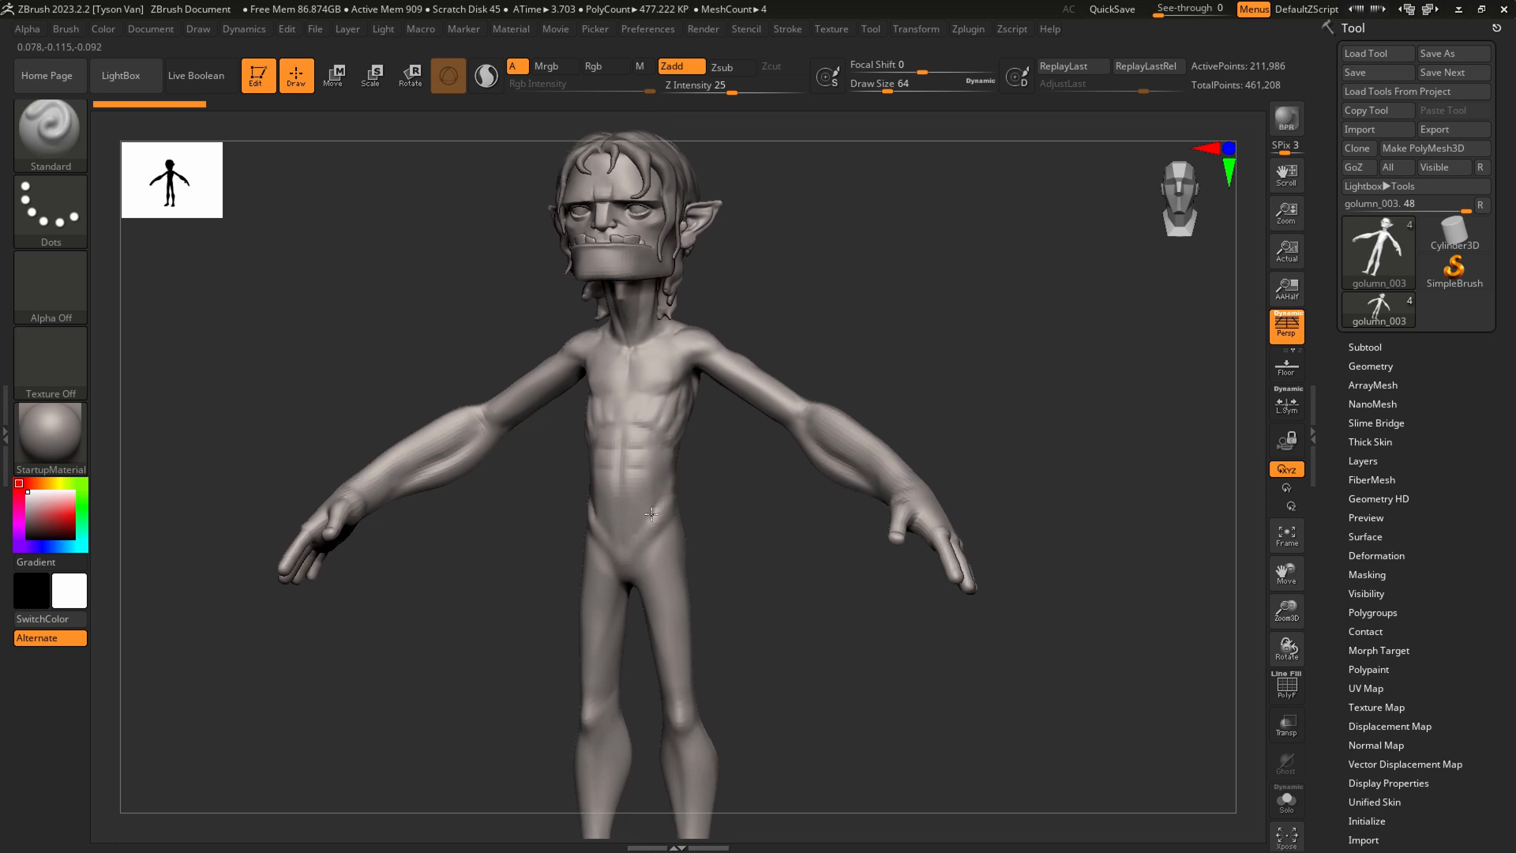
# Build up the index finger's base knuckle with the ClayBuildup brush at draw size about 13, and smooth the strokes
pyautogui.keyDown('alt'); pyautogui.moveTo(940, 517); pyautogui.dragTo(827, 473, button='right'); pyautogui.keyUp('alt')
pyautogui.press('s')
pyautogui.moveTo(828, 435); pyautogui.dragTo(807, 436)
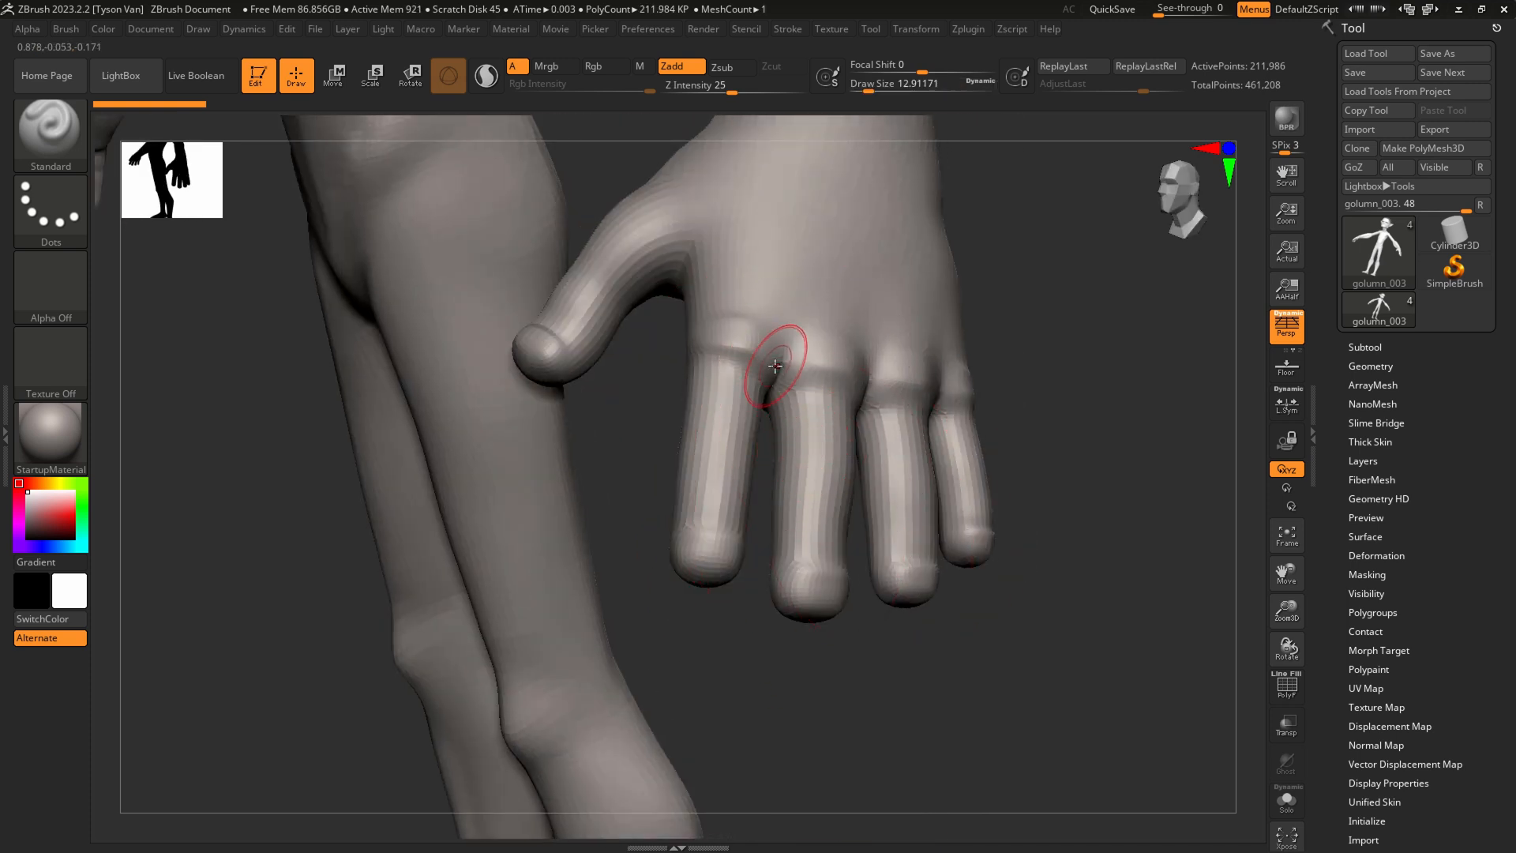
pyautogui.click(51, 128)
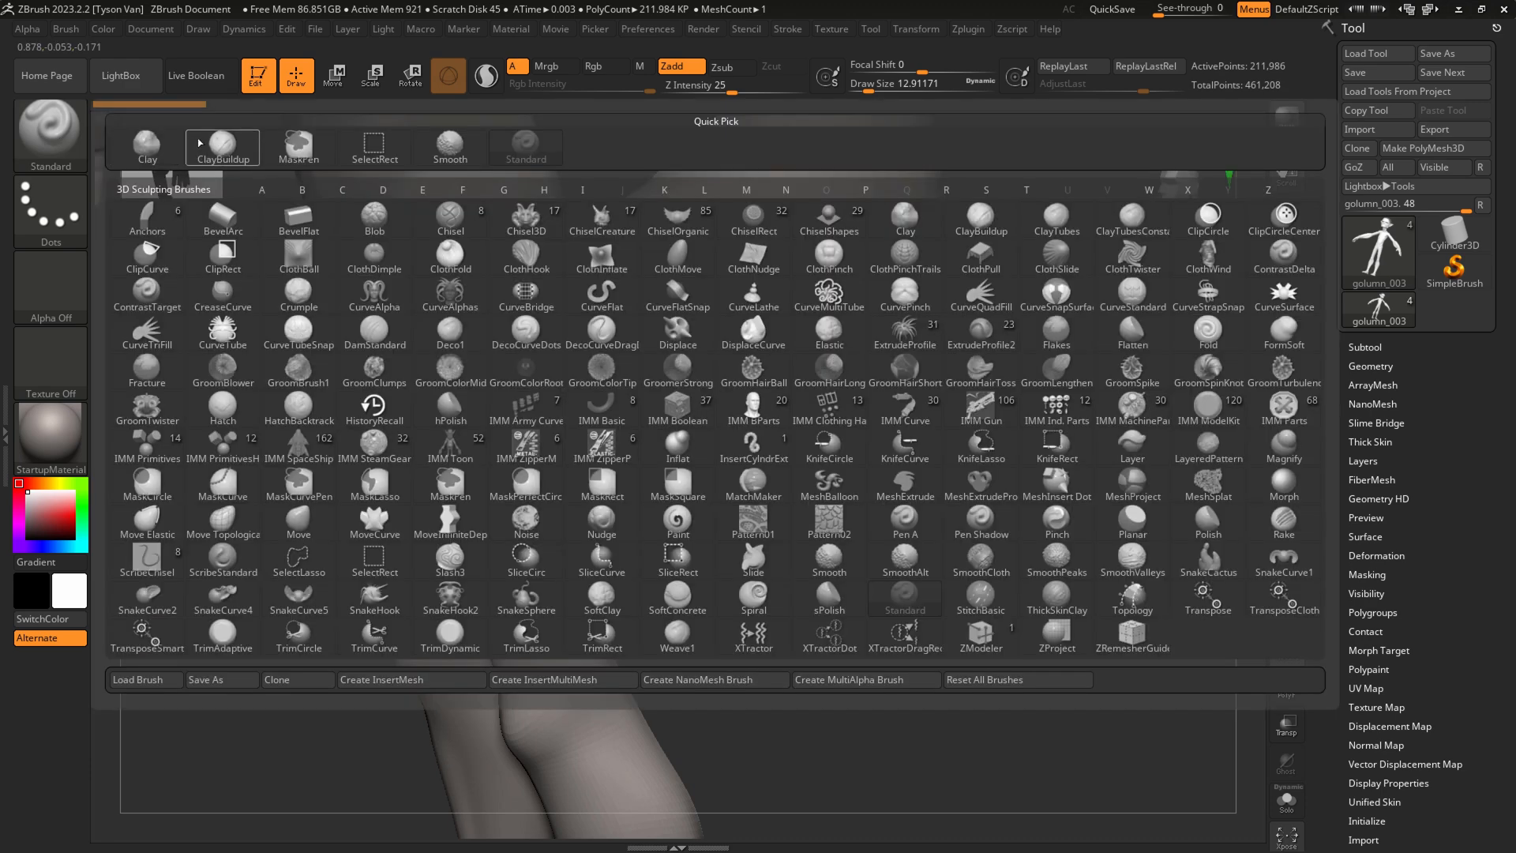
pyautogui.click(217, 153)
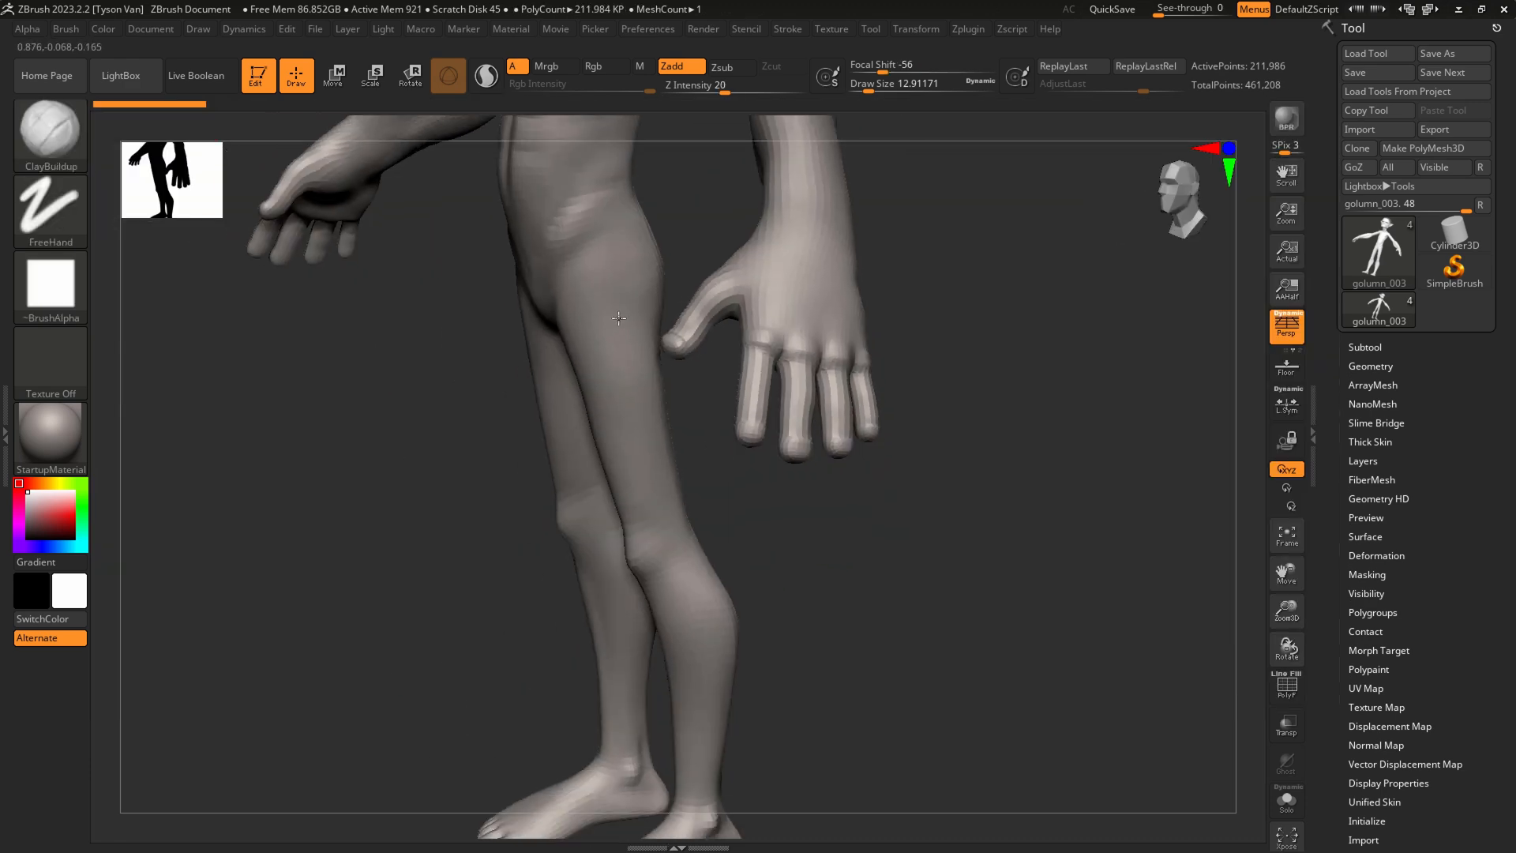
pyautogui.keyDown('alt'); pyautogui.moveTo(618, 319); pyautogui.dragTo(660, 429, button='right'); pyautogui.keyUp('alt')
pyautogui.keyDown('ctrl'); pyautogui.moveTo(820, 440); pyautogui.dragTo(852, 522, button='right'); pyautogui.keyUp('ctrl')
pyautogui.moveTo(839, 524); pyautogui.dragTo(814, 513)
pyautogui.moveTo(813, 513); pyautogui.dragTo(829, 499)
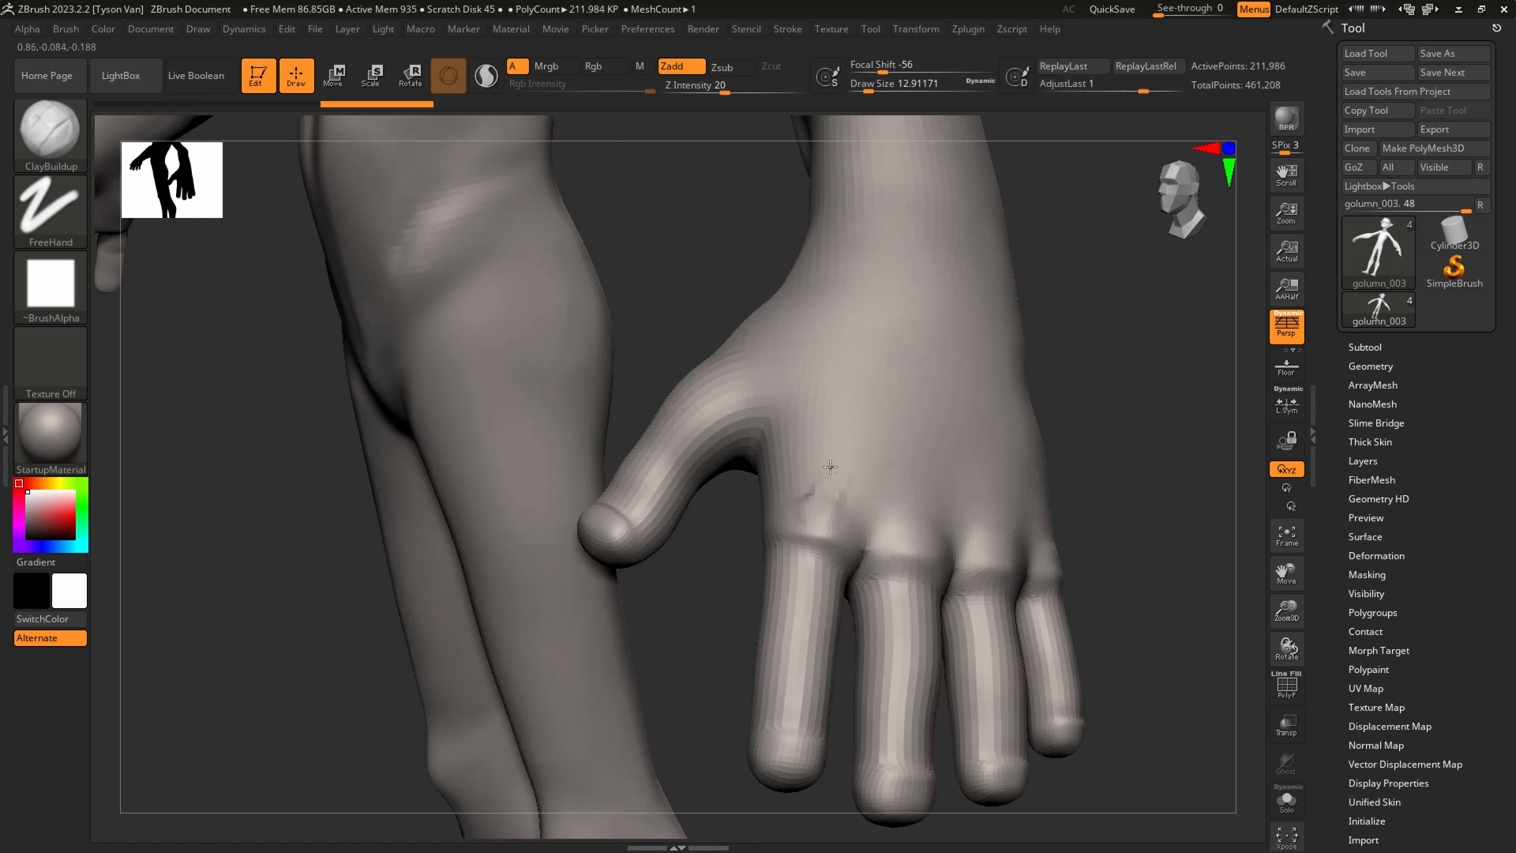
pyautogui.keyDown('shift'); pyautogui.moveTo(847, 414); pyautogui.dragTo(844, 434); pyautogui.keyUp('shift')
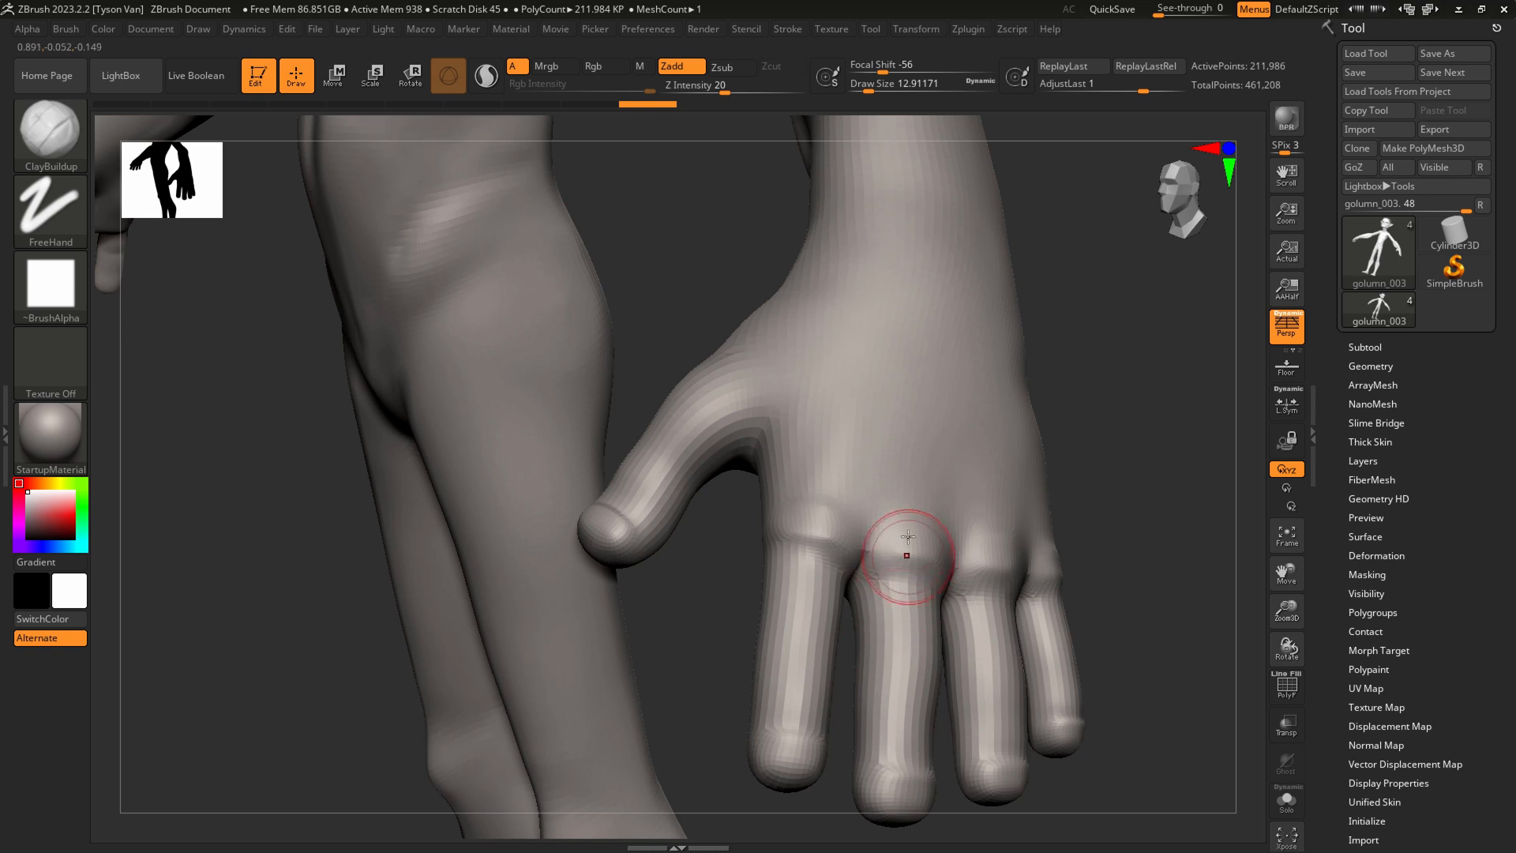
# Sculpt subtle tendon ridges from the knuckles across the back of the hand with ClayBuildup and smooth them
pyautogui.hotkey('ctrl', 'd')
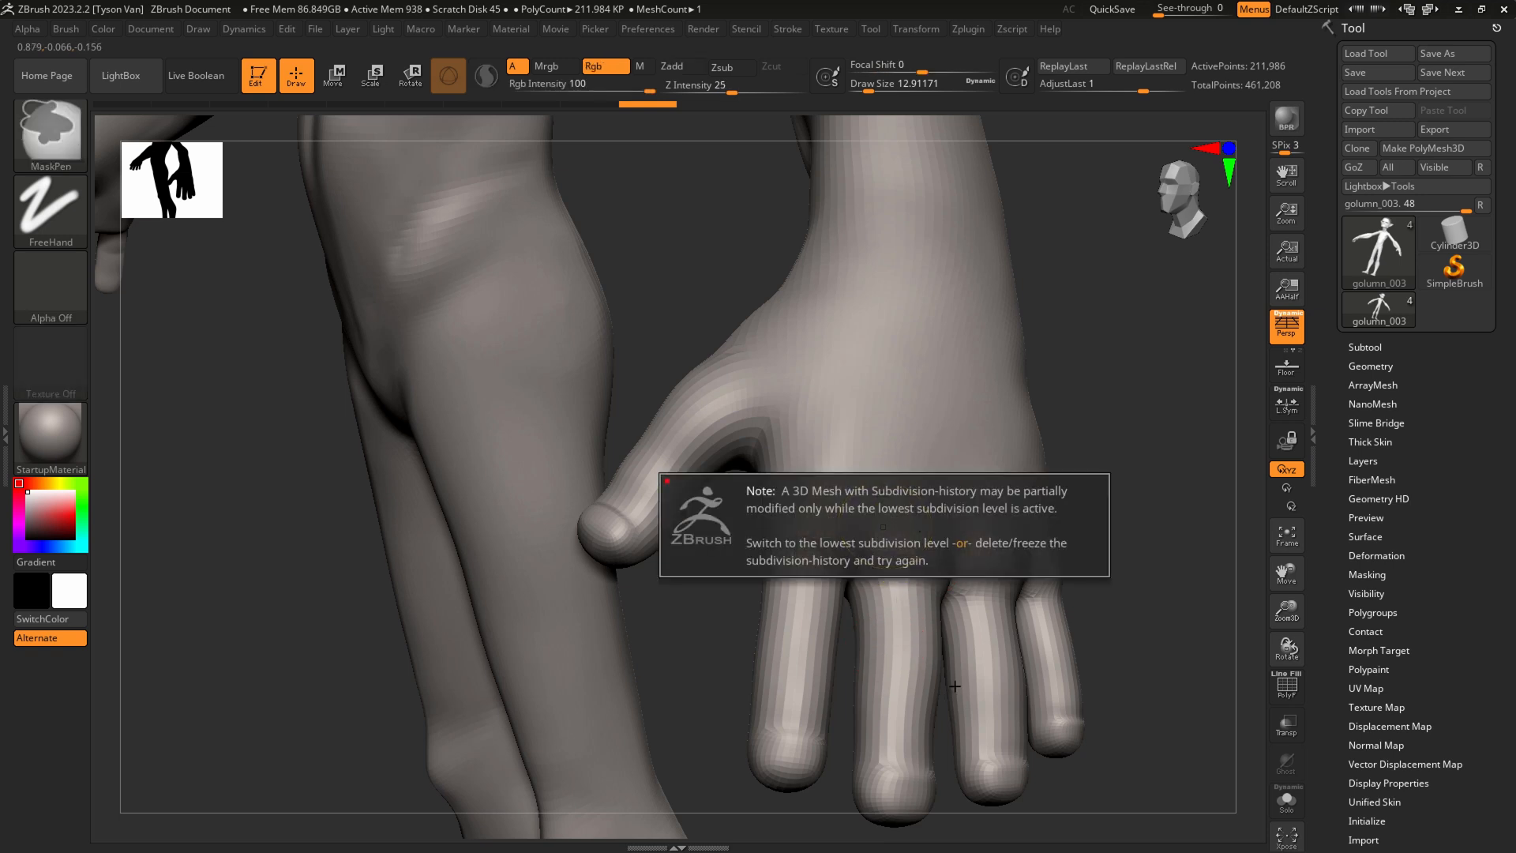
pyautogui.moveTo(913, 522)
pyautogui.mouseDown()
pyautogui.moveTo(914, 414)
pyautogui.moveTo(886, 434)
pyautogui.moveTo(896, 393)
pyautogui.mouseUp()
pyautogui.keyDown('shift'); pyautogui.moveTo(897, 485); pyautogui.dragTo(912, 382); pyautogui.keyUp('shift')
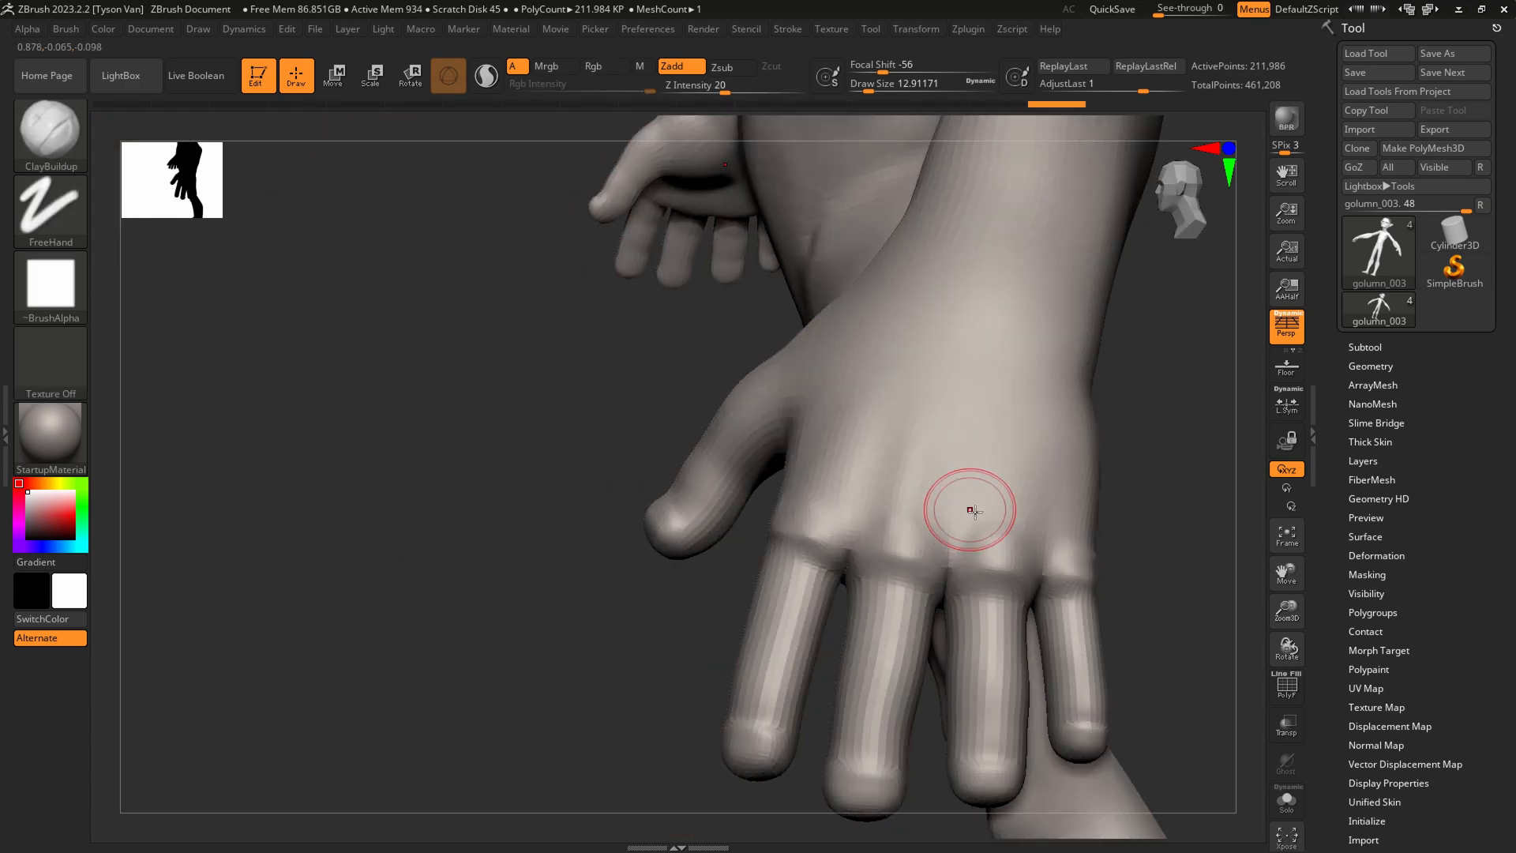
pyautogui.moveTo(971, 505); pyautogui.dragTo(988, 416)
pyautogui.moveTo(997, 553)
pyautogui.mouseDown()
pyautogui.moveTo(992, 450)
pyautogui.moveTo(956, 491)
pyautogui.mouseUp()
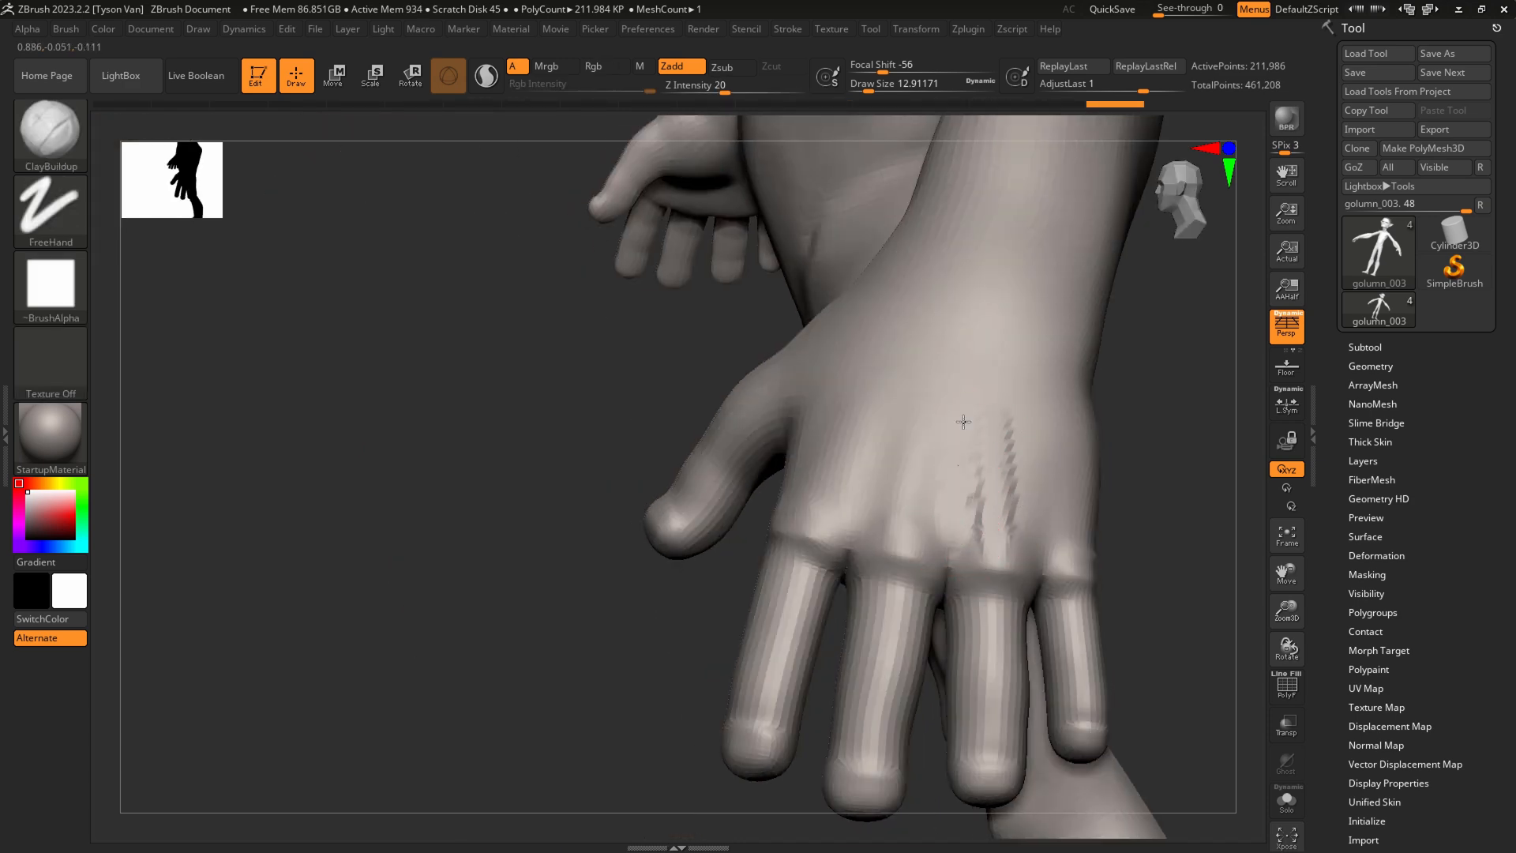
pyautogui.moveTo(1032, 524)
pyautogui.keyDown('shift'); pyautogui.mouseDown()
pyautogui.moveTo(979, 379)
pyautogui.moveTo(940, 525)
pyautogui.mouseUp(); pyautogui.keyUp('shift')
# Rough in joint folds along the four fingers with ClayBuildup at draw size about 8.4, smoothing them
pyautogui.press('s')
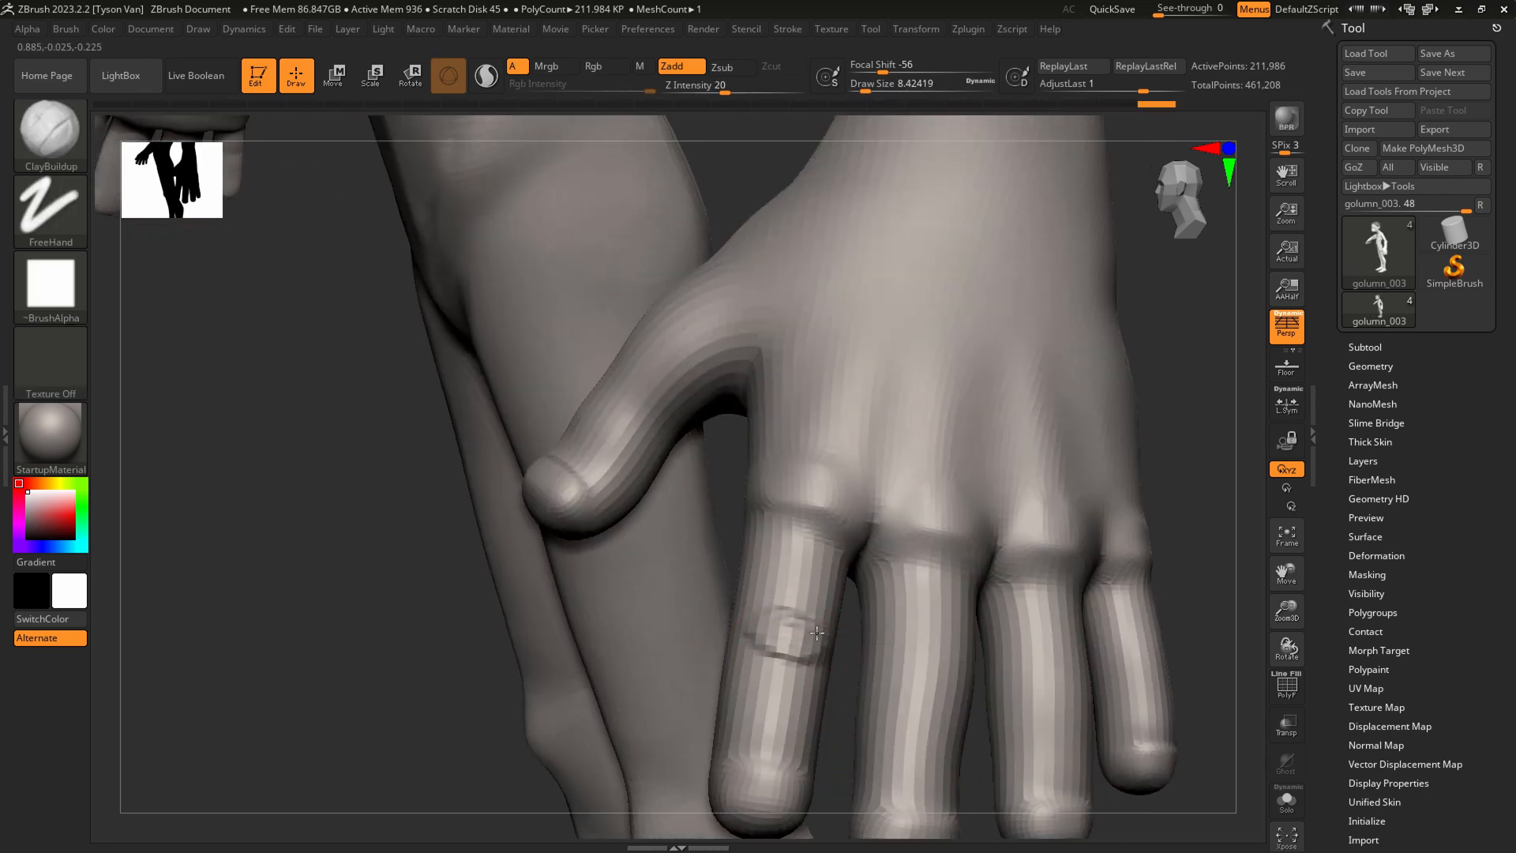
pyautogui.moveTo(818, 632); pyautogui.dragTo(844, 593)
pyautogui.moveTo(921, 671); pyautogui.dragTo(963, 673)
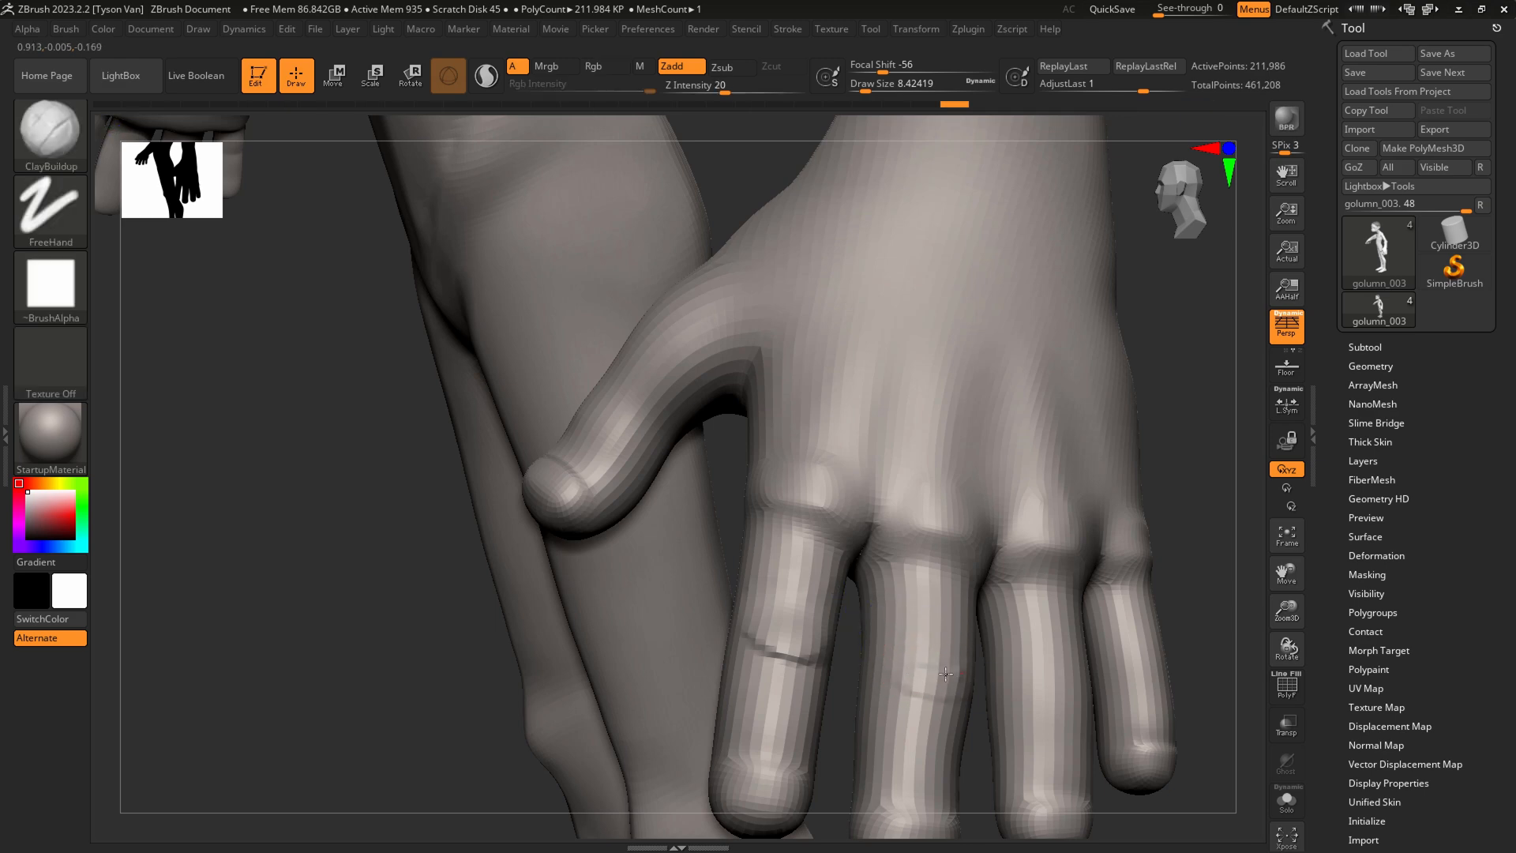
pyautogui.press('shift')
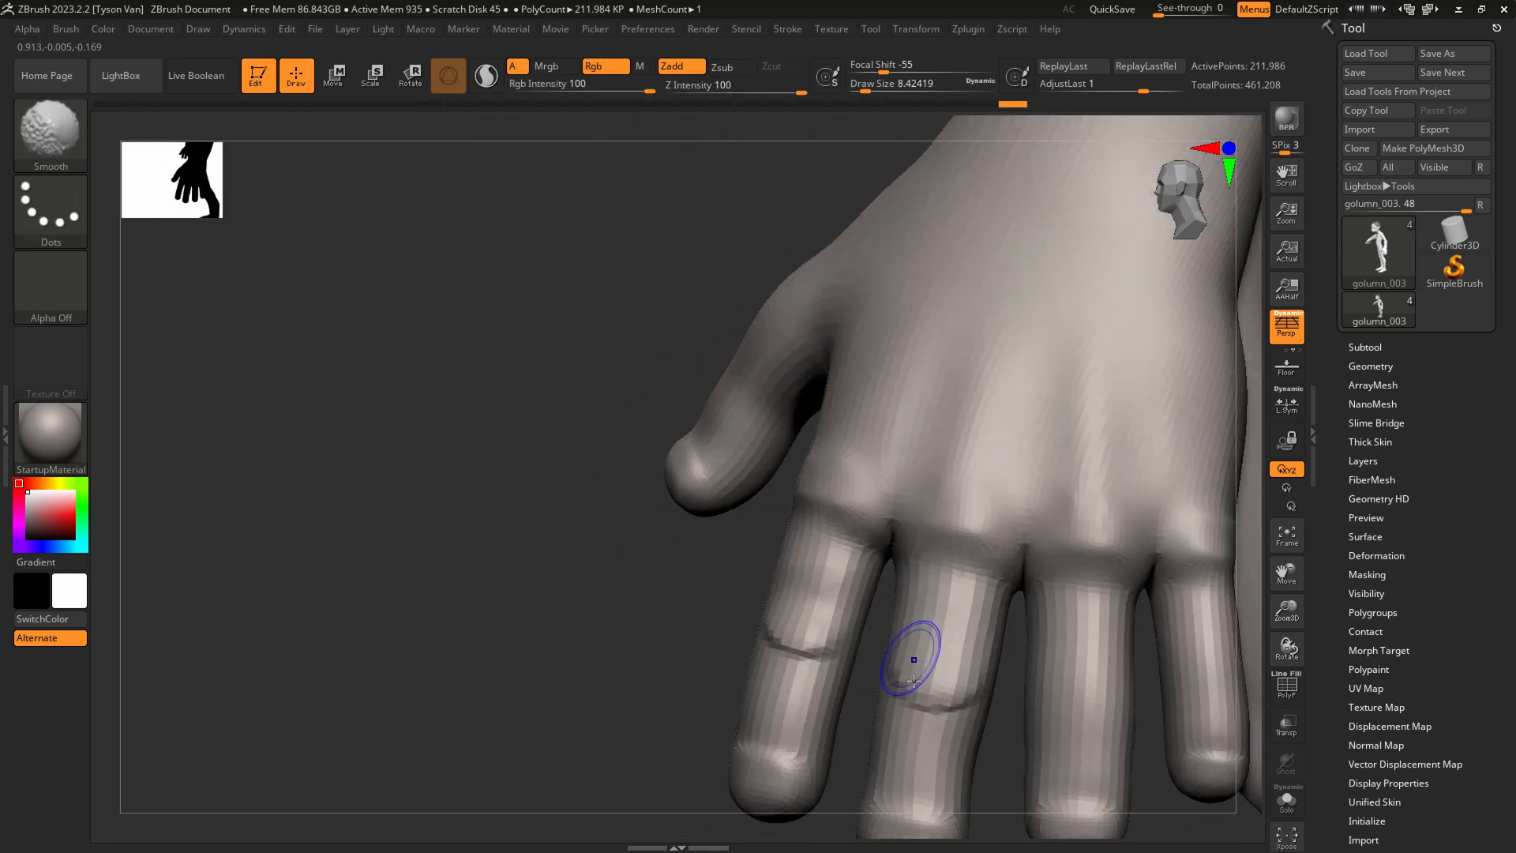
pyautogui.moveTo(1064, 692)
pyautogui.mouseDown()
pyautogui.moveTo(1066, 660)
pyautogui.moveTo(1051, 675)
pyautogui.moveTo(1090, 655)
pyautogui.mouseUp()
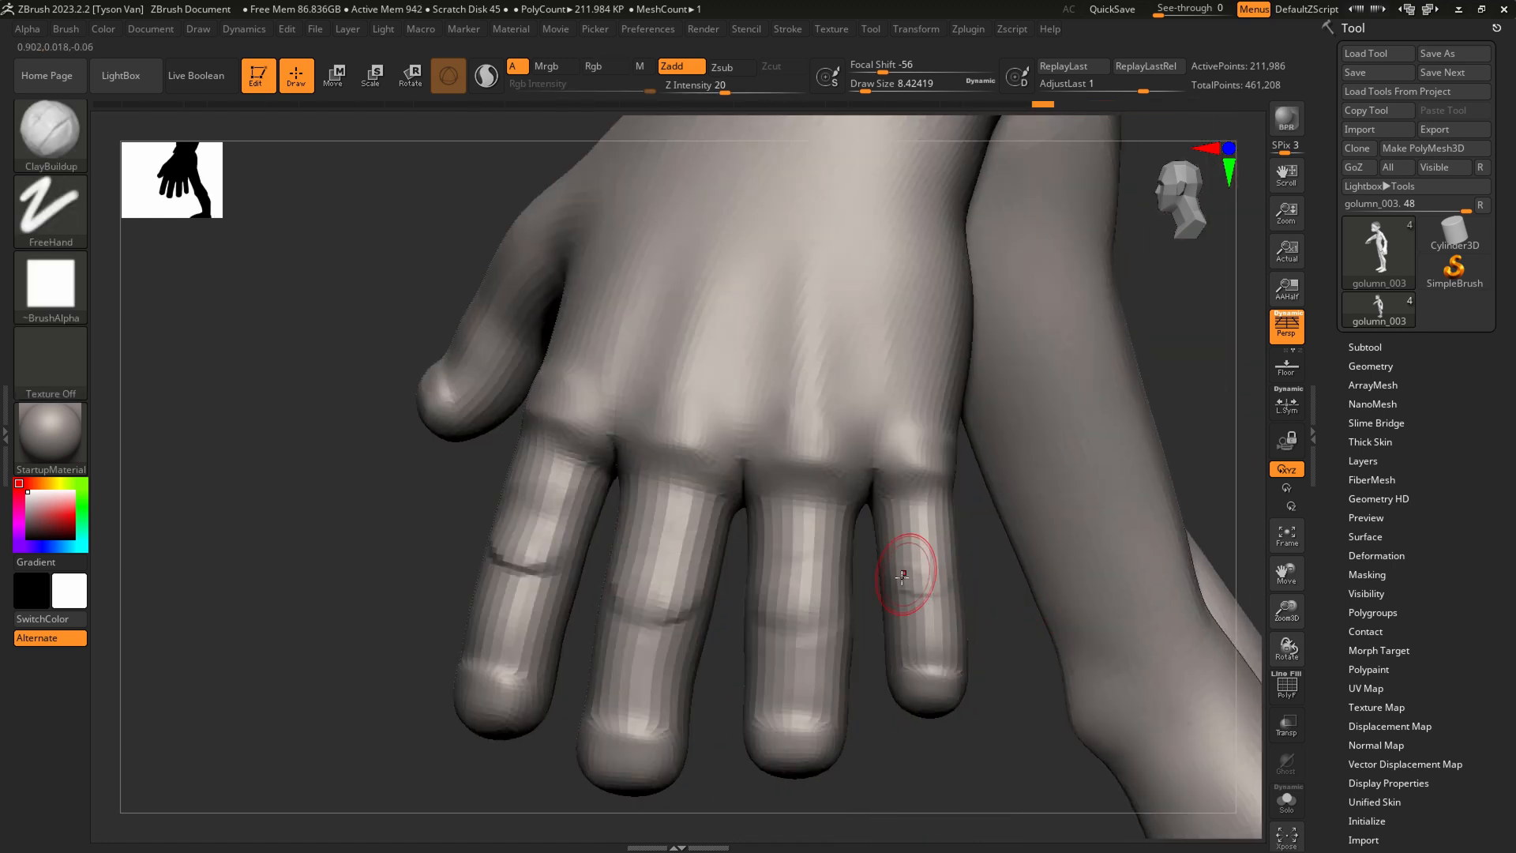
pyautogui.moveTo(903, 578); pyautogui.dragTo(926, 573)
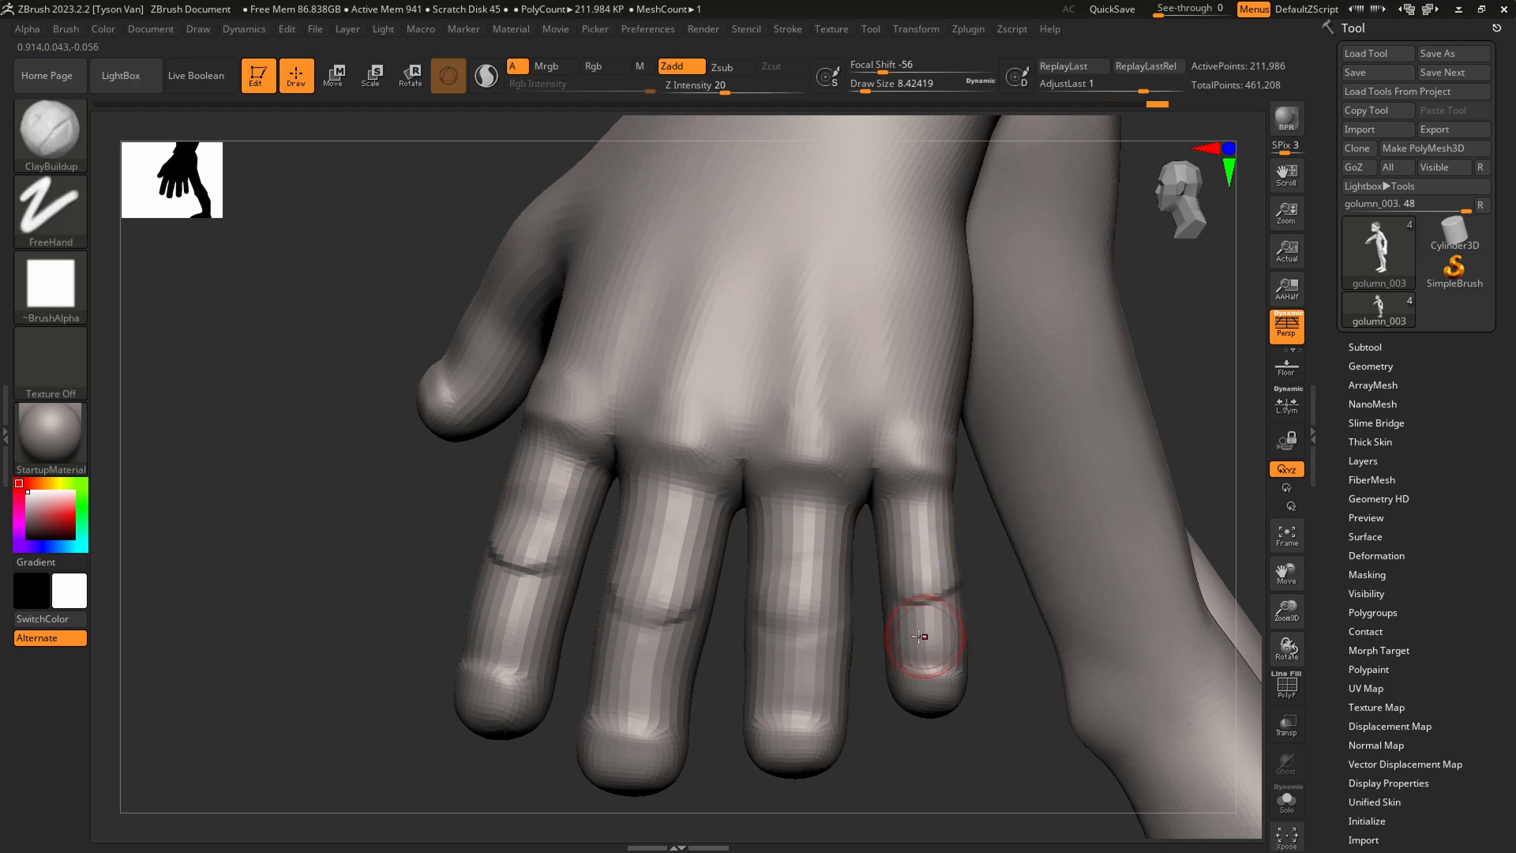
pyautogui.moveTo(929, 646)
pyautogui.keyDown('shift'); pyautogui.mouseDown()
pyautogui.moveTo(921, 582)
pyautogui.moveTo(971, 609)
pyautogui.mouseUp(); pyautogui.keyUp('shift')
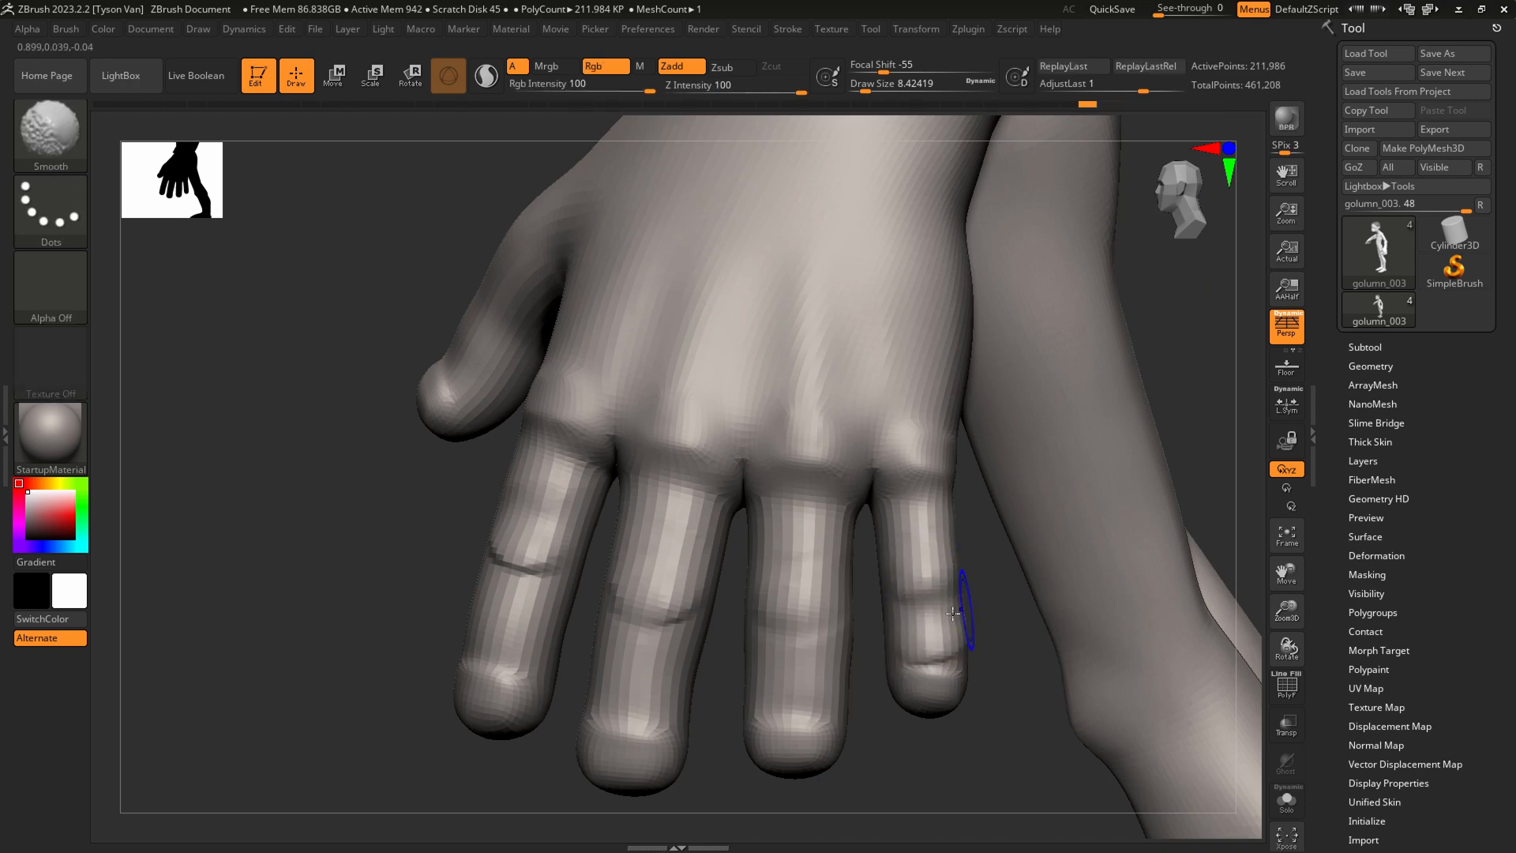
pyautogui.moveTo(772, 677); pyautogui.dragTo(808, 692)
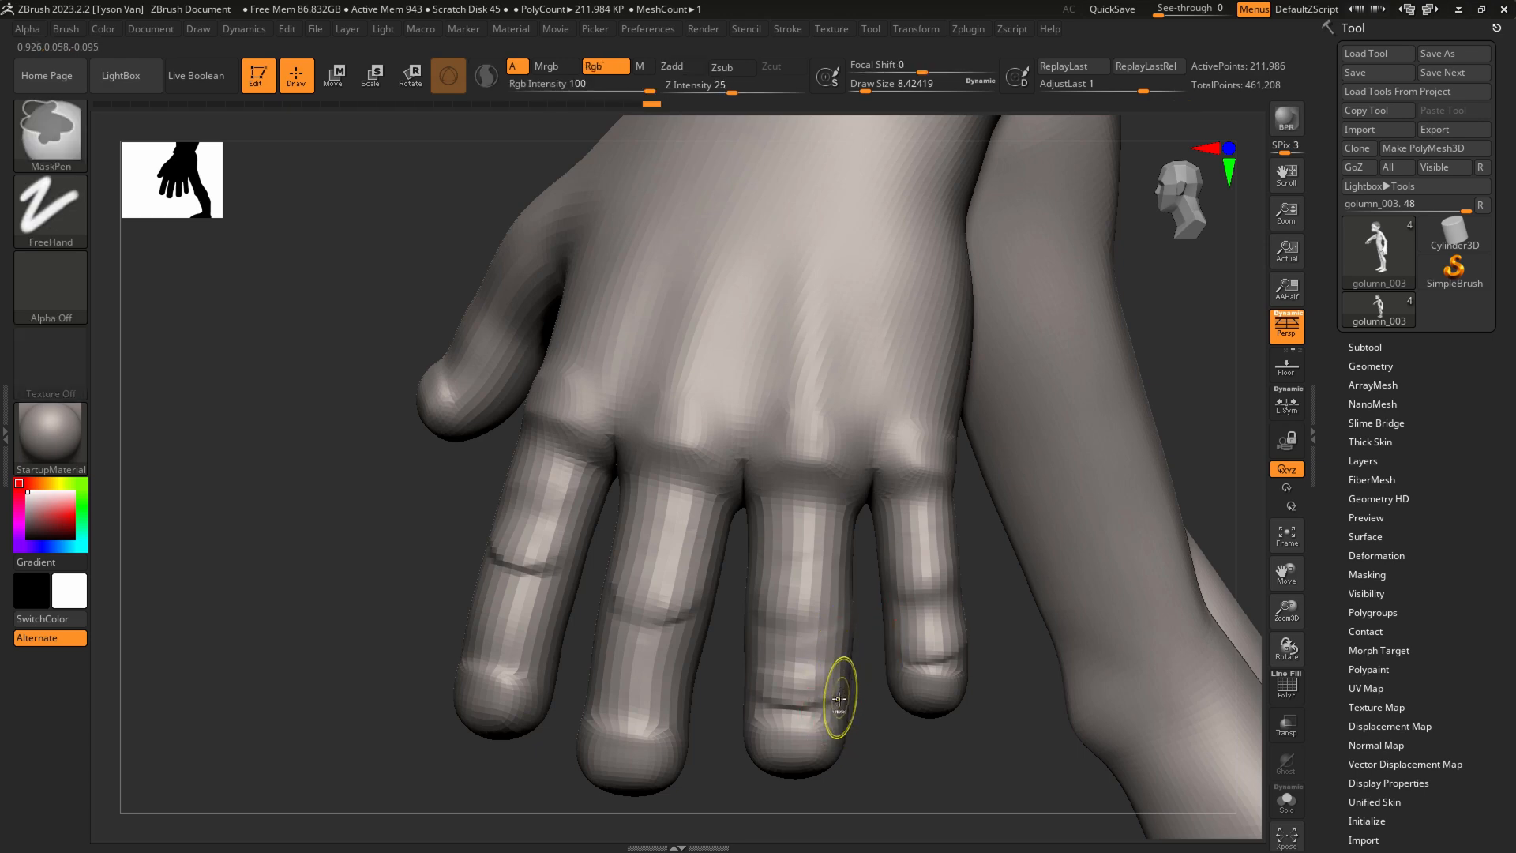
# Isolate the body with Solo, clear its mask and divide the mesh to subdivision level 4
pyautogui.hotkey('ctrl', 'd')
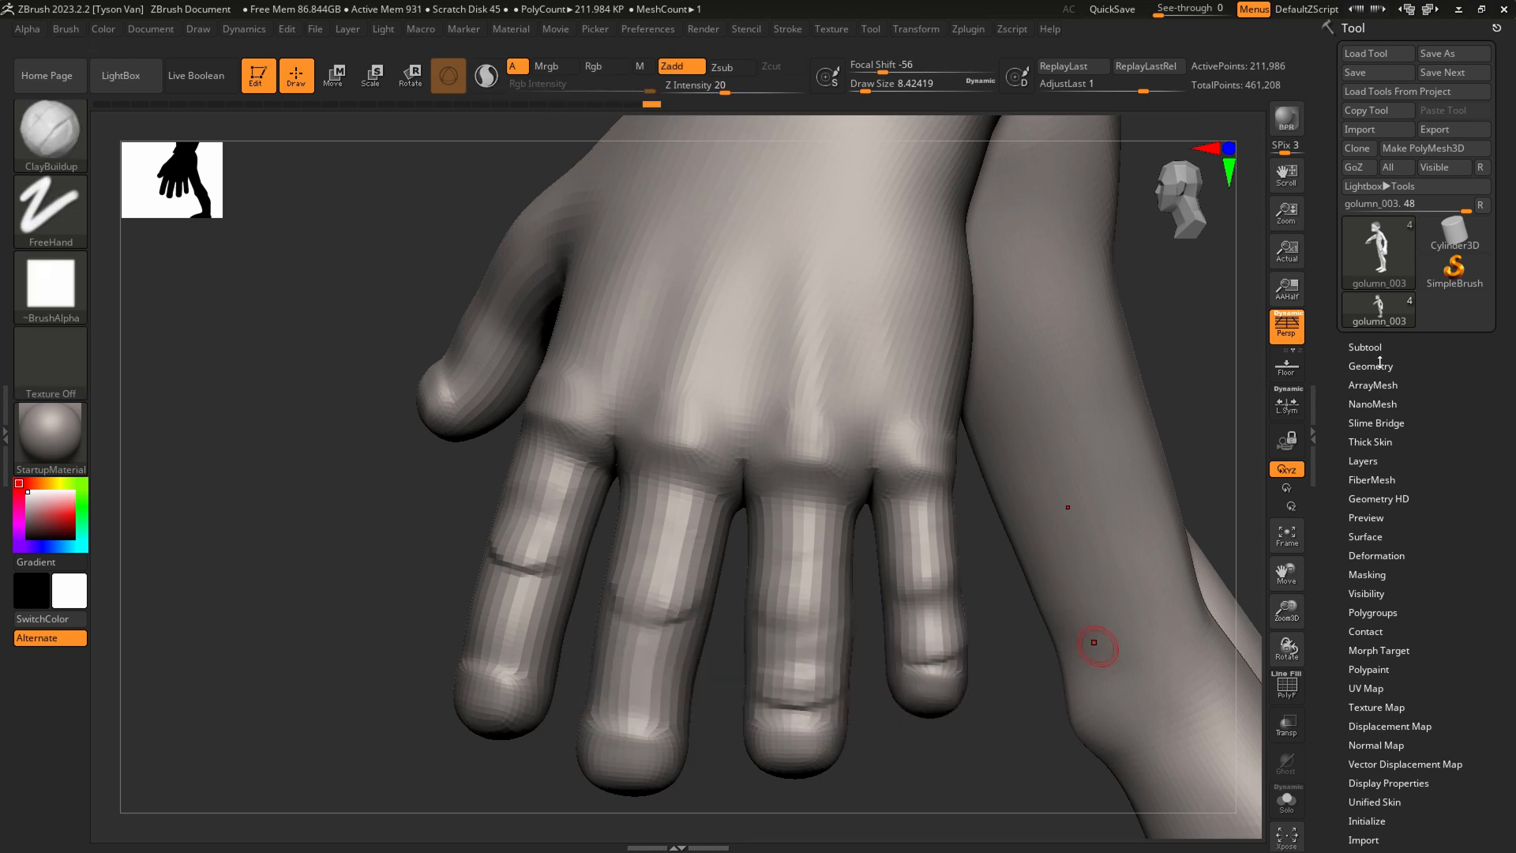
pyautogui.click(1434, 365)
pyautogui.keyDown('alt'); pyautogui.moveTo(1000, 561); pyautogui.dragTo(778, 395); pyautogui.keyUp('alt')
pyautogui.click(1286, 800)
pyautogui.keyDown('alt'); pyautogui.moveTo(1006, 653); pyautogui.dragTo(993, 609); pyautogui.keyUp('alt')
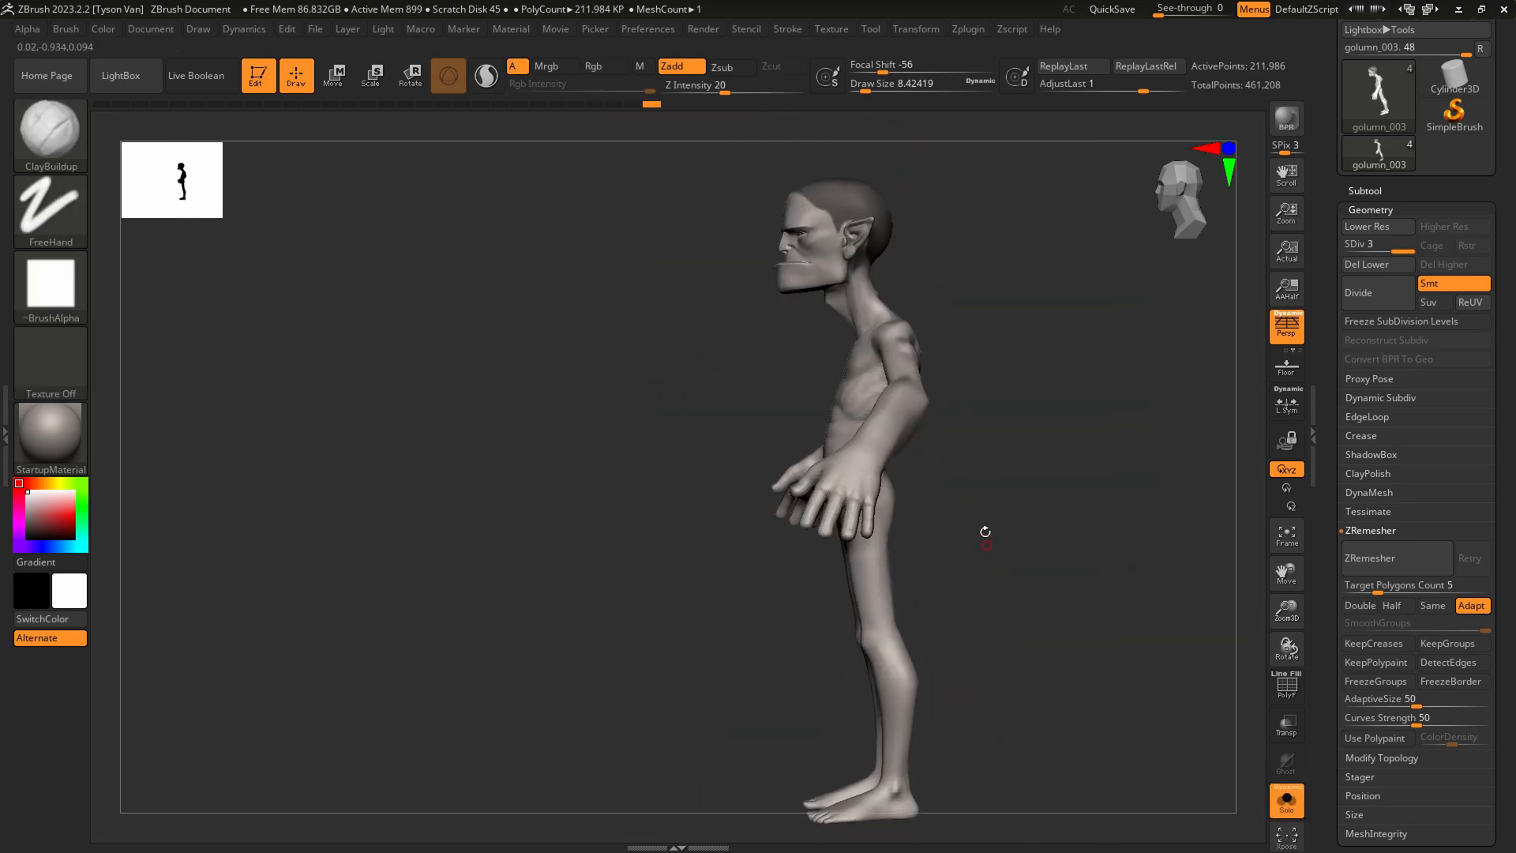
pyautogui.keyDown('ctrl'); pyautogui.moveTo(975, 654); pyautogui.dragTo(1145, 447); pyautogui.keyUp('ctrl')
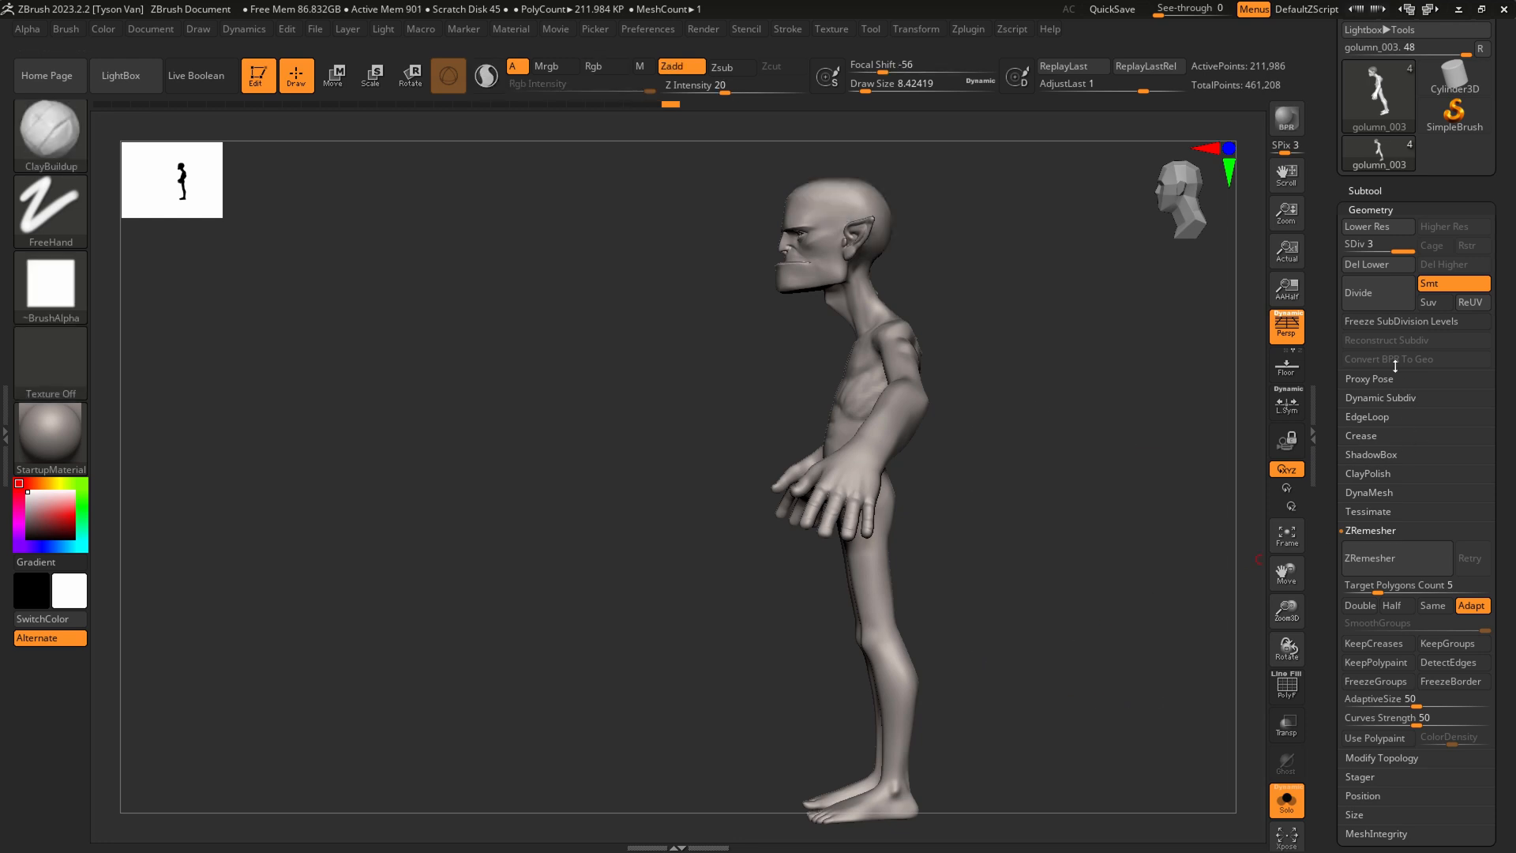
pyautogui.hotkey('ctrl', 'd')
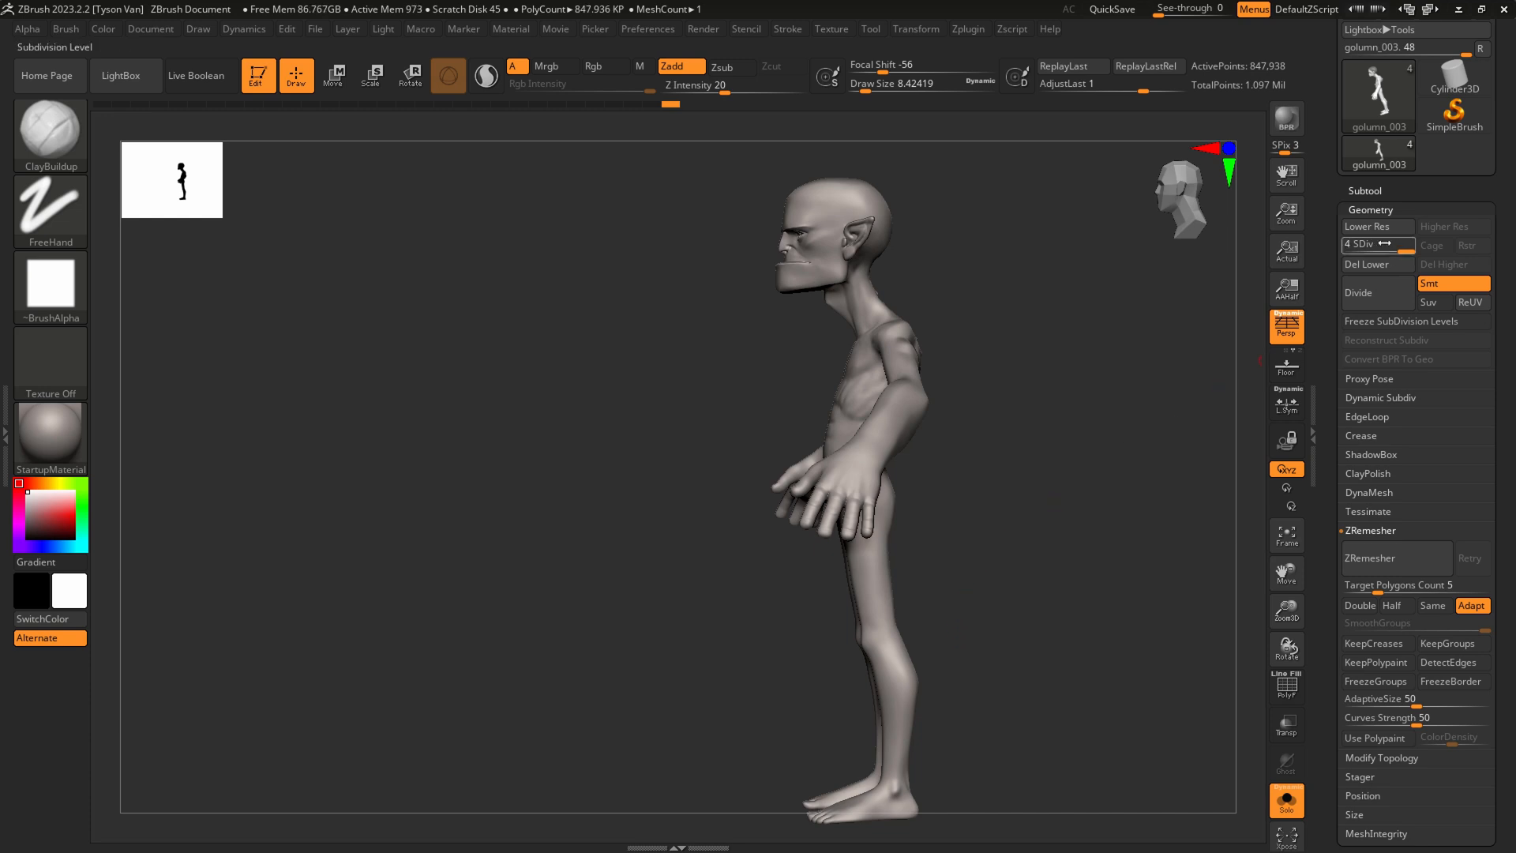
# Build up the fingertip joints of the index and middle fingers with ClayBuildup at draw size about 5.75, and smooth them
pyautogui.keyDown('ctrl'); pyautogui.moveTo(827, 521); pyautogui.dragTo(985, 731, button='right'); pyautogui.keyUp('ctrl')
pyautogui.moveTo(835, 556)
pyautogui.keyDown('ctrl'); pyautogui.mouseDown(button='right')
pyautogui.moveTo(845, 577)
pyautogui.moveTo(834, 525)
pyautogui.mouseUp(button='right'); pyautogui.keyUp('ctrl')
pyautogui.press('s')
pyautogui.moveTo(831, 522)
pyautogui.mouseDown()
pyautogui.moveTo(805, 515)
pyautogui.moveTo(855, 538)
pyautogui.moveTo(837, 521)
pyautogui.mouseUp()
pyautogui.moveTo(804, 606)
pyautogui.mouseDown()
pyautogui.moveTo(791, 602)
pyautogui.moveTo(802, 618)
pyautogui.mouseUp()
pyautogui.moveTo(649, 531)
pyautogui.mouseDown()
pyautogui.moveTo(691, 535)
pyautogui.moveTo(645, 515)
pyautogui.mouseUp()
pyautogui.press('shift')
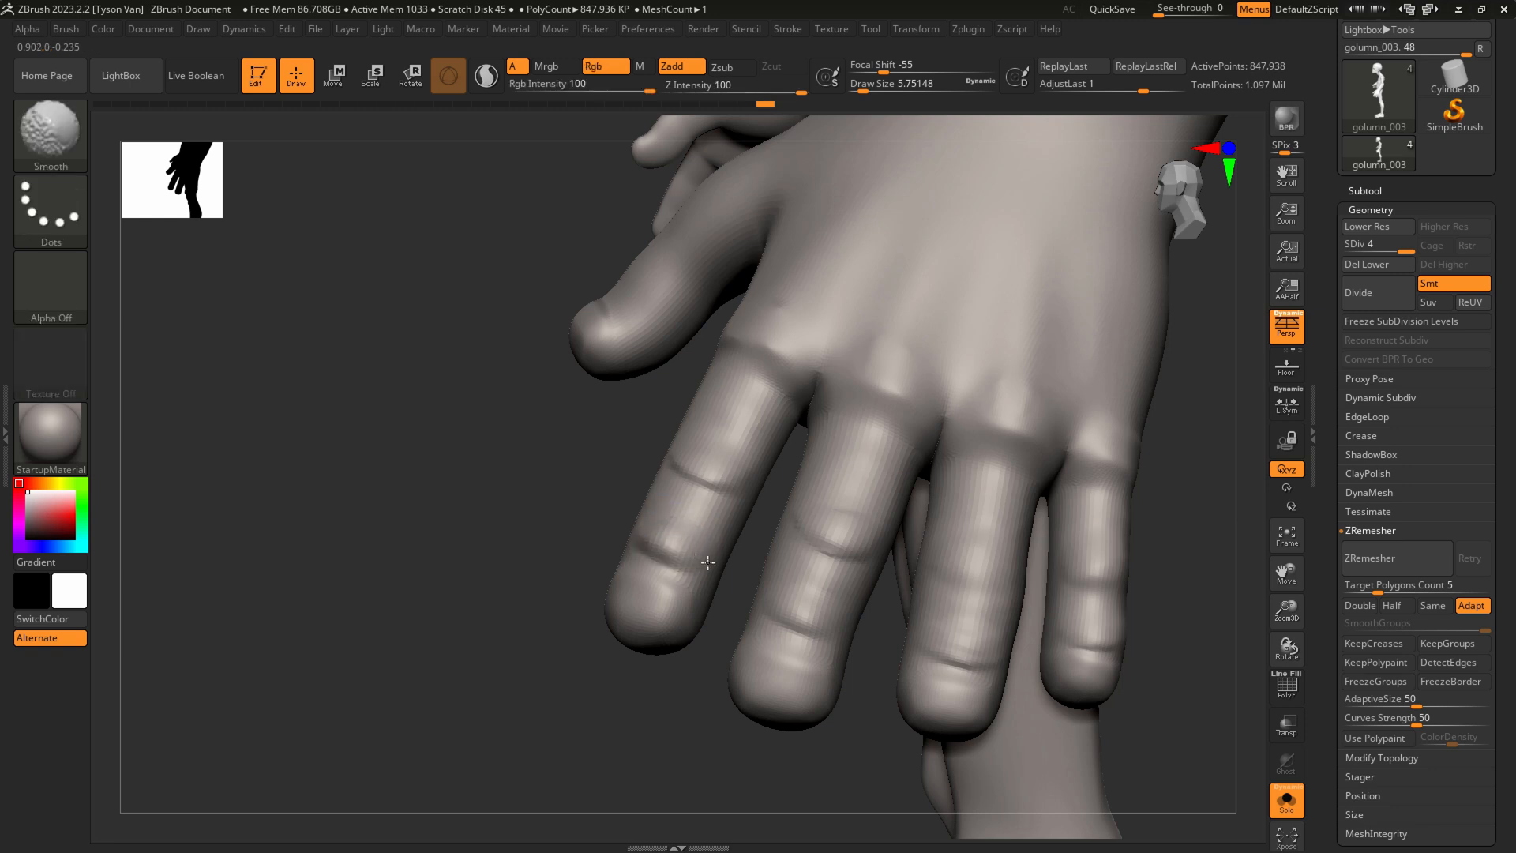
# Build up the middle joints of all four fingers and the tip joints of the ring and little fingers, smoothing the folds
pyautogui.moveTo(697, 469)
pyautogui.mouseDown()
pyautogui.moveTo(725, 466)
pyautogui.moveTo(691, 430)
pyautogui.mouseUp()
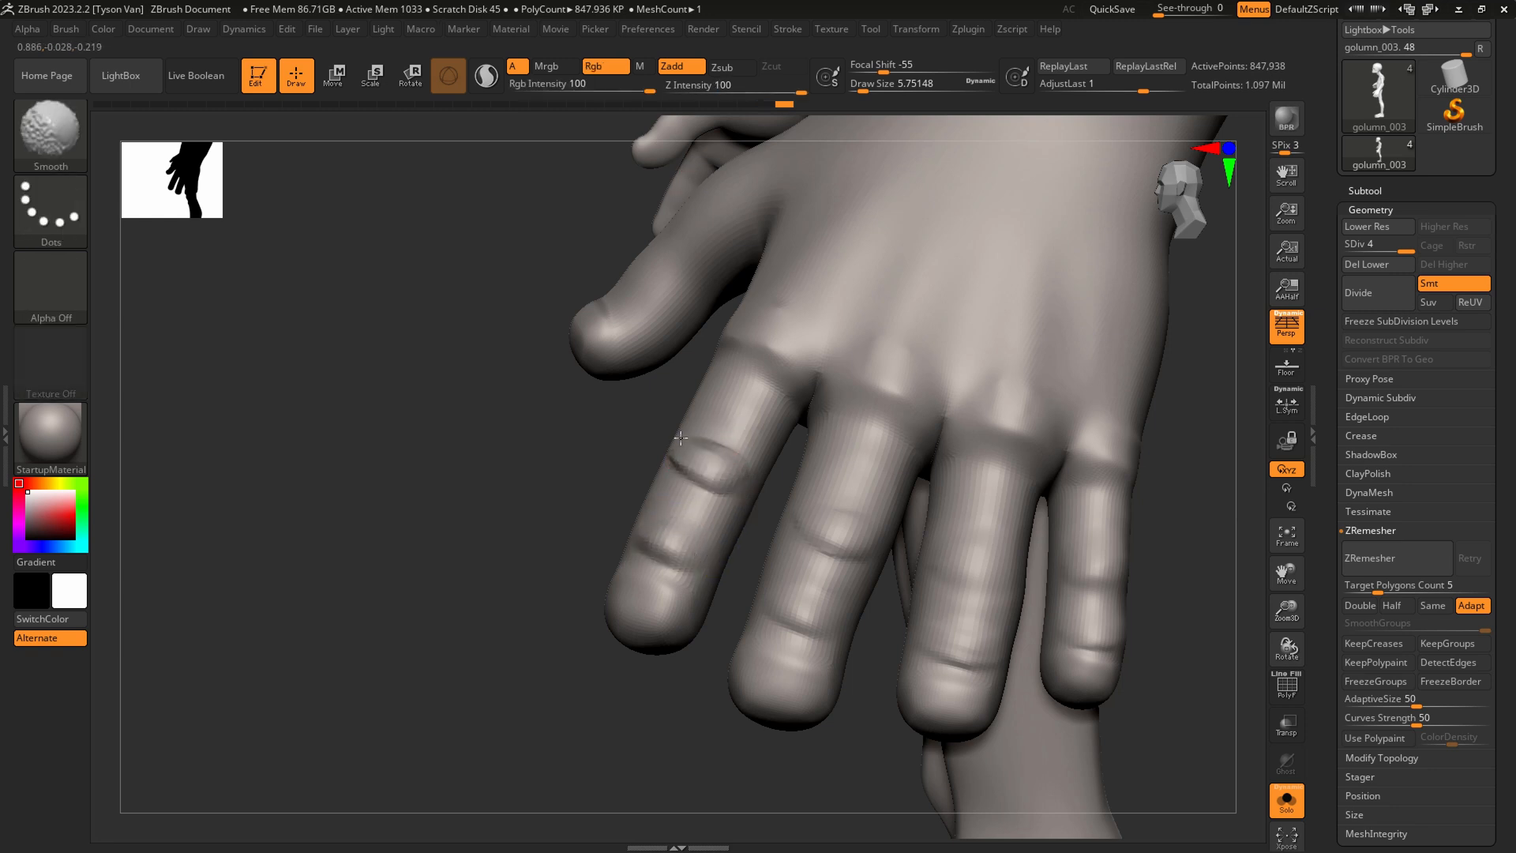
pyautogui.moveTo(852, 543)
pyautogui.mouseDown()
pyautogui.moveTo(809, 512)
pyautogui.moveTo(842, 518)
pyautogui.mouseUp()
pyautogui.moveTo(939, 534); pyautogui.dragTo(986, 574)
pyautogui.moveTo(992, 654)
pyautogui.mouseDown()
pyautogui.moveTo(942, 639)
pyautogui.moveTo(976, 602)
pyautogui.mouseUp()
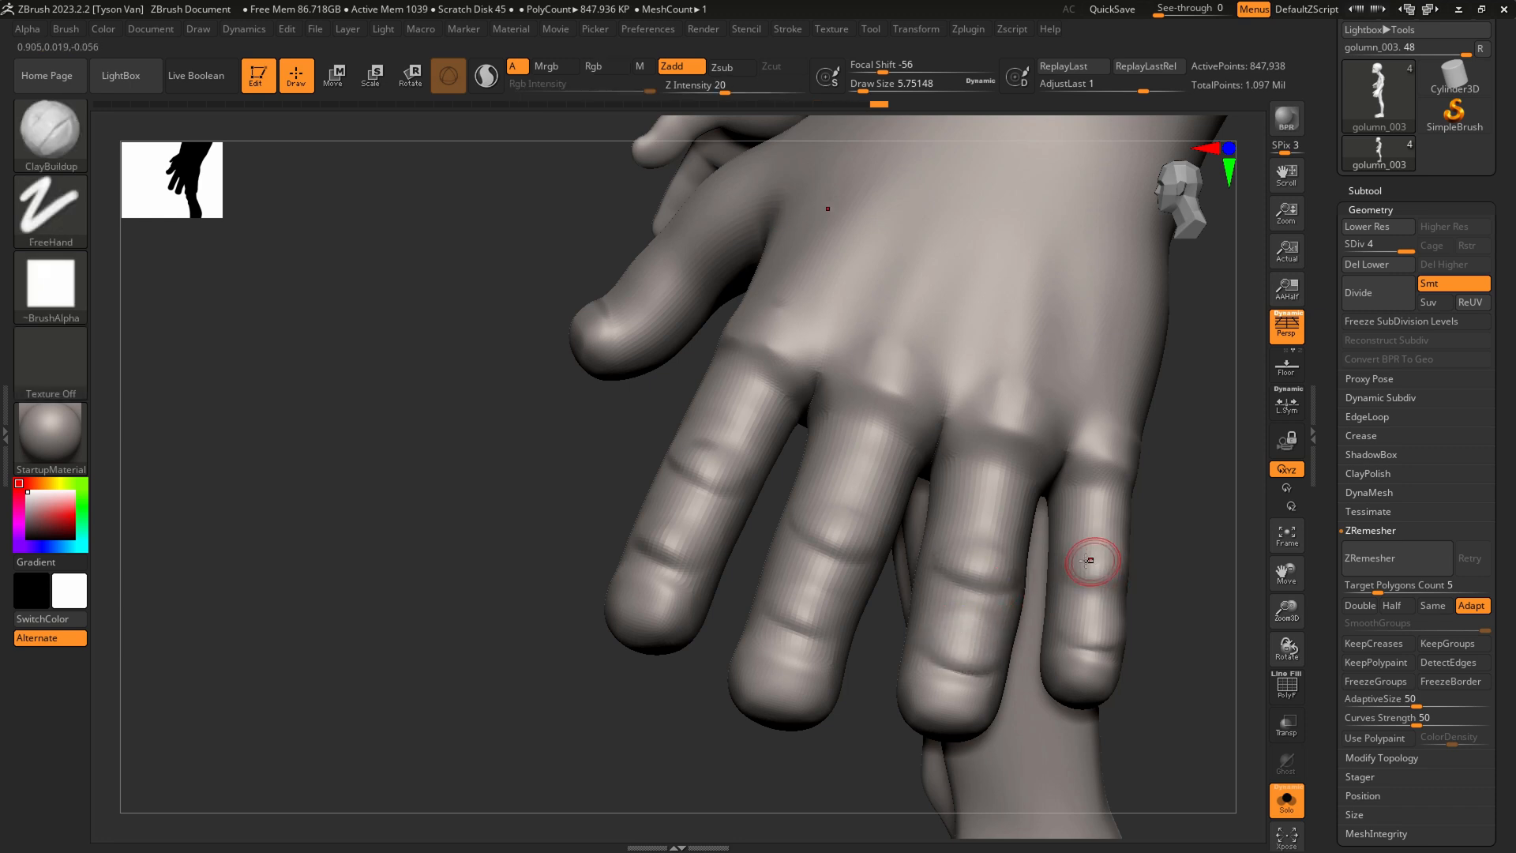
pyautogui.moveTo(1135, 565); pyautogui.dragTo(1112, 553)
pyautogui.moveTo(1161, 559); pyautogui.dragTo(1101, 570)
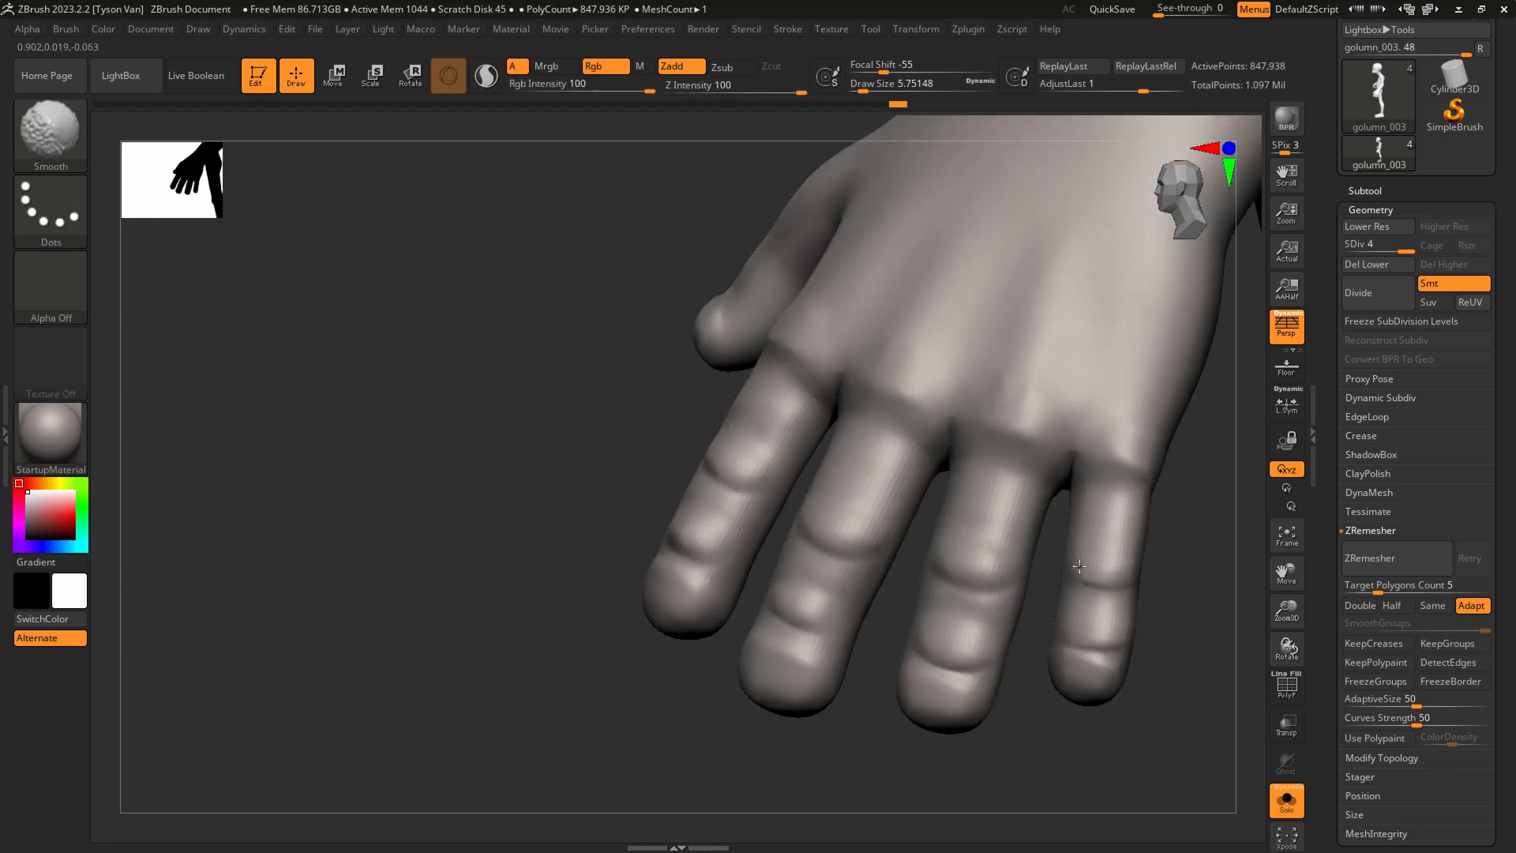
pyautogui.press('shift')
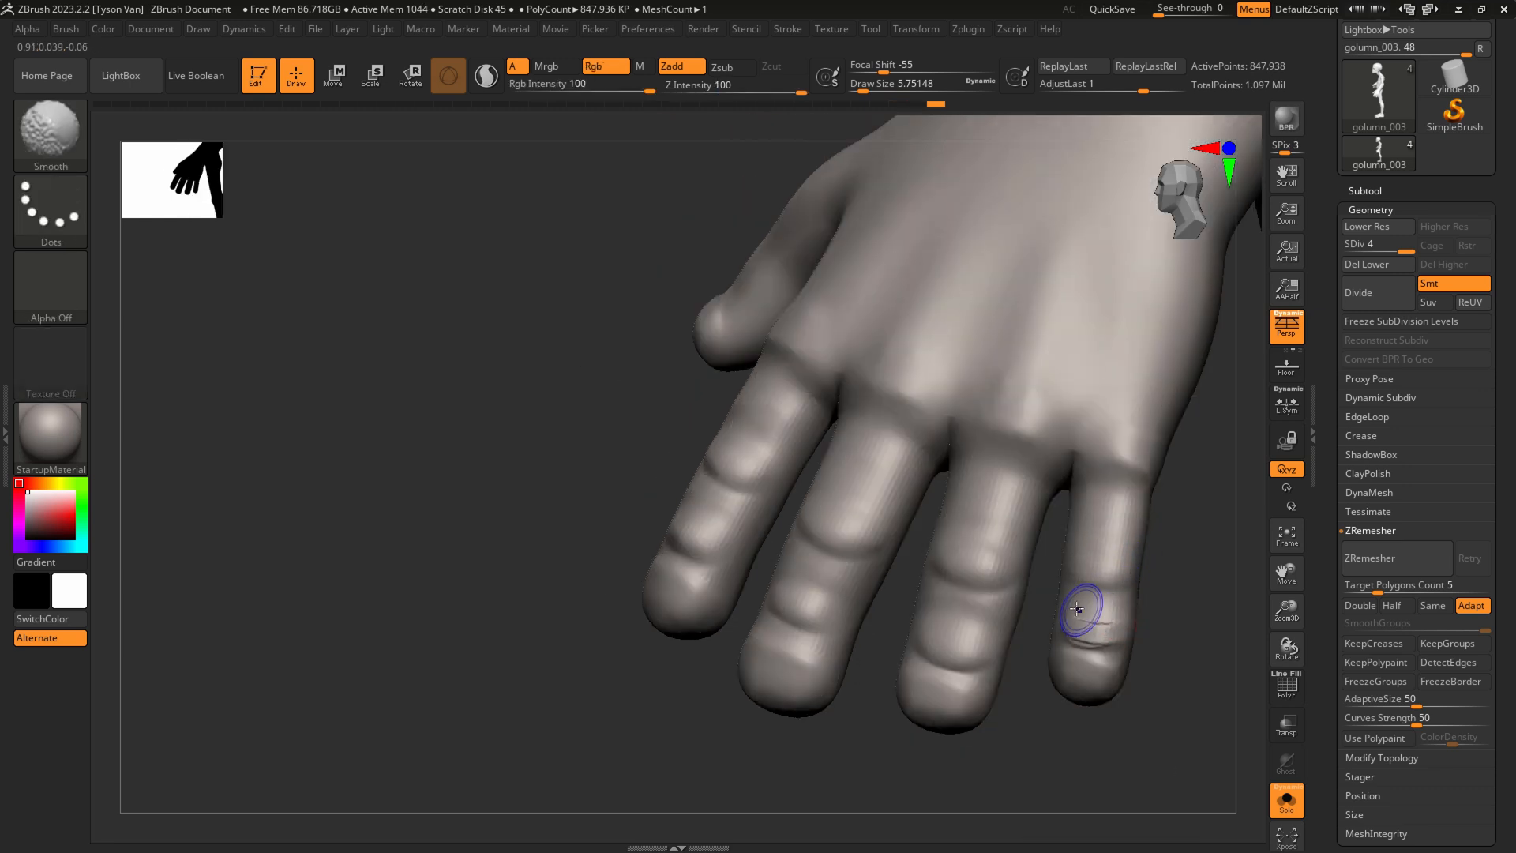
pyautogui.keyDown('shift'); pyautogui.moveTo(1126, 638); pyautogui.dragTo(1126, 620); pyautogui.keyUp('shift')
# Pull the fingertips into broader, squarer shapes with the SnakeHook brush, starting at draw size about 14
pyautogui.moveTo(1093, 669)
pyautogui.mouseDown(button='right')
pyautogui.moveTo(1095, 656)
pyautogui.moveTo(1035, 644)
pyautogui.mouseUp(button='right')
pyautogui.moveTo(1034, 644)
pyautogui.mouseDown(button='right')
pyautogui.moveTo(1014, 646)
pyautogui.moveTo(996, 605)
pyautogui.mouseUp(button='right')
pyautogui.keyDown('ctrl'); pyautogui.moveTo(954, 557); pyautogui.dragTo(997, 782, button='right'); pyautogui.keyUp('ctrl')
pyautogui.press('3')
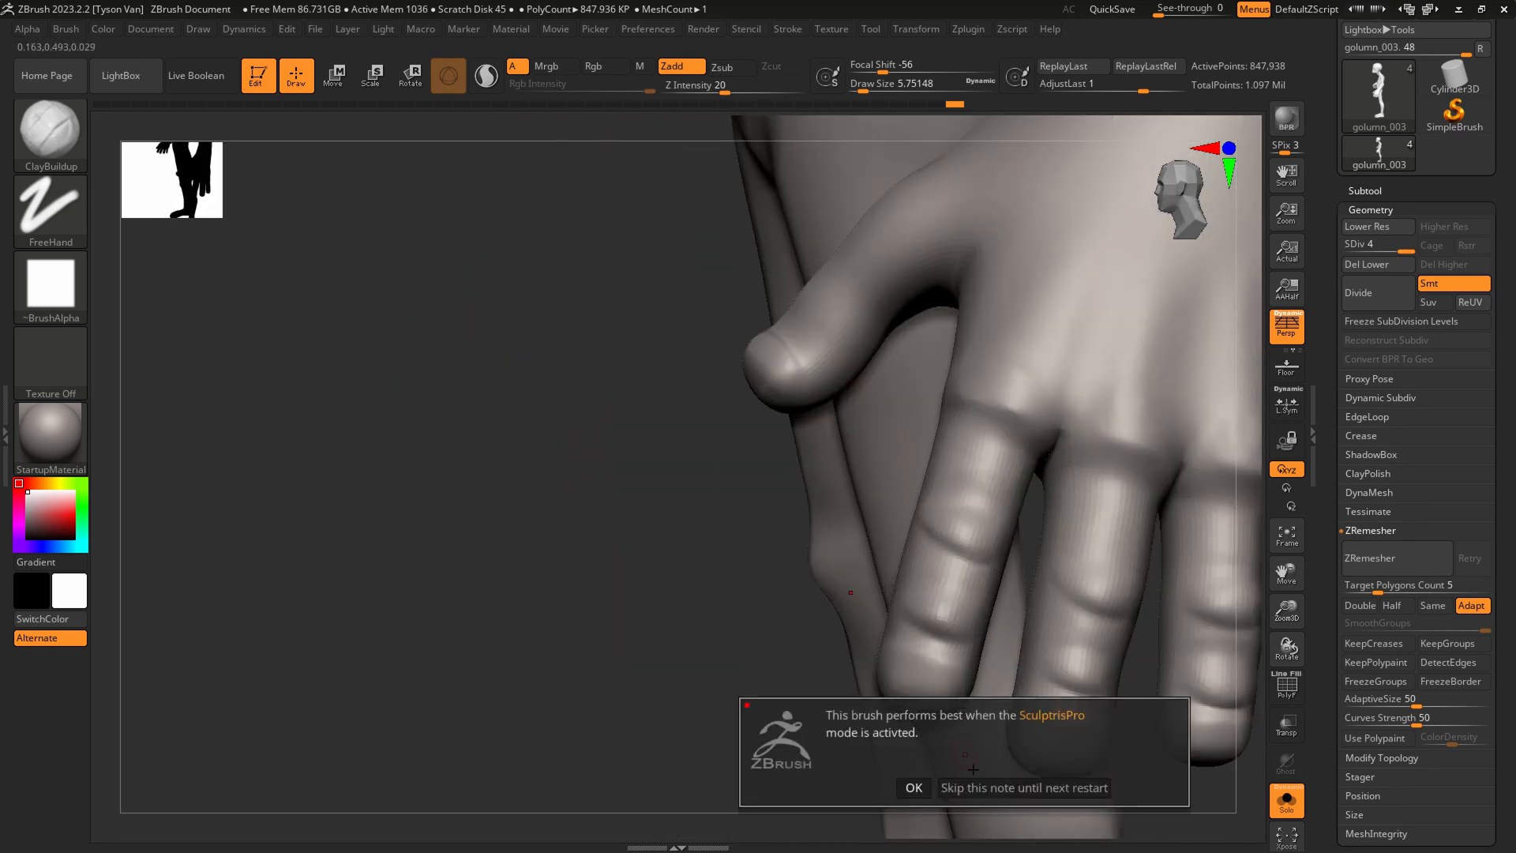
pyautogui.click(992, 785)
pyautogui.moveTo(924, 700); pyautogui.dragTo(927, 677, button='right')
pyautogui.press('s')
pyautogui.moveTo(899, 719); pyautogui.dragTo(907, 720)
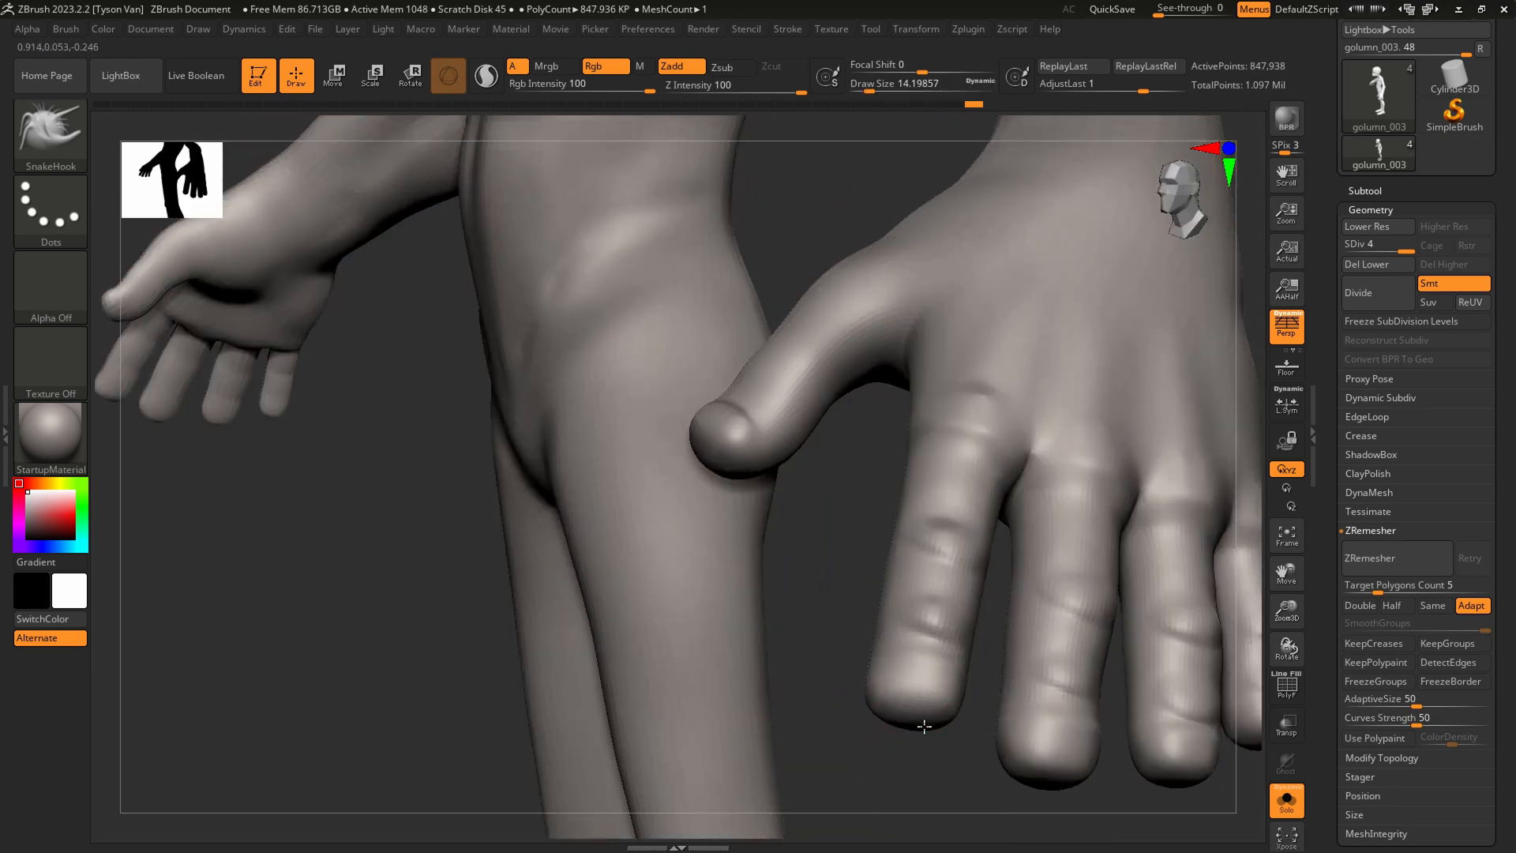
pyautogui.moveTo(950, 734); pyautogui.dragTo(919, 718, button='right')
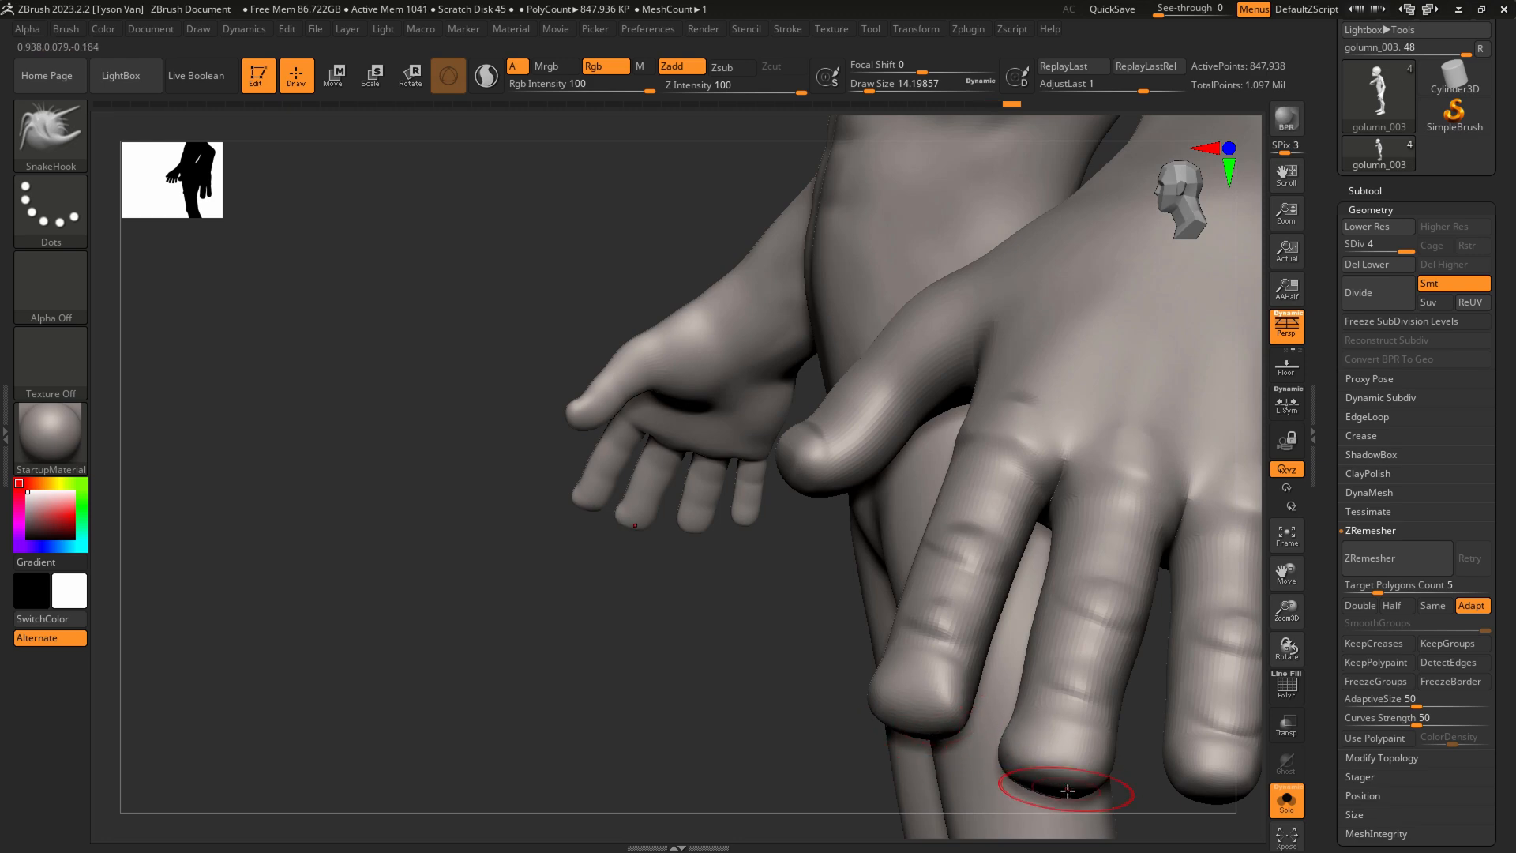
pyautogui.moveTo(1100, 785)
pyautogui.mouseDown(button='right')
pyautogui.moveTo(1144, 772)
pyautogui.moveTo(833, 603)
pyautogui.moveTo(982, 592)
pyautogui.mouseUp(button='right')
pyautogui.moveTo(956, 576)
pyautogui.mouseDown()
pyautogui.moveTo(949, 587)
pyautogui.moveTo(998, 590)
pyautogui.mouseUp()
pyautogui.moveTo(958, 578)
pyautogui.mouseDown()
pyautogui.moveTo(951, 590)
pyautogui.moveTo(977, 594)
pyautogui.mouseUp()
pyautogui.press('s')
pyautogui.moveTo(960, 608)
pyautogui.mouseDown(button='right')
pyautogui.moveTo(993, 602)
pyautogui.moveTo(761, 680)
pyautogui.moveTo(686, 646)
pyautogui.mouseUp(button='right')
# Flatten fingernail areas on the fingertips with the hPolish brush at draw size about 6.6 and Z Intensity 100, then smooth the little finger's nail
pyautogui.press('b')
pyautogui.press('h')
pyautogui.press('p')
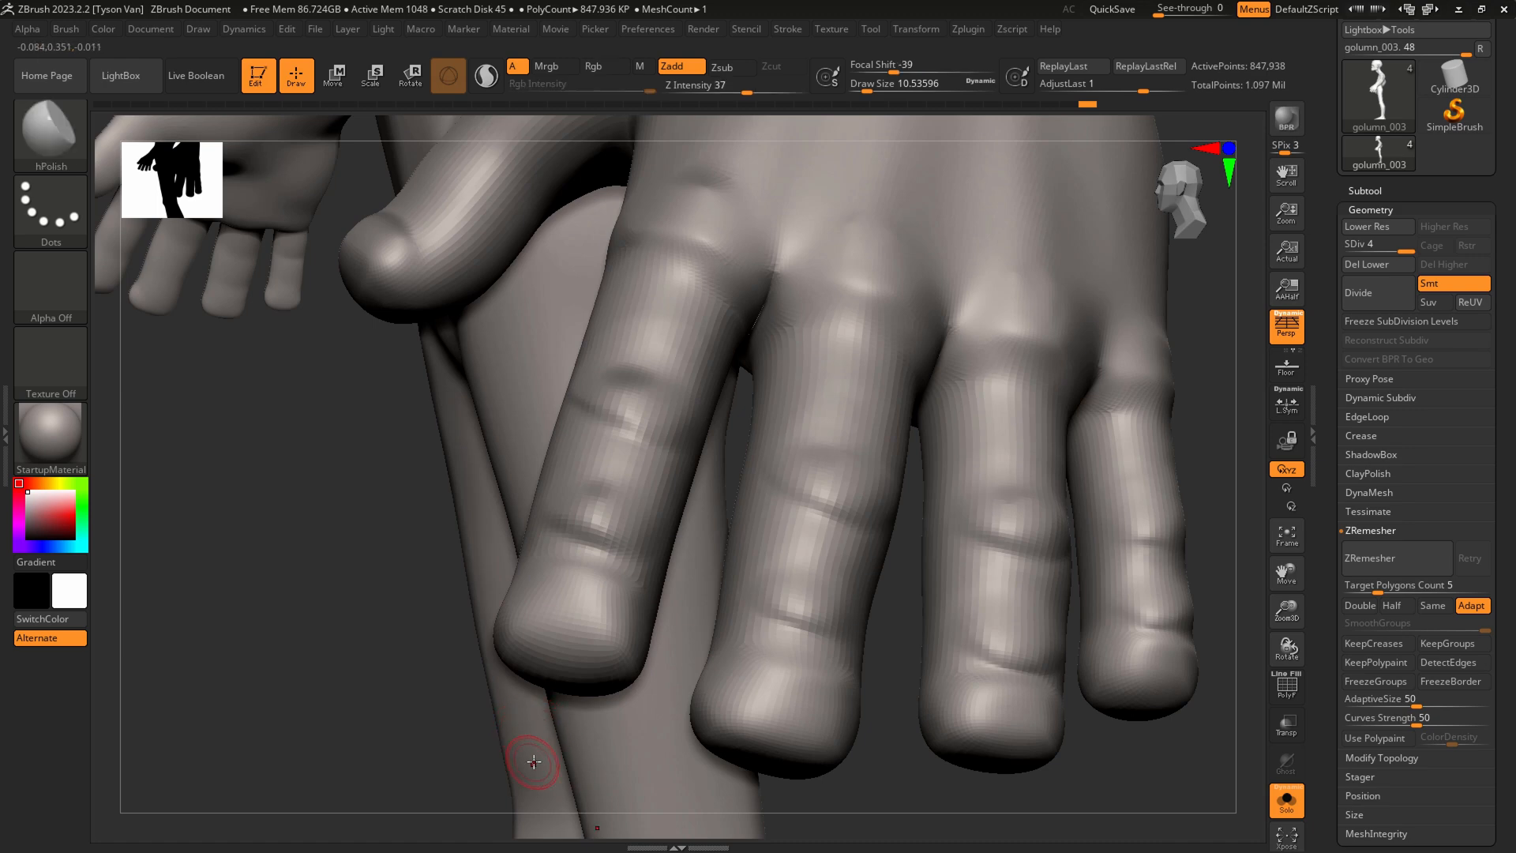
pyautogui.press('s')
pyautogui.moveTo(558, 592); pyautogui.dragTo(546, 585)
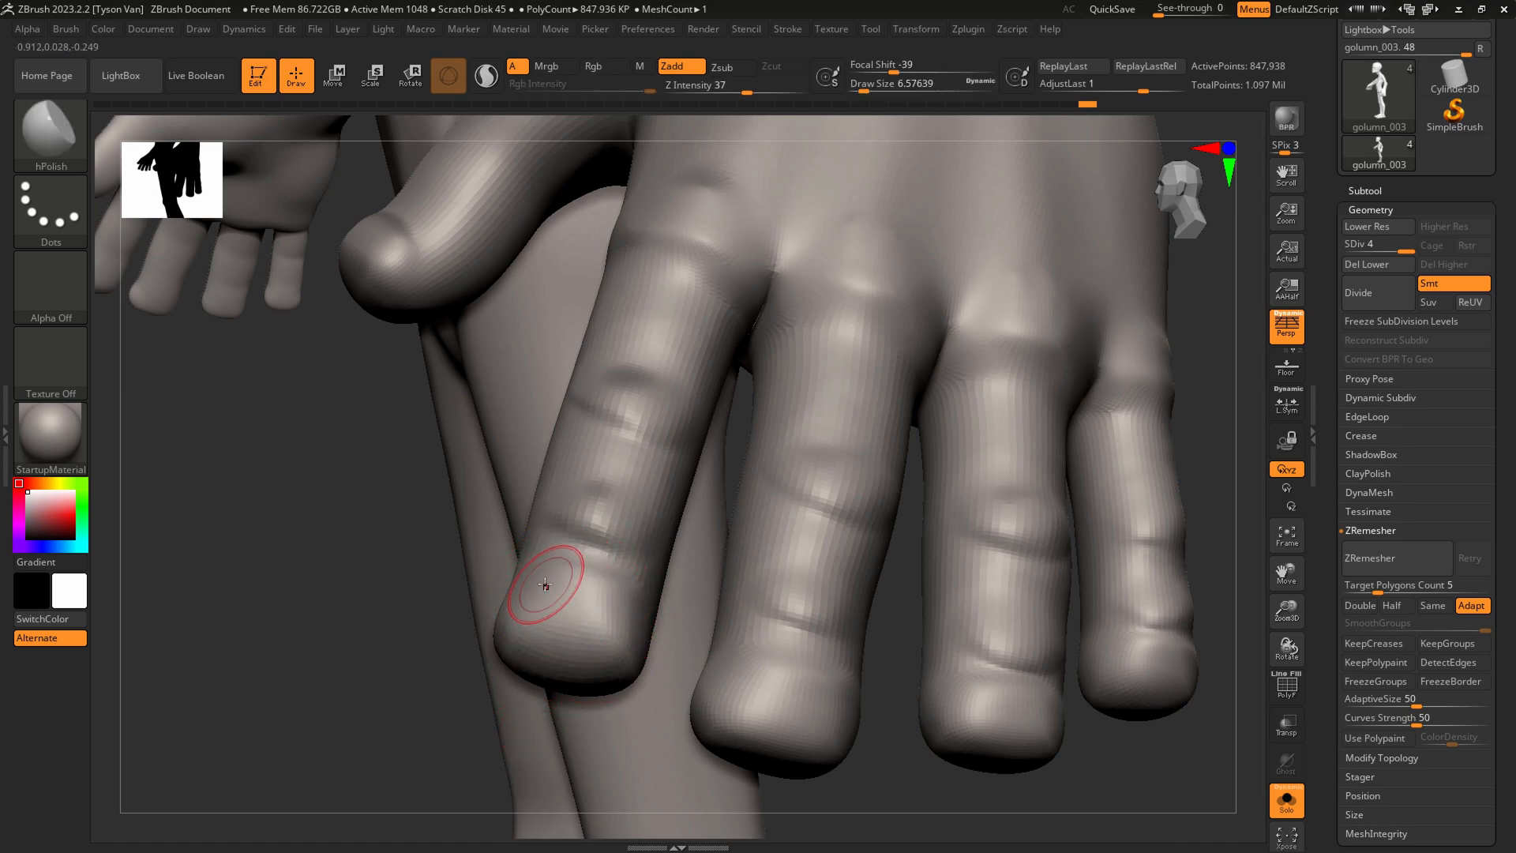
pyautogui.moveTo(747, 85); pyautogui.dragTo(804, 87)
pyautogui.press('s')
pyautogui.moveTo(564, 590); pyautogui.dragTo(547, 597)
pyautogui.moveTo(751, 680)
pyautogui.mouseDown()
pyautogui.moveTo(843, 705)
pyautogui.moveTo(597, 506)
pyautogui.moveTo(599, 525)
pyautogui.moveTo(623, 489)
pyautogui.moveTo(634, 526)
pyautogui.moveTo(615, 514)
pyautogui.moveTo(622, 494)
pyautogui.mouseUp()
pyautogui.press('s')
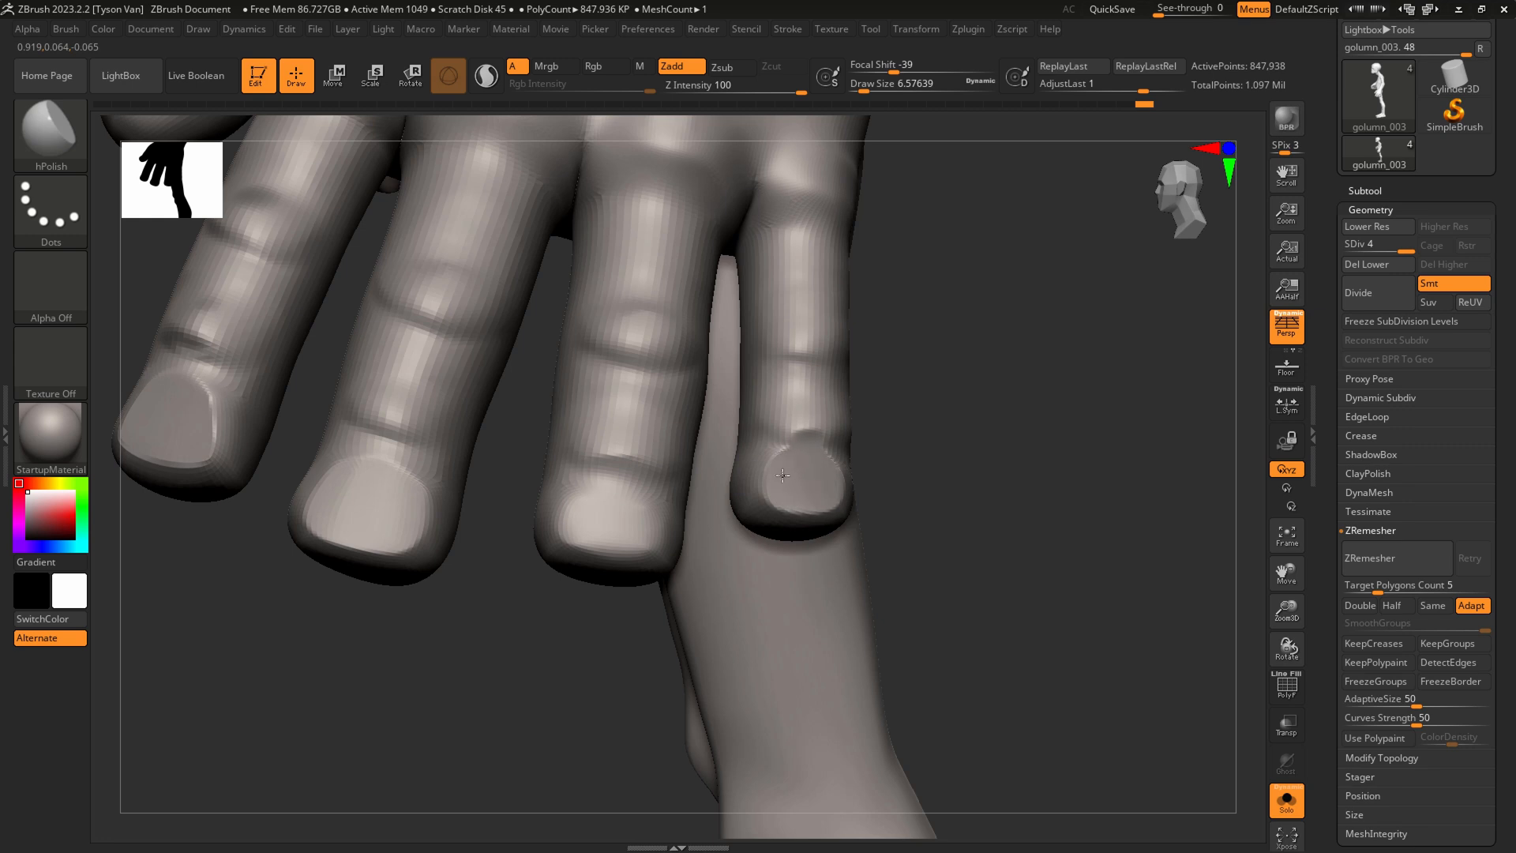
pyautogui.keyDown('shift'); pyautogui.moveTo(785, 470); pyautogui.dragTo(790, 485); pyautogui.keyUp('shift')
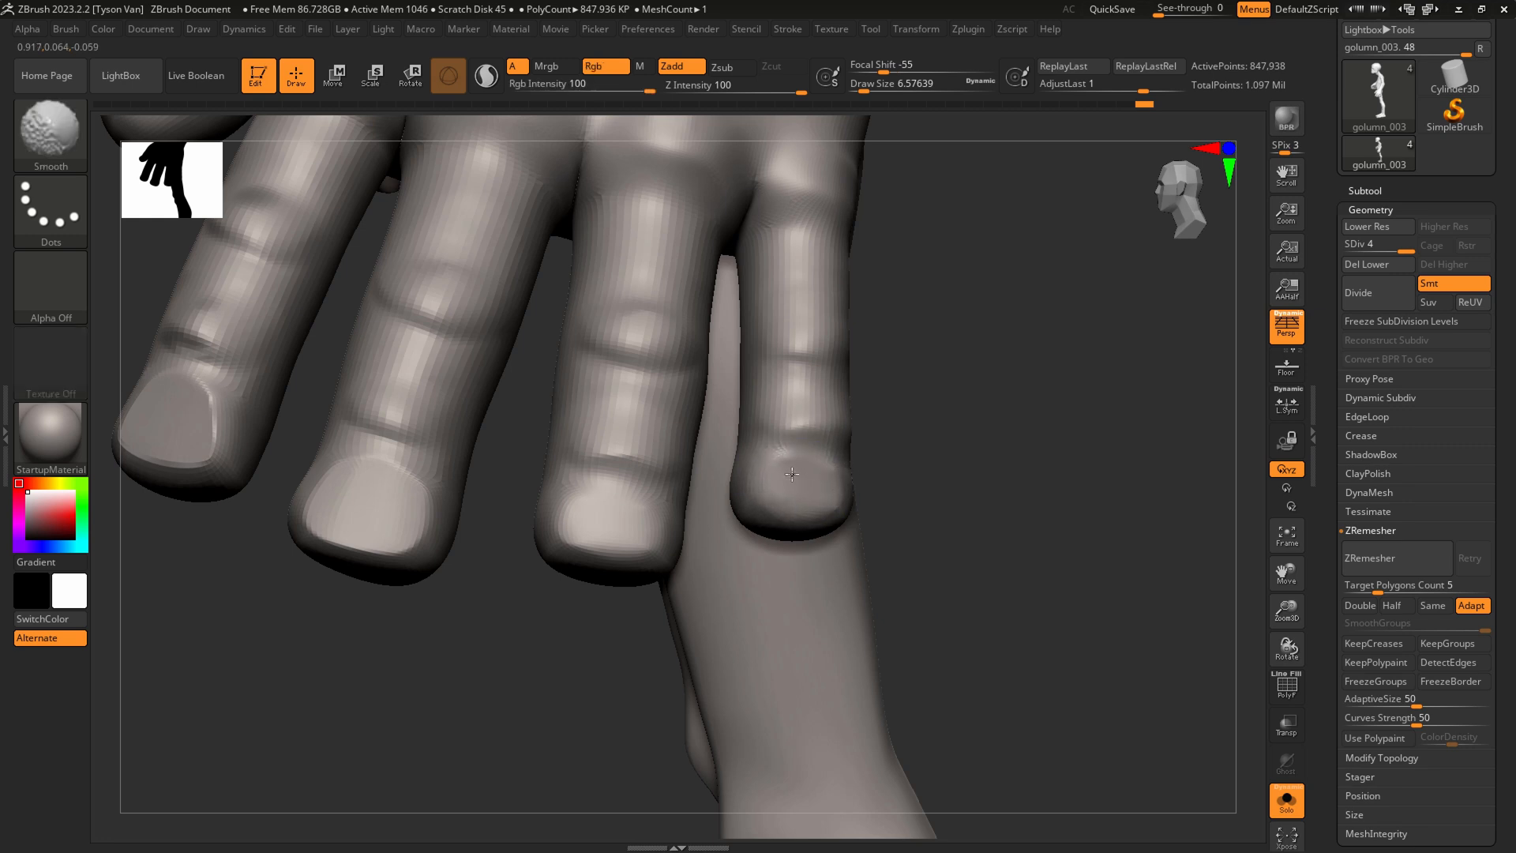
# Carve creases across the tip joints of the little, ring and middle fingers with the DamStandard brush at draw size about 3.1
pyautogui.press('b')
pyautogui.press('d')
pyautogui.press('s')
pyautogui.moveTo(757, 430); pyautogui.dragTo(844, 442)
pyautogui.hotkey('ctrl', 'z')
pyautogui.press('s')
pyautogui.moveTo(635, 462); pyautogui.dragTo(684, 469)
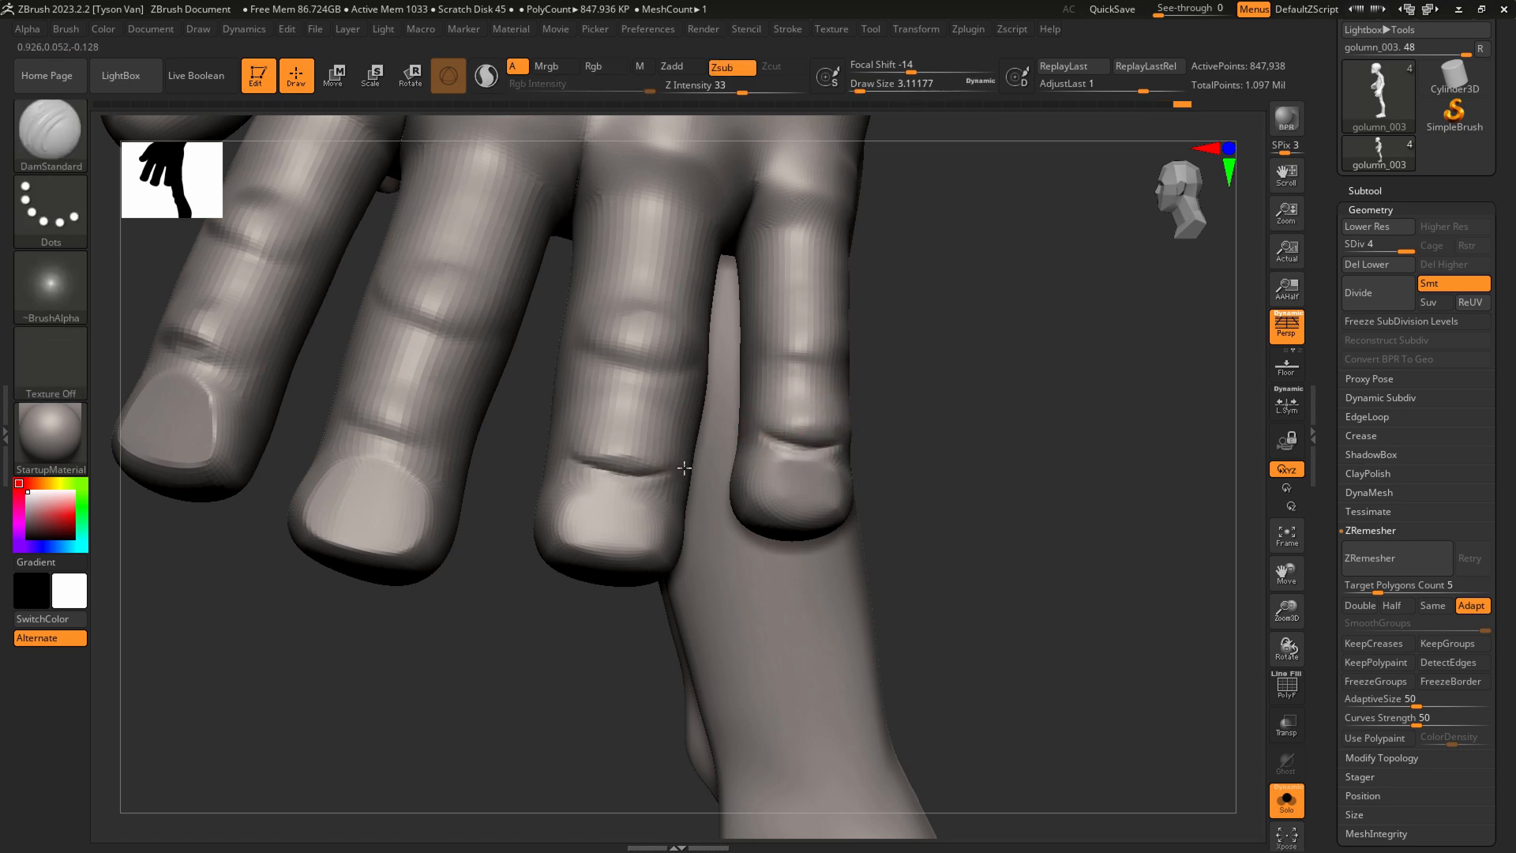
pyautogui.moveTo(341, 428); pyautogui.dragTo(471, 434)
# Carve creases across the middle joints of the little, ring and middle fingers, and soften them
pyautogui.press('shift')
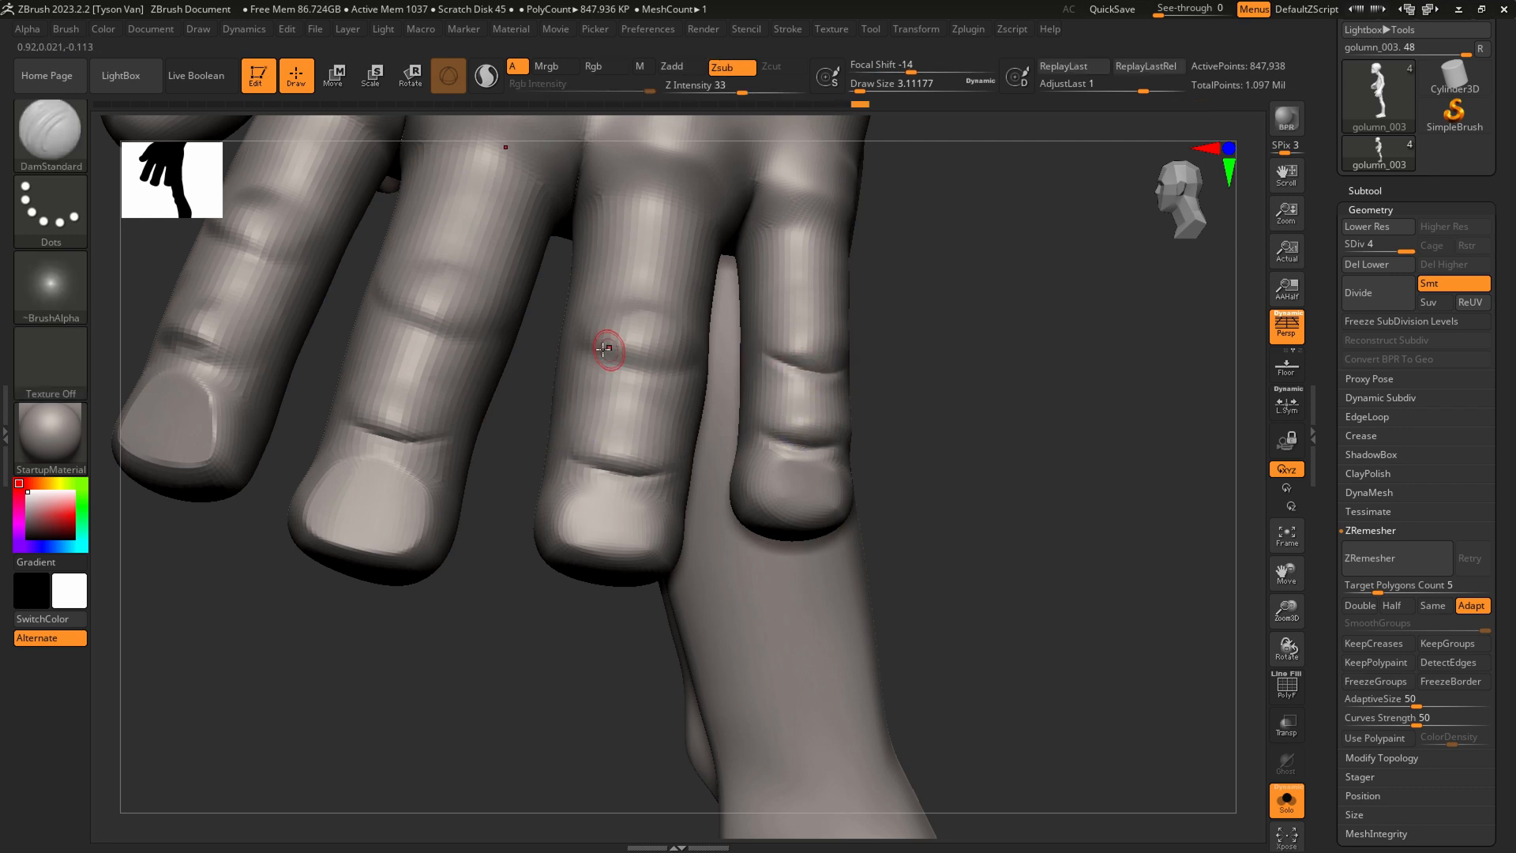
pyautogui.moveTo(386, 311); pyautogui.dragTo(472, 324)
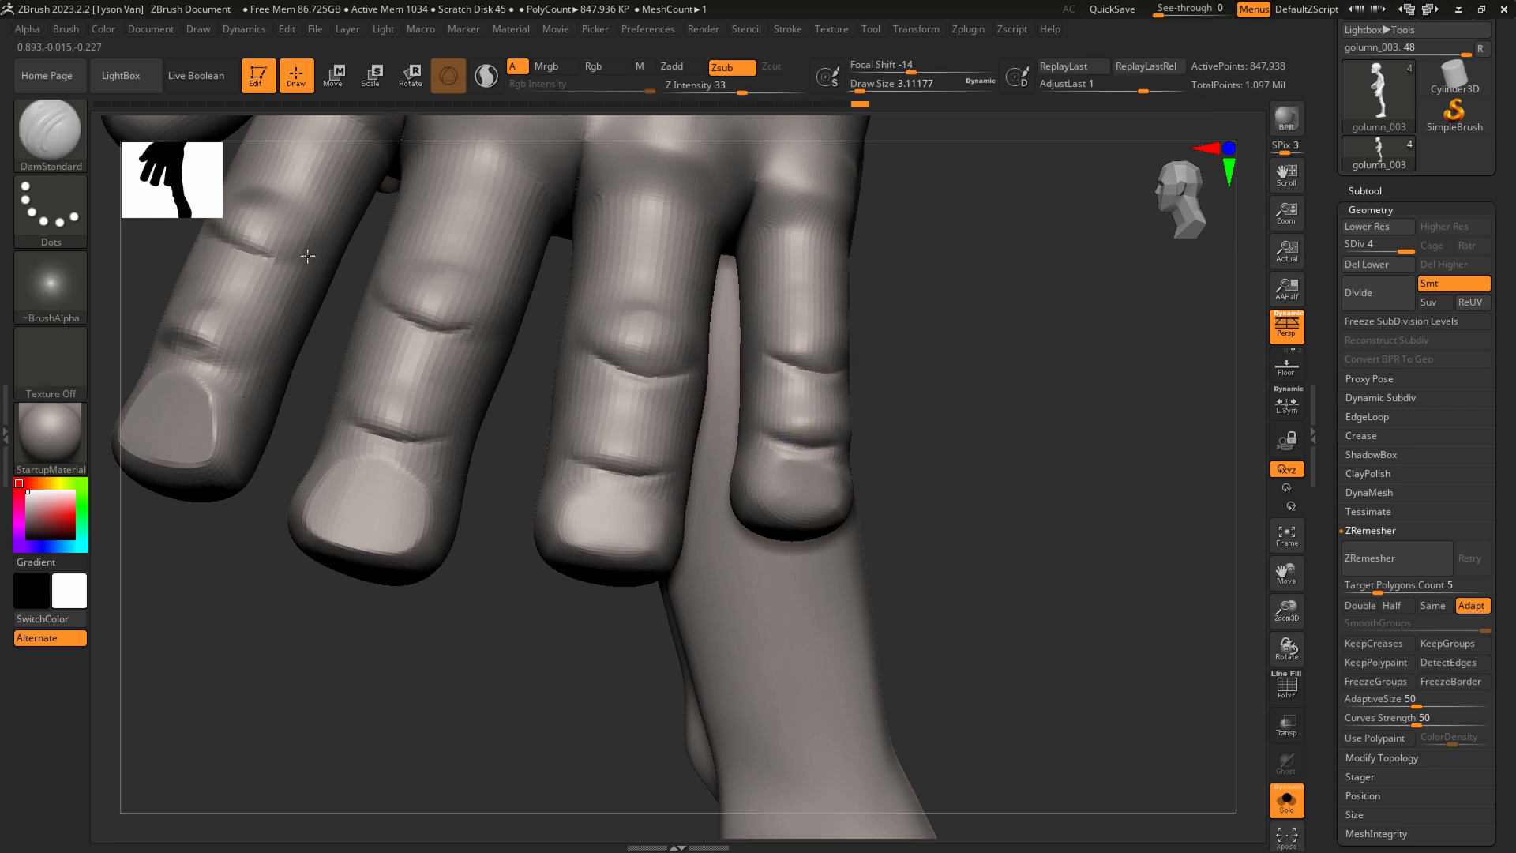
pyautogui.press('shift')
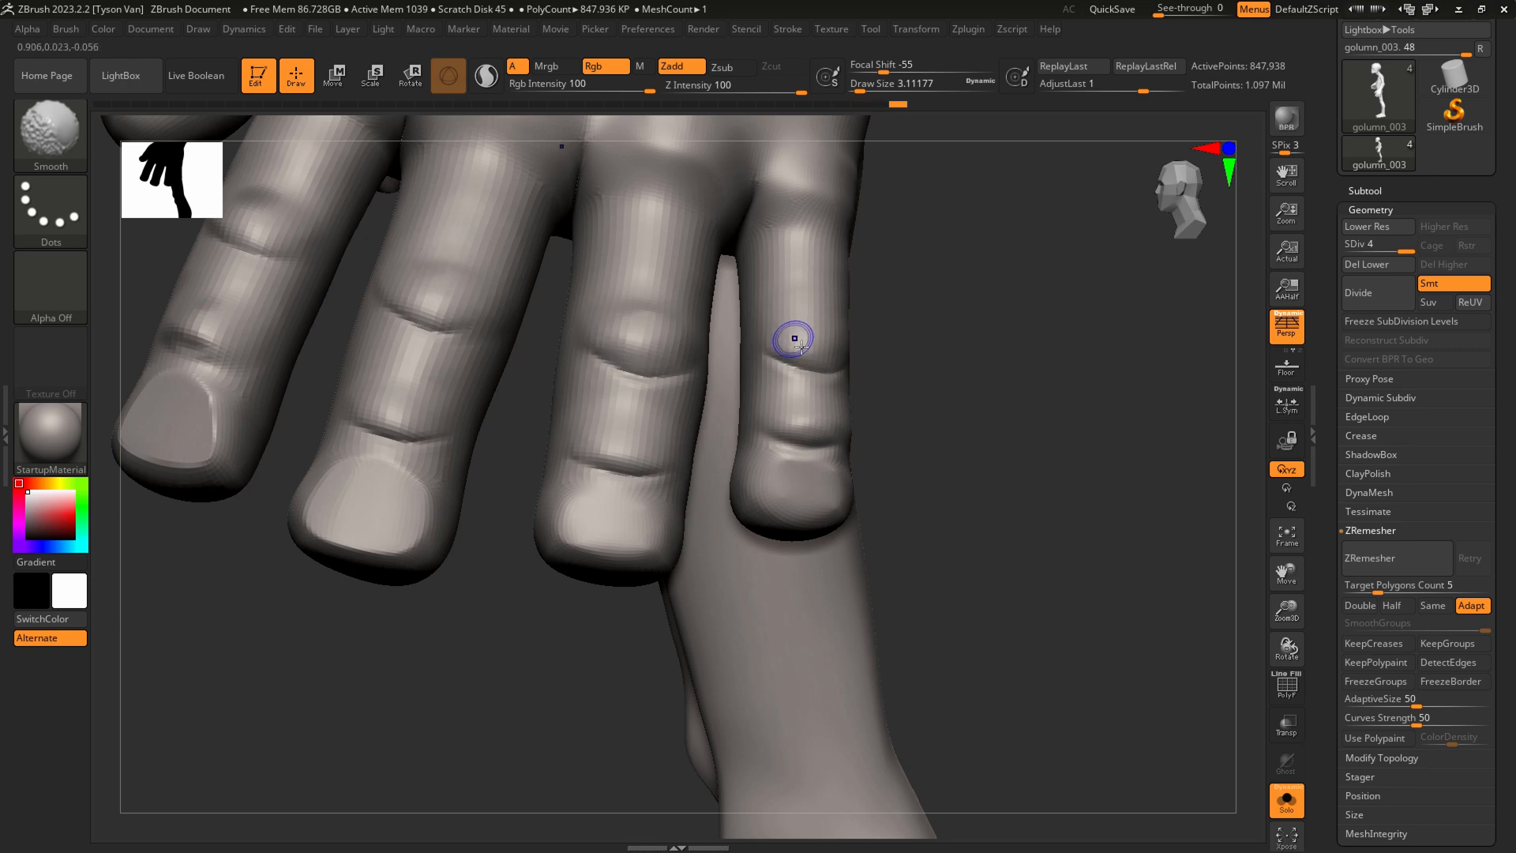
# Flatten the little finger's nail area with the hPolish brush at draw size about 3.7 and smooth it
pyautogui.moveTo(828, 485); pyautogui.dragTo(790, 500)
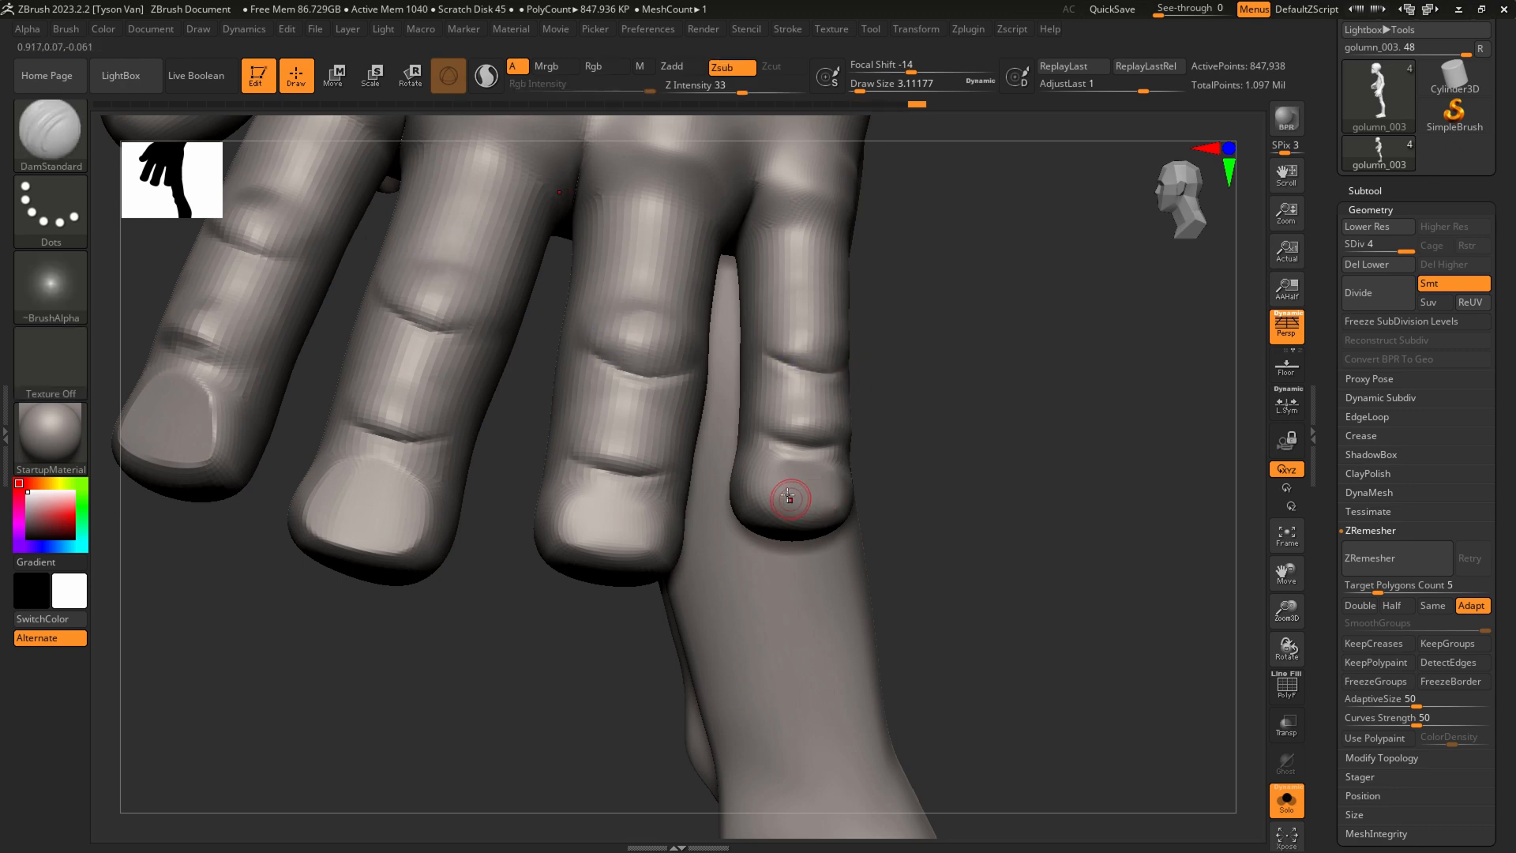
pyautogui.moveTo(952, 484); pyautogui.dragTo(872, 485)
pyautogui.press('b')
pyautogui.press('h')
pyautogui.press('p')
pyautogui.press('s')
pyautogui.click(812, 471)
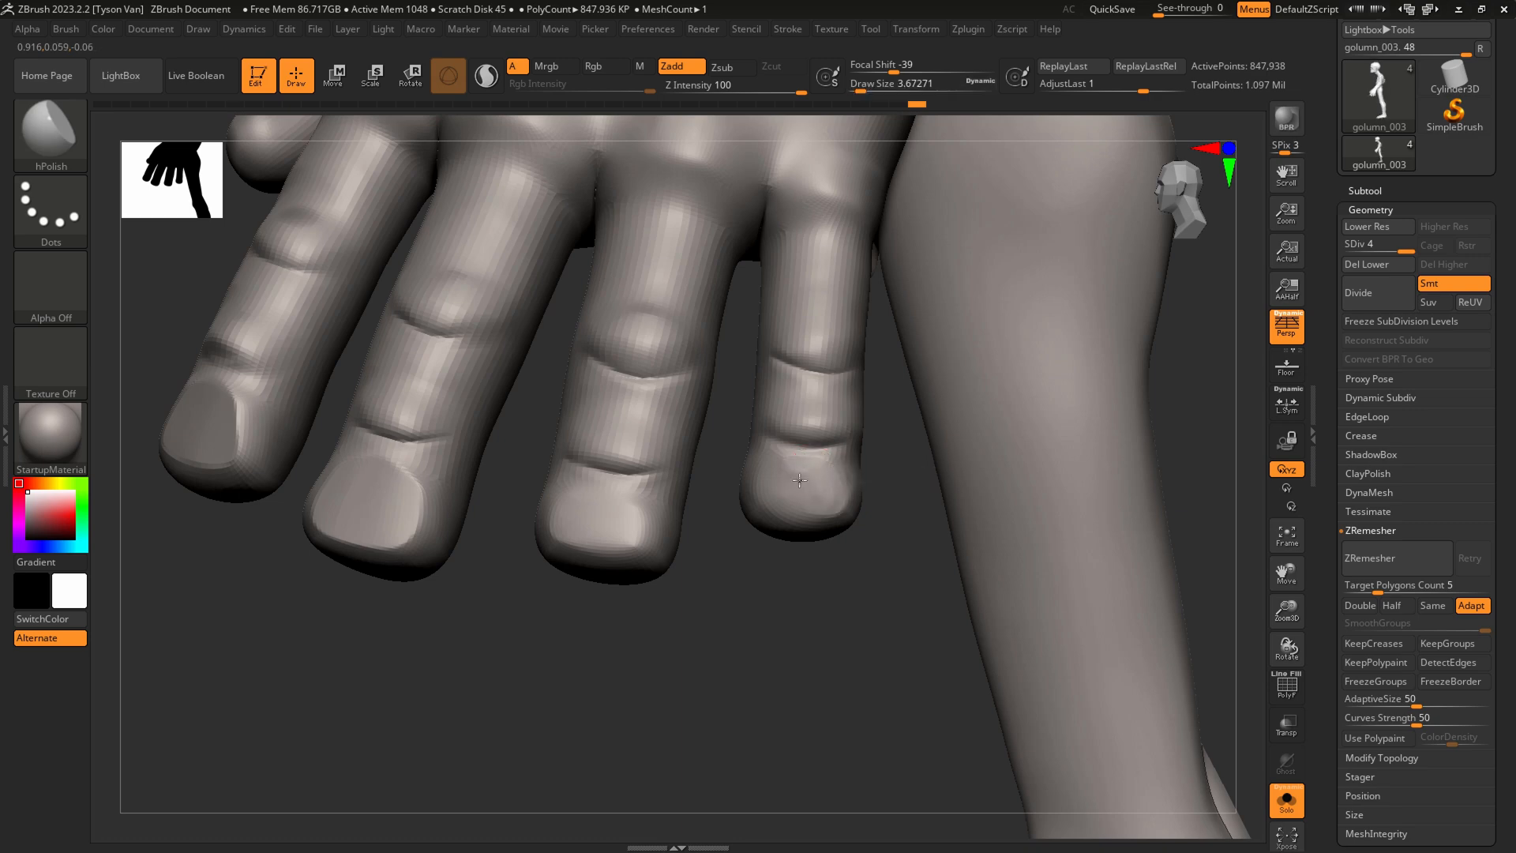
pyautogui.press('shift')
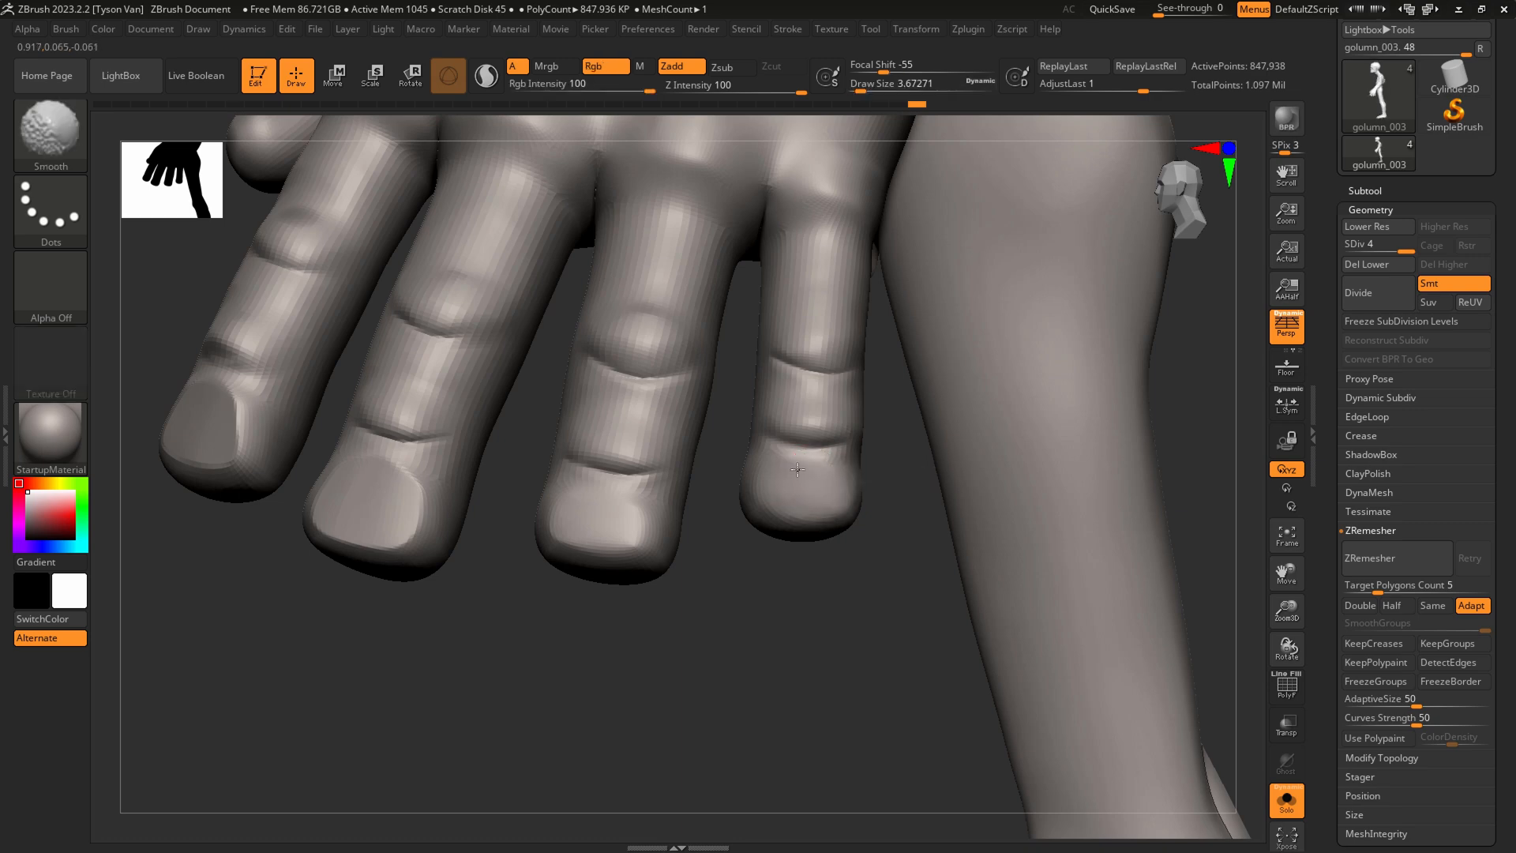
# Carve the free edge and surrounding groove of the little finger's nail with DamStandard at draw size about 3.1, smoothing around it
pyautogui.moveTo(845, 496)
pyautogui.mouseDown(button='right')
pyautogui.moveTo(813, 532)
pyautogui.moveTo(834, 574)
pyautogui.moveTo(772, 518)
pyautogui.mouseUp(button='right')
pyautogui.press('s')
pyautogui.moveTo(771, 525); pyautogui.dragTo(765, 524)
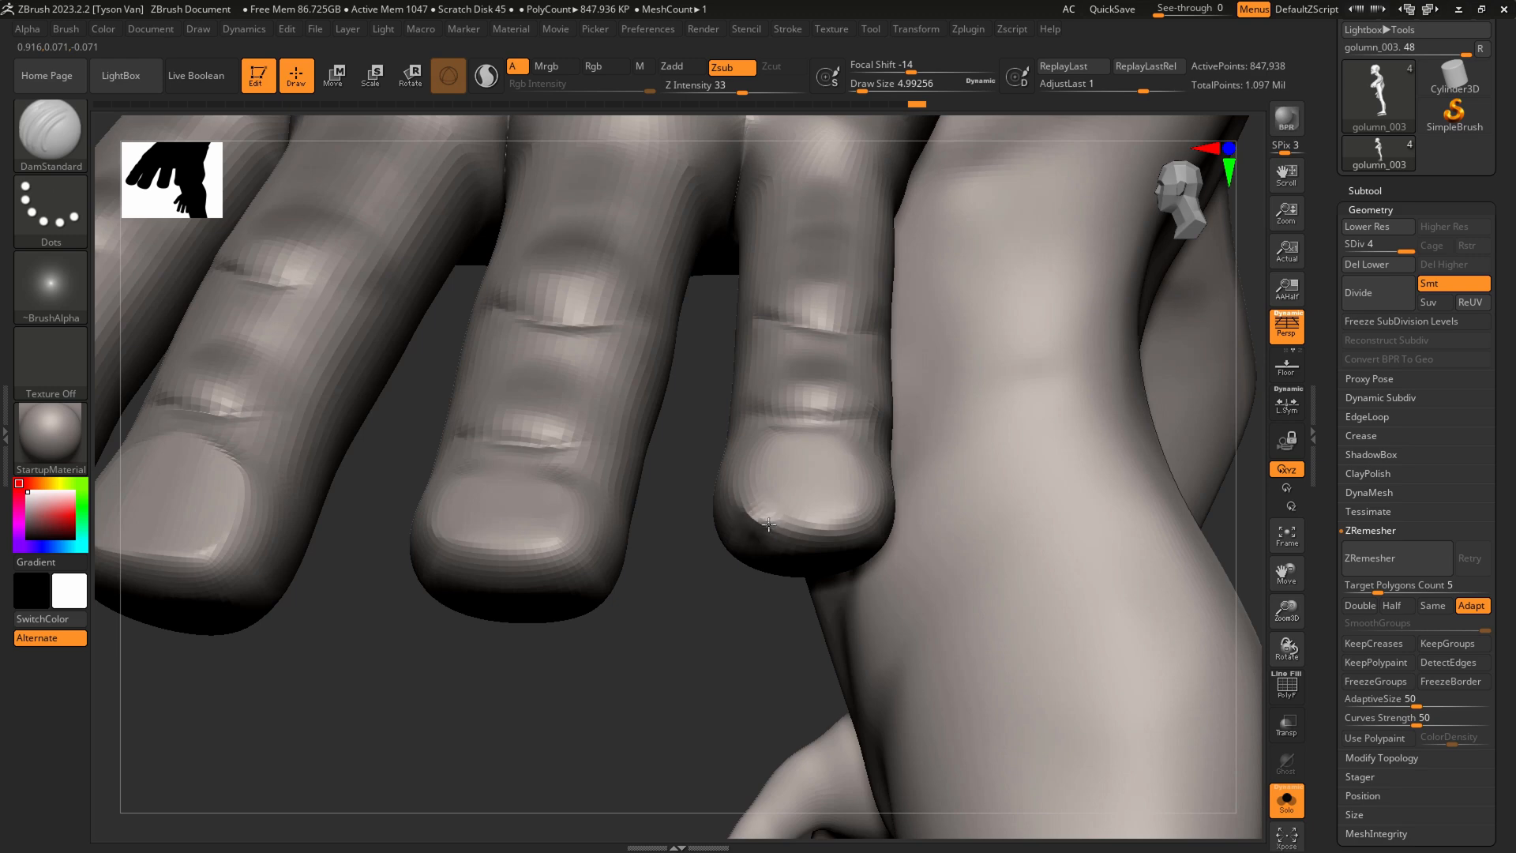
pyautogui.press('s')
pyautogui.moveTo(779, 512)
pyautogui.mouseDown()
pyautogui.moveTo(751, 506)
pyautogui.moveTo(817, 527)
pyautogui.moveTo(884, 522)
pyautogui.mouseUp()
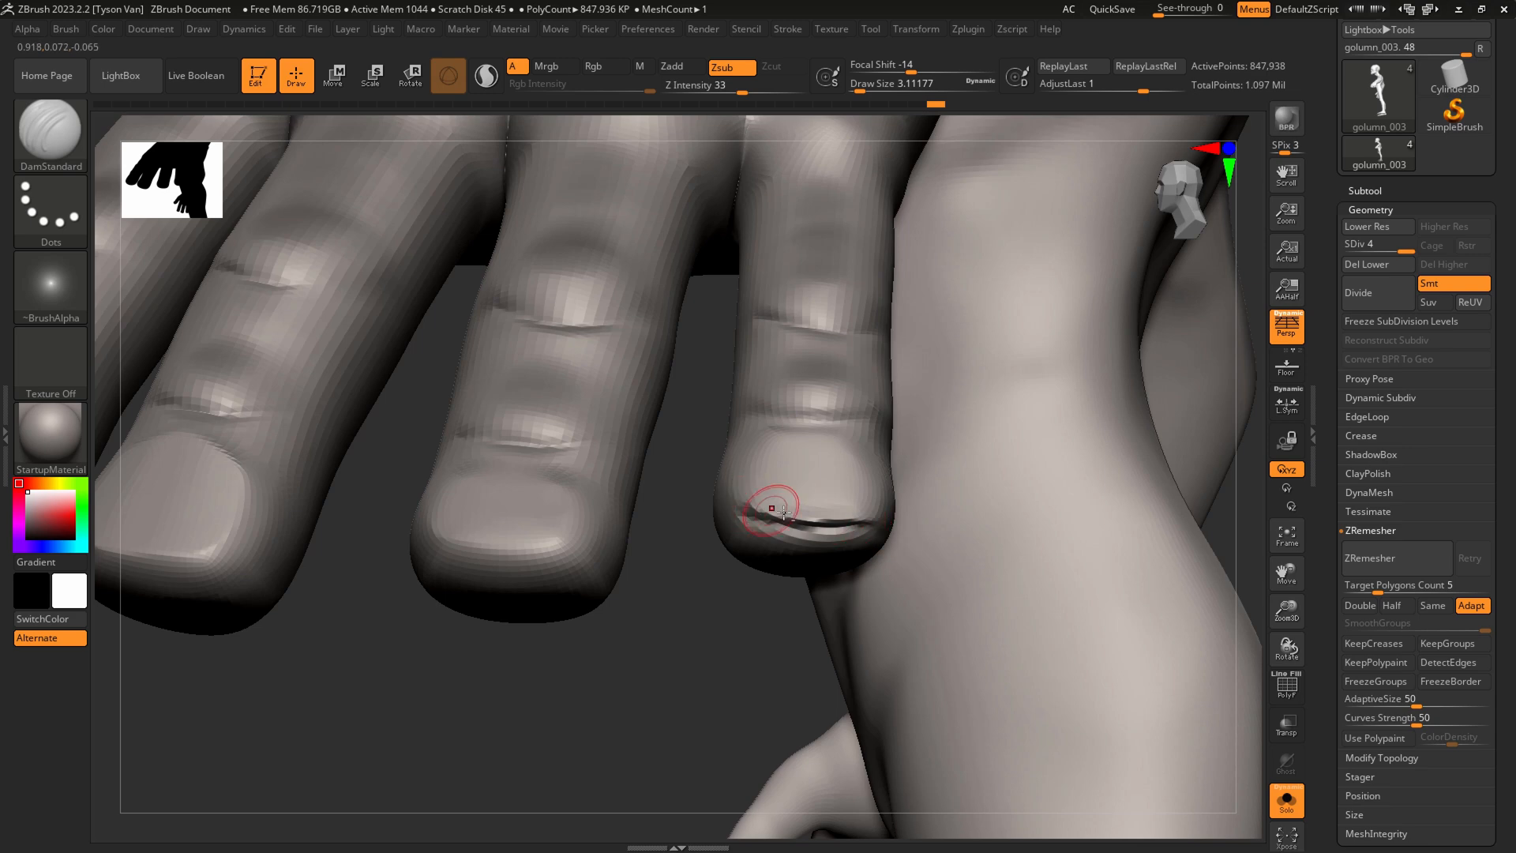
pyautogui.moveTo(786, 535)
pyautogui.keyDown('shift'); pyautogui.mouseDown()
pyautogui.moveTo(847, 536)
pyautogui.moveTo(829, 532)
pyautogui.mouseUp(); pyautogui.keyUp('shift')
pyautogui.moveTo(693, 541); pyautogui.dragTo(801, 512)
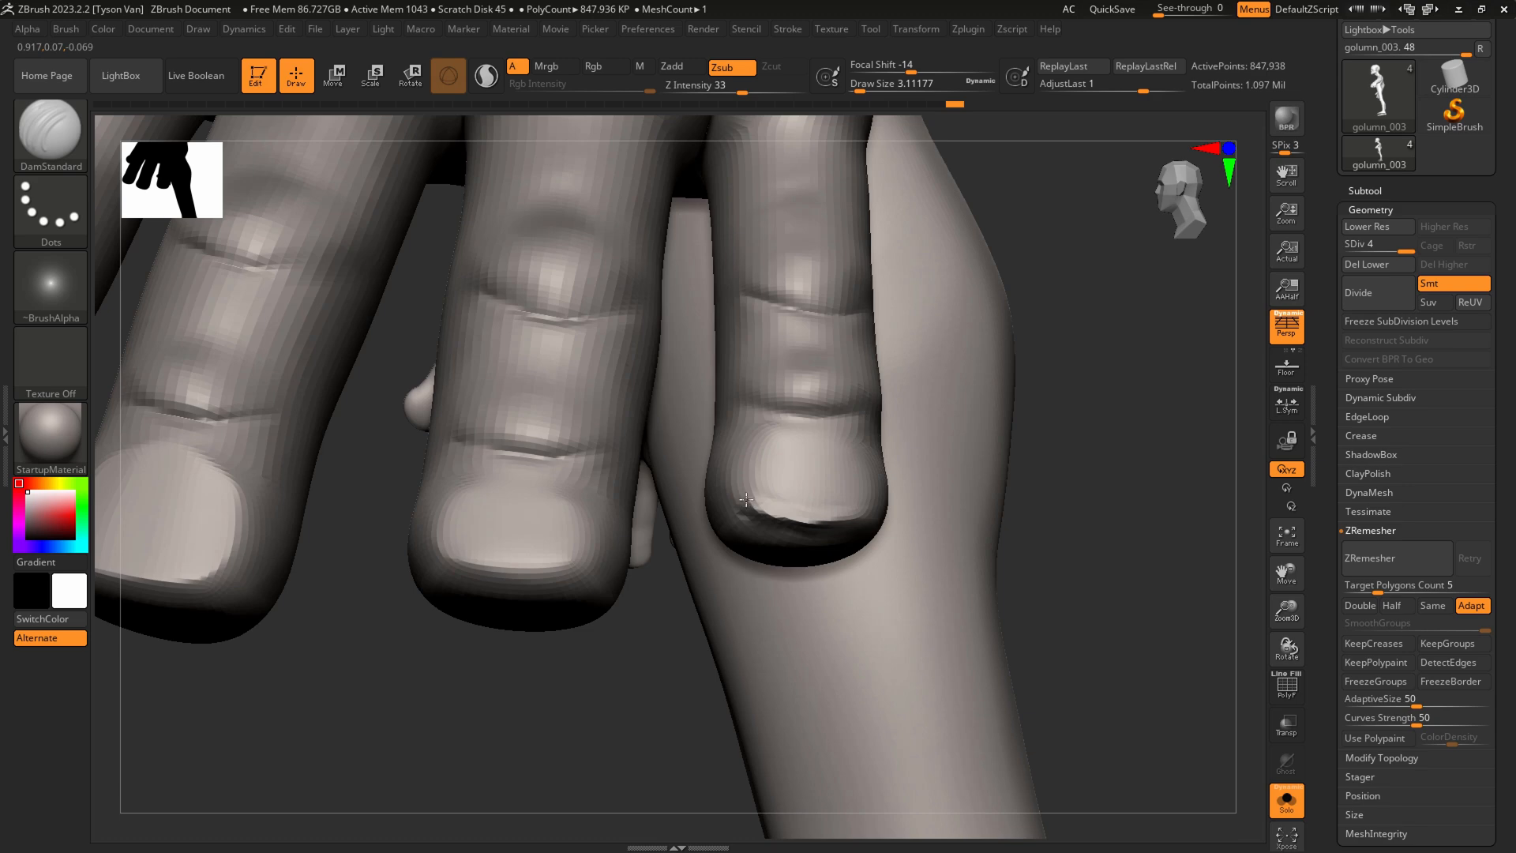
pyautogui.moveTo(872, 469)
pyautogui.keyDown('shift'); pyautogui.mouseDown()
pyautogui.moveTo(779, 481)
pyautogui.moveTo(747, 468)
pyautogui.mouseUp(); pyautogui.keyUp('shift')
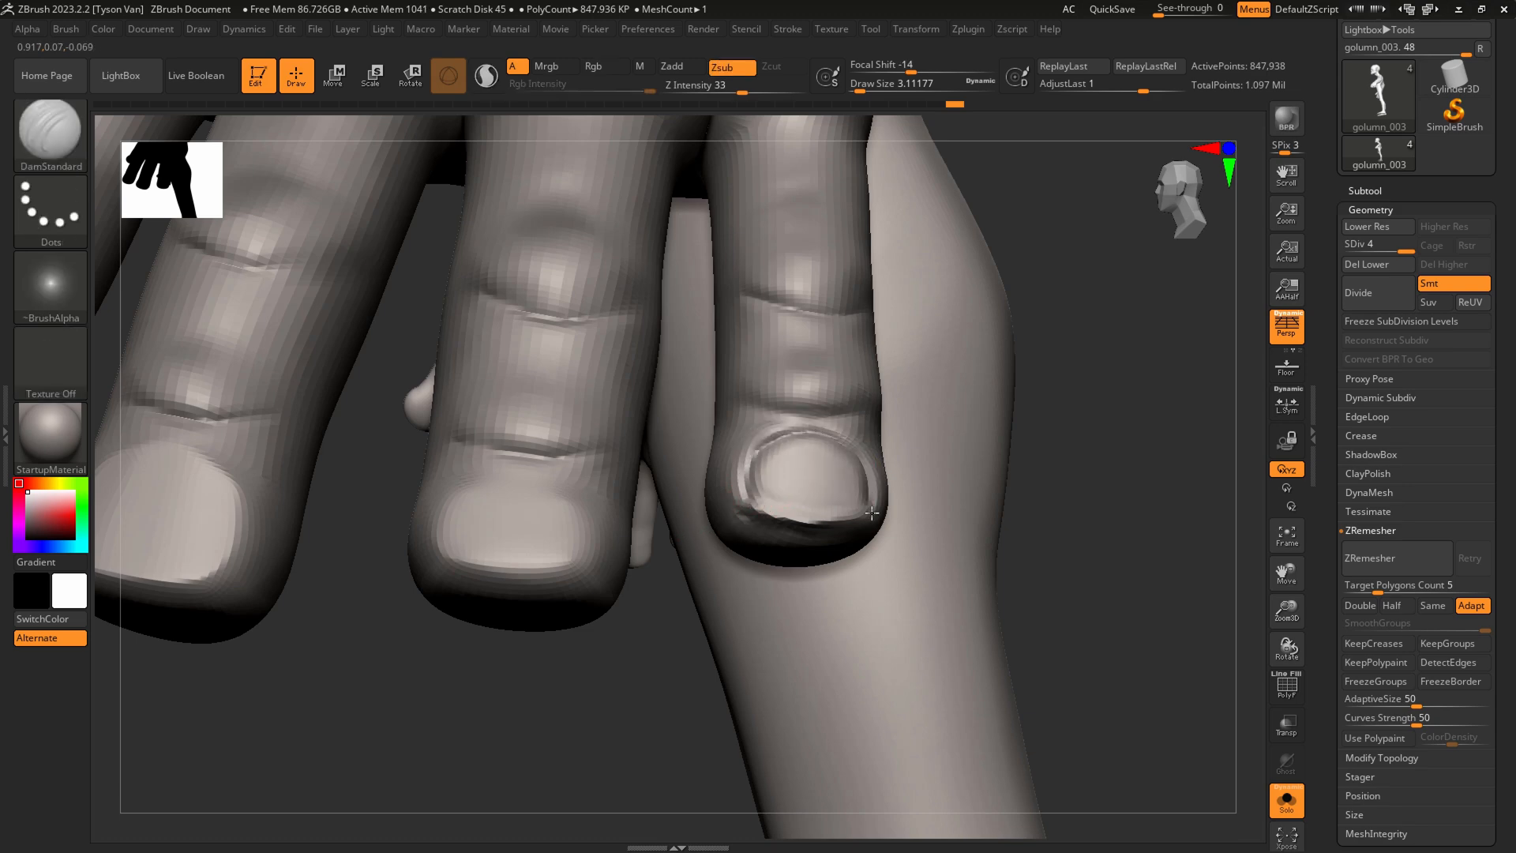
pyautogui.keyDown('shift'); pyautogui.moveTo(877, 483); pyautogui.dragTo(861, 429); pyautogui.keyUp('shift')
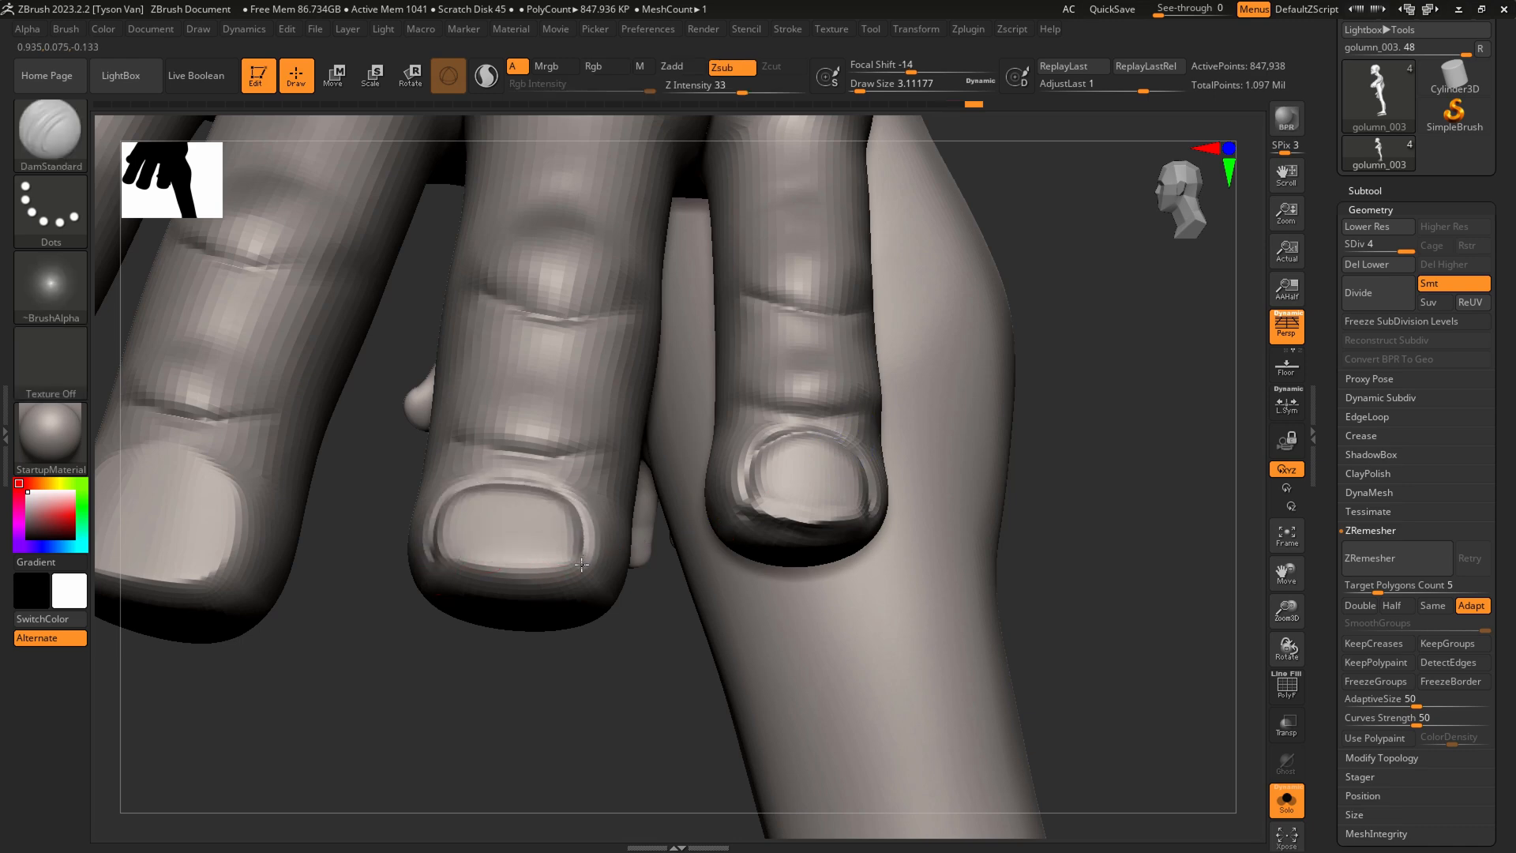
# Carve the outline and free edge of the ring finger's nail with DamStandard at draw size about 3.1
pyautogui.moveTo(452, 561)
pyautogui.mouseDown()
pyautogui.moveTo(507, 578)
pyautogui.moveTo(583, 572)
pyautogui.mouseUp()
pyautogui.moveTo(536, 553); pyautogui.dragTo(530, 522, button='right')
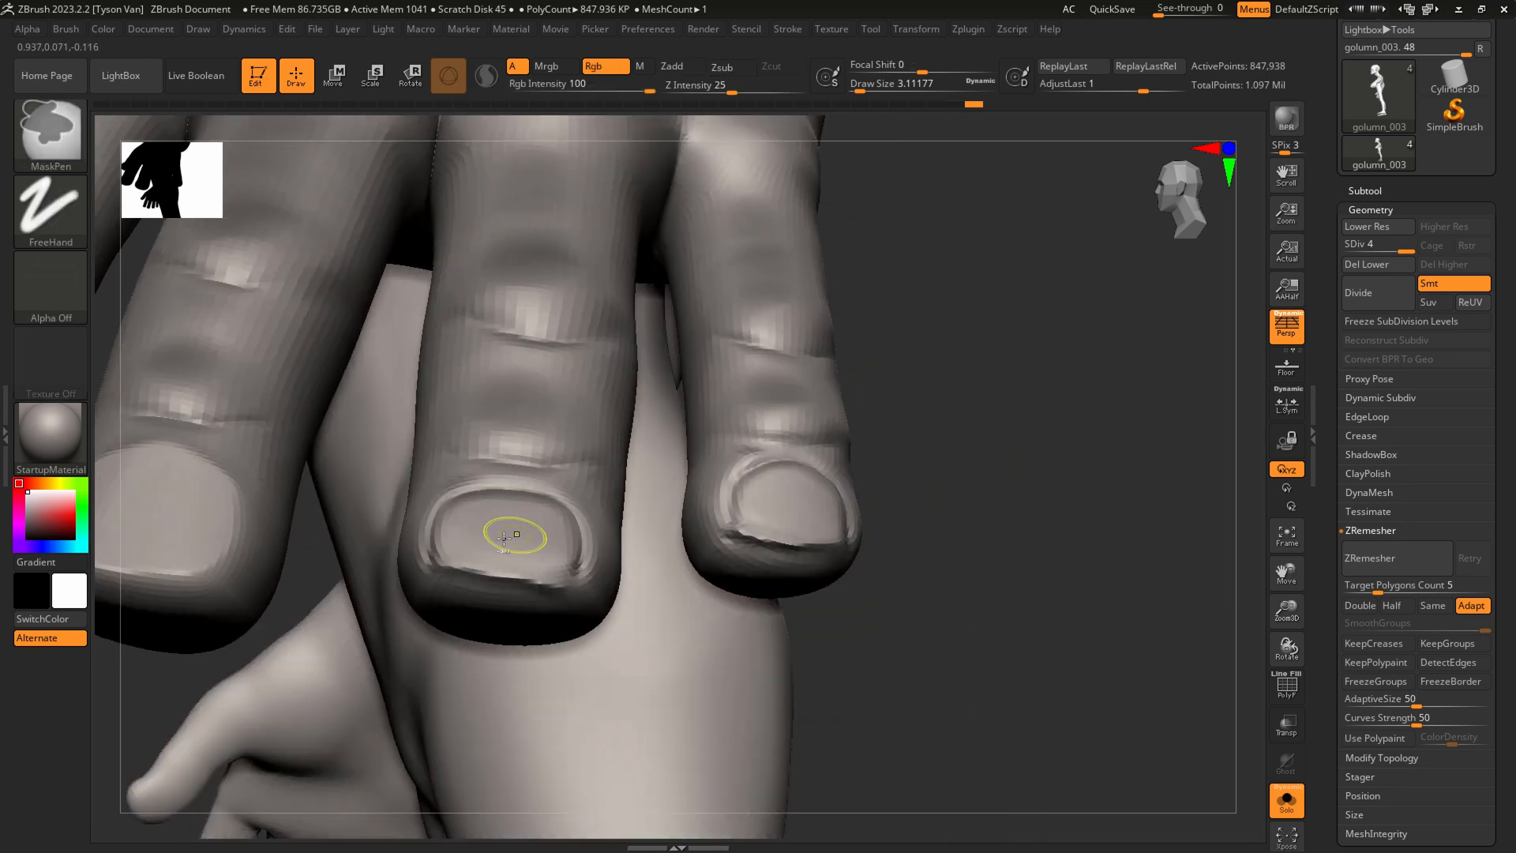
pyautogui.moveTo(451, 564); pyautogui.dragTo(572, 578)
pyautogui.moveTo(433, 558); pyautogui.dragTo(585, 577)
# Carve the outline and free edge of the index finger's nail with DamStandard, and smooth the surrounding skin
pyautogui.moveTo(496, 514)
pyautogui.keyDown('alt'); pyautogui.mouseDown(button='right')
pyautogui.moveTo(639, 573)
pyautogui.moveTo(594, 607)
pyautogui.moveTo(545, 609)
pyautogui.mouseUp(button='right'); pyautogui.keyUp('alt')
pyautogui.moveTo(503, 619)
pyautogui.mouseDown()
pyautogui.moveTo(567, 511)
pyautogui.moveTo(629, 511)
pyautogui.mouseUp()
pyautogui.moveTo(509, 560)
pyautogui.mouseDown()
pyautogui.moveTo(601, 515)
pyautogui.moveTo(668, 575)
pyautogui.moveTo(666, 617)
pyautogui.moveTo(493, 613)
pyautogui.moveTo(695, 620)
pyautogui.mouseUp()
pyautogui.moveTo(508, 620)
pyautogui.keyDown('shift'); pyautogui.mouseDown()
pyautogui.moveTo(671, 644)
pyautogui.moveTo(692, 629)
pyautogui.mouseUp(); pyautogui.keyUp('shift')
pyautogui.moveTo(703, 656)
pyautogui.keyDown('ctrl'); pyautogui.mouseDown(button='right')
pyautogui.moveTo(674, 690)
pyautogui.moveTo(853, 704)
pyautogui.mouseUp(button='right'); pyautogui.keyUp('ctrl')
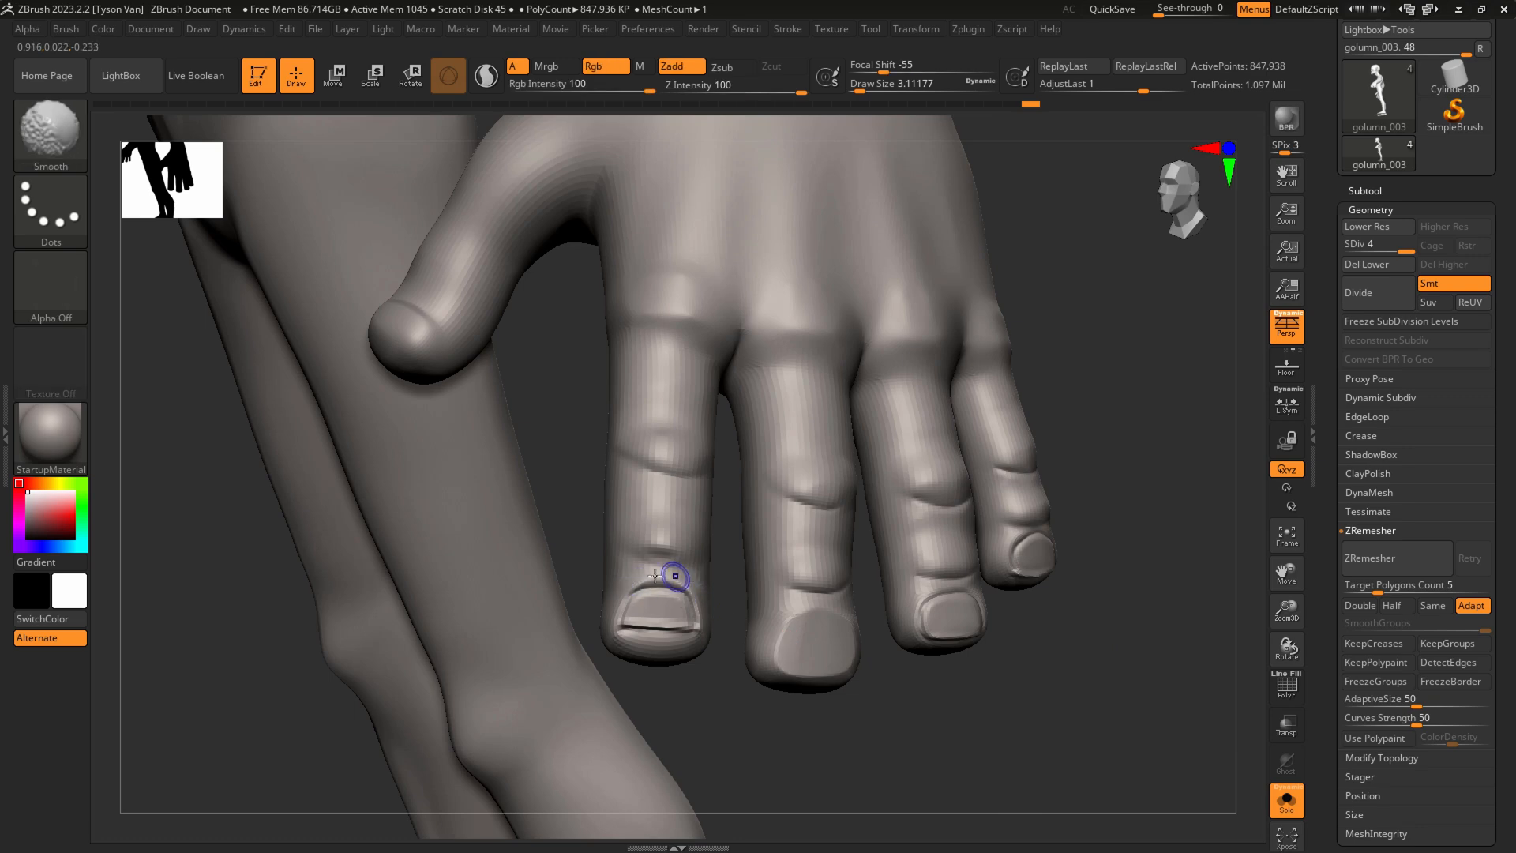
# Carve the outline and free edge of the middle finger's nail with DamStandard, and smooth around the groove
pyautogui.moveTo(912, 764)
pyautogui.keyDown('ctrl'); pyautogui.mouseDown(button='right')
pyautogui.moveTo(804, 665)
pyautogui.moveTo(776, 682)
pyautogui.mouseUp(button='right'); pyautogui.keyUp('ctrl')
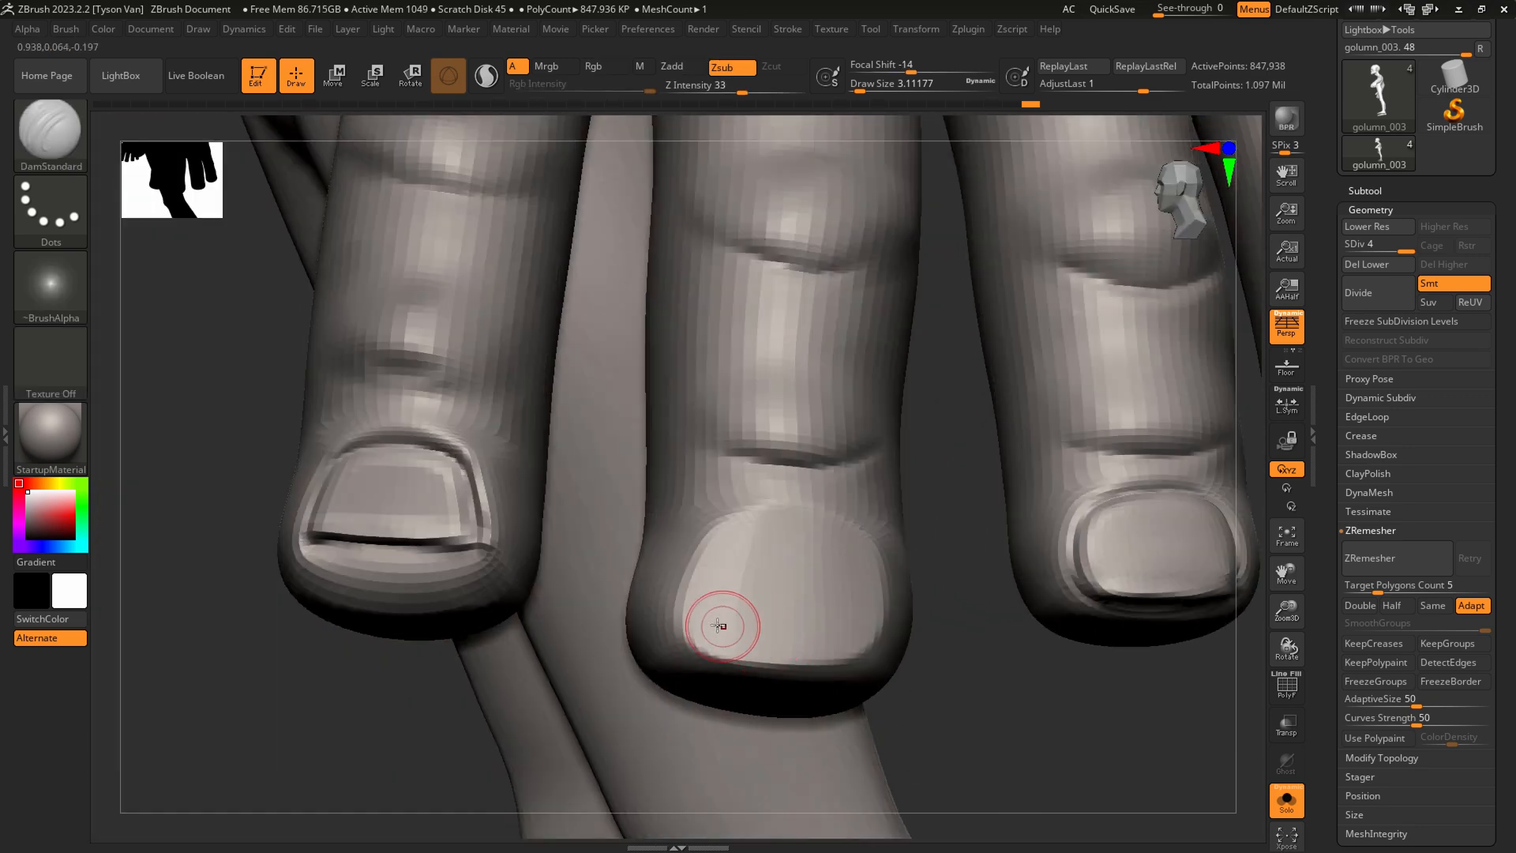
pyautogui.moveTo(694, 618)
pyautogui.mouseDown()
pyautogui.moveTo(731, 528)
pyautogui.moveTo(837, 531)
pyautogui.moveTo(875, 624)
pyautogui.moveTo(737, 652)
pyautogui.moveTo(841, 658)
pyautogui.mouseUp()
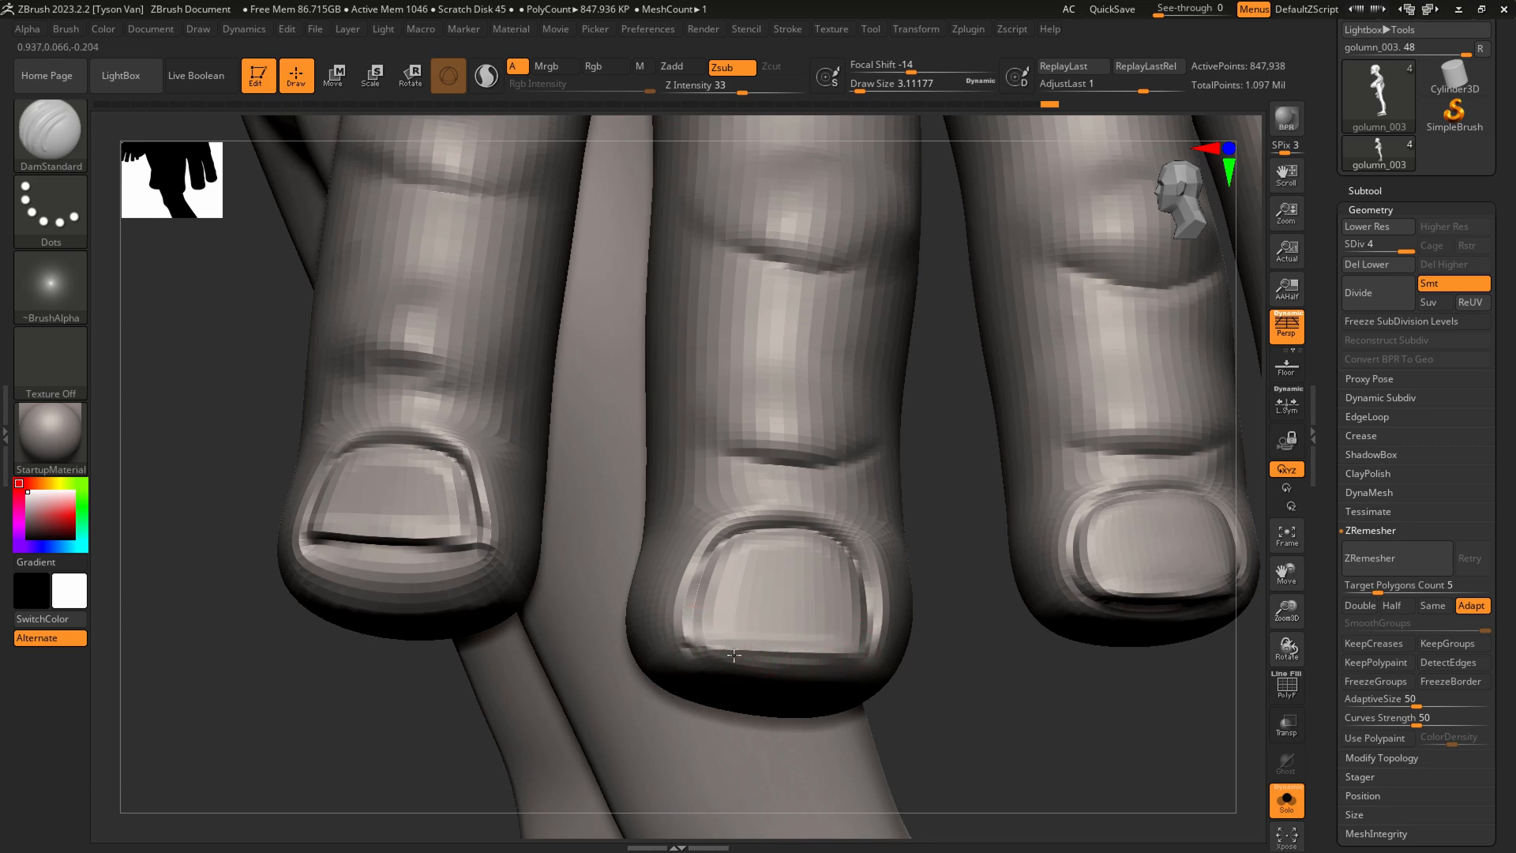
pyautogui.moveTo(712, 652); pyautogui.dragTo(847, 662)
pyautogui.moveTo(689, 642); pyautogui.dragTo(687, 628)
pyautogui.moveTo(690, 548)
pyautogui.keyDown('shift'); pyautogui.mouseDown()
pyautogui.moveTo(685, 638)
pyautogui.moveTo(742, 517)
pyautogui.moveTo(895, 646)
pyautogui.moveTo(886, 624)
pyautogui.mouseUp(); pyautogui.keyUp('shift')
# Rework the inner side groove of the little finger's nail with DamStandard at draw size about 1.5, and smooth the area
pyautogui.keyDown('ctrl'); pyautogui.moveTo(887, 652); pyautogui.dragTo(779, 735, button='right'); pyautogui.keyUp('ctrl')
pyautogui.keyDown('ctrl'); pyautogui.moveTo(973, 628); pyautogui.dragTo(1006, 639, button='right'); pyautogui.keyUp('ctrl')
pyautogui.press('shift')
pyautogui.moveTo(1058, 606)
pyautogui.keyDown('shift'); pyautogui.mouseDown()
pyautogui.moveTo(1001, 608)
pyautogui.moveTo(991, 632)
pyautogui.mouseUp(); pyautogui.keyUp('shift')
pyautogui.press('s')
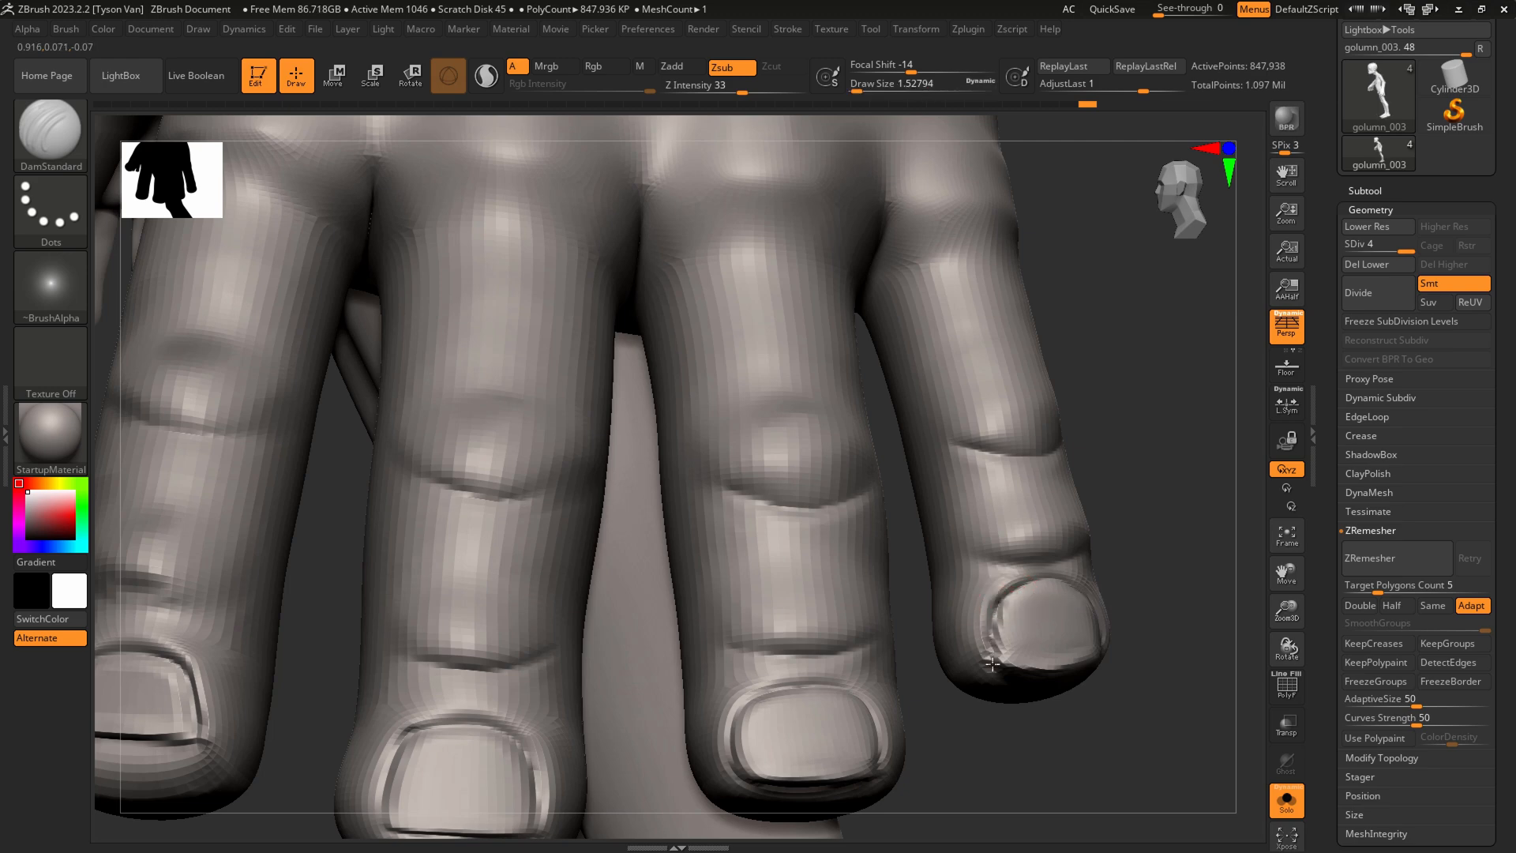
pyautogui.press('shift')
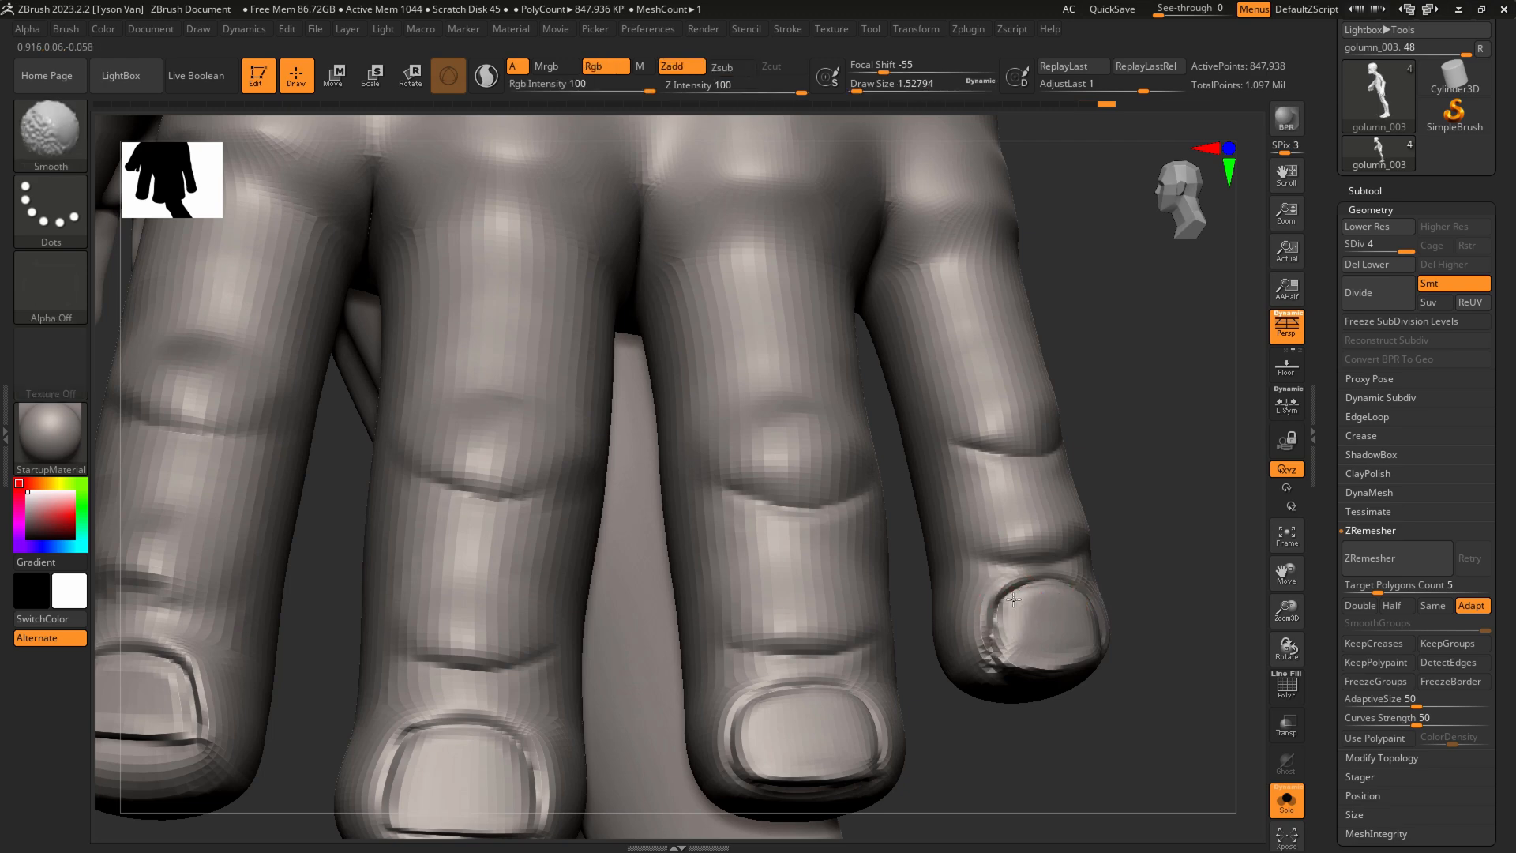
# Recarve the little finger's nail groove at draw size about 2.6, and smooth the little, ring and middle fingernails
pyautogui.moveTo(1007, 650); pyautogui.dragTo(998, 621, button='right')
pyautogui.moveTo(989, 624)
pyautogui.keyDown('shift'); pyautogui.mouseDown()
pyautogui.moveTo(983, 674)
pyautogui.moveTo(996, 638)
pyautogui.mouseUp(); pyautogui.keyUp('shift')
pyautogui.press('s')
pyautogui.moveTo(1021, 588); pyautogui.dragTo(996, 669)
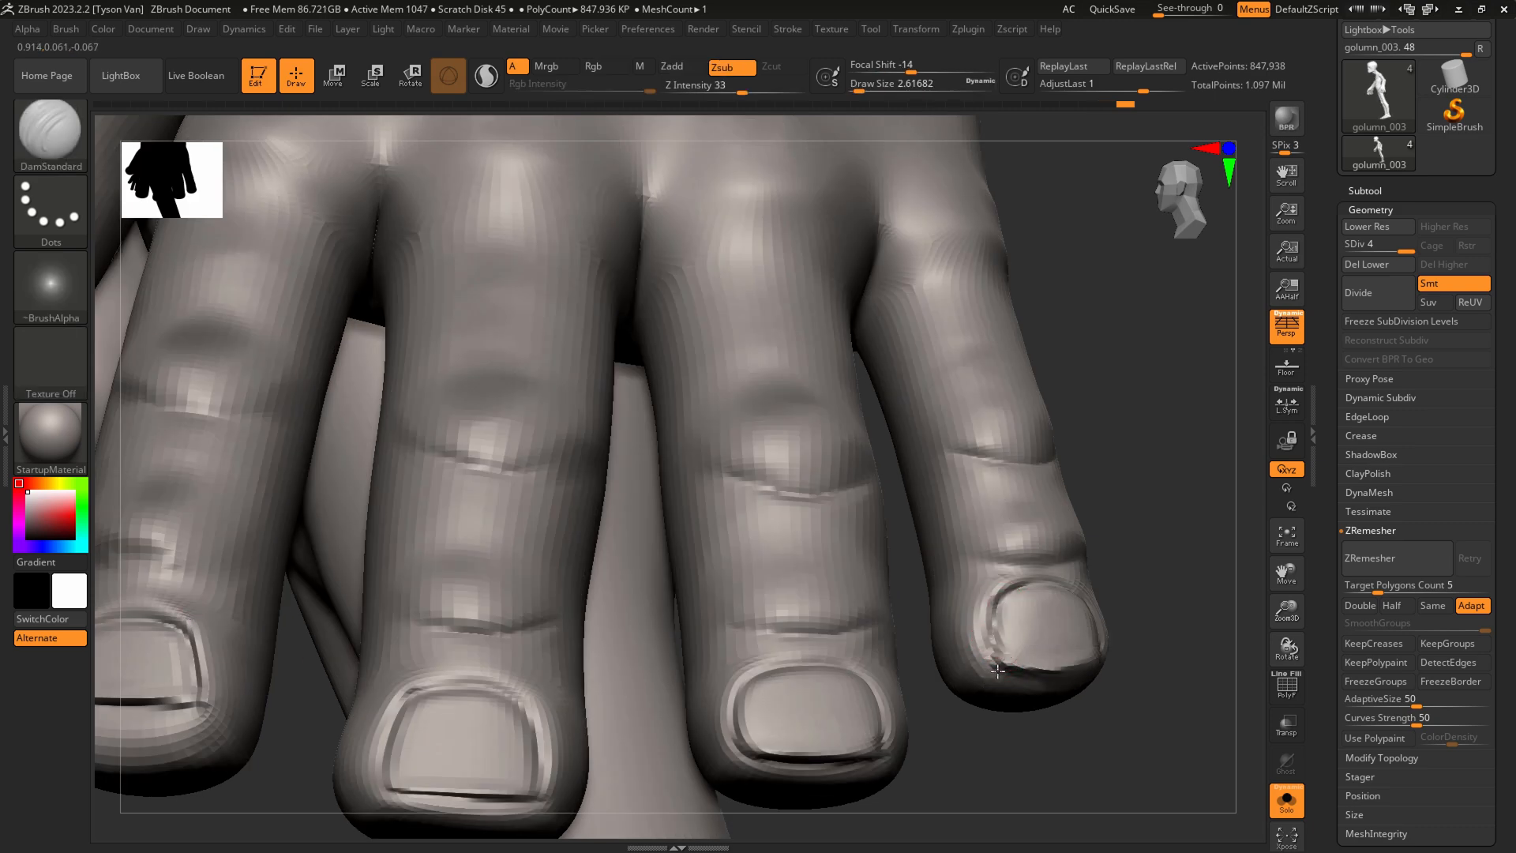
pyautogui.keyDown('shift'); pyautogui.moveTo(1037, 586); pyautogui.dragTo(1022, 632); pyautogui.keyUp('shift')
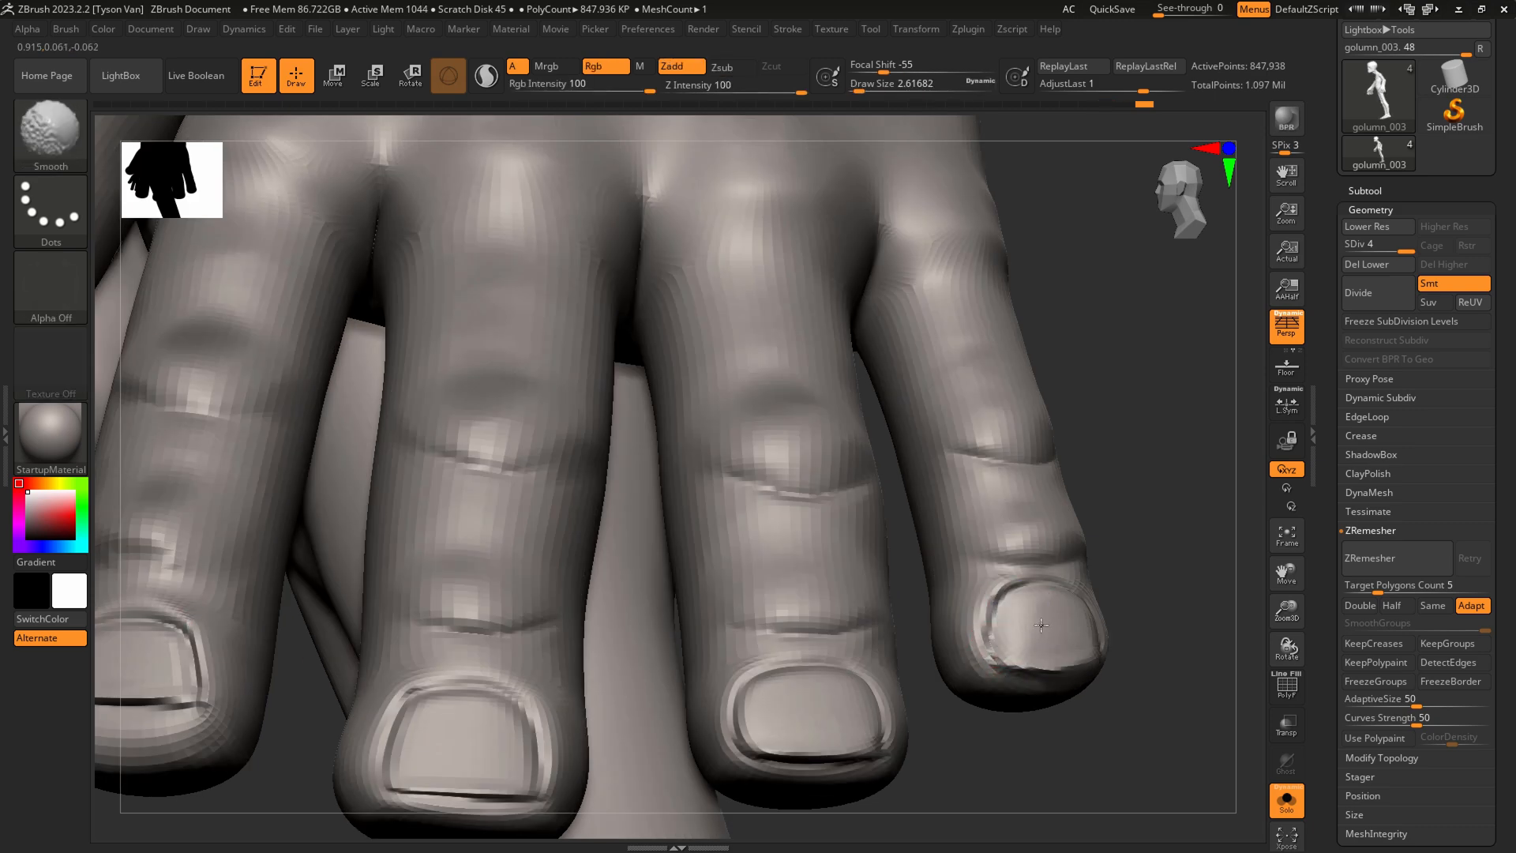
pyautogui.keyDown('shift'); pyautogui.moveTo(760, 715); pyautogui.dragTo(746, 709); pyautogui.keyUp('shift')
pyautogui.moveTo(468, 713)
pyautogui.keyDown('shift'); pyautogui.mouseDown()
pyautogui.moveTo(414, 738)
pyautogui.moveTo(430, 746)
pyautogui.mouseUp(); pyautogui.keyUp('shift')
# Reshape the middle finger's contour near its tip joint with the SnakeHook brush at draw size about 8.4, and smooth its side
pyautogui.moveTo(541, 718)
pyautogui.keyDown('ctrl'); pyautogui.mouseDown(button='right')
pyautogui.moveTo(515, 683)
pyautogui.moveTo(552, 722)
pyautogui.mouseUp(button='right'); pyautogui.keyUp('ctrl')
pyautogui.press('b')
pyautogui.press('s')
pyautogui.press('h')
pyautogui.press('s')
pyautogui.moveTo(505, 620); pyautogui.dragTo(495, 670)
pyautogui.press('s')
pyautogui.moveTo(583, 651); pyautogui.dragTo(687, 597, button='right')
pyautogui.press('s')
pyautogui.moveTo(689, 578)
pyautogui.mouseDown()
pyautogui.moveTo(692, 543)
pyautogui.moveTo(645, 542)
pyautogui.mouseUp()
pyautogui.moveTo(644, 543); pyautogui.dragTo(652, 541, button='right')
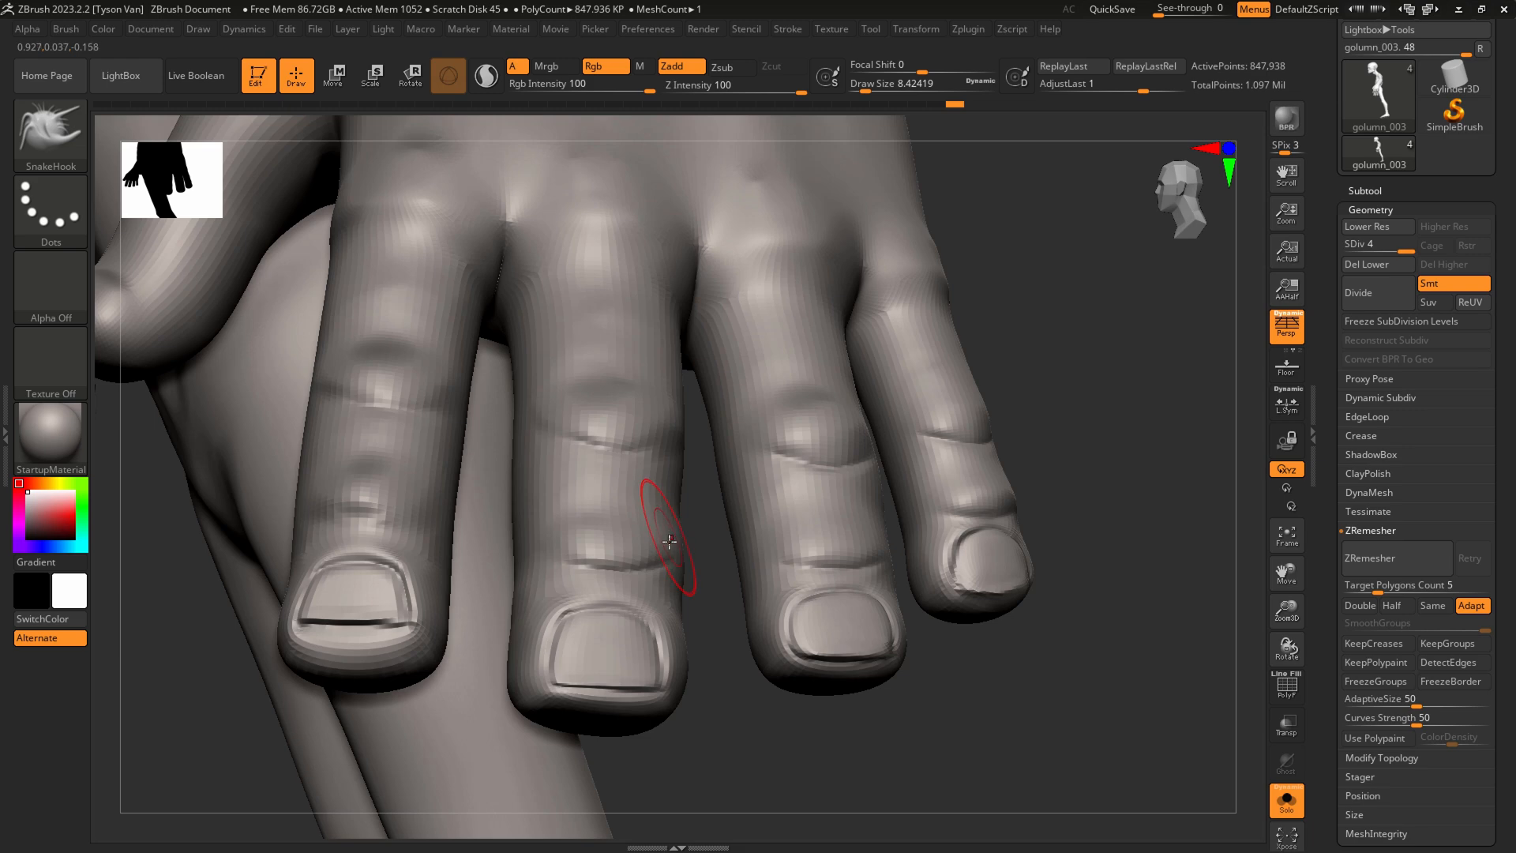
pyautogui.keyDown('shift'); pyautogui.moveTo(676, 541); pyautogui.dragTo(681, 555); pyautogui.keyUp('shift')
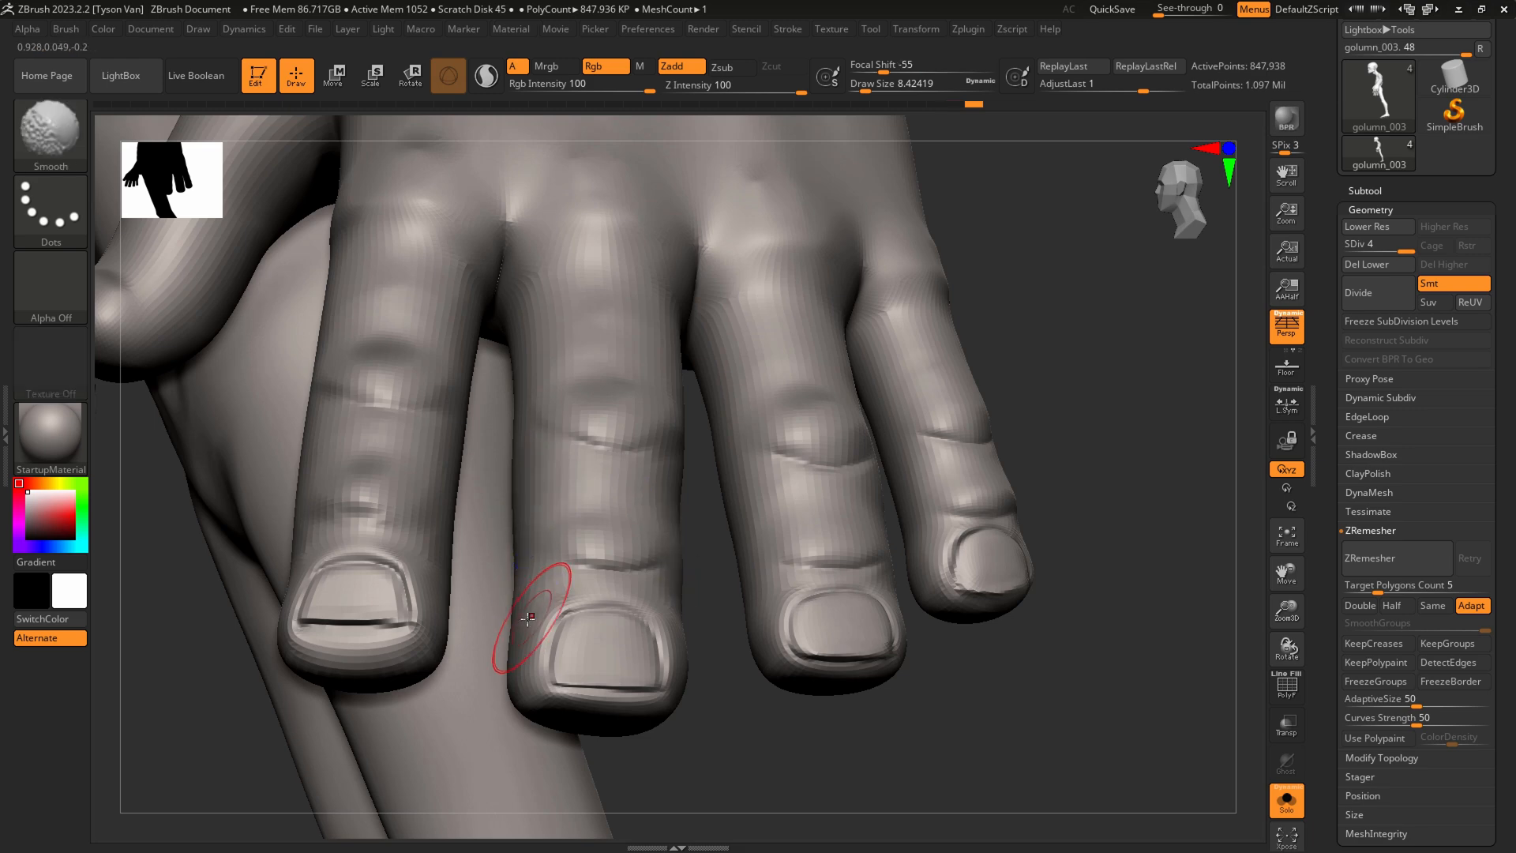
# Nudge the fingertips and nail contours with the SnakeHook brush at draw size about 5.75
pyautogui.moveTo(525, 554)
pyautogui.mouseDown(button='right')
pyautogui.moveTo(728, 660)
pyautogui.moveTo(711, 616)
pyautogui.moveTo(743, 723)
pyautogui.moveTo(644, 592)
pyautogui.moveTo(736, 581)
pyautogui.mouseUp(button='right')
pyautogui.press('s')
pyautogui.moveTo(736, 581); pyautogui.dragTo(733, 585)
pyautogui.press('s')
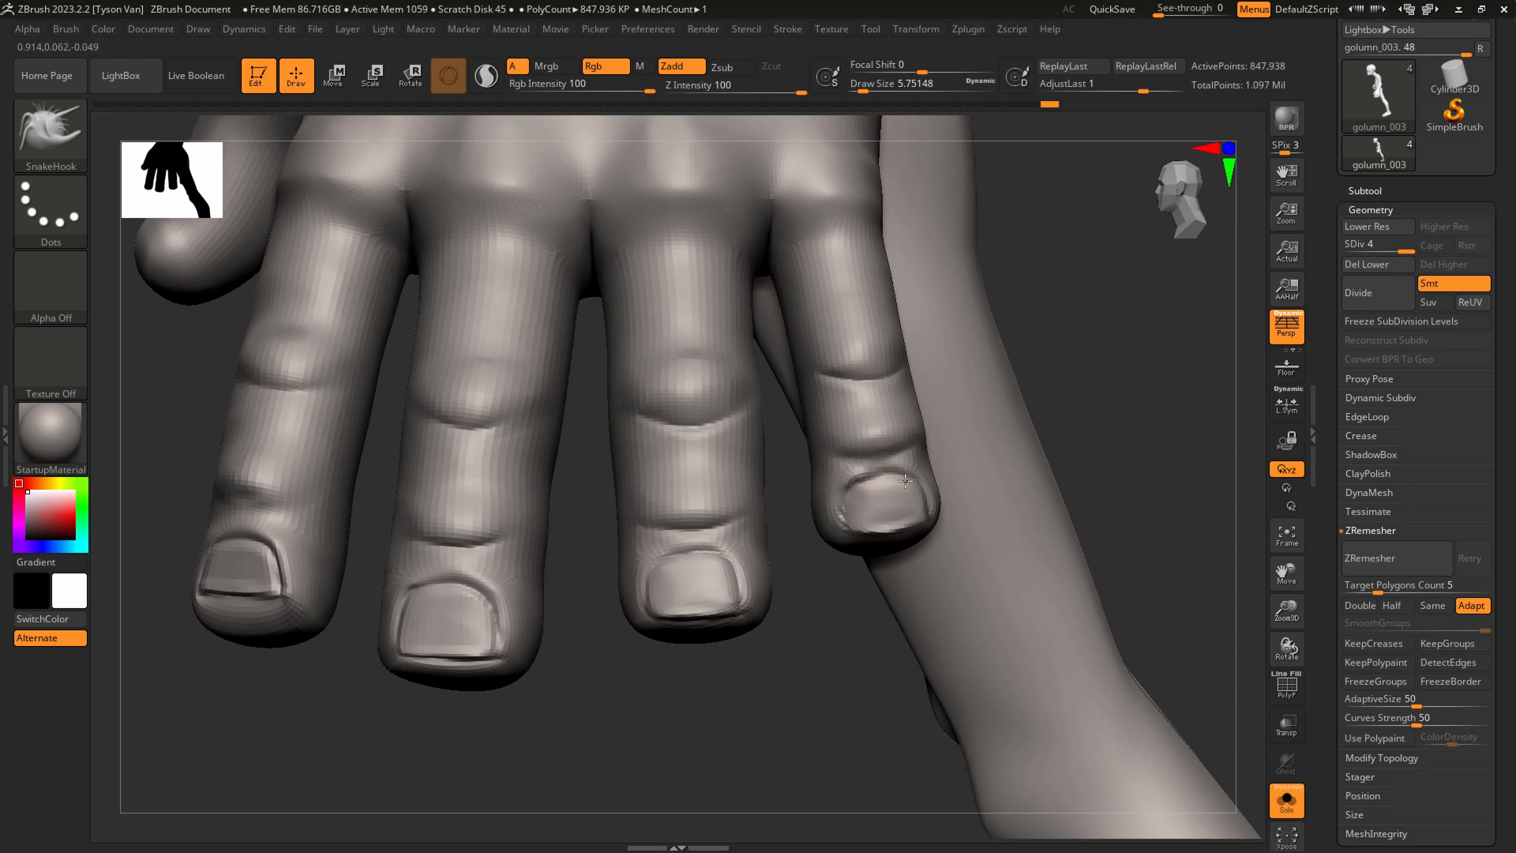
pyautogui.moveTo(467, 592); pyautogui.dragTo(477, 583)
# Adjust the sides of the fingers with SnakeHook at draw sizes about 11.7 and 9.4, and smooth the middle finger's side
pyautogui.keyDown('ctrl'); pyautogui.moveTo(477, 583); pyautogui.dragTo(613, 335, button='right'); pyautogui.keyUp('ctrl')
pyautogui.moveTo(589, 599)
pyautogui.mouseDown(button='right')
pyautogui.moveTo(623, 585)
pyautogui.moveTo(779, 630)
pyautogui.moveTo(760, 770)
pyautogui.mouseUp(button='right')
pyautogui.press('s')
pyautogui.moveTo(735, 648); pyautogui.dragTo(728, 508)
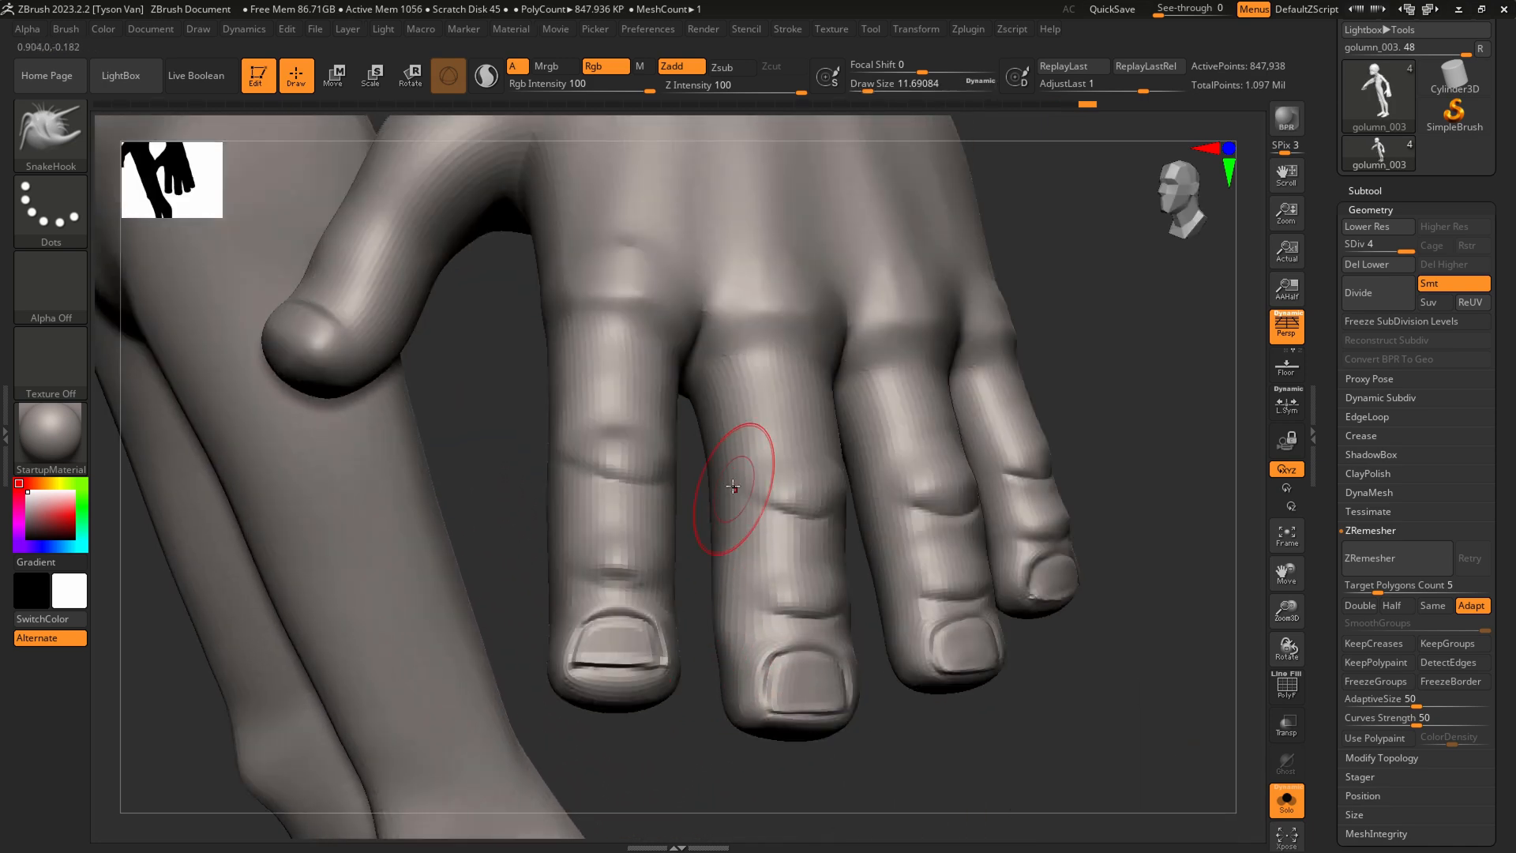
pyautogui.moveTo(866, 488); pyautogui.dragTo(904, 485, button='right')
pyautogui.press('s')
pyautogui.moveTo(898, 486); pyautogui.dragTo(894, 485)
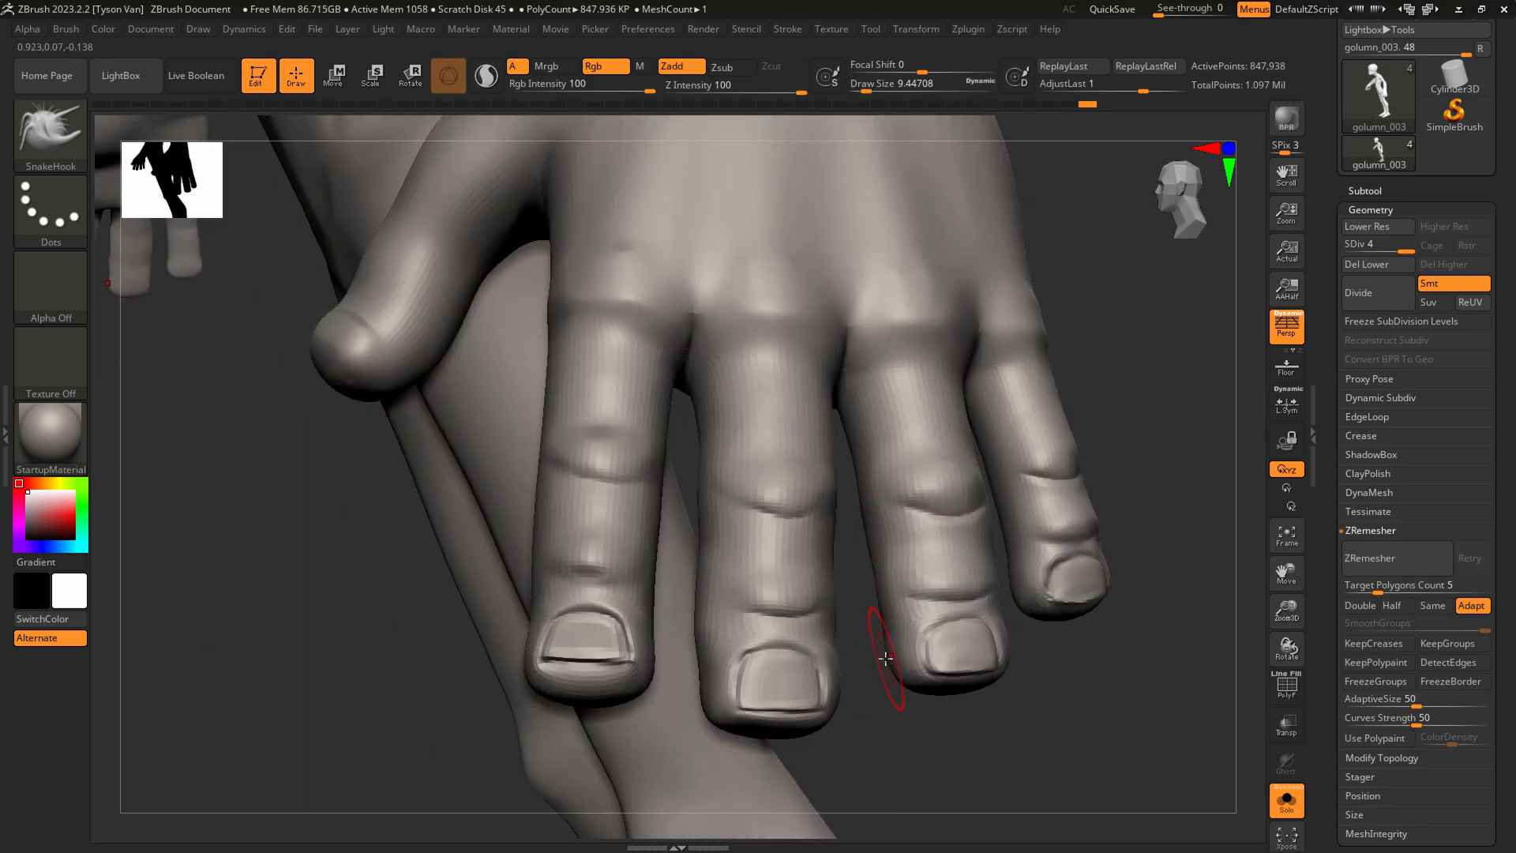
pyautogui.keyDown('shift'); pyautogui.moveTo(728, 643); pyautogui.dragTo(701, 701); pyautogui.keyUp('shift')
# Fine-tune the middle fingertip's shape beside the nail with the SnakeHook brush at a smaller draw size
pyautogui.moveTo(880, 685); pyautogui.dragTo(836, 673, button='right')
pyautogui.press('s')
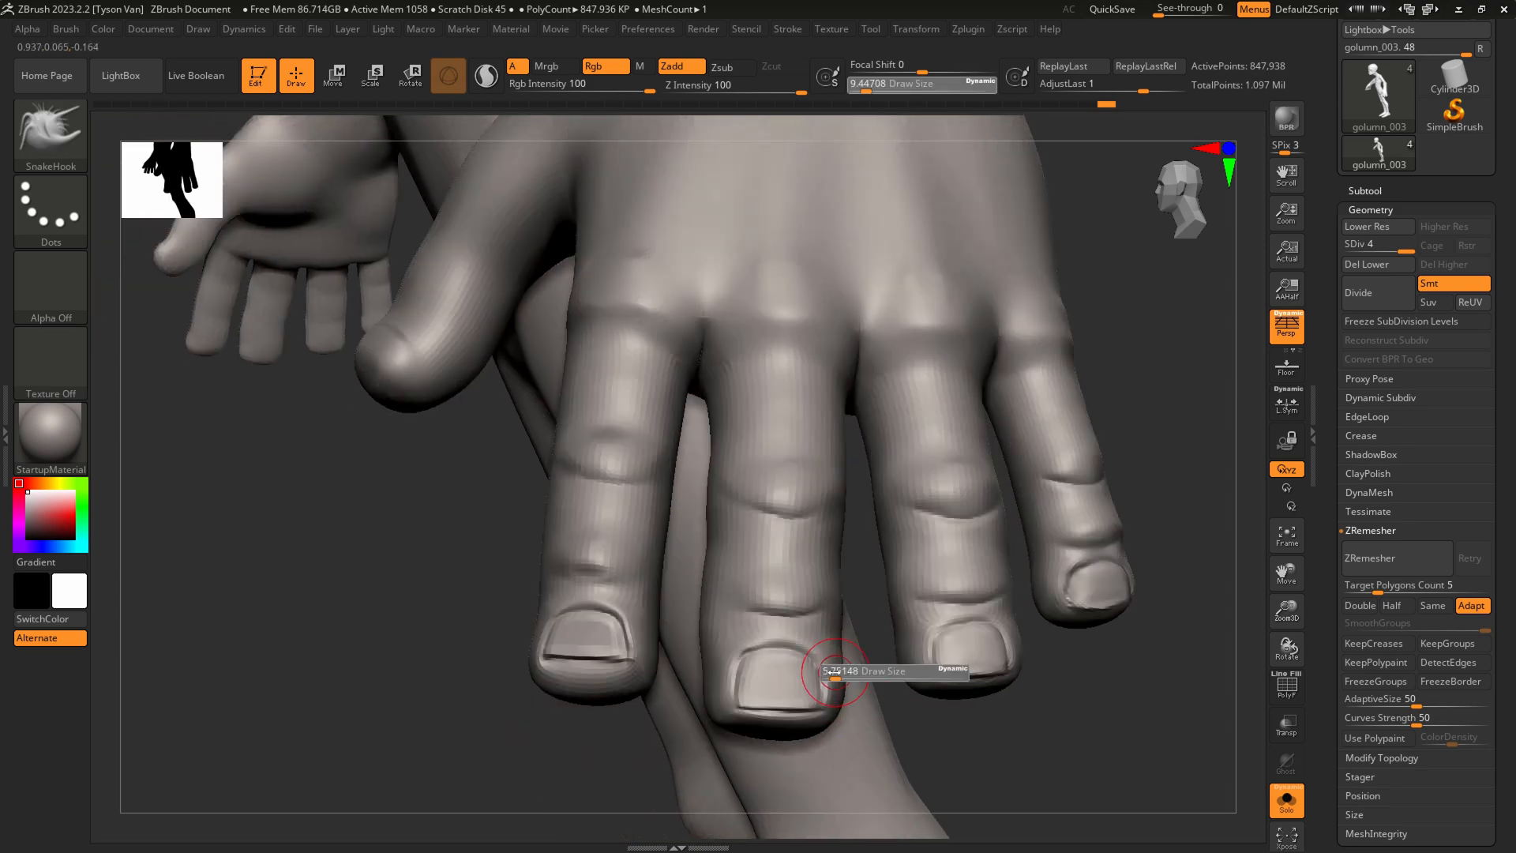
pyautogui.moveTo(834, 673); pyautogui.dragTo(831, 673)
pyautogui.moveTo(828, 677); pyautogui.dragTo(819, 681, button='right')
pyautogui.press('s')
pyautogui.moveTo(819, 681); pyautogui.dragTo(822, 682)
# Build up the thumb's joint with ClayBuildup at draw size about 5.75, forming a fold beneath it, and smooth the area
pyautogui.moveTo(691, 662)
pyautogui.keyDown('alt'); pyautogui.mouseDown(button='right')
pyautogui.moveTo(644, 620)
pyautogui.moveTo(637, 545)
pyautogui.mouseUp(button='right'); pyautogui.keyUp('alt')
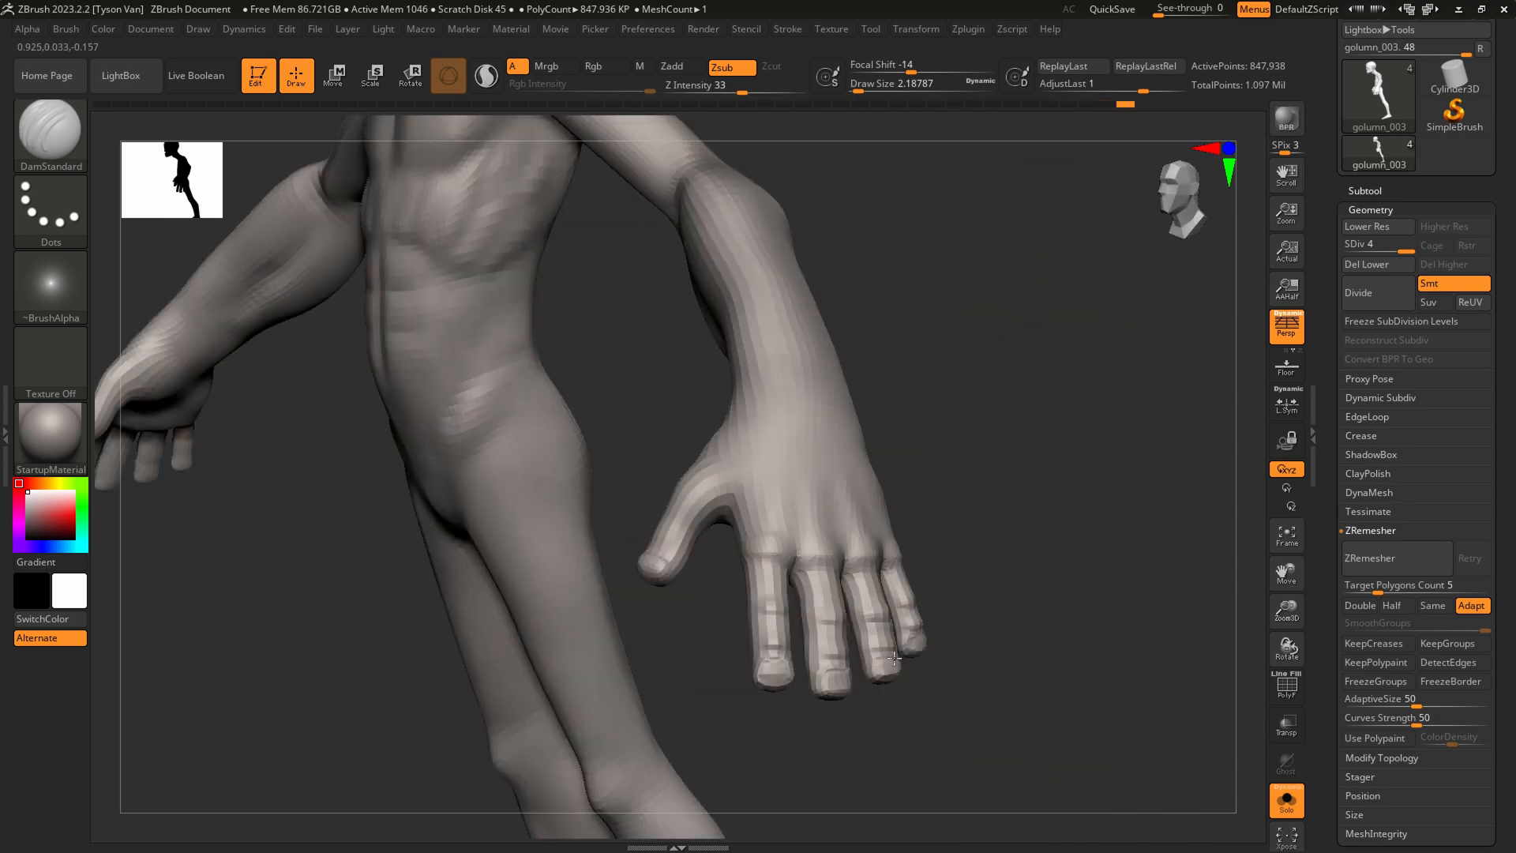
pyautogui.moveTo(758, 608); pyautogui.dragTo(840, 635, button='right')
pyautogui.keyDown('ctrl'); pyautogui.moveTo(657, 563); pyautogui.dragTo(818, 755, button='right'); pyautogui.keyUp('ctrl')
pyautogui.moveTo(735, 426); pyautogui.dragTo(688, 544, button='right')
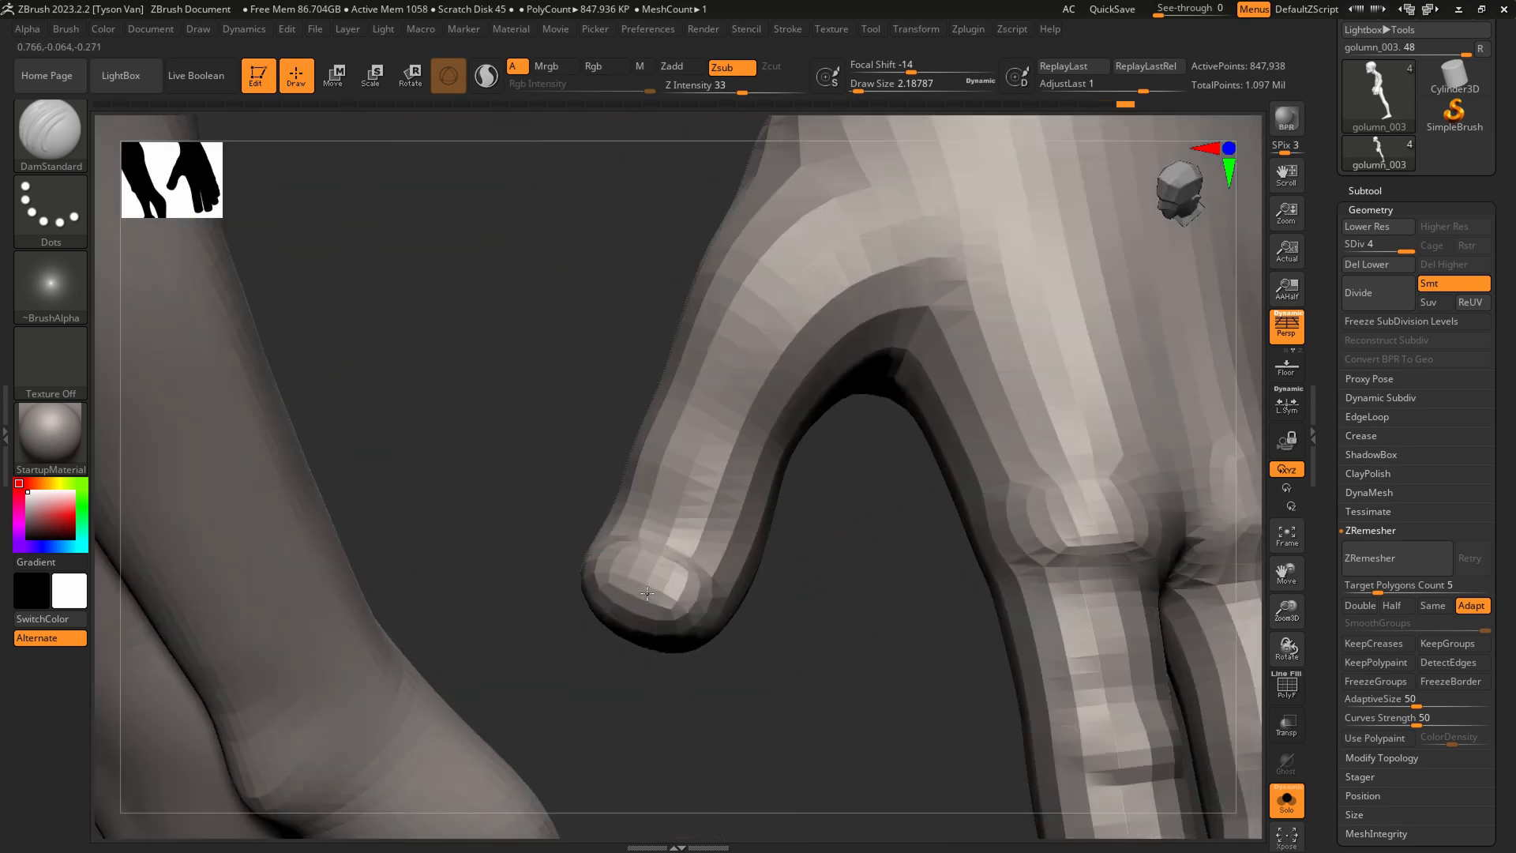
pyautogui.keyDown('ctrl'); pyautogui.moveTo(647, 592); pyautogui.dragTo(679, 624, button='right'); pyautogui.keyUp('ctrl')
pyautogui.moveTo(664, 455); pyautogui.dragTo(683, 425, button='right')
pyautogui.press('b')
pyautogui.press('s')
pyautogui.press('t')
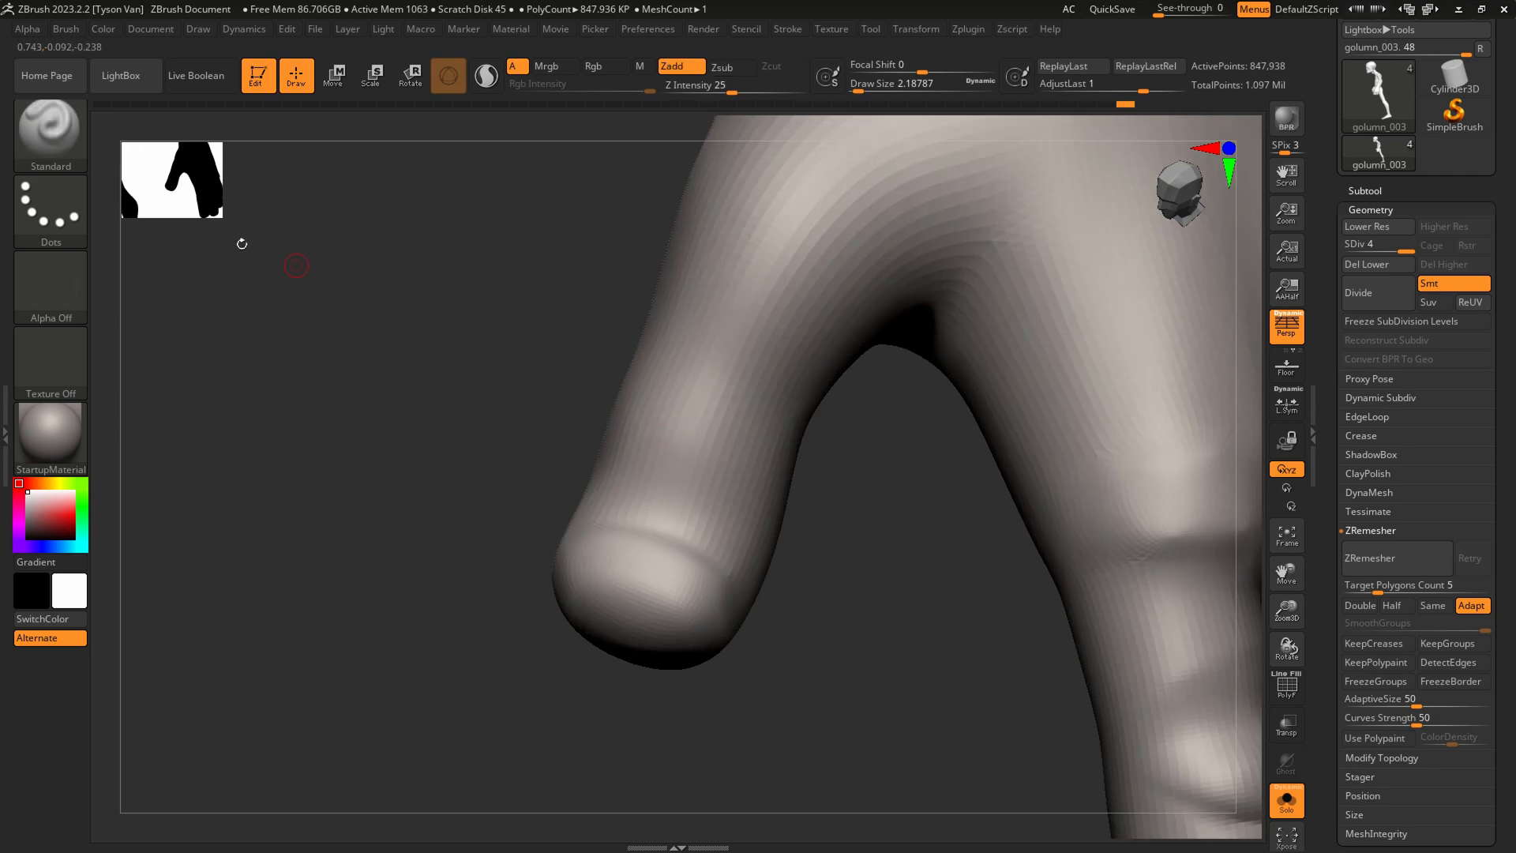
pyautogui.press('b')
pyautogui.click(244, 159)
pyautogui.press('s')
pyautogui.moveTo(686, 442); pyautogui.dragTo(728, 439)
pyautogui.moveTo(641, 407)
pyautogui.mouseDown()
pyautogui.moveTo(733, 430)
pyautogui.moveTo(714, 411)
pyautogui.moveTo(742, 400)
pyautogui.moveTo(738, 444)
pyautogui.mouseUp()
pyautogui.moveTo(643, 412)
pyautogui.mouseDown()
pyautogui.moveTo(735, 449)
pyautogui.moveTo(689, 431)
pyautogui.moveTo(723, 422)
pyautogui.moveTo(730, 399)
pyautogui.mouseUp()
pyautogui.keyDown('shift'); pyautogui.moveTo(636, 384); pyautogui.dragTo(702, 425); pyautogui.keyUp('shift')
pyautogui.keyDown('shift'); pyautogui.moveTo(740, 351); pyautogui.dragTo(730, 305); pyautogui.keyUp('shift')
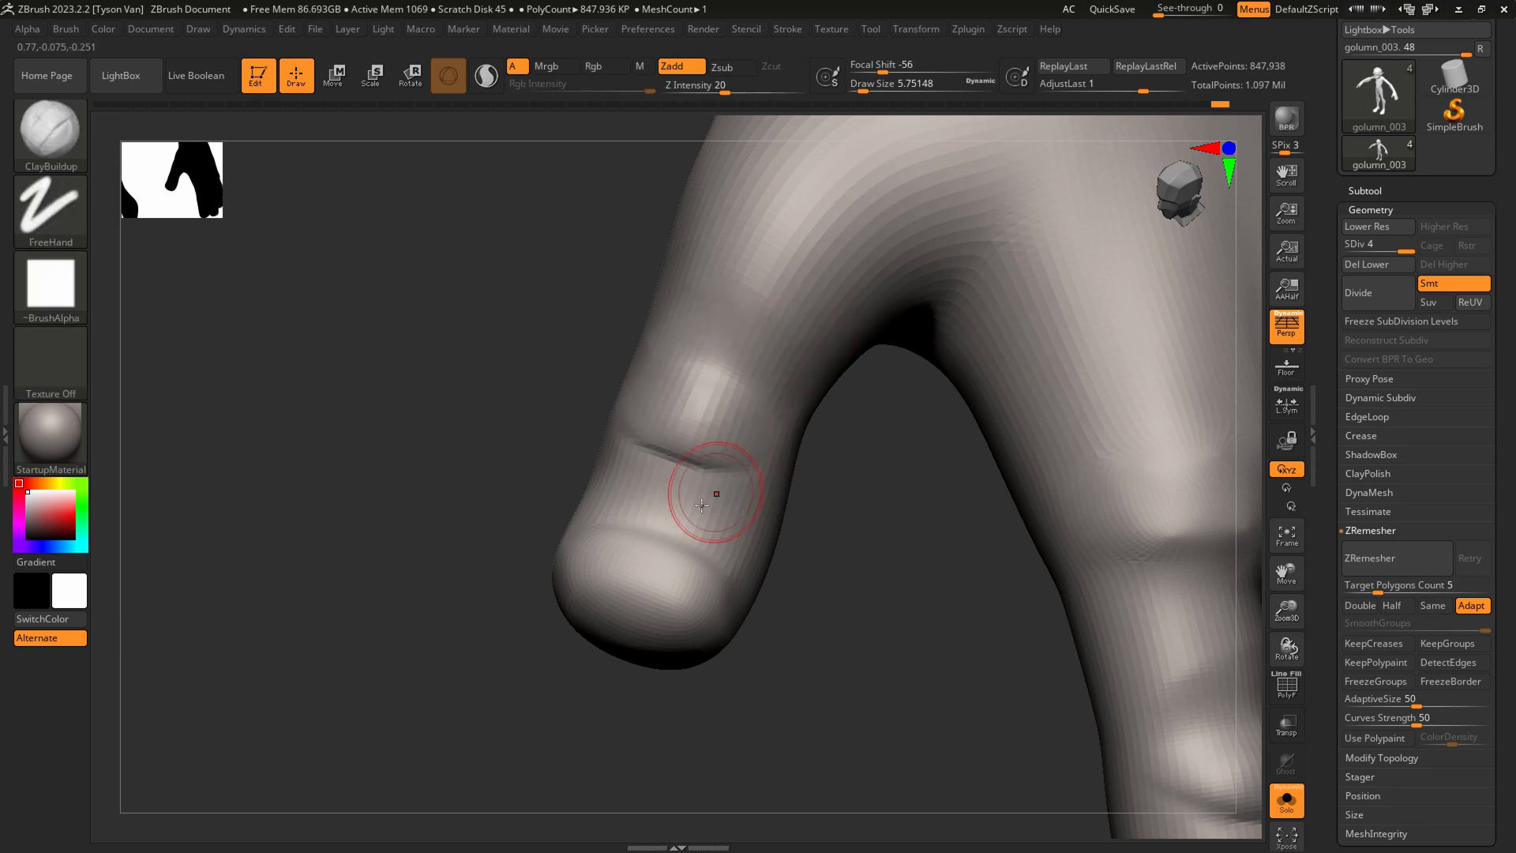
# Flatten the thumbnail area with the hPolish brush at draw size about 5.75 and Z Intensity 100, and soften its edges
pyautogui.press('b')
pyautogui.press('s')
pyautogui.press('h')
pyautogui.press('b')
pyautogui.press('h')
pyautogui.press('p')
pyautogui.moveTo(655, 578); pyautogui.dragTo(651, 574)
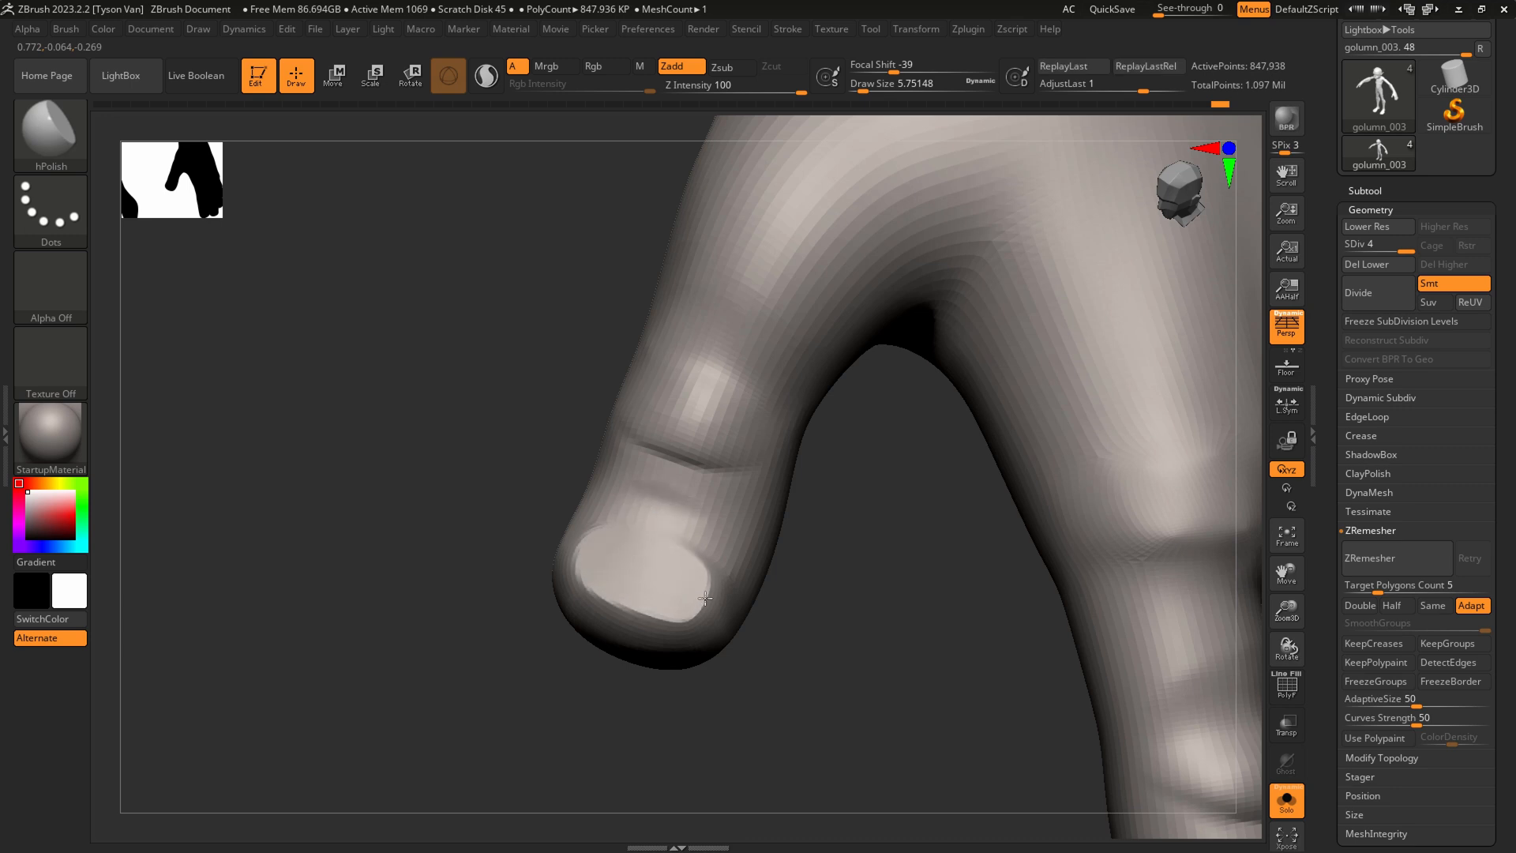
pyautogui.keyDown('shift'); pyautogui.moveTo(607, 579); pyautogui.dragTo(655, 586); pyautogui.keyUp('shift')
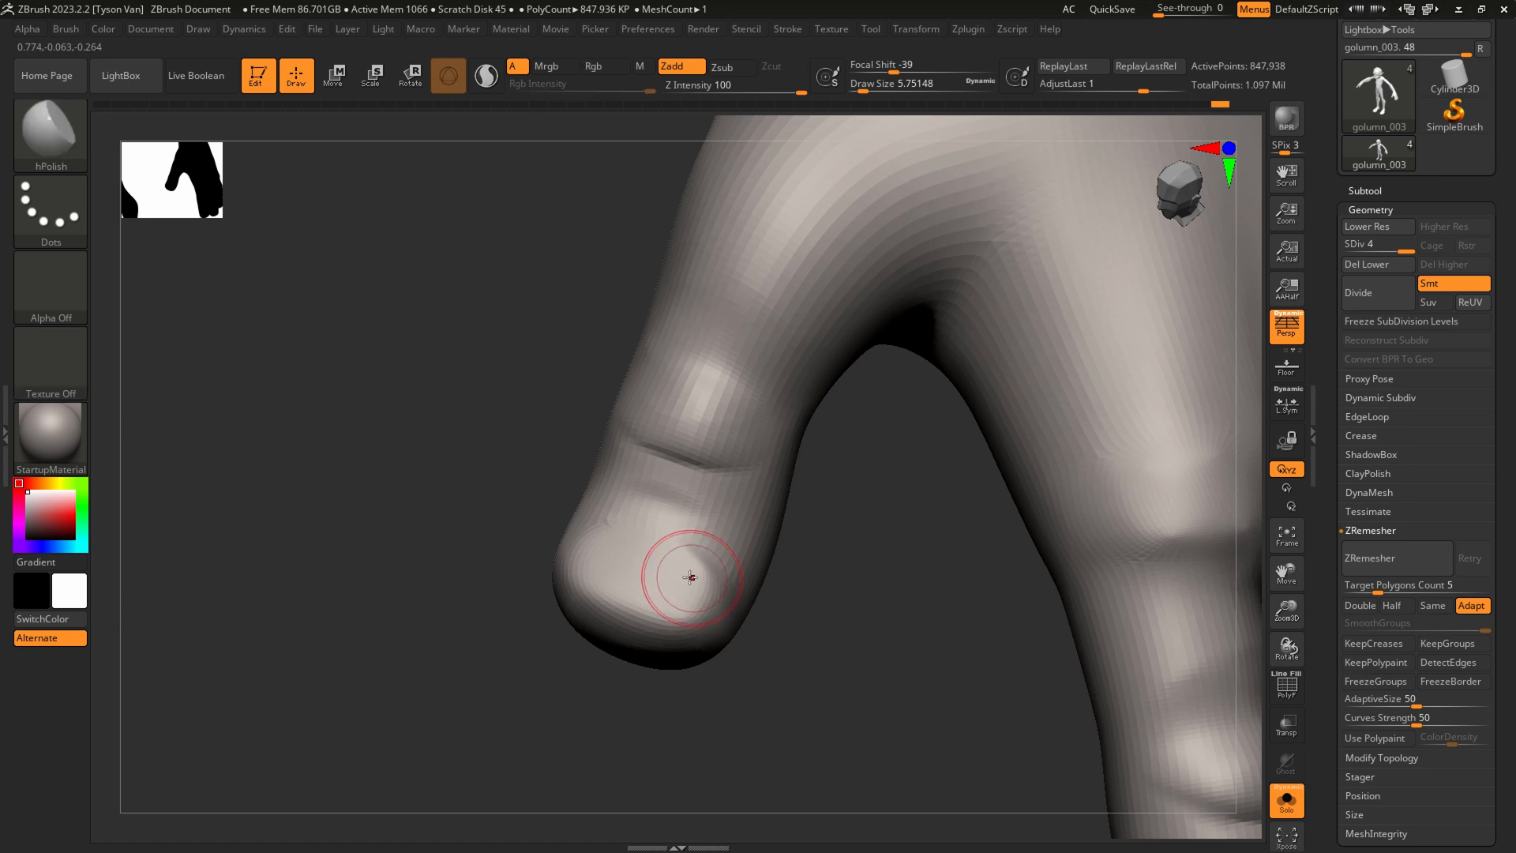
# Carve the thumbnail's outline and free edge with DamStandard at draw size about 2.6, and smooth the surrounding skin
pyautogui.press('b')
pyautogui.press('d')
pyautogui.press('s')
pyautogui.press('s')
pyautogui.moveTo(605, 564); pyautogui.dragTo(598, 566)
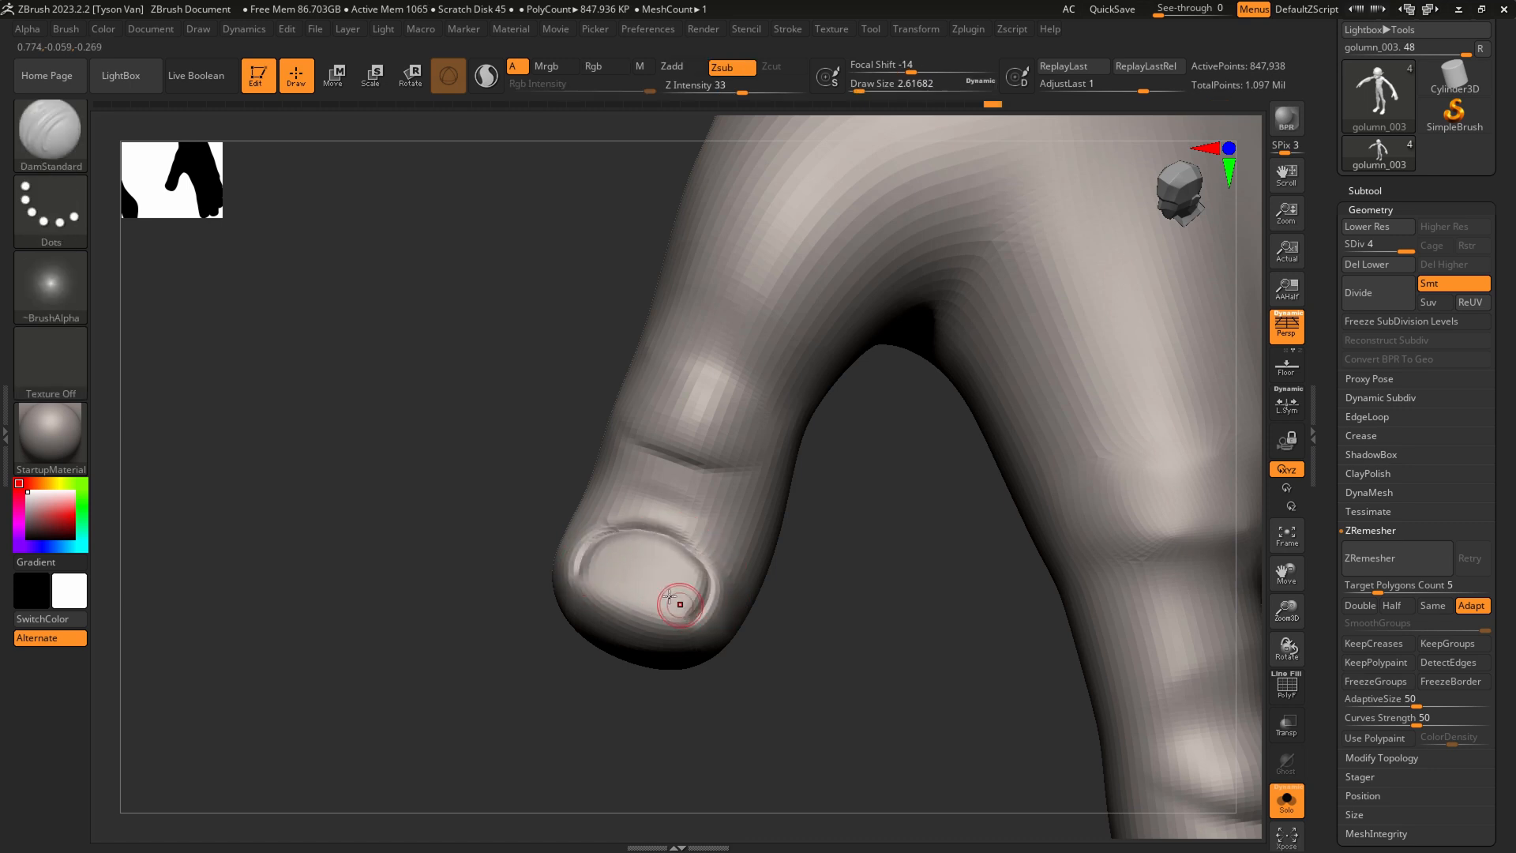
pyautogui.moveTo(576, 569)
pyautogui.mouseDown()
pyautogui.moveTo(684, 626)
pyautogui.moveTo(587, 590)
pyautogui.moveTo(676, 631)
pyautogui.moveTo(644, 624)
pyautogui.mouseUp()
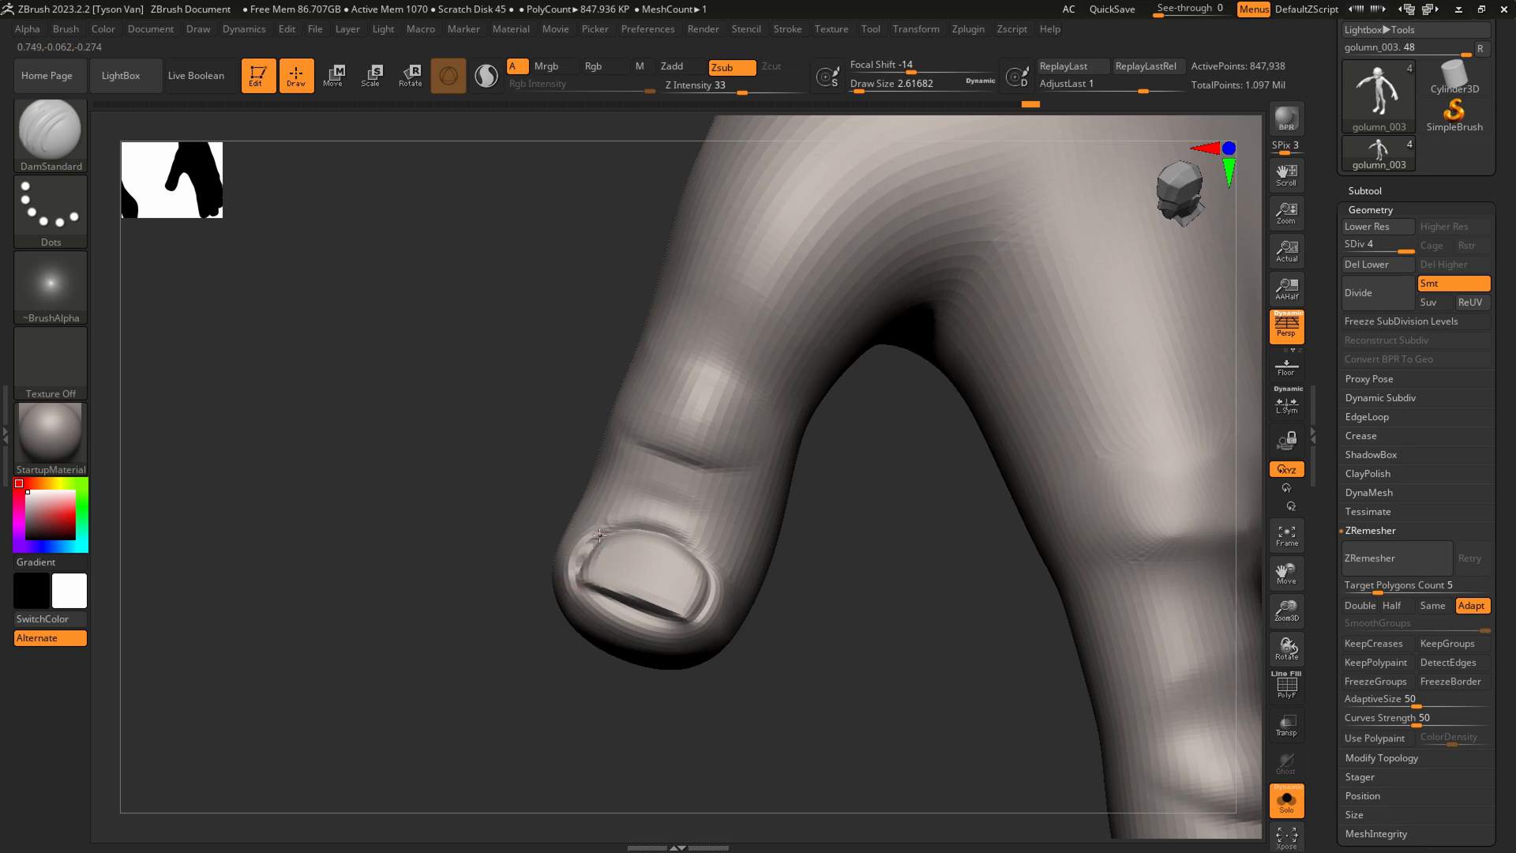
pyautogui.press('shift')
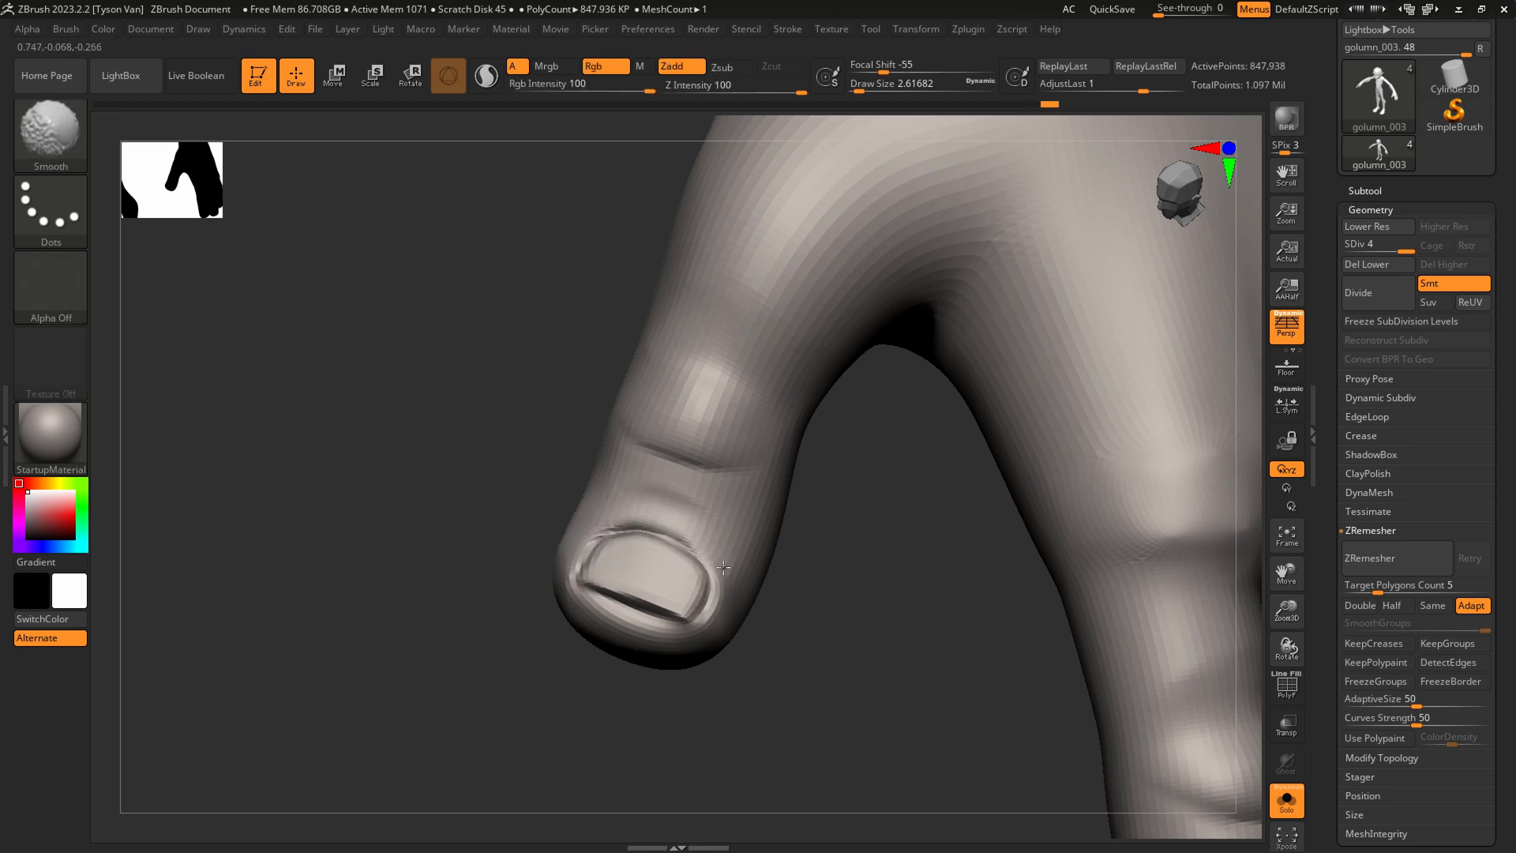
# Reshape the thumb's tip around the nail with the SnakeHook brush at draw size about 12.9
pyautogui.keyDown('alt'); pyautogui.moveTo(813, 688); pyautogui.dragTo(836, 605); pyautogui.keyUp('alt')
pyautogui.moveTo(801, 657)
pyautogui.keyDown('alt'); pyautogui.mouseDown()
pyautogui.moveTo(808, 742)
pyautogui.moveTo(745, 674)
pyautogui.mouseUp(); pyautogui.keyUp('alt')
pyautogui.press('b')
pyautogui.press('s')
pyautogui.press('h')
pyautogui.press('s')
pyautogui.moveTo(569, 609); pyautogui.dragTo(684, 631)
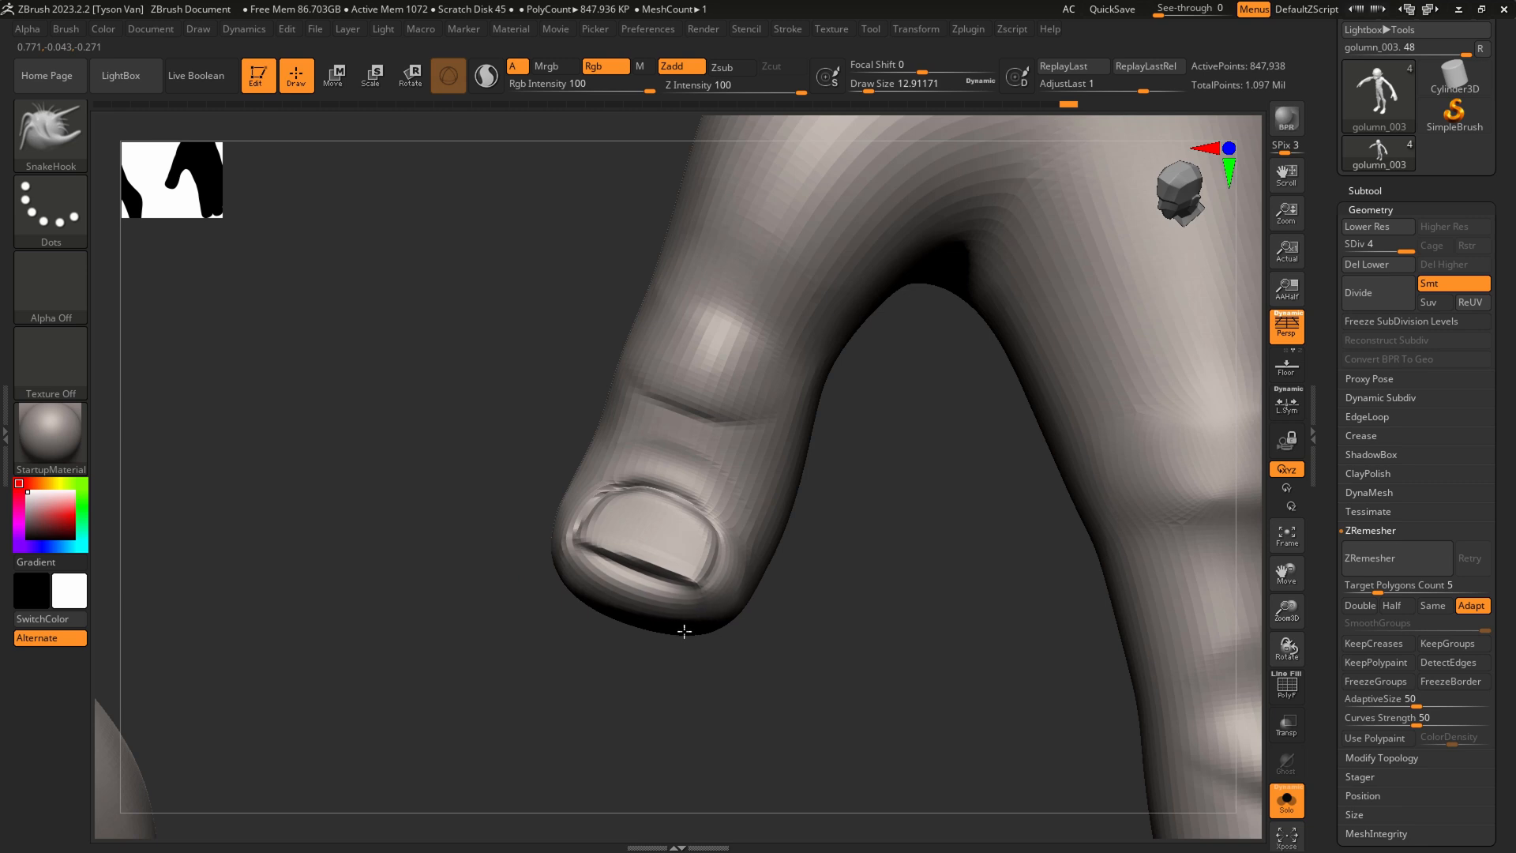
pyautogui.moveTo(737, 572); pyautogui.dragTo(765, 531)
# Adjust the thumb's contour toward its base with the SnakeHook brush at draw size about 17
pyautogui.moveTo(834, 419); pyautogui.dragTo(885, 418)
pyautogui.press('s')
pyautogui.moveTo(756, 388); pyautogui.dragTo(751, 386)
pyautogui.moveTo(593, 360); pyautogui.dragTo(827, 398)
pyautogui.press('s')
pyautogui.moveTo(764, 321); pyautogui.dragTo(773, 320)
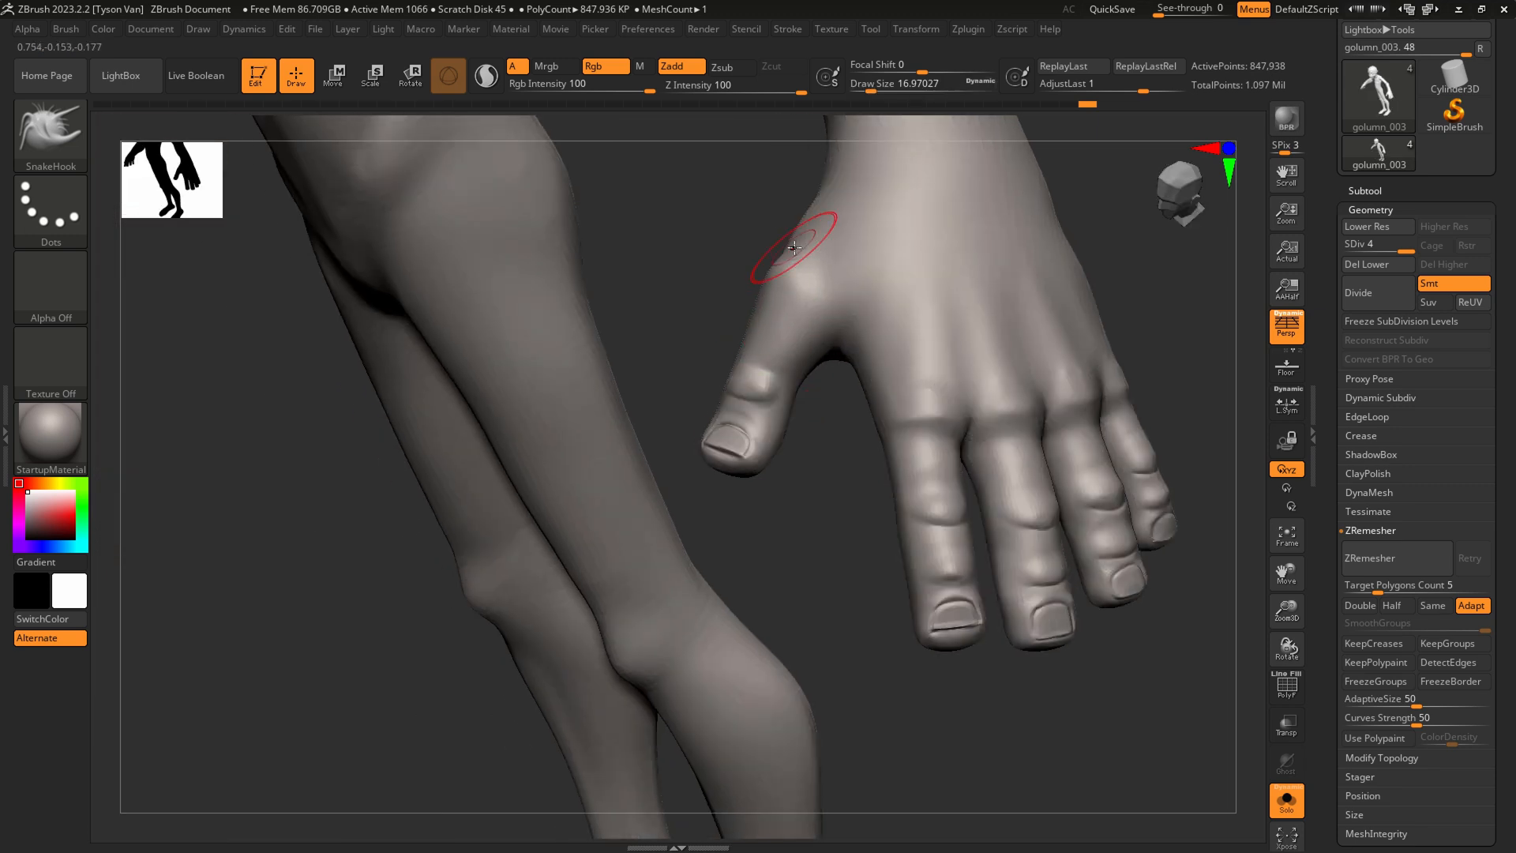
# Refine the knuckles with the SnakeHook brush at draw size about 9.4, and smooth the back of the hand
pyautogui.press('shift')
pyautogui.moveTo(964, 382)
pyautogui.mouseDown(button='right')
pyautogui.moveTo(992, 363)
pyautogui.moveTo(822, 460)
pyautogui.mouseUp(button='right')
pyautogui.moveTo(715, 532)
pyautogui.keyDown('ctrl'); pyautogui.mouseDown(button='right')
pyautogui.moveTo(765, 592)
pyautogui.moveTo(736, 543)
pyautogui.mouseUp(button='right'); pyautogui.keyUp('ctrl')
pyautogui.press('s')
pyautogui.moveTo(737, 543); pyautogui.dragTo(732, 542)
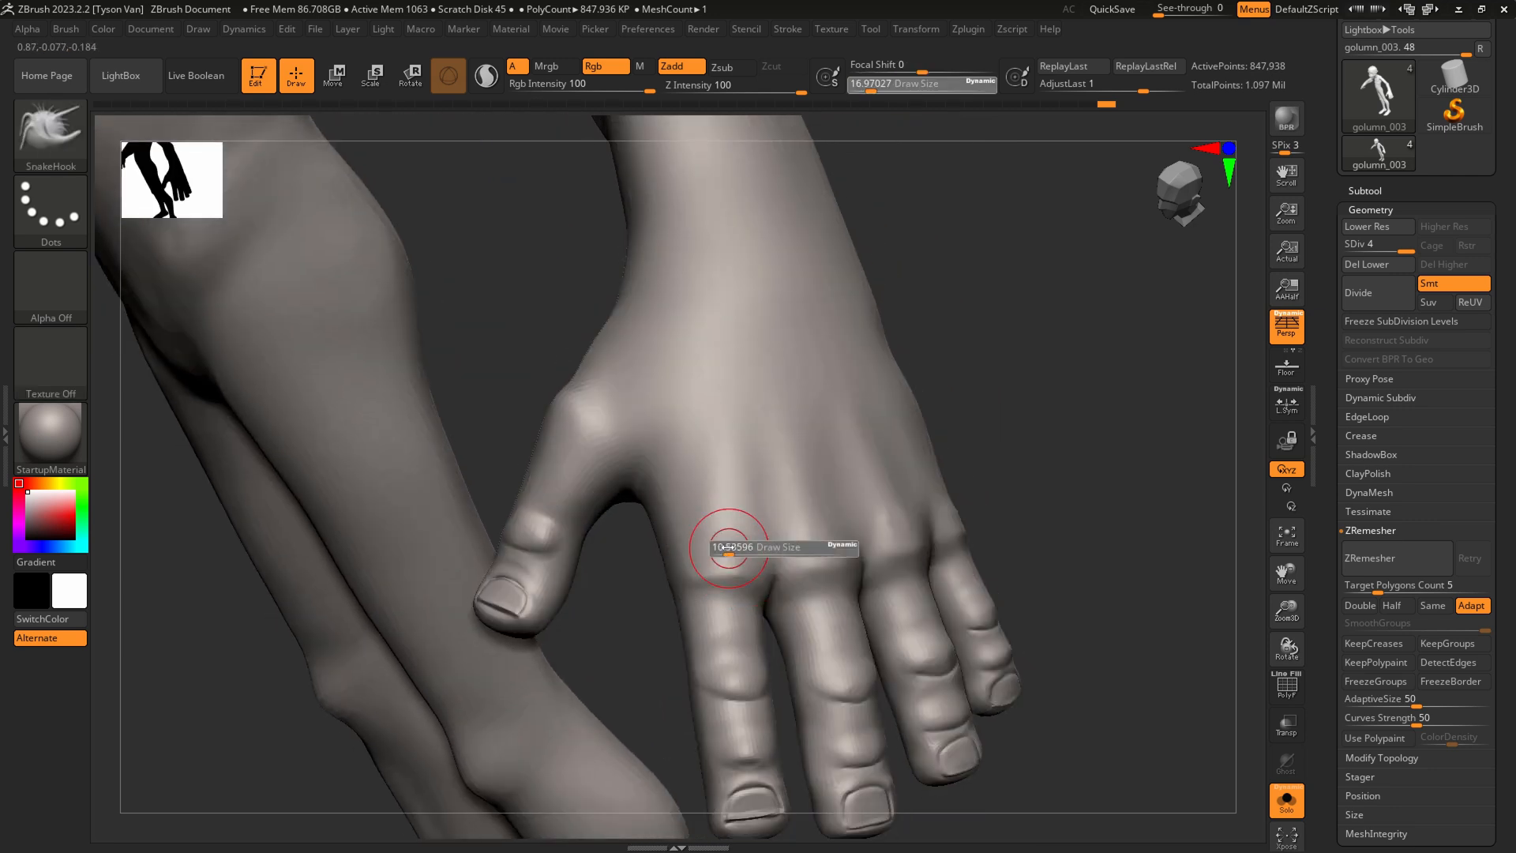
pyautogui.press('shift')
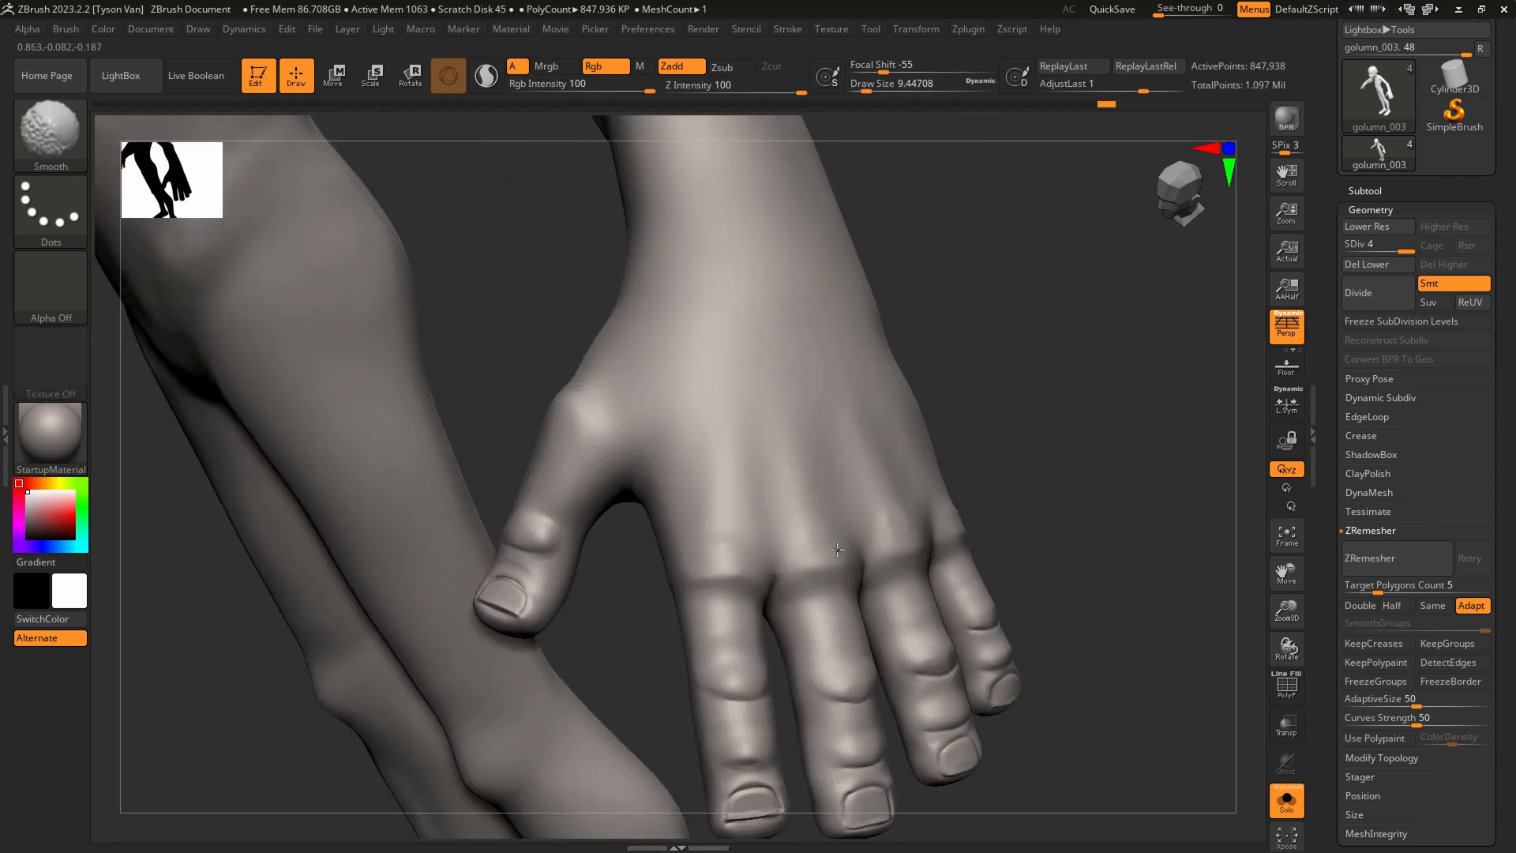
pyautogui.moveTo(921, 508); pyautogui.dragTo(771, 545, button='right')
pyautogui.press('shift')
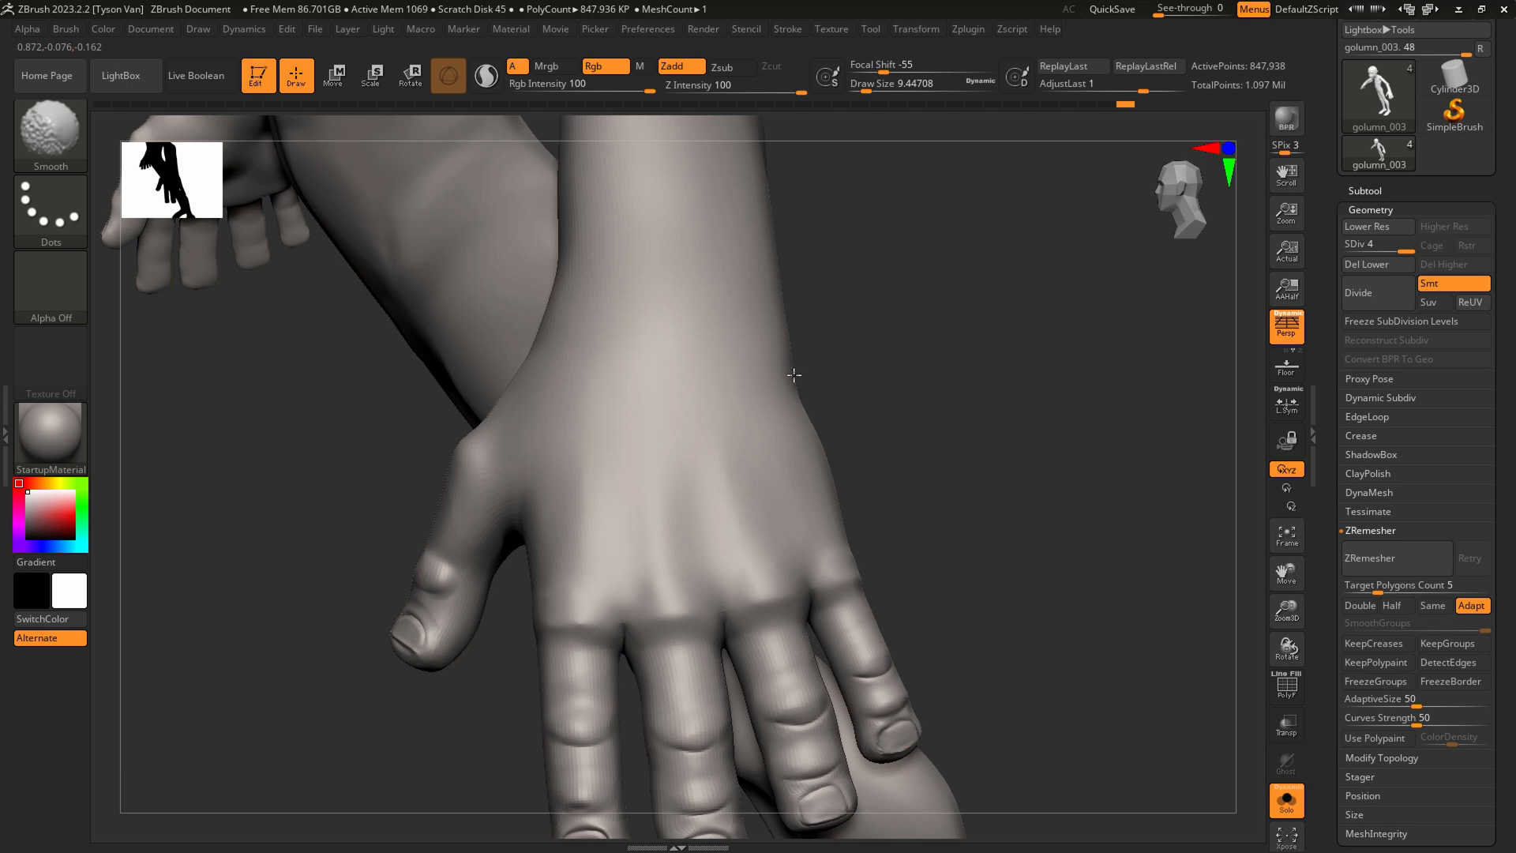
# Pull a protruding wrist bone out of the little-finger side of the wrist with SnakeHook, starting at draw size about 17
pyautogui.press('s')
pyautogui.moveTo(762, 316); pyautogui.dragTo(784, 314)
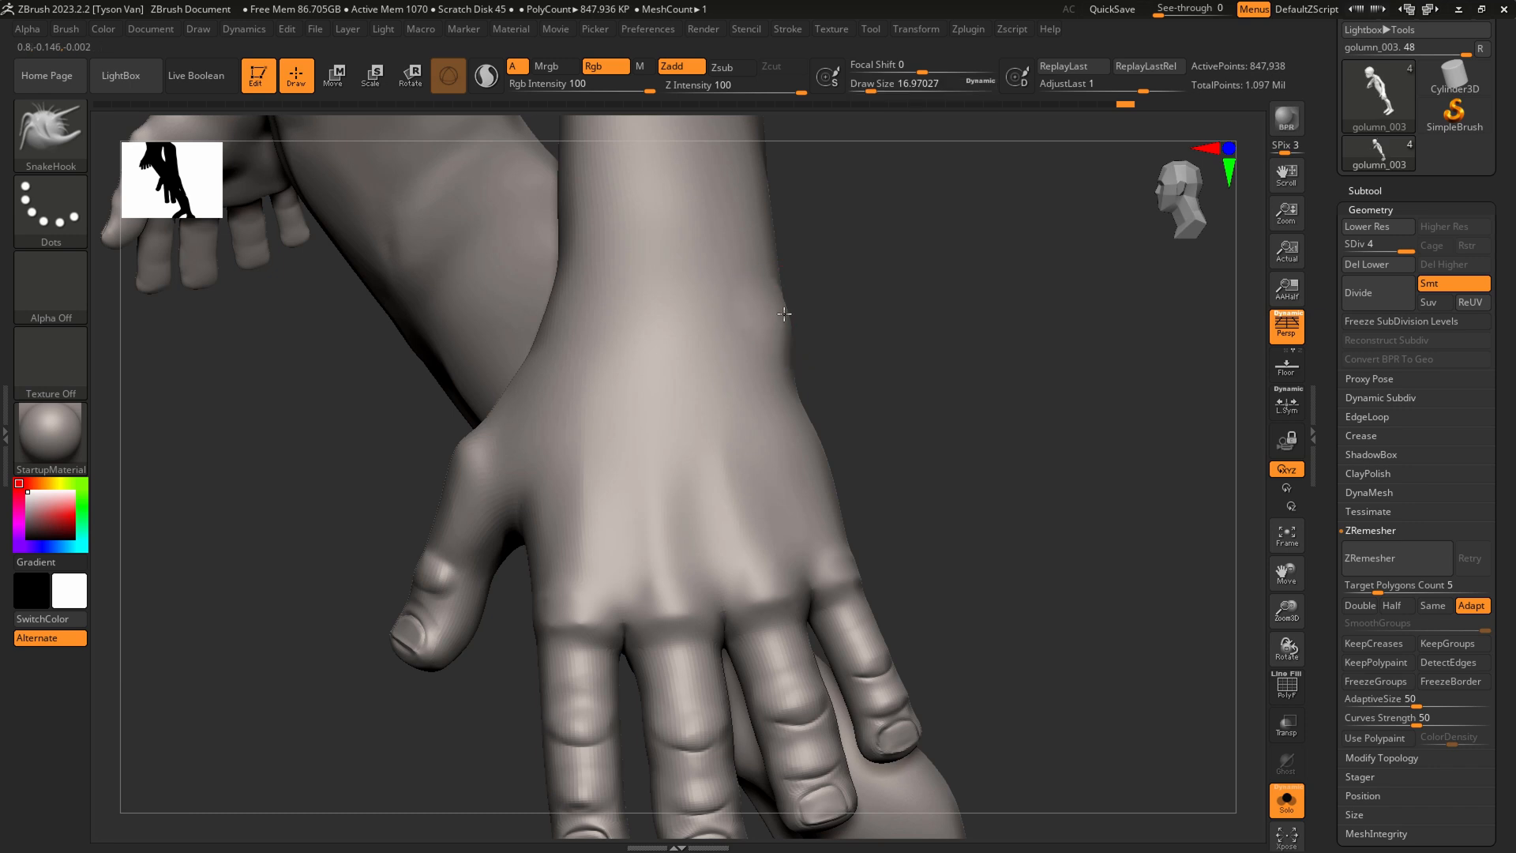
pyautogui.moveTo(782, 313); pyautogui.dragTo(695, 305, button='right')
pyautogui.moveTo(778, 301); pyautogui.dragTo(766, 298)
pyautogui.moveTo(765, 297)
pyautogui.mouseDown(button='right')
pyautogui.moveTo(723, 296)
pyautogui.moveTo(801, 301)
pyautogui.mouseUp(button='right')
pyautogui.press('s')
pyautogui.moveTo(740, 282); pyautogui.dragTo(726, 261)
# Smooth the wrist and the forearm above the wrist bone at draw size about 21.6
pyautogui.moveTo(726, 262); pyautogui.dragTo(768, 247, button='right')
pyautogui.press('s')
pyautogui.moveTo(766, 234); pyautogui.dragTo(757, 234)
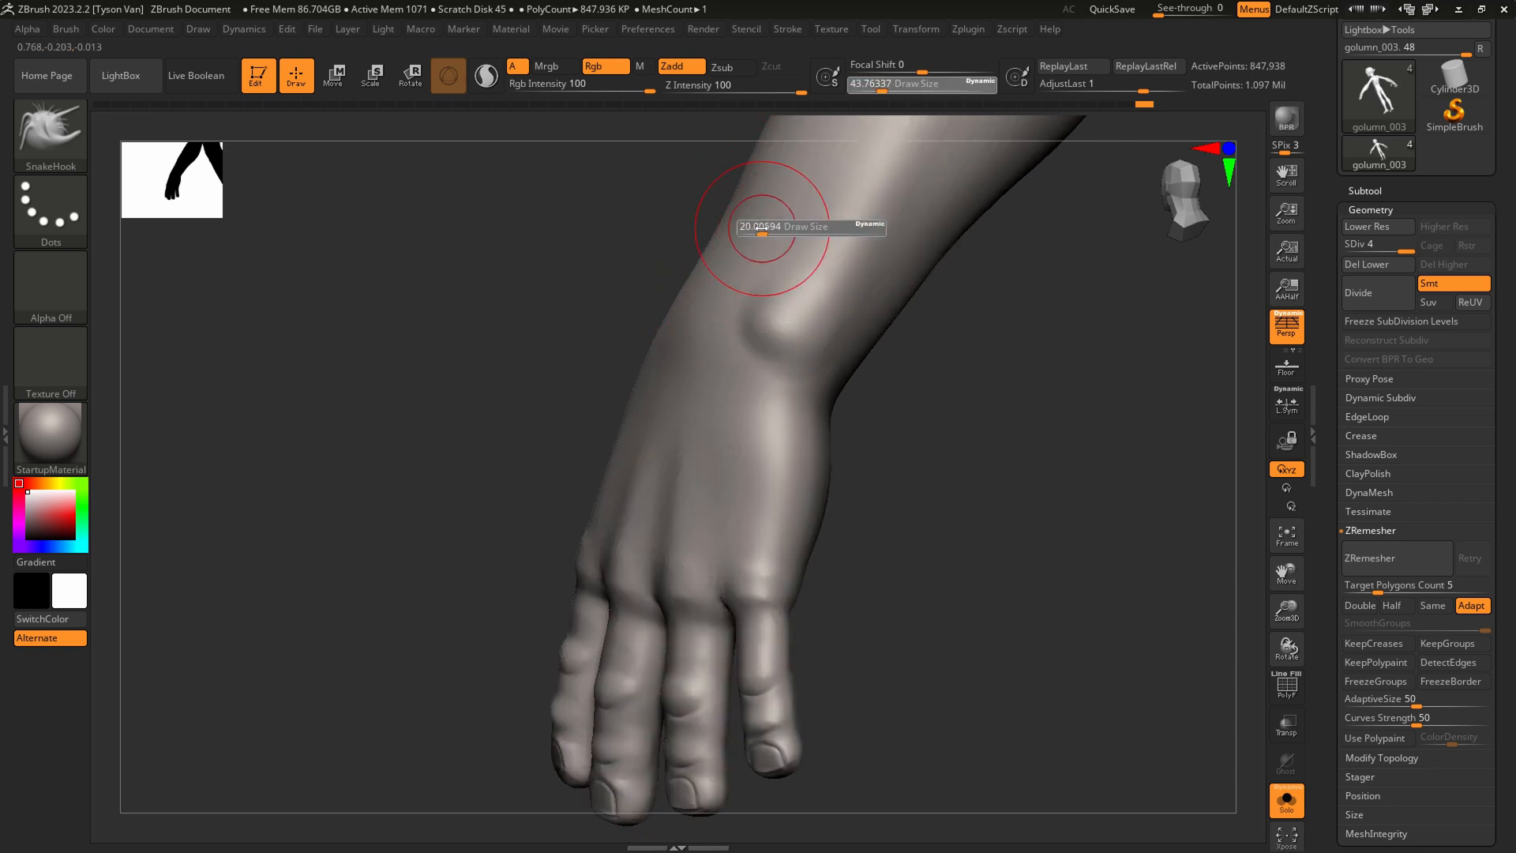
pyautogui.keyDown('shift'); pyautogui.moveTo(685, 337); pyautogui.dragTo(670, 352); pyautogui.keyUp('shift')
pyautogui.moveTo(731, 311); pyautogui.dragTo(744, 395, button='right')
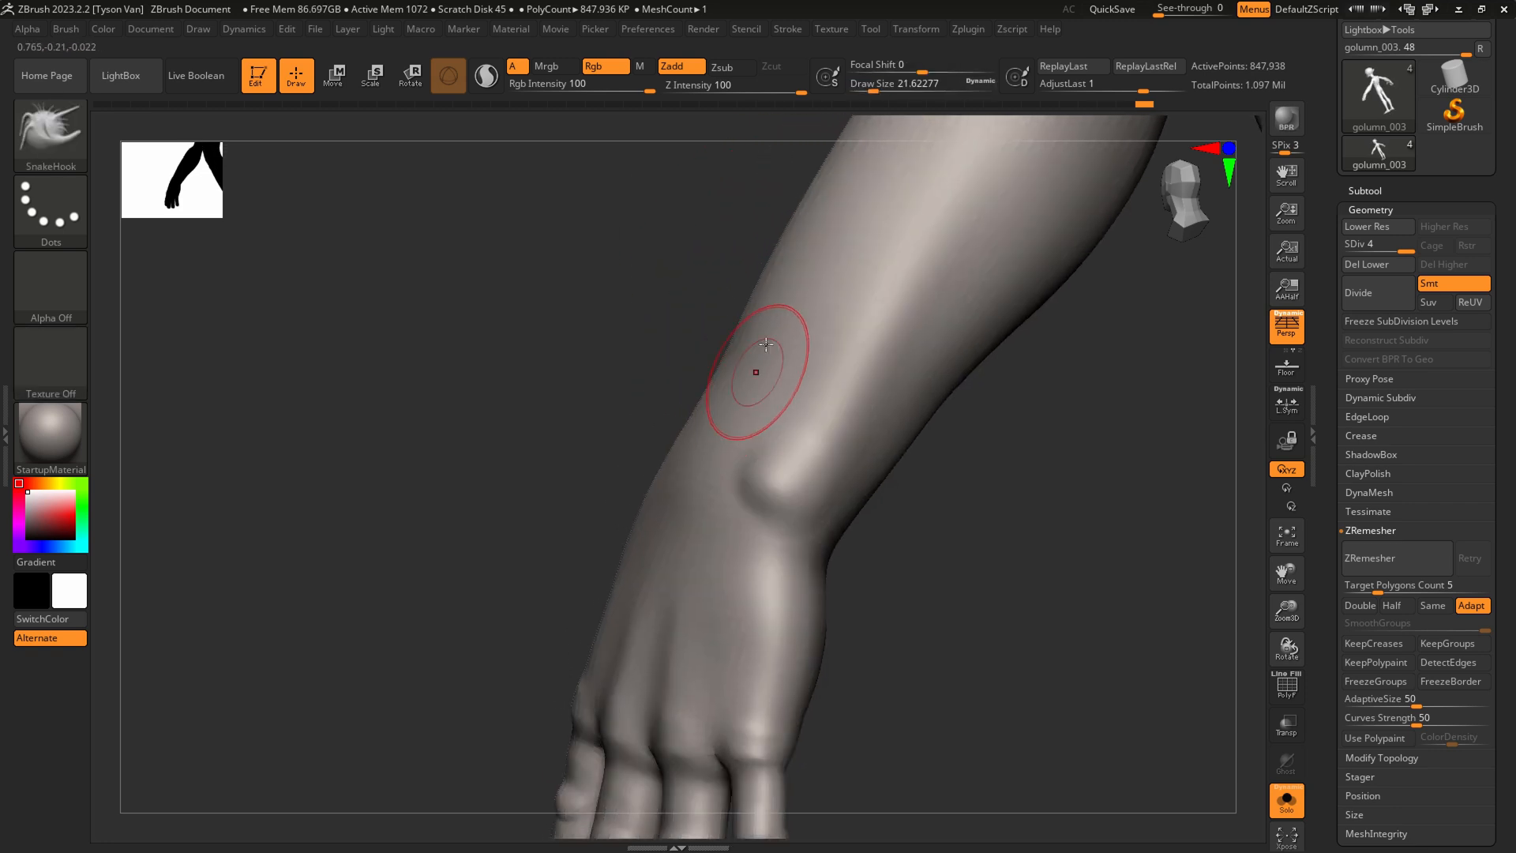
pyautogui.keyDown('shift'); pyautogui.moveTo(800, 241); pyautogui.dragTo(773, 322); pyautogui.keyUp('shift')
pyautogui.keyDown('shift'); pyautogui.moveTo(802, 271); pyautogui.dragTo(780, 308); pyautogui.keyUp('shift')
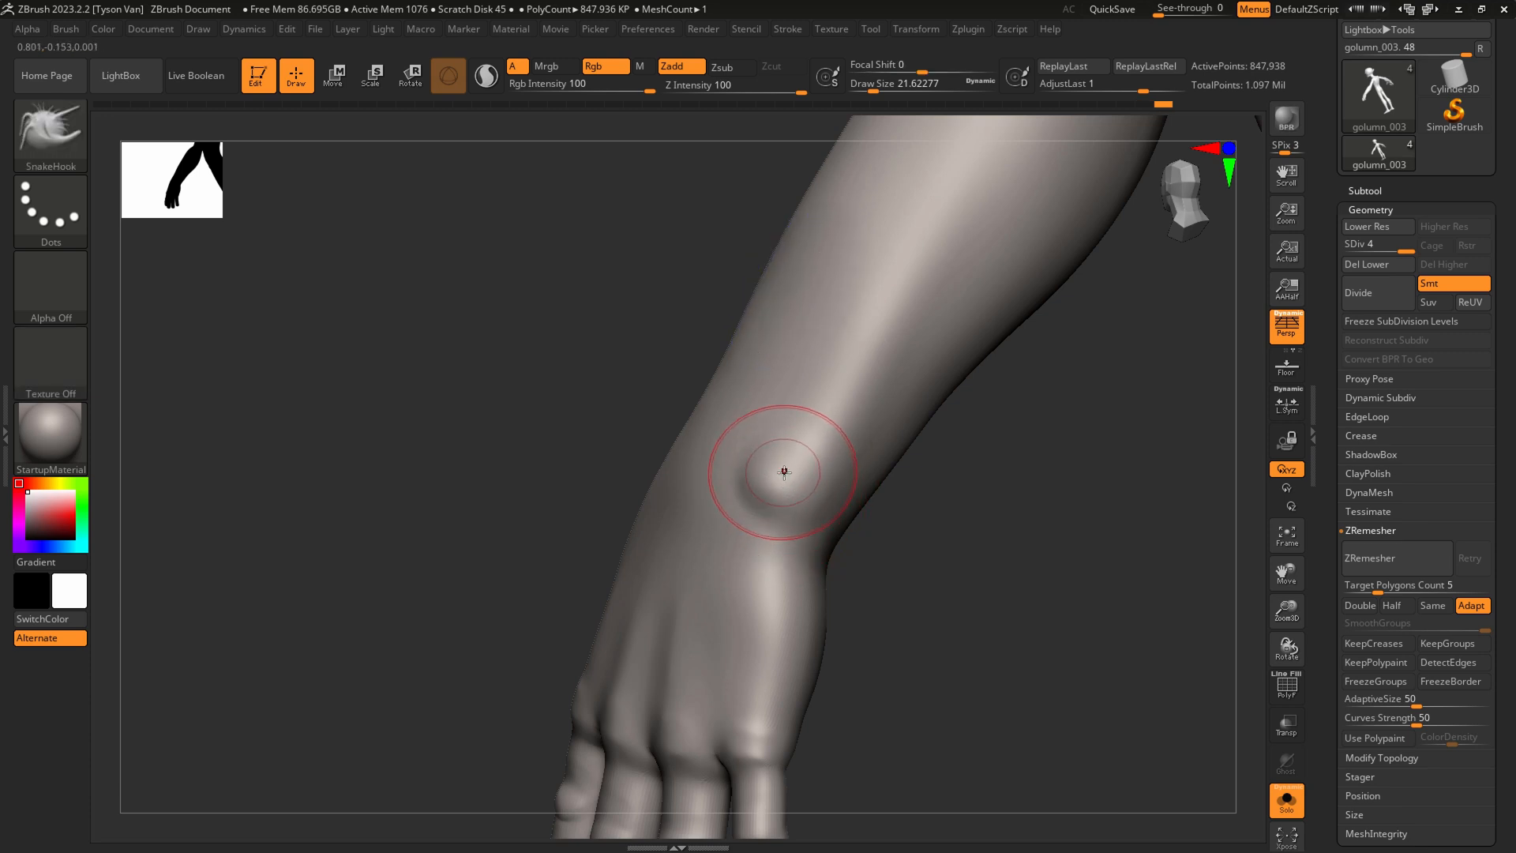
# Carve a crease under the wrist bone with DamStandard at draw size about 14.2, and soften it with smoothing
pyautogui.press('s')
pyautogui.moveTo(781, 519); pyautogui.dragTo(789, 534)
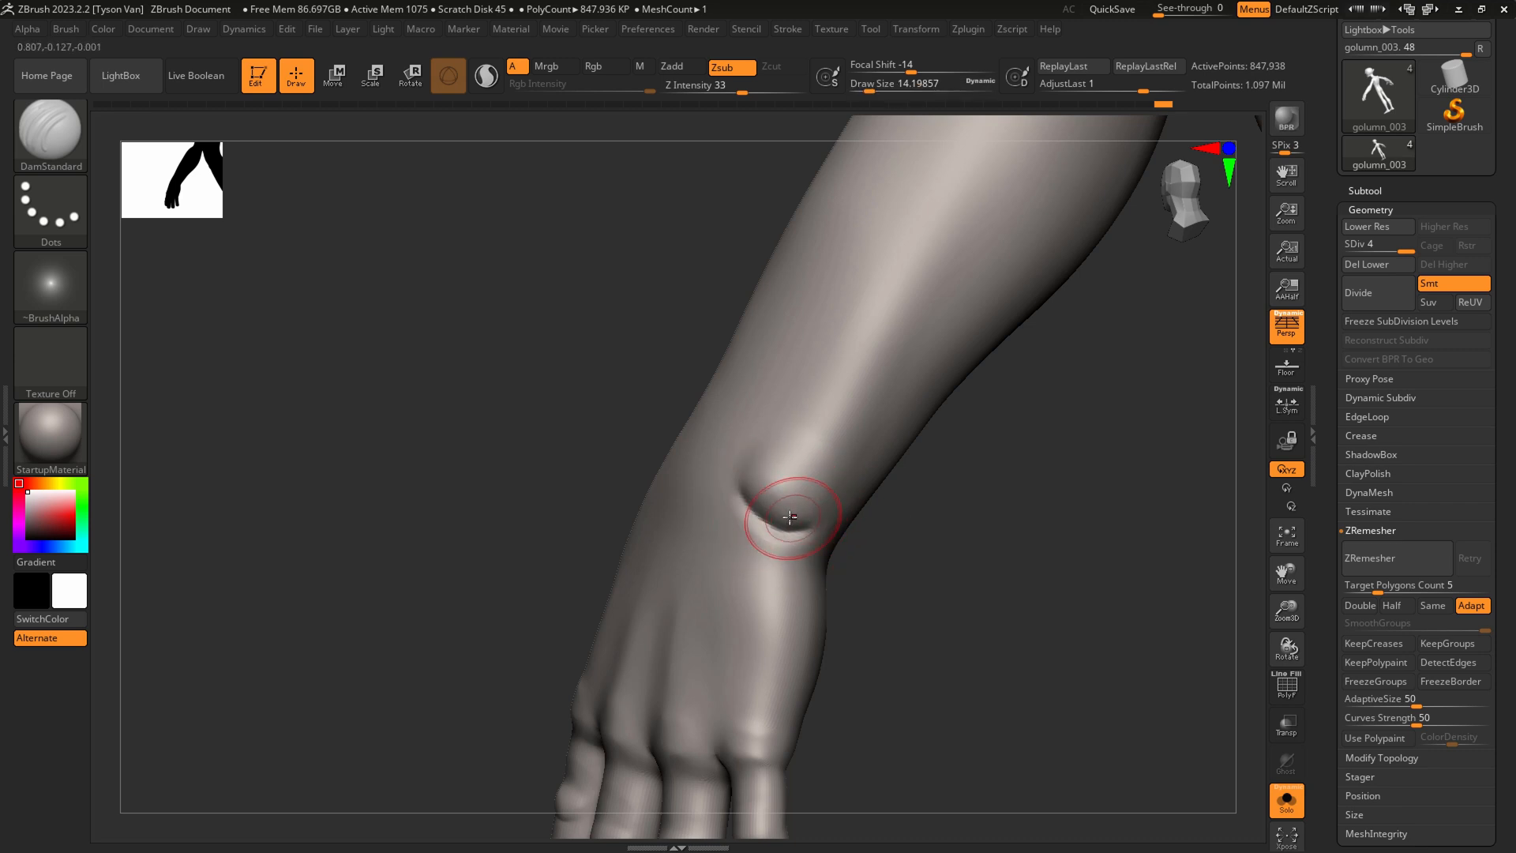
pyautogui.moveTo(761, 484)
pyautogui.keyDown('shift'); pyautogui.mouseDown()
pyautogui.moveTo(765, 516)
pyautogui.moveTo(772, 490)
pyautogui.moveTo(810, 515)
pyautogui.mouseUp(); pyautogui.keyUp('shift')
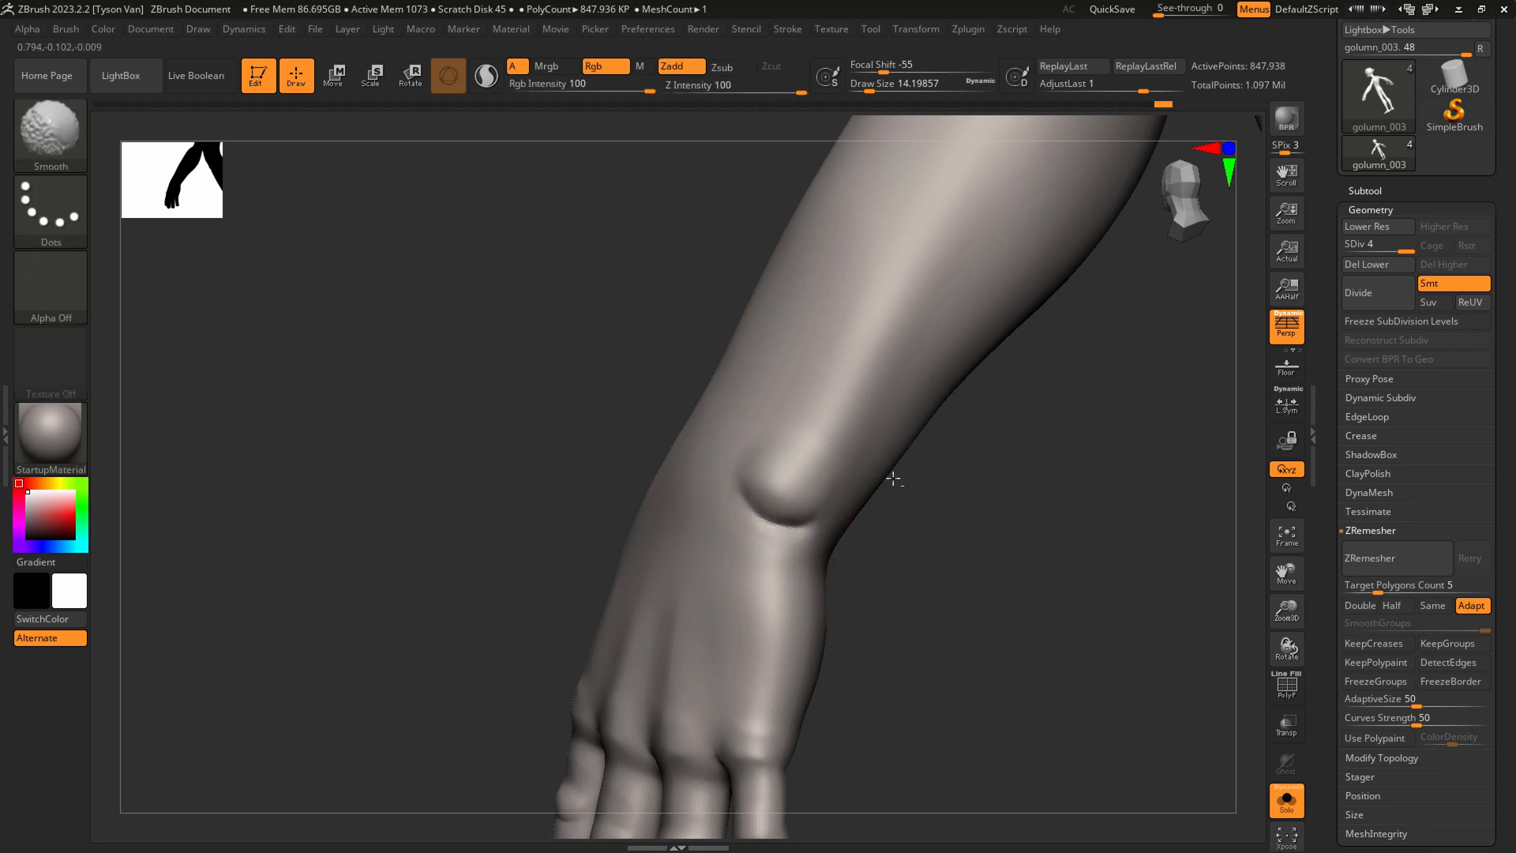
# Sink a groove along the forearm beside the wrist bone with the Standard brush at draw size about 14.2, and blend it
pyautogui.keyDown('alt'); pyautogui.moveTo(913, 480); pyautogui.dragTo(795, 532); pyautogui.keyUp('alt')
pyautogui.press('b')
pyautogui.press('s')
pyautogui.press('t')
pyautogui.keyDown('alt'); pyautogui.moveTo(687, 559); pyautogui.dragTo(838, 379); pyautogui.keyUp('alt')
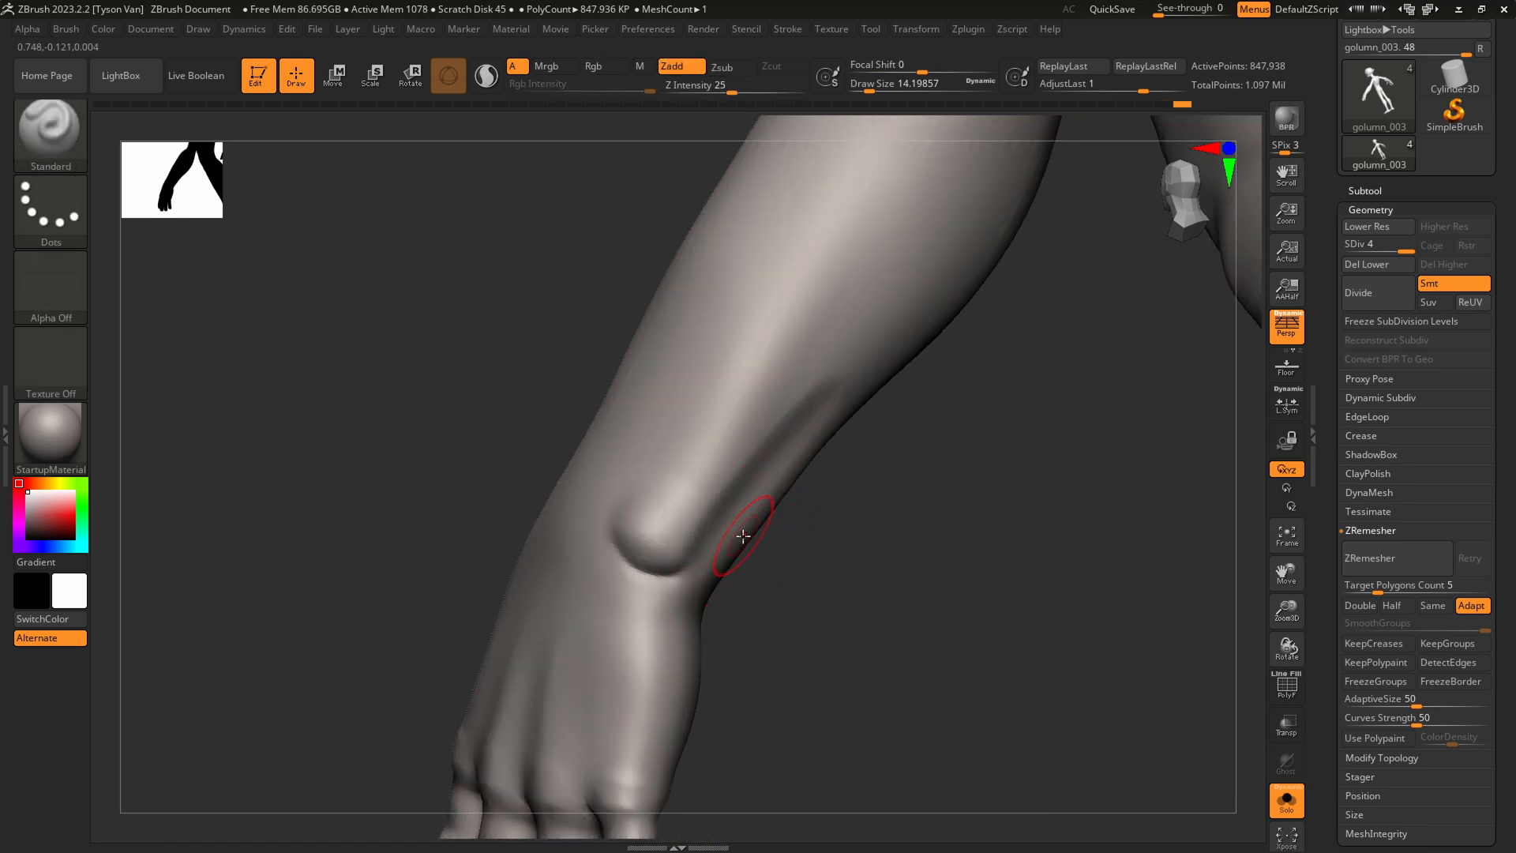
pyautogui.moveTo(845, 513); pyautogui.dragTo(817, 502)
pyautogui.press('s')
pyautogui.moveTo(797, 435); pyautogui.dragTo(788, 419)
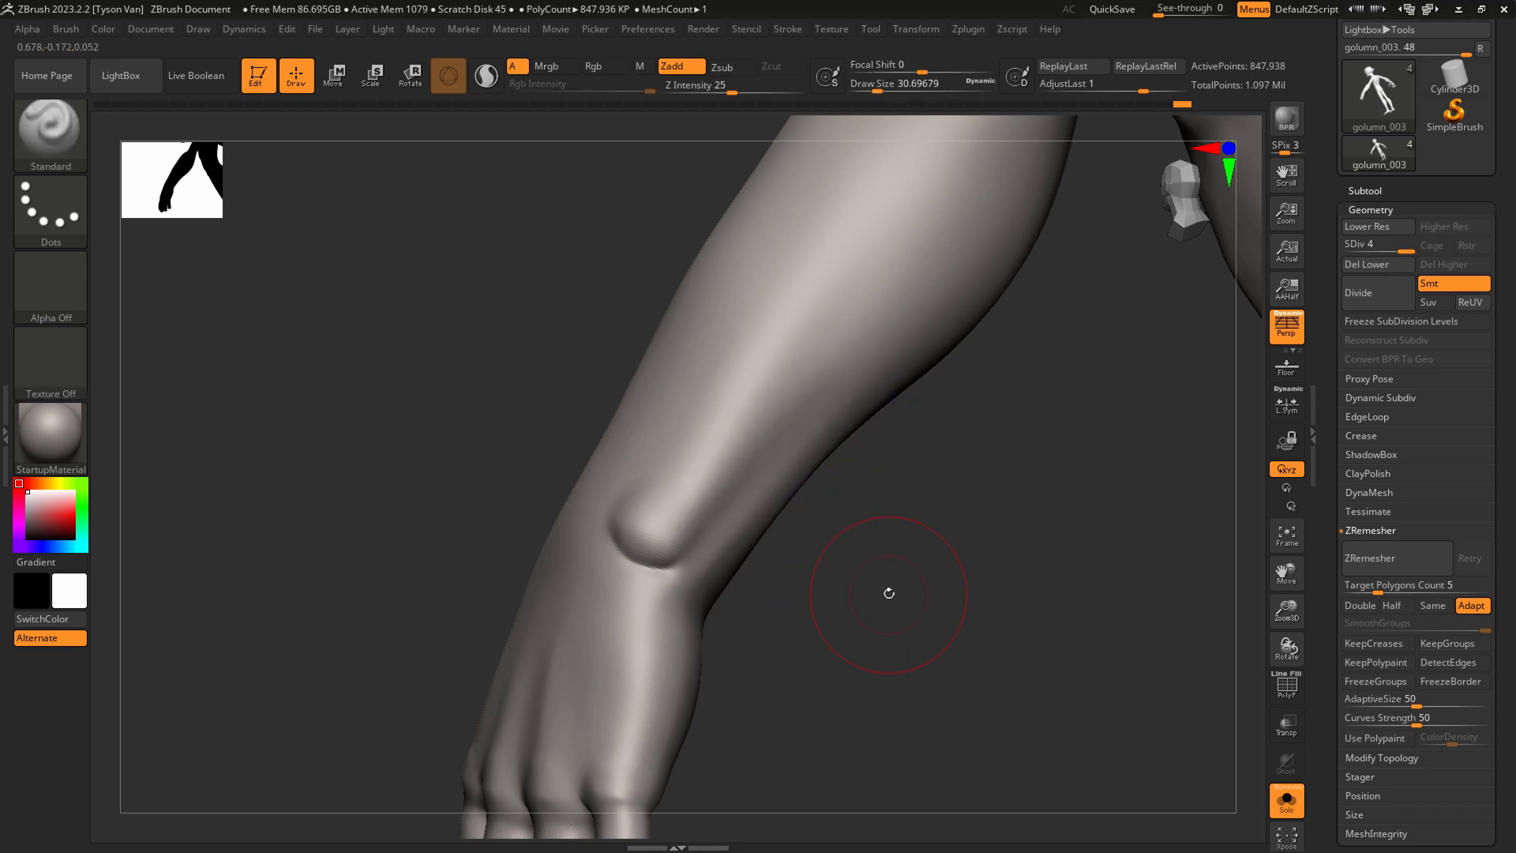
# Load the Smooth Stronger brush from the Lightbox Smooth brushes as the smoothing brush
pyautogui.click(1378, 195)
pyautogui.moveTo(1431, 55); pyautogui.dragTo(1414, 230)
pyautogui.click(1382, 186)
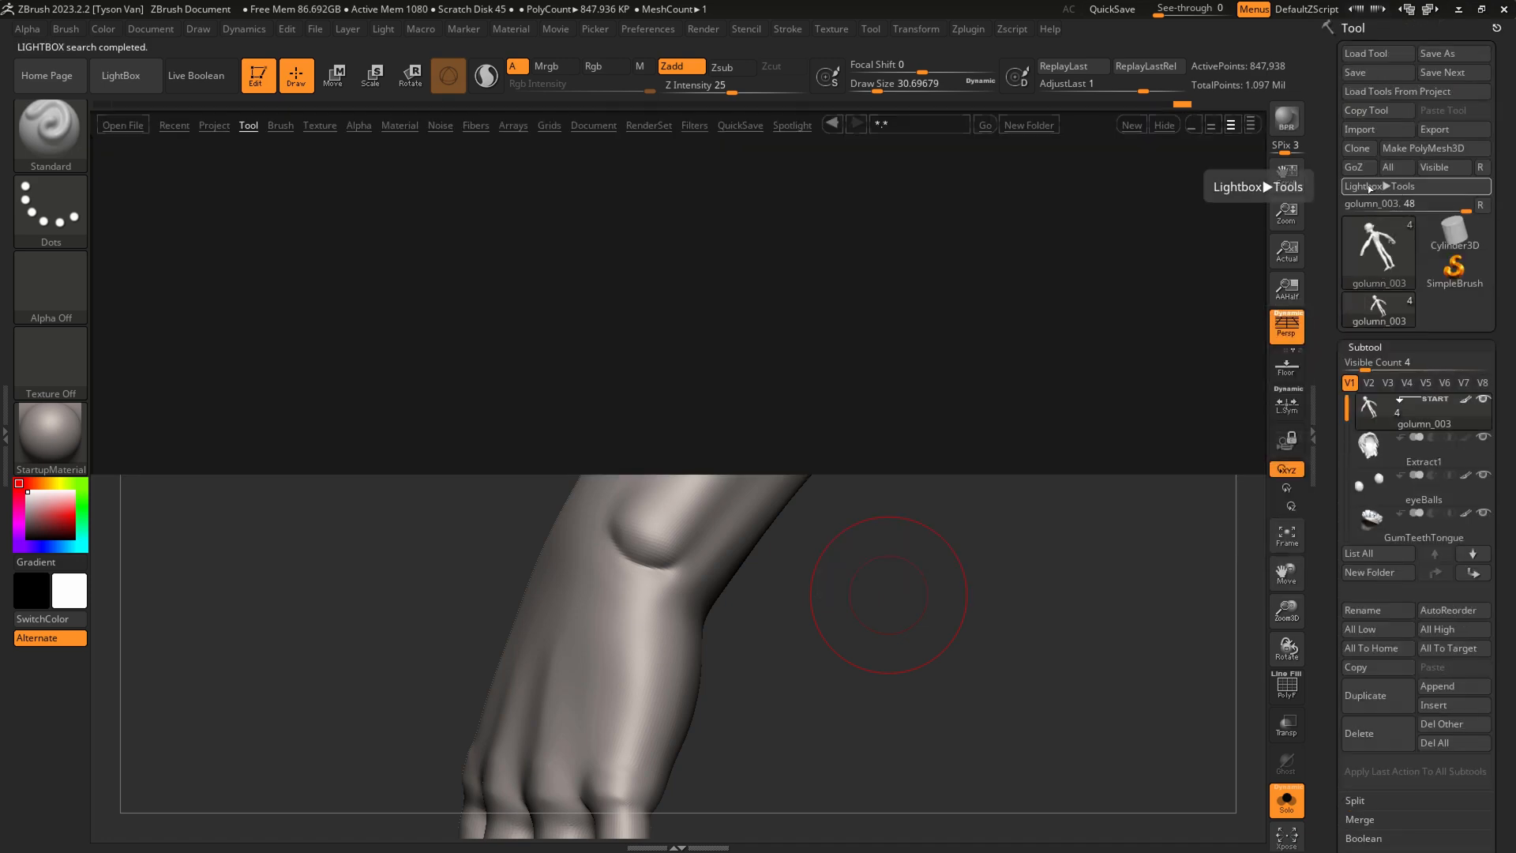
pyautogui.click(278, 124)
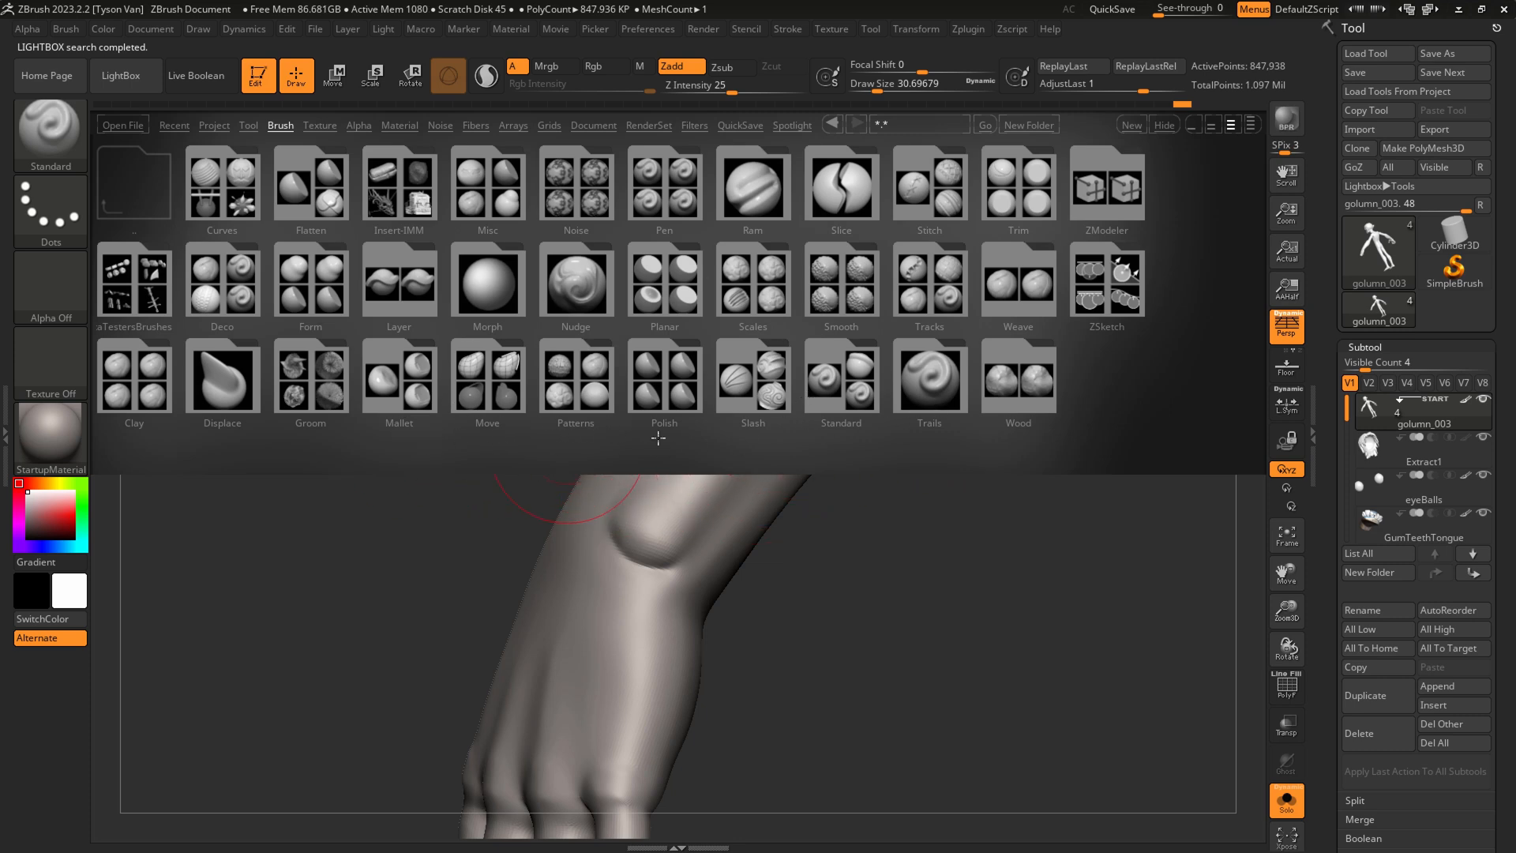
pyautogui.click(845, 284)
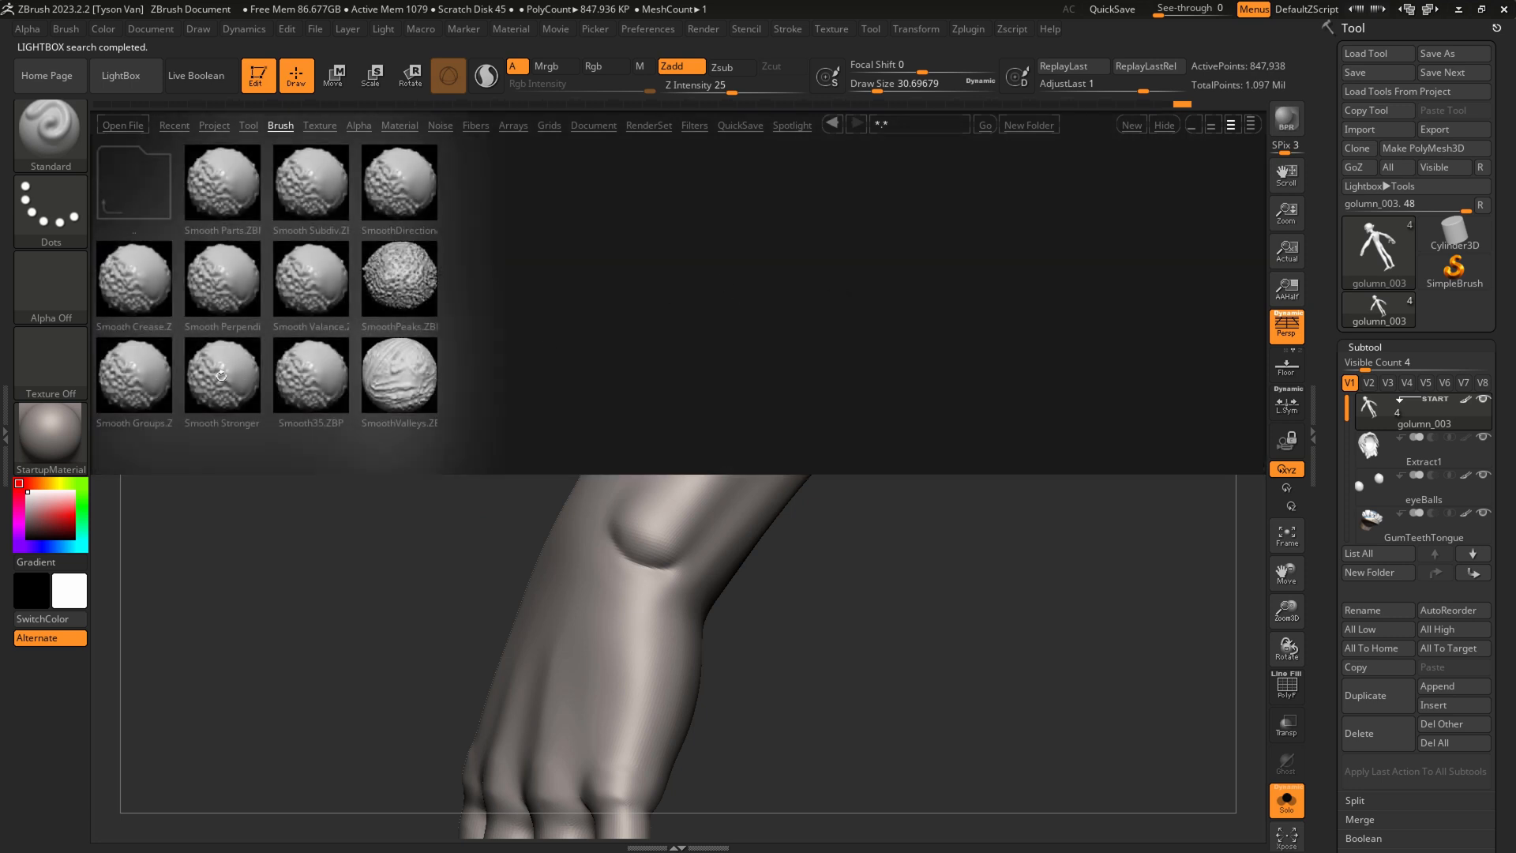
pyautogui.doubleClick(221, 376)
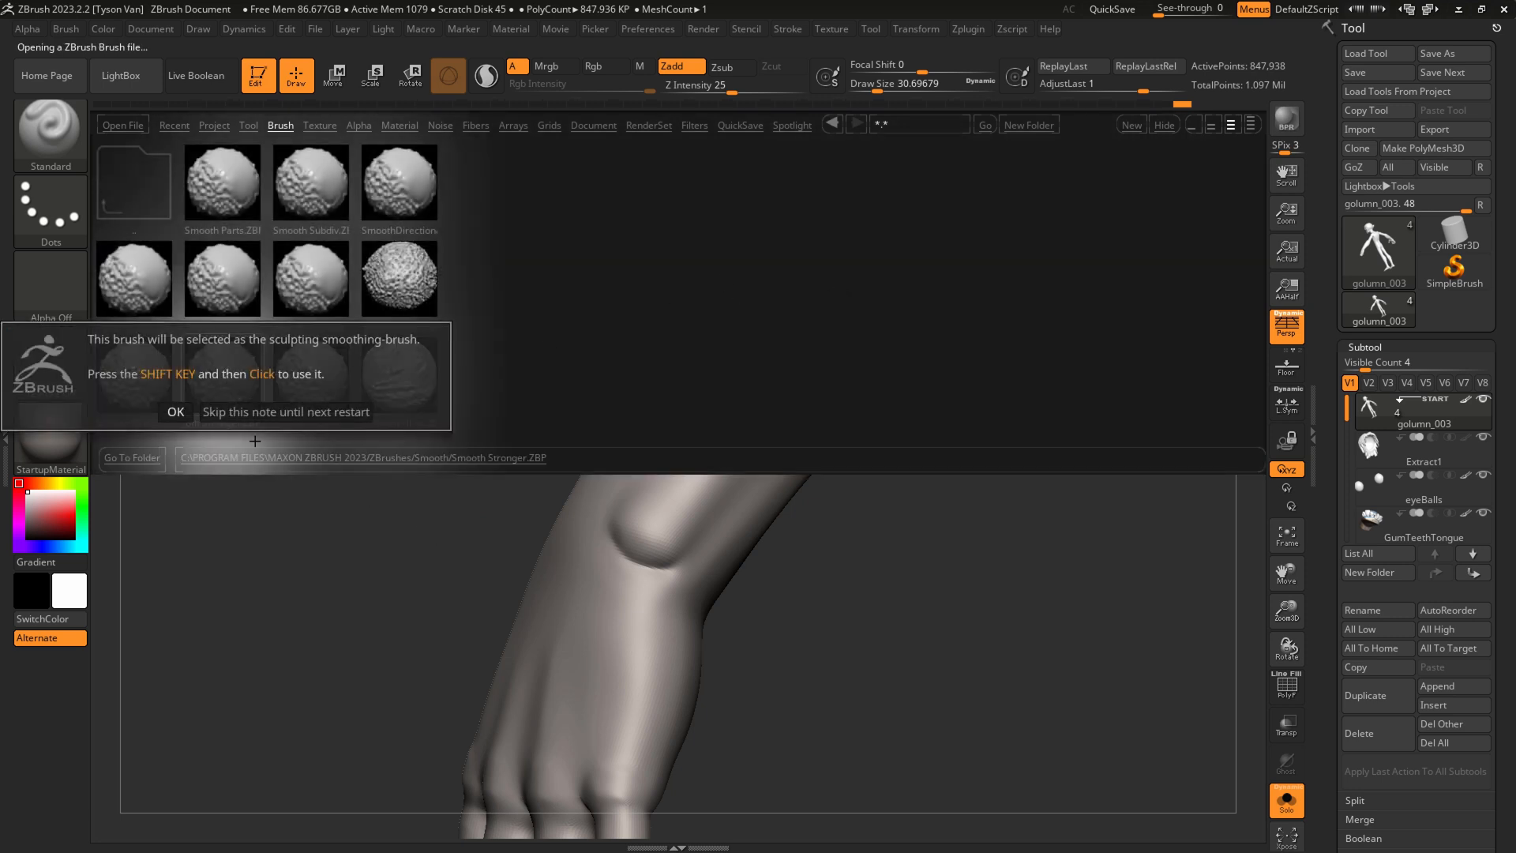
pyautogui.click(222, 410)
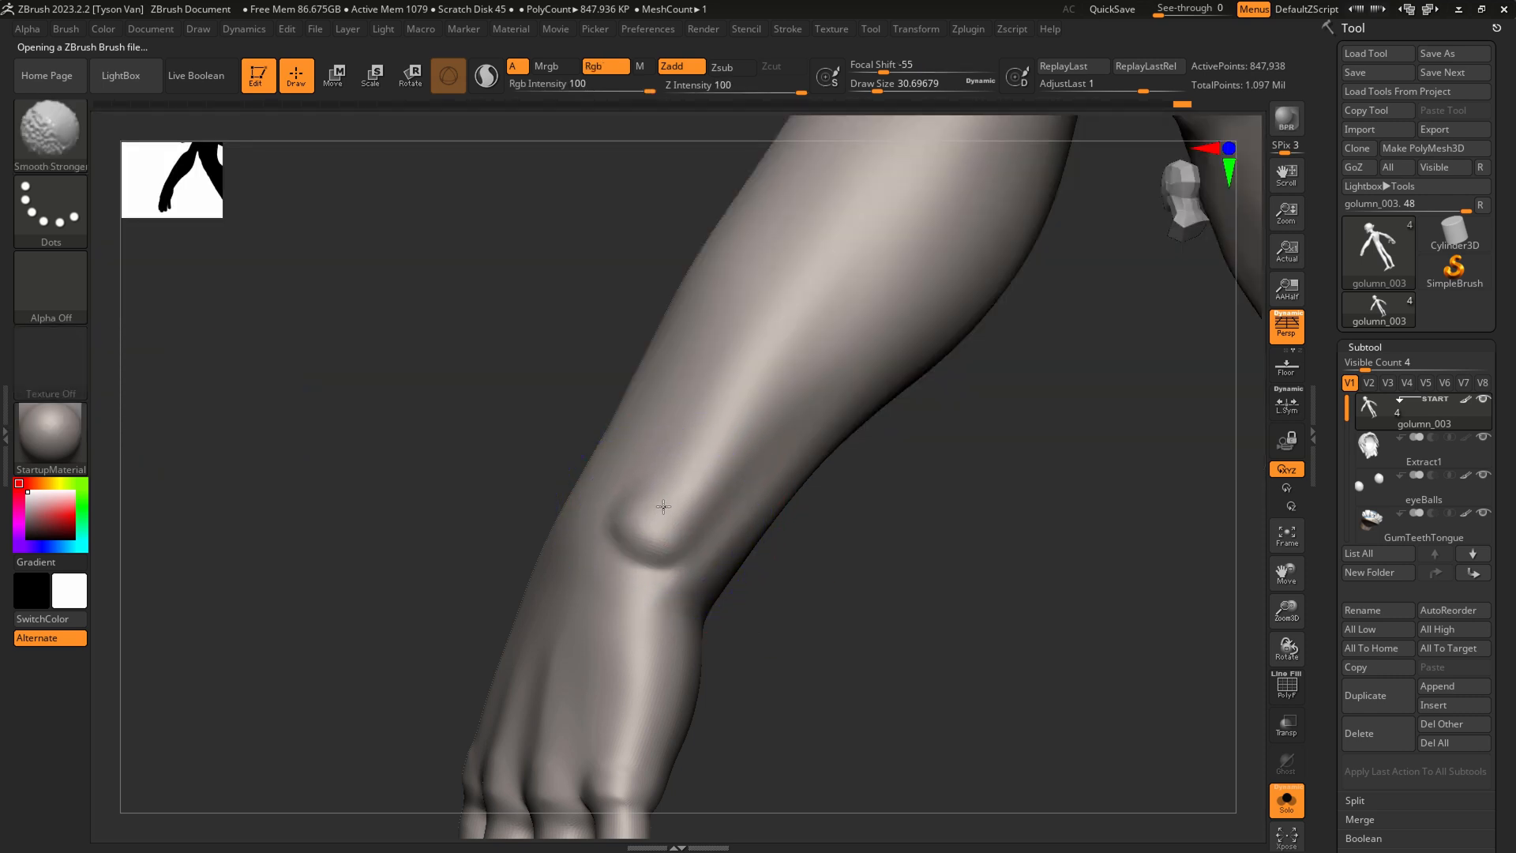
# Set Smooth Stronger to draw size about 17 and Z Intensity 24, and smooth the bone ridge running up from the wrist
pyautogui.moveTo(661, 515); pyautogui.dragTo(679, 474)
pyautogui.hotkey('ctrl', 'z')
pyautogui.press('[')
pyautogui.moveTo(654, 522)
pyautogui.keyDown('shift'); pyautogui.mouseDown()
pyautogui.moveTo(636, 501)
pyautogui.moveTo(663, 483)
pyautogui.moveTo(680, 513)
pyautogui.mouseUp(); pyautogui.keyUp('shift')
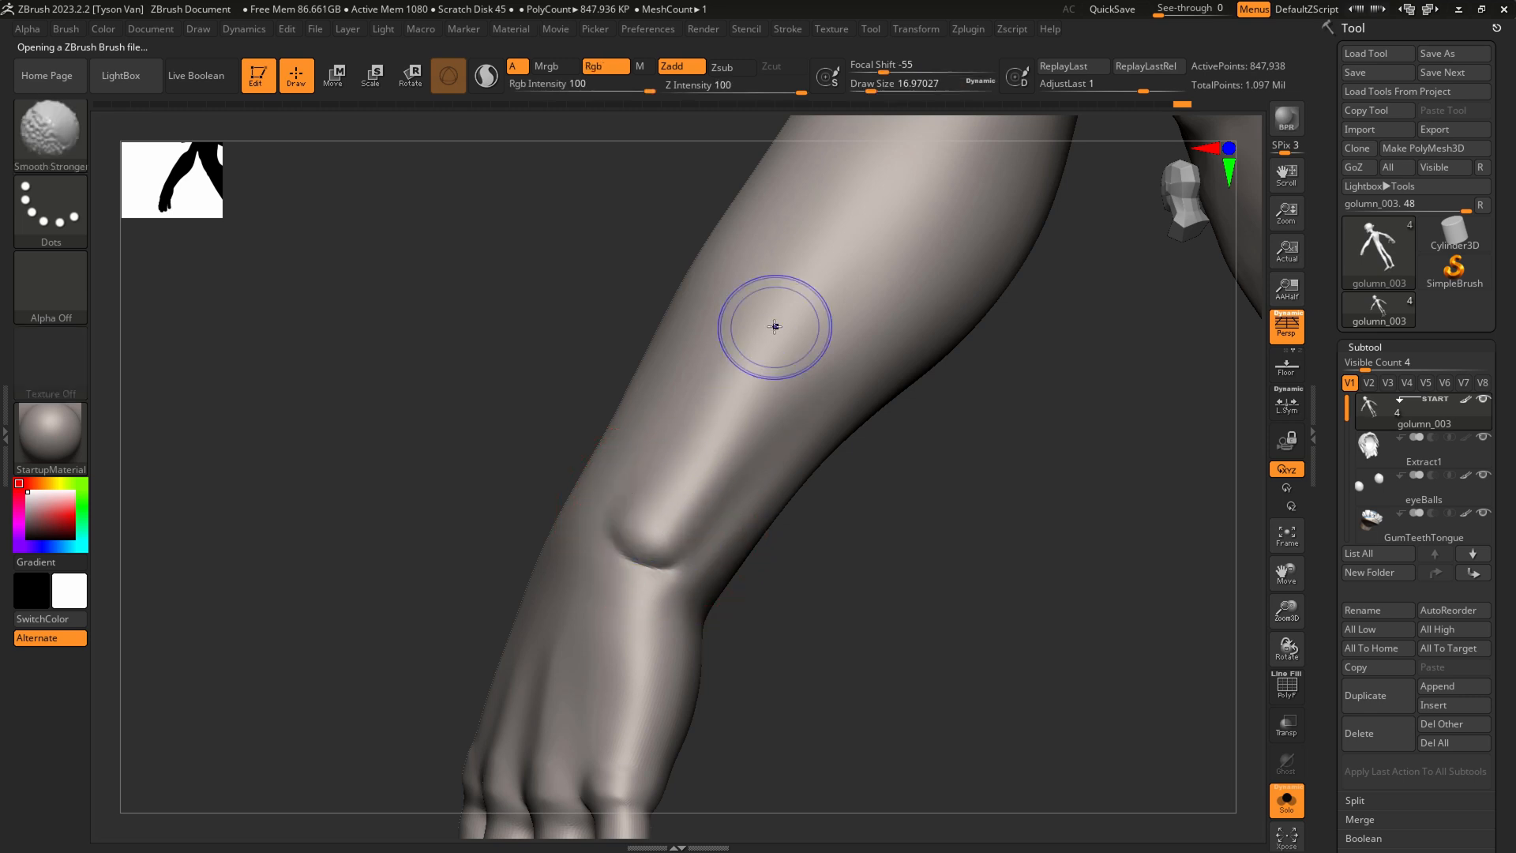
pyautogui.keyDown('shift'); pyautogui.moveTo(793, 86); pyautogui.dragTo(728, 85); pyautogui.keyUp('shift')
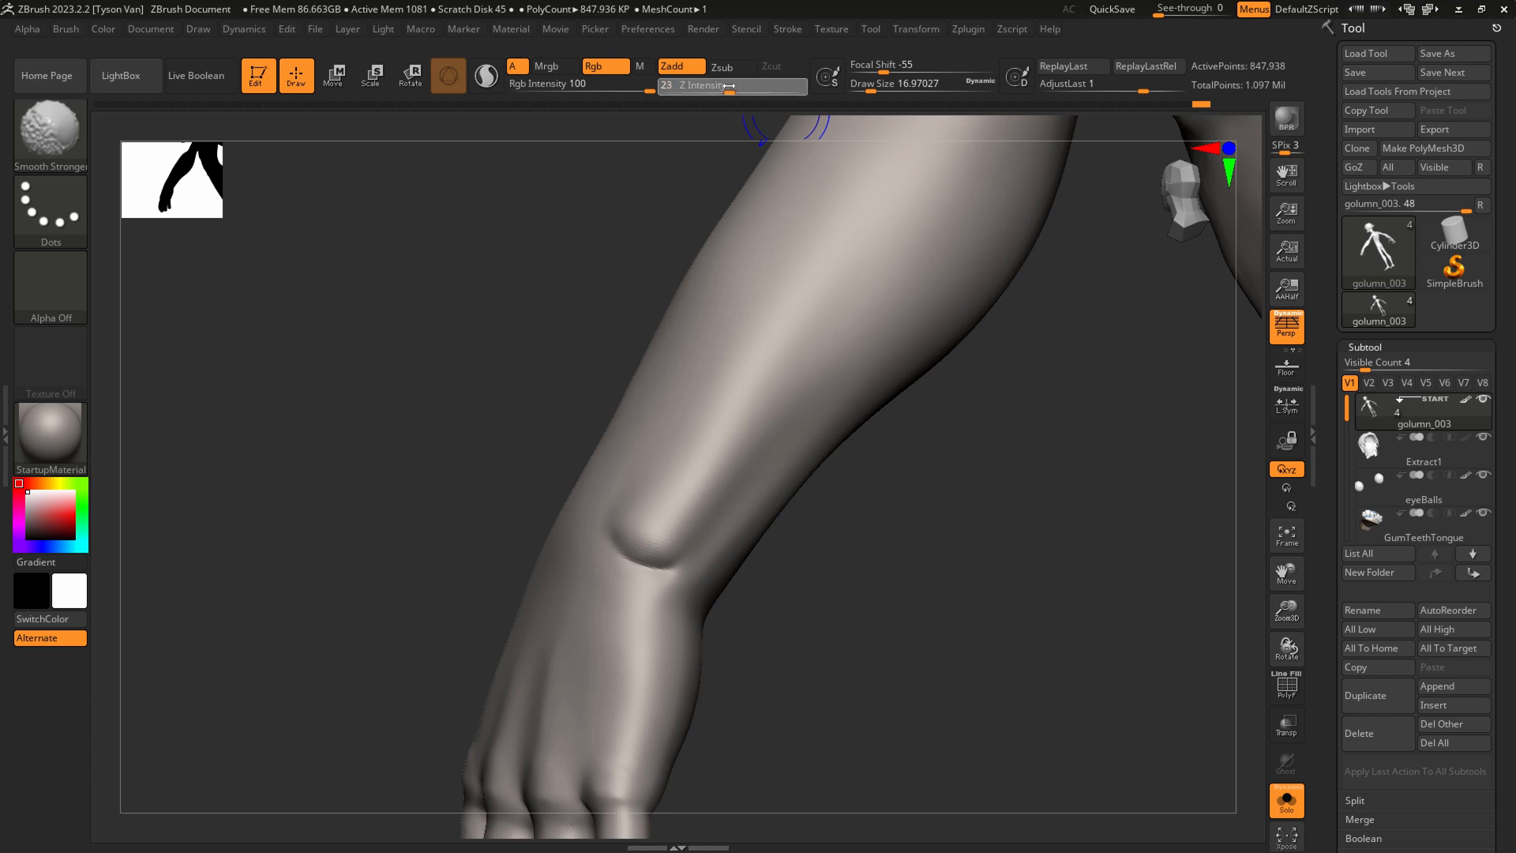
pyautogui.moveTo(765, 389)
pyautogui.keyDown('shift'); pyautogui.mouseDown()
pyautogui.moveTo(746, 501)
pyautogui.moveTo(699, 528)
pyautogui.moveTo(661, 509)
pyautogui.mouseUp(); pyautogui.keyUp('shift')
# Reshape the wrist's and lower forearm's silhouette with the SnakeHook brush at draw size about 44
pyautogui.press('s')
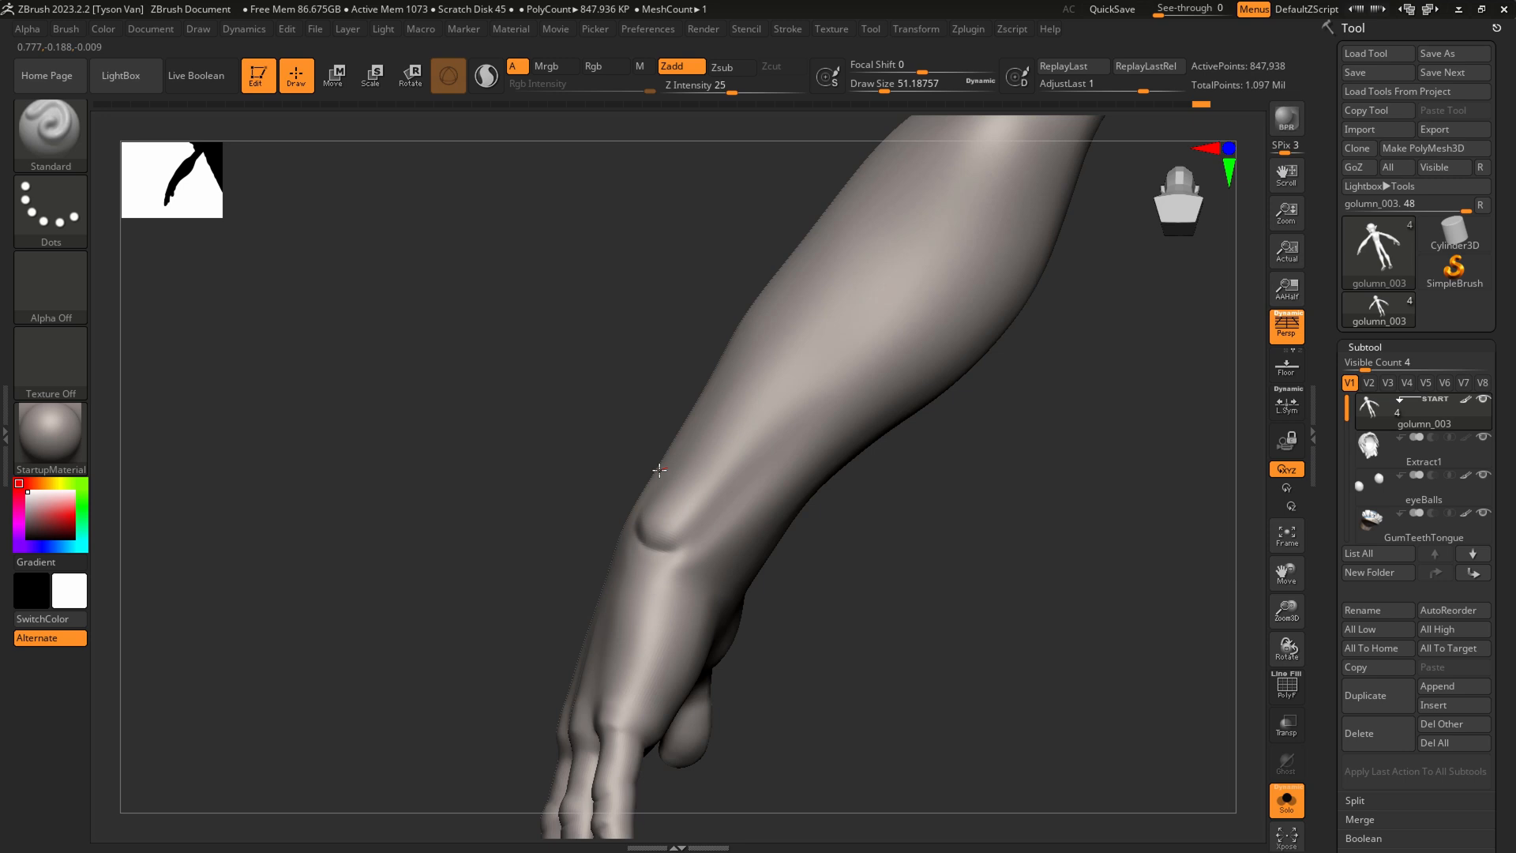
pyautogui.press('b')
pyautogui.press('s')
pyautogui.press('h')
pyautogui.moveTo(668, 472)
pyautogui.mouseDown(button='right')
pyautogui.moveTo(683, 474)
pyautogui.moveTo(640, 474)
pyautogui.mouseUp(button='right')
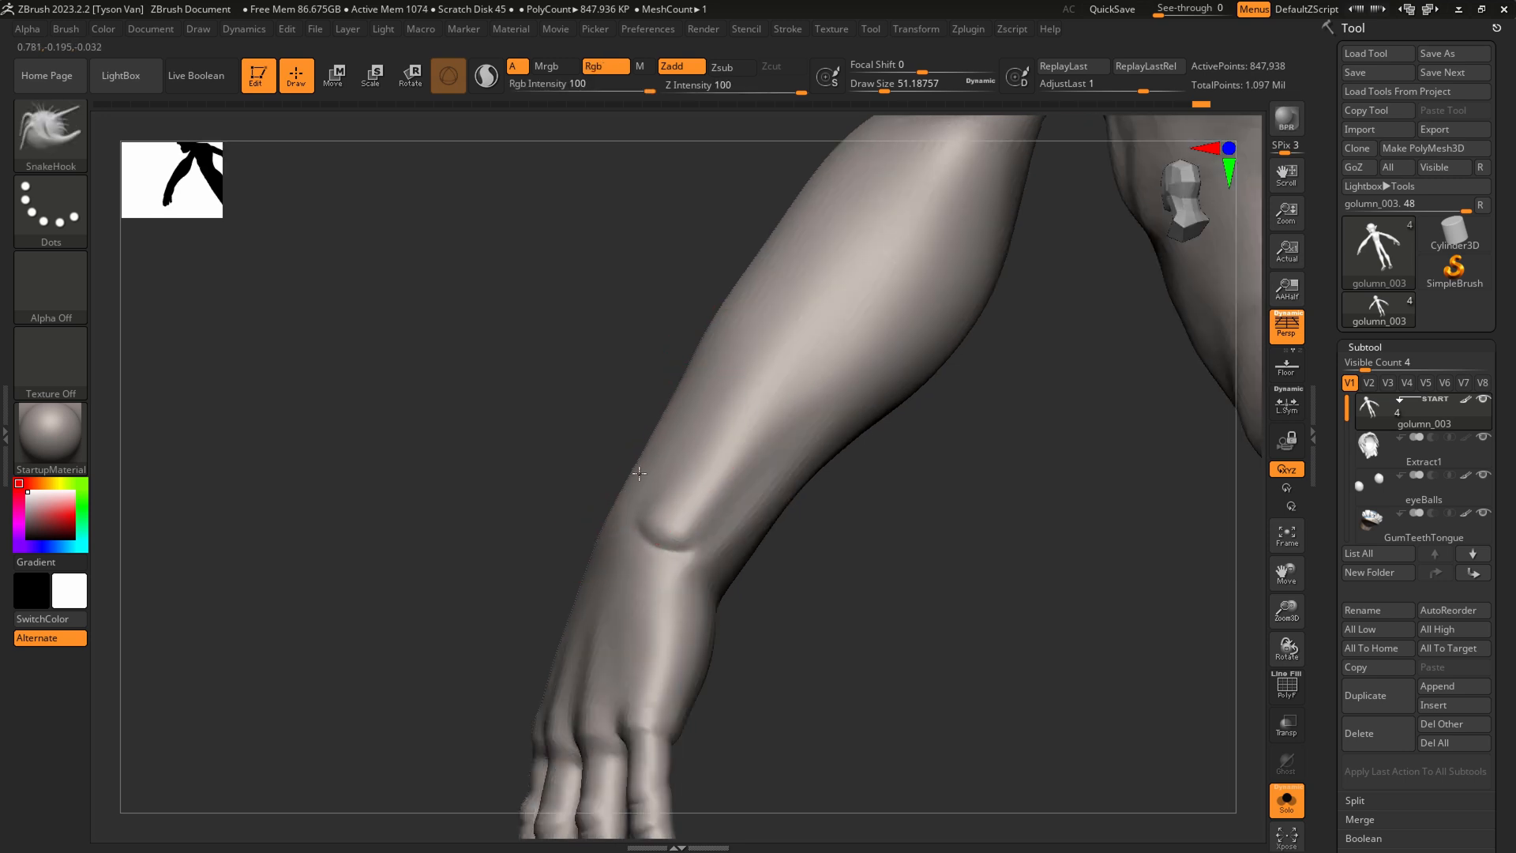
pyautogui.press('s')
pyautogui.moveTo(623, 491); pyautogui.dragTo(619, 494)
pyautogui.moveTo(619, 494); pyautogui.dragTo(602, 503, button='right')
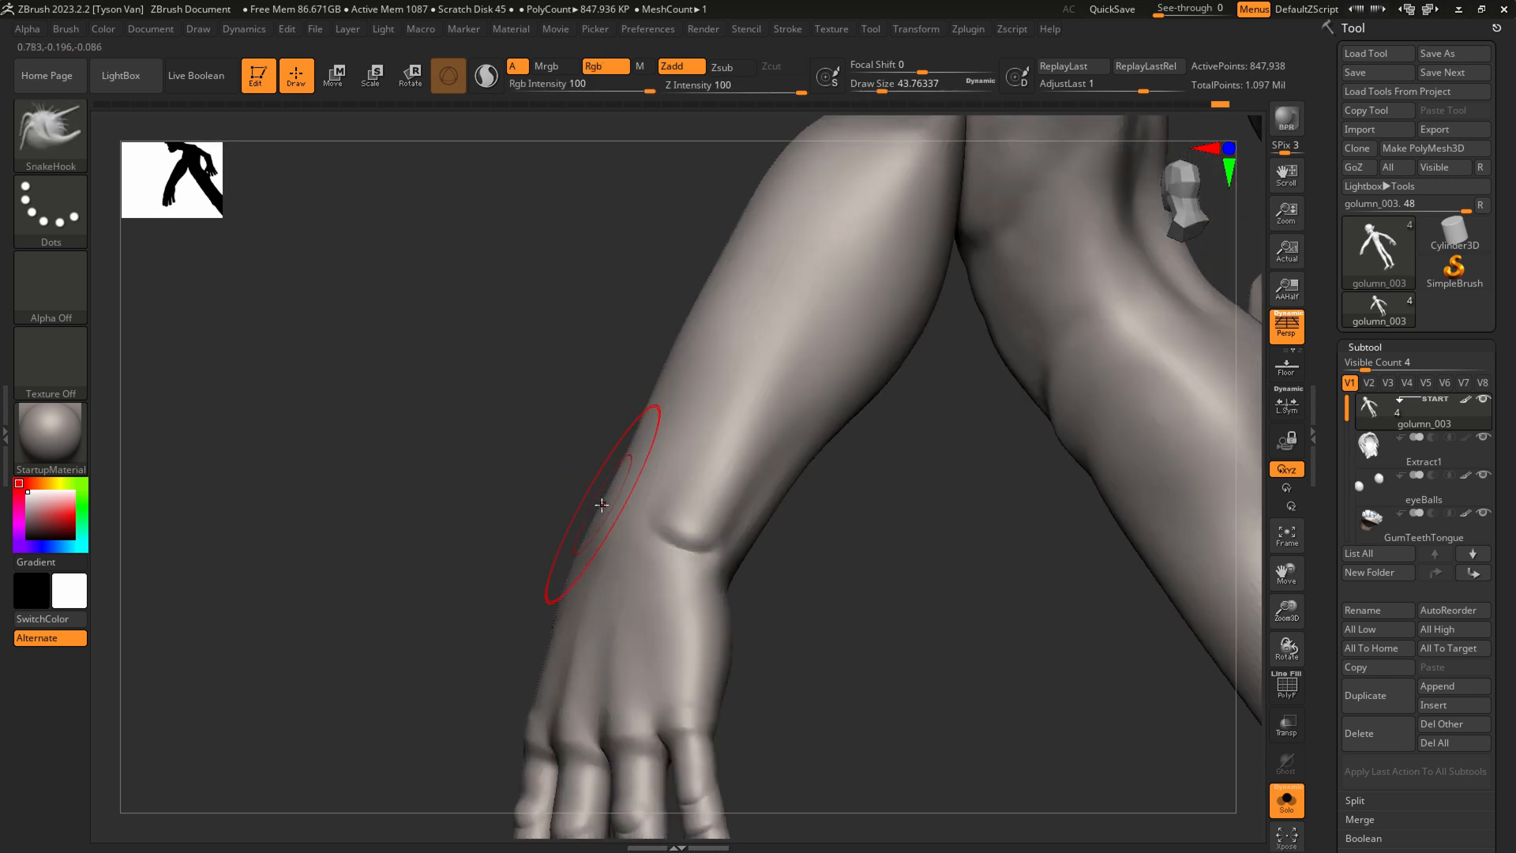
pyautogui.moveTo(662, 403); pyautogui.dragTo(645, 430)
pyautogui.moveTo(700, 465); pyautogui.dragTo(763, 494, button='right')
pyautogui.moveTo(777, 537); pyautogui.dragTo(772, 517)
pyautogui.moveTo(735, 372); pyautogui.dragTo(727, 350)
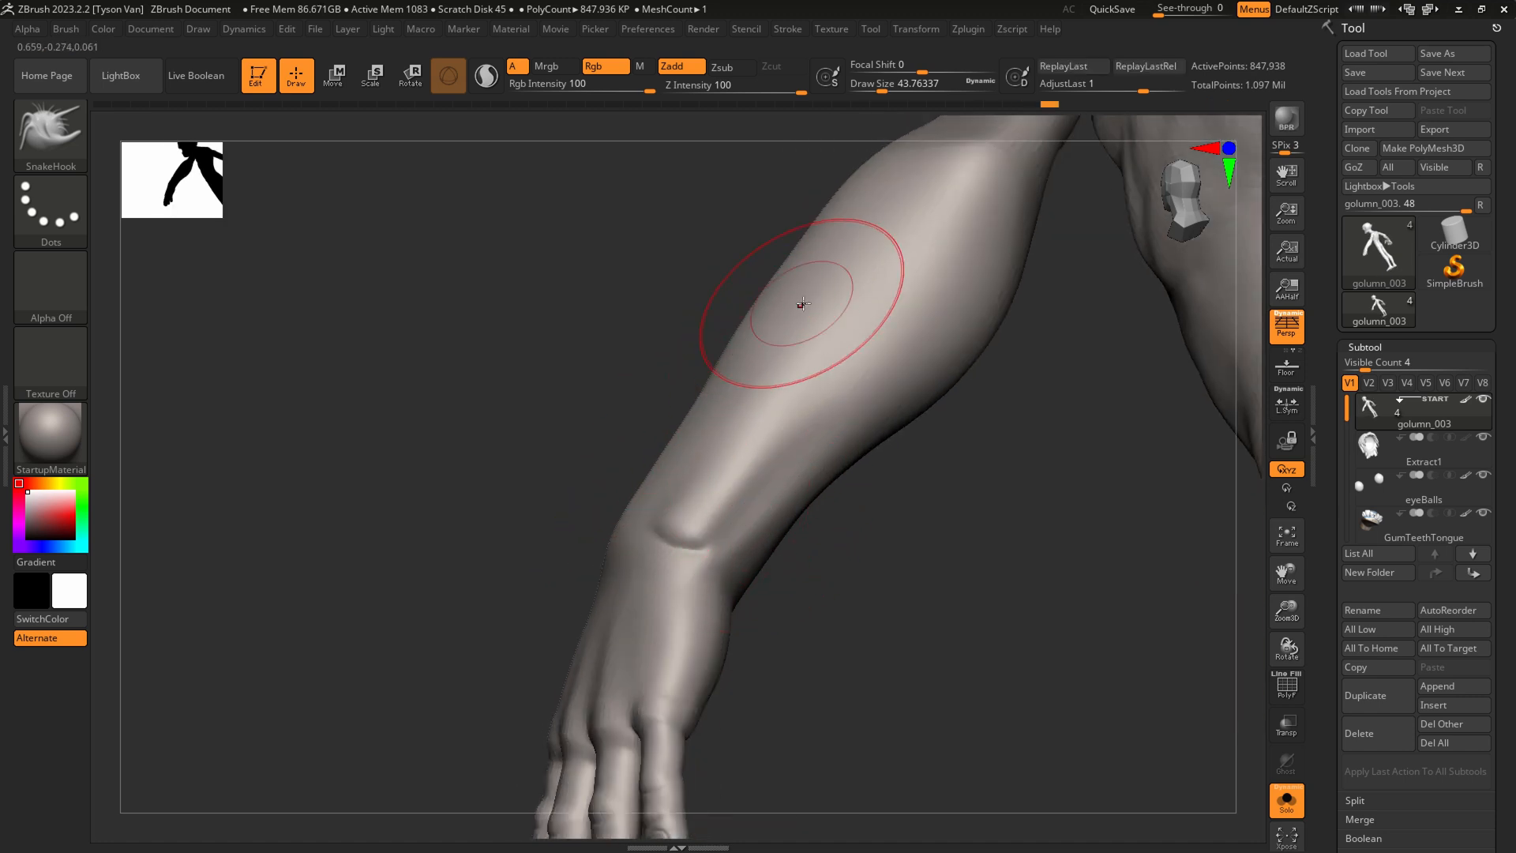
# Adjust the wrist and forearm contours from further angles with the SnakeHook brush, varying its draw size
pyautogui.moveTo(664, 477); pyautogui.dragTo(681, 480)
pyautogui.moveTo(686, 486)
pyautogui.mouseDown(button='right')
pyautogui.moveTo(741, 547)
pyautogui.moveTo(704, 539)
pyautogui.mouseUp(button='right')
pyautogui.press('s')
pyautogui.moveTo(703, 538); pyautogui.dragTo(715, 577)
pyautogui.moveTo(542, 491); pyautogui.dragTo(497, 524, button='right')
pyautogui.press('s')
pyautogui.moveTo(464, 531); pyautogui.dragTo(481, 518)
# Carve a muscle groove below the elbow with DamStandard at draw size about 39 and Z Intensity 11, and smooth beside it
pyautogui.moveTo(529, 508)
pyautogui.keyDown('ctrl'); pyautogui.mouseDown(button='right')
pyautogui.moveTo(542, 438)
pyautogui.moveTo(597, 437)
pyautogui.mouseUp(button='right'); pyautogui.keyUp('ctrl')
pyautogui.moveTo(595, 345)
pyautogui.mouseDown(button='right')
pyautogui.moveTo(613, 365)
pyautogui.moveTo(599, 316)
pyautogui.mouseUp(button='right')
pyautogui.press('b')
pyautogui.press('d')
pyautogui.press('s')
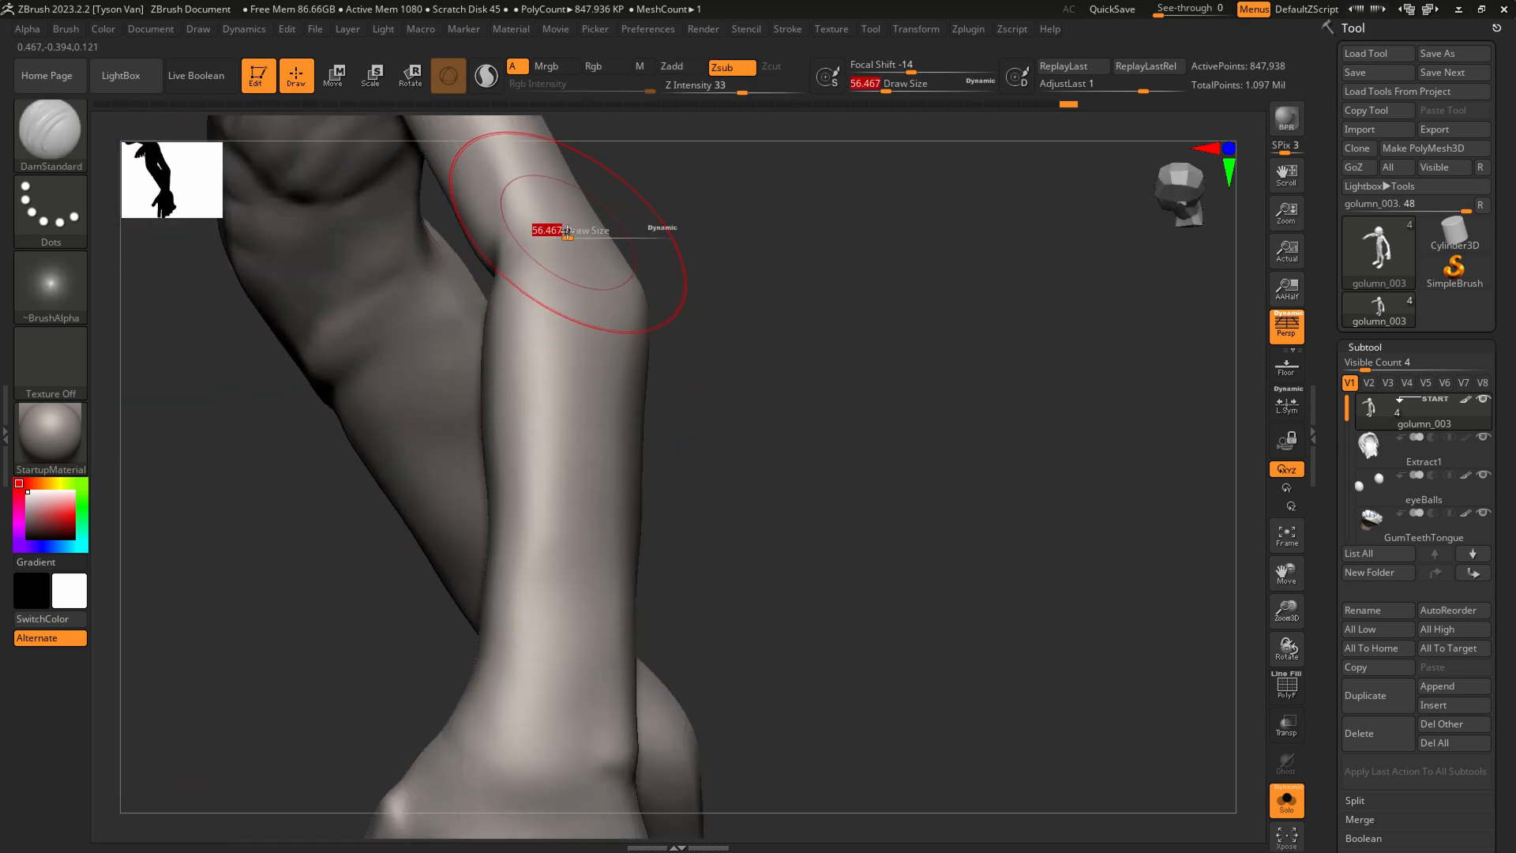
pyautogui.moveTo(576, 236)
pyautogui.mouseDown()
pyautogui.moveTo(591, 293)
pyautogui.moveTo(527, 459)
pyautogui.mouseUp()
pyautogui.moveTo(745, 85); pyautogui.dragTo(712, 85)
pyautogui.hotkey('ctrl', 'z')
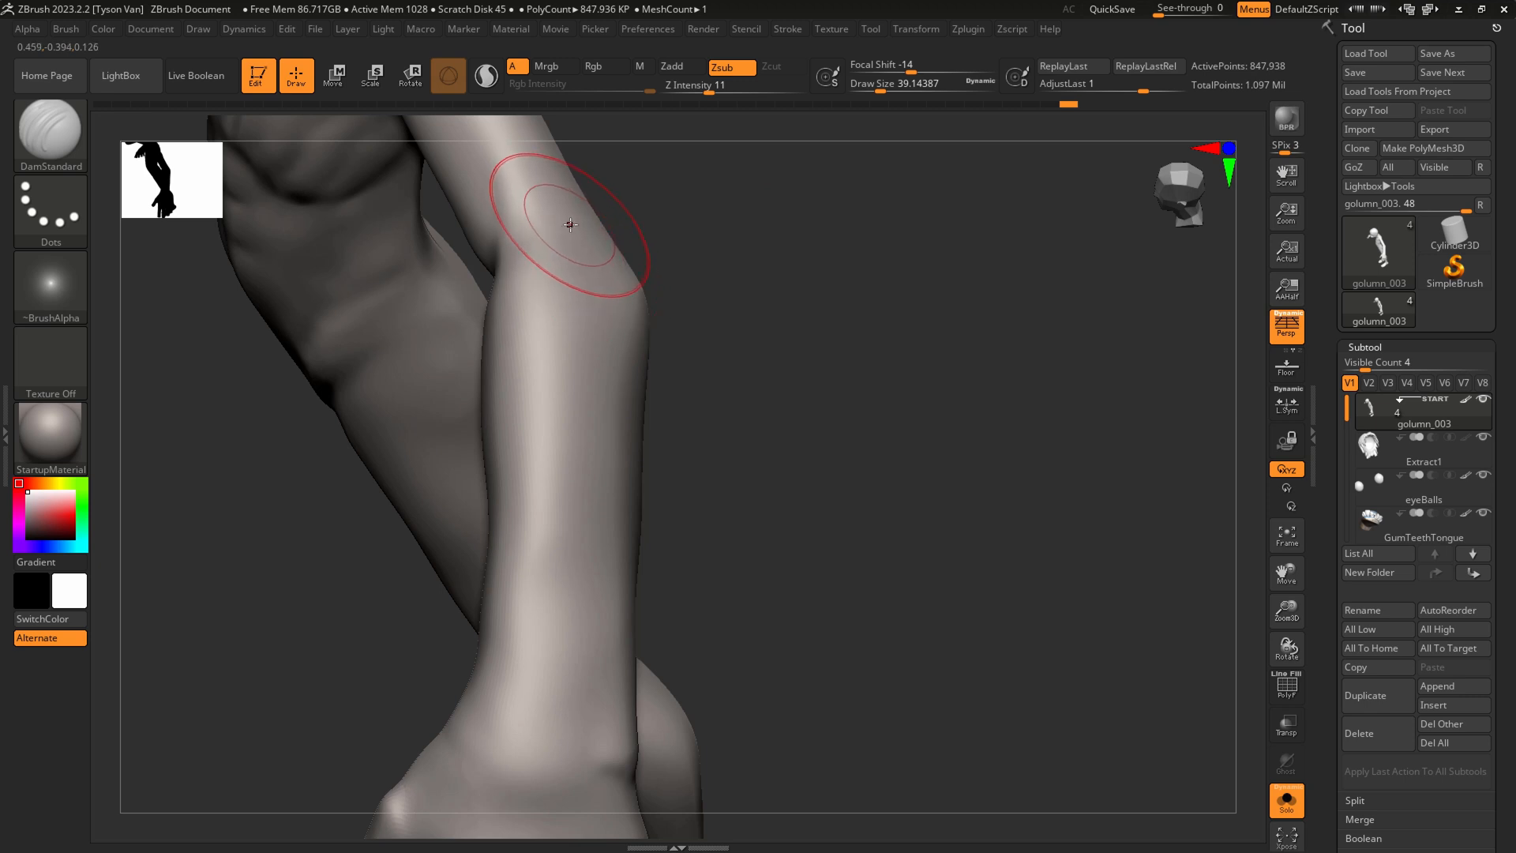
pyautogui.moveTo(576, 346)
pyautogui.mouseDown()
pyautogui.moveTo(547, 410)
pyautogui.moveTo(557, 211)
pyautogui.mouseUp()
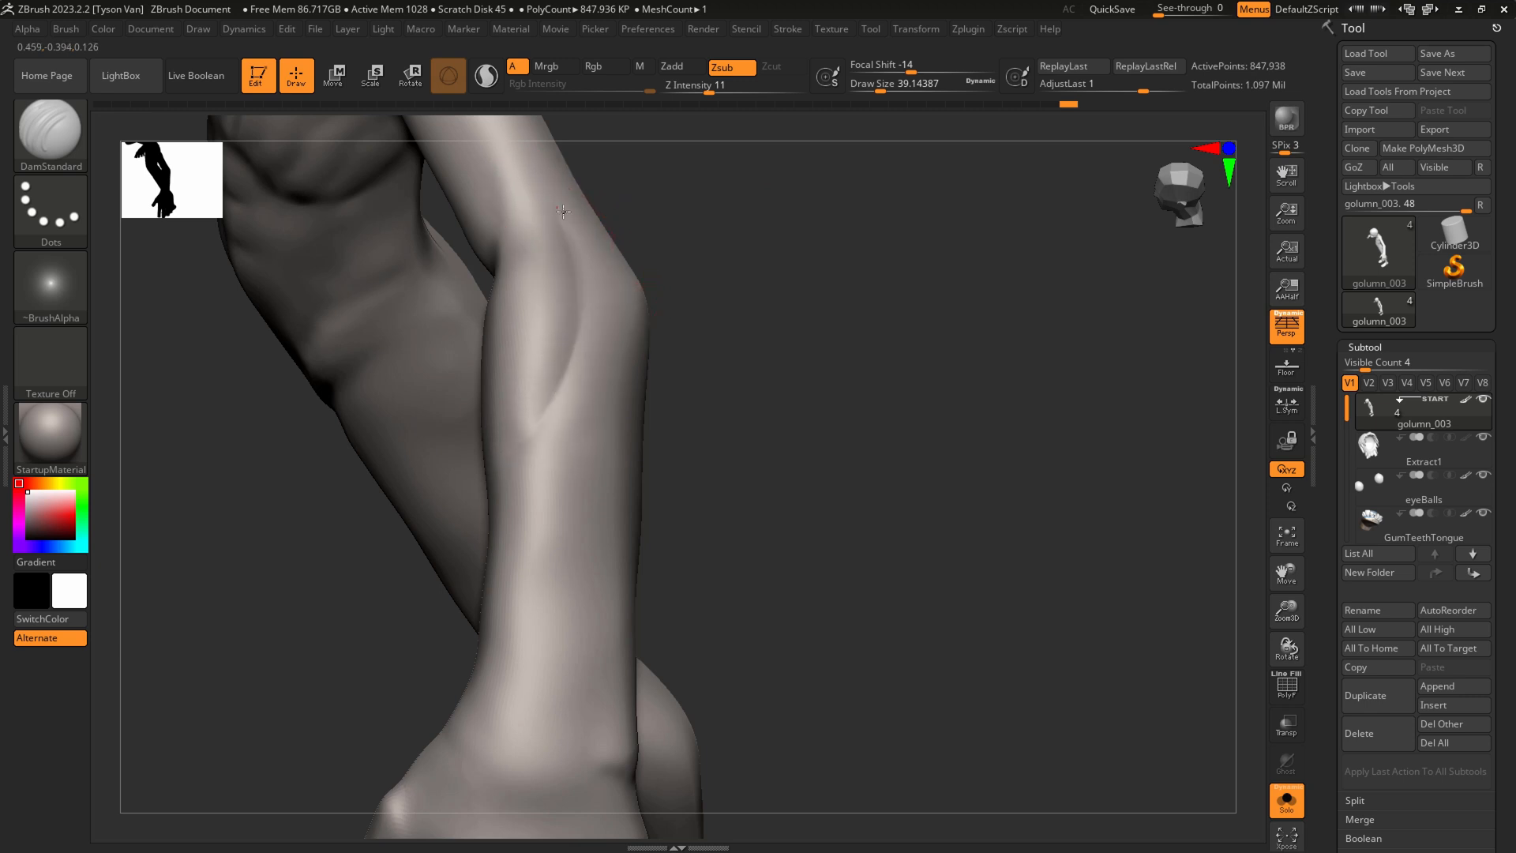
pyautogui.moveTo(508, 456); pyautogui.dragTo(523, 449, button='right')
pyautogui.keyDown('shift'); pyautogui.moveTo(531, 289); pyautogui.dragTo(526, 385); pyautogui.keyUp('shift')
# Carve a long groove from the elbow down the back of the forearm with DamStandard at draw size about 32.7, and soften it
pyautogui.moveTo(556, 588)
pyautogui.mouseDown(button='right')
pyautogui.moveTo(582, 490)
pyautogui.moveTo(632, 411)
pyautogui.mouseUp(button='right')
pyautogui.moveTo(624, 334); pyautogui.dragTo(642, 326)
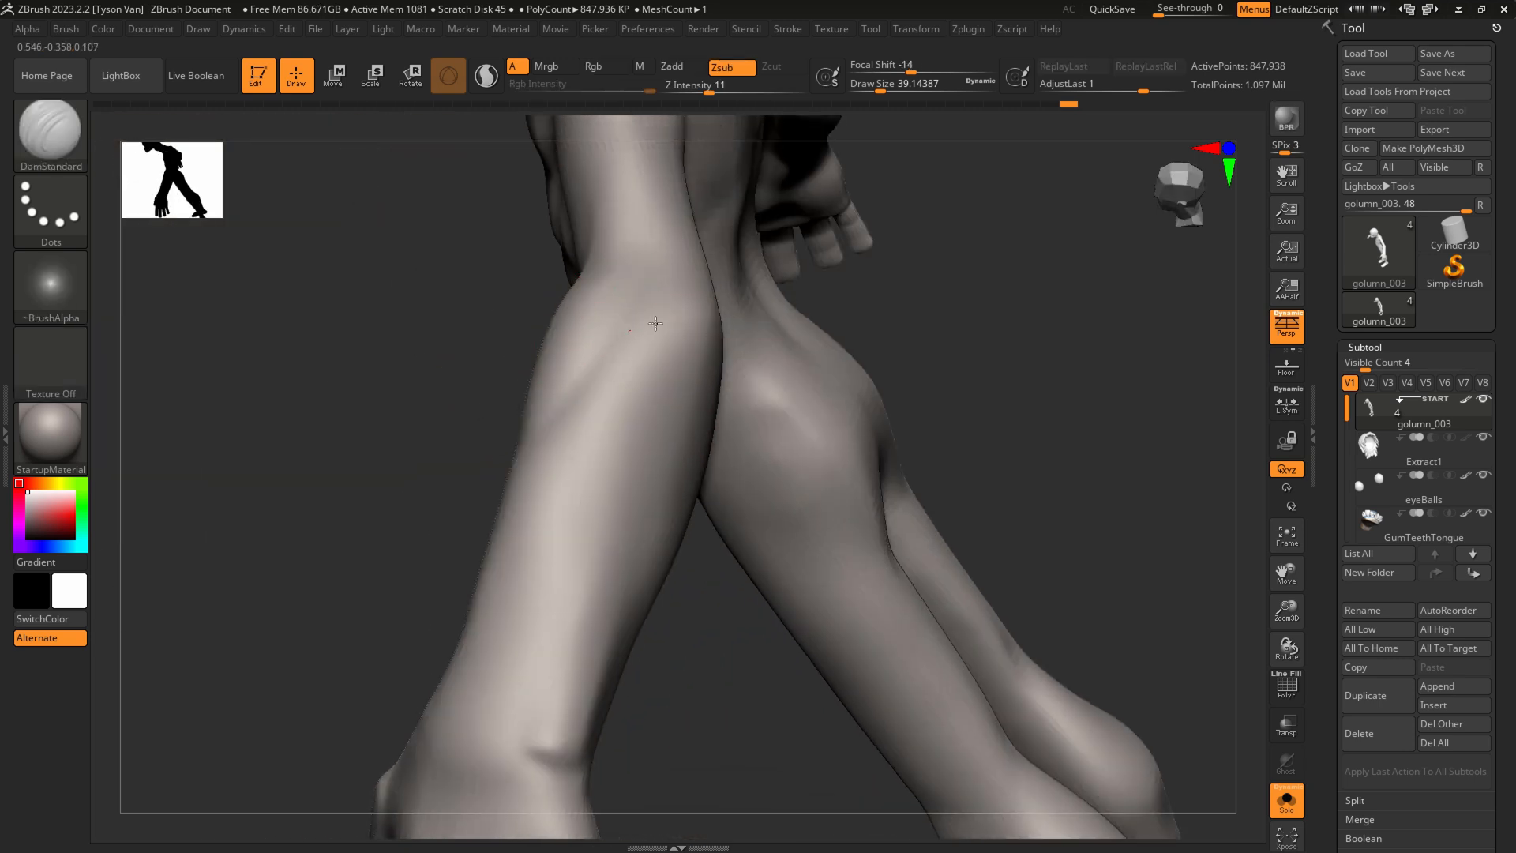
pyautogui.moveTo(642, 325); pyautogui.dragTo(673, 318, button='right')
pyautogui.moveTo(680, 329)
pyautogui.mouseDown()
pyautogui.moveTo(721, 359)
pyautogui.moveTo(701, 311)
pyautogui.moveTo(738, 331)
pyautogui.mouseUp()
pyautogui.press('s')
pyautogui.press('s')
pyautogui.moveTo(651, 379); pyautogui.dragTo(654, 380)
pyautogui.moveTo(653, 382); pyautogui.dragTo(660, 324, button='right')
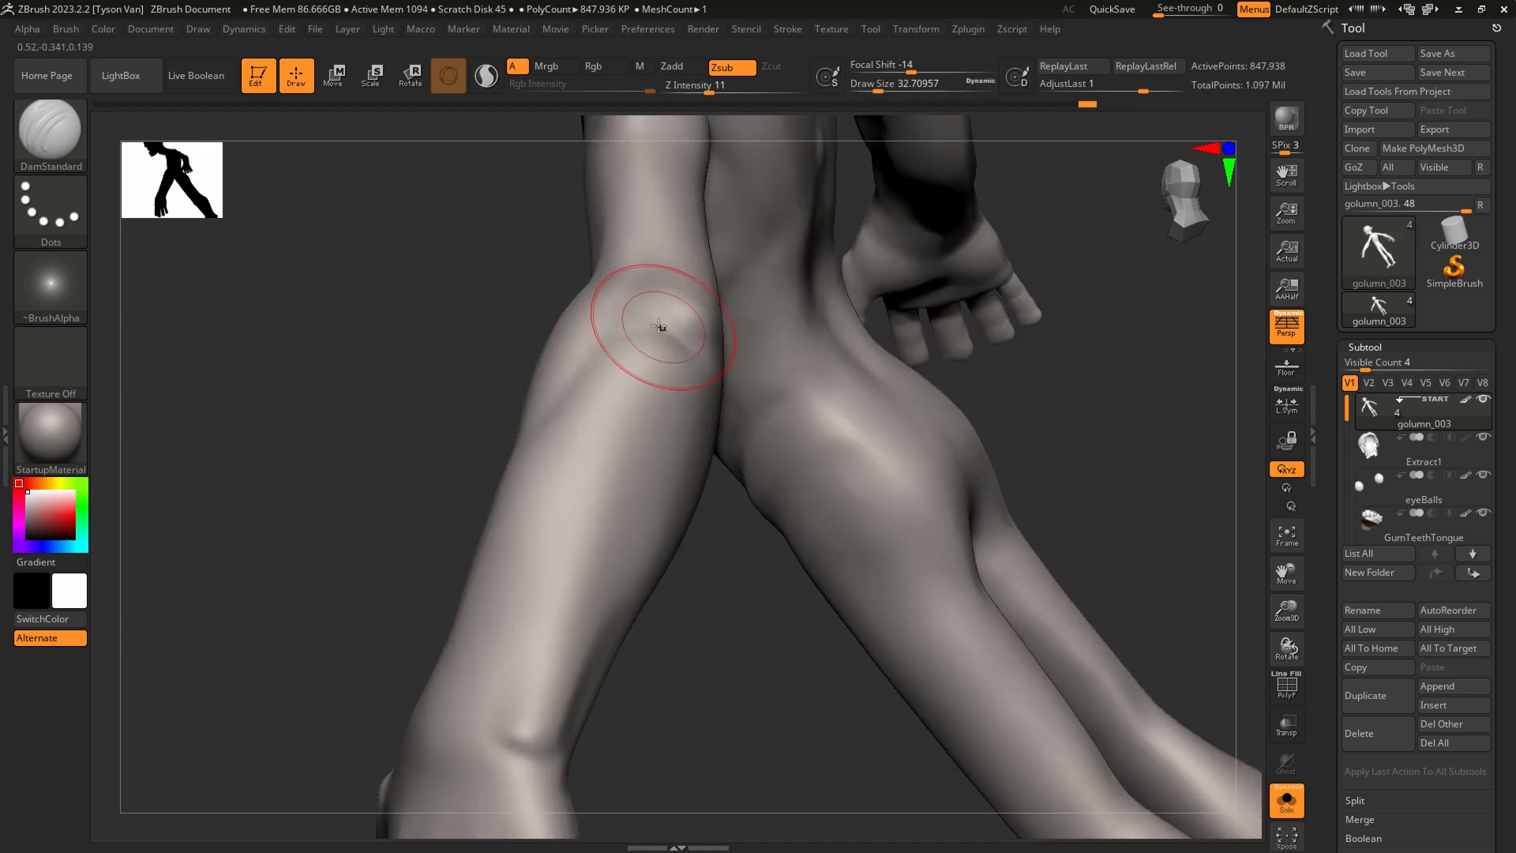
pyautogui.moveTo(663, 330)
pyautogui.mouseDown()
pyautogui.moveTo(556, 588)
pyautogui.moveTo(645, 423)
pyautogui.mouseUp()
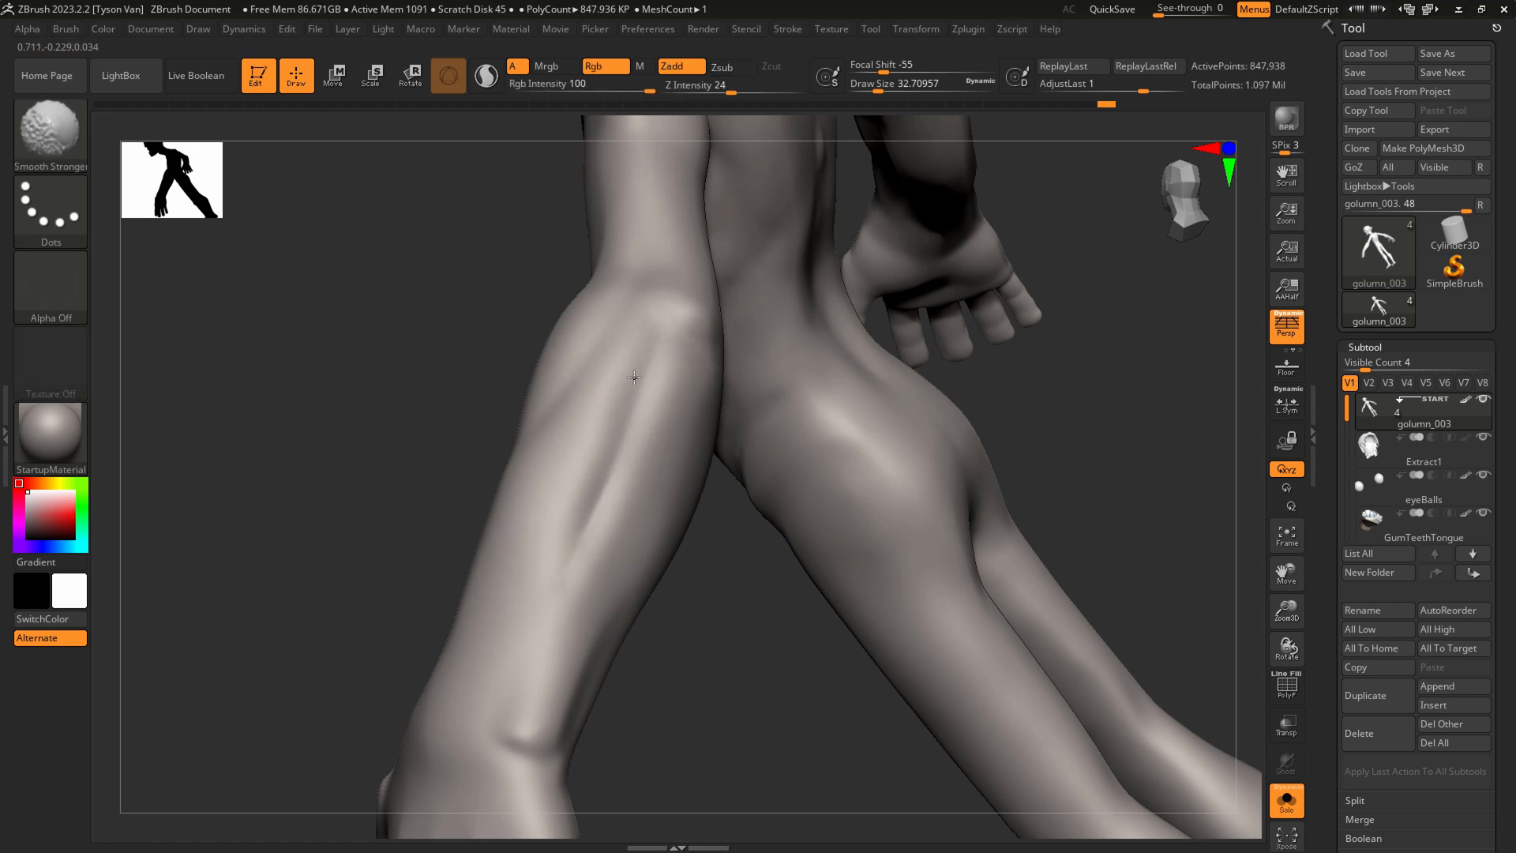
pyautogui.moveTo(627, 585); pyautogui.dragTo(755, 419, button='right')
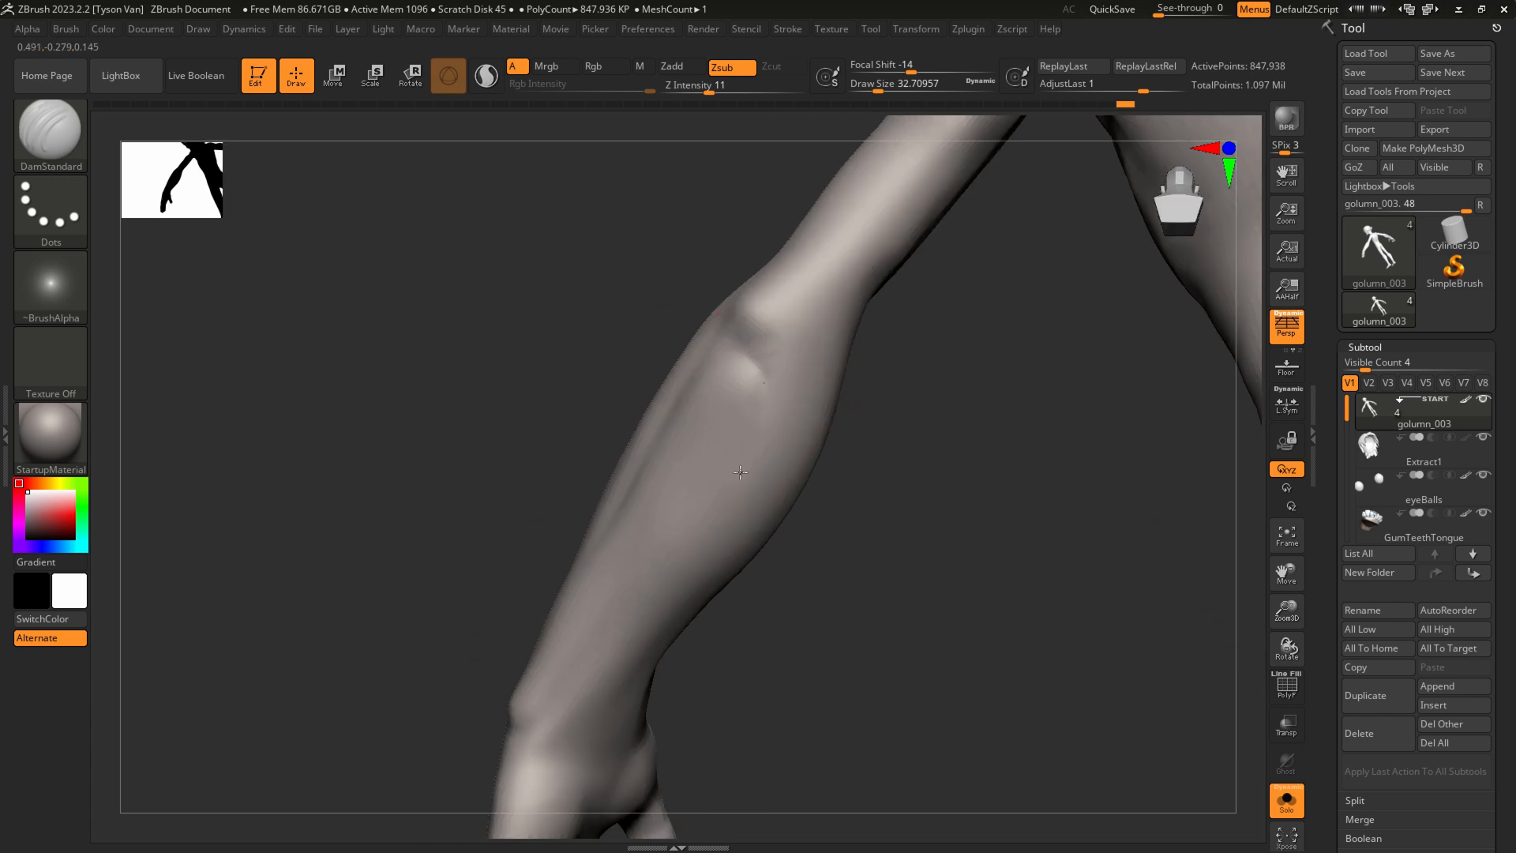
# Define the inner elbow bone with the Standard brush at draw size about 15.6, and smooth above it
pyautogui.moveTo(849, 348); pyautogui.dragTo(829, 325, button='right')
pyautogui.press('b')
pyautogui.press('s')
pyautogui.press('t')
pyautogui.press('s')
pyautogui.moveTo(830, 318); pyautogui.dragTo(822, 316)
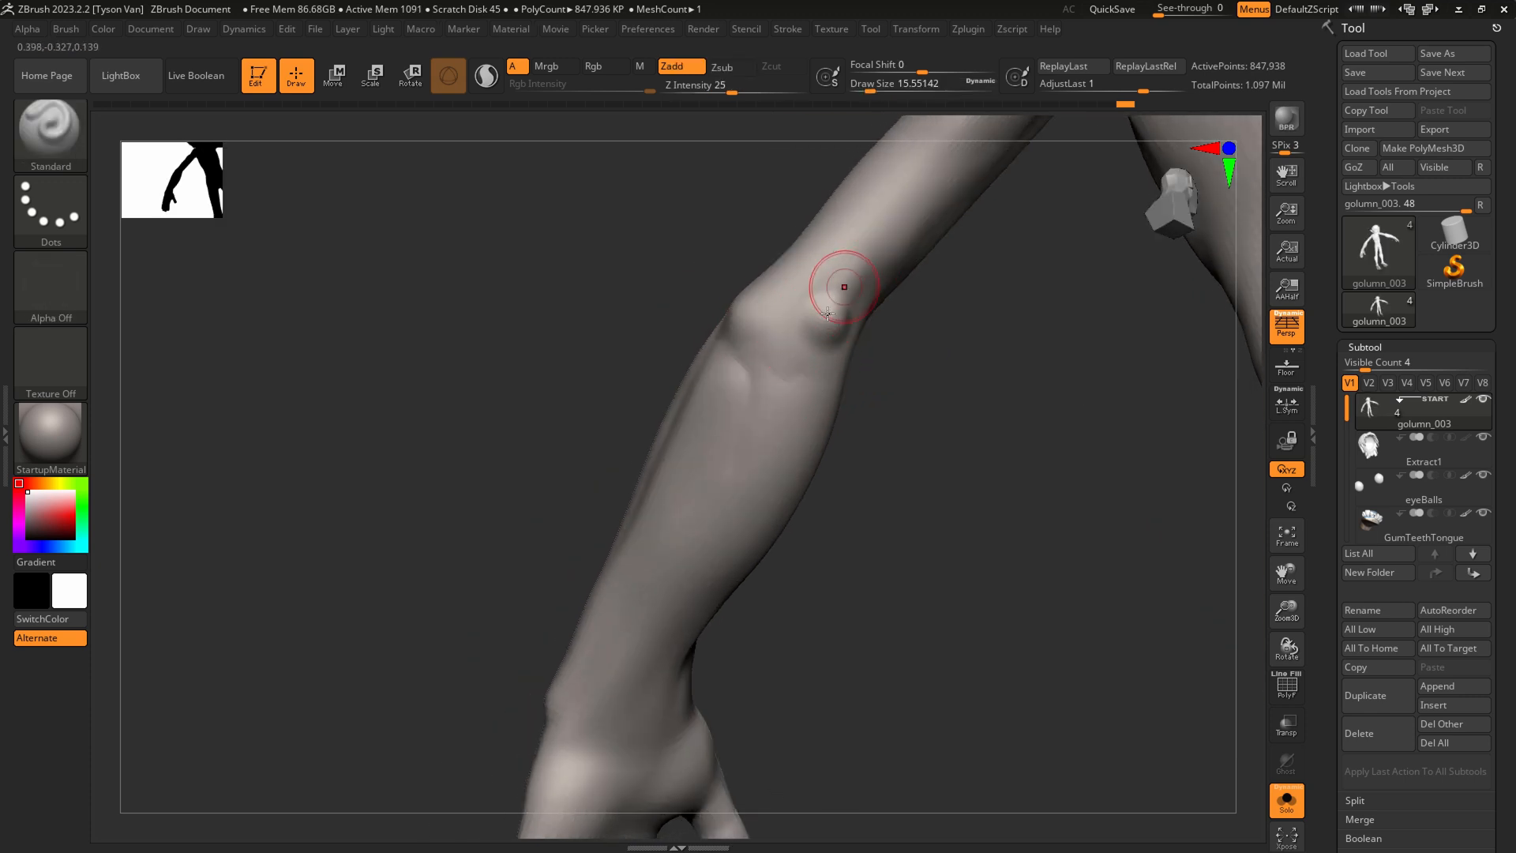
pyautogui.keyDown('shift'); pyautogui.moveTo(847, 294); pyautogui.dragTo(867, 291); pyautogui.keyUp('shift')
# Refine the back of the elbow with the SnakeHook brush at draw size about 15.6, and smooth the surrounding forms
pyautogui.moveTo(879, 319); pyautogui.dragTo(850, 325, button='right')
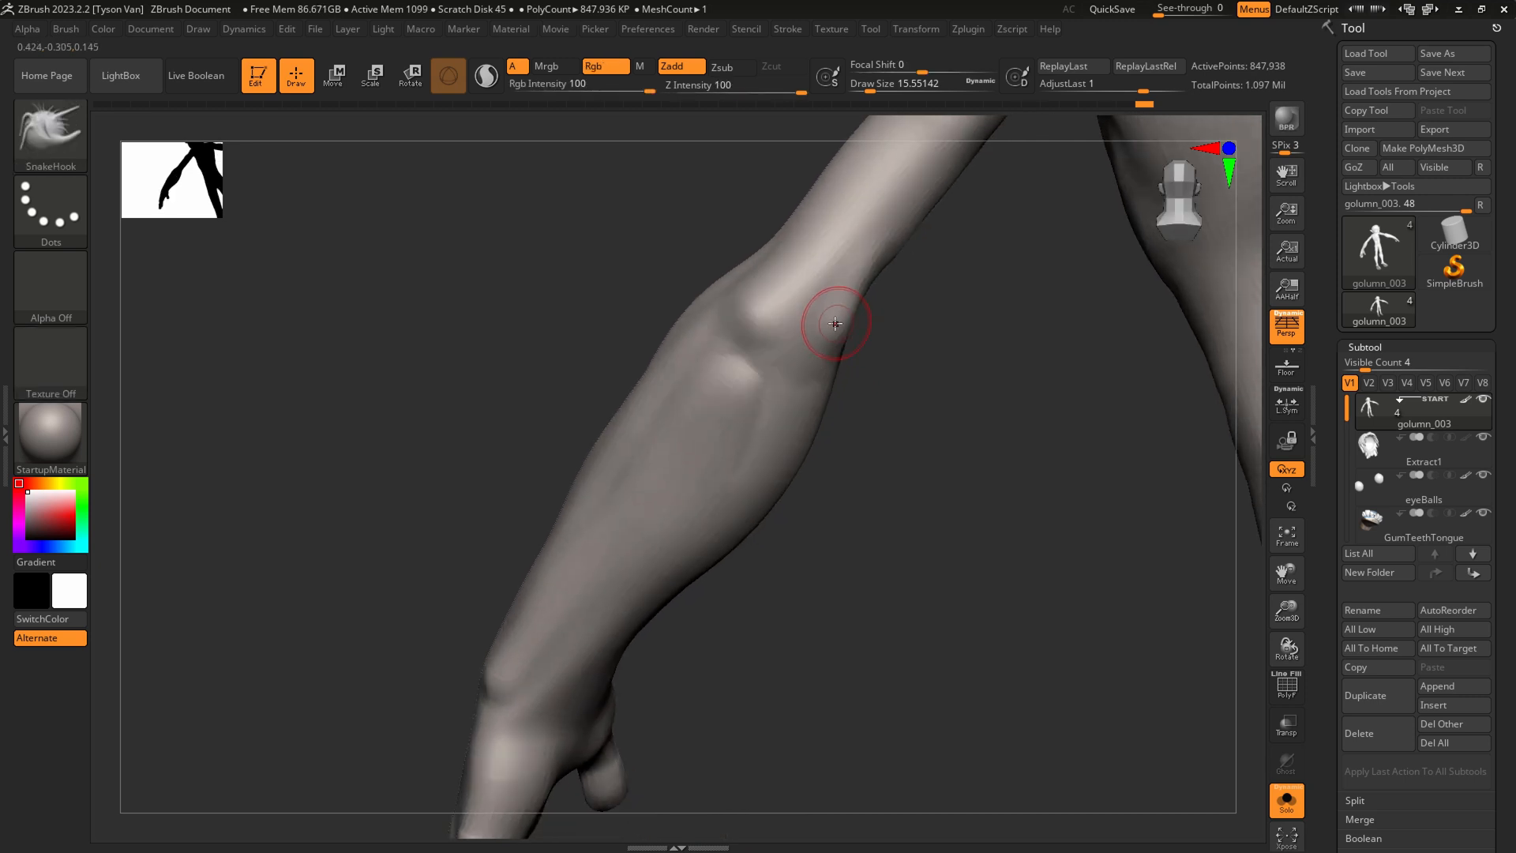
pyautogui.keyDown('shift'); pyautogui.moveTo(836, 322); pyautogui.dragTo(849, 287); pyautogui.keyUp('shift')
pyautogui.moveTo(833, 291); pyautogui.dragTo(795, 371, button='right')
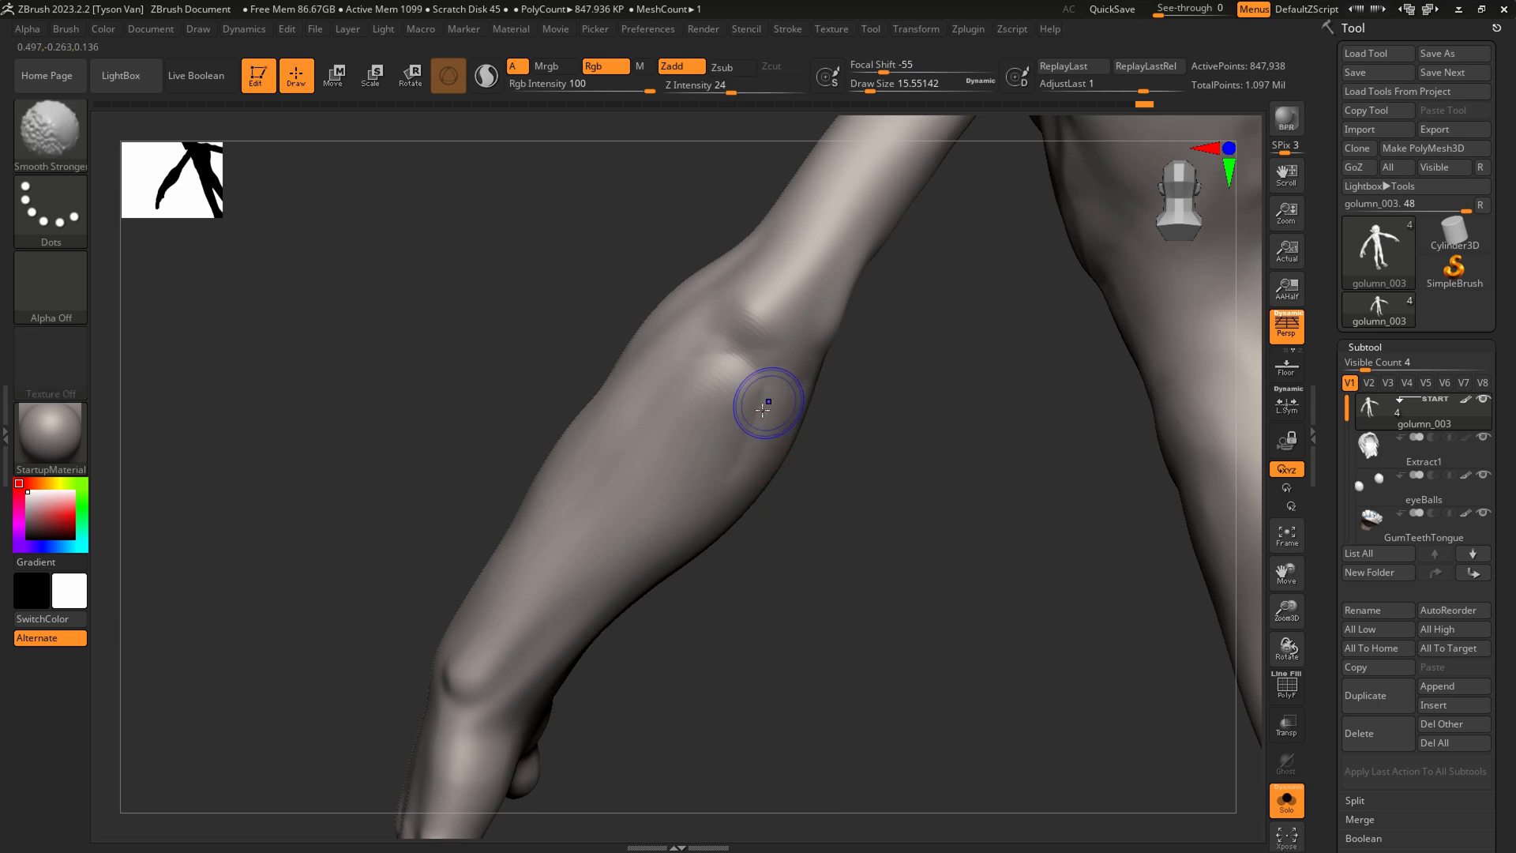
pyautogui.moveTo(779, 440)
pyautogui.mouseDown(button='right')
pyautogui.moveTo(695, 632)
pyautogui.moveTo(645, 578)
pyautogui.mouseUp(button='right')
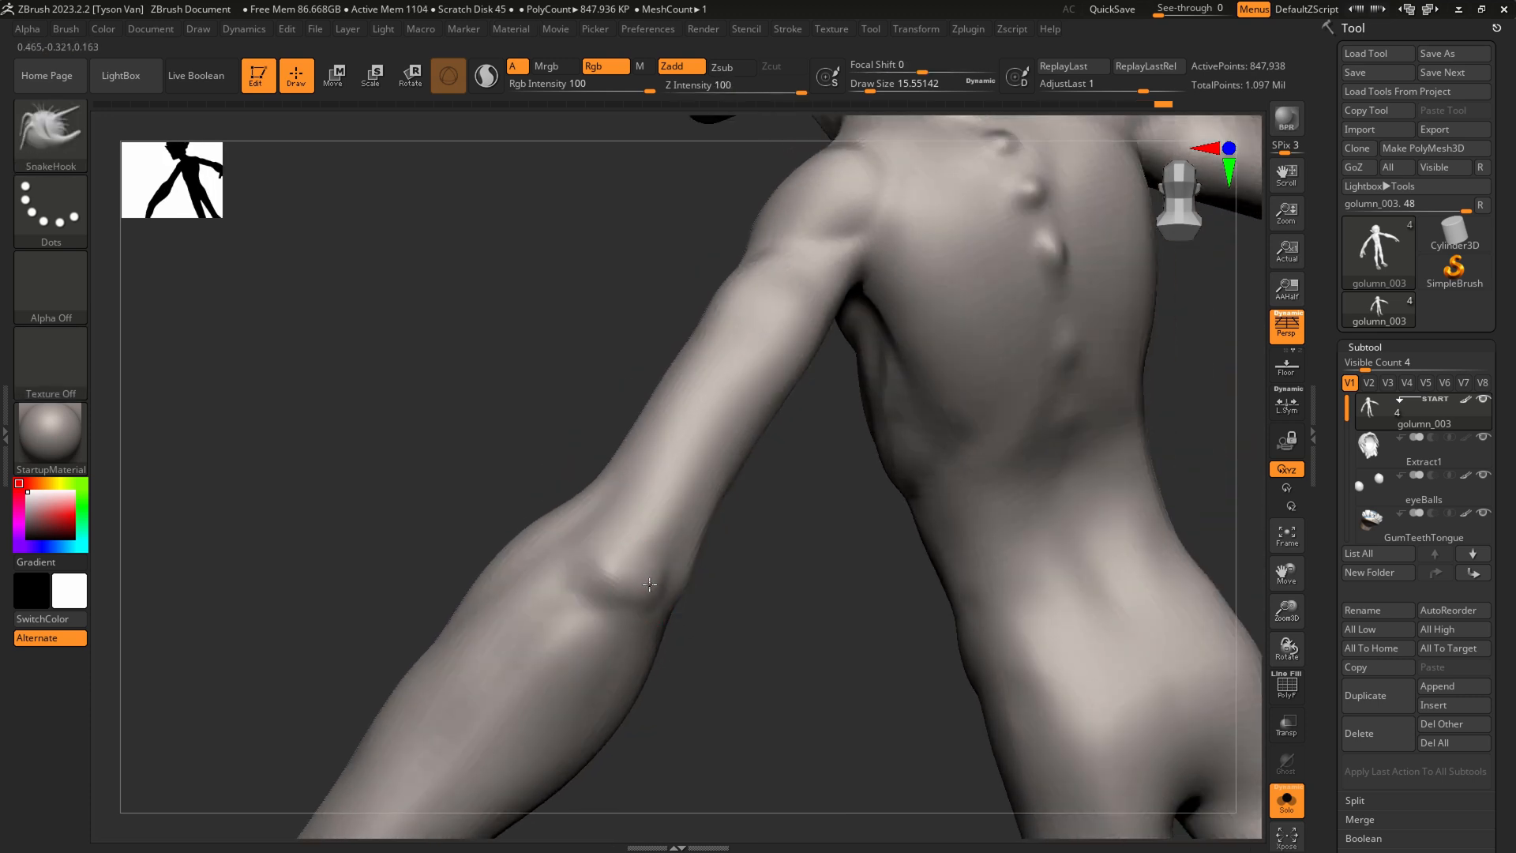
# Refine the inner side of the elbow with the SnakeHook brush, raising the draw size to about 23.3
pyautogui.moveTo(647, 576); pyautogui.dragTo(650, 553)
pyautogui.moveTo(650, 552)
pyautogui.mouseDown(button='right')
pyautogui.moveTo(642, 603)
pyautogui.moveTo(642, 588)
pyautogui.mouseUp(button='right')
pyautogui.press('s')
pyautogui.moveTo(643, 576); pyautogui.dragTo(632, 529)
pyautogui.moveTo(633, 529); pyautogui.dragTo(627, 539, button='right')
# Carve muscle grooves along the back of the upper arm with DamStandard at draw size about 23.3 and Z Intensity 11, and smooth them
pyautogui.press('b')
pyautogui.press('d')
pyautogui.press('s')
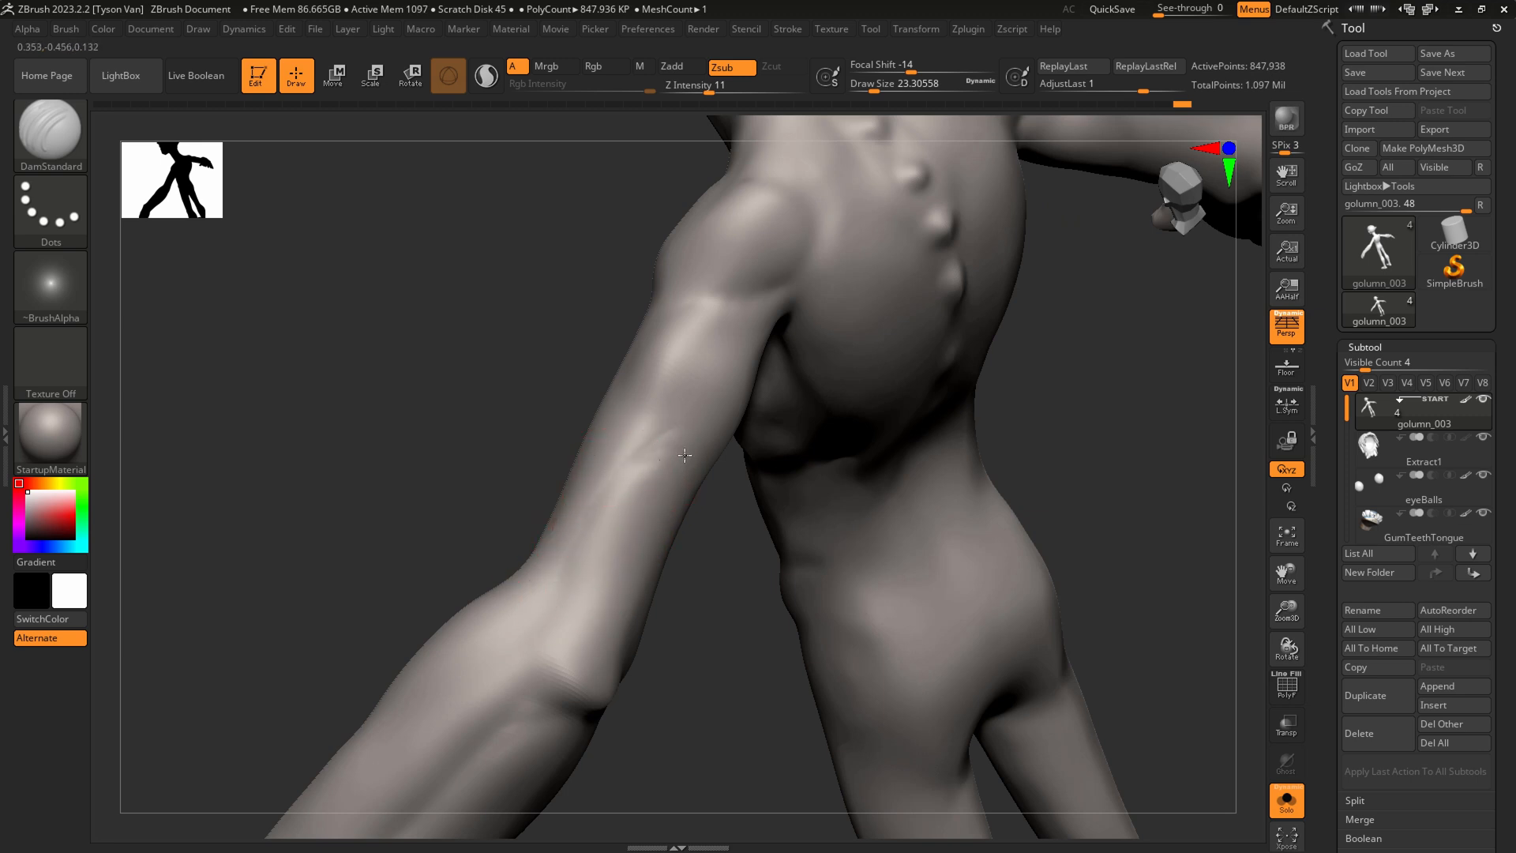
pyautogui.press('shift')
pyautogui.moveTo(657, 531)
pyautogui.mouseDown(button='right')
pyautogui.moveTo(731, 448)
pyautogui.moveTo(695, 425)
pyautogui.moveTo(701, 467)
pyautogui.moveTo(717, 466)
pyautogui.moveTo(700, 598)
pyautogui.moveTo(715, 564)
pyautogui.mouseUp(button='right')
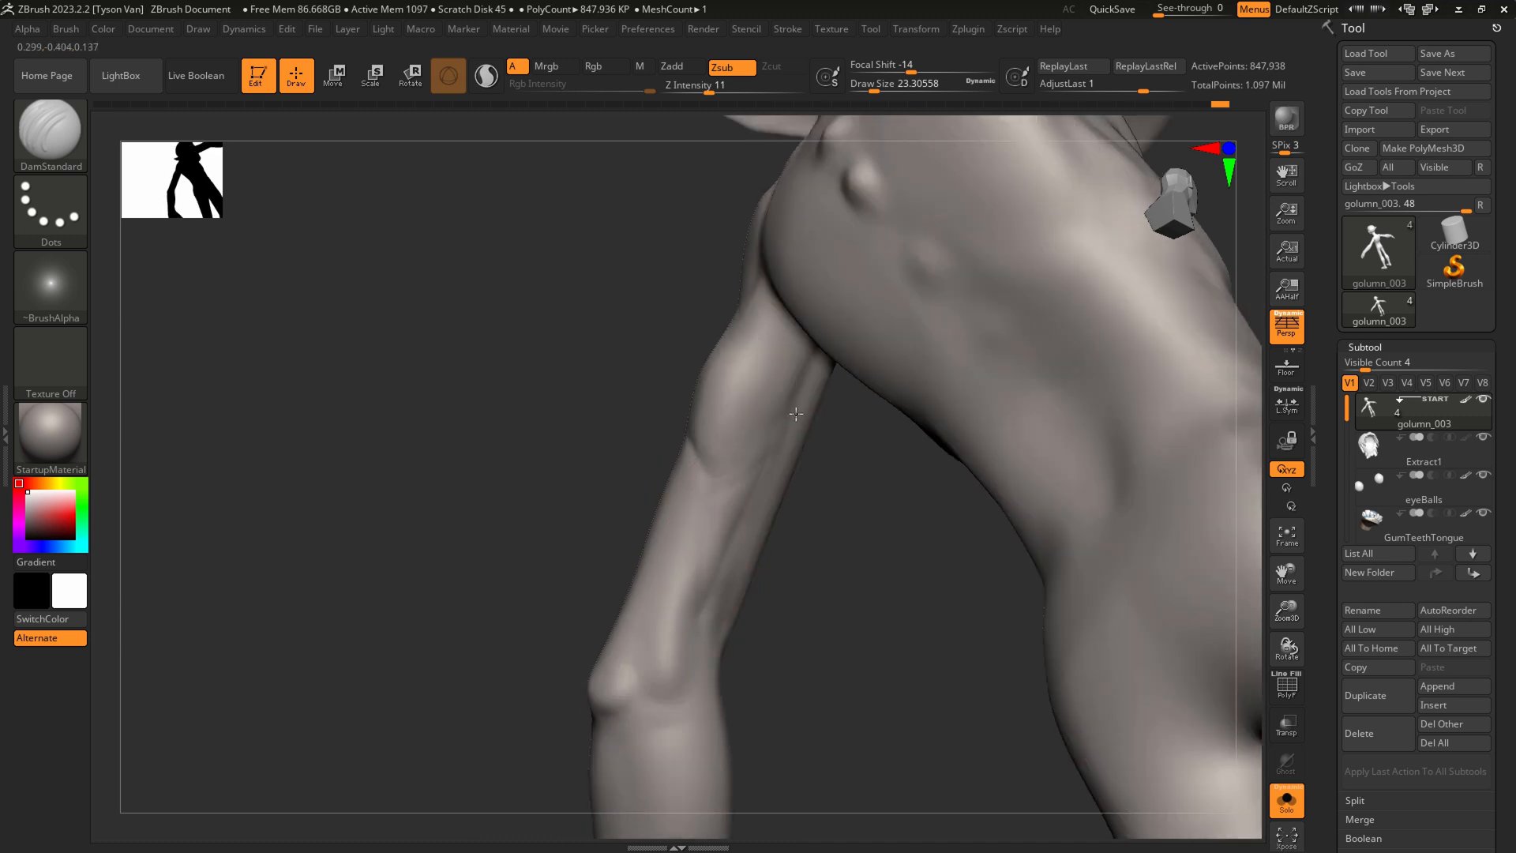
pyautogui.press('shift')
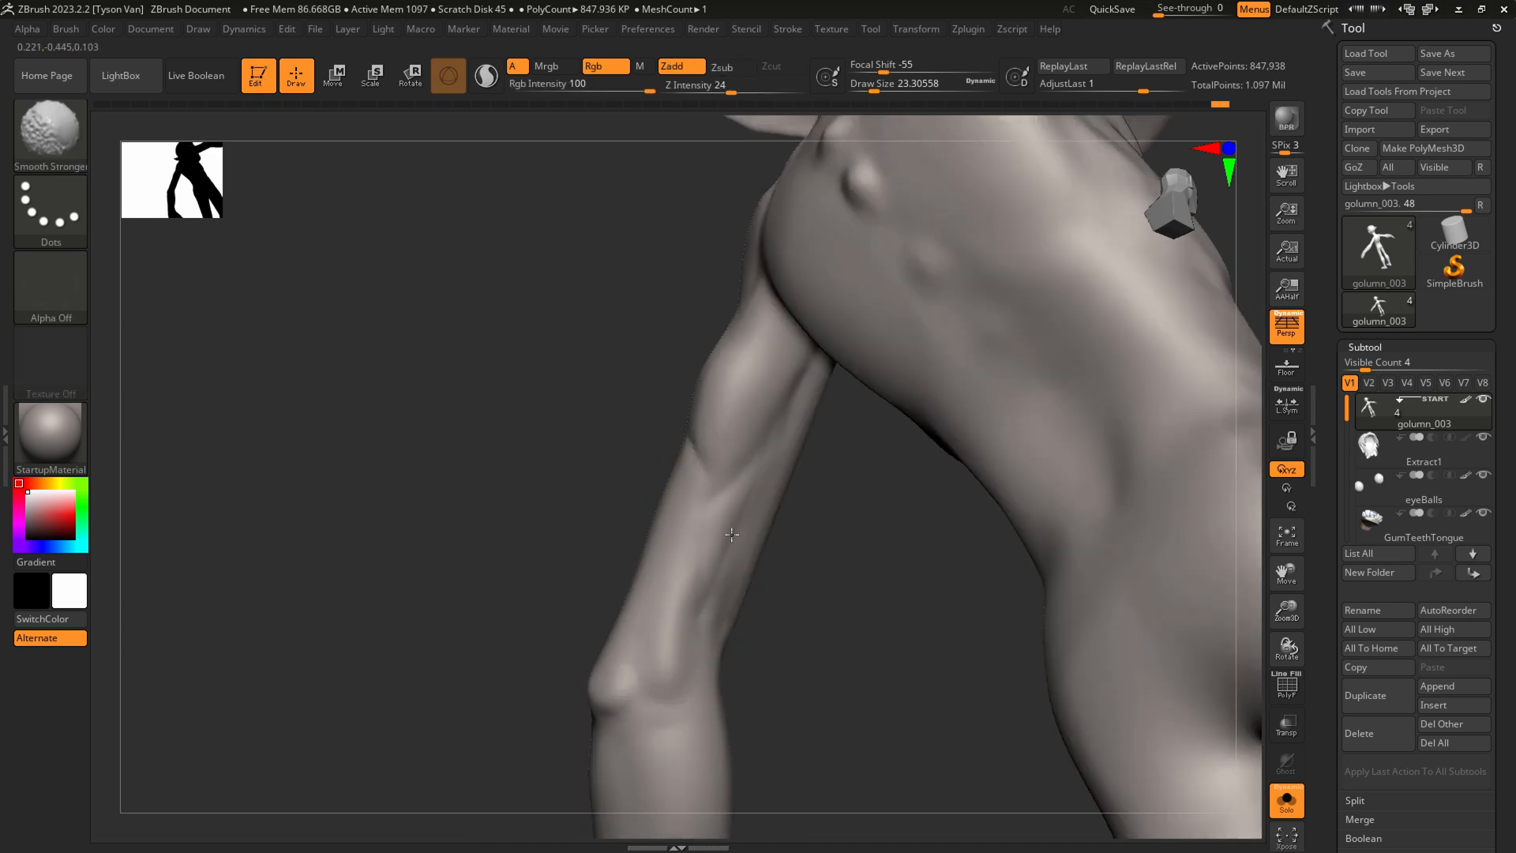
pyautogui.keyDown('shift'); pyautogui.moveTo(729, 535); pyautogui.dragTo(733, 613); pyautogui.keyUp('shift')
pyautogui.moveTo(717, 643)
pyautogui.mouseDown(button='right')
pyautogui.moveTo(701, 628)
pyautogui.moveTo(677, 735)
pyautogui.mouseUp(button='right')
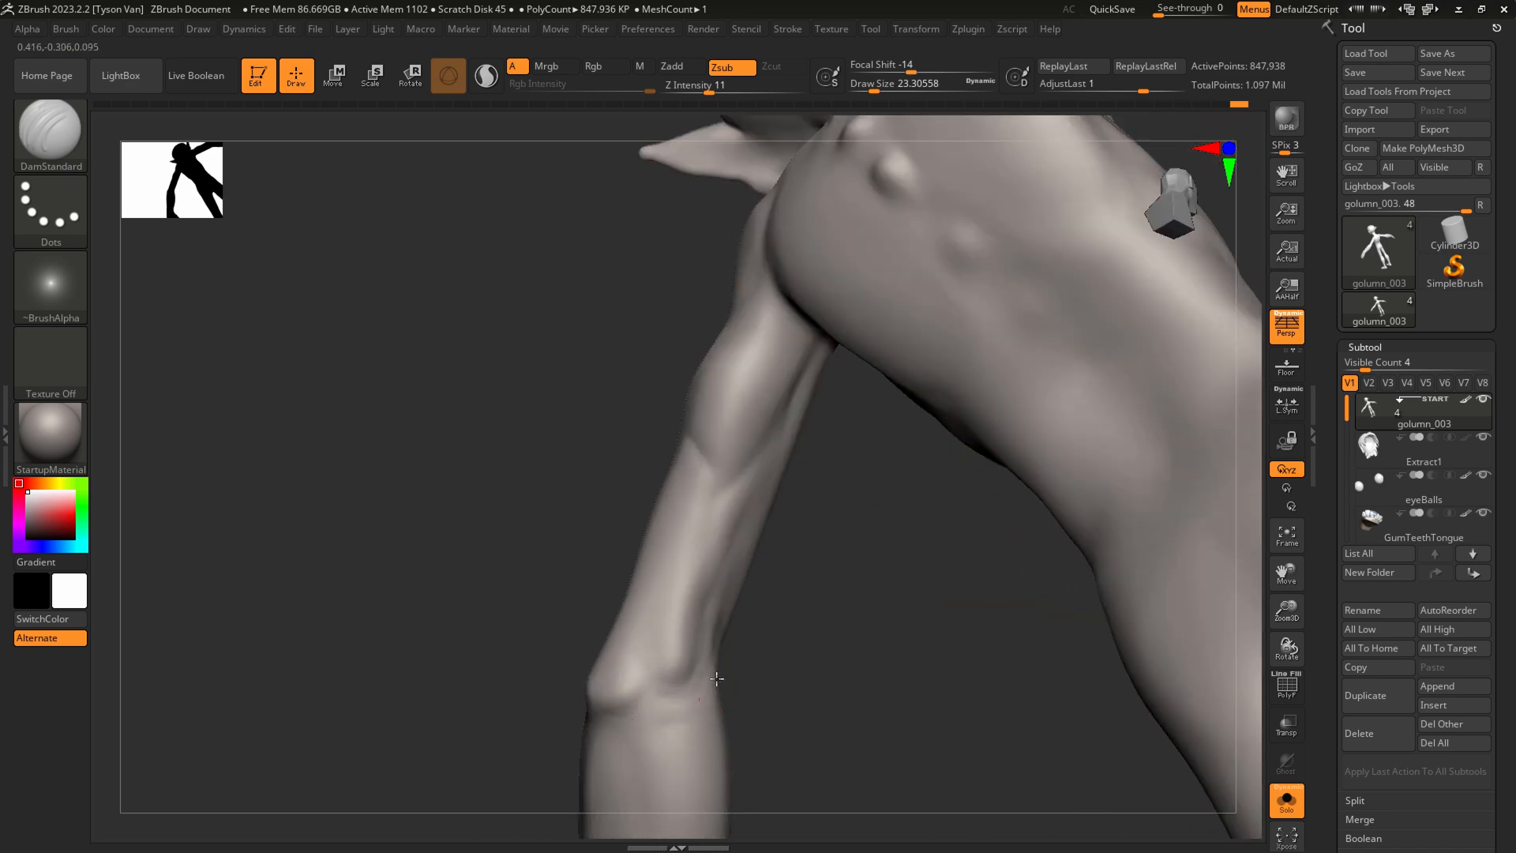
# Carve a broad groove down the front of the upper arm with DamStandard at draw size about 34.8
pyautogui.moveTo(709, 681)
pyautogui.mouseDown(button='right')
pyautogui.moveTo(616, 721)
pyautogui.moveTo(737, 636)
pyautogui.moveTo(807, 627)
pyautogui.moveTo(742, 643)
pyautogui.moveTo(752, 630)
pyautogui.mouseUp(button='right')
pyautogui.moveTo(750, 540)
pyautogui.mouseDown(button='right')
pyautogui.moveTo(760, 516)
pyautogui.moveTo(732, 451)
pyautogui.mouseUp(button='right')
pyautogui.moveTo(692, 389); pyautogui.dragTo(680, 365, button='right')
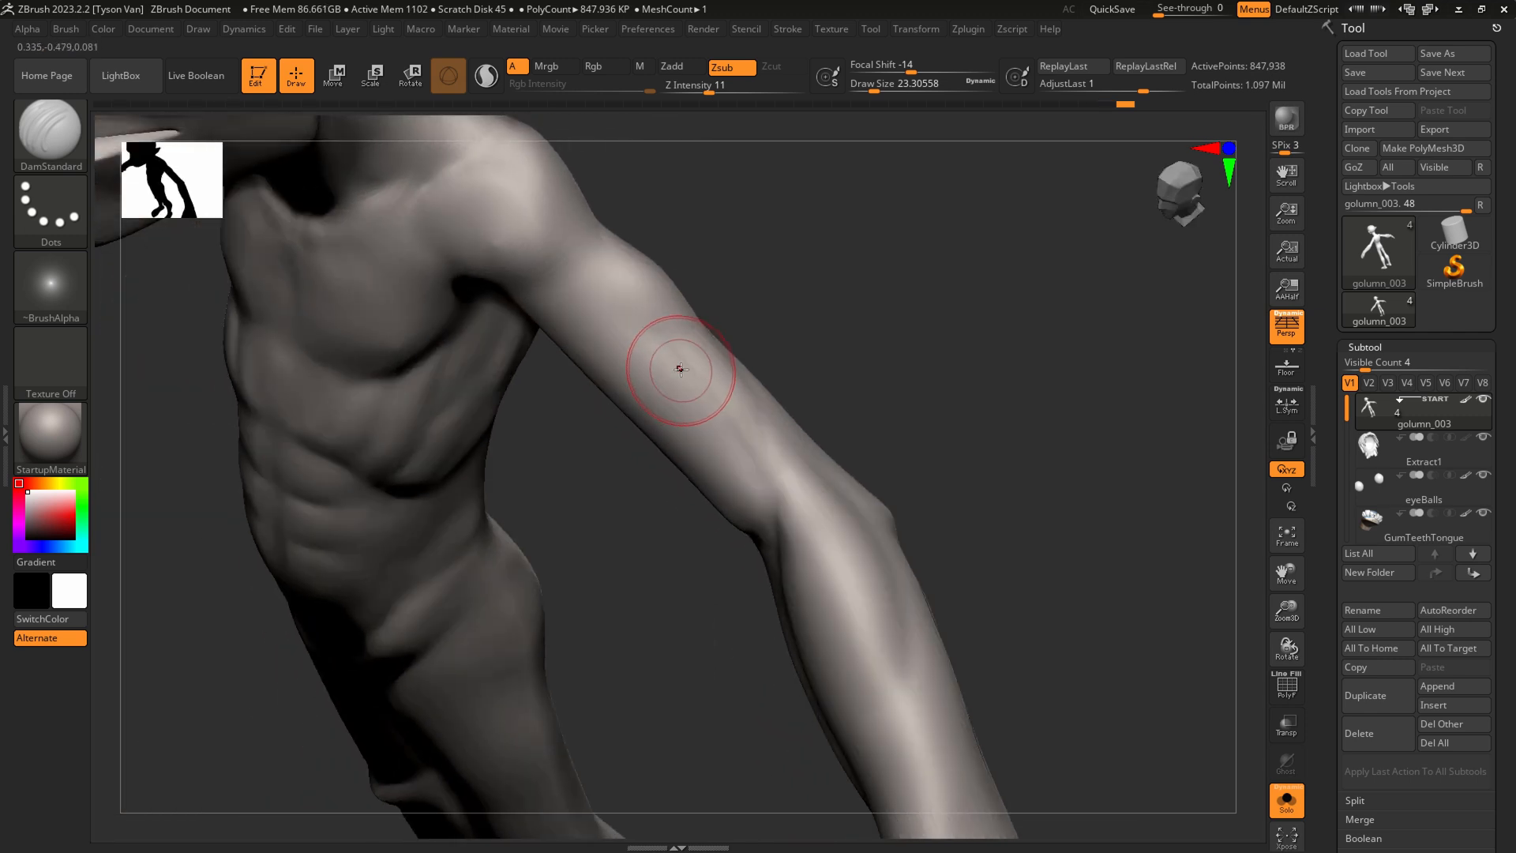
pyautogui.press('s')
pyautogui.moveTo(680, 366); pyautogui.dragTo(685, 365)
pyautogui.moveTo(644, 296); pyautogui.dragTo(688, 384)
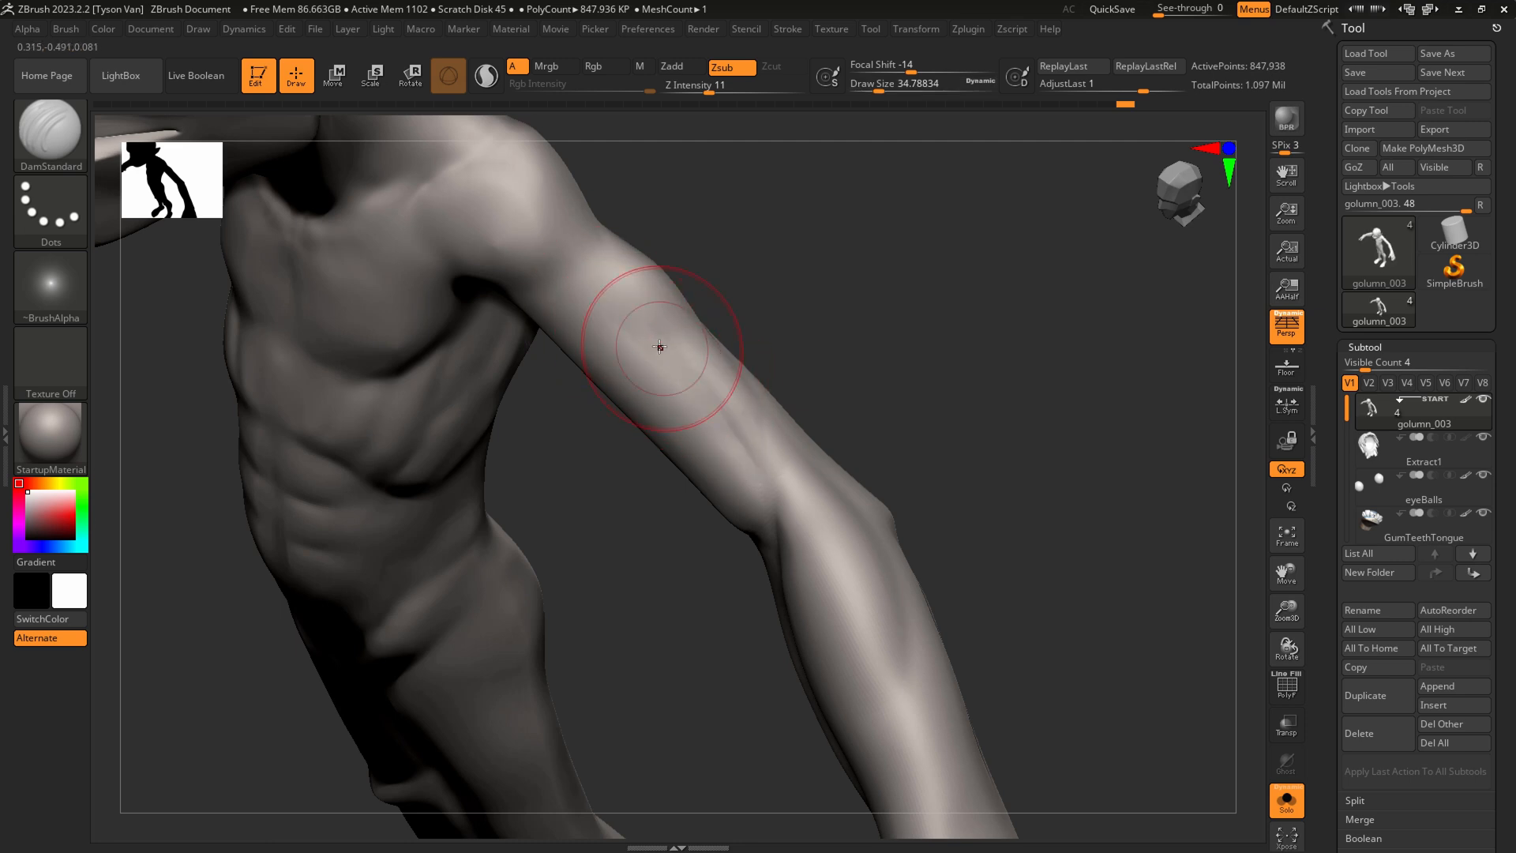
# Extend the upper-arm groove toward the elbow crease with DamStandard at draw size about 26.9, and smooth it
pyautogui.press('s')
pyautogui.moveTo(765, 455); pyautogui.dragTo(751, 431)
pyautogui.moveTo(686, 369); pyautogui.dragTo(781, 452)
pyautogui.moveTo(790, 456)
pyautogui.mouseDown(button='right')
pyautogui.moveTo(745, 450)
pyautogui.moveTo(762, 433)
pyautogui.mouseUp(button='right')
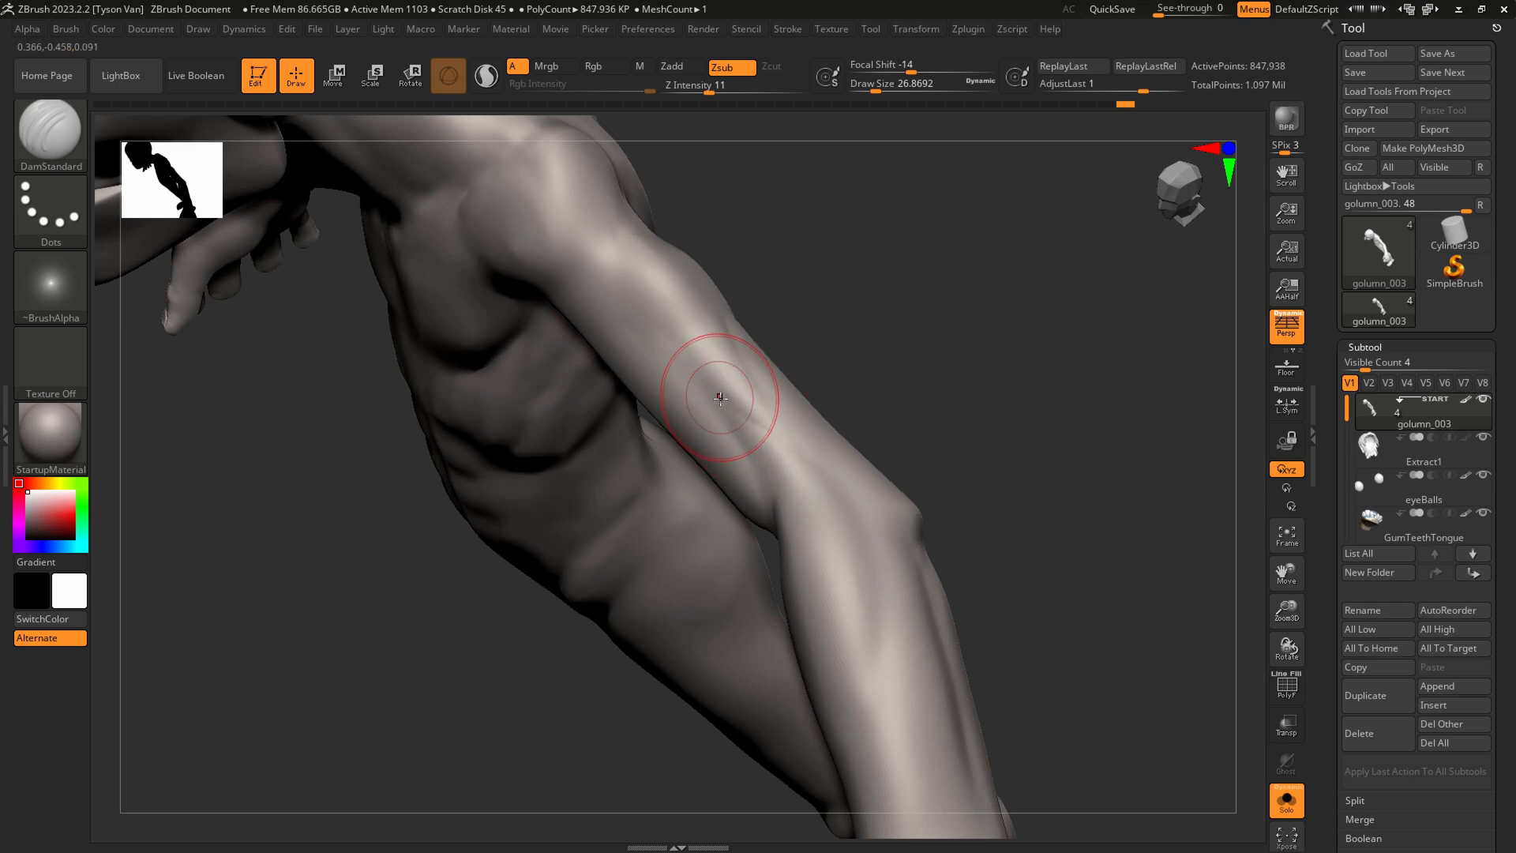
pyautogui.press('shift')
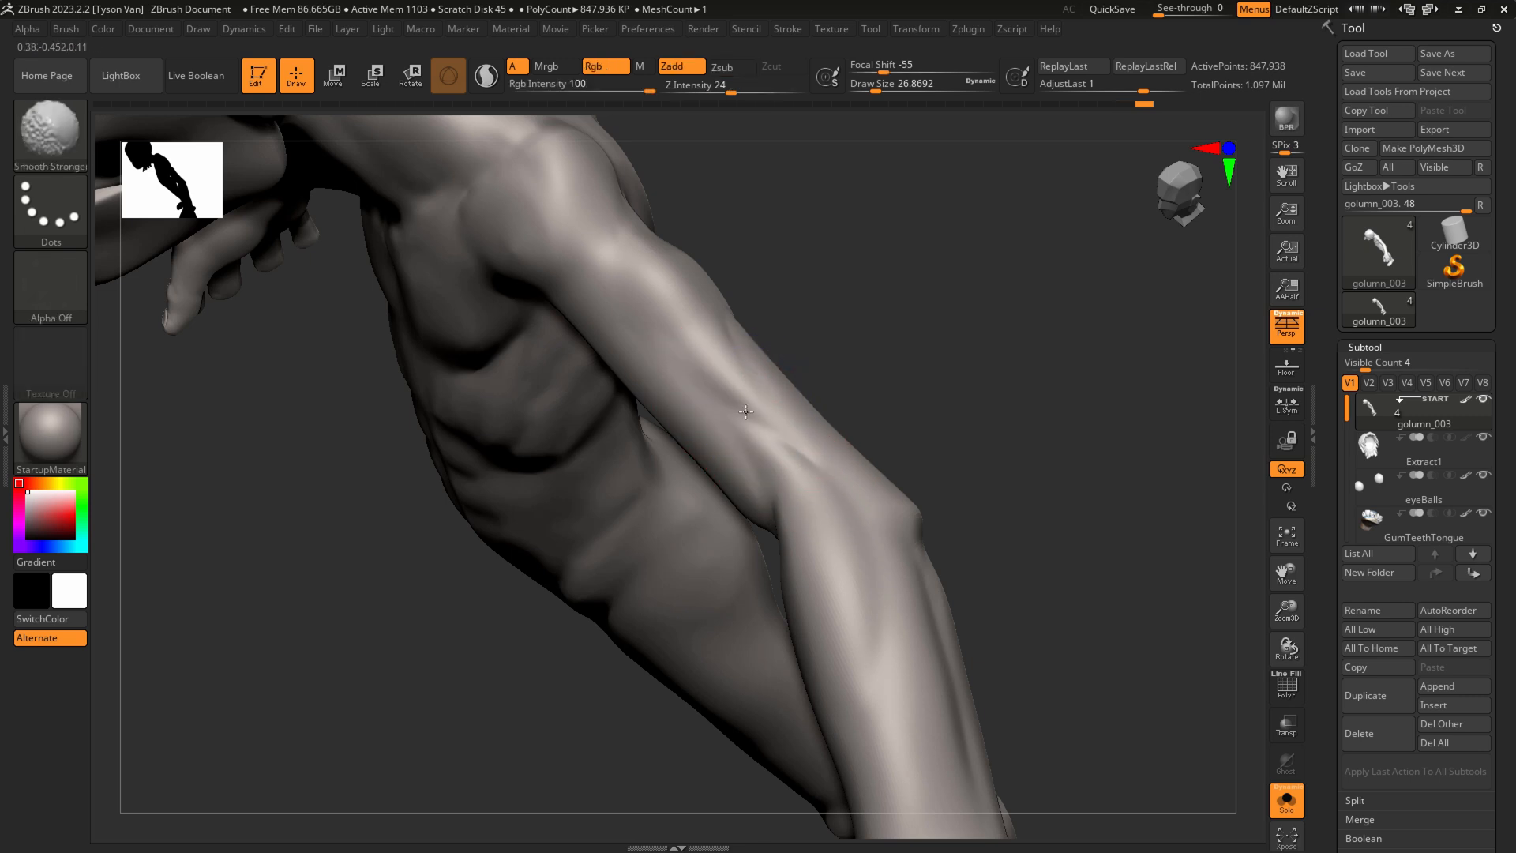
pyautogui.moveTo(735, 417); pyautogui.dragTo(578, 256, button='right')
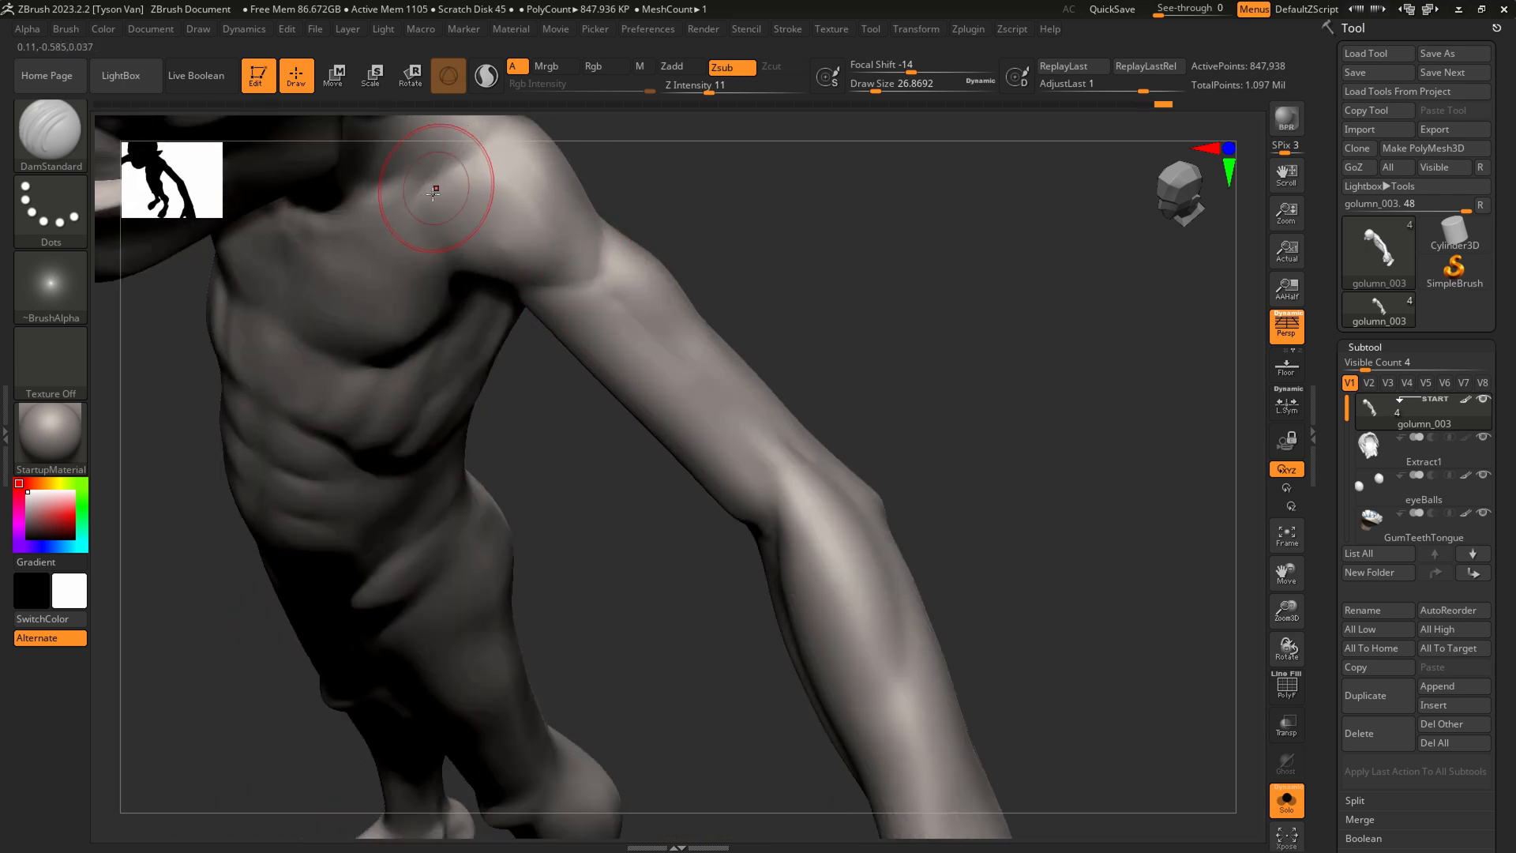
# Carve the crease beneath the outer collarbone and the edge of the front deltoid with DamStandard, reducing the draw size to about 18.5
pyautogui.moveTo(500, 178); pyautogui.dragTo(491, 298, button='right')
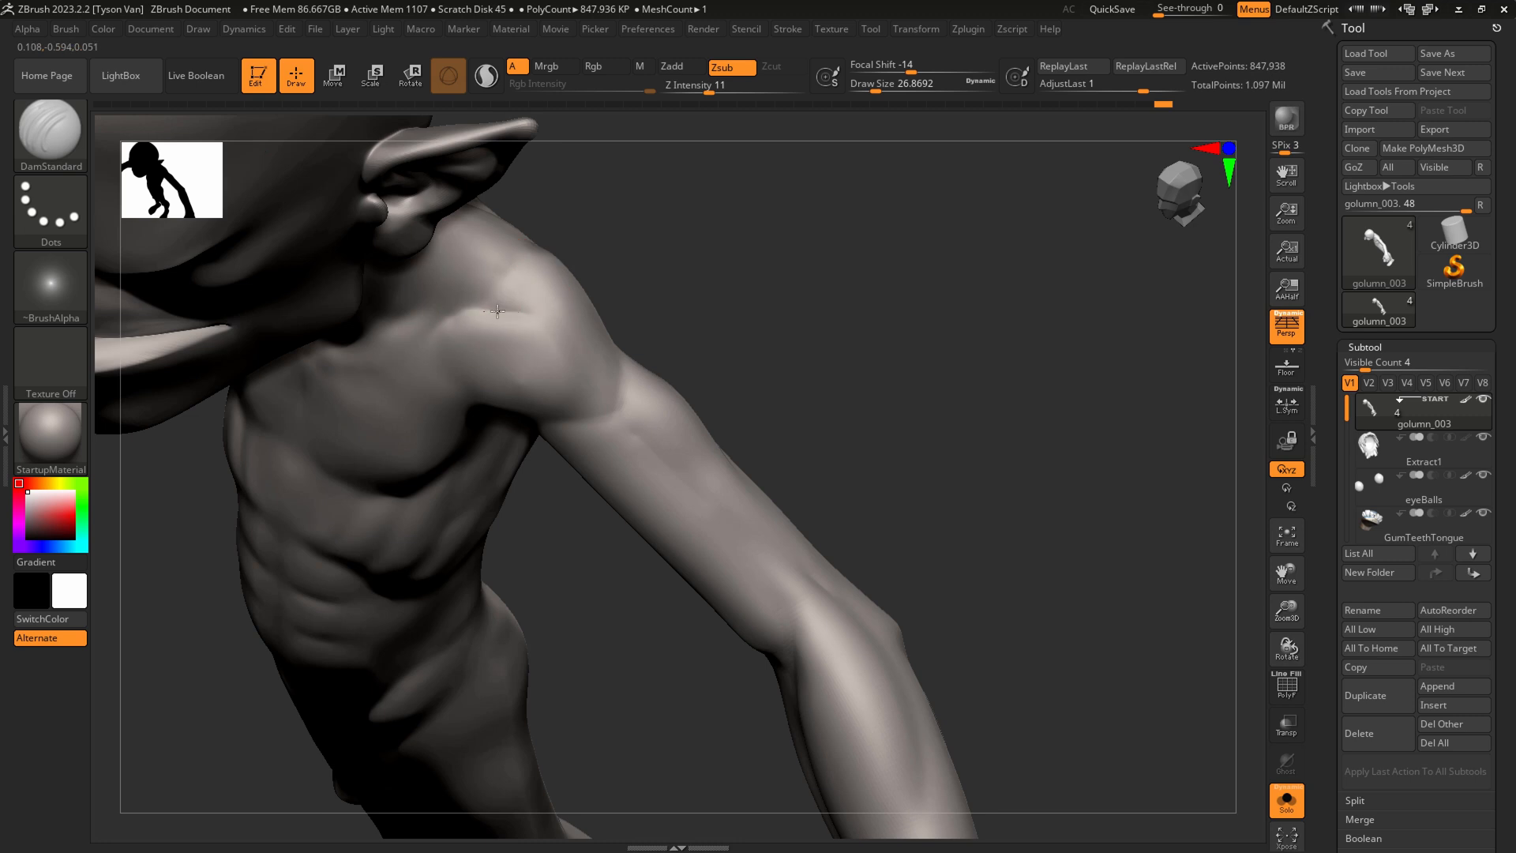
pyautogui.moveTo(515, 259); pyautogui.dragTo(467, 307)
pyautogui.moveTo(467, 345); pyautogui.dragTo(443, 356, button='right')
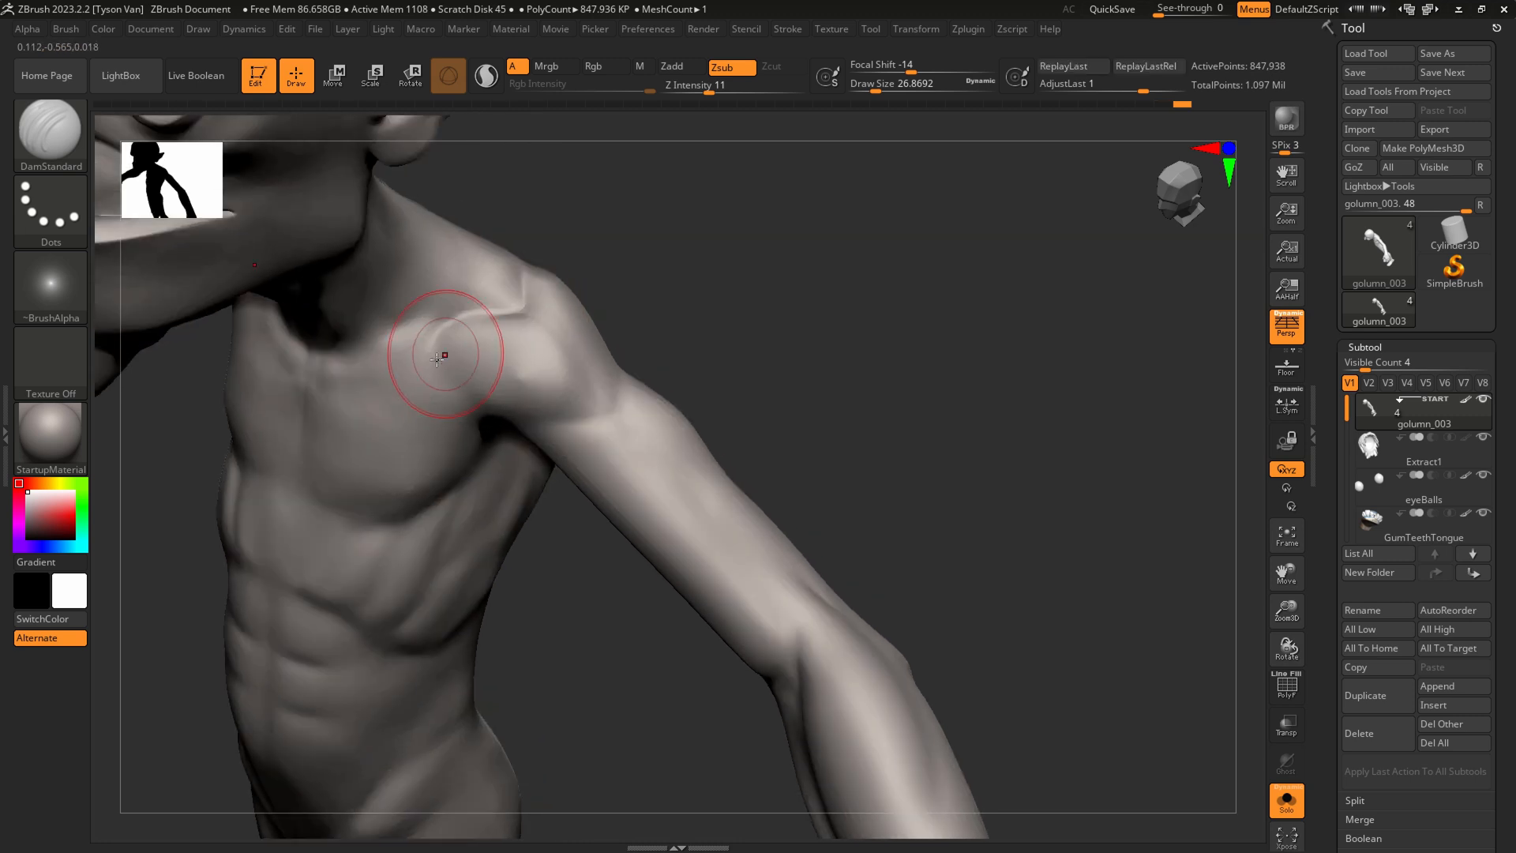
pyautogui.moveTo(551, 393); pyautogui.dragTo(505, 399, button='right')
pyautogui.moveTo(582, 427); pyautogui.dragTo(542, 376)
pyautogui.moveTo(529, 422); pyautogui.dragTo(613, 416, button='right')
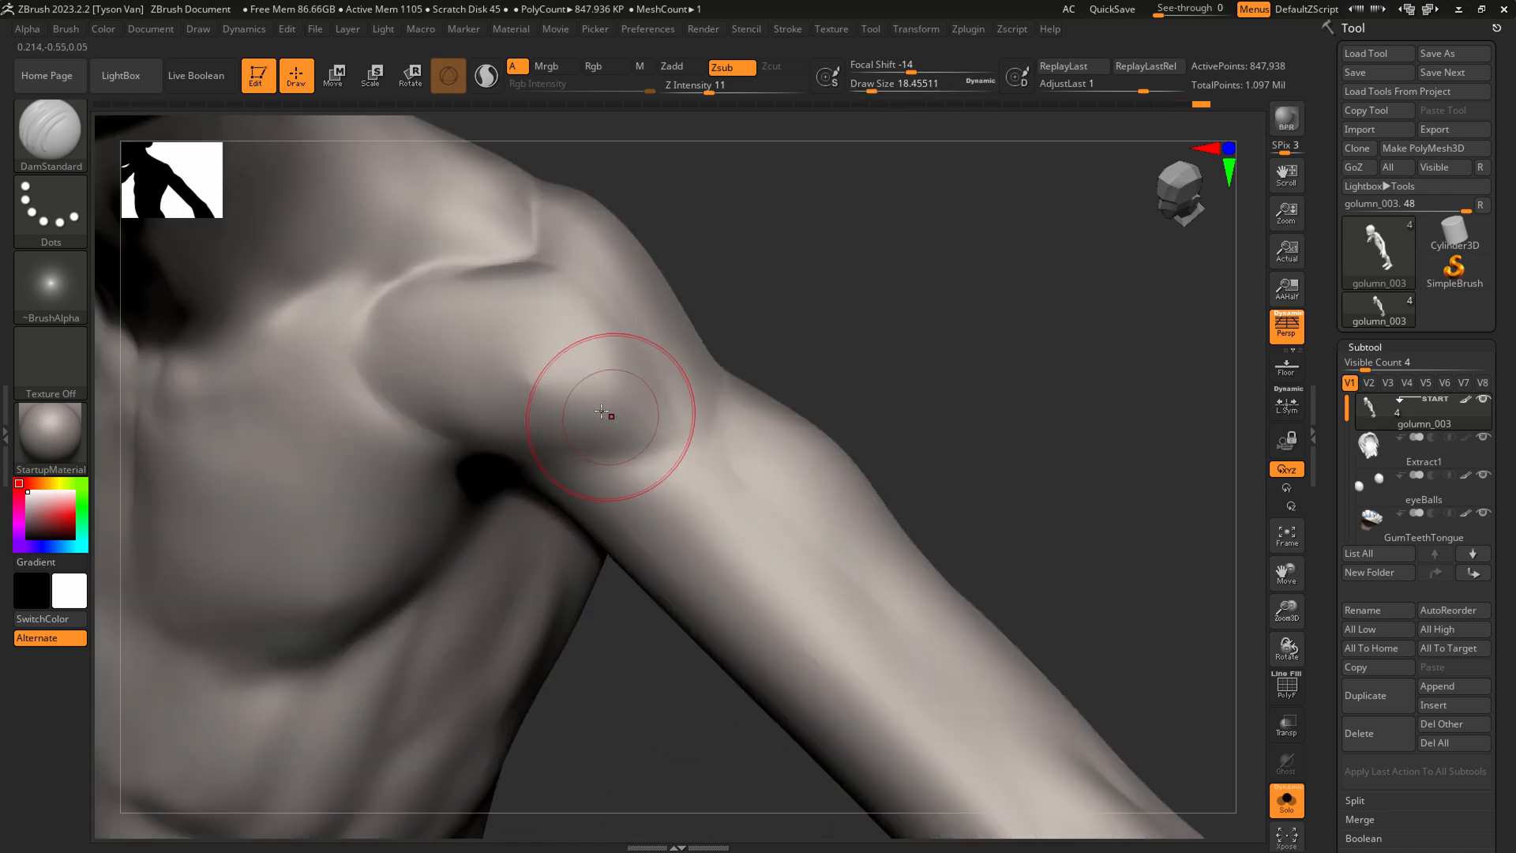
# Set the draw size to about 12.9 and smooth the surface of the front deltoid
pyautogui.press('s')
pyautogui.click(508, 348)
pyautogui.moveTo(535, 371)
pyautogui.keyDown('shift'); pyautogui.mouseDown()
pyautogui.moveTo(525, 349)
pyautogui.moveTo(506, 357)
pyautogui.mouseUp(); pyautogui.keyUp('shift')
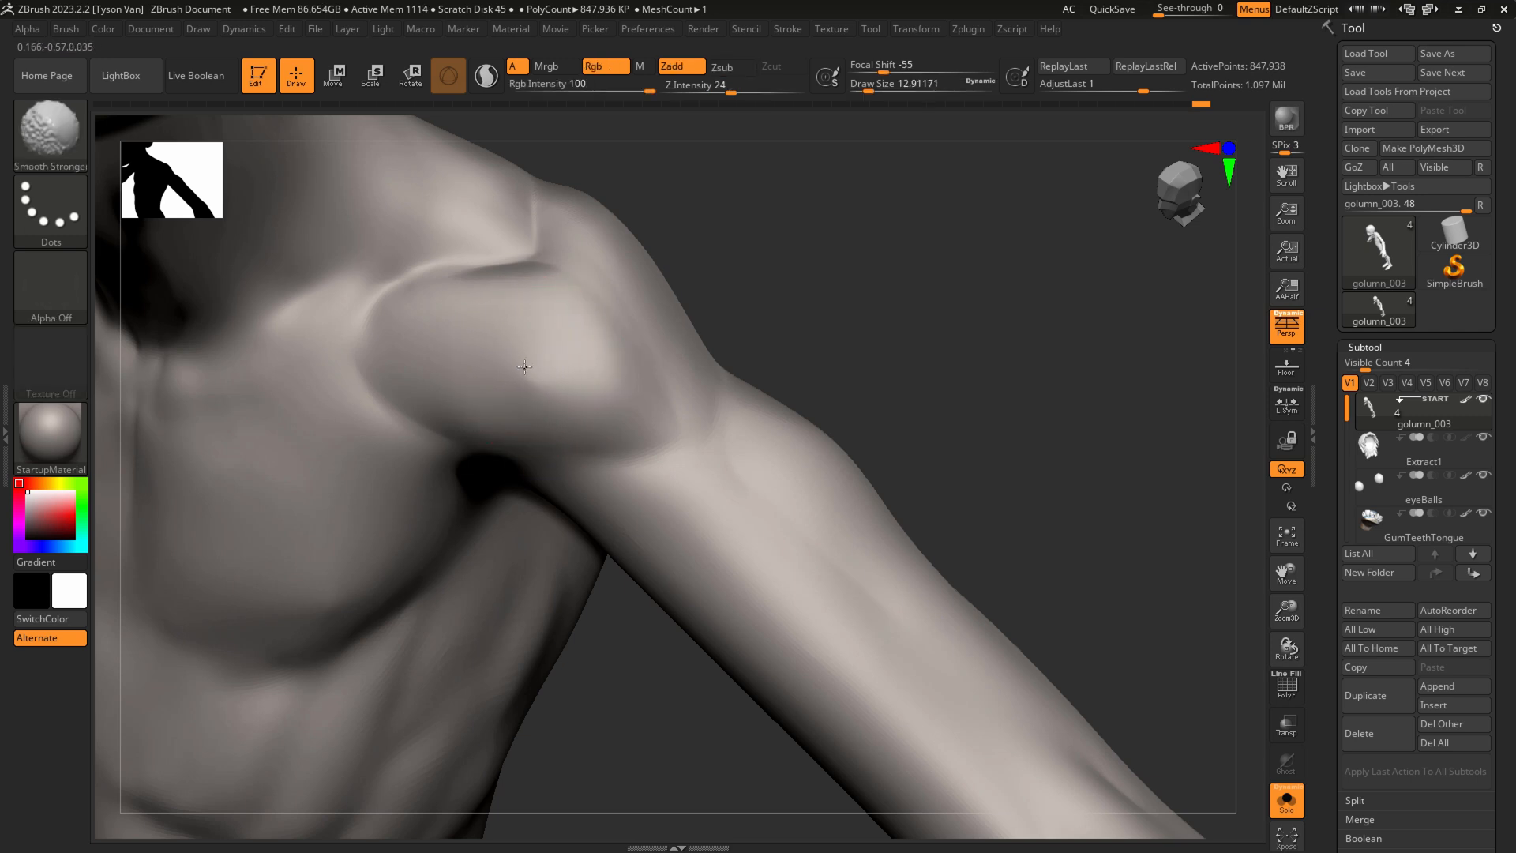
pyautogui.keyDown('ctrl'); pyautogui.moveTo(557, 381); pyautogui.dragTo(559, 362, button='right'); pyautogui.keyUp('ctrl')
pyautogui.keyDown('shift'); pyautogui.moveTo(495, 345); pyautogui.dragTo(512, 374); pyautogui.keyUp('shift')
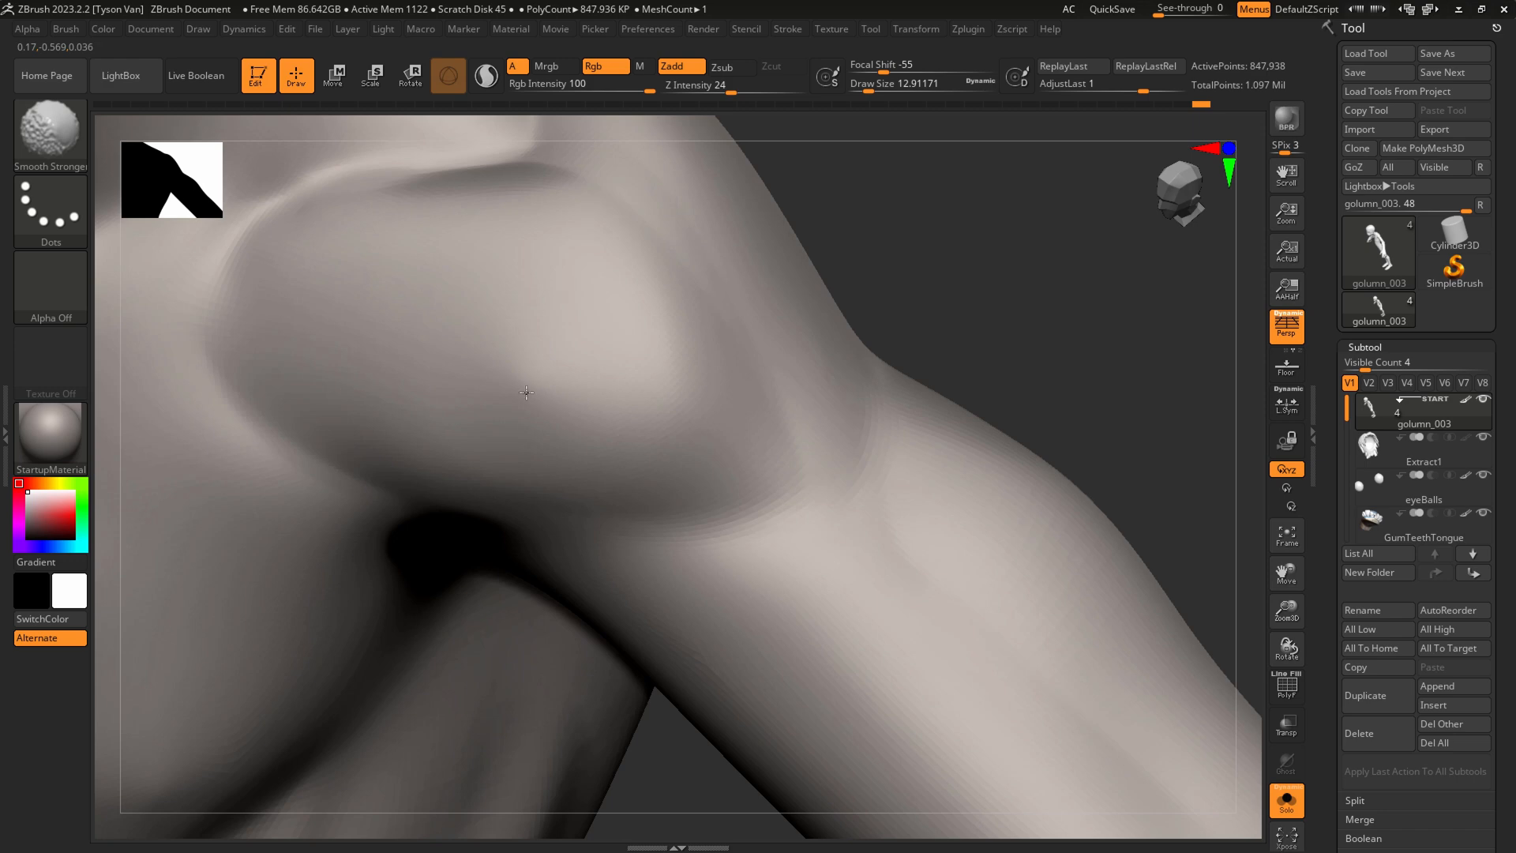
pyautogui.moveTo(810, 533)
pyautogui.mouseDown(button='right')
pyautogui.moveTo(647, 490)
pyautogui.moveTo(711, 395)
pyautogui.moveTo(775, 466)
pyautogui.moveTo(787, 455)
pyautogui.mouseUp(button='right')
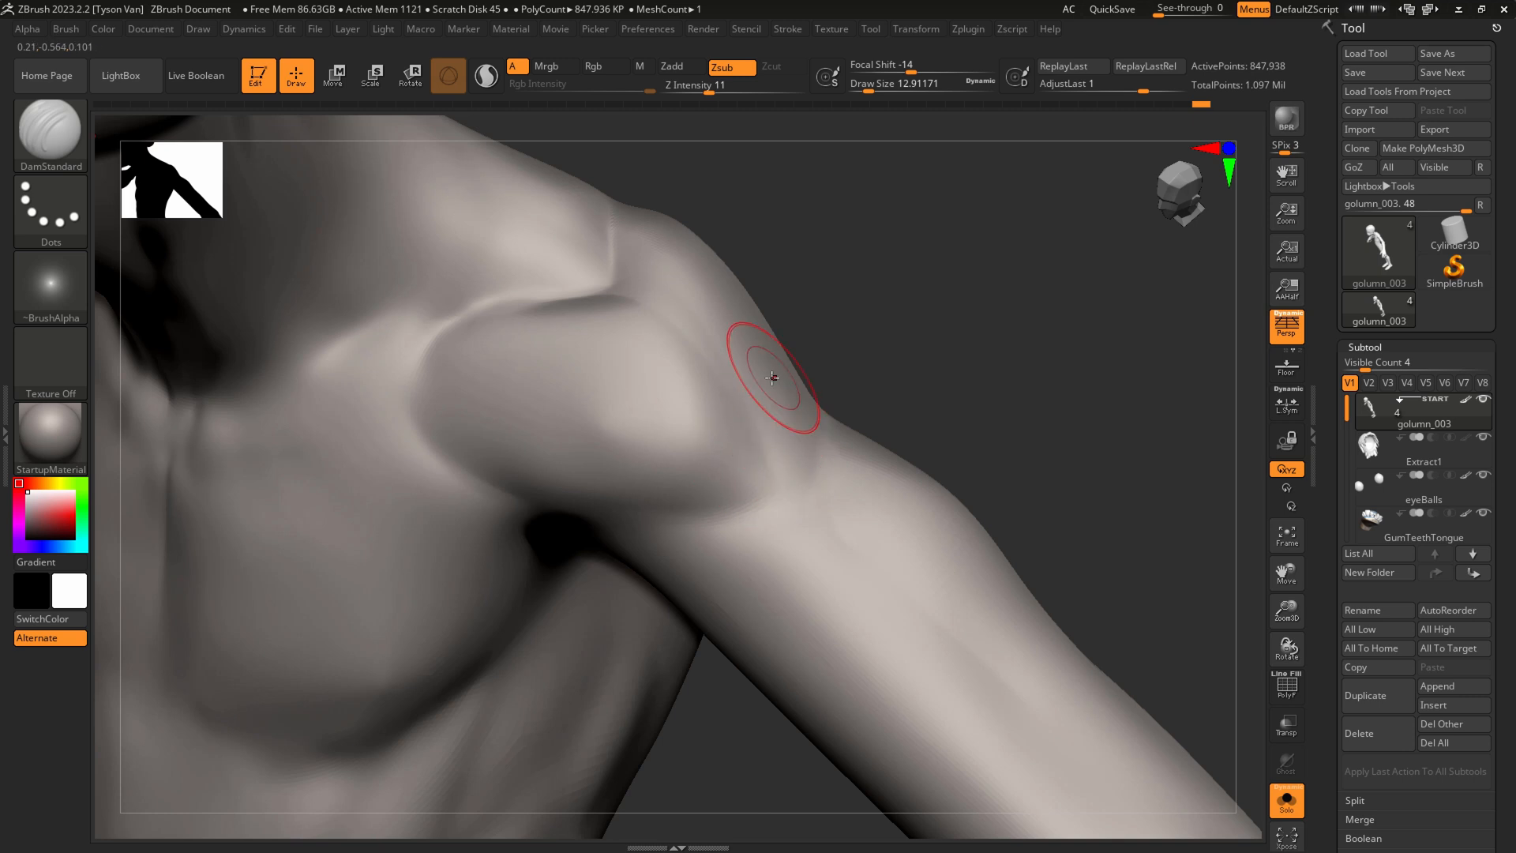
# Flatten the front deltoid with the hPolish brush at draw size about 12.9, and smooth its edge toward the chest
pyautogui.press('b')
pyautogui.press('h')
pyautogui.press('p')
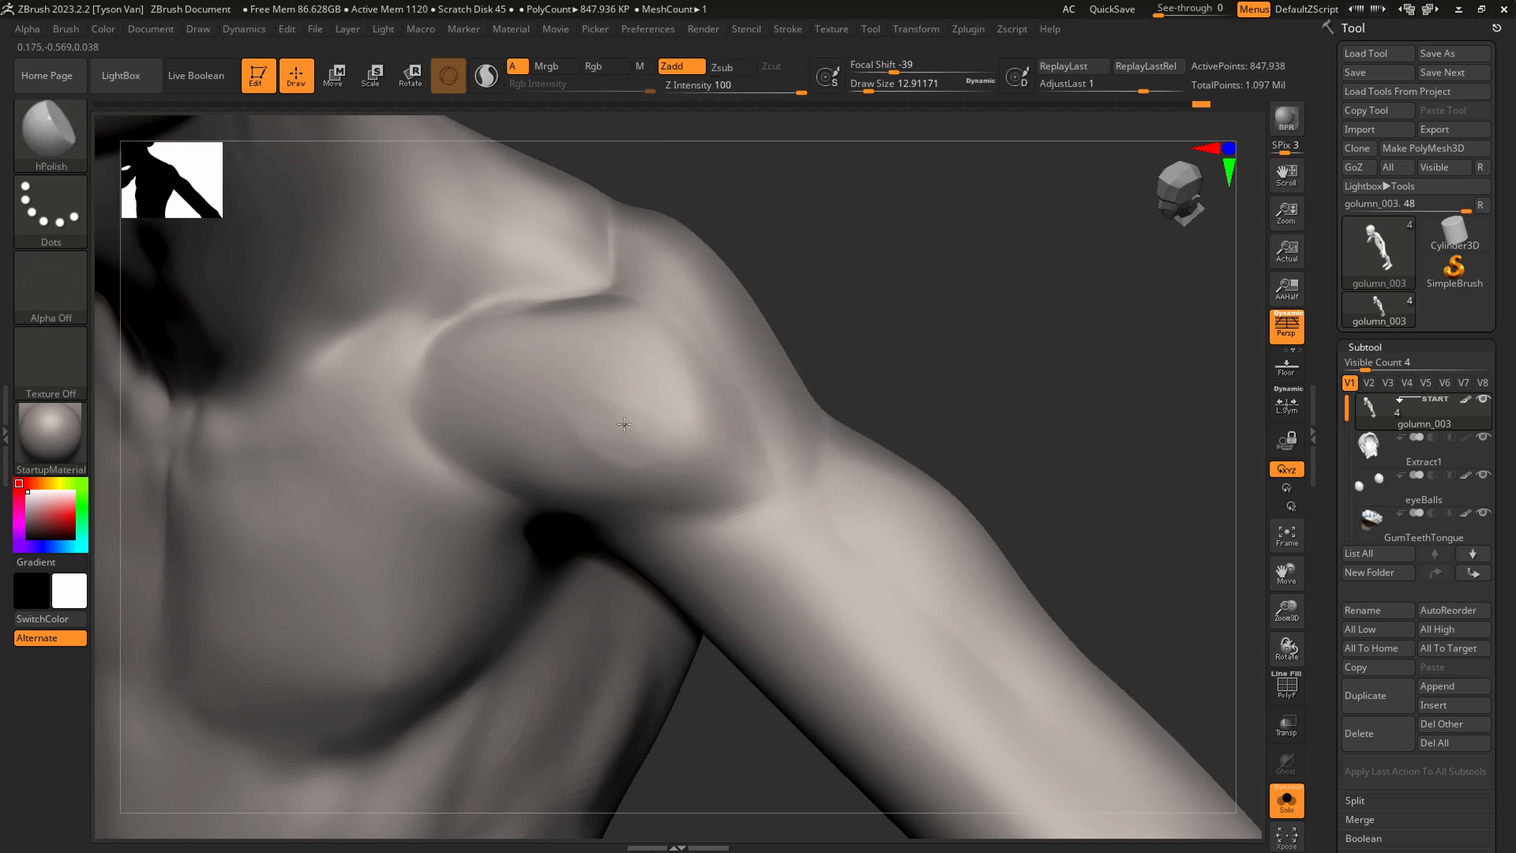
pyautogui.press('shift')
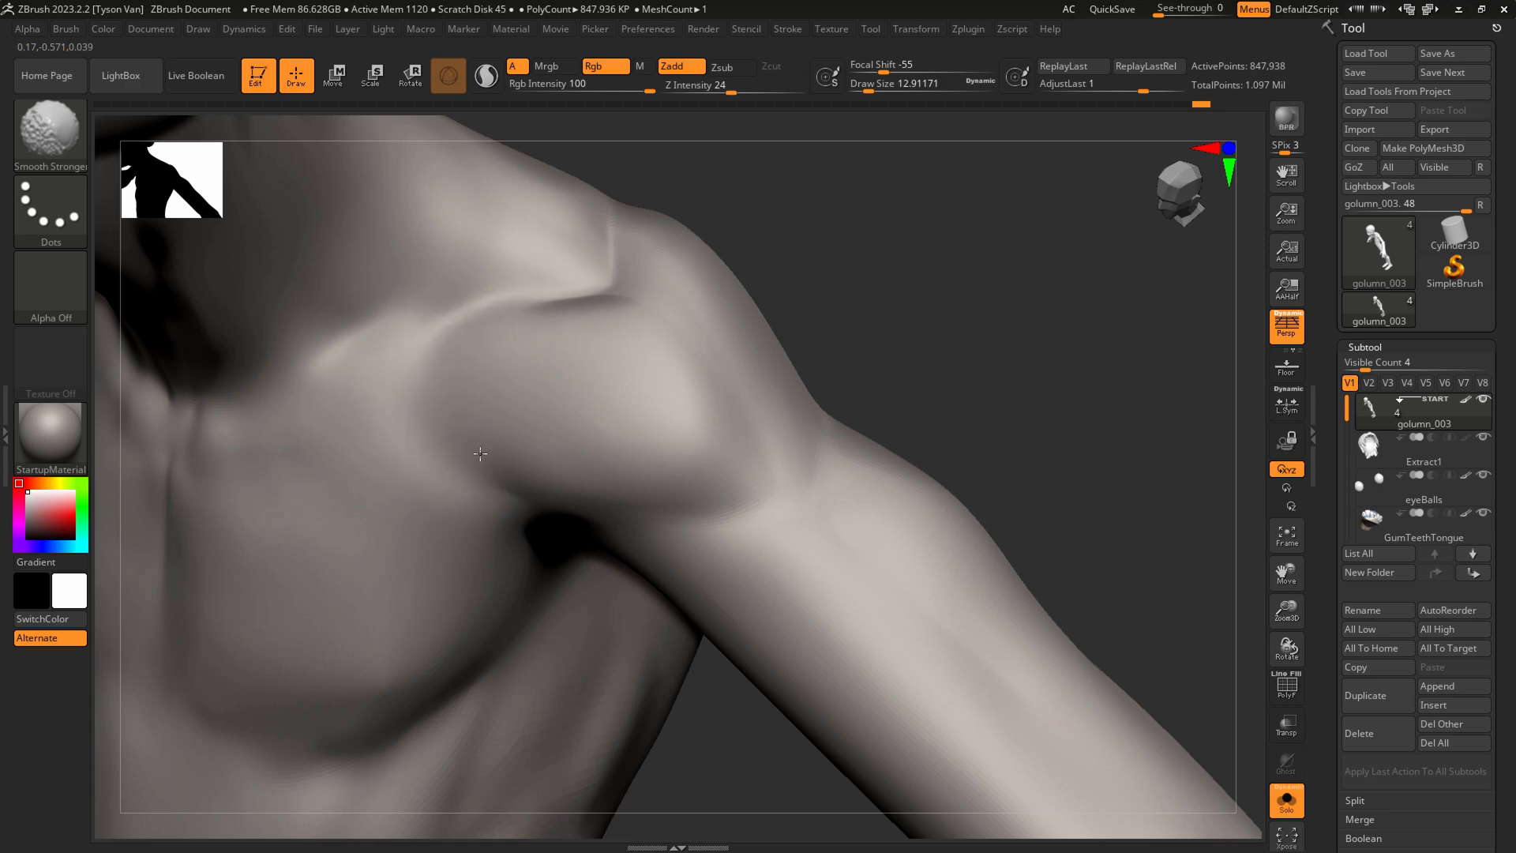
# Adjust the back of the shoulder with the SnakeHook brush at draw size about 32.7
pyautogui.keyDown('ctrl'); pyautogui.moveTo(698, 458); pyautogui.dragTo(762, 457, button='right'); pyautogui.keyUp('ctrl')
pyautogui.moveTo(804, 509)
pyautogui.keyDown('ctrl'); pyautogui.mouseDown(button='right')
pyautogui.moveTo(831, 499)
pyautogui.moveTo(826, 475)
pyautogui.moveTo(746, 448)
pyautogui.mouseUp(button='right'); pyautogui.keyUp('ctrl')
pyautogui.keyDown('ctrl'); pyautogui.moveTo(839, 443); pyautogui.dragTo(887, 537, button='right'); pyautogui.keyUp('ctrl')
pyautogui.press('b')
pyautogui.press('s')
pyautogui.press('h')
pyautogui.press('s')
pyautogui.moveTo(818, 448); pyautogui.dragTo(827, 448)
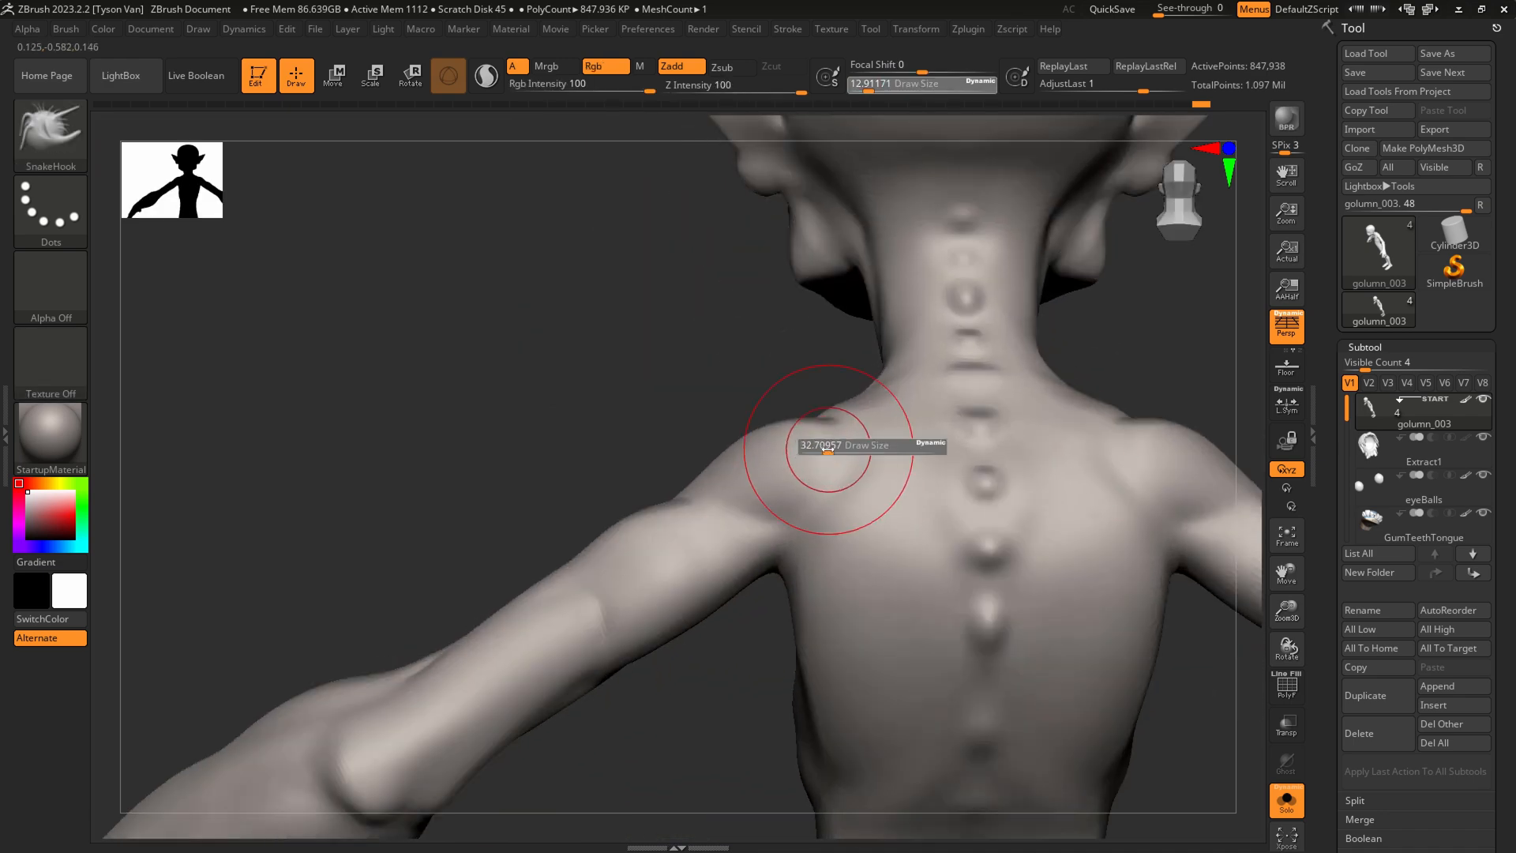
pyautogui.moveTo(863, 440)
pyautogui.mouseDown(button='right')
pyautogui.moveTo(891, 496)
pyautogui.moveTo(778, 484)
pyautogui.mouseUp(button='right')
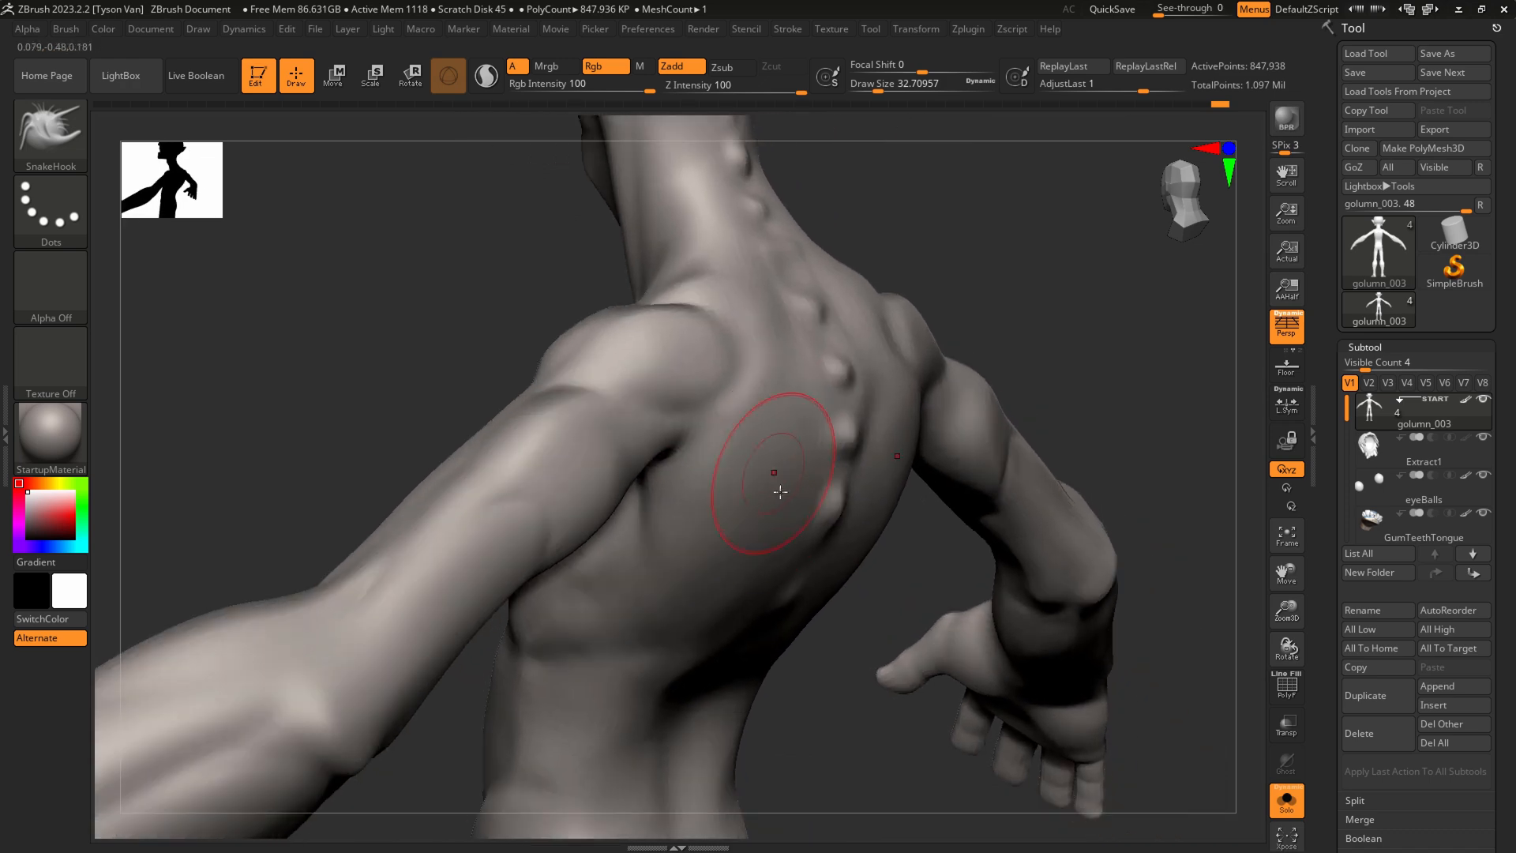
# Carve the outlines of the shoulder blades on the upper back with DamStandard at draw size about 32.7
pyautogui.press('b')
pyautogui.press('d')
pyautogui.press('s')
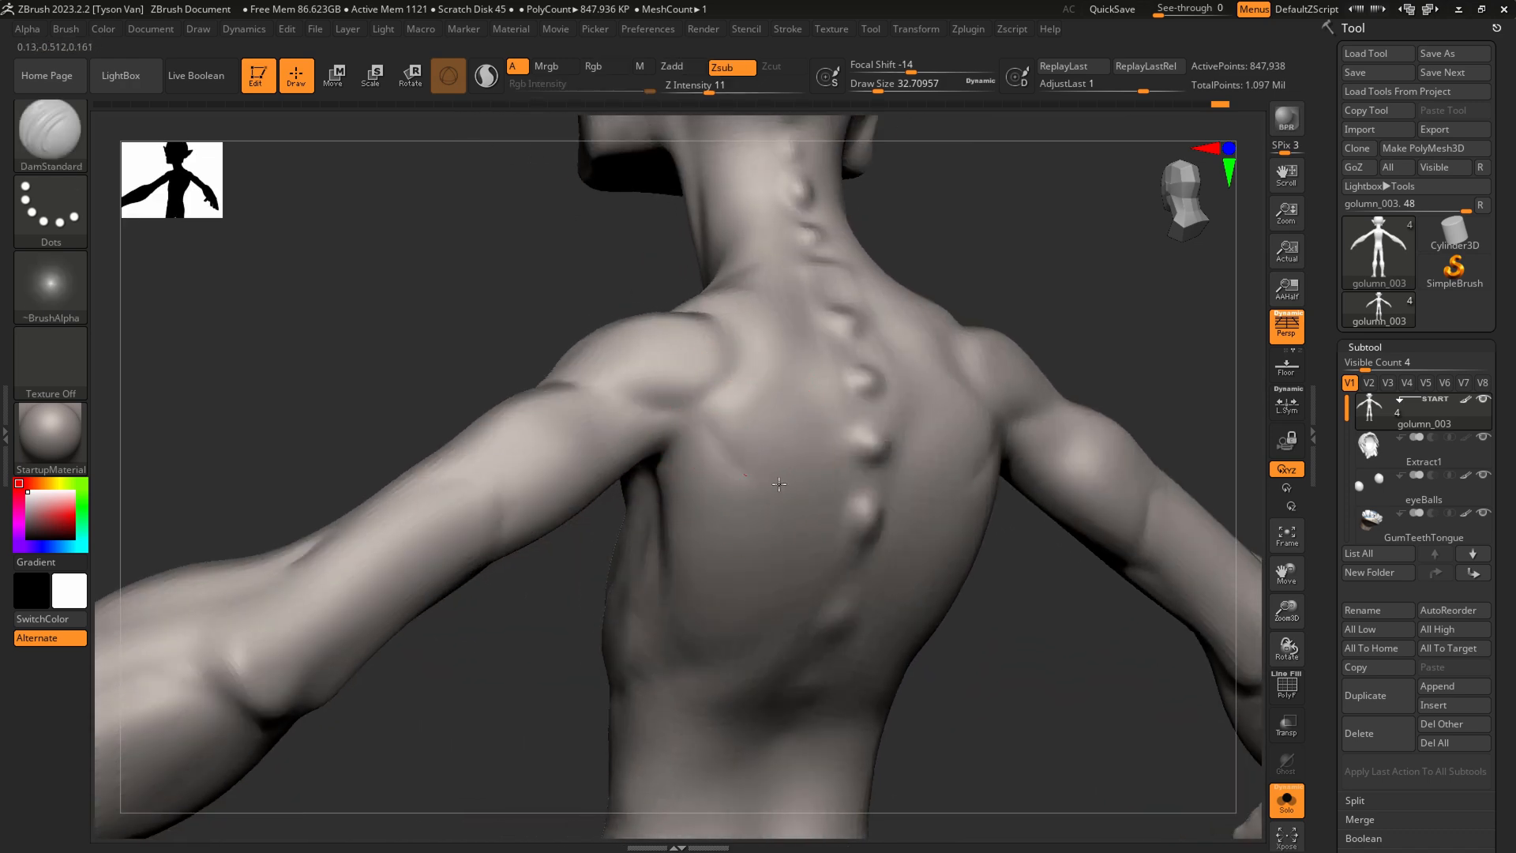
pyautogui.moveTo(808, 378); pyautogui.dragTo(790, 250, button='right')
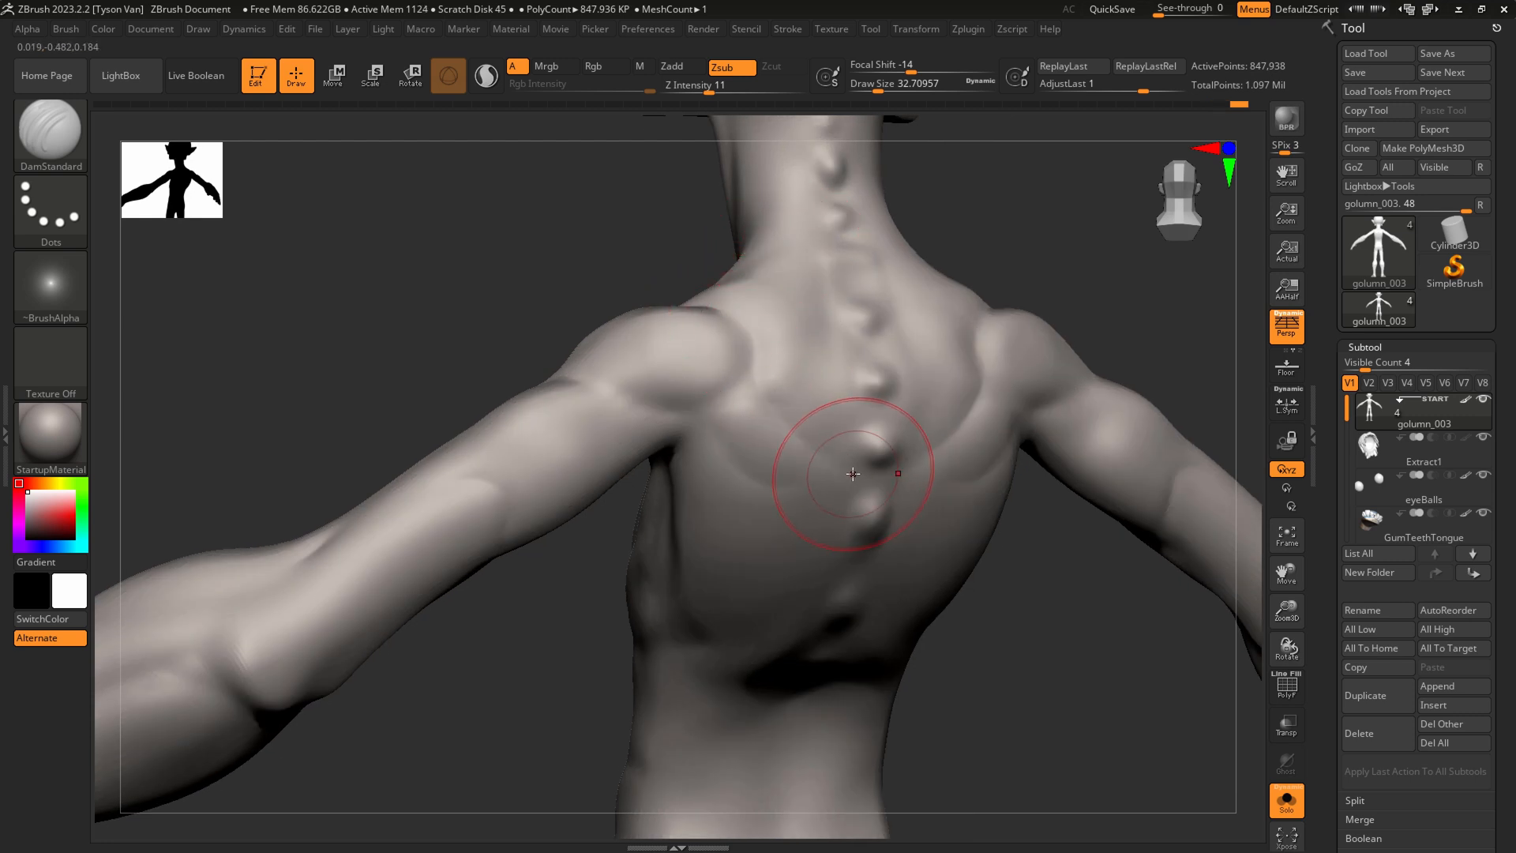
# Carve grooves alongside the upper-back vertebrae and toward the base of the neck with DamStandard at draw size about 32.7
pyautogui.moveTo(853, 378)
pyautogui.mouseDown()
pyautogui.moveTo(835, 330)
pyautogui.moveTo(847, 373)
pyautogui.mouseUp()
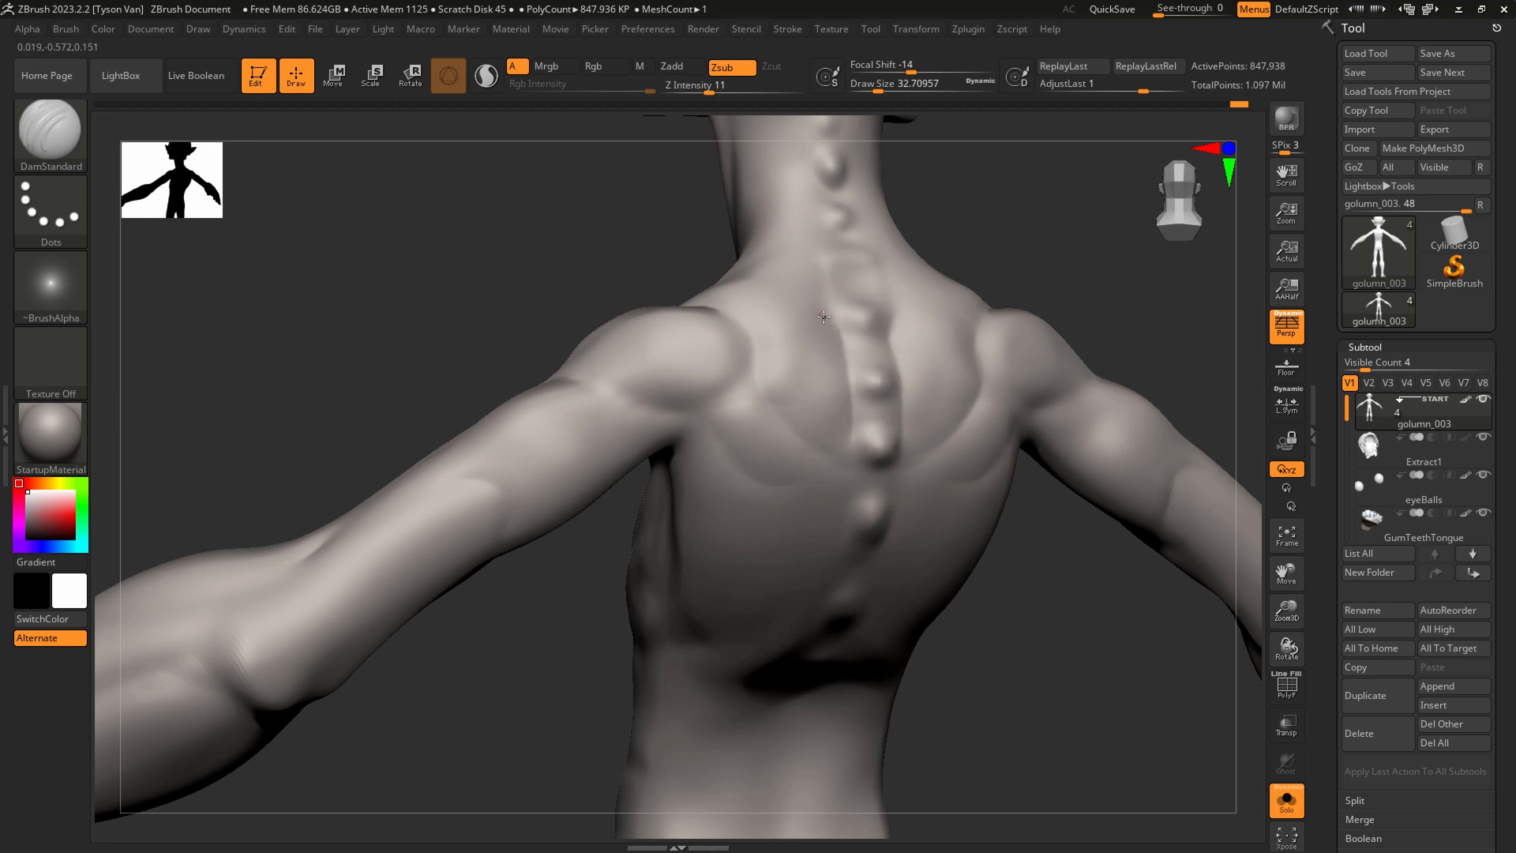
pyautogui.moveTo(836, 235); pyautogui.dragTo(734, 375, button='right')
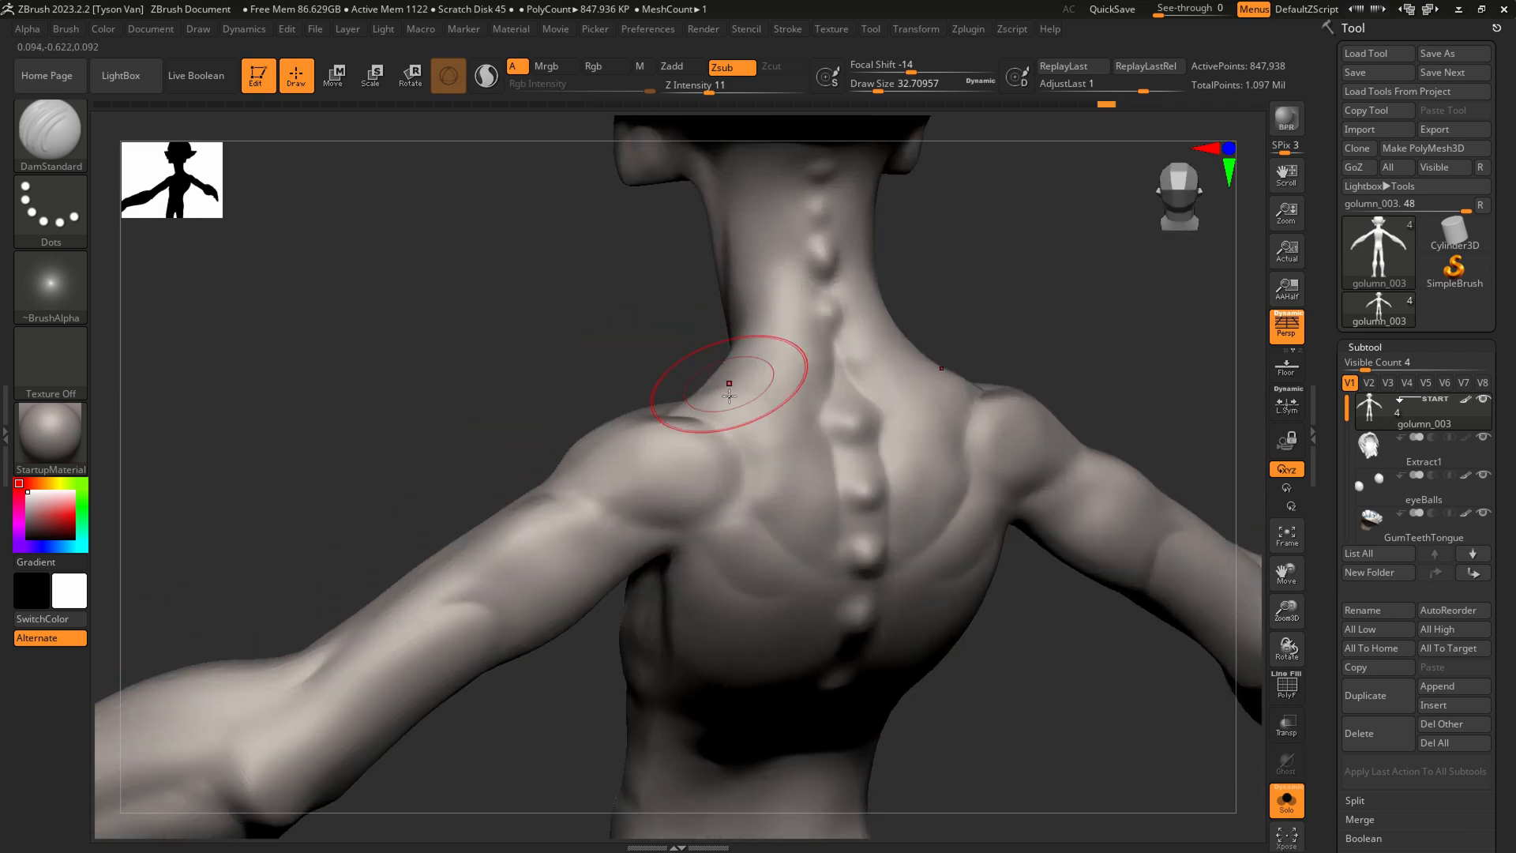
pyautogui.moveTo(762, 490)
pyautogui.mouseDown(button='right')
pyautogui.moveTo(725, 423)
pyautogui.moveTo(650, 390)
pyautogui.mouseUp(button='right')
pyautogui.moveTo(736, 424); pyautogui.dragTo(603, 449, button='right')
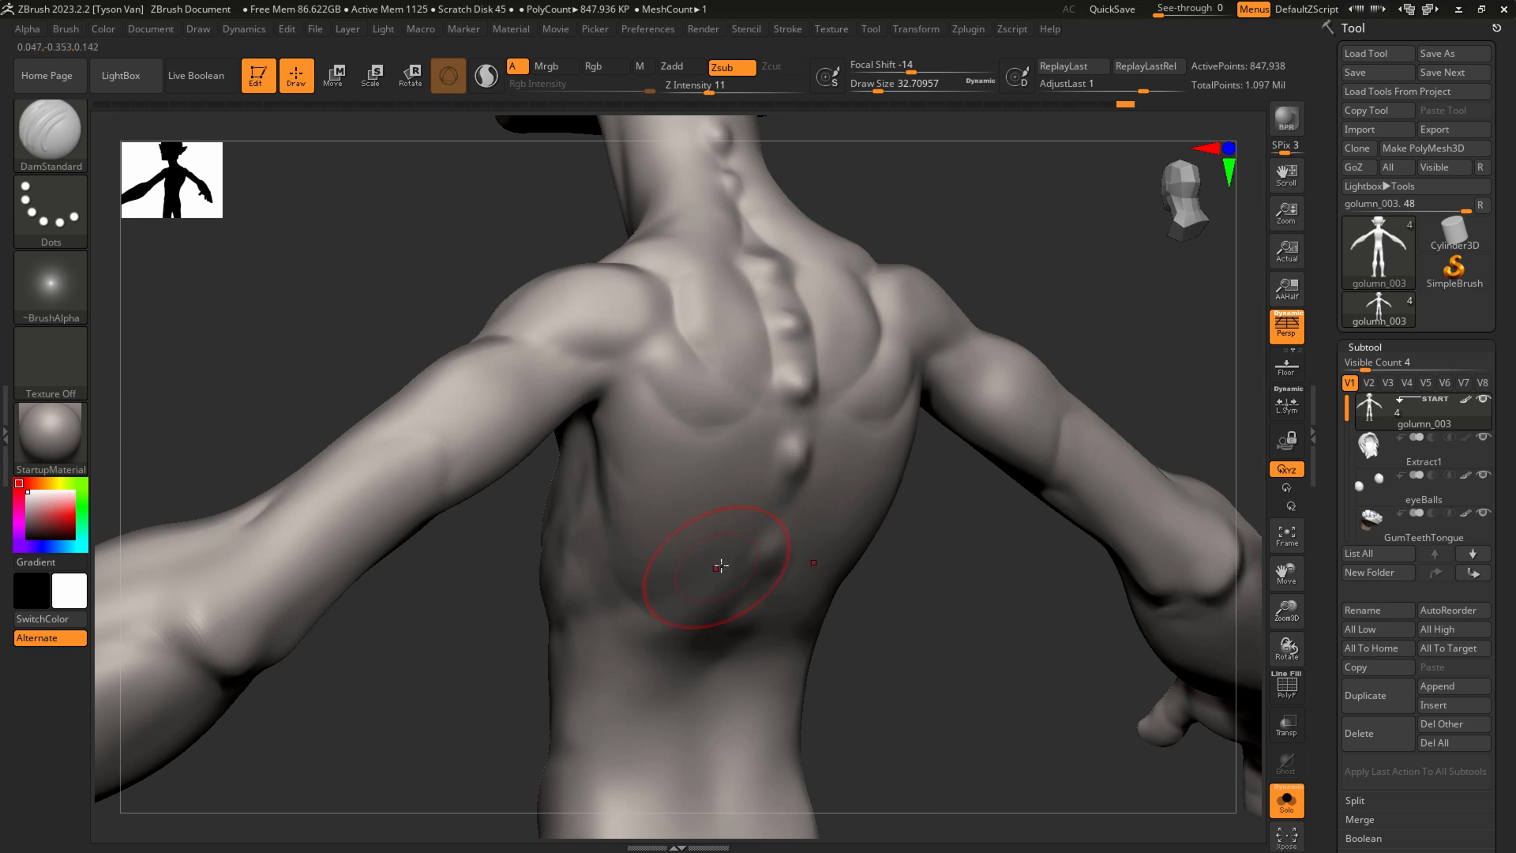
# Carve the lower edge of the rib cage across the back with DamStandard, and smooth the transition
pyautogui.moveTo(761, 440)
pyautogui.mouseDown(button='right')
pyautogui.moveTo(751, 571)
pyautogui.moveTo(770, 499)
pyautogui.mouseUp(button='right')
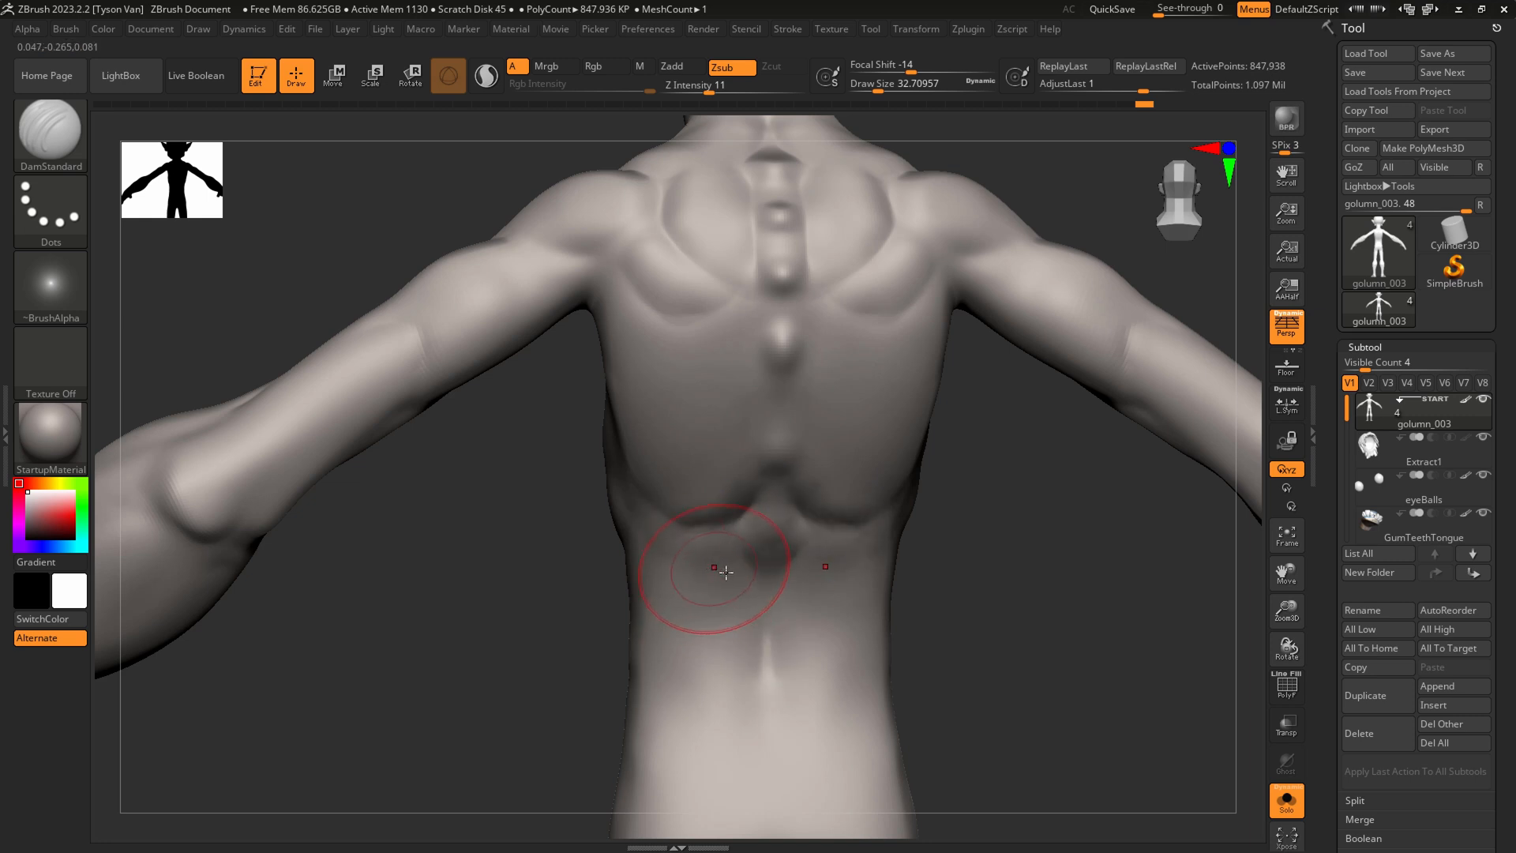
pyautogui.moveTo(721, 575); pyautogui.dragTo(695, 499, button='right')
pyautogui.press('shift')
pyautogui.keyDown('shift'); pyautogui.moveTo(717, 488); pyautogui.dragTo(678, 527); pyautogui.keyUp('shift')
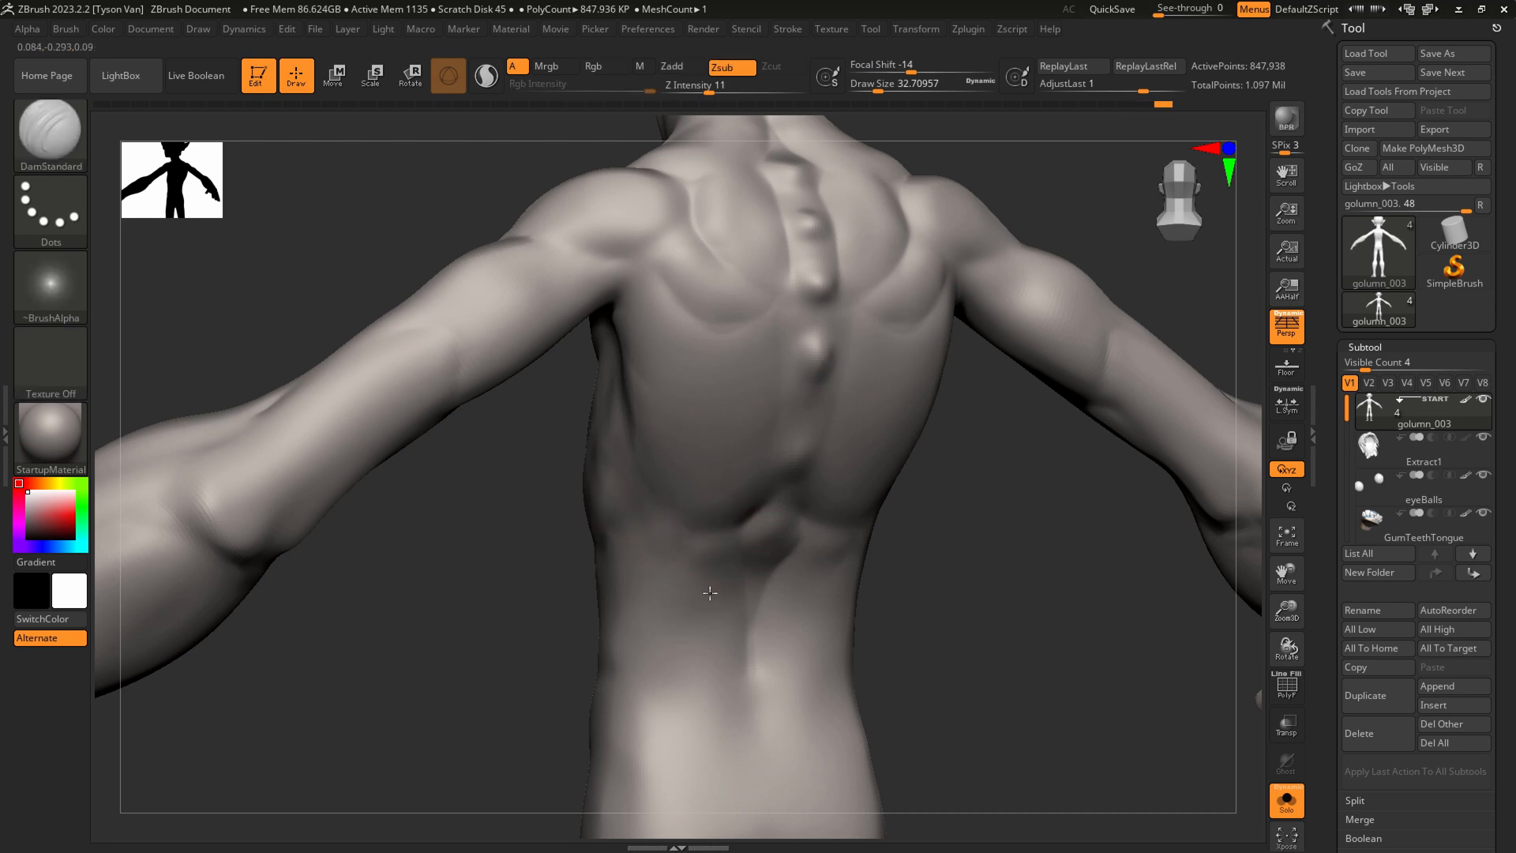
# Carve around the lower and middle spine with DamStandard at draw size about 23.3
pyautogui.press('[')
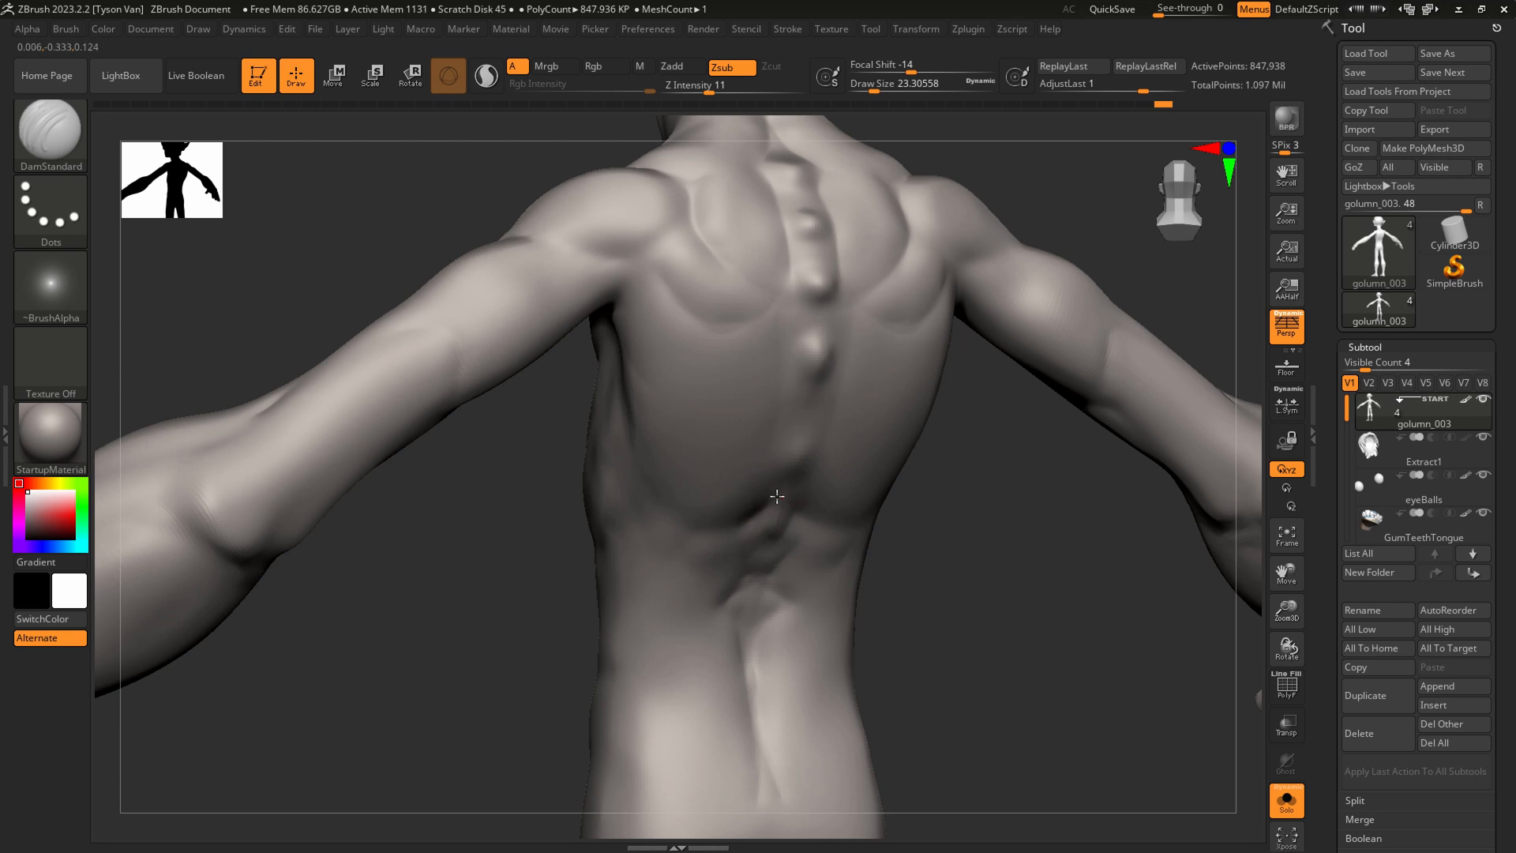
pyautogui.moveTo(802, 411); pyautogui.dragTo(808, 385)
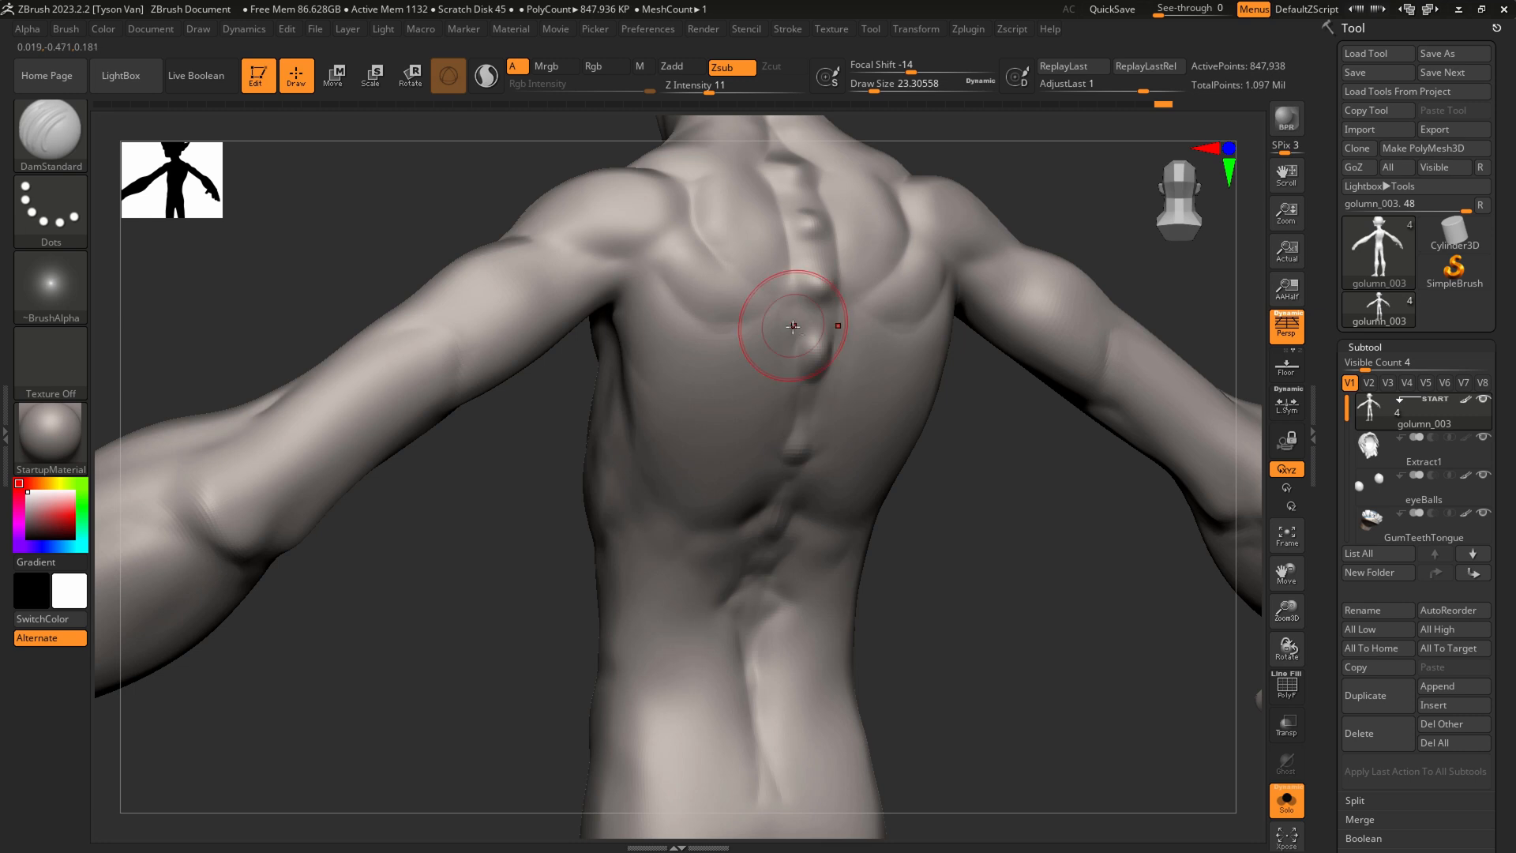
pyautogui.keyDown('alt'); pyautogui.moveTo(792, 324); pyautogui.dragTo(740, 474, button='right'); pyautogui.keyUp('alt')
# Carve subtle muscle and rib lines across the back with DamStandard at draw size about 30.7, and smooth them
pyautogui.moveTo(747, 439)
pyautogui.mouseDown()
pyautogui.moveTo(724, 488)
pyautogui.moveTo(660, 485)
pyautogui.moveTo(614, 521)
pyautogui.mouseUp()
pyautogui.press('s')
pyautogui.moveTo(600, 525)
pyautogui.mouseDown()
pyautogui.moveTo(624, 545)
pyautogui.moveTo(699, 540)
pyautogui.moveTo(640, 529)
pyautogui.moveTo(652, 467)
pyautogui.mouseUp()
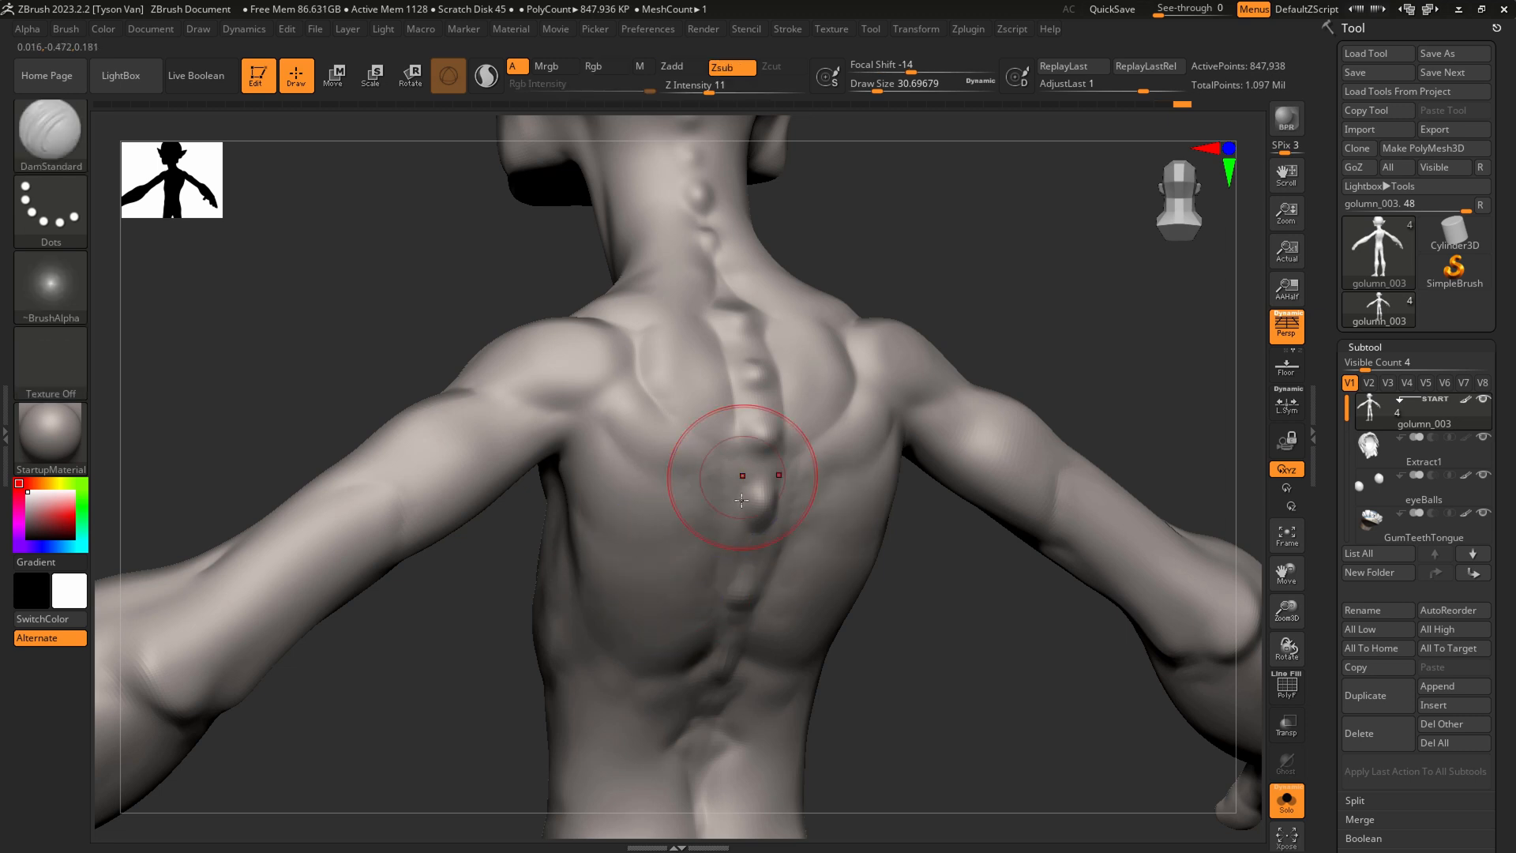
pyautogui.keyDown('alt'); pyautogui.moveTo(733, 462); pyautogui.dragTo(711, 594, button='right'); pyautogui.keyUp('alt')
pyautogui.moveTo(673, 527)
pyautogui.keyDown('shift'); pyautogui.mouseDown()
pyautogui.moveTo(647, 492)
pyautogui.moveTo(657, 478)
pyautogui.mouseUp(); pyautogui.keyUp('shift')
# Carve tight grooves around the neck vertebrae with DamStandard at draw size about 11.7
pyautogui.moveTo(697, 497); pyautogui.dragTo(730, 472, button='right')
pyautogui.press('s')
pyautogui.moveTo(647, 426)
pyautogui.mouseDown()
pyautogui.moveTo(631, 426)
pyautogui.moveTo(628, 463)
pyautogui.moveTo(720, 466)
pyautogui.moveTo(679, 384)
pyautogui.mouseUp()
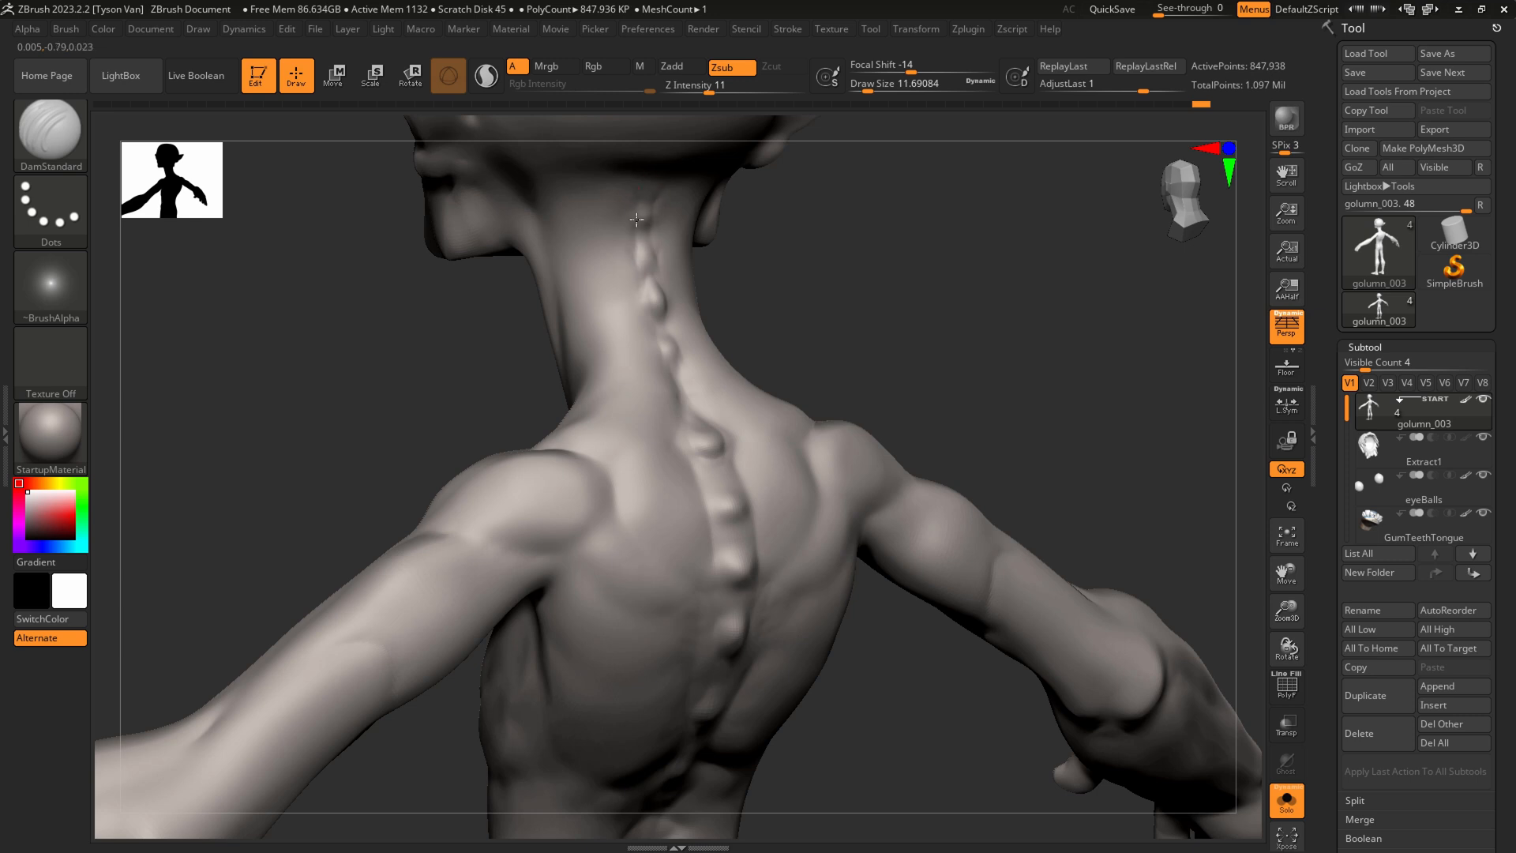
# Carve the crease where the neck meets the base of the skull with DamStandard at draw size about 20
pyautogui.moveTo(632, 185)
pyautogui.mouseDown(button='right')
pyautogui.moveTo(654, 163)
pyautogui.moveTo(606, 191)
pyautogui.moveTo(592, 355)
pyautogui.mouseUp(button='right')
pyautogui.press('s')
pyautogui.moveTo(586, 357); pyautogui.dragTo(592, 358)
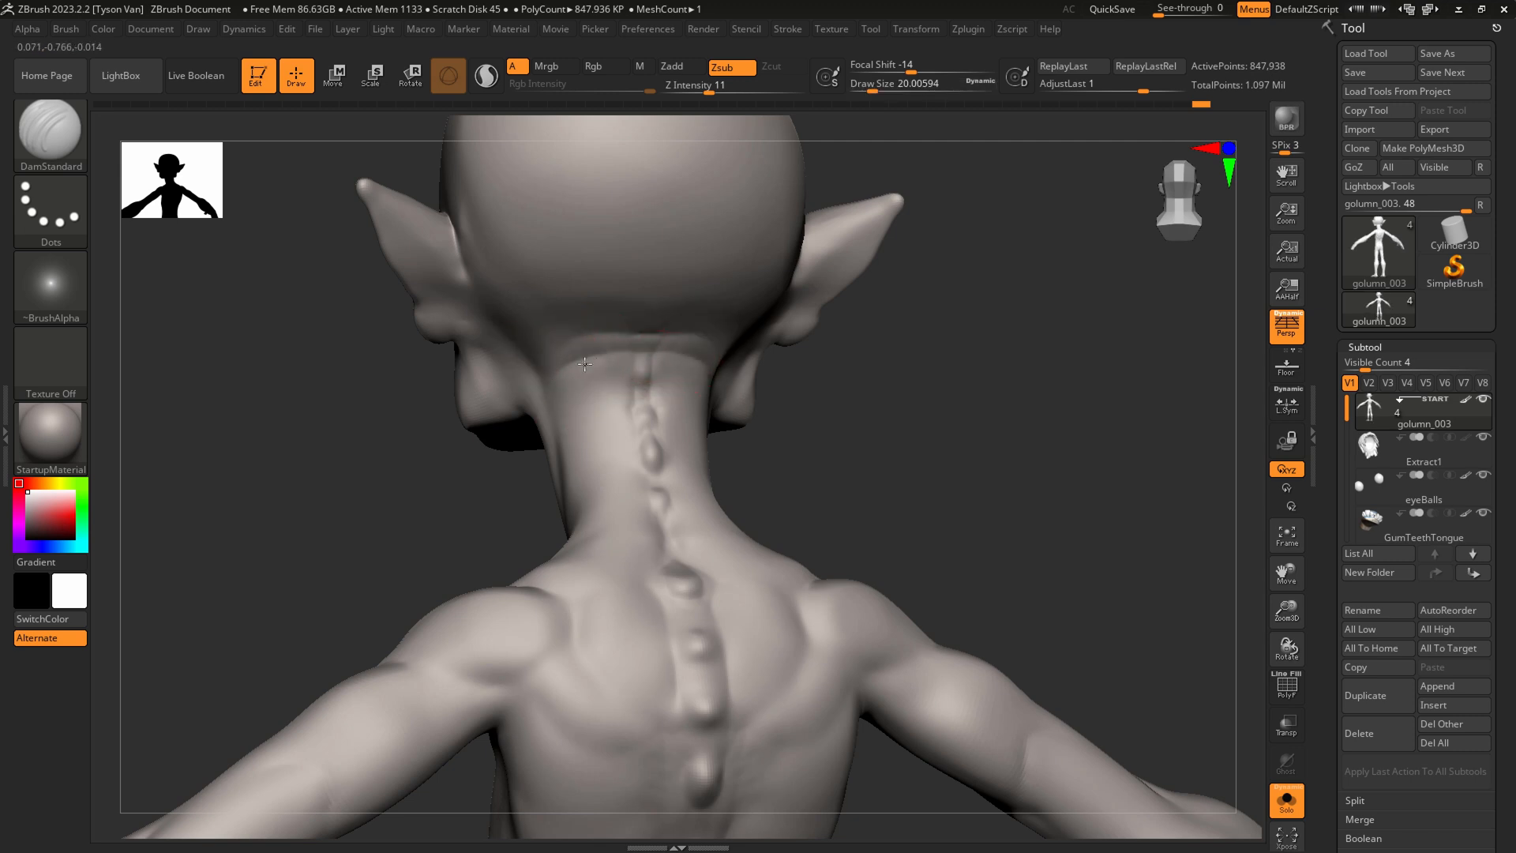
pyautogui.moveTo(610, 356); pyautogui.dragTo(541, 370, button='right')
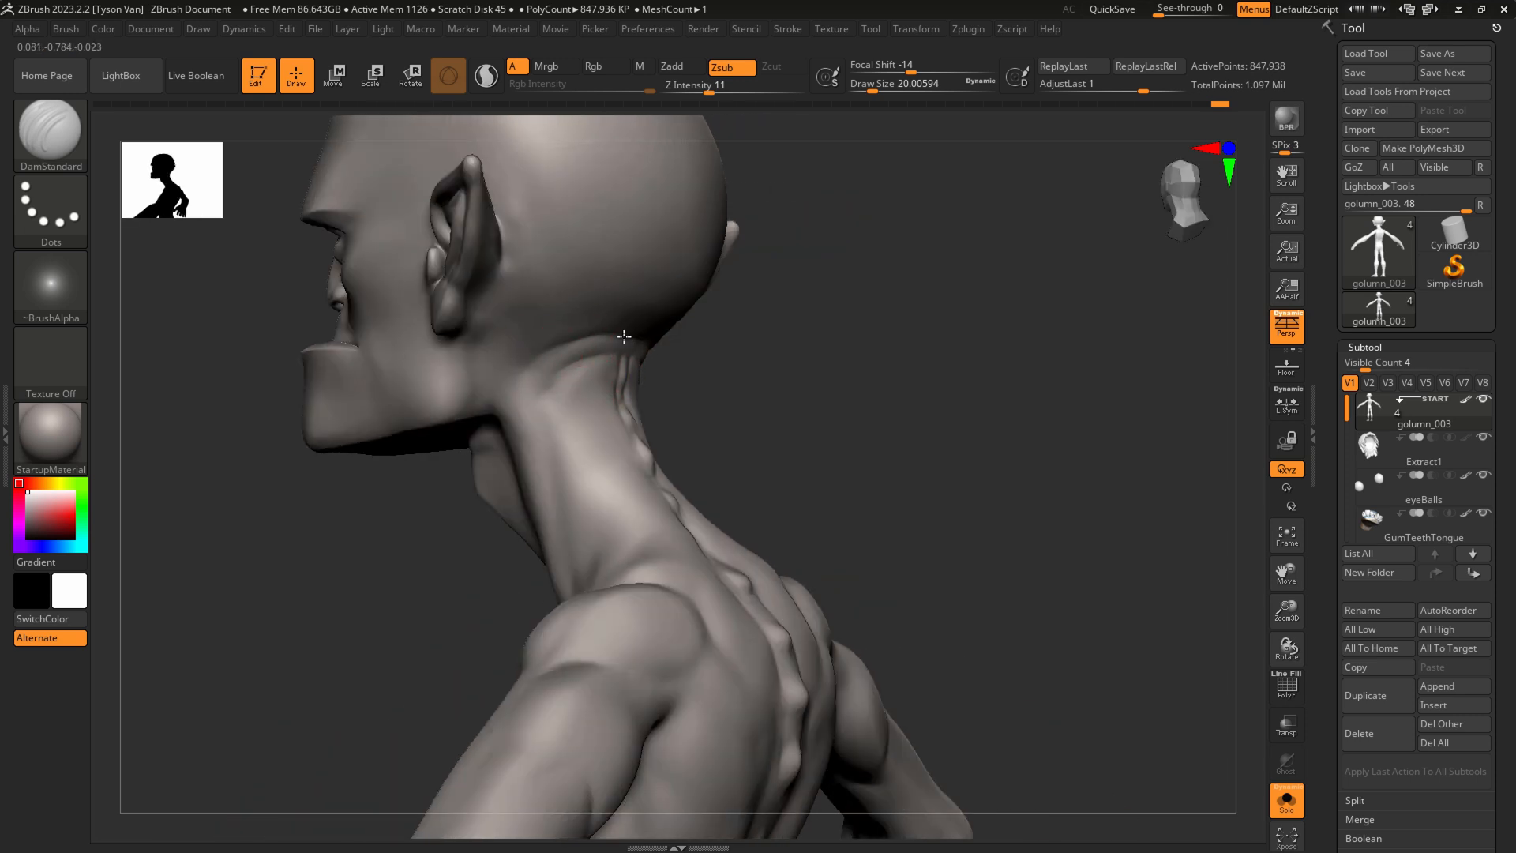
# Build up the neck and upper-back vertebrae with the Standard brush at draw size about 6.6 and Z Intensity 25
pyautogui.moveTo(603, 491)
pyautogui.mouseDown(button='right')
pyautogui.moveTo(630, 508)
pyautogui.moveTo(685, 503)
pyautogui.moveTo(719, 637)
pyautogui.mouseUp(button='right')
pyautogui.press('b')
pyautogui.press('s')
pyautogui.press('t')
pyautogui.press('s')
pyautogui.moveTo(676, 532); pyautogui.dragTo(666, 530)
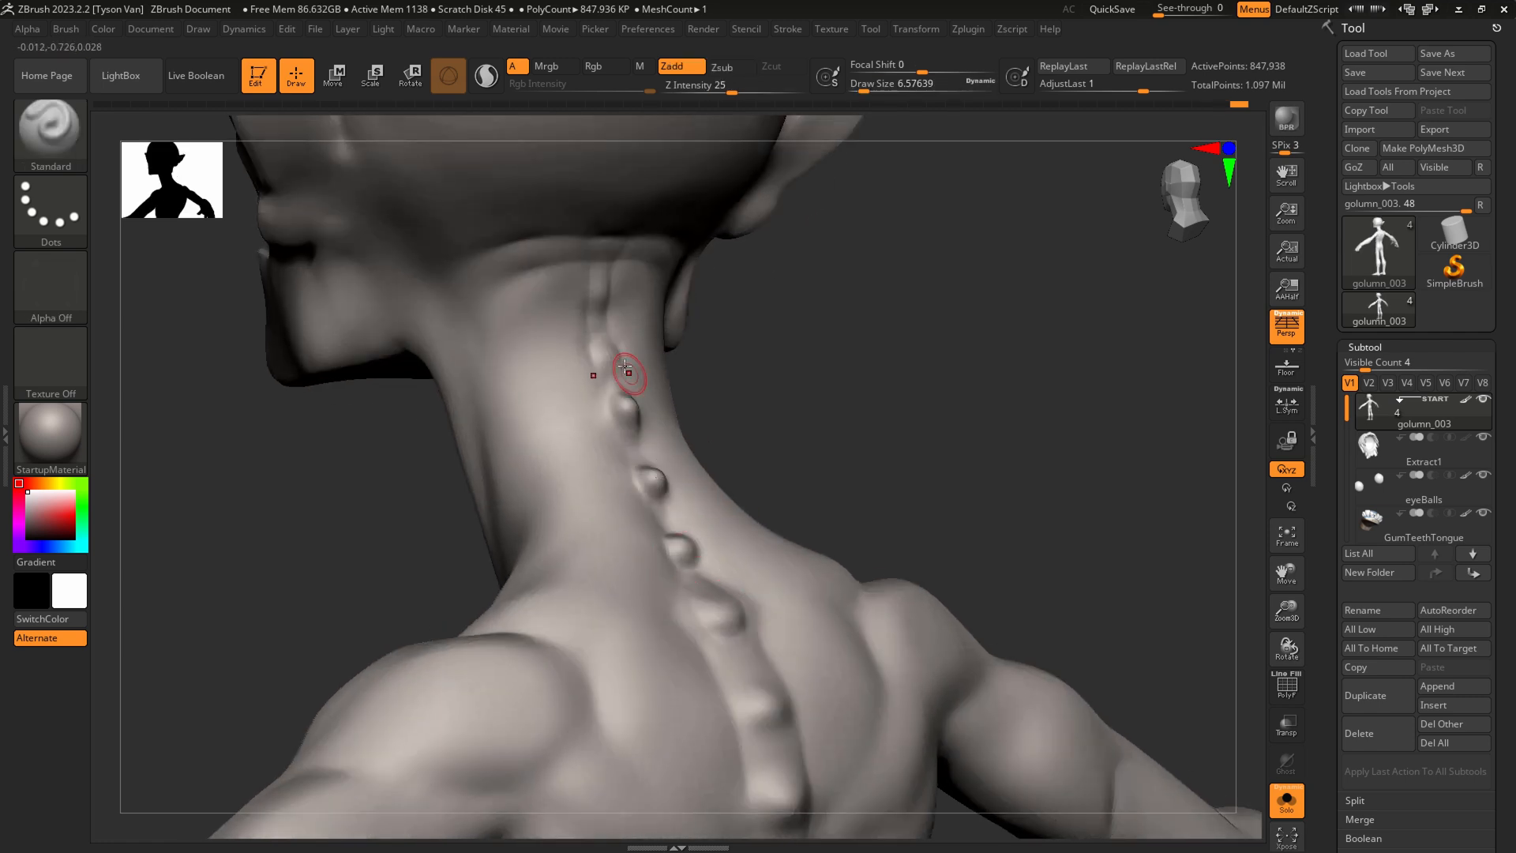
pyautogui.moveTo(721, 605); pyautogui.dragTo(741, 632)
pyautogui.moveTo(766, 718); pyautogui.dragTo(768, 714)
# Build up the mid- and lower-back vertebrae with the Standard brush at draw size about 6.6, and smooth the base of the spine
pyautogui.moveTo(768, 714); pyautogui.dragTo(721, 589, button='right')
pyautogui.moveTo(721, 589); pyautogui.dragTo(740, 621)
pyautogui.moveTo(725, 714); pyautogui.dragTo(721, 720)
pyautogui.moveTo(720, 720); pyautogui.dragTo(676, 576, button='right')
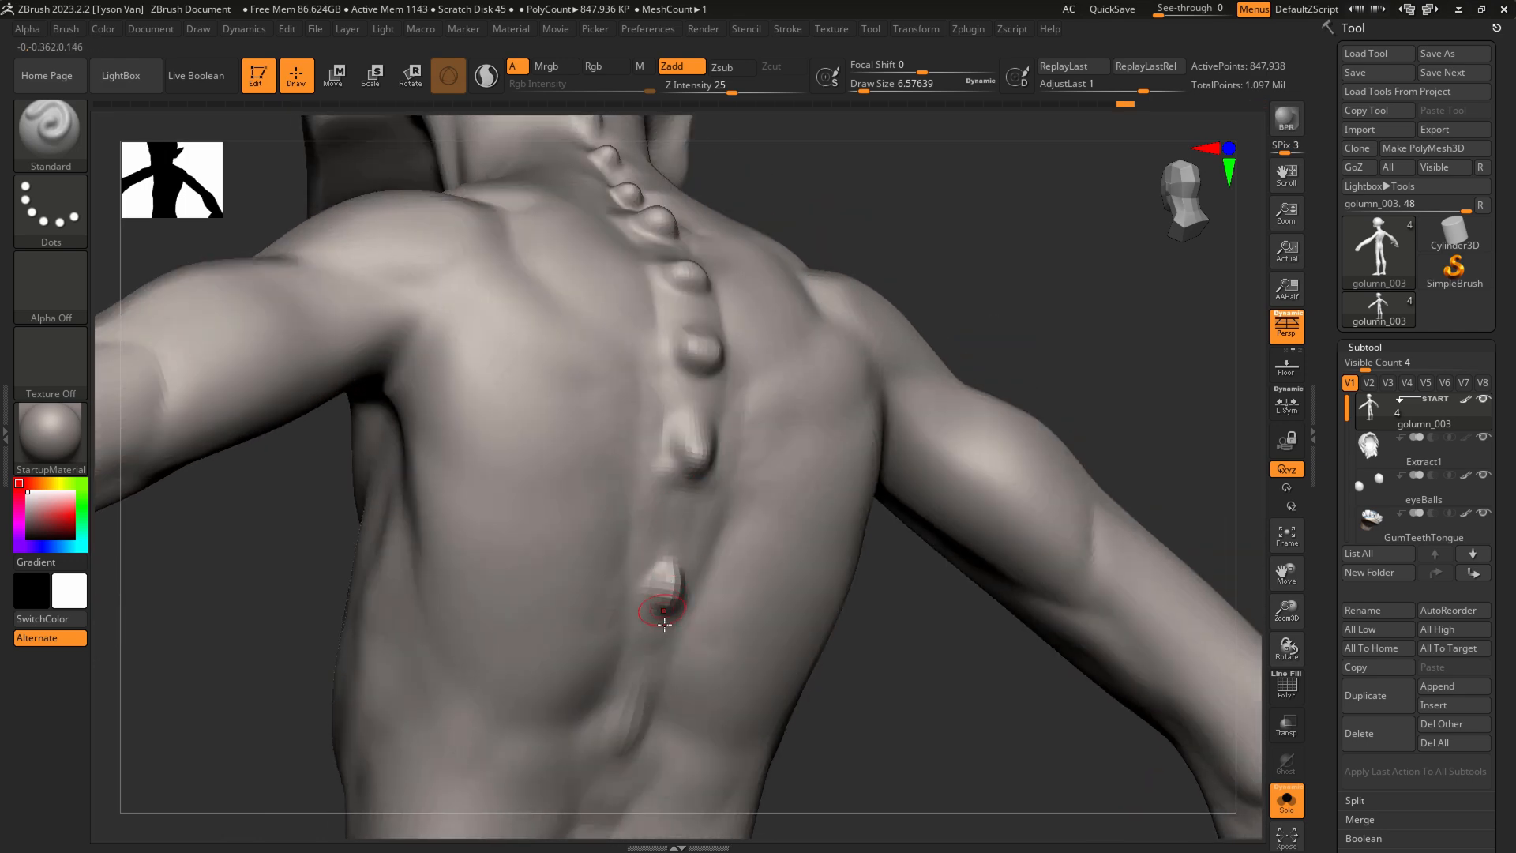
pyautogui.moveTo(644, 709); pyautogui.dragTo(632, 656, button='right')
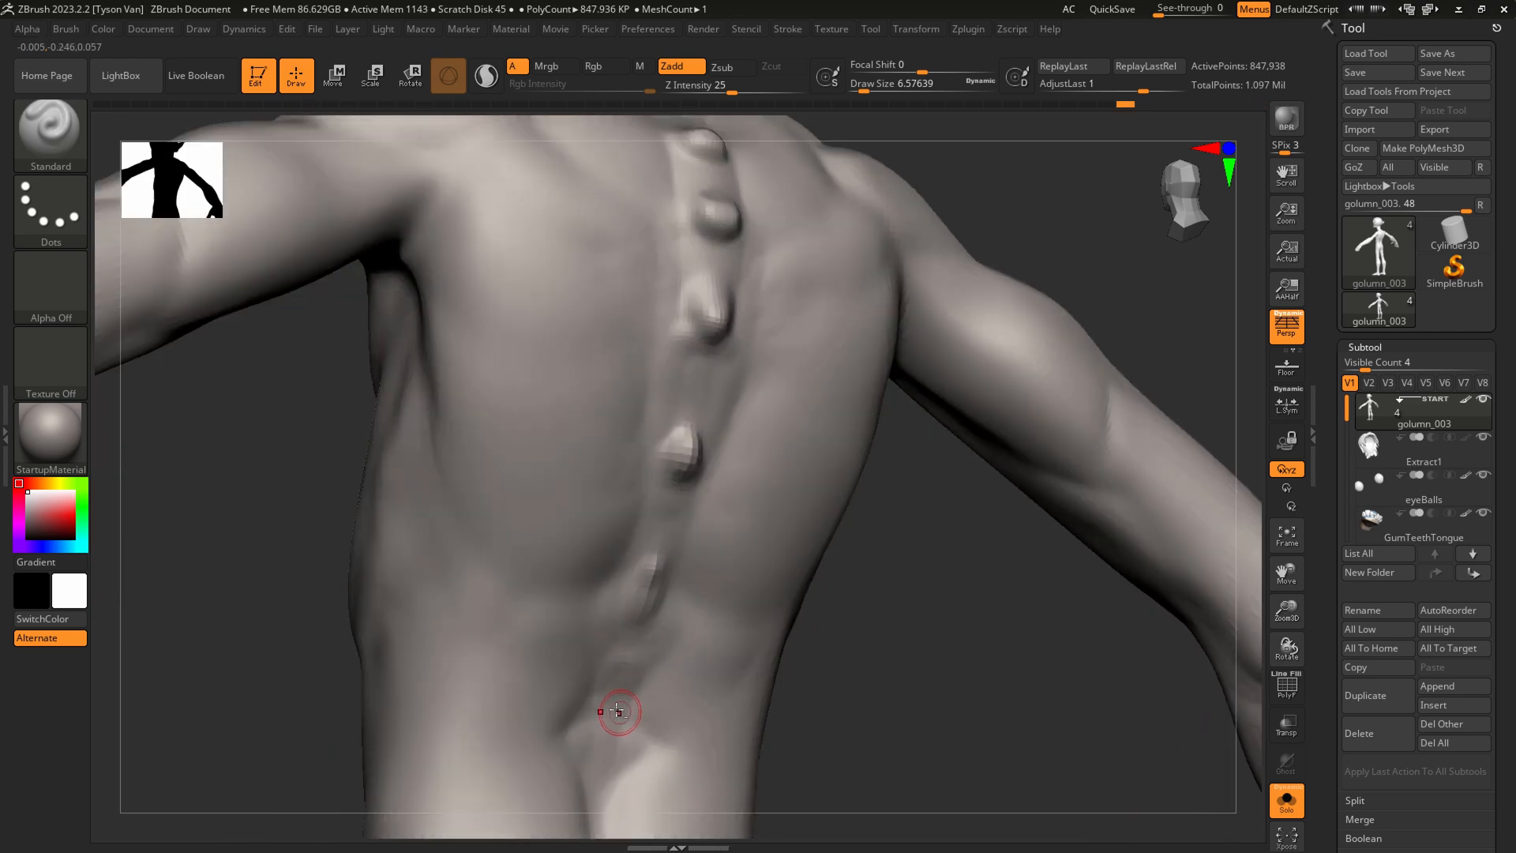
pyautogui.keyDown('alt'); pyautogui.moveTo(598, 794); pyautogui.dragTo(598, 696, button='right'); pyautogui.keyUp('alt')
pyautogui.keyDown('shift'); pyautogui.moveTo(602, 643); pyautogui.dragTo(596, 738); pyautogui.keyUp('shift')
# Carve the muscle contours of the lower back, waist and hips with DamStandard at draw size about 32.7
pyautogui.moveTo(604, 722)
pyautogui.keyDown('ctrl'); pyautogui.mouseDown(button='right')
pyautogui.moveTo(605, 607)
pyautogui.moveTo(543, 641)
pyautogui.mouseUp(button='right'); pyautogui.keyUp('ctrl')
pyautogui.press('b')
pyautogui.press('d')
pyautogui.press('s')
pyautogui.press('s')
pyautogui.moveTo(539, 644)
pyautogui.mouseDown()
pyautogui.moveTo(514, 638)
pyautogui.moveTo(575, 641)
pyautogui.moveTo(612, 686)
pyautogui.mouseUp()
pyautogui.press('s')
pyautogui.moveTo(558, 627); pyautogui.dragTo(551, 617)
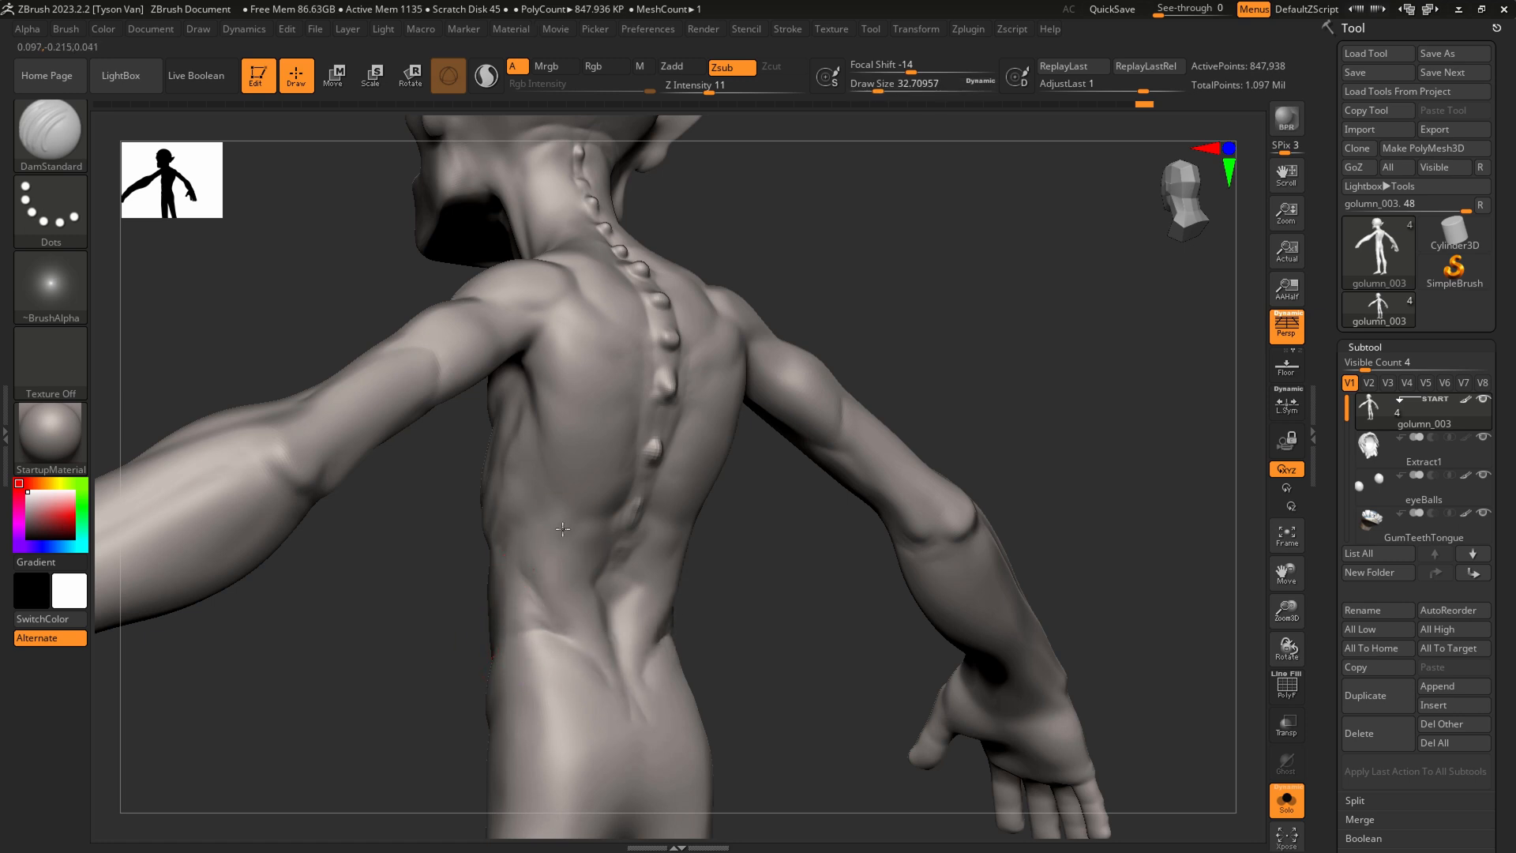
pyautogui.moveTo(531, 559); pyautogui.dragTo(541, 599)
pyautogui.moveTo(540, 605); pyautogui.dragTo(580, 616, button='right')
pyautogui.moveTo(513, 621); pyautogui.dragTo(509, 669)
pyautogui.moveTo(509, 669)
pyautogui.mouseDown(button='right')
pyautogui.moveTo(574, 648)
pyautogui.moveTo(498, 626)
pyautogui.mouseUp(button='right')
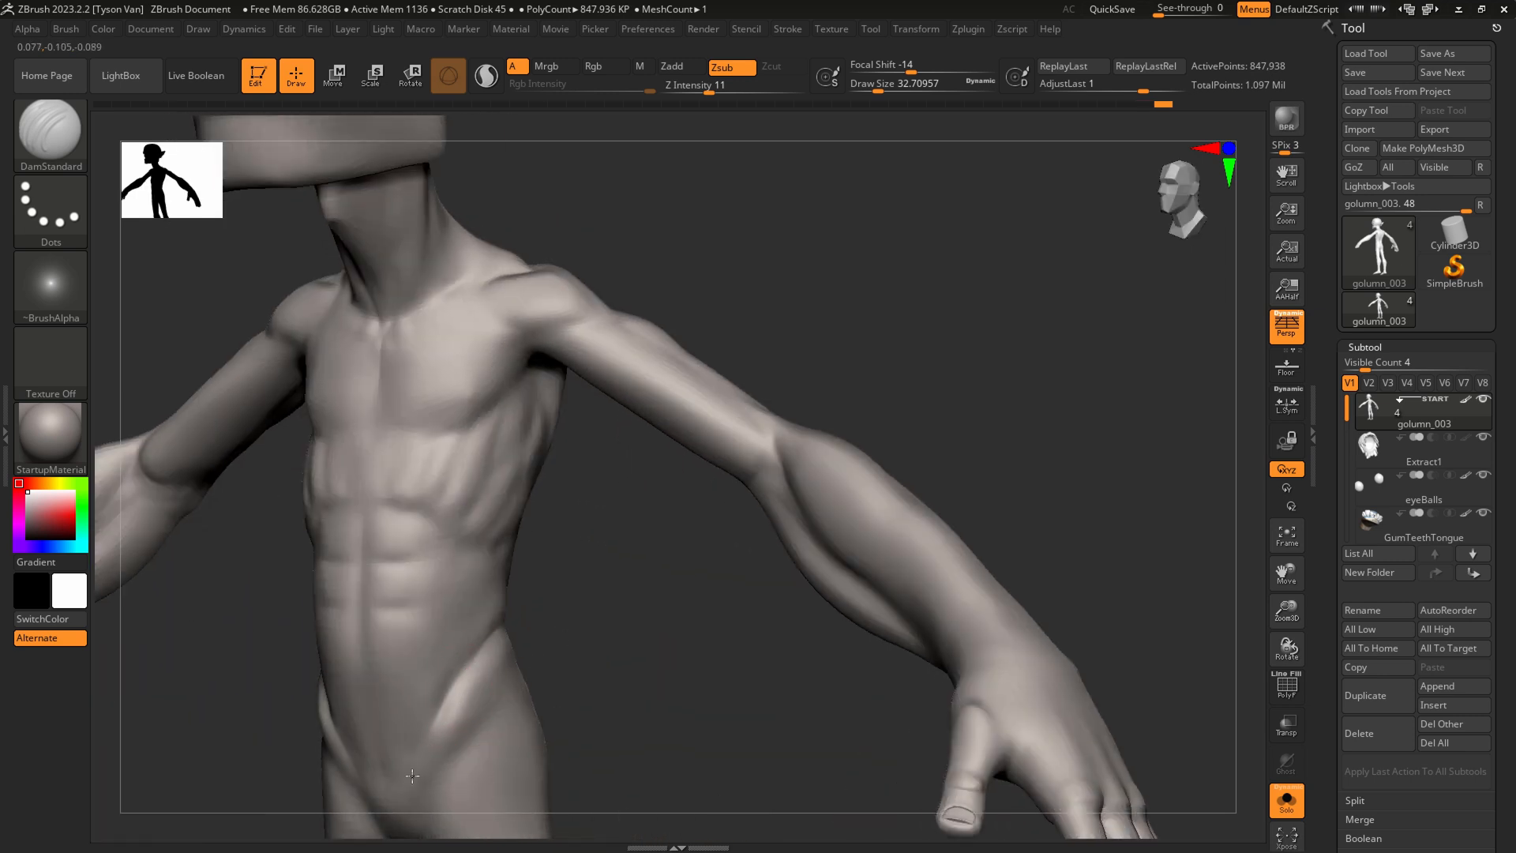
# Smooth the groin crease and carve the horizontal abdominal grooves with DamStandard at draw size about 32.7
pyautogui.press('shift')
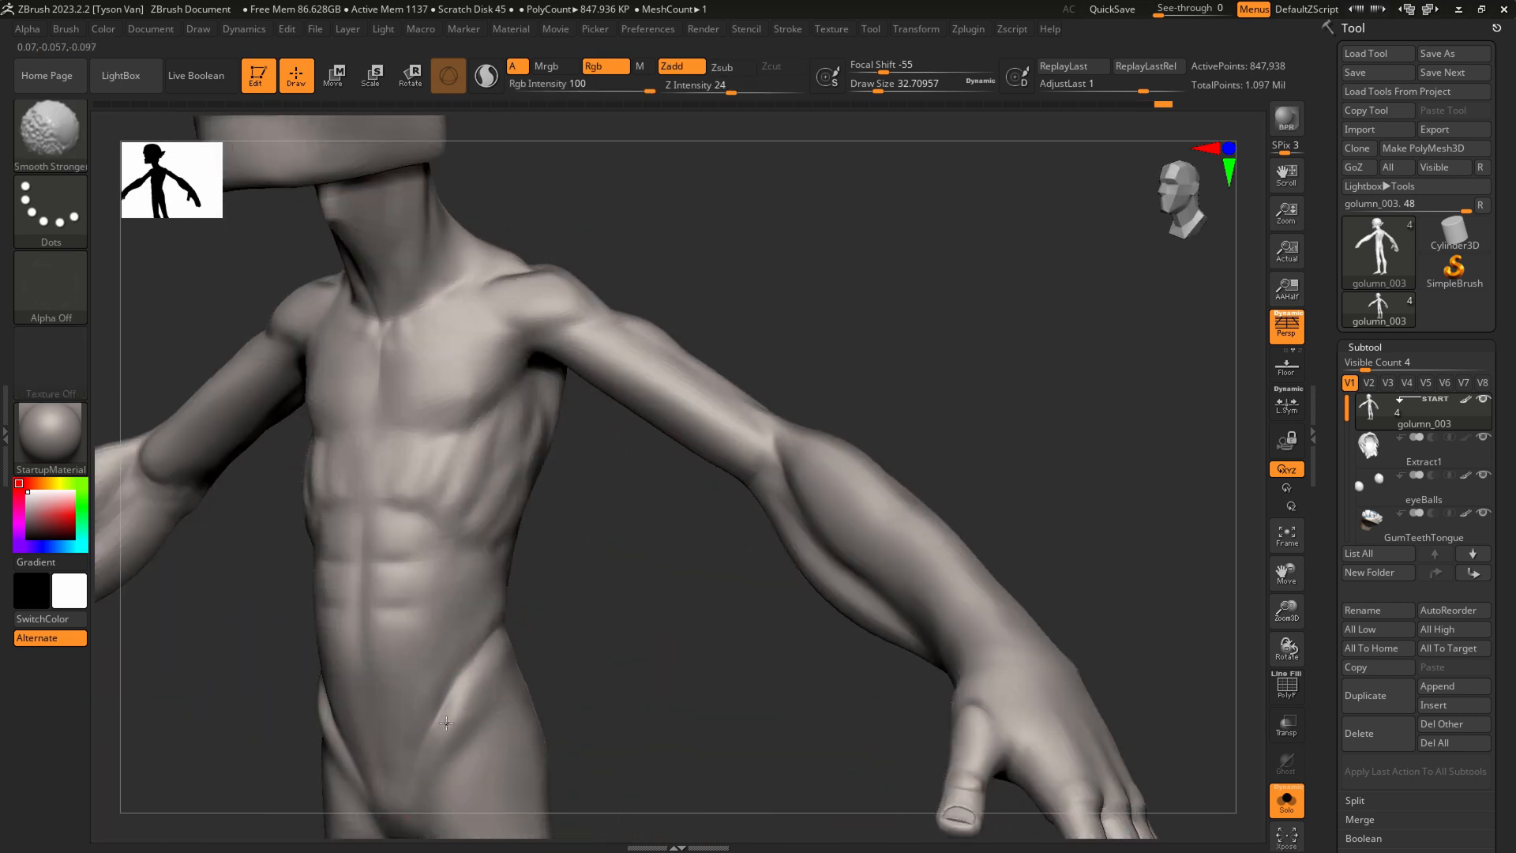
pyautogui.keyDown('shift'); pyautogui.moveTo(428, 739); pyautogui.dragTo(436, 748); pyautogui.keyUp('shift')
pyautogui.moveTo(394, 608); pyautogui.dragTo(433, 610)
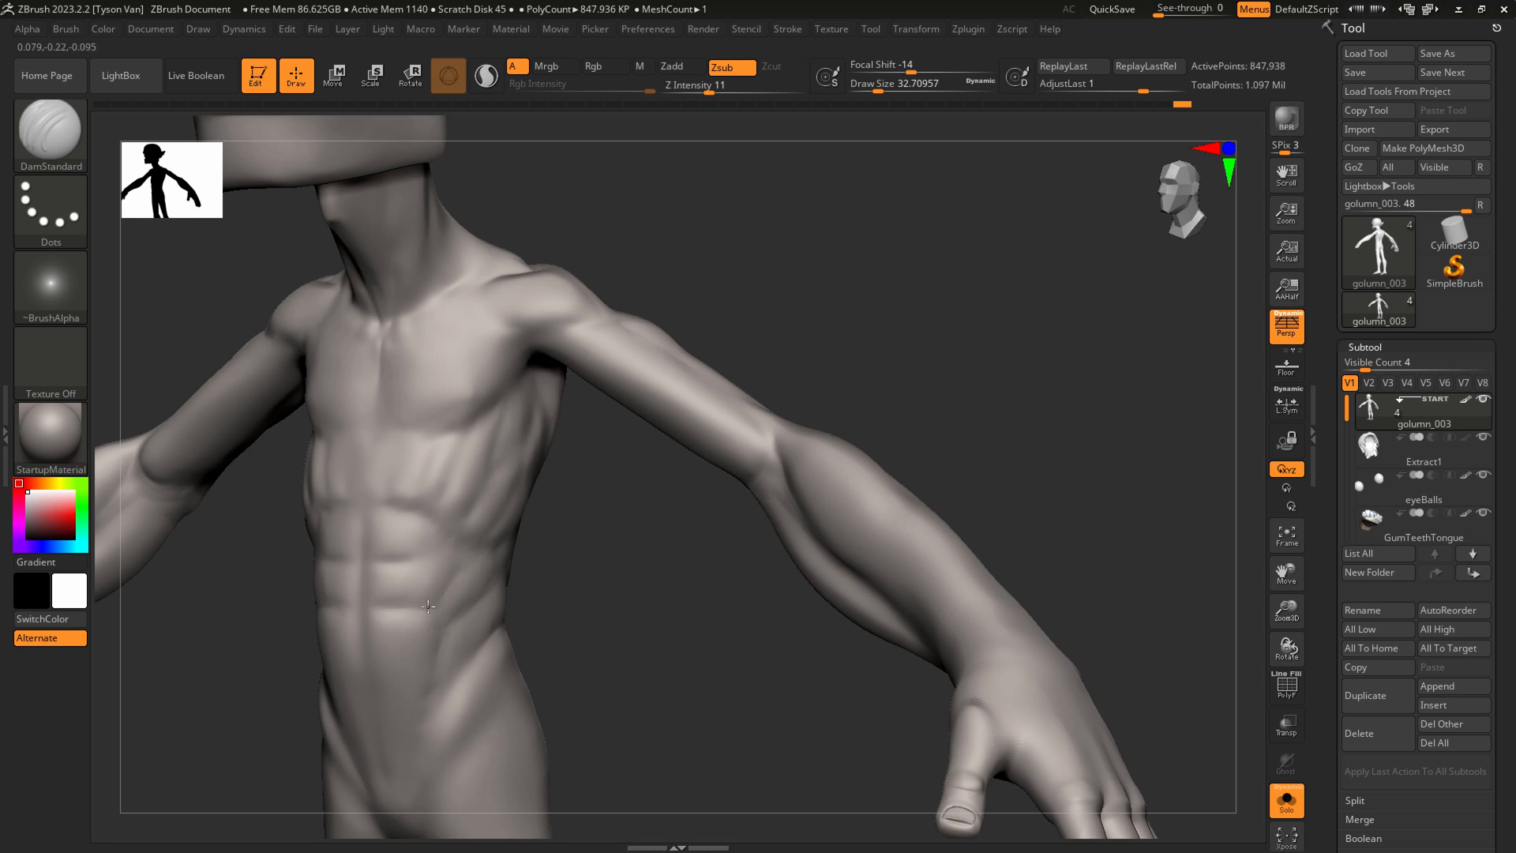
pyautogui.moveTo(402, 560); pyautogui.dragTo(434, 565)
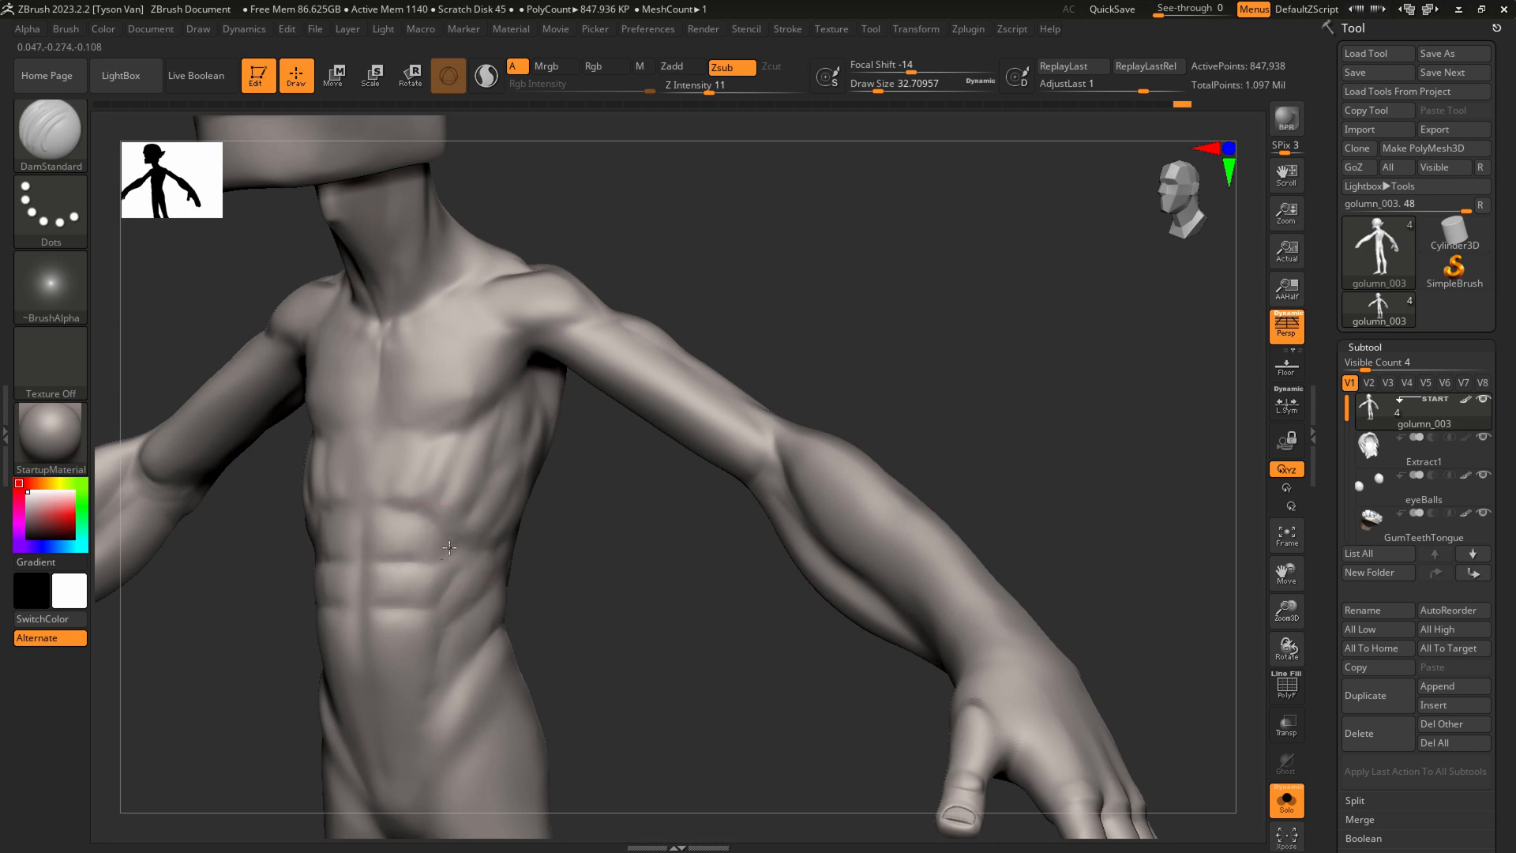
# Sharpen the center line and horizontal grooves between the middle abdominal blocks with DamStandard at draw size about 17
pyautogui.keyDown('ctrl'); pyautogui.moveTo(406, 558); pyautogui.dragTo(424, 584, button='right'); pyautogui.keyUp('ctrl')
pyautogui.press('s')
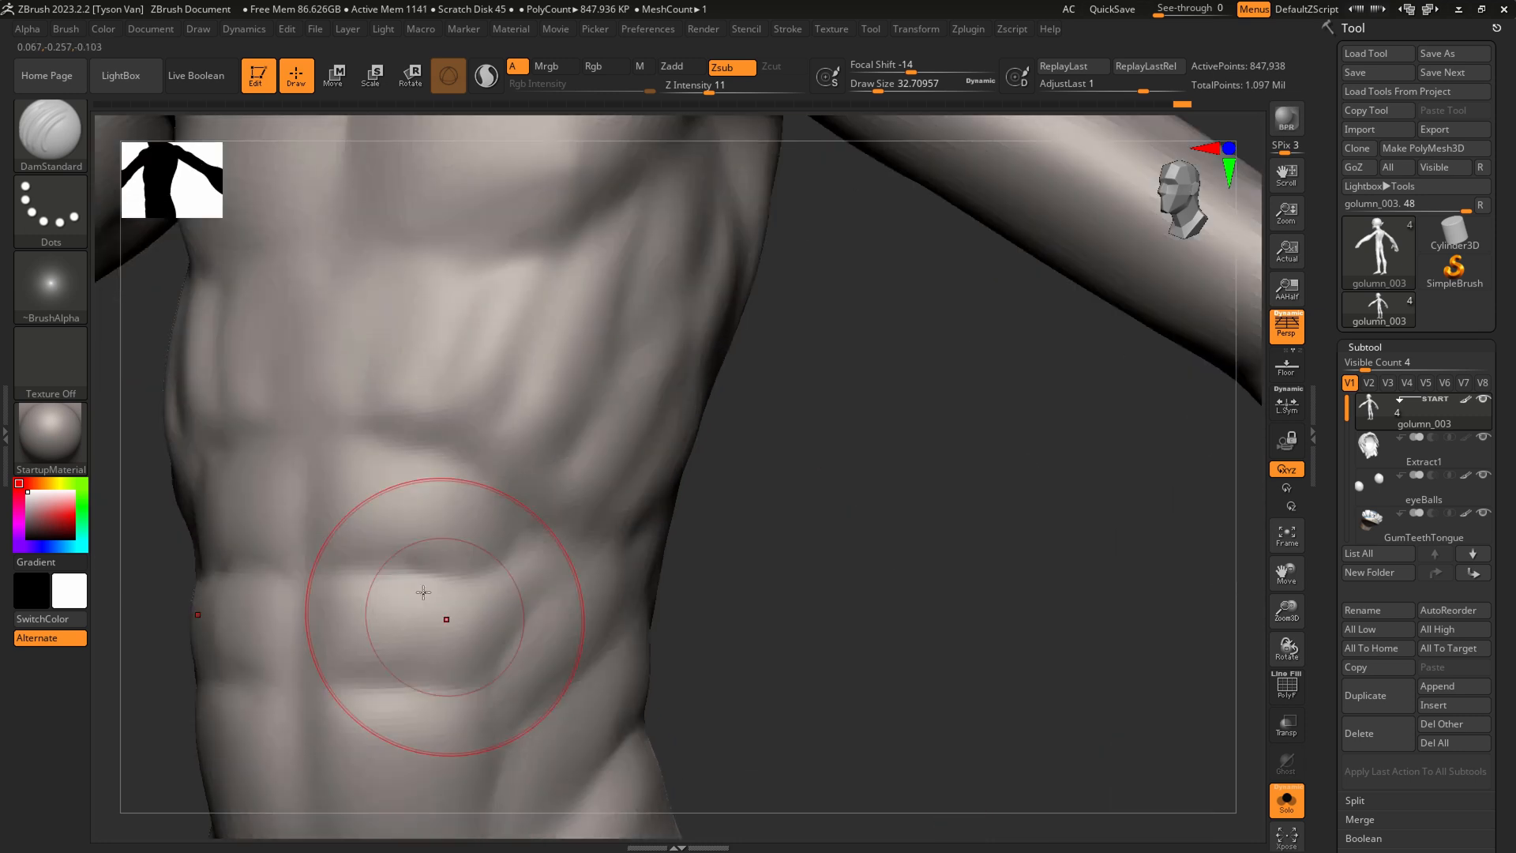
pyautogui.moveTo(332, 565); pyautogui.dragTo(317, 561)
pyautogui.moveTo(315, 553); pyautogui.dragTo(348, 569)
pyautogui.moveTo(323, 561)
pyautogui.mouseDown()
pyautogui.moveTo(414, 574)
pyautogui.moveTo(413, 562)
pyautogui.mouseUp()
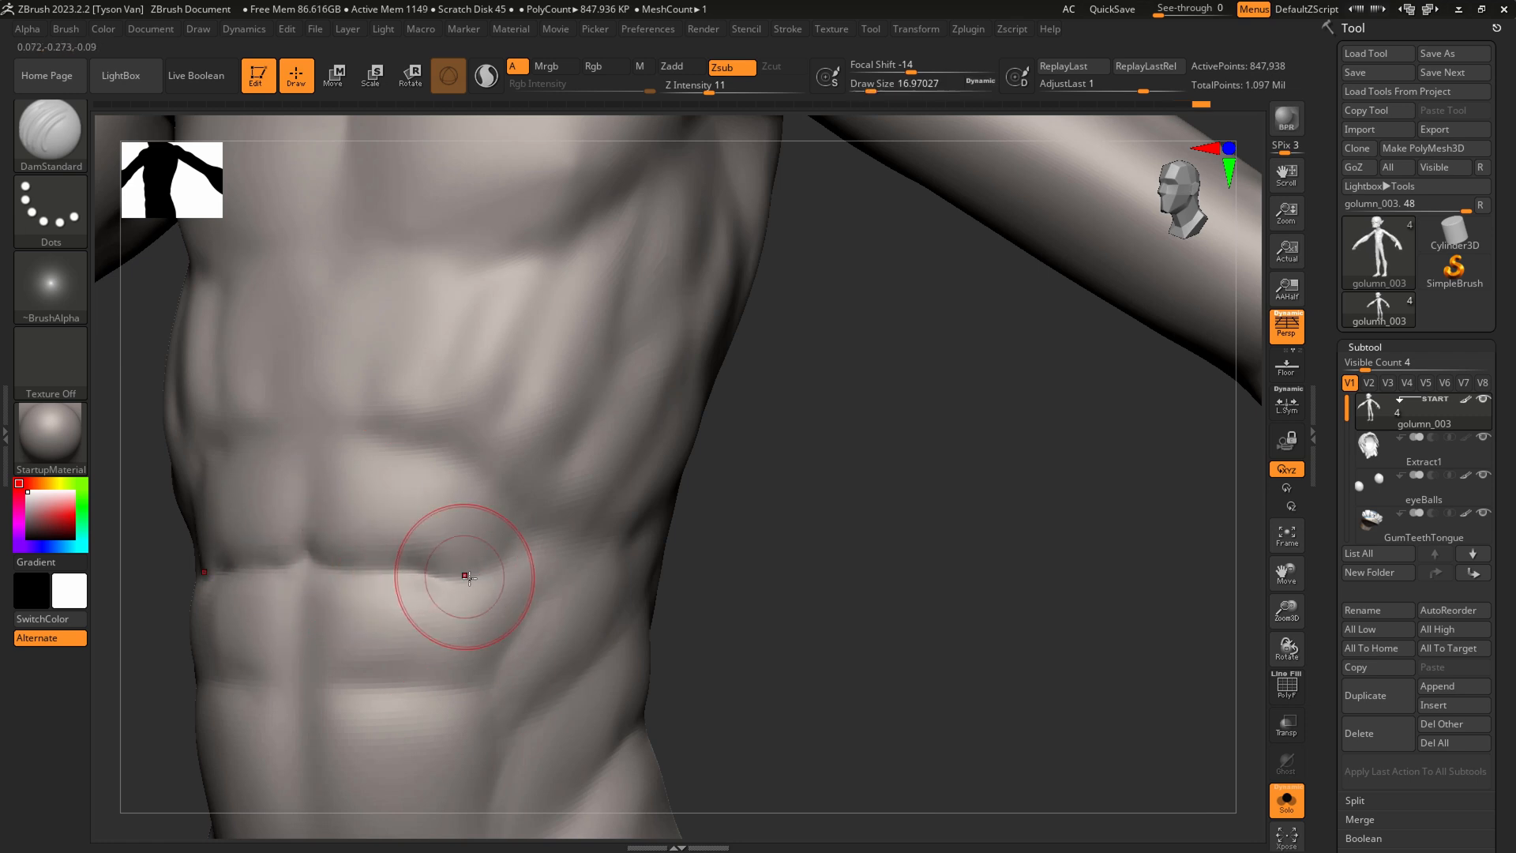
pyautogui.moveTo(301, 572); pyautogui.dragTo(300, 623)
pyautogui.moveTo(320, 679); pyautogui.dragTo(331, 687)
pyautogui.moveTo(302, 655)
pyautogui.mouseDown()
pyautogui.moveTo(352, 691)
pyautogui.moveTo(442, 692)
pyautogui.moveTo(504, 630)
pyautogui.moveTo(428, 674)
pyautogui.moveTo(472, 672)
pyautogui.mouseUp()
pyautogui.moveTo(320, 546); pyautogui.dragTo(466, 581)
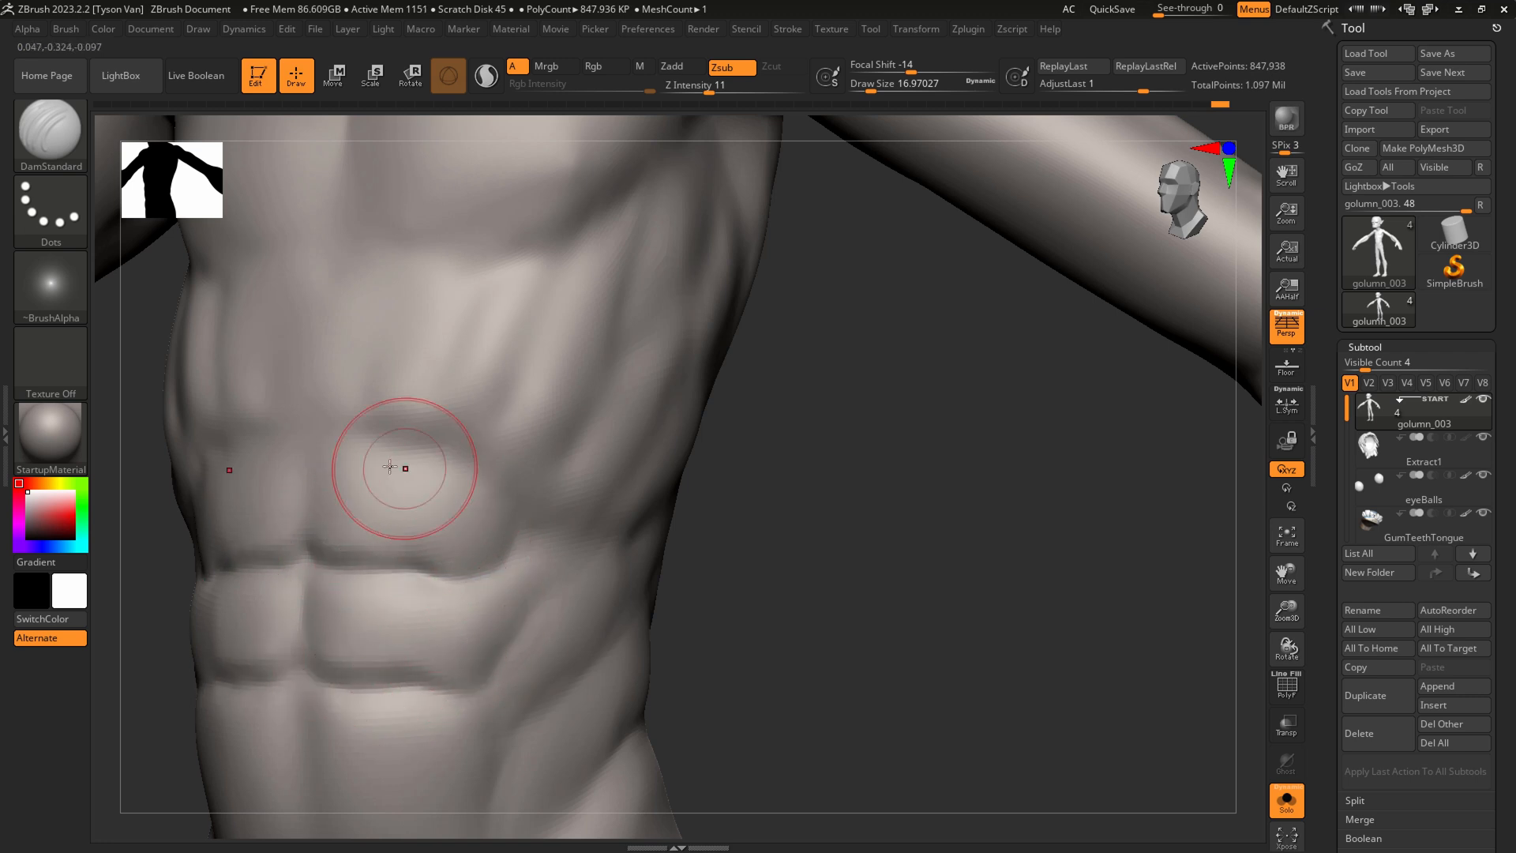
# Carve the upper abdominal center line and the curved lower edge of the ribcage with DamStandard at draw size about 17
pyautogui.moveTo(308, 546); pyautogui.dragTo(310, 443)
pyautogui.moveTo(308, 461)
pyautogui.mouseDown()
pyautogui.moveTo(348, 432)
pyautogui.moveTo(433, 411)
pyautogui.moveTo(477, 430)
pyautogui.mouseUp()
pyautogui.moveTo(335, 399); pyautogui.dragTo(352, 398)
pyautogui.moveTo(451, 416)
pyautogui.mouseDown()
pyautogui.moveTo(588, 507)
pyautogui.moveTo(565, 502)
pyautogui.mouseUp()
pyautogui.moveTo(573, 444); pyautogui.dragTo(528, 501)
pyautogui.moveTo(507, 385); pyautogui.dragTo(466, 450)
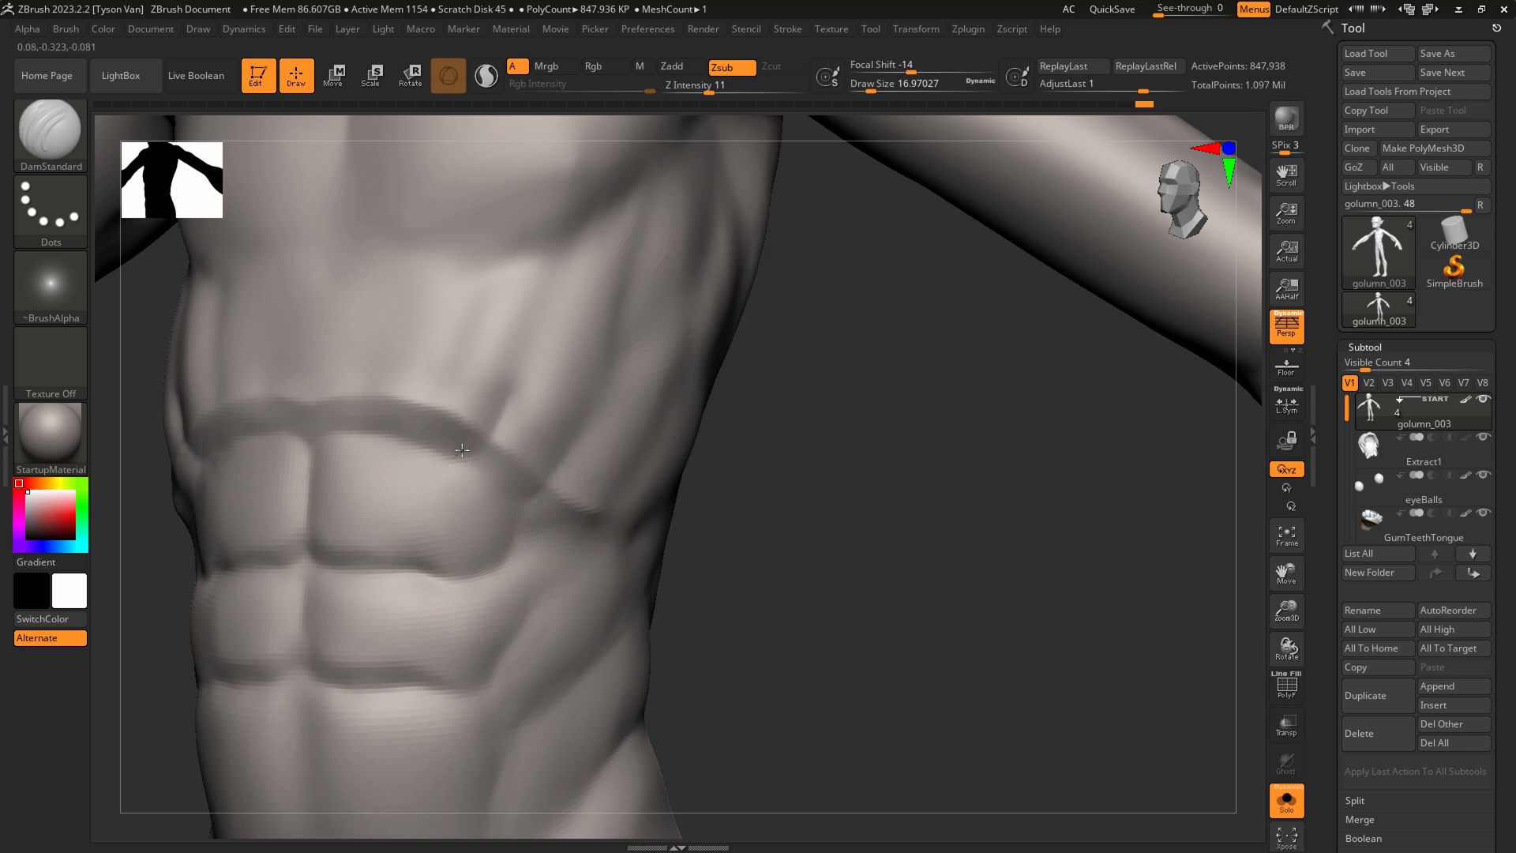
pyautogui.moveTo(297, 436); pyautogui.dragTo(407, 444)
pyautogui.moveTo(320, 552); pyautogui.dragTo(472, 579)
# Define the serratus muscles along the side ribs with DamStandard, and build them up with ClayBuildup at draw size about 17
pyautogui.moveTo(585, 508); pyautogui.dragTo(567, 477, button='right')
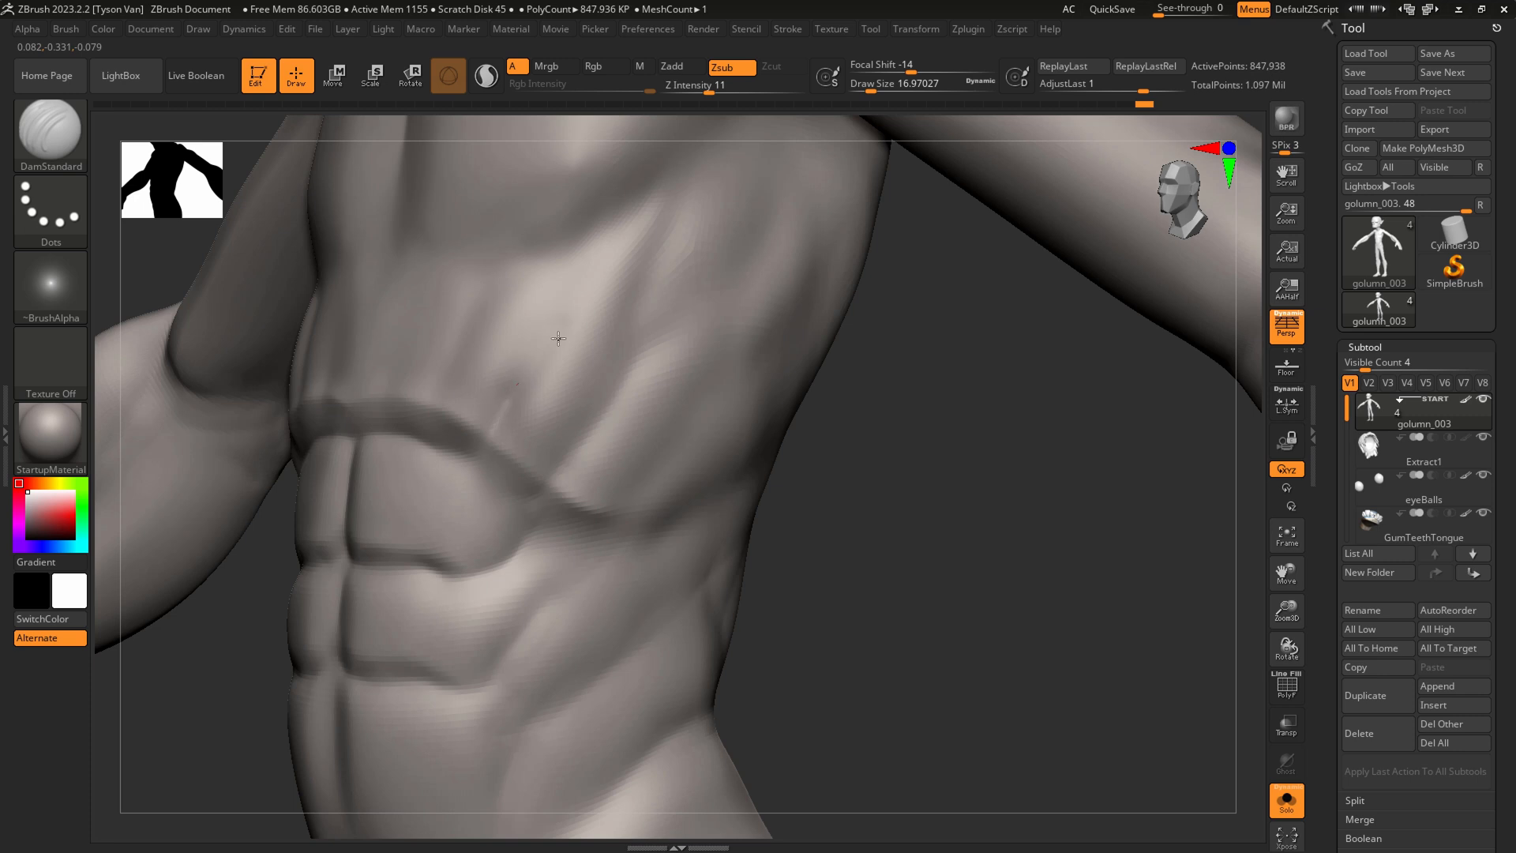
pyautogui.moveTo(618, 422)
pyautogui.mouseDown(button='right')
pyautogui.moveTo(557, 538)
pyautogui.moveTo(542, 508)
pyautogui.mouseUp(button='right')
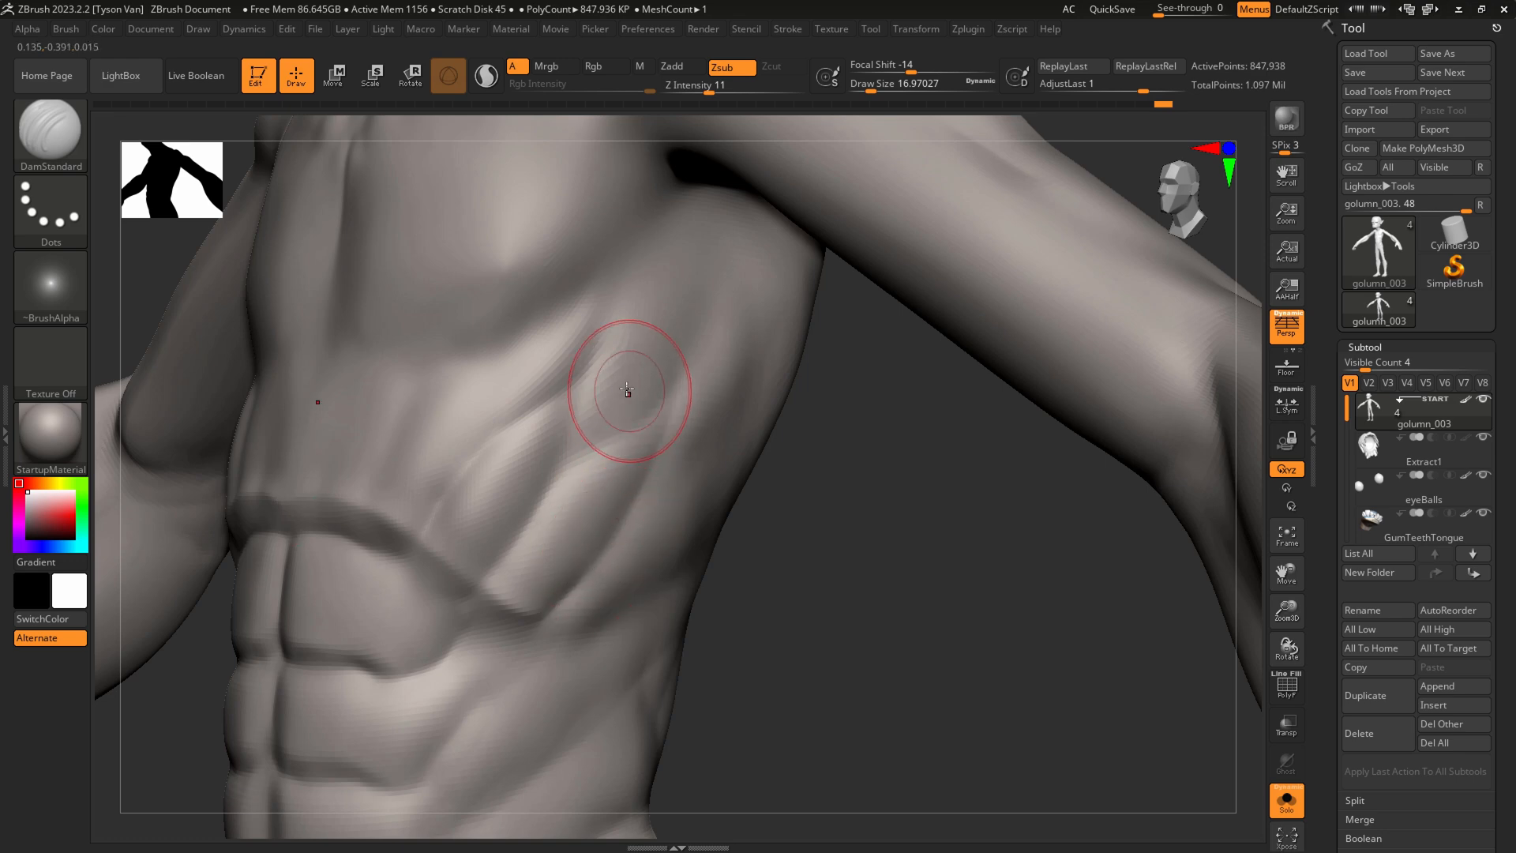
pyautogui.press('b')
pyautogui.press('s')
pyautogui.press('t')
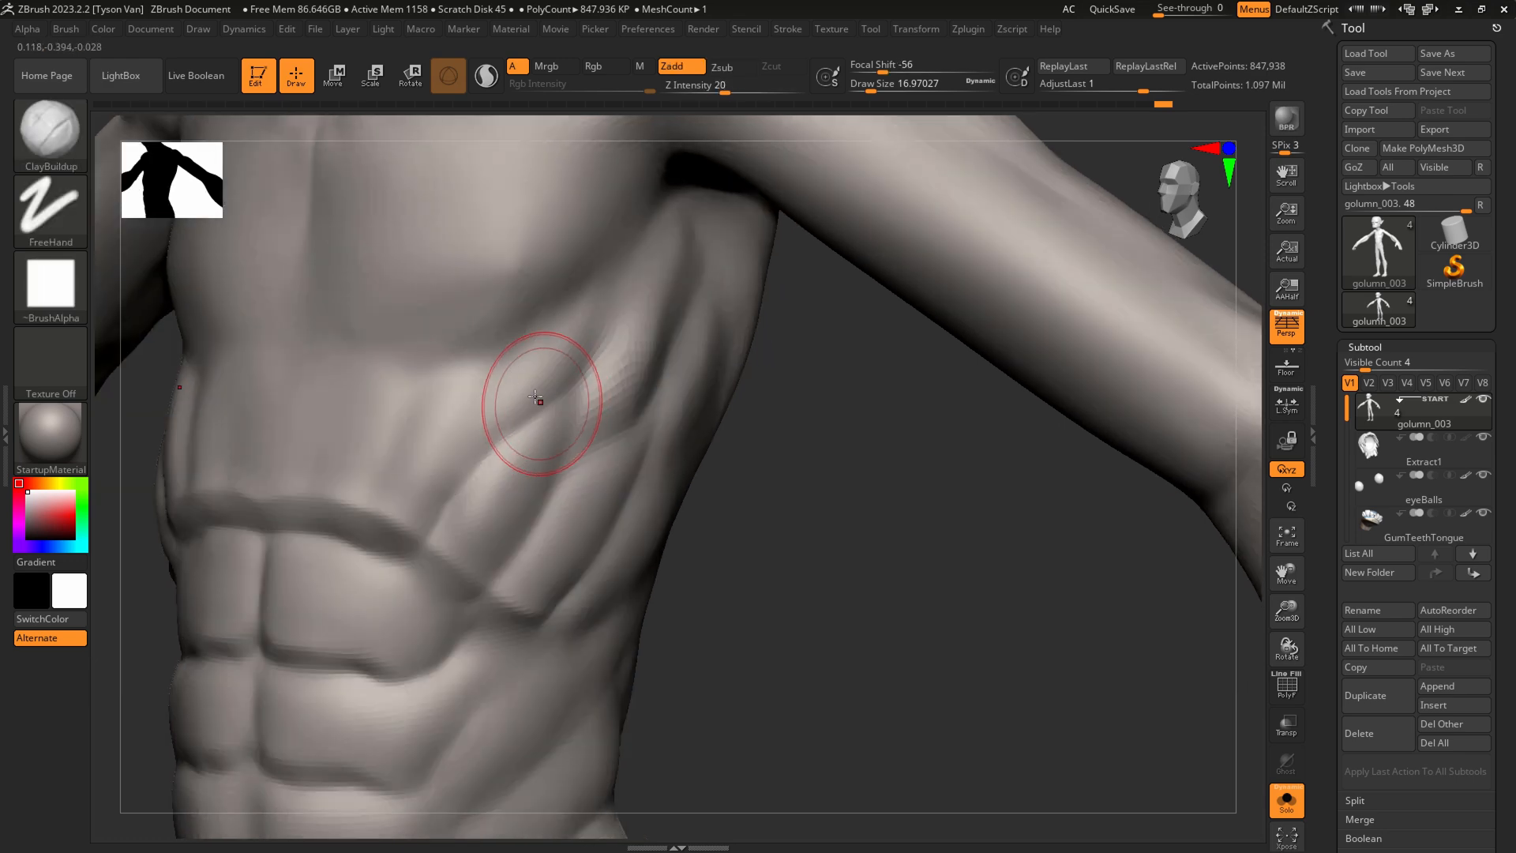
# Carve rib grooves between the abdominal arch and the chest with DamStandard at draw size about 17
pyautogui.press('b')
pyautogui.press('d')
pyautogui.press('s')
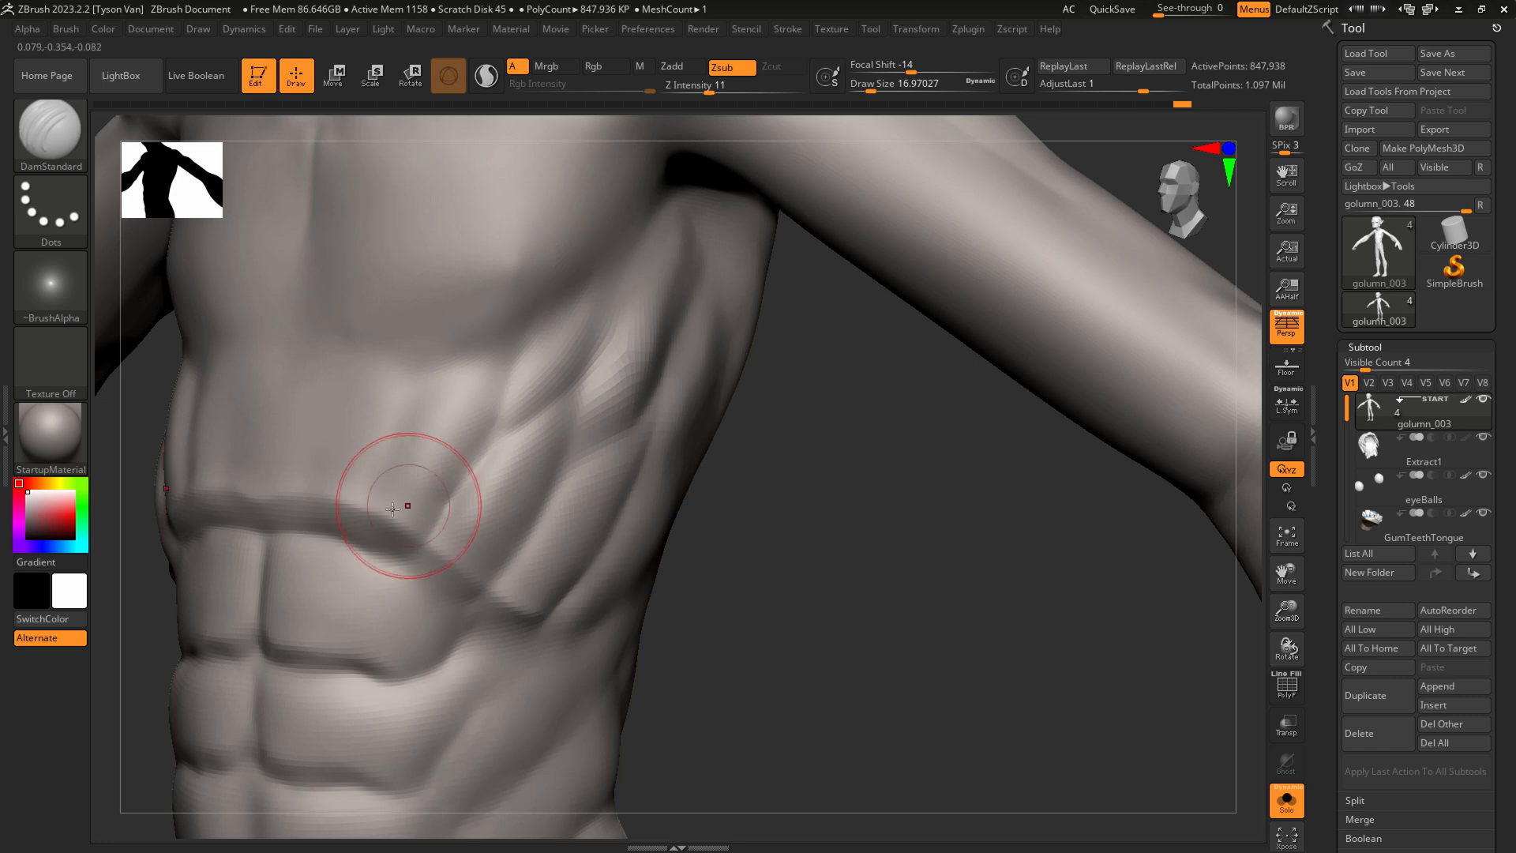
pyautogui.moveTo(384, 493); pyautogui.dragTo(458, 370)
pyautogui.moveTo(318, 491); pyautogui.dragTo(367, 381)
pyautogui.moveTo(269, 491)
pyautogui.mouseDown()
pyautogui.moveTo(318, 327)
pyautogui.moveTo(401, 371)
pyautogui.moveTo(295, 331)
pyautogui.moveTo(517, 303)
pyautogui.moveTo(549, 277)
pyautogui.mouseUp()
# Deepen the lower pectoral edge and the side rib grooves with DamStandard at draw sizes about 36.9 and 20
pyautogui.press('s')
pyautogui.press('s')
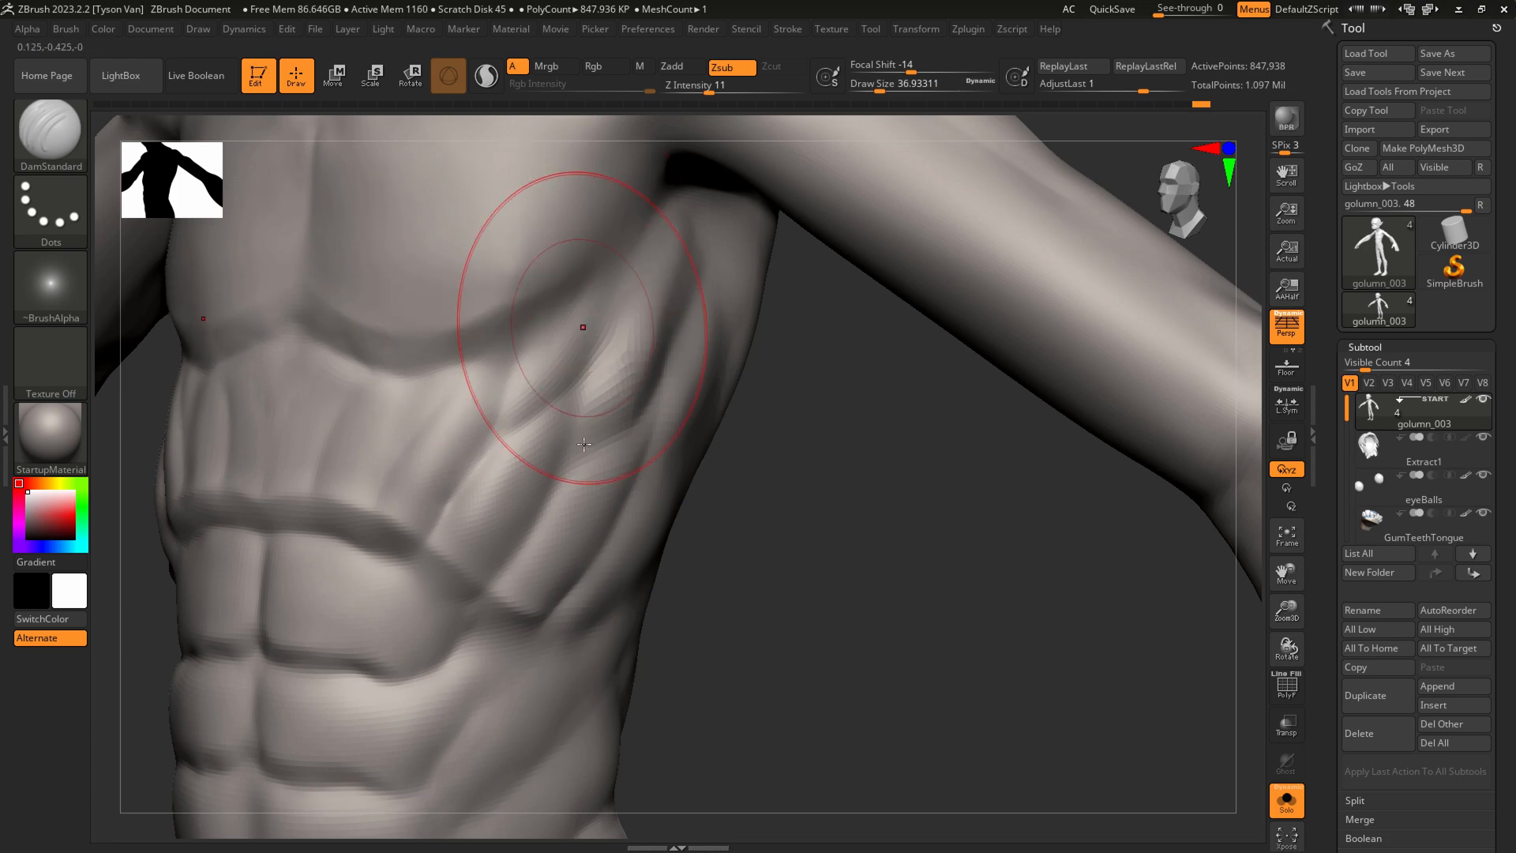
pyautogui.keyDown('alt'); pyautogui.moveTo(582, 329); pyautogui.dragTo(588, 483, button='right'); pyautogui.keyUp('alt')
pyautogui.moveTo(468, 463); pyautogui.dragTo(562, 425)
pyautogui.press('s')
pyautogui.moveTo(643, 393); pyautogui.dragTo(636, 391)
pyautogui.moveTo(680, 343)
pyautogui.mouseDown()
pyautogui.moveTo(517, 502)
pyautogui.moveTo(395, 535)
pyautogui.mouseUp()
pyautogui.moveTo(321, 499)
pyautogui.mouseDown()
pyautogui.moveTo(458, 519)
pyautogui.moveTo(415, 531)
pyautogui.mouseUp()
# Smooth the ribs, and carve the inner collarbone ends and upper sternum groove with DamStandard at draw size about 20
pyautogui.moveTo(415, 532); pyautogui.dragTo(437, 508, button='right')
pyautogui.moveTo(349, 455)
pyautogui.keyDown('shift'); pyautogui.mouseDown()
pyautogui.moveTo(338, 420)
pyautogui.moveTo(439, 406)
pyautogui.mouseUp(); pyautogui.keyUp('shift')
pyautogui.moveTo(386, 406)
pyautogui.keyDown('ctrl'); pyautogui.mouseDown(button='right')
pyautogui.moveTo(449, 408)
pyautogui.moveTo(418, 404)
pyautogui.mouseUp(button='right'); pyautogui.keyUp('ctrl')
pyautogui.moveTo(483, 401)
pyautogui.keyDown('shift'); pyautogui.mouseDown()
pyautogui.moveTo(531, 410)
pyautogui.moveTo(472, 345)
pyautogui.moveTo(471, 367)
pyautogui.mouseUp(); pyautogui.keyUp('shift')
pyautogui.moveTo(401, 350)
pyautogui.keyDown('ctrl'); pyautogui.mouseDown(button='right')
pyautogui.moveTo(423, 353)
pyautogui.moveTo(382, 325)
pyautogui.mouseUp(button='right'); pyautogui.keyUp('ctrl')
pyautogui.moveTo(383, 324)
pyautogui.mouseDown()
pyautogui.moveTo(432, 280)
pyautogui.moveTo(460, 281)
pyautogui.mouseUp()
pyautogui.moveTo(365, 341)
pyautogui.mouseDown()
pyautogui.moveTo(440, 277)
pyautogui.moveTo(462, 279)
pyautogui.mouseUp()
pyautogui.moveTo(366, 335)
pyautogui.mouseDown()
pyautogui.moveTo(427, 277)
pyautogui.moveTo(458, 276)
pyautogui.moveTo(382, 267)
pyautogui.moveTo(458, 259)
pyautogui.moveTo(367, 307)
pyautogui.moveTo(376, 283)
pyautogui.moveTo(352, 399)
pyautogui.mouseUp()
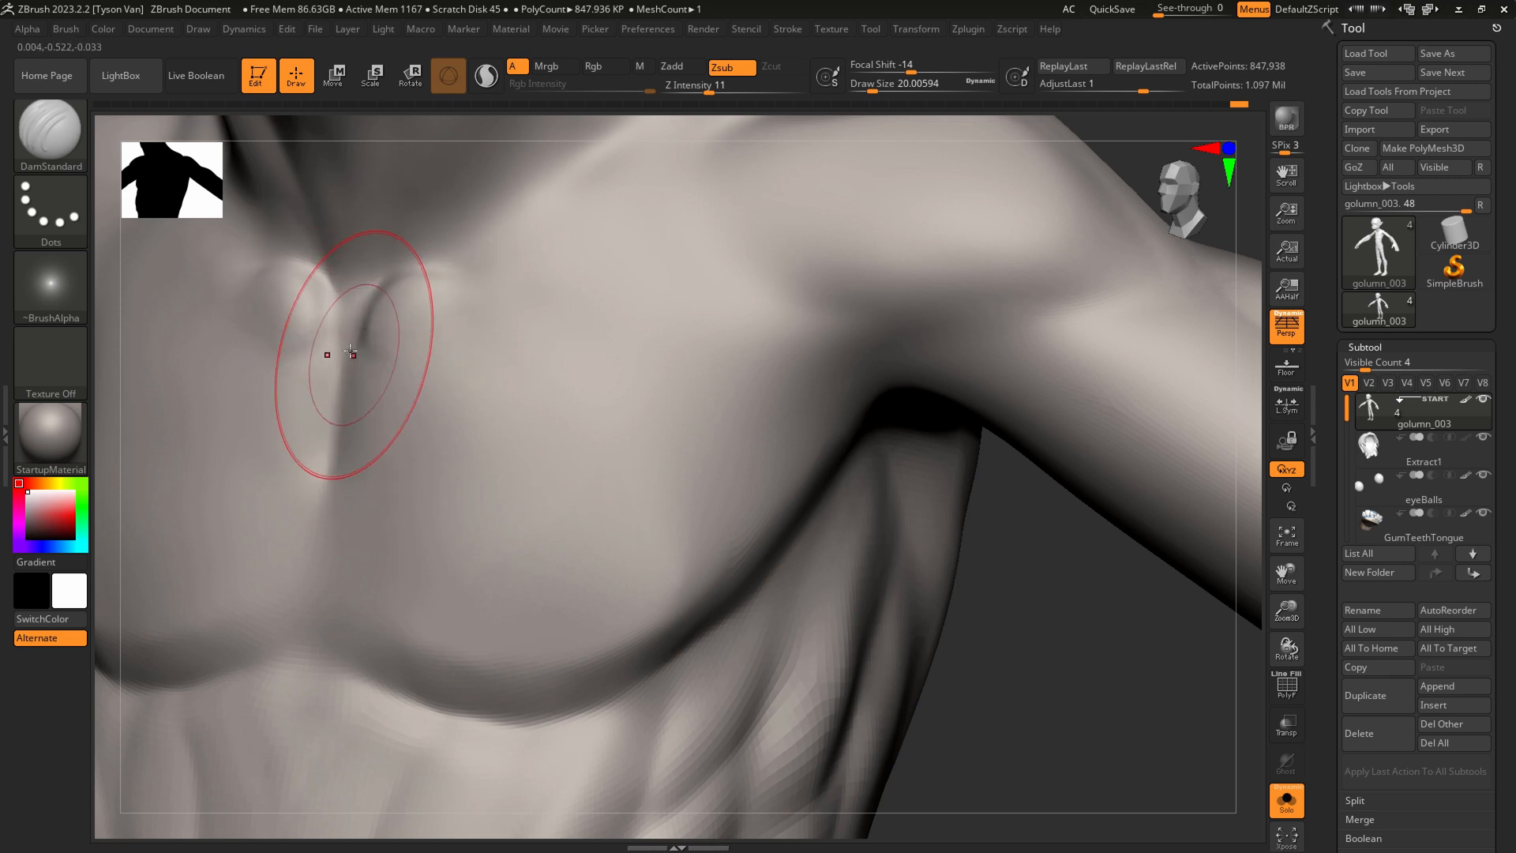
# Carve pectoral muscle fiber lines running from the chest toward the armpit with DamStandard at draw size about 20
pyautogui.moveTo(520, 371); pyautogui.dragTo(854, 480)
pyautogui.moveTo(581, 381); pyautogui.dragTo(888, 458)
pyautogui.moveTo(721, 416); pyautogui.dragTo(893, 419)
pyautogui.moveTo(571, 283); pyautogui.dragTo(839, 386)
pyautogui.moveTo(629, 234); pyautogui.dragTo(866, 388)
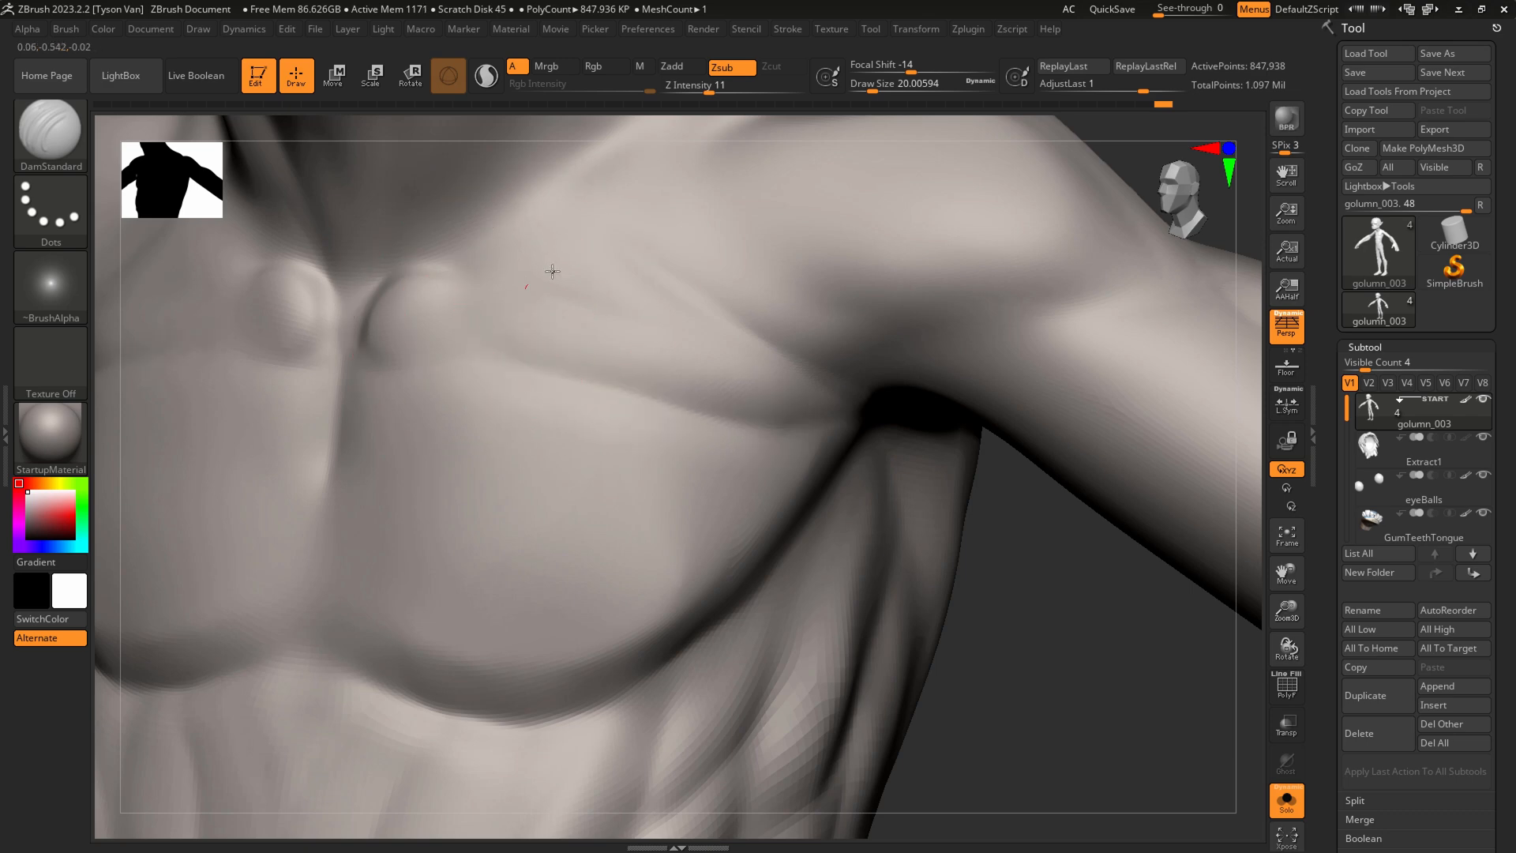
# Carve the contours along the collarbone with DamStandard at draw size about 20, and smooth the chest lines
pyautogui.keyDown('alt'); pyautogui.moveTo(626, 286); pyautogui.dragTo(630, 480, button='right'); pyautogui.keyUp('alt')
pyautogui.moveTo(430, 458); pyautogui.dragTo(624, 383)
pyautogui.moveTo(506, 439)
pyautogui.mouseDown()
pyautogui.moveTo(595, 404)
pyautogui.moveTo(418, 457)
pyautogui.moveTo(570, 361)
pyautogui.mouseUp()
pyautogui.moveTo(472, 442)
pyautogui.mouseDown()
pyautogui.moveTo(580, 330)
pyautogui.moveTo(569, 317)
pyautogui.mouseUp()
pyautogui.keyDown('ctrl'); pyautogui.moveTo(401, 420); pyautogui.dragTo(602, 596, button='right'); pyautogui.keyUp('ctrl')
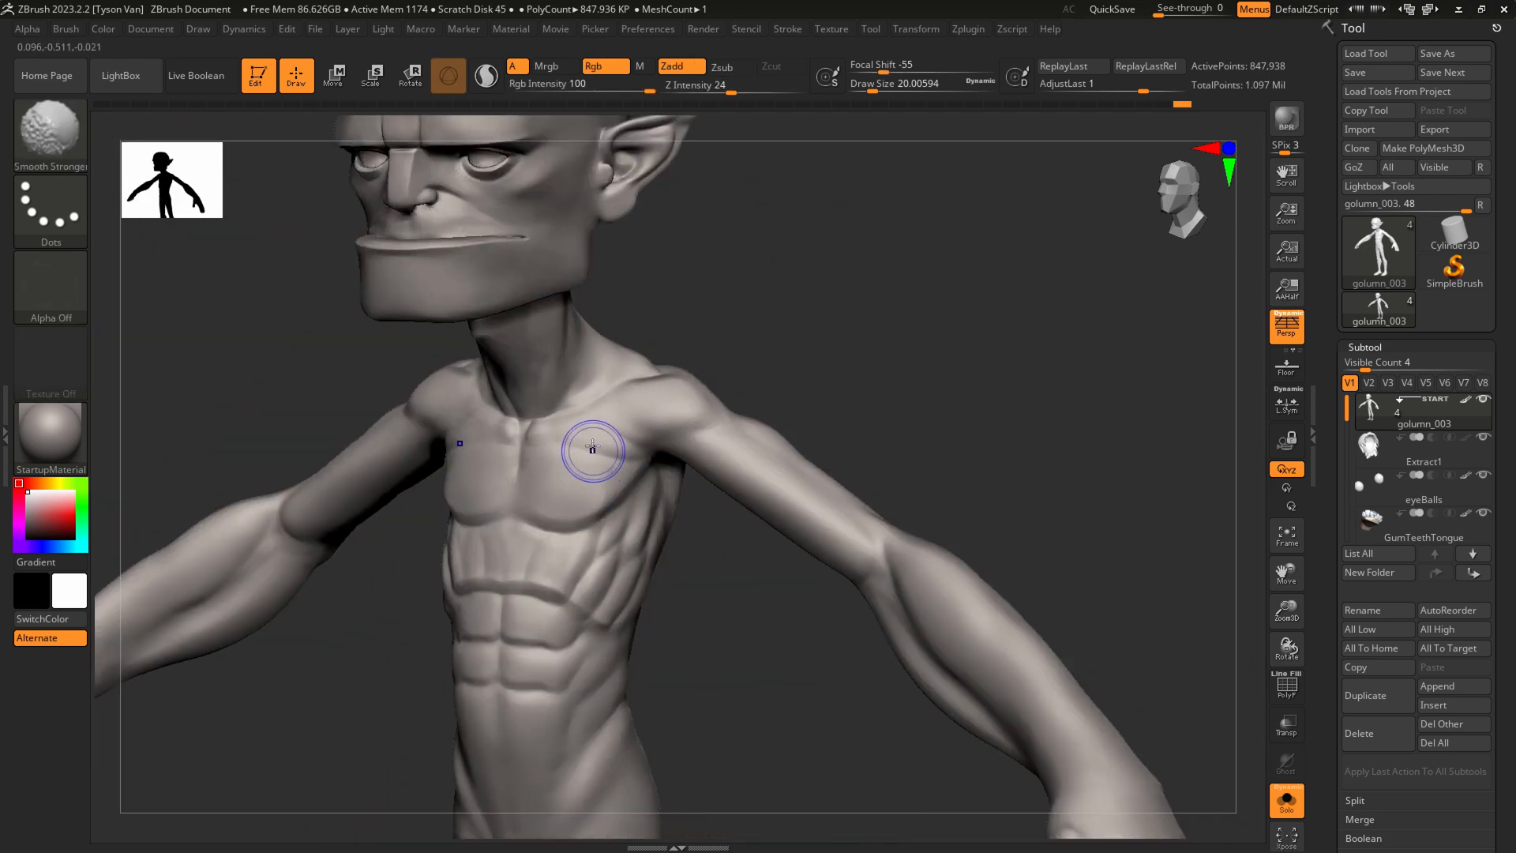
# Carve the flank muscles and the hollows around the buttocks with DamStandard at draw size about 41.4
pyautogui.keyDown('ctrl'); pyautogui.moveTo(626, 508); pyautogui.dragTo(632, 443, button='right'); pyautogui.keyUp('ctrl')
pyautogui.moveTo(596, 320)
pyautogui.keyDown('alt'); pyautogui.mouseDown(button='right')
pyautogui.moveTo(602, 339)
pyautogui.moveTo(629, 340)
pyautogui.moveTo(558, 355)
pyautogui.mouseUp(button='right'); pyautogui.keyUp('alt')
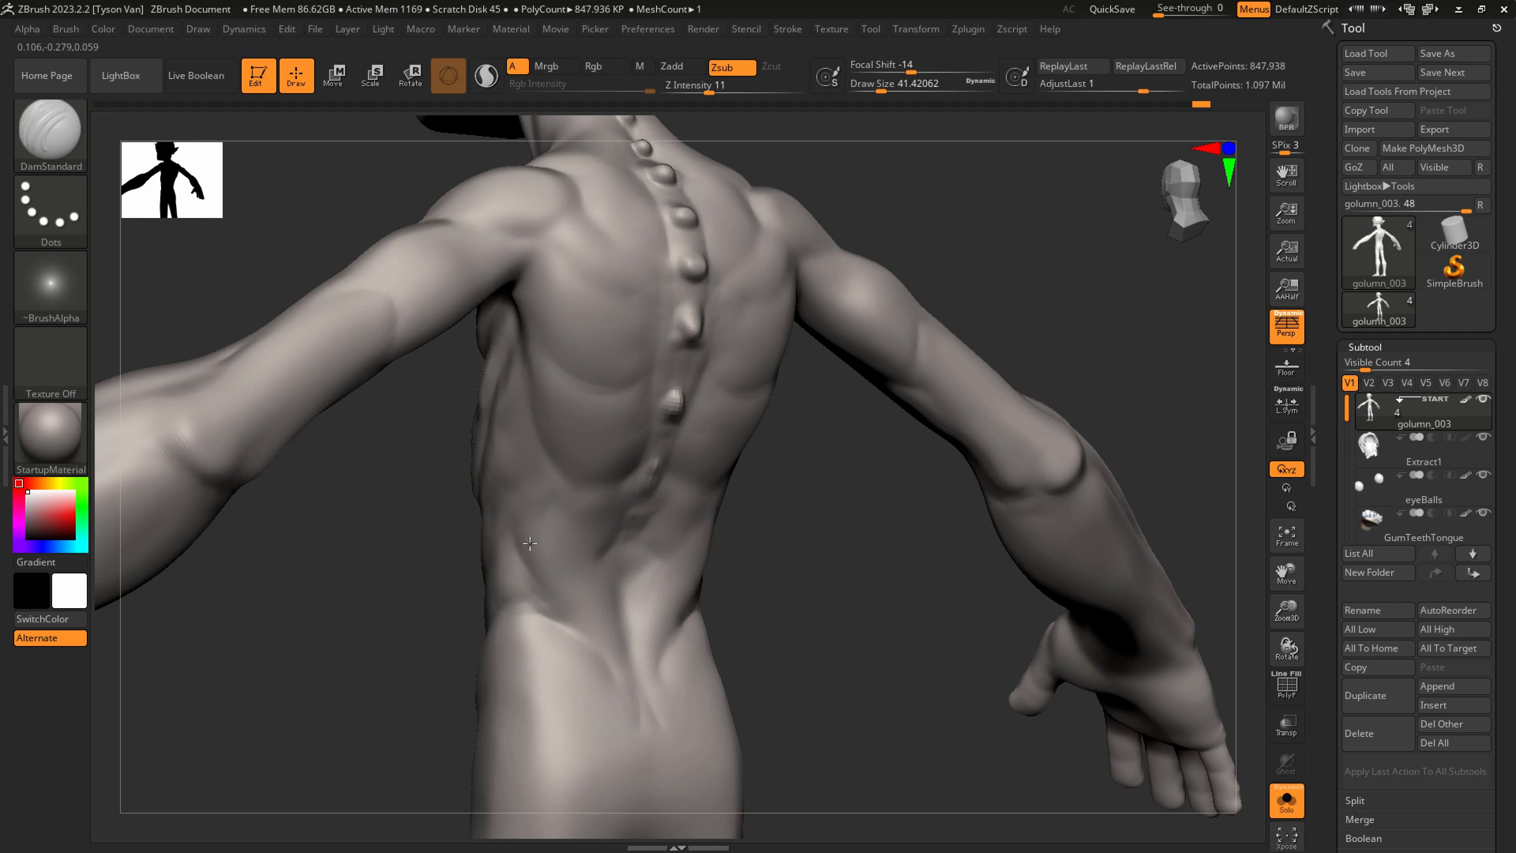
pyautogui.moveTo(572, 499); pyautogui.dragTo(514, 491, button='right')
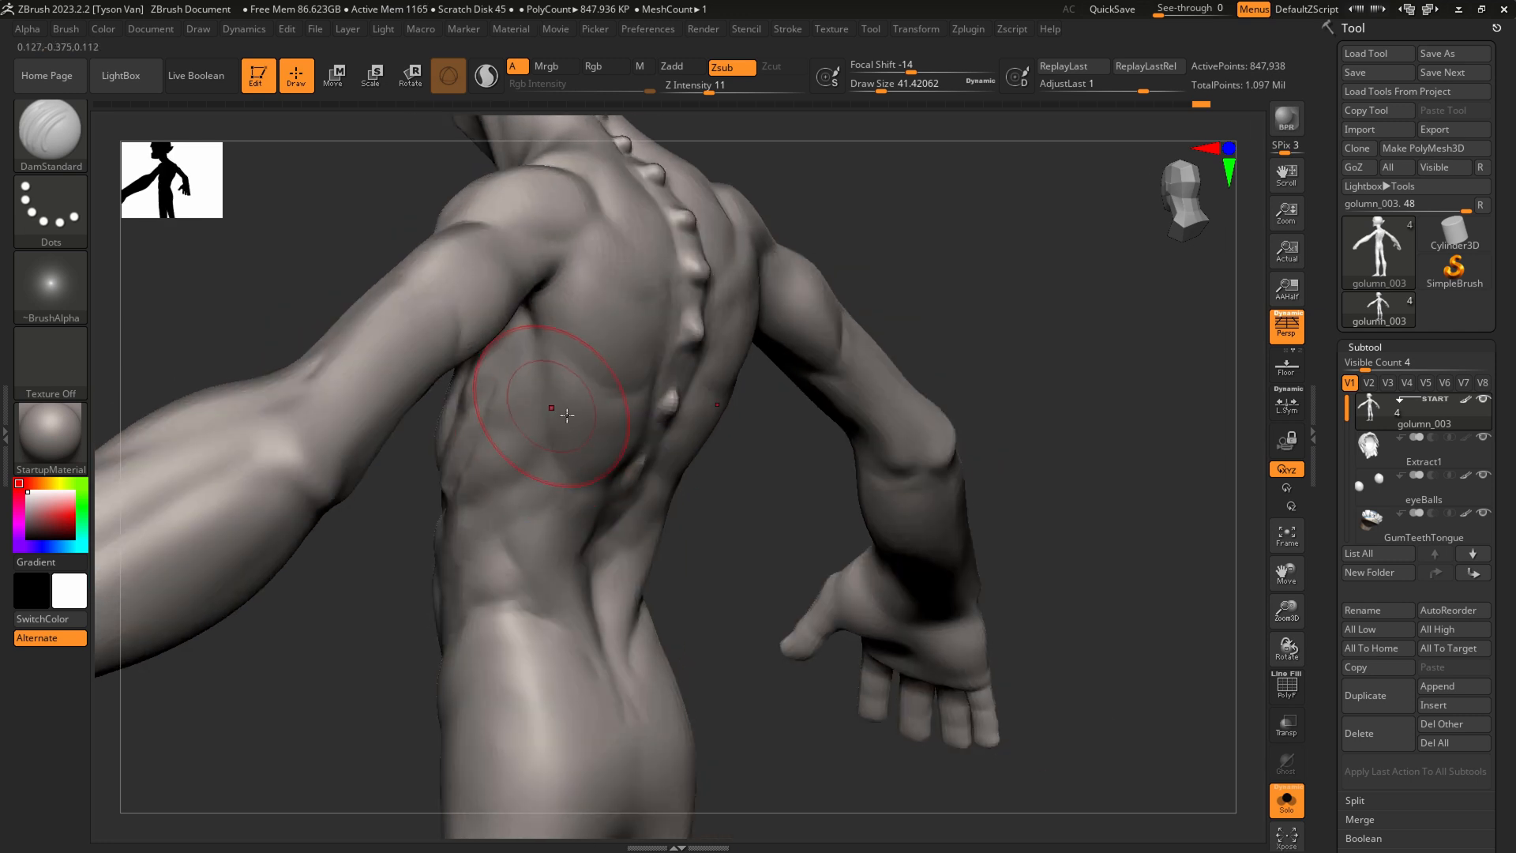
pyautogui.moveTo(624, 524); pyautogui.dragTo(574, 725, button='right')
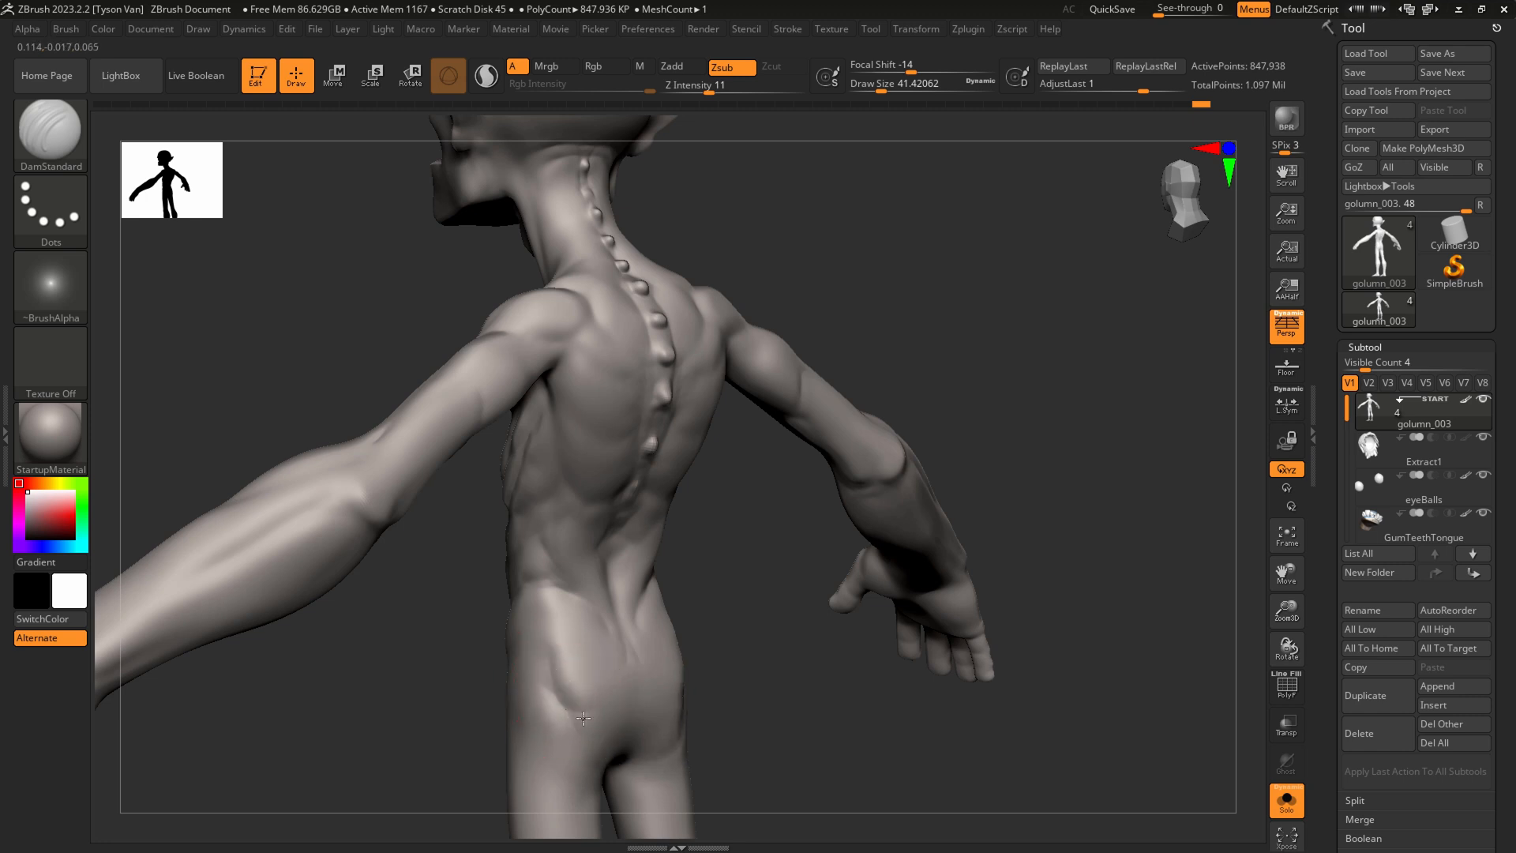
pyautogui.moveTo(589, 664); pyautogui.dragTo(565, 688, button='right')
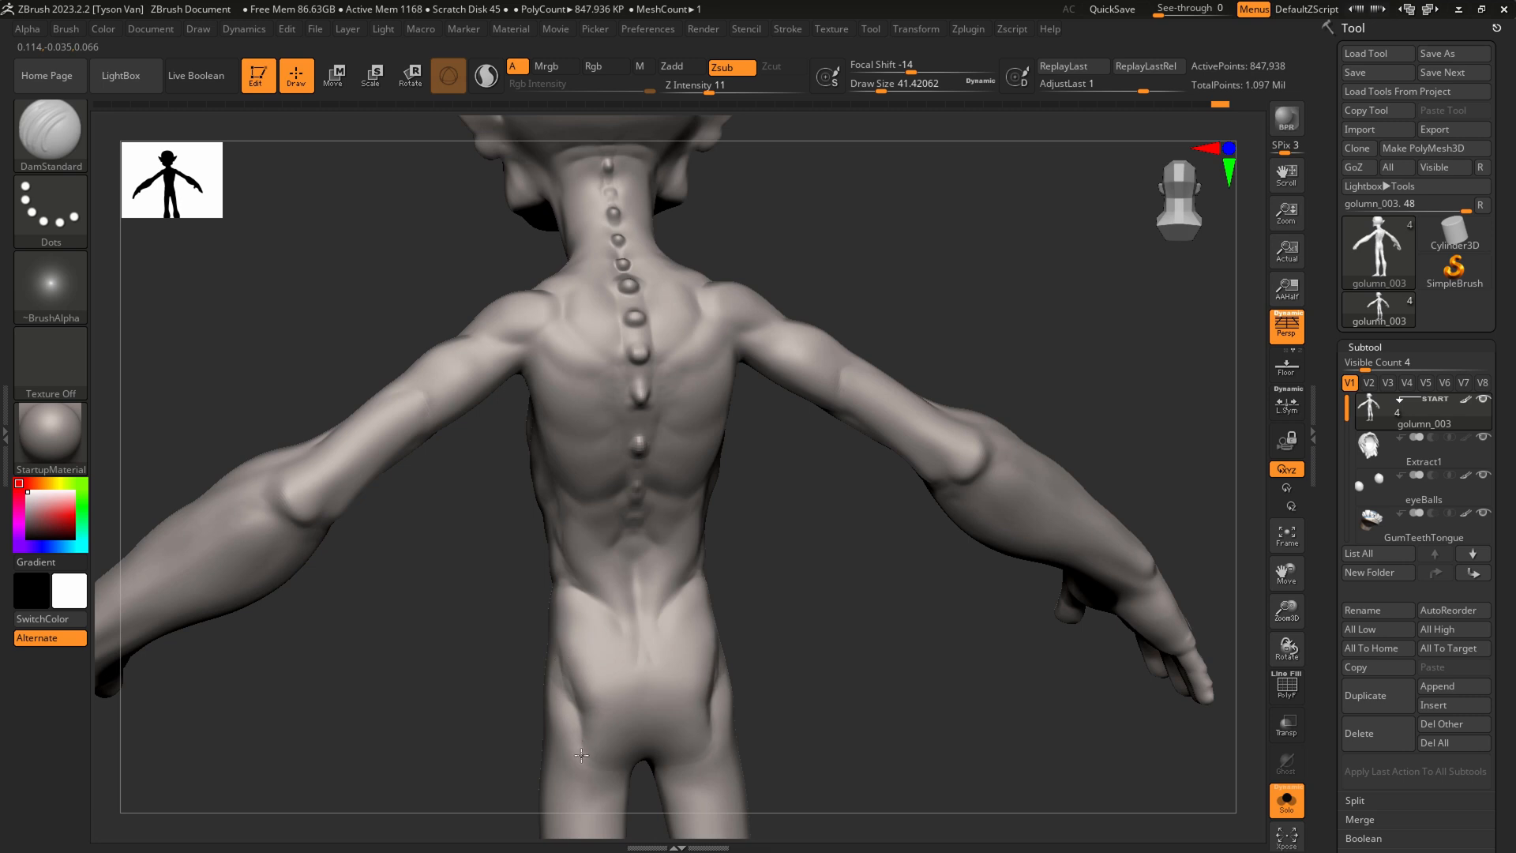
pyautogui.moveTo(621, 776); pyautogui.dragTo(652, 759, button='right')
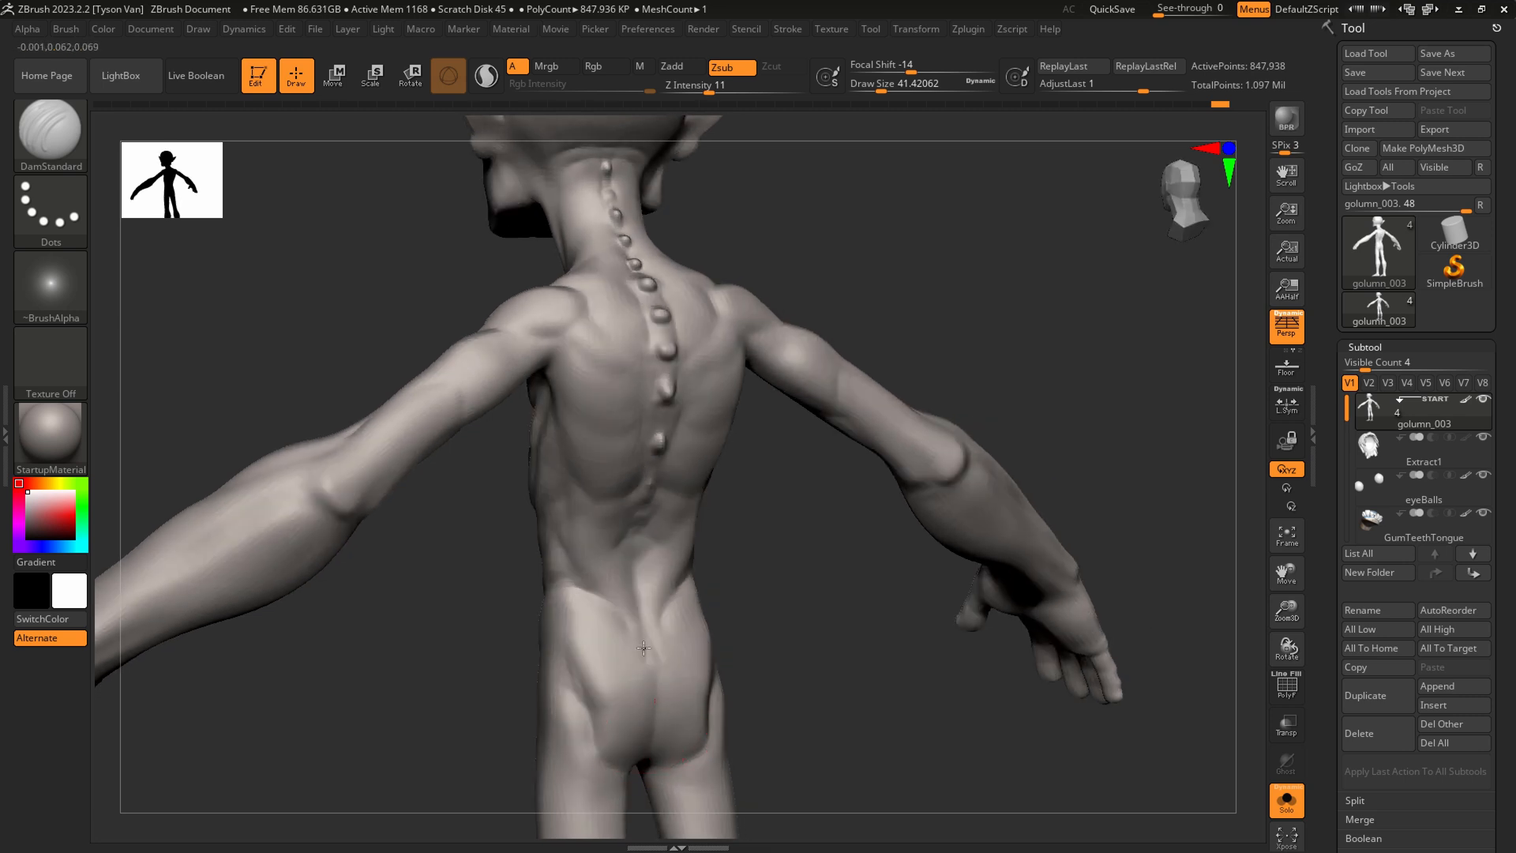
# Round out the buttocks with the Standard brush at draw size about 41.4, and smooth them
pyautogui.press('b')
pyautogui.press('s')
pyautogui.press('t')
pyautogui.press('shift')
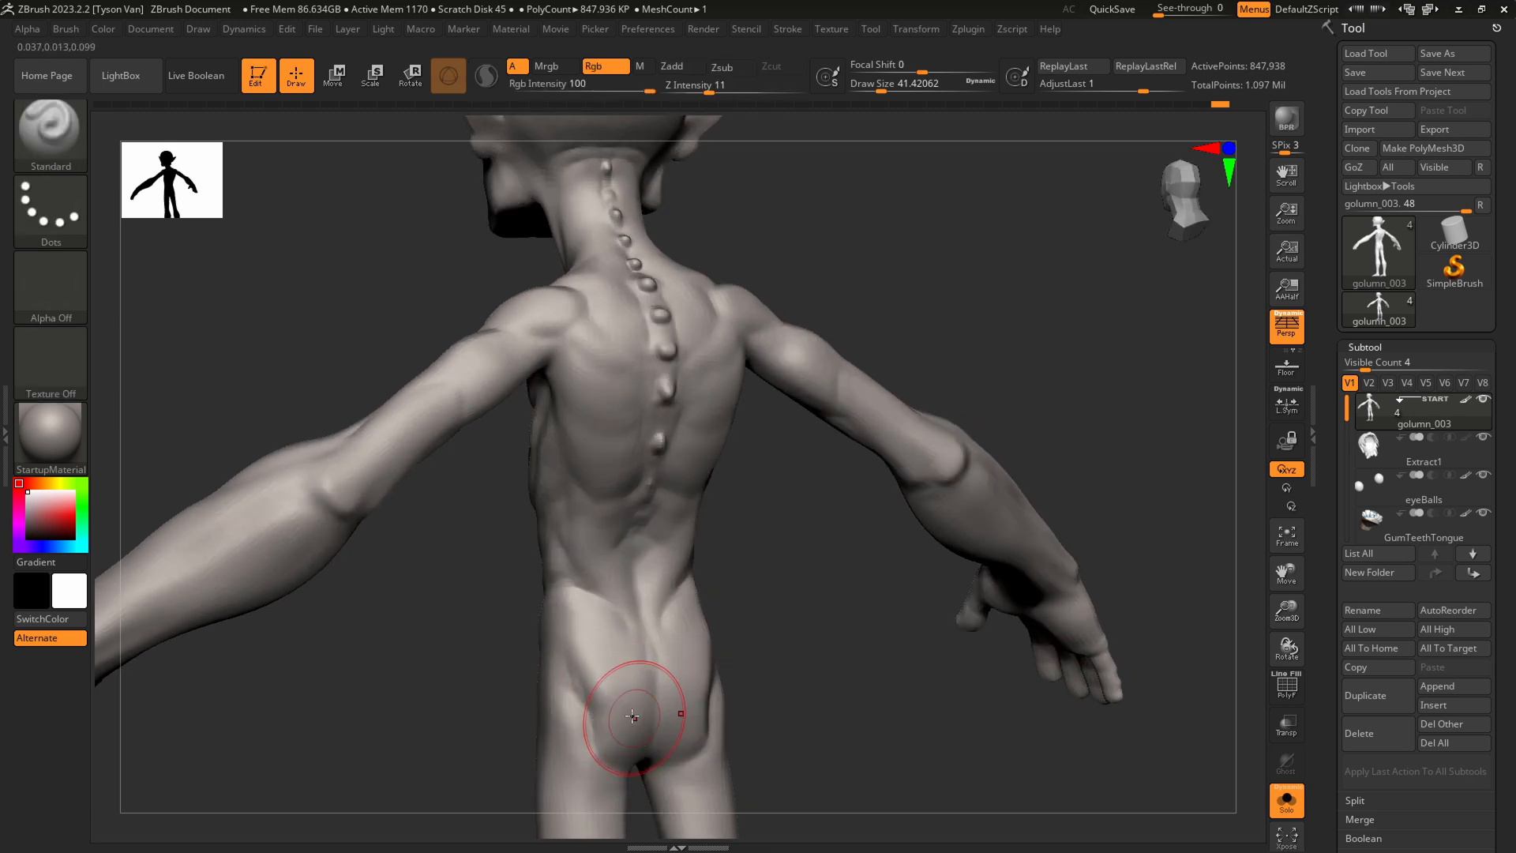
pyautogui.press('shift')
pyautogui.moveTo(676, 702); pyautogui.dragTo(576, 626, button='right')
# Build up the upper hip and outer buttock with ClayBuildup at draw size about 41.4, and smooth the strokes
pyautogui.press('b')
pyautogui.press('d')
pyautogui.press('s')
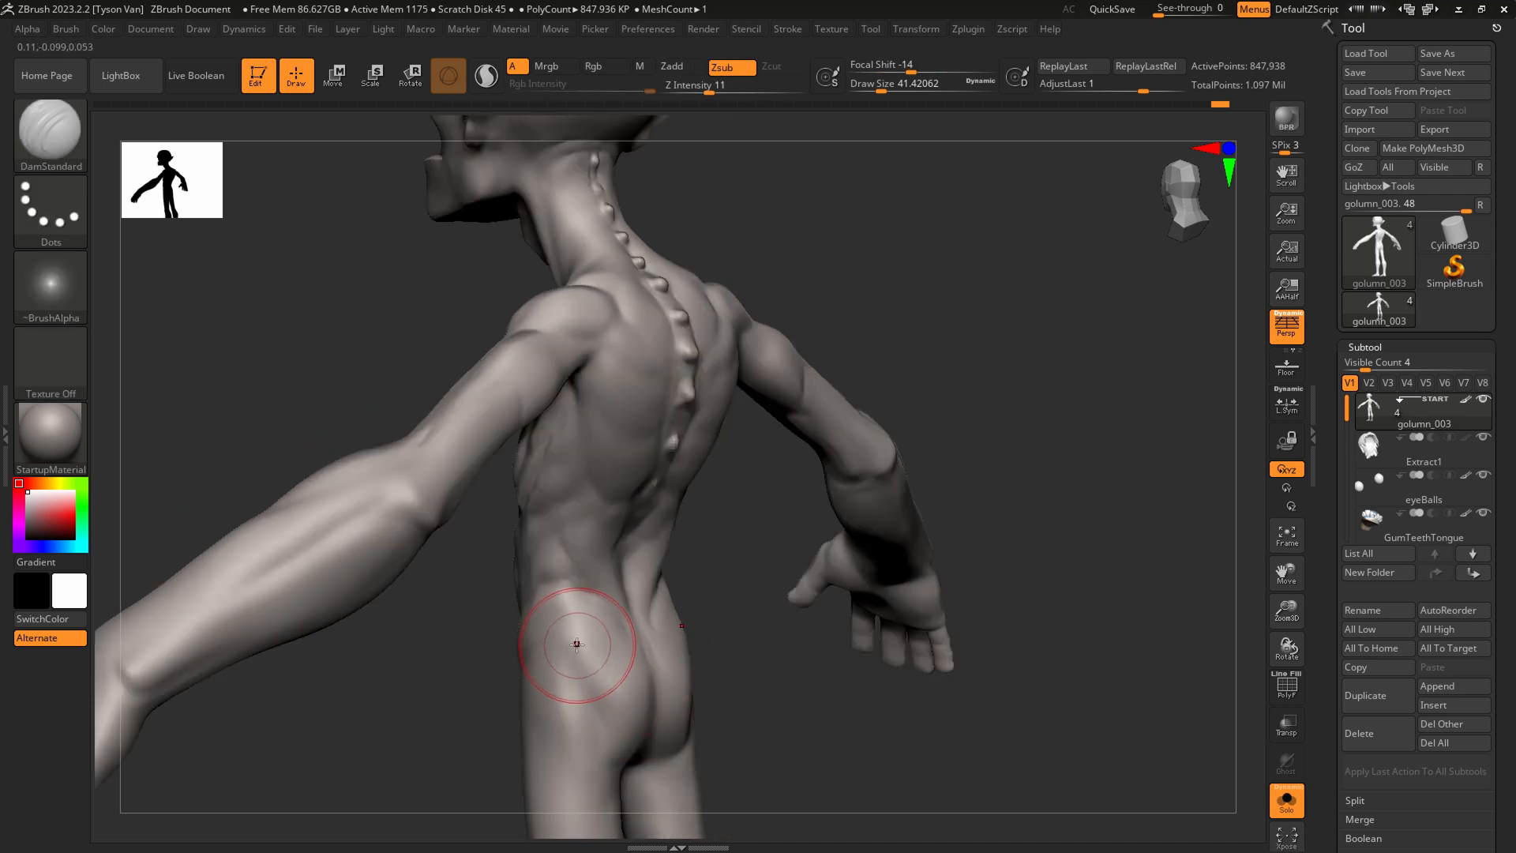
pyautogui.press('b')
pyautogui.press('c')
pyautogui.press('b')
pyautogui.press('shift')
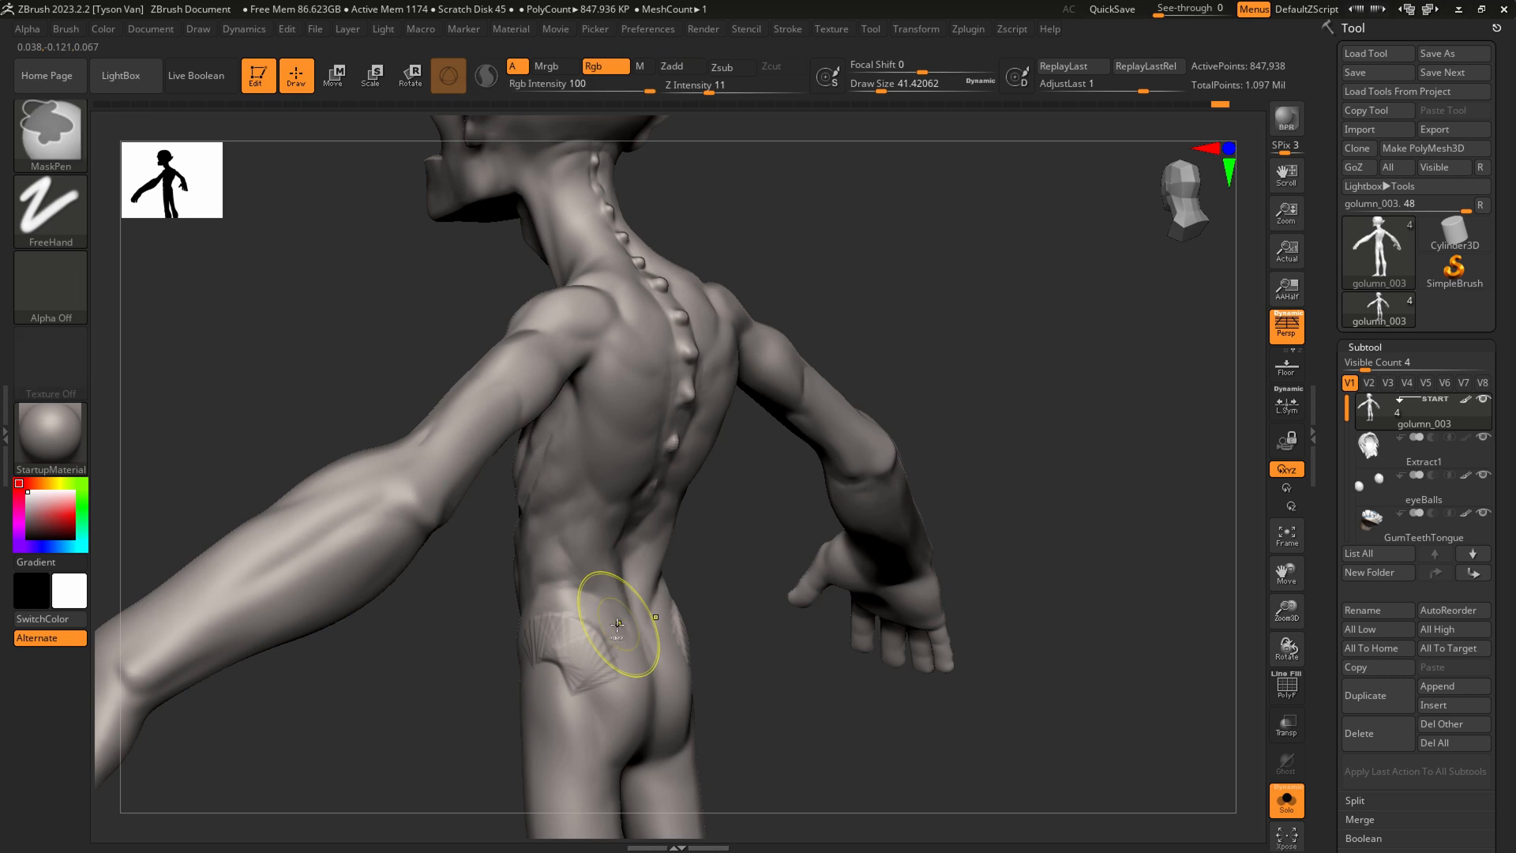
# Carve the hollow at the side of the hip with DamStandard at draw size about 41.4, and smooth it
pyautogui.press('b')
pyautogui.press('d')
pyautogui.press('s')
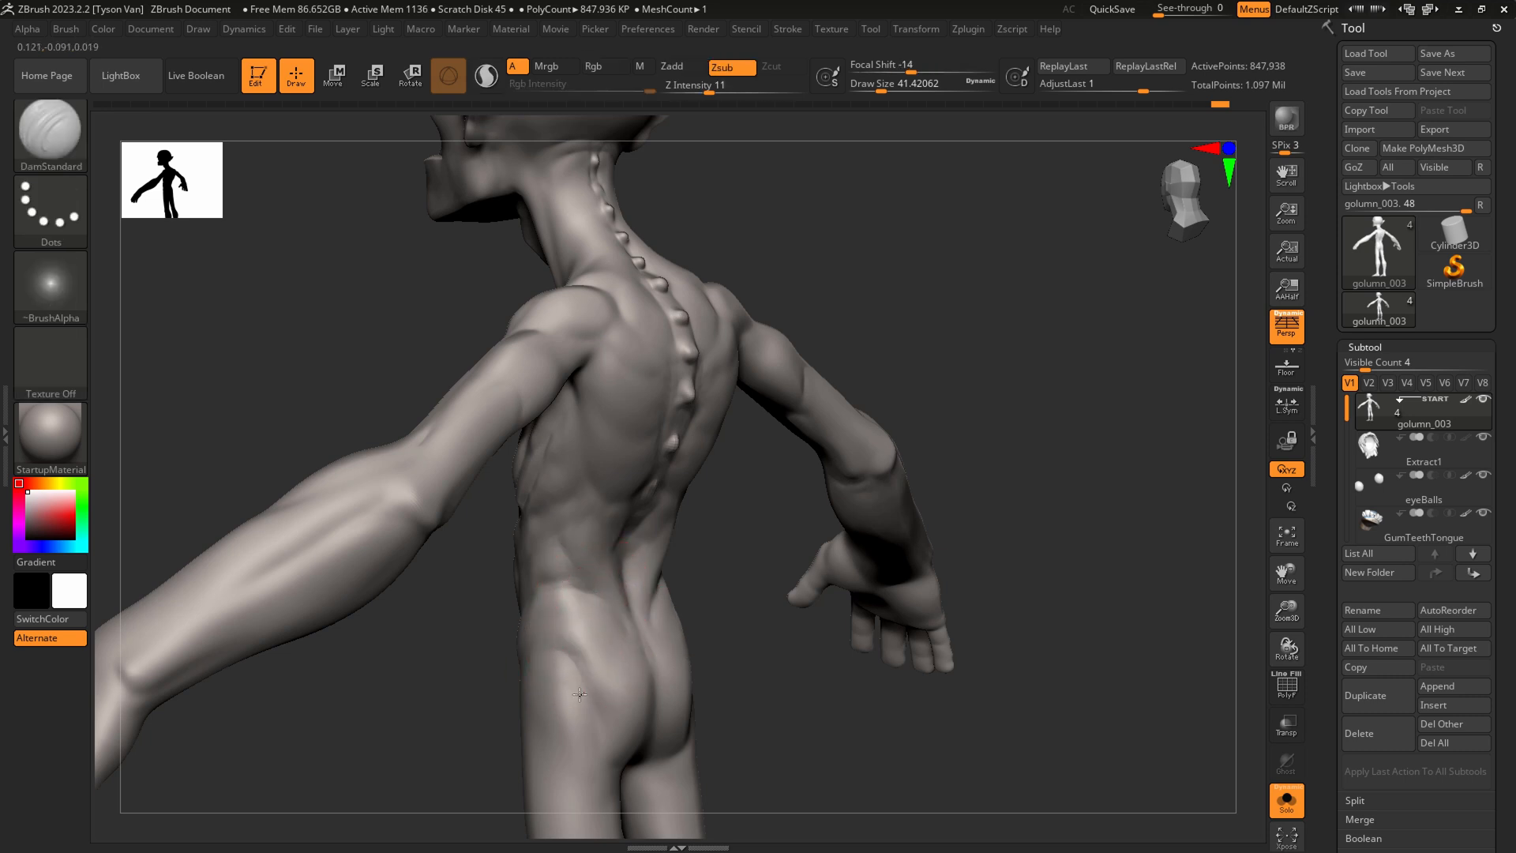
pyautogui.moveTo(605, 646); pyautogui.dragTo(564, 606, button='right')
pyautogui.press('shift')
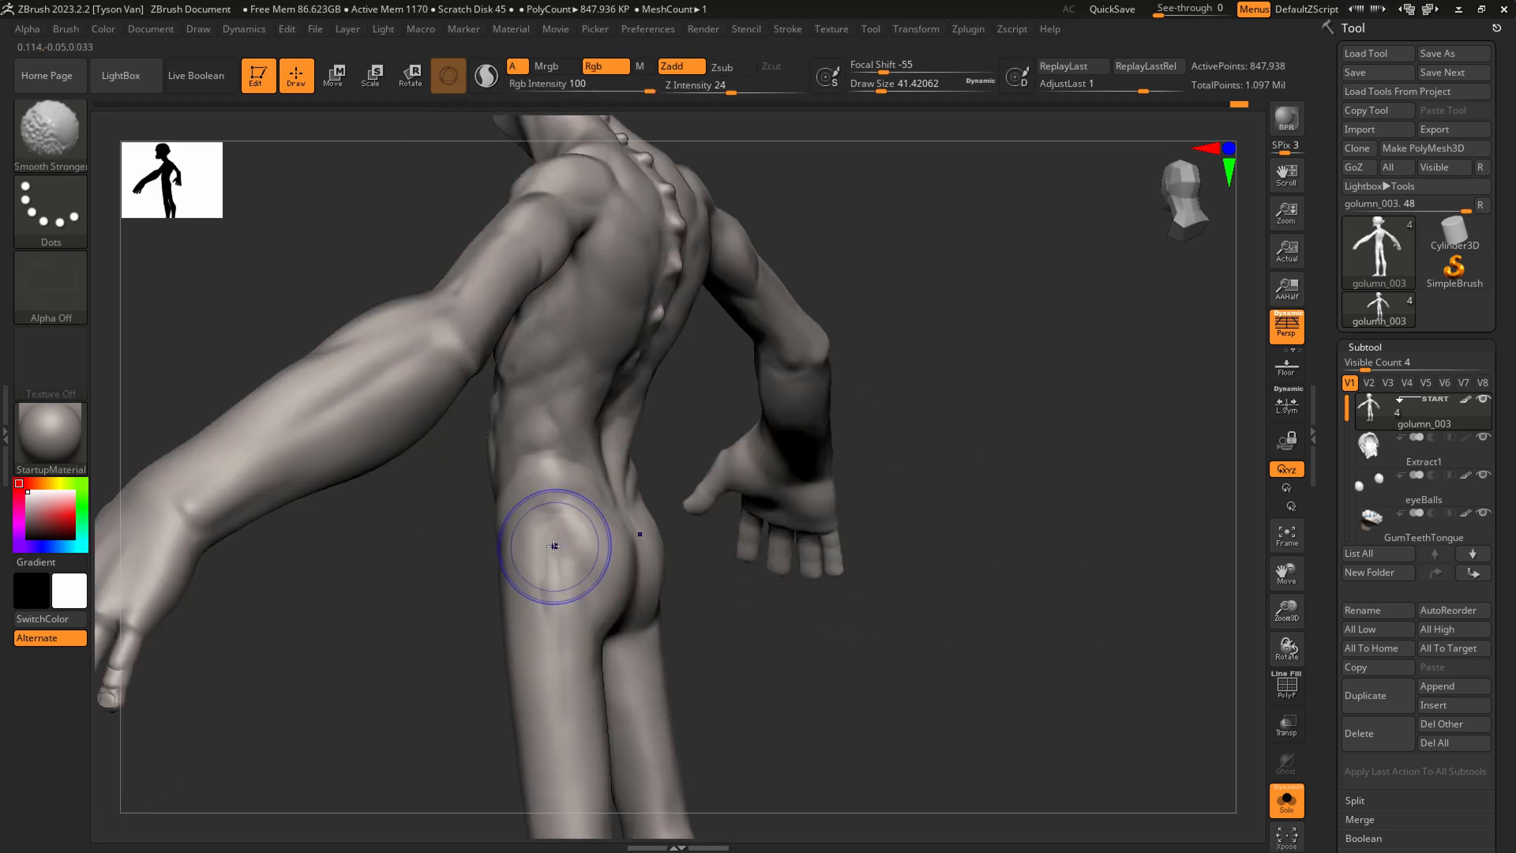
# Adjust the side of the torso with SnakeHook at draw size 22, and smooth the waist
pyautogui.moveTo(549, 544)
pyautogui.mouseDown(button='right')
pyautogui.moveTo(581, 537)
pyautogui.moveTo(609, 332)
pyautogui.moveTo(633, 599)
pyautogui.moveTo(609, 548)
pyautogui.moveTo(614, 667)
pyautogui.moveTo(636, 568)
pyautogui.moveTo(638, 589)
pyautogui.mouseUp(button='right')
pyautogui.press('b')
pyautogui.press('s')
pyautogui.press('h')
pyautogui.moveTo(627, 670); pyautogui.dragTo(671, 644, button='right')
pyautogui.keyDown('ctrl'); pyautogui.moveTo(608, 604); pyautogui.dragTo(608, 621, button='right'); pyautogui.keyUp('ctrl')
pyautogui.press('s')
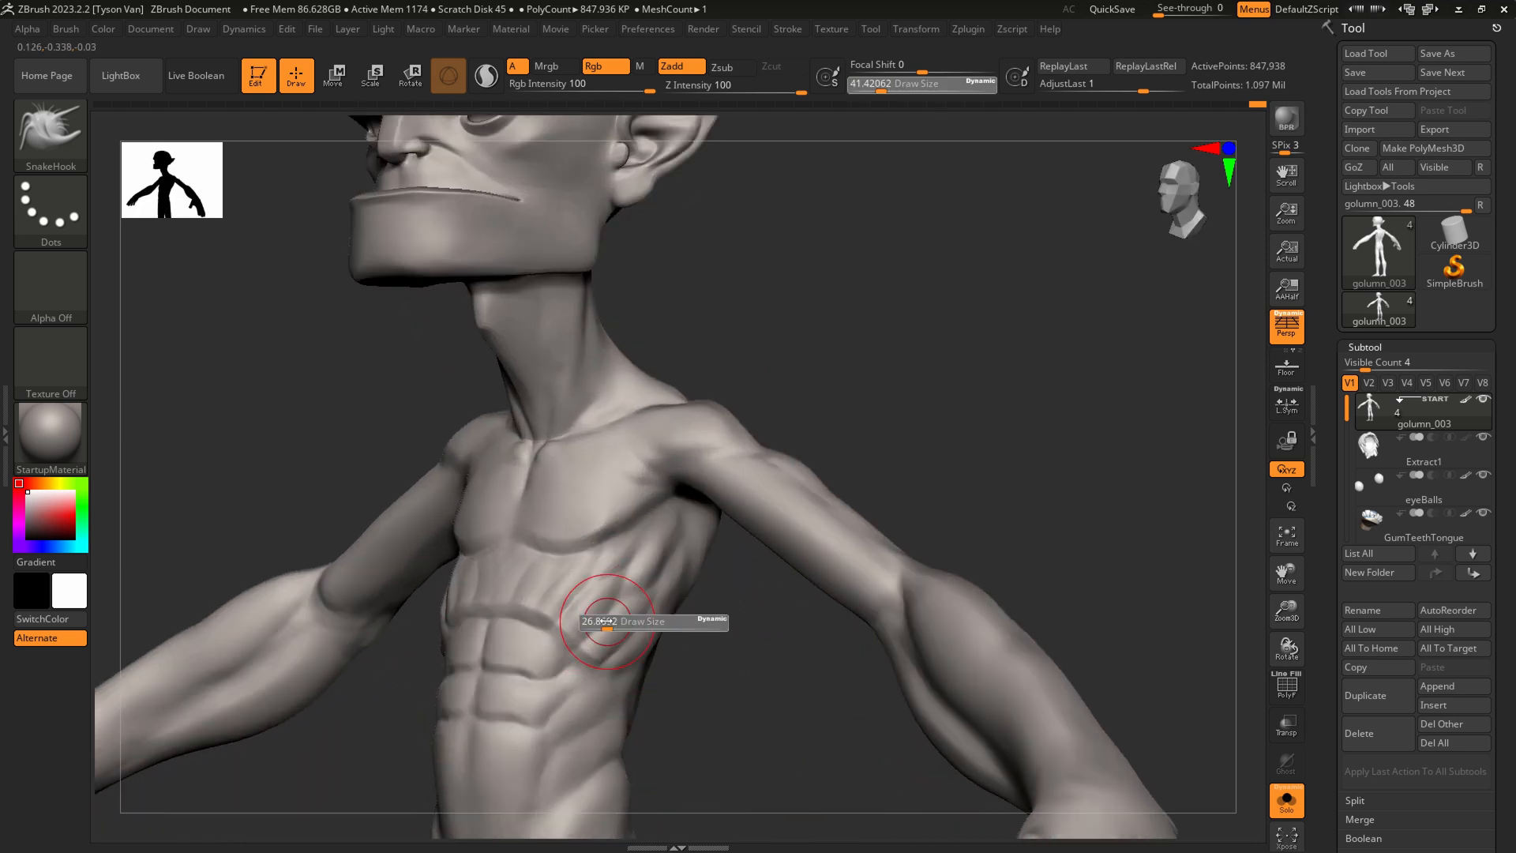
pyautogui.moveTo(608, 620); pyautogui.dragTo(599, 619)
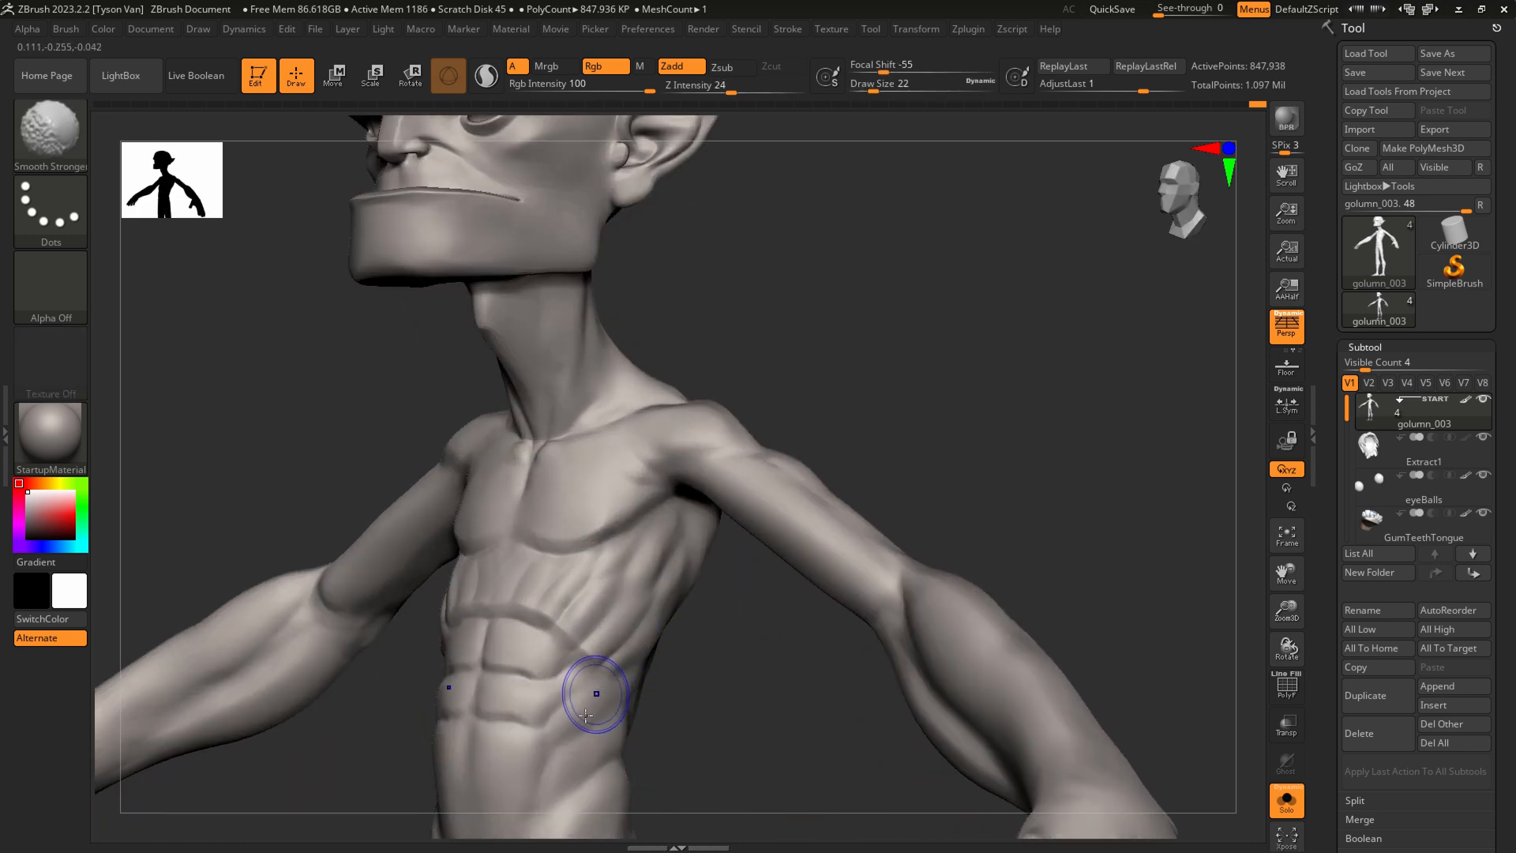
pyautogui.keyDown('alt'); pyautogui.moveTo(564, 764); pyautogui.dragTo(581, 645, button='right'); pyautogui.keyUp('alt')
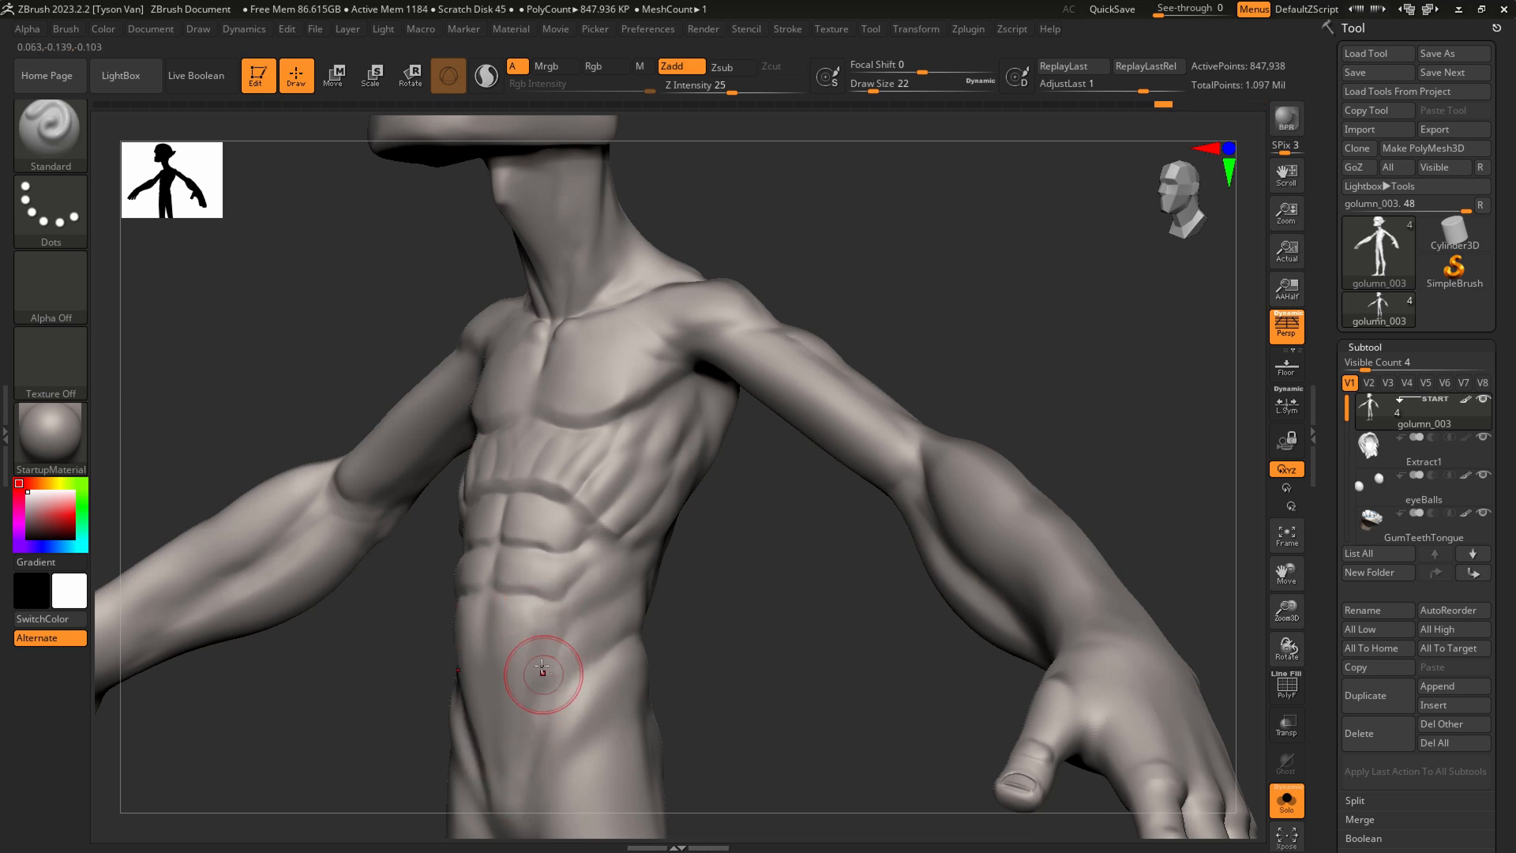
# Flatten the planes of the lower abdomen and front hip area with hPolish at draw size 22 and Z Intensity 100
pyautogui.press('b')
pyautogui.press('h')
pyautogui.press('p')
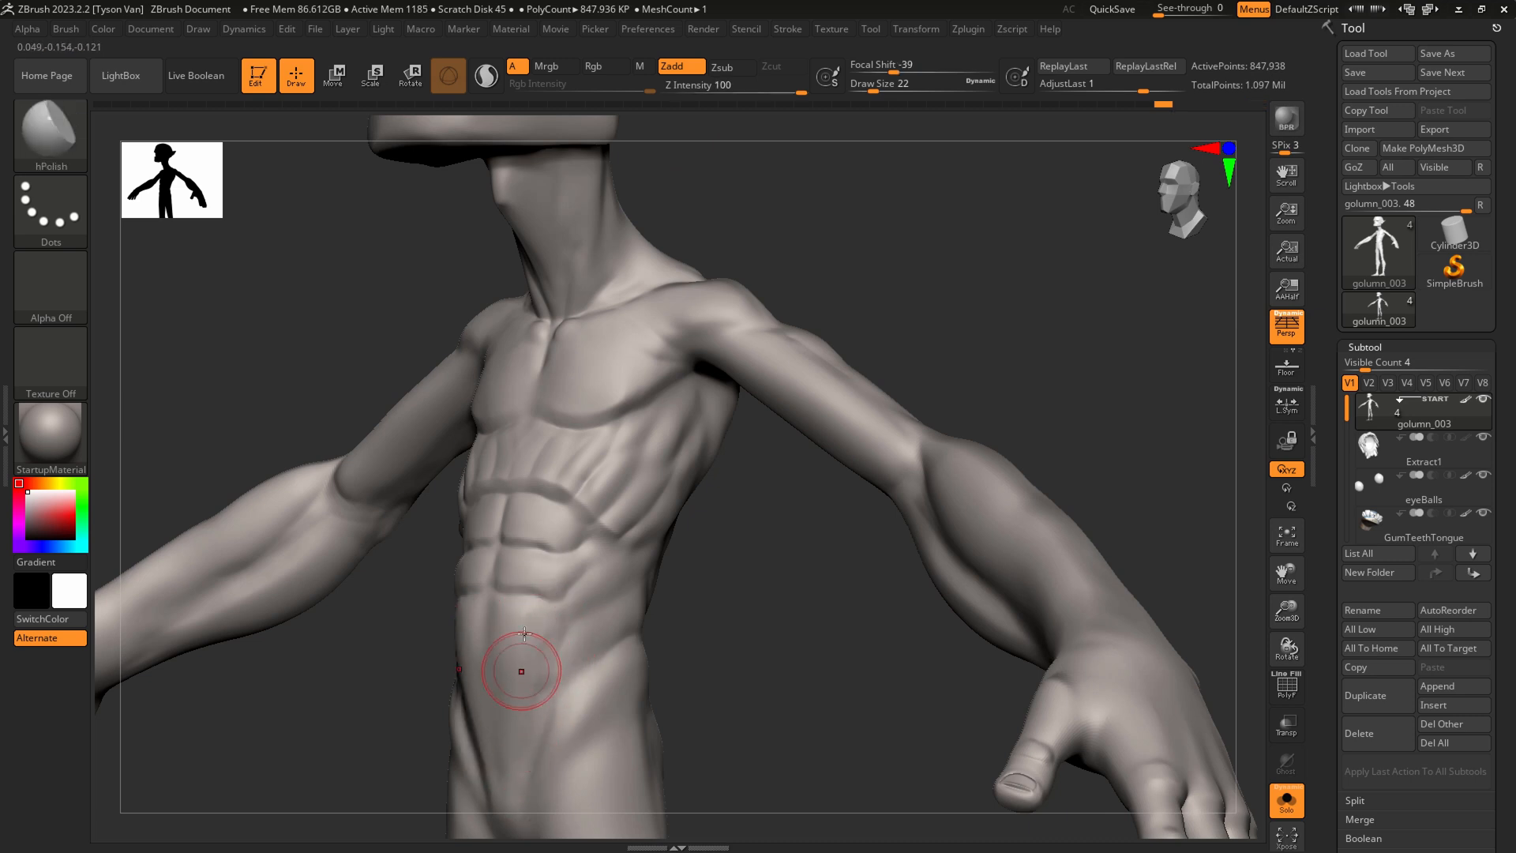
pyautogui.moveTo(523, 607)
pyautogui.mouseDown()
pyautogui.moveTo(515, 755)
pyautogui.moveTo(509, 654)
pyautogui.mouseUp()
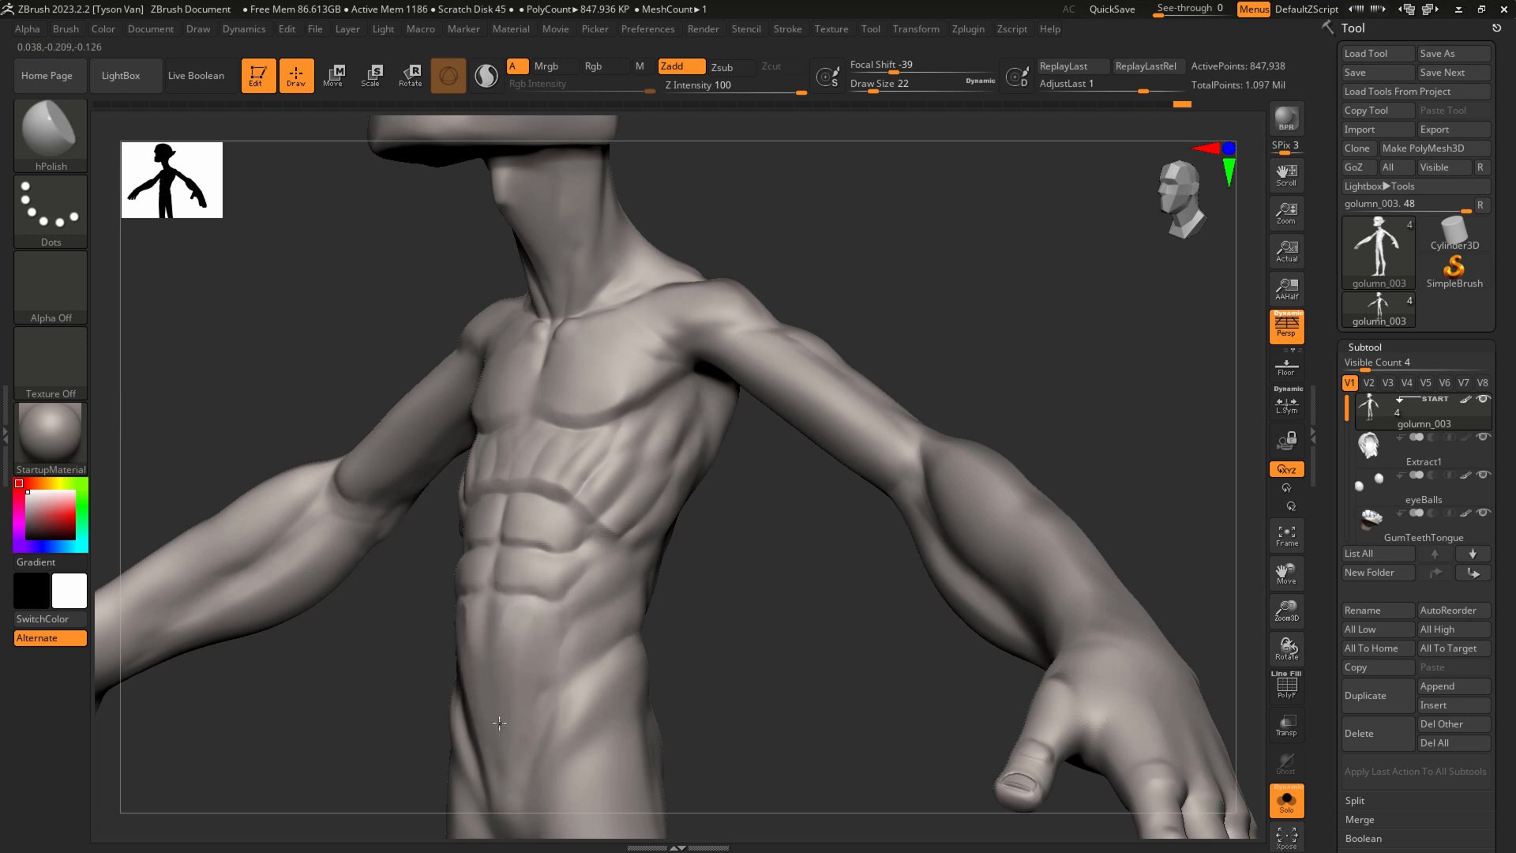
pyautogui.moveTo(559, 607)
pyautogui.mouseDown()
pyautogui.moveTo(578, 682)
pyautogui.moveTo(604, 702)
pyautogui.moveTo(631, 672)
pyautogui.mouseUp()
# Carve tendon grooves along the inner forearm and the edge of the thumb pad with DamStandard at draw sizes about 14.2 and 23.3
pyautogui.press('b')
pyautogui.press('d')
pyautogui.press('s')
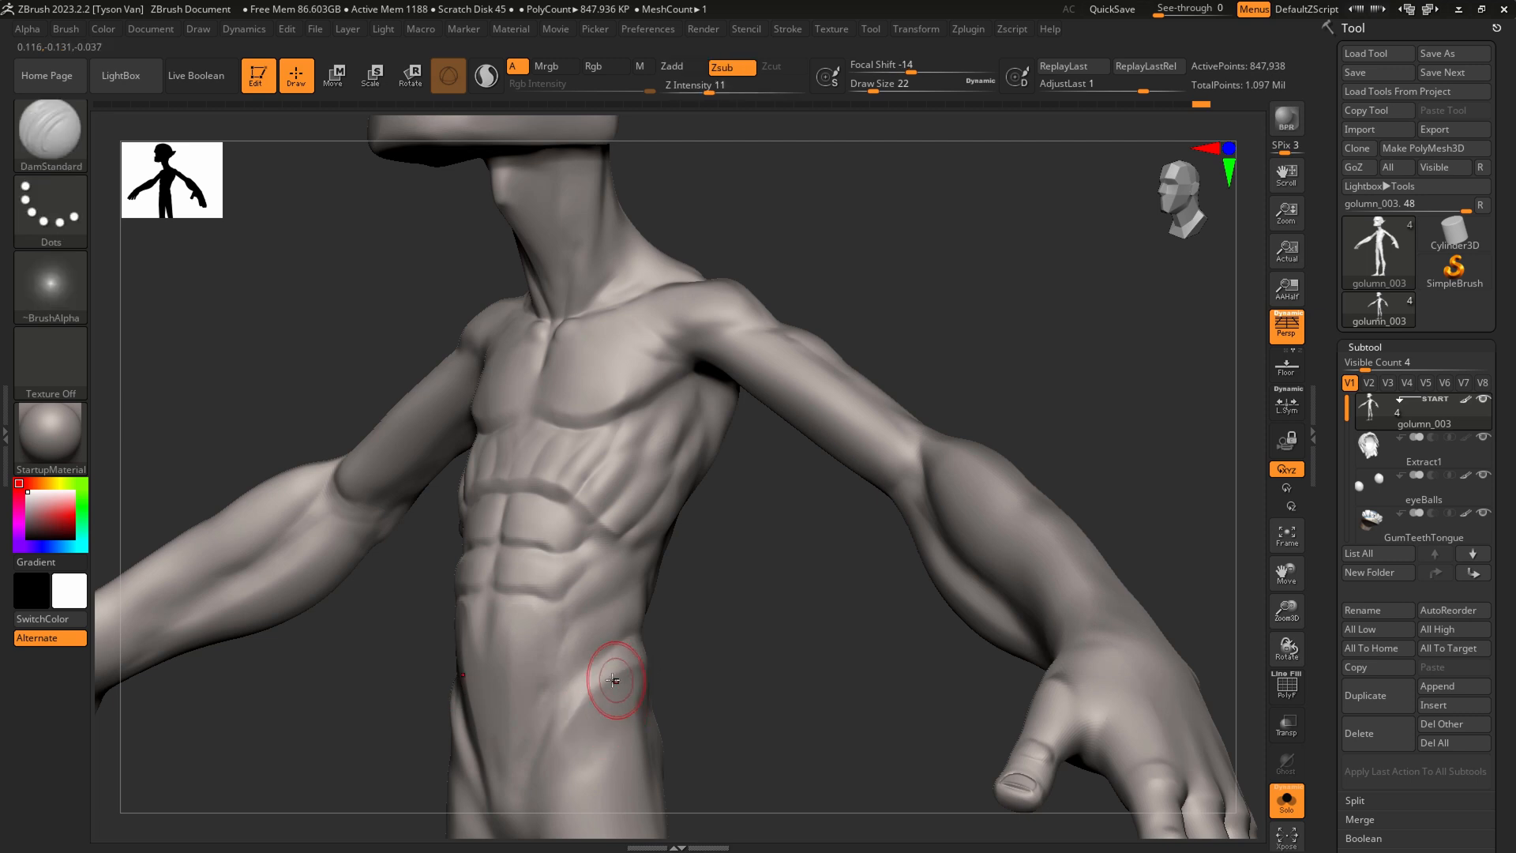
pyautogui.keyDown('ctrl'); pyautogui.moveTo(620, 677); pyautogui.dragTo(640, 612, button='right'); pyautogui.keyUp('ctrl')
pyautogui.moveTo(663, 668); pyautogui.dragTo(703, 545, button='right')
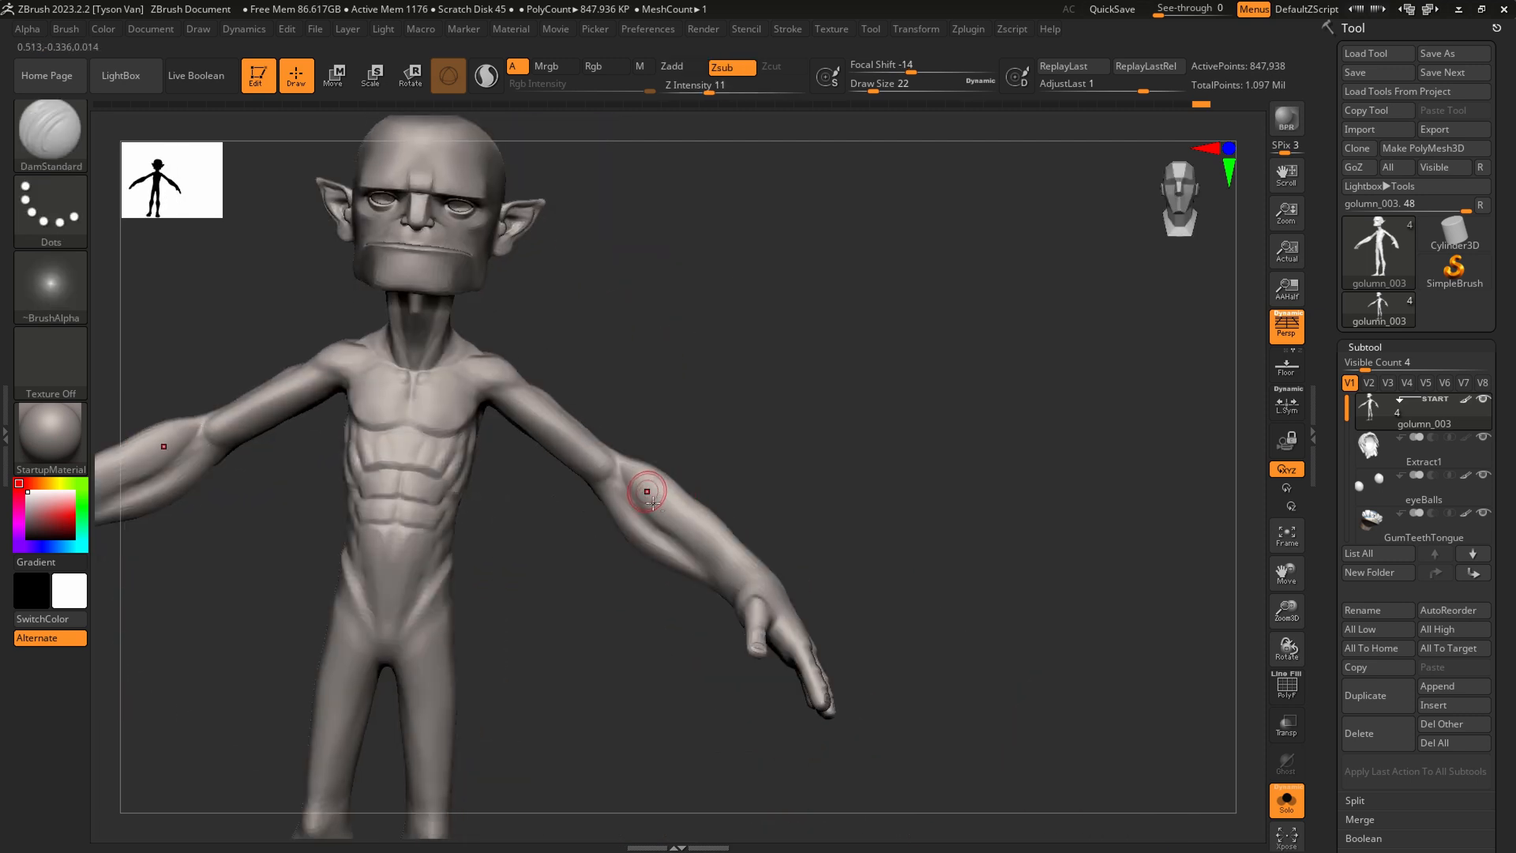
pyautogui.keyDown('ctrl'); pyautogui.moveTo(647, 491); pyautogui.dragTo(620, 495, button='right'); pyautogui.keyUp('ctrl')
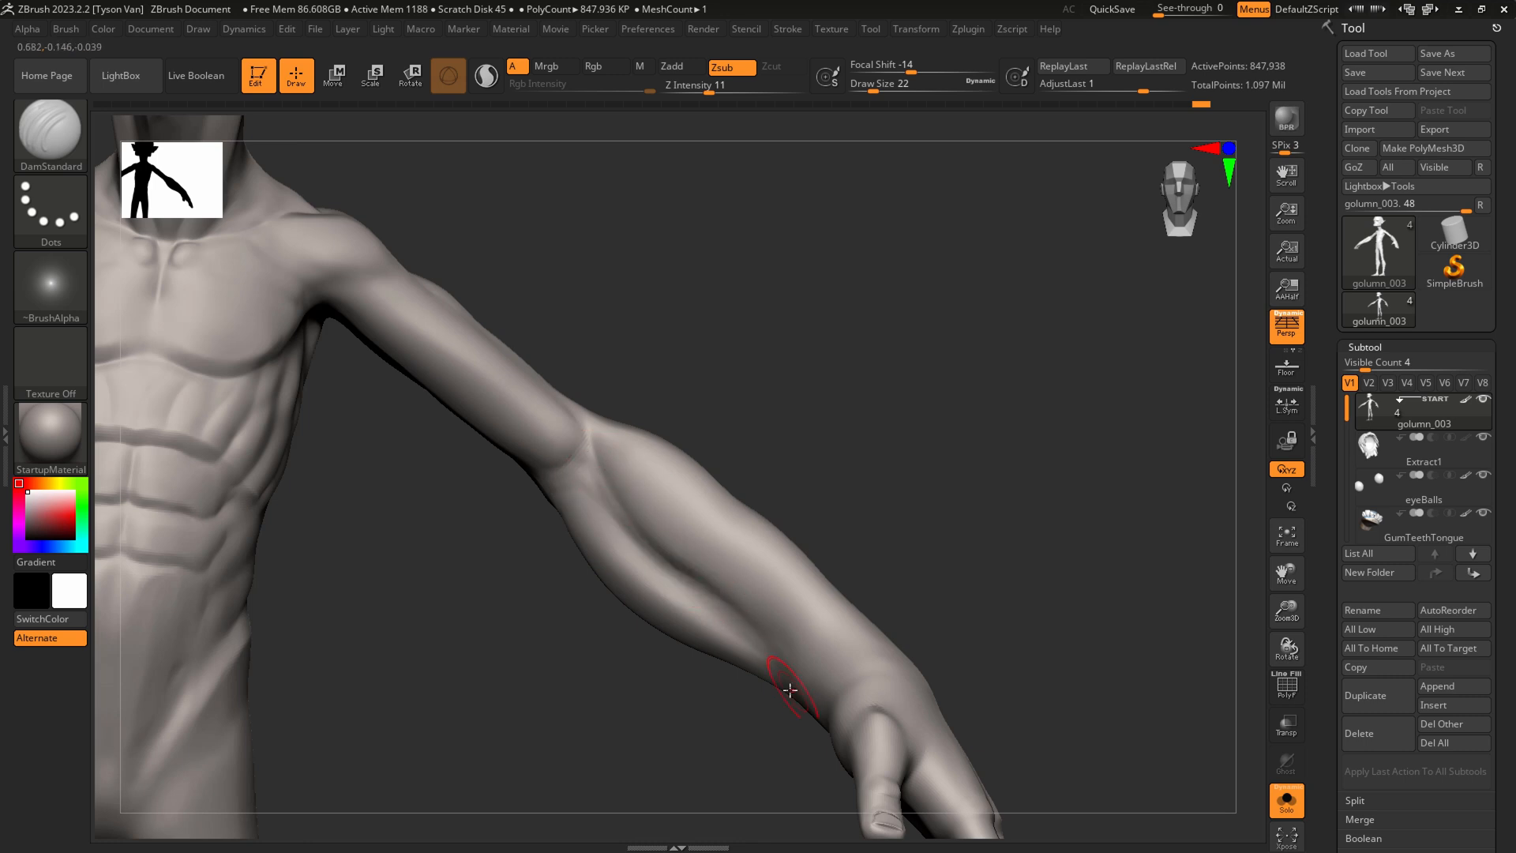
pyautogui.moveTo(801, 658); pyautogui.dragTo(765, 677, button='right')
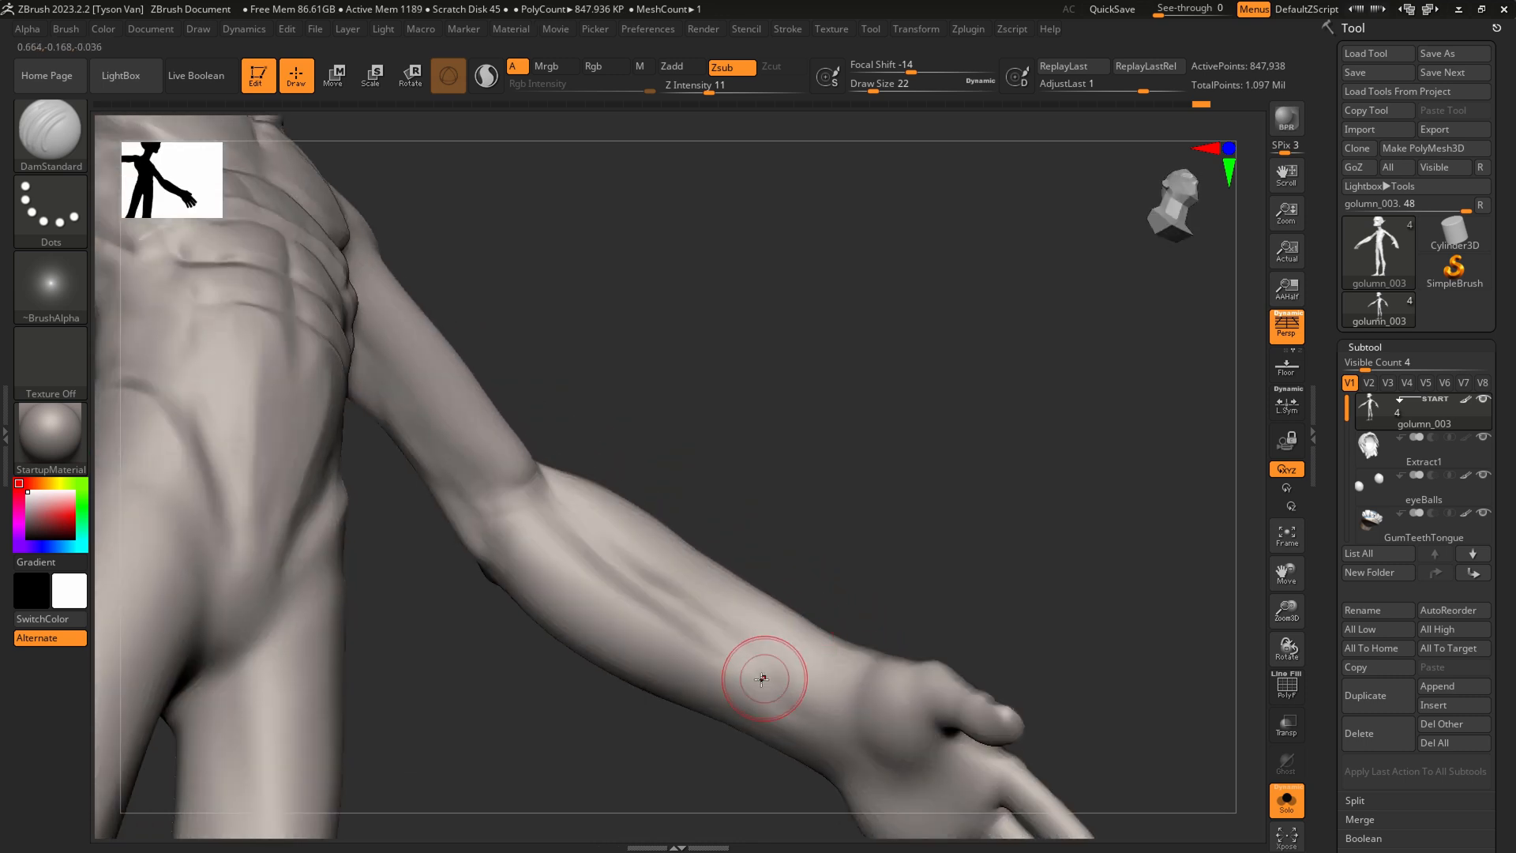
pyautogui.moveTo(779, 686)
pyautogui.mouseDown()
pyautogui.moveTo(818, 713)
pyautogui.moveTo(782, 711)
pyautogui.moveTo(804, 729)
pyautogui.mouseUp()
pyautogui.press('s')
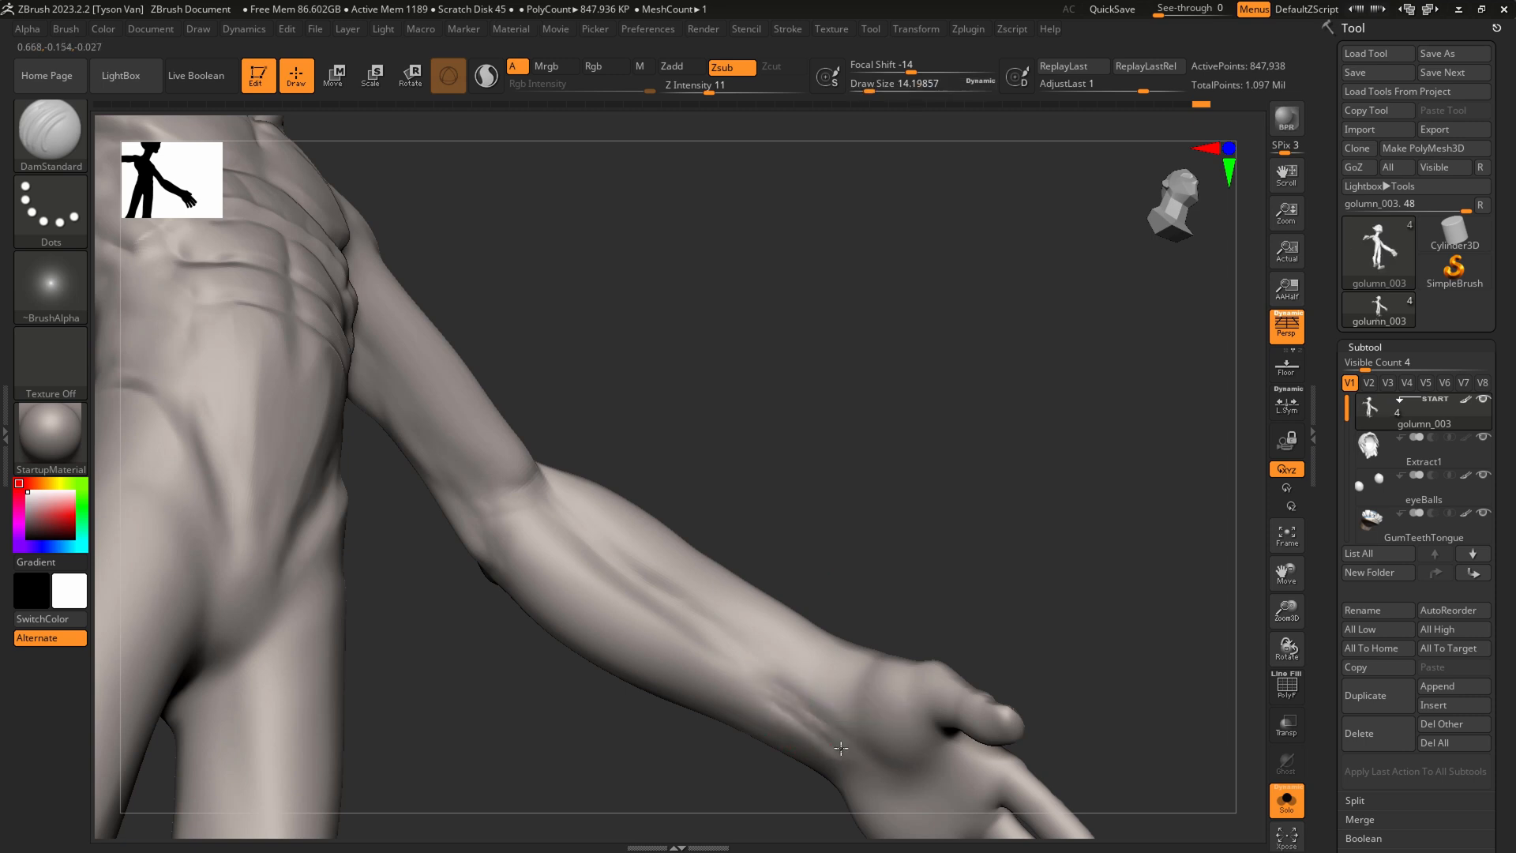
pyautogui.keyDown('alt'); pyautogui.moveTo(804, 720); pyautogui.dragTo(760, 640, button='right'); pyautogui.keyUp('alt')
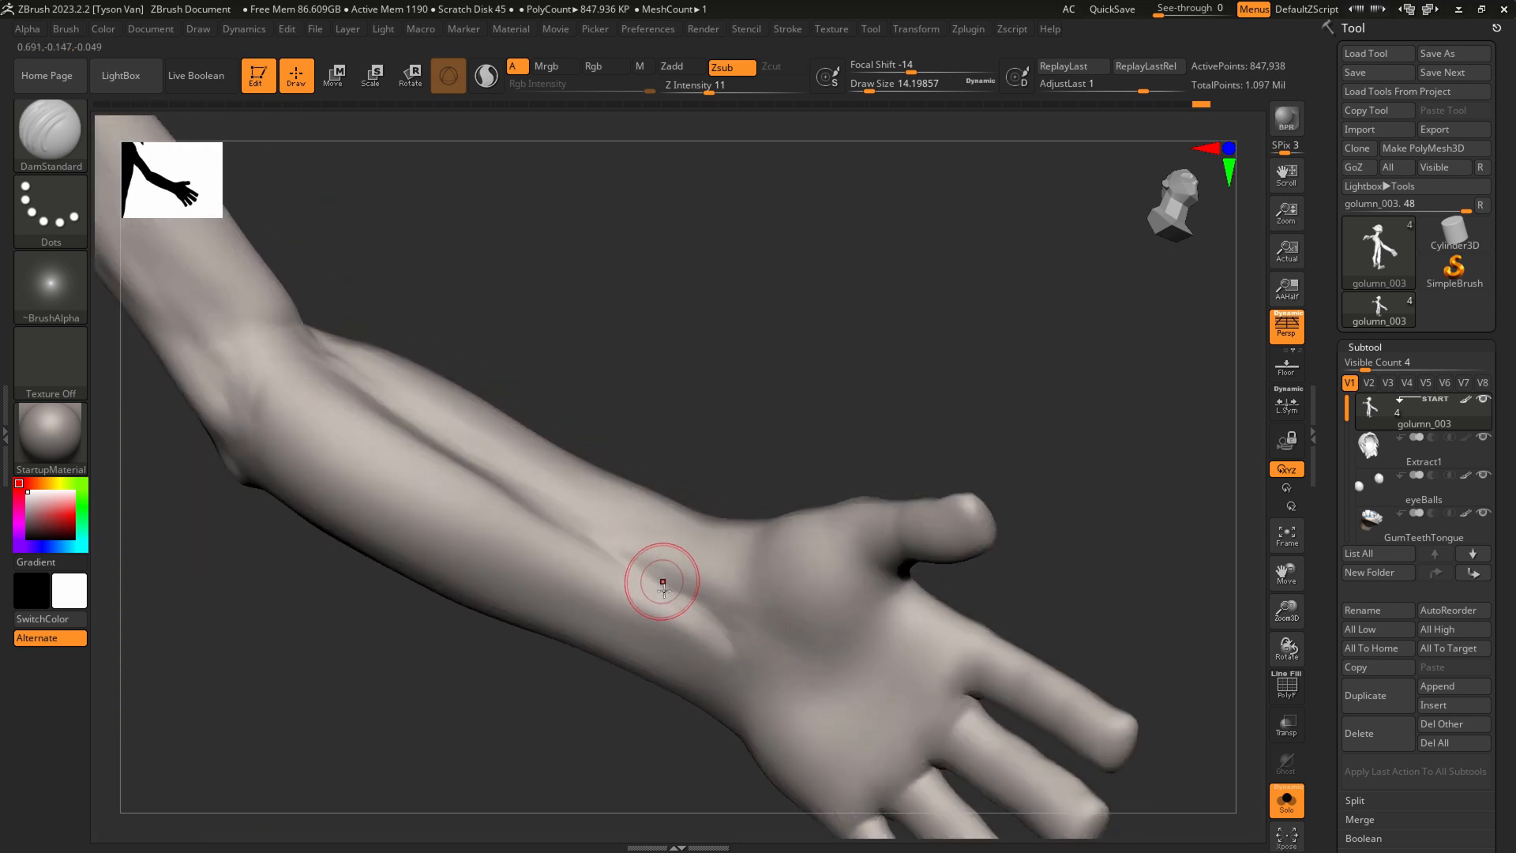
pyautogui.press('s')
pyautogui.moveTo(772, 663); pyautogui.dragTo(841, 658)
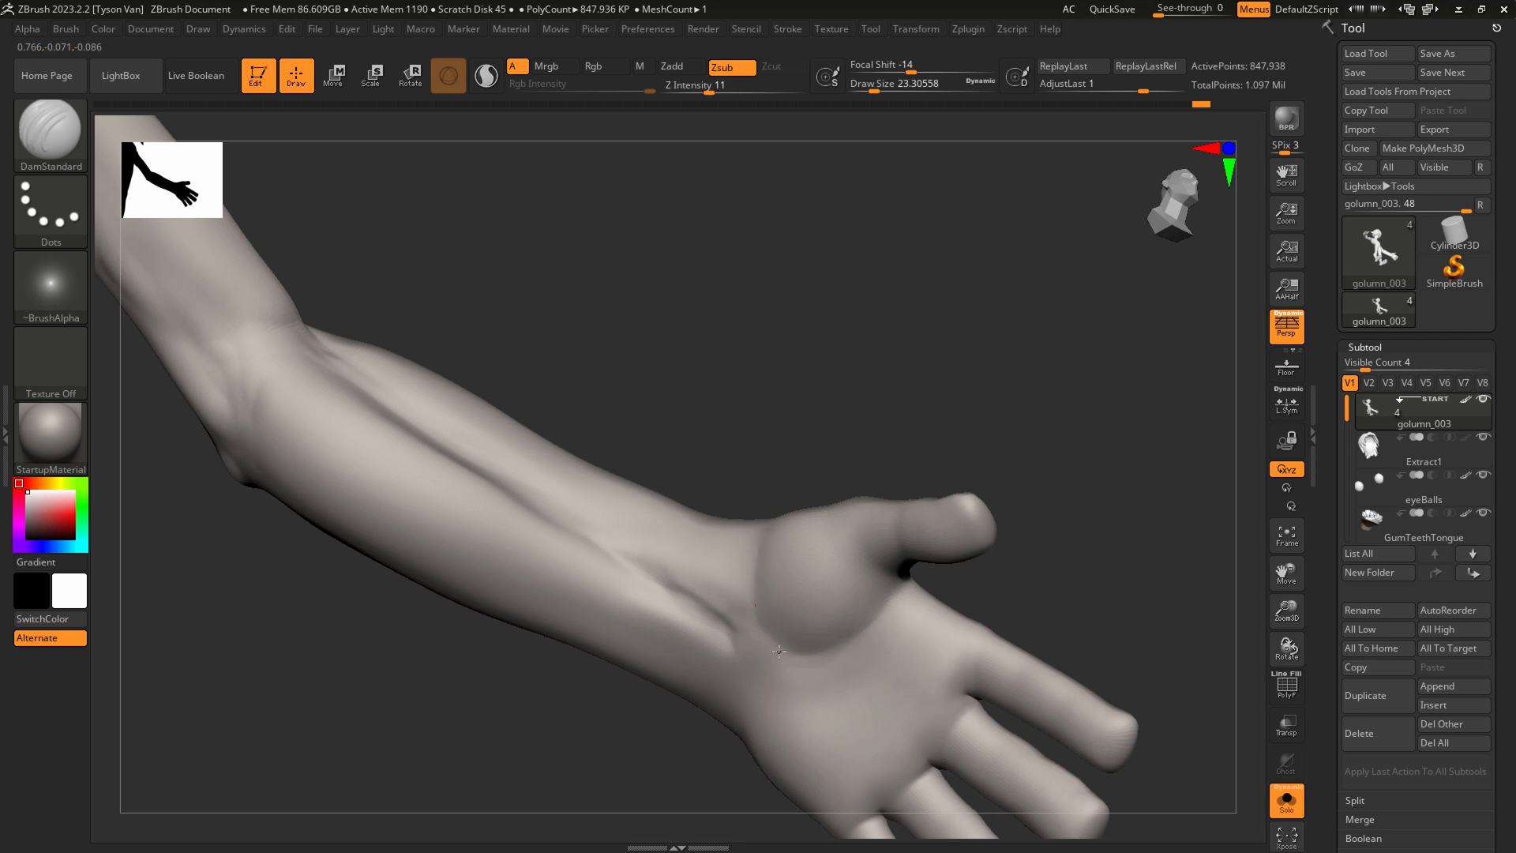
# Reshape the contour of the wrist and heel of the hand with SnakeHook, raising the draw size to about 48.6
pyautogui.press('b')
pyautogui.press('s')
pyautogui.press('h')
pyautogui.moveTo(788, 726)
pyautogui.mouseDown(button='right')
pyautogui.moveTo(758, 695)
pyautogui.moveTo(765, 717)
pyautogui.moveTo(723, 758)
pyautogui.moveTo(770, 706)
pyautogui.moveTo(709, 802)
pyautogui.moveTo(772, 694)
pyautogui.moveTo(750, 672)
pyautogui.moveTo(789, 630)
pyautogui.mouseUp(button='right')
pyautogui.moveTo(693, 748); pyautogui.dragTo(715, 739)
pyautogui.moveTo(722, 734)
pyautogui.mouseDown(button='right')
pyautogui.moveTo(720, 638)
pyautogui.moveTo(705, 684)
pyautogui.mouseUp(button='right')
pyautogui.press('s')
pyautogui.moveTo(705, 686); pyautogui.dragTo(717, 686)
pyautogui.moveTo(723, 678); pyautogui.dragTo(721, 710, button='right')
pyautogui.keyDown('alt'); pyautogui.moveTo(787, 665); pyautogui.dragTo(741, 575, button='right'); pyautogui.keyUp('alt')
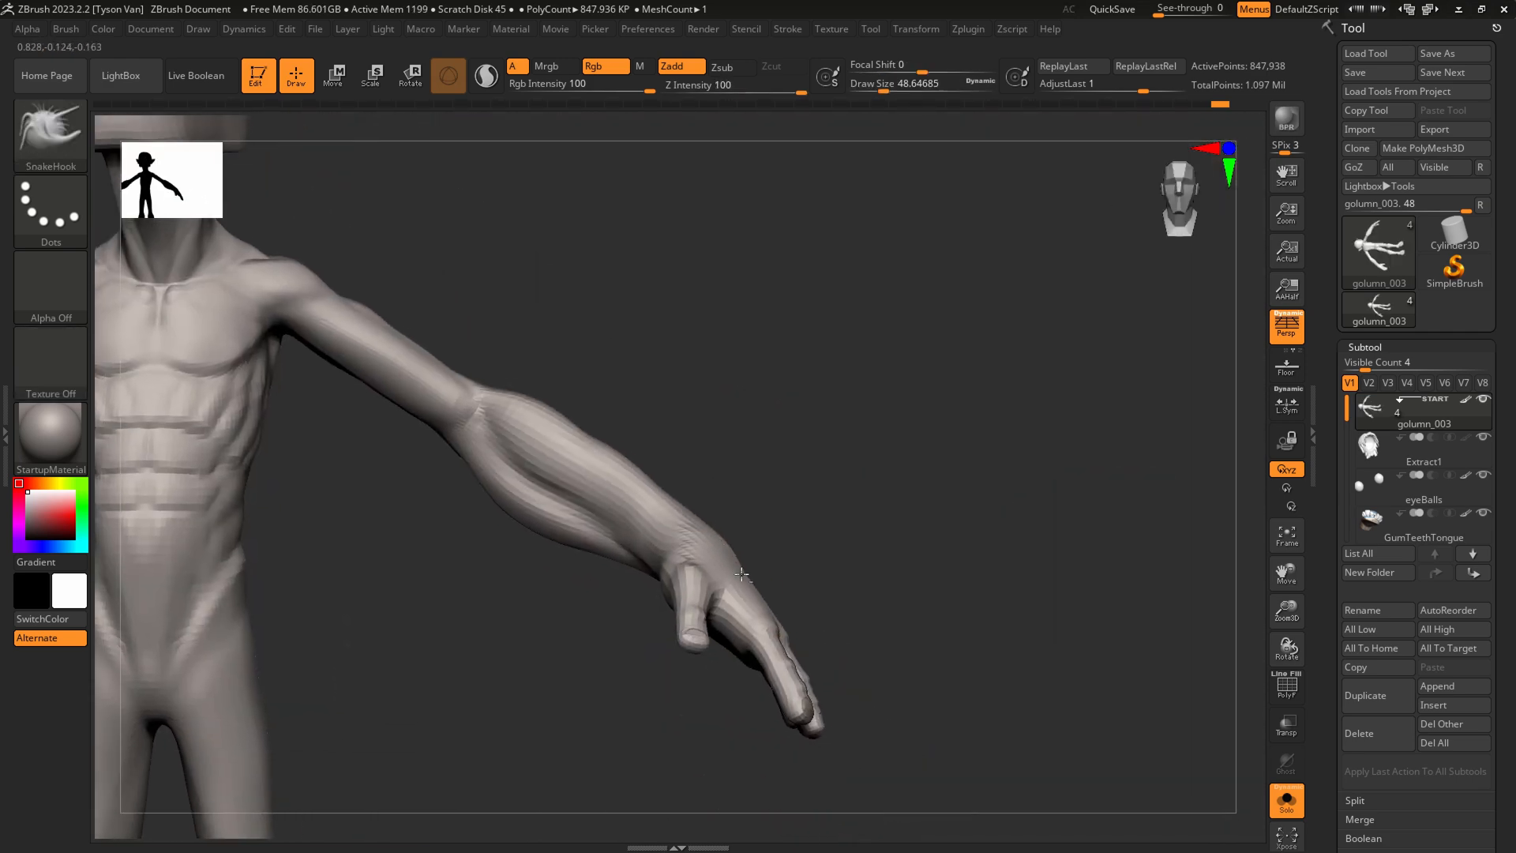
# Isolate the hands and lower forearms with a SelectRect selection
pyautogui.press('f')
pyautogui.moveTo(691, 636); pyautogui.dragTo(784, 621, button='right')
pyautogui.hotkey('ctrl', 'shift')
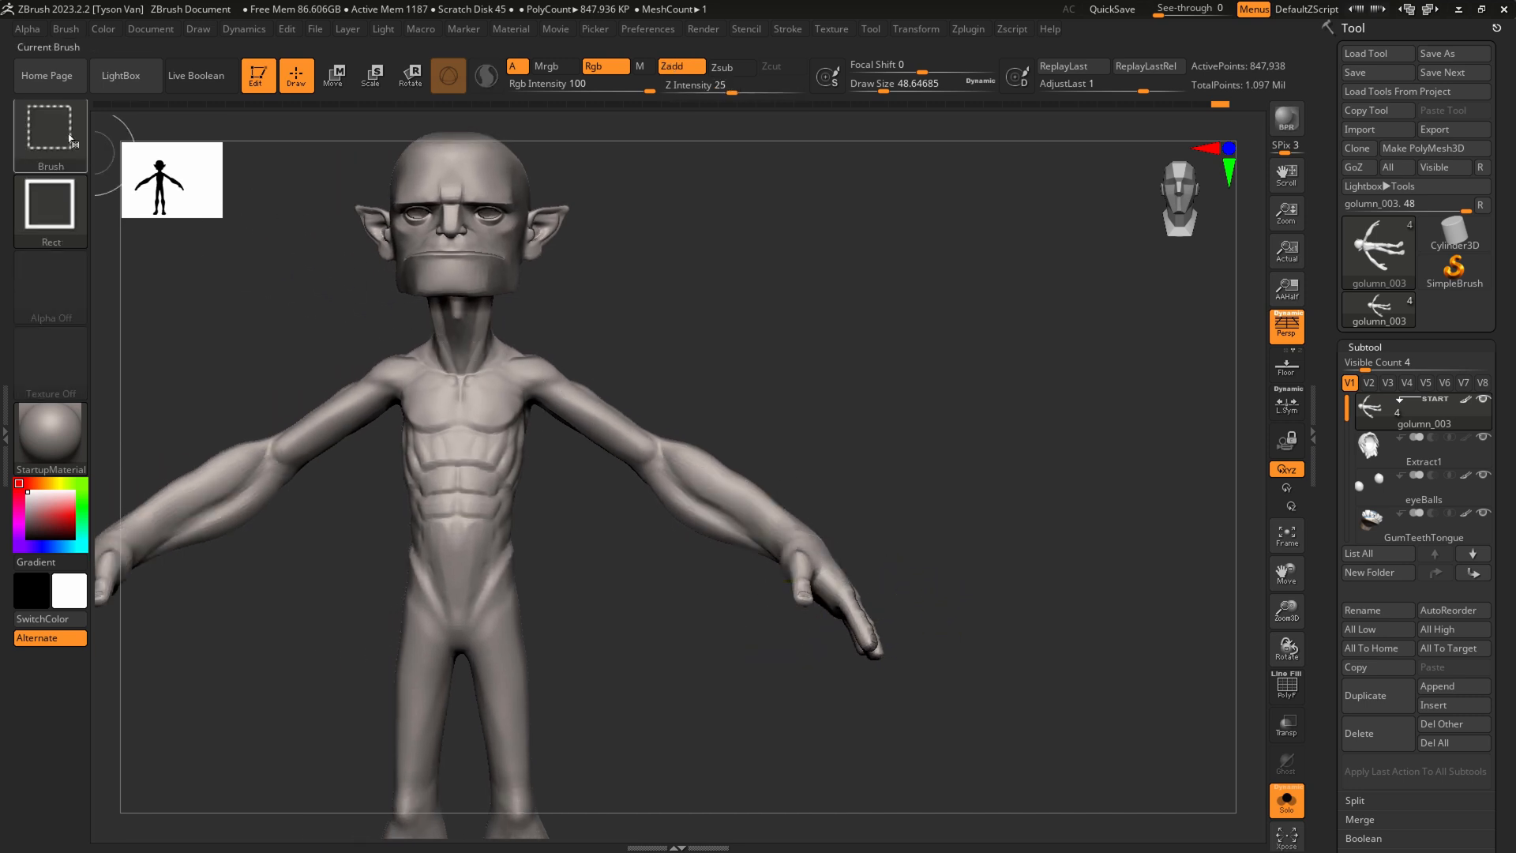
pyautogui.moveTo(63, 131)
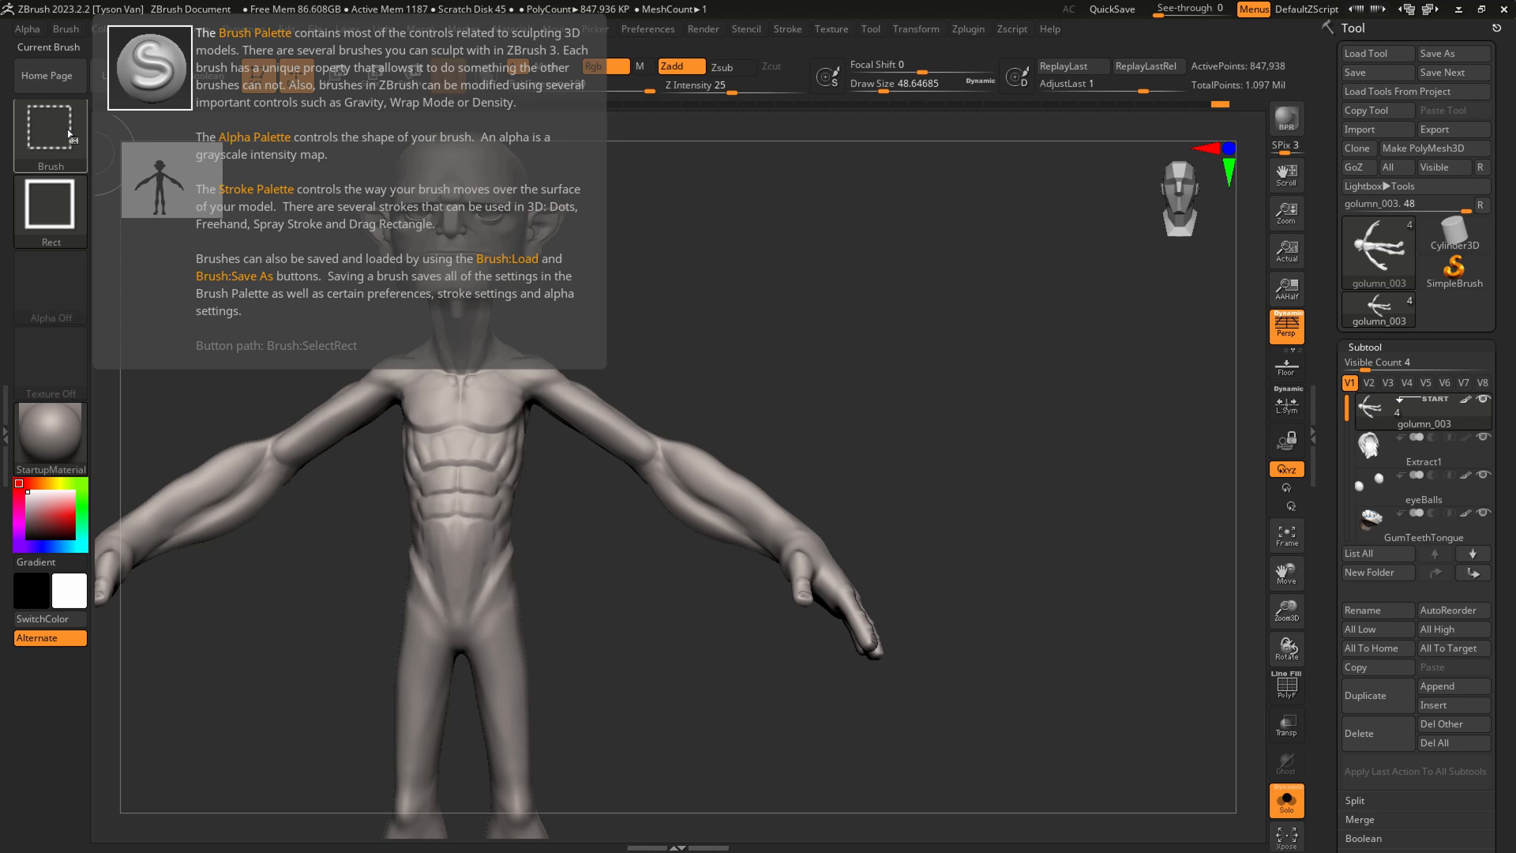
pyautogui.moveTo(1082, 386)
pyautogui.keyDown('ctrl'); pyautogui.keyDown('shift'); pyautogui.mouseDown()
pyautogui.moveTo(701, 697)
pyautogui.moveTo(723, 737)
pyautogui.mouseUp(); pyautogui.keyUp('shift'); pyautogui.keyUp('ctrl')
pyautogui.moveTo(829, 693); pyautogui.dragTo(835, 652, button='right')
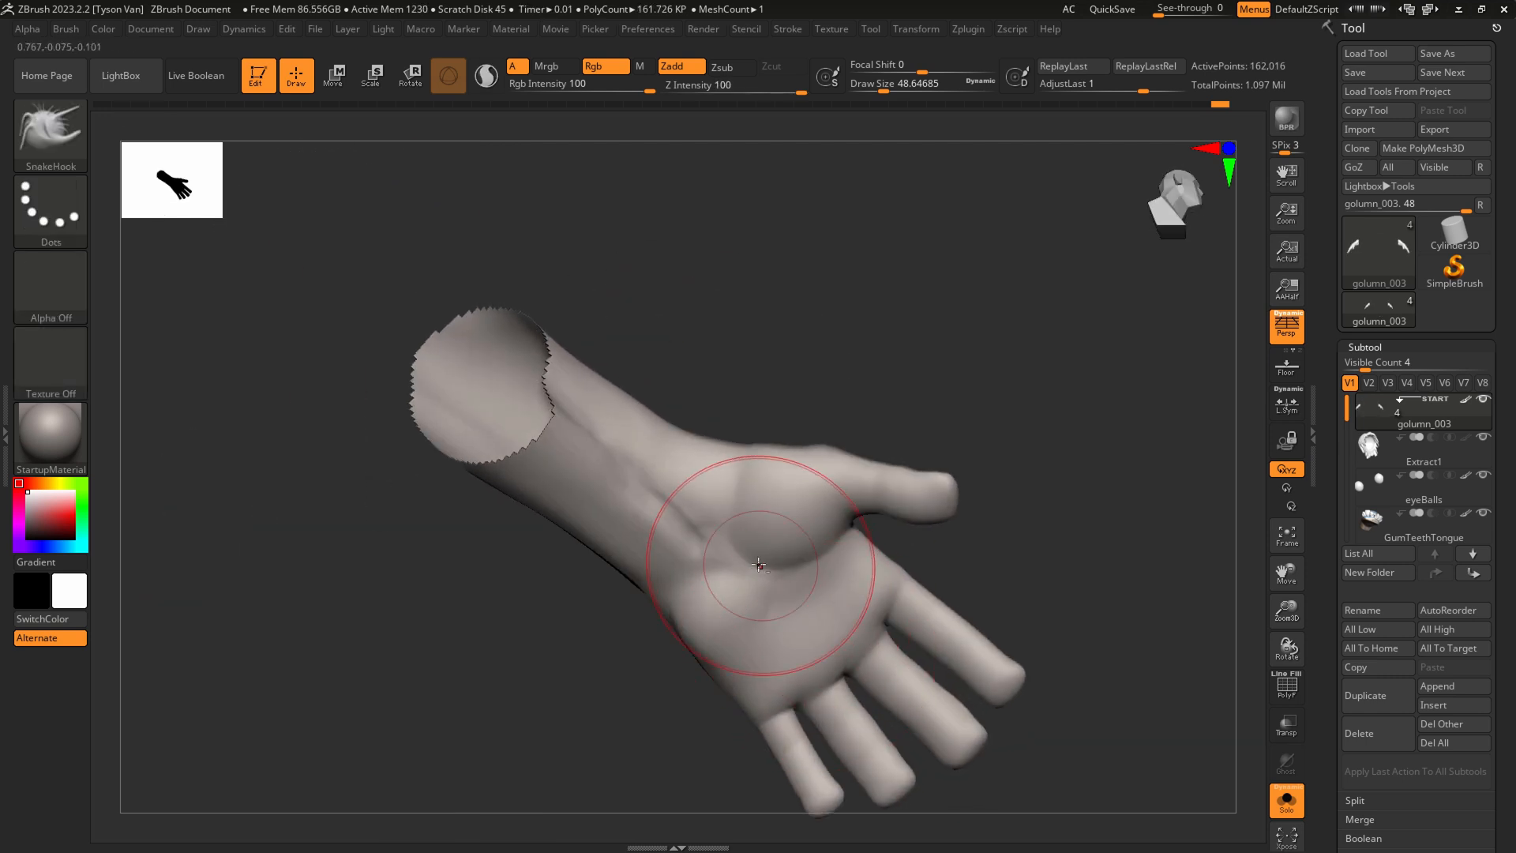
# Hide the remaining forearm with SelectLasso, leaving only the hand and wrist visible
pyautogui.moveTo(721, 600); pyautogui.dragTo(721, 586, button='right')
pyautogui.press('s')
pyautogui.moveTo(717, 586); pyautogui.dragTo(711, 583)
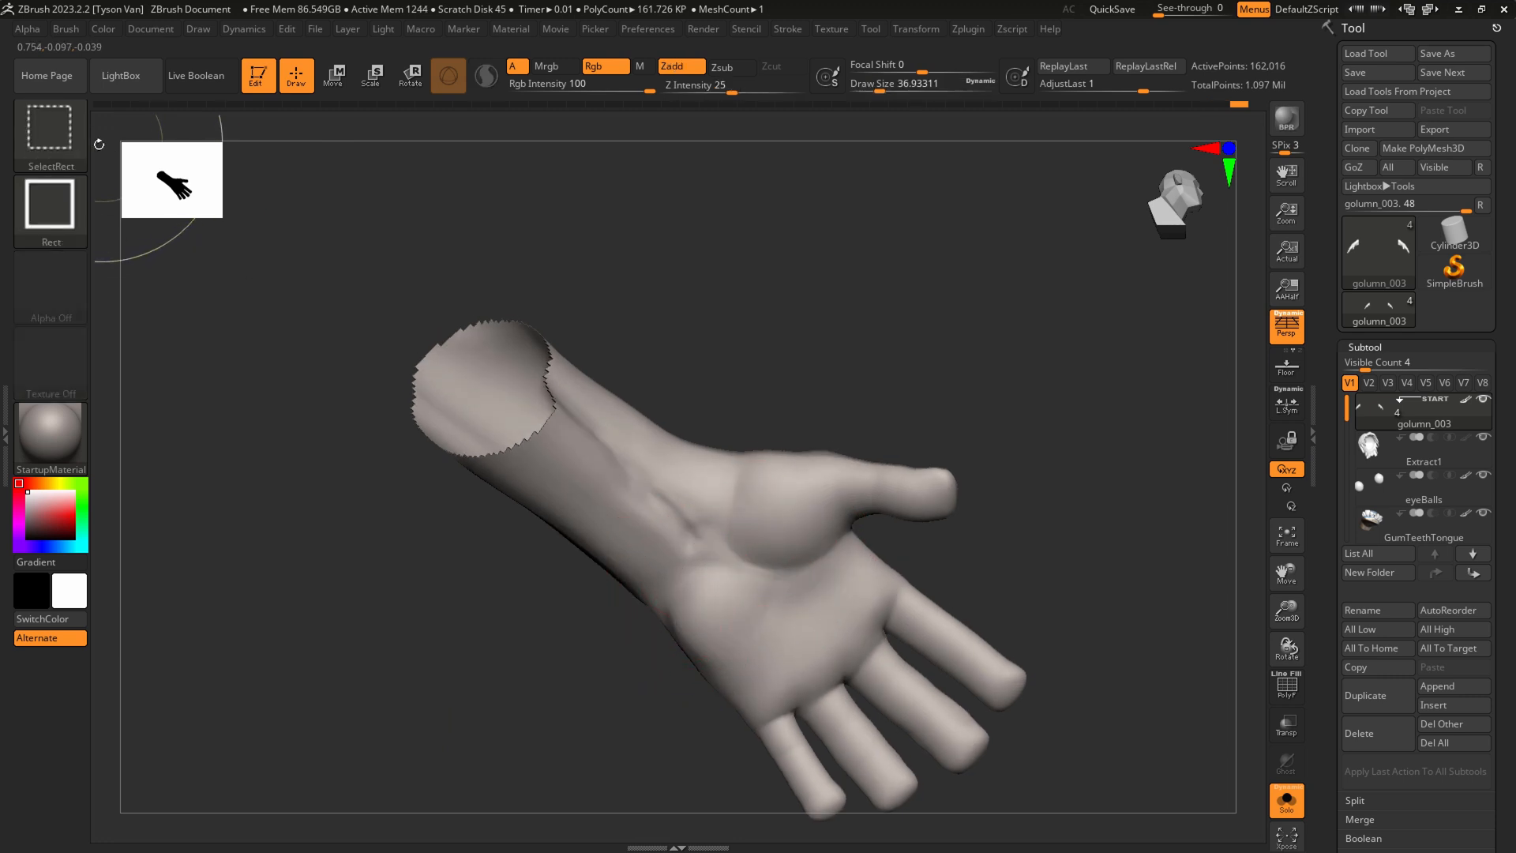
pyautogui.keyDown('ctrl'); pyautogui.keyDown('shift'); pyautogui.click(52, 130); pyautogui.keyUp('shift'); pyautogui.keyUp('ctrl')
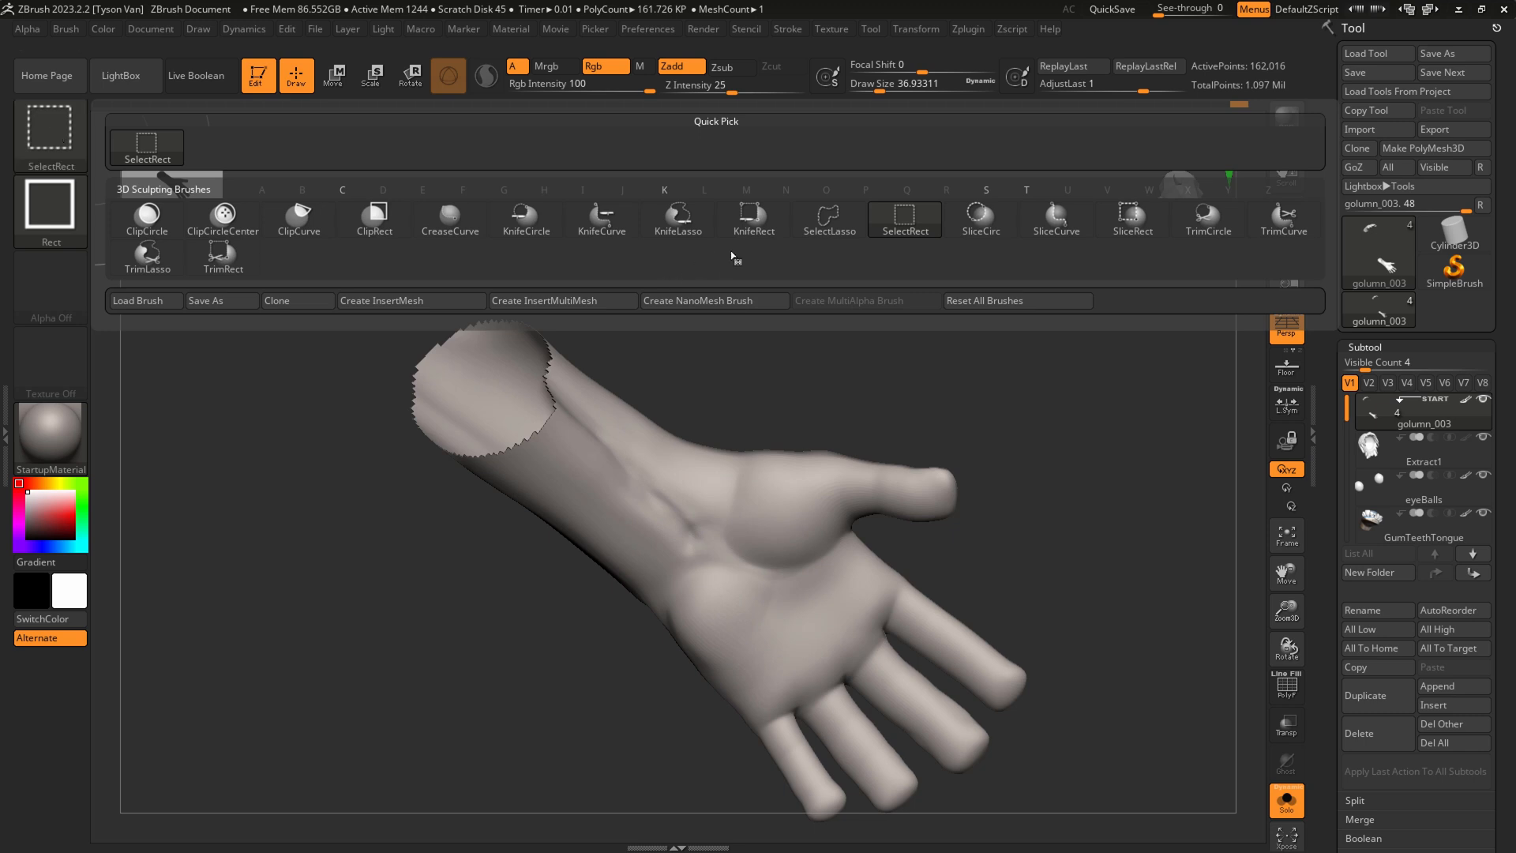
pyautogui.click(848, 229)
pyautogui.moveTo(958, 359)
pyautogui.keyDown('ctrl'); pyautogui.keyDown('shift'); pyautogui.mouseDown()
pyautogui.moveTo(643, 761)
pyautogui.moveTo(1136, 692)
pyautogui.moveTo(1142, 676)
pyautogui.mouseUp(); pyautogui.keyUp('shift'); pyautogui.keyUp('ctrl')
pyautogui.moveTo(988, 606)
pyautogui.keyDown('alt'); pyautogui.mouseDown(button='right')
pyautogui.moveTo(863, 548)
pyautogui.moveTo(837, 592)
pyautogui.mouseUp(button='right'); pyautogui.keyUp('alt')
pyautogui.keyDown('ctrl'); pyautogui.keyDown('shift'); pyautogui.click(791, 447); pyautogui.keyUp('shift'); pyautogui.keyUp('ctrl')
pyautogui.moveTo(773, 405)
pyautogui.keyDown('ctrl'); pyautogui.keyDown('shift'); pyautogui.mouseDown()
pyautogui.moveTo(691, 455)
pyautogui.moveTo(972, 759)
pyautogui.moveTo(1066, 569)
pyautogui.mouseUp(); pyautogui.keyUp('shift'); pyautogui.keyUp('ctrl')
# Carve the groove beside the inner wrist tendon with DamStandard at draw size about 15.6
pyautogui.moveTo(745, 592)
pyautogui.keyDown('ctrl'); pyautogui.mouseDown(button='right')
pyautogui.moveTo(761, 643)
pyautogui.moveTo(755, 629)
pyautogui.mouseUp(button='right'); pyautogui.keyUp('ctrl')
pyautogui.press('s')
pyautogui.moveTo(687, 581); pyautogui.dragTo(676, 579)
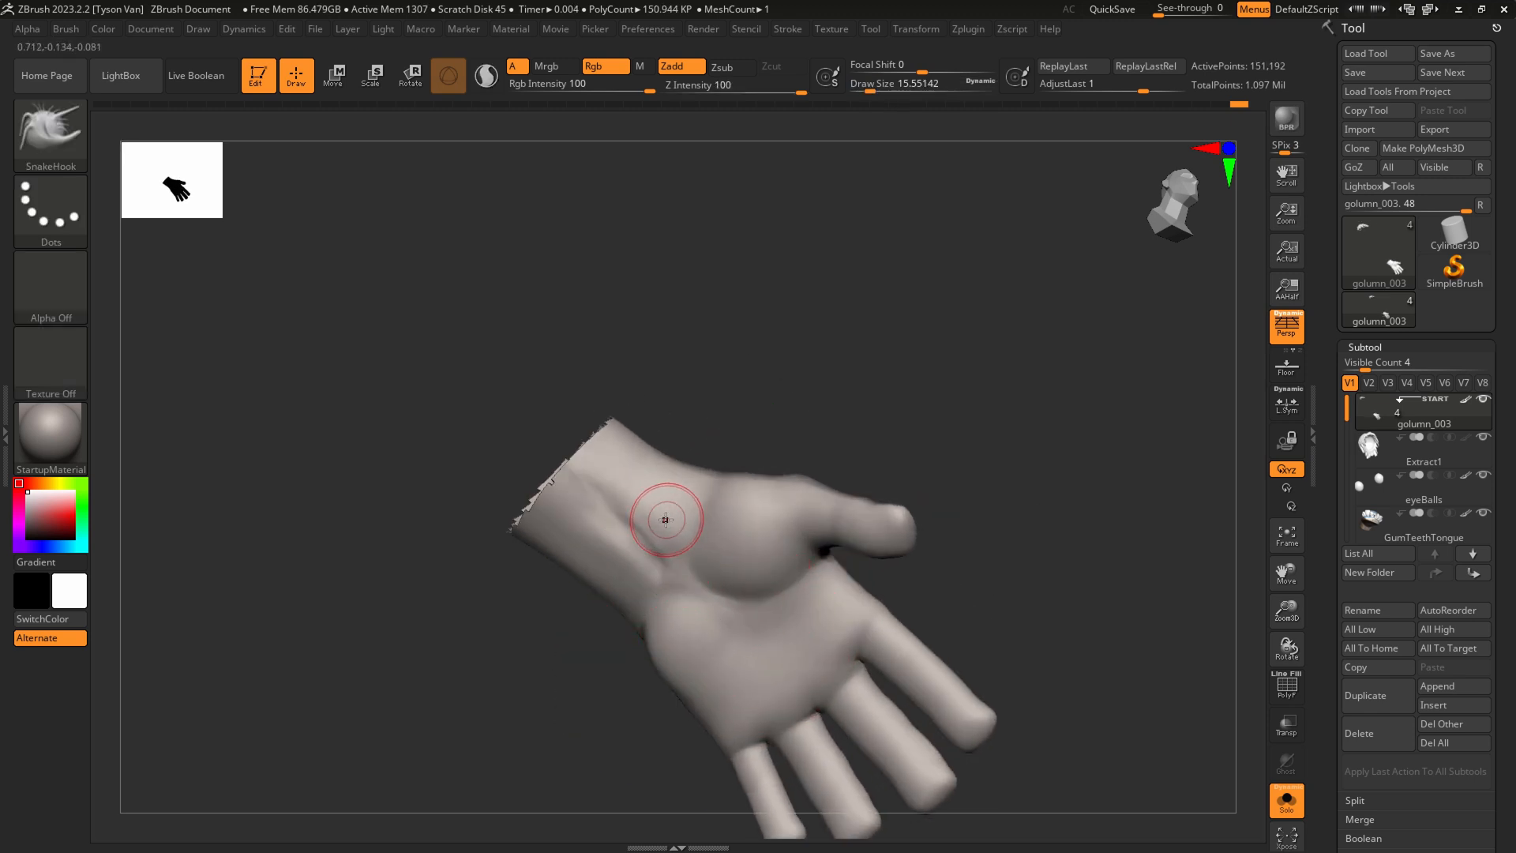
pyautogui.press('b')
pyautogui.press('d')
pyautogui.press('s')
pyautogui.keyDown('ctrl'); pyautogui.moveTo(655, 537); pyautogui.dragTo(670, 566, button='right'); pyautogui.keyUp('ctrl')
pyautogui.moveTo(611, 505); pyautogui.dragTo(684, 592)
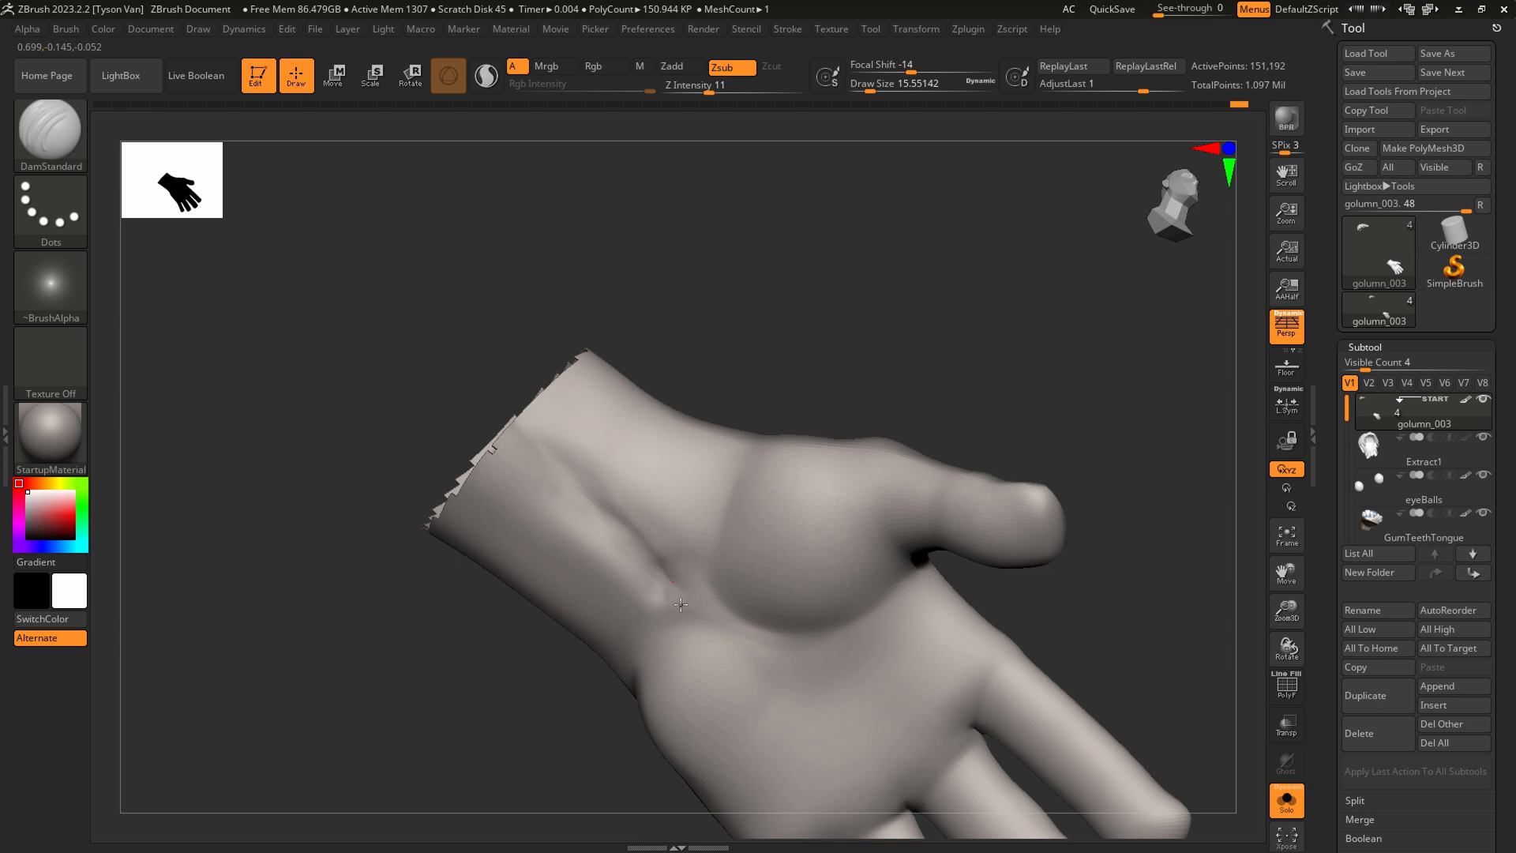
# Deepen the inner wrist grooves at Z Intensity 18 and draw size about 9.4, and smooth them
pyautogui.moveTo(709, 91); pyautogui.dragTo(721, 91)
pyautogui.press('s')
pyautogui.moveTo(656, 566); pyautogui.dragTo(691, 611)
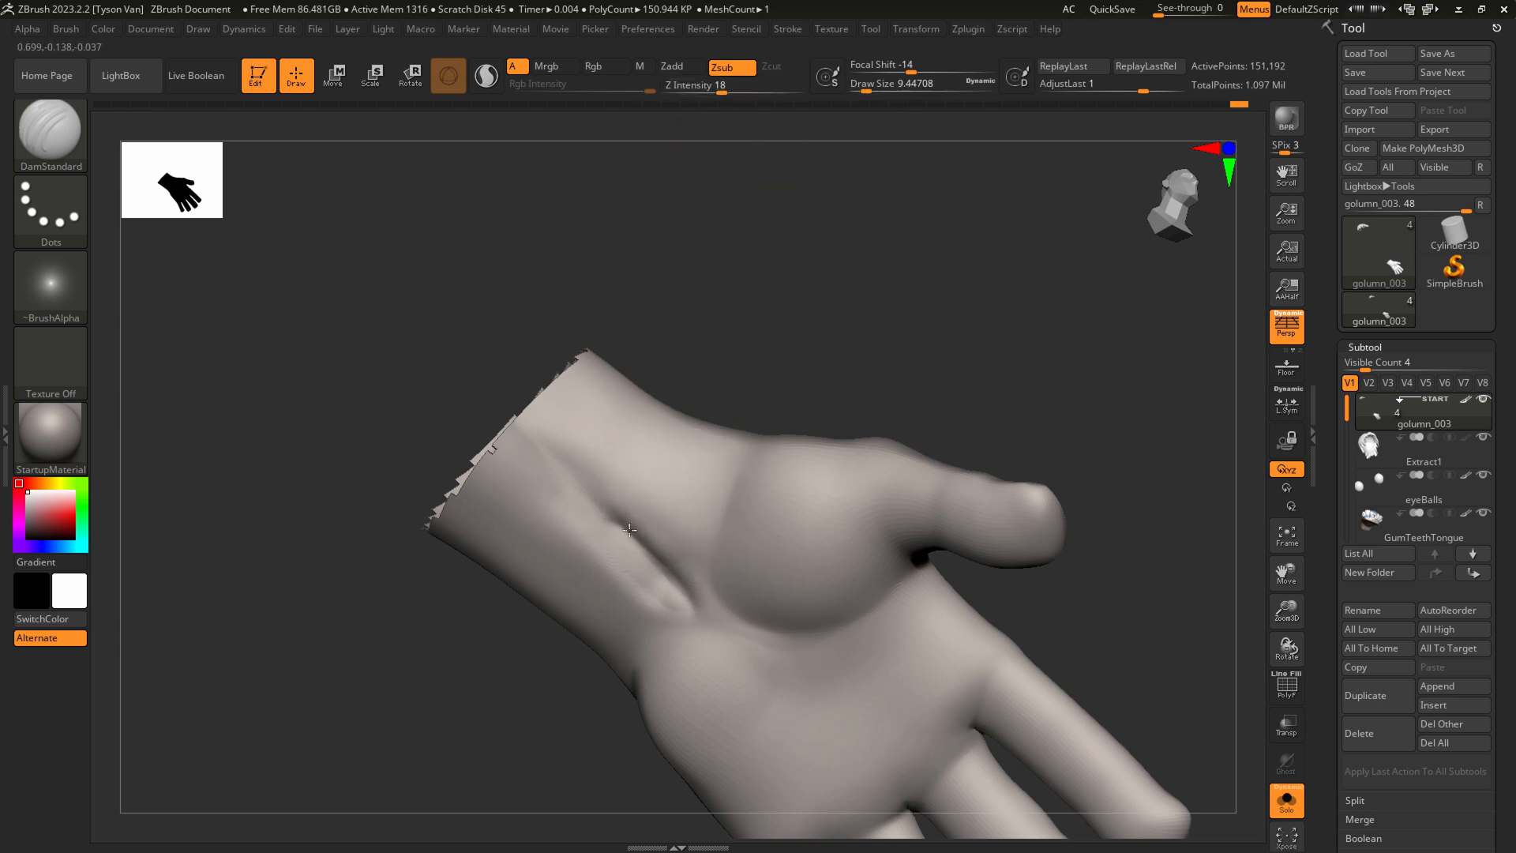
pyautogui.press('shift')
pyautogui.keyDown('shift'); pyautogui.moveTo(583, 518); pyautogui.dragTo(683, 612); pyautogui.keyUp('shift')
# Carve the borders of the thumb pad and palm heel and the wrist creases with DamStandard at draw size about 17
pyautogui.moveTo(683, 613); pyautogui.dragTo(668, 530, button='right')
pyautogui.press('s')
pyautogui.moveTo(697, 520); pyautogui.dragTo(704, 518)
pyautogui.moveTo(707, 459)
pyautogui.mouseDown()
pyautogui.moveTo(688, 523)
pyautogui.moveTo(813, 551)
pyautogui.mouseUp()
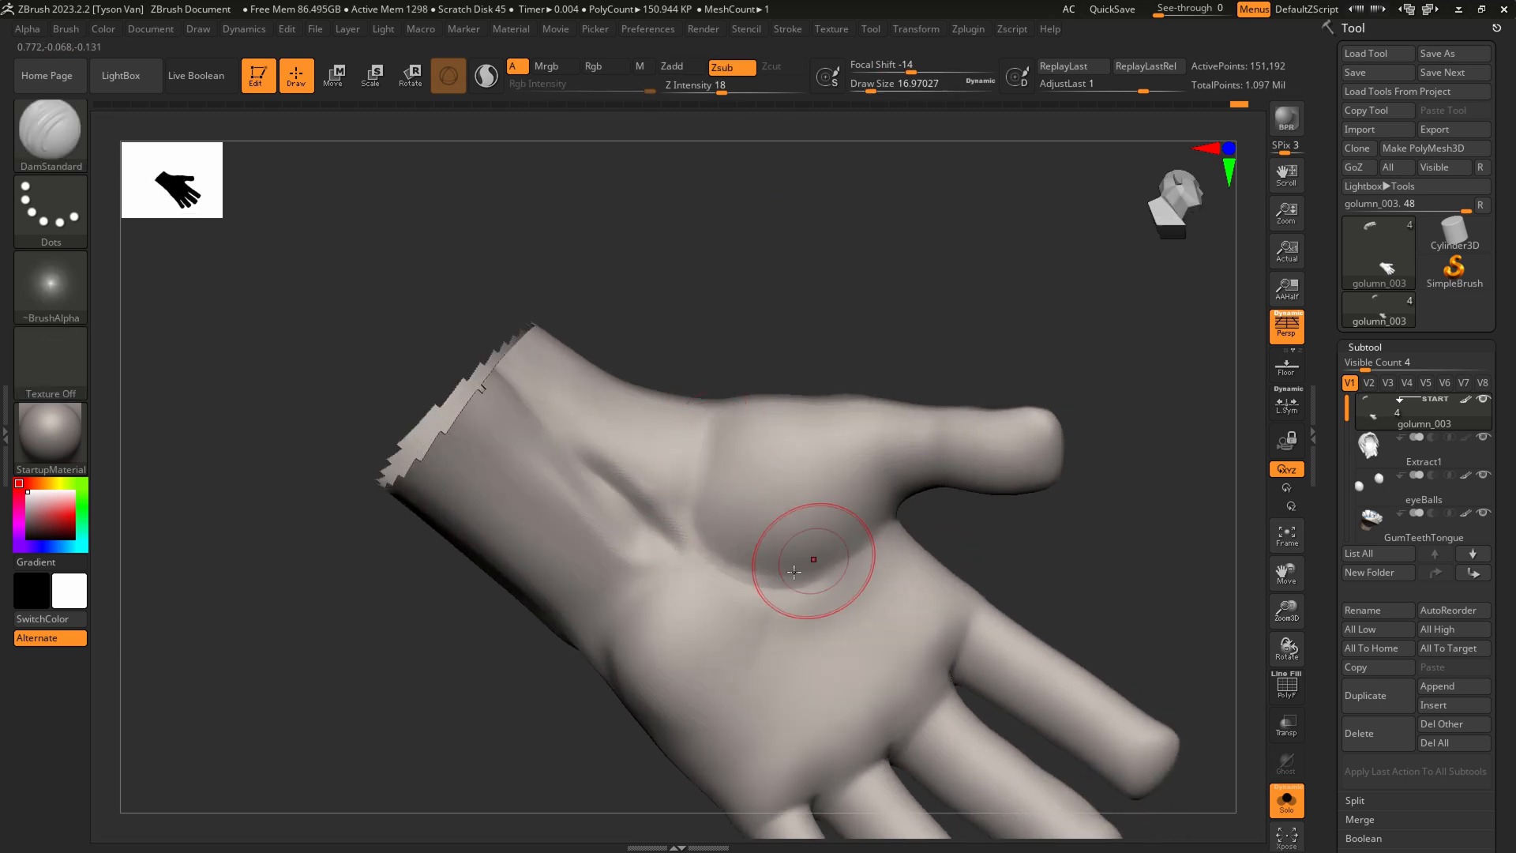
pyautogui.moveTo(752, 675); pyautogui.dragTo(712, 717)
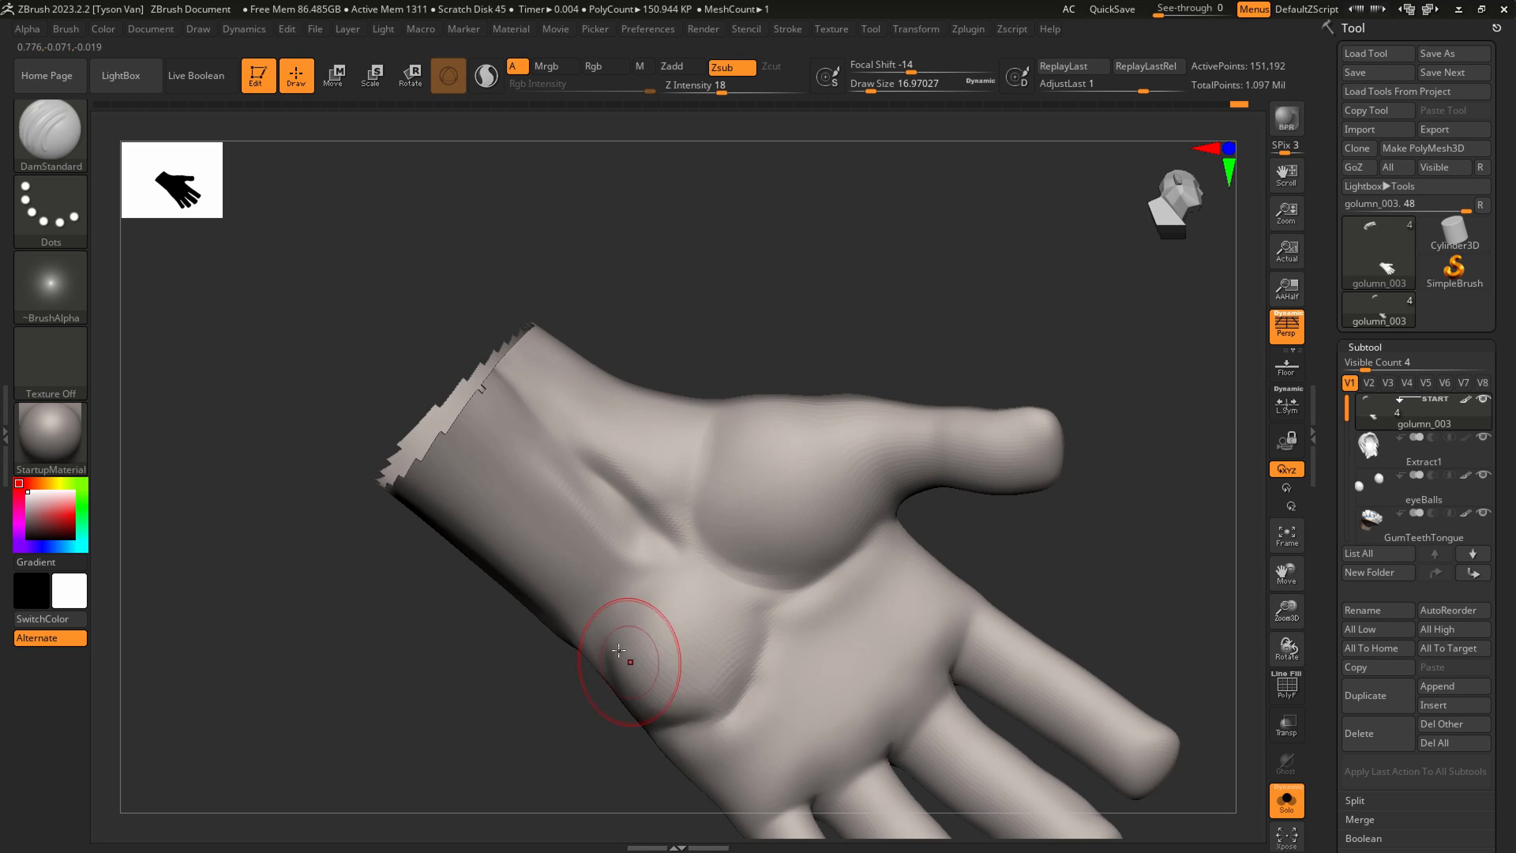
pyautogui.moveTo(605, 553); pyautogui.dragTo(581, 580)
pyautogui.moveTo(697, 420); pyautogui.dragTo(663, 504)
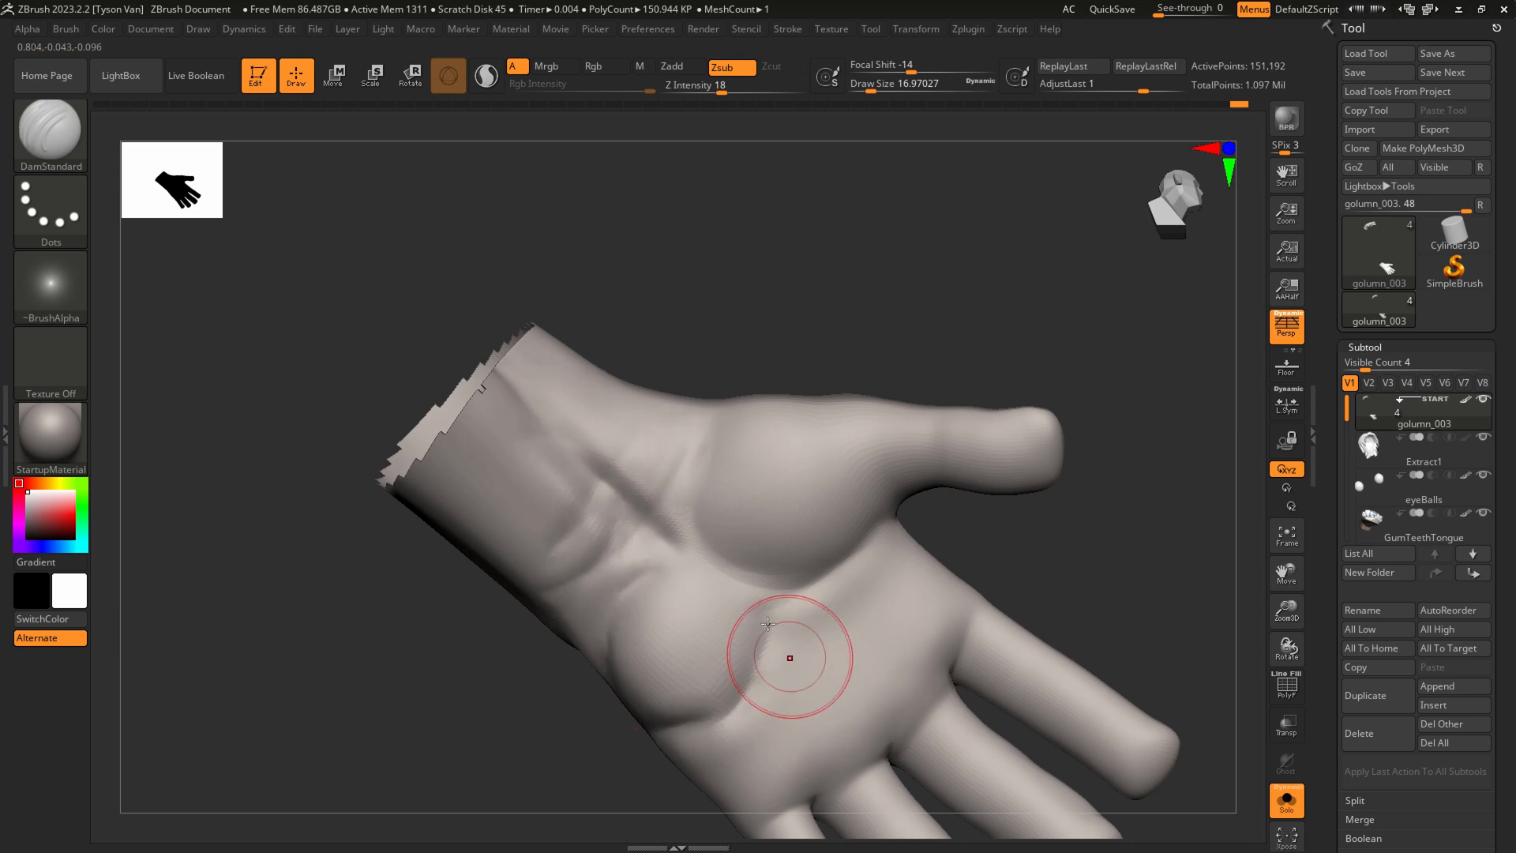
# Carve the creases running across the palm below the fingers with DamStandard at draw size about 17
pyautogui.keyDown('alt'); pyautogui.moveTo(794, 672); pyautogui.dragTo(757, 610, button='right'); pyautogui.keyUp('alt')
pyautogui.moveTo(665, 695)
pyautogui.mouseDown()
pyautogui.moveTo(898, 528)
pyautogui.moveTo(722, 656)
pyautogui.mouseUp()
pyautogui.moveTo(782, 701)
pyautogui.keyDown('alt'); pyautogui.mouseDown(button='right')
pyautogui.moveTo(703, 638)
pyautogui.moveTo(751, 701)
pyautogui.mouseUp(button='right'); pyautogui.keyUp('alt')
# Carve the joint creases across the undersides of the four fingers with DamStandard at draw size about 15.6
pyautogui.press('s')
pyautogui.moveTo(725, 657); pyautogui.dragTo(714, 662)
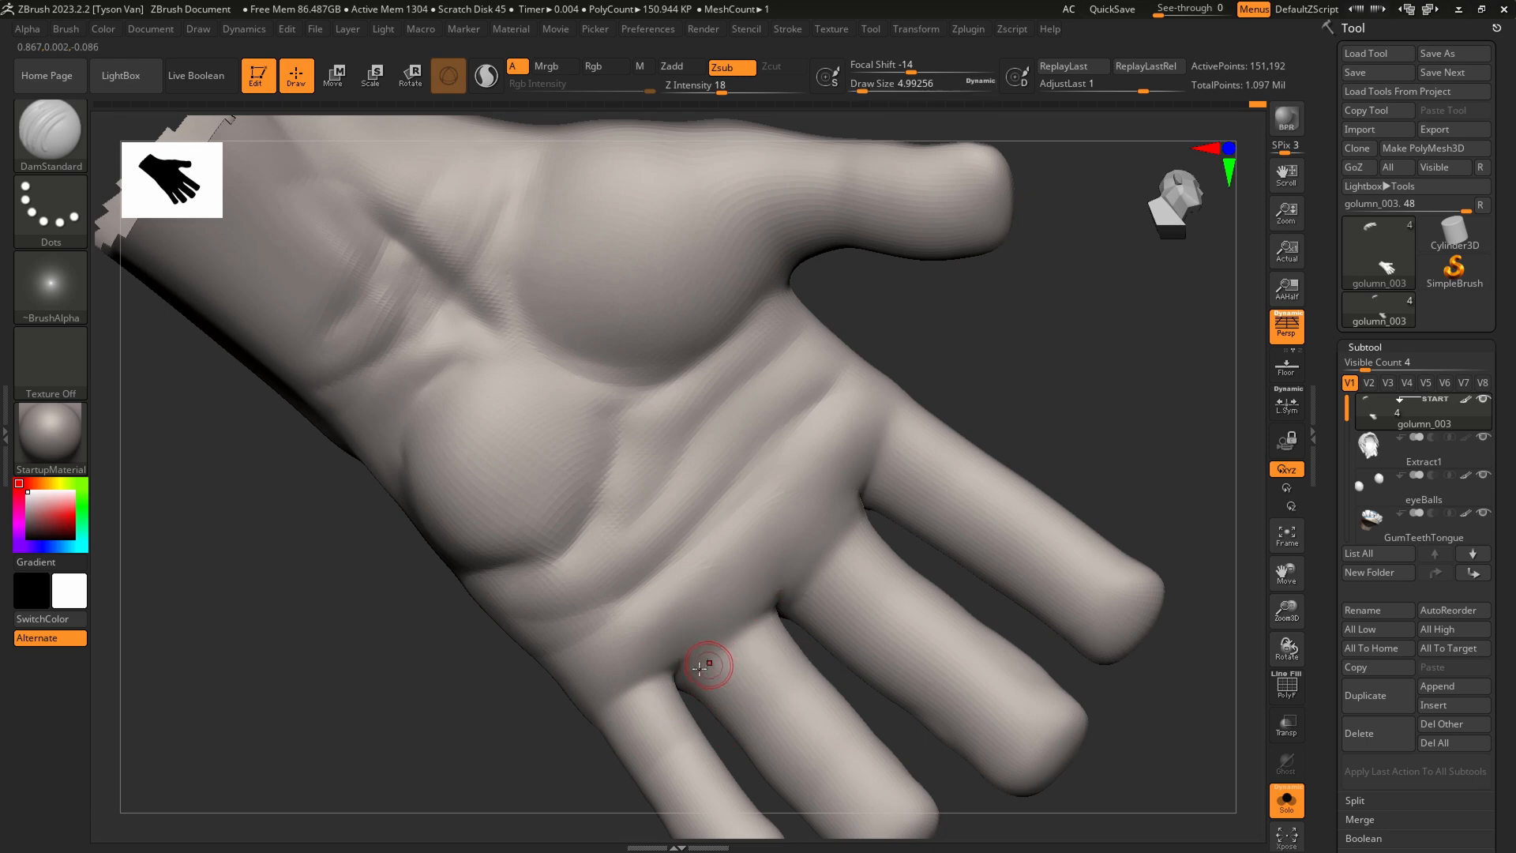
pyautogui.moveTo(811, 717); pyautogui.dragTo(843, 702, button='right')
pyautogui.press('s')
pyautogui.moveTo(769, 737); pyautogui.dragTo(832, 703)
pyautogui.moveTo(920, 645)
pyautogui.mouseDown(button='right')
pyautogui.moveTo(969, 613)
pyautogui.moveTo(900, 671)
pyautogui.mouseUp(button='right')
pyautogui.moveTo(969, 593); pyautogui.dragTo(976, 588)
pyautogui.moveTo(960, 699); pyautogui.dragTo(1036, 649)
pyautogui.moveTo(1016, 666)
pyautogui.mouseDown(button='right')
pyautogui.moveTo(999, 685)
pyautogui.moveTo(1113, 529)
pyautogui.mouseUp(button='right')
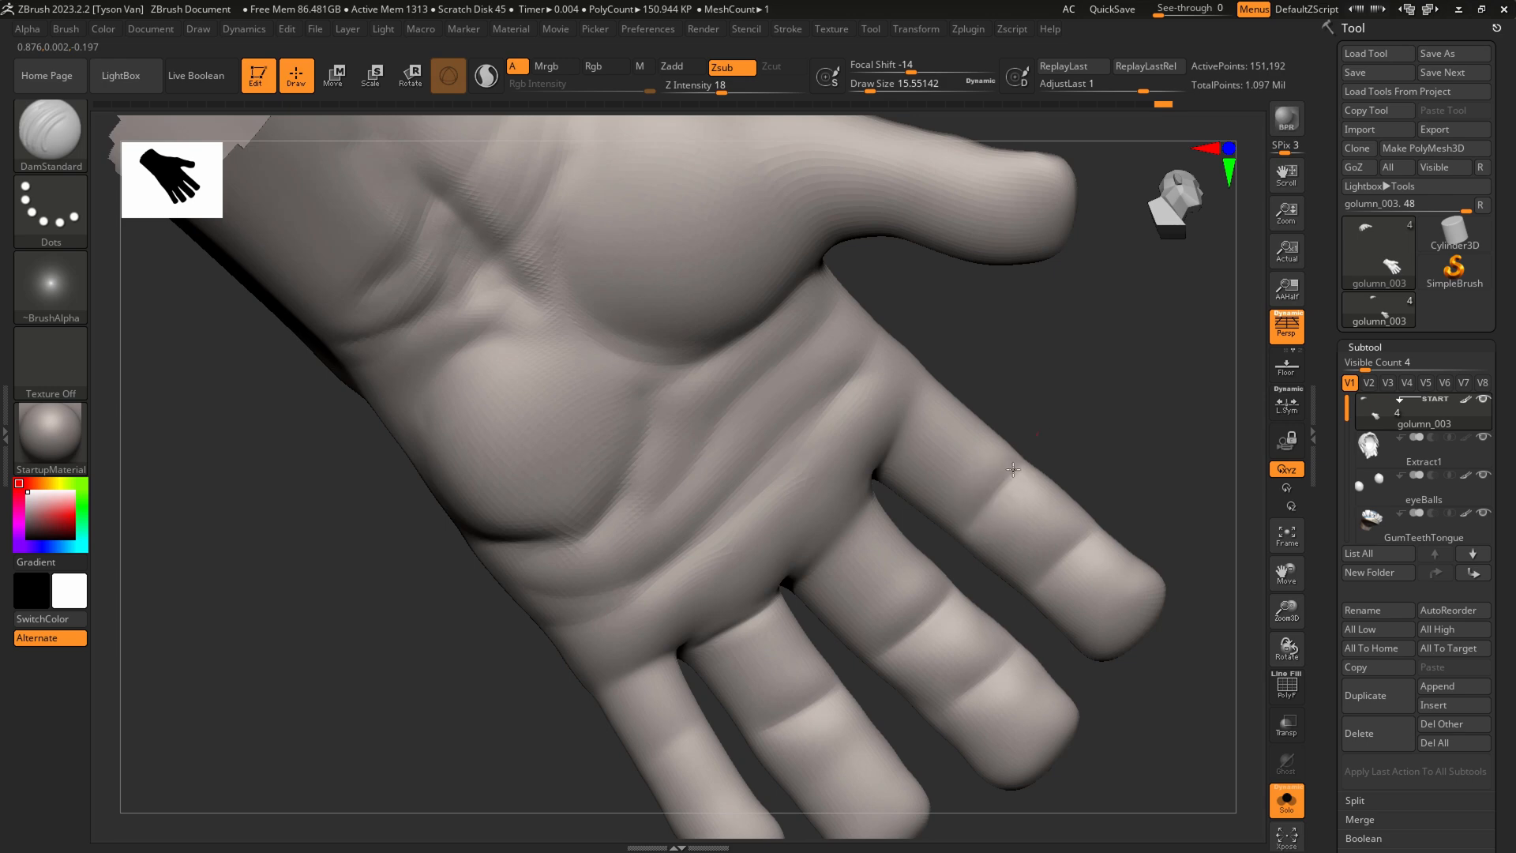
pyautogui.moveTo(762, 716); pyautogui.dragTo(676, 676, button='right')
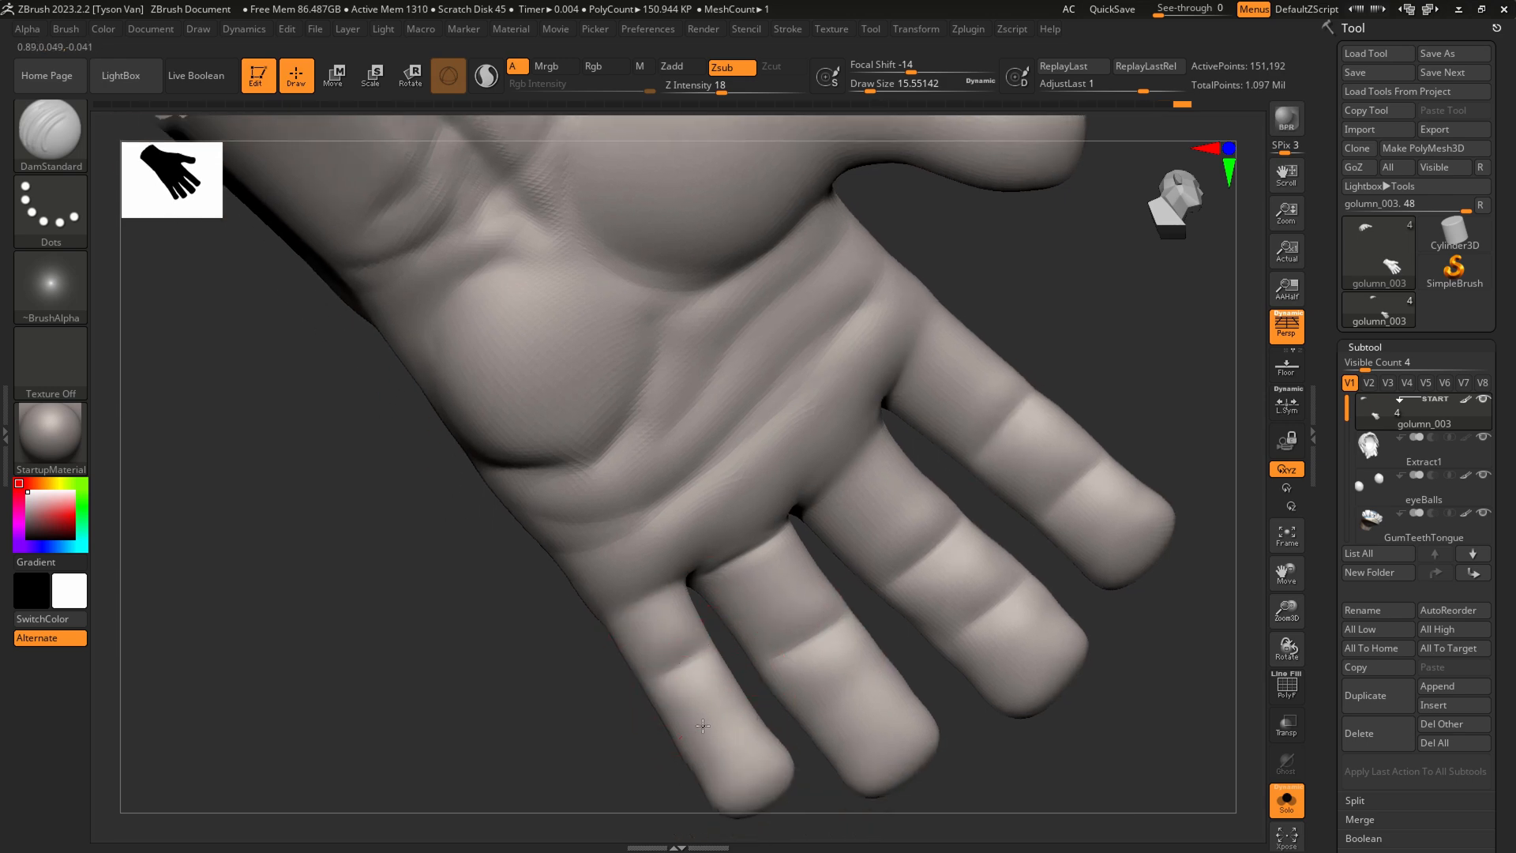
pyautogui.moveTo(807, 714); pyautogui.dragTo(879, 679)
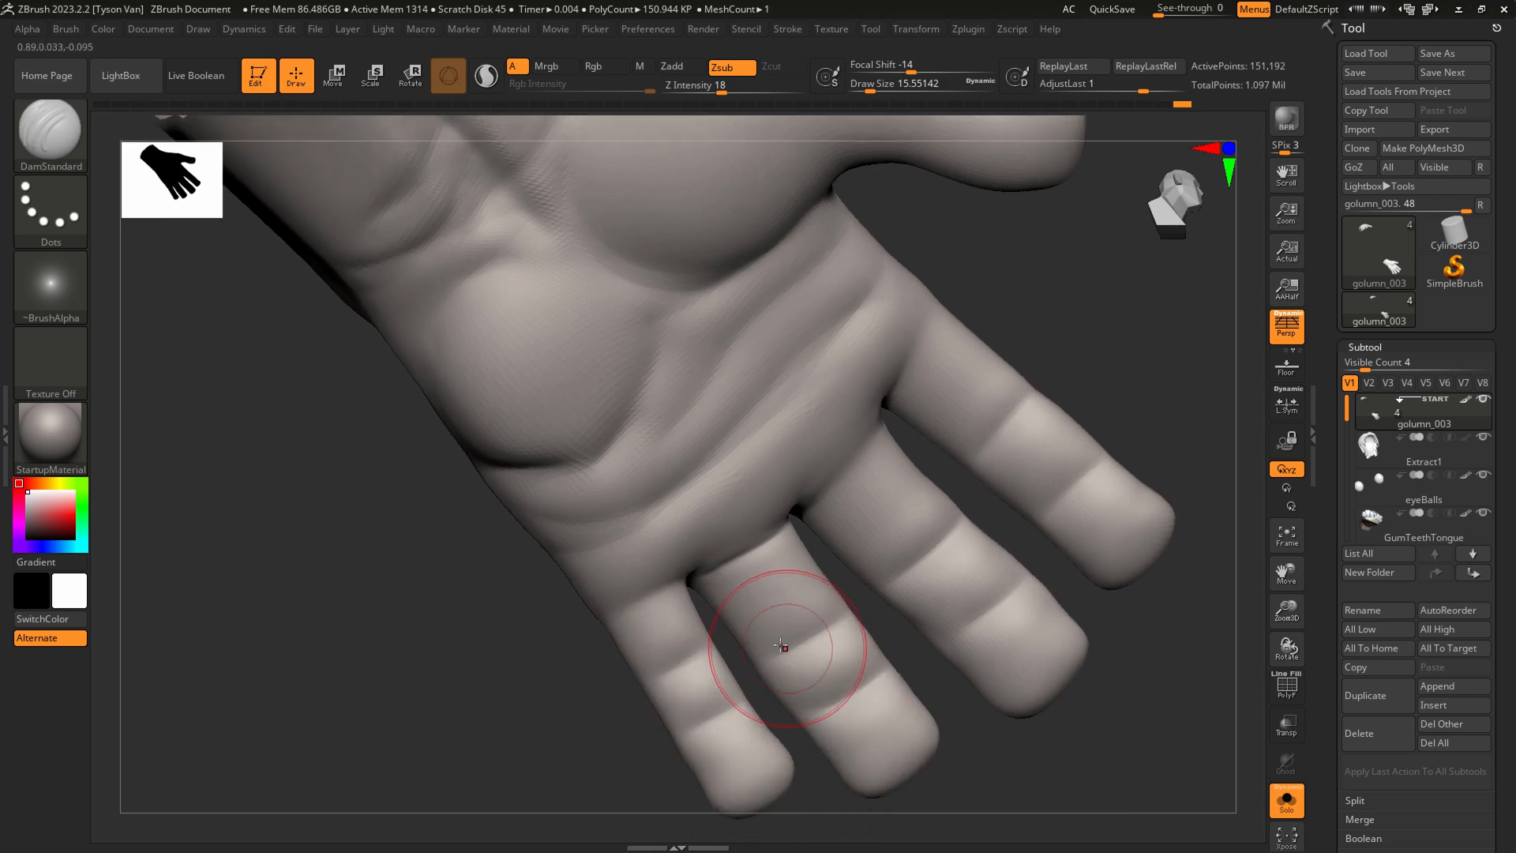
# Carve the joint crease across the thumb with DamStandard at draw size about 15.6
pyautogui.moveTo(823, 595)
pyautogui.mouseDown(button='right')
pyautogui.moveTo(751, 592)
pyautogui.moveTo(772, 305)
pyautogui.mouseUp(button='right')
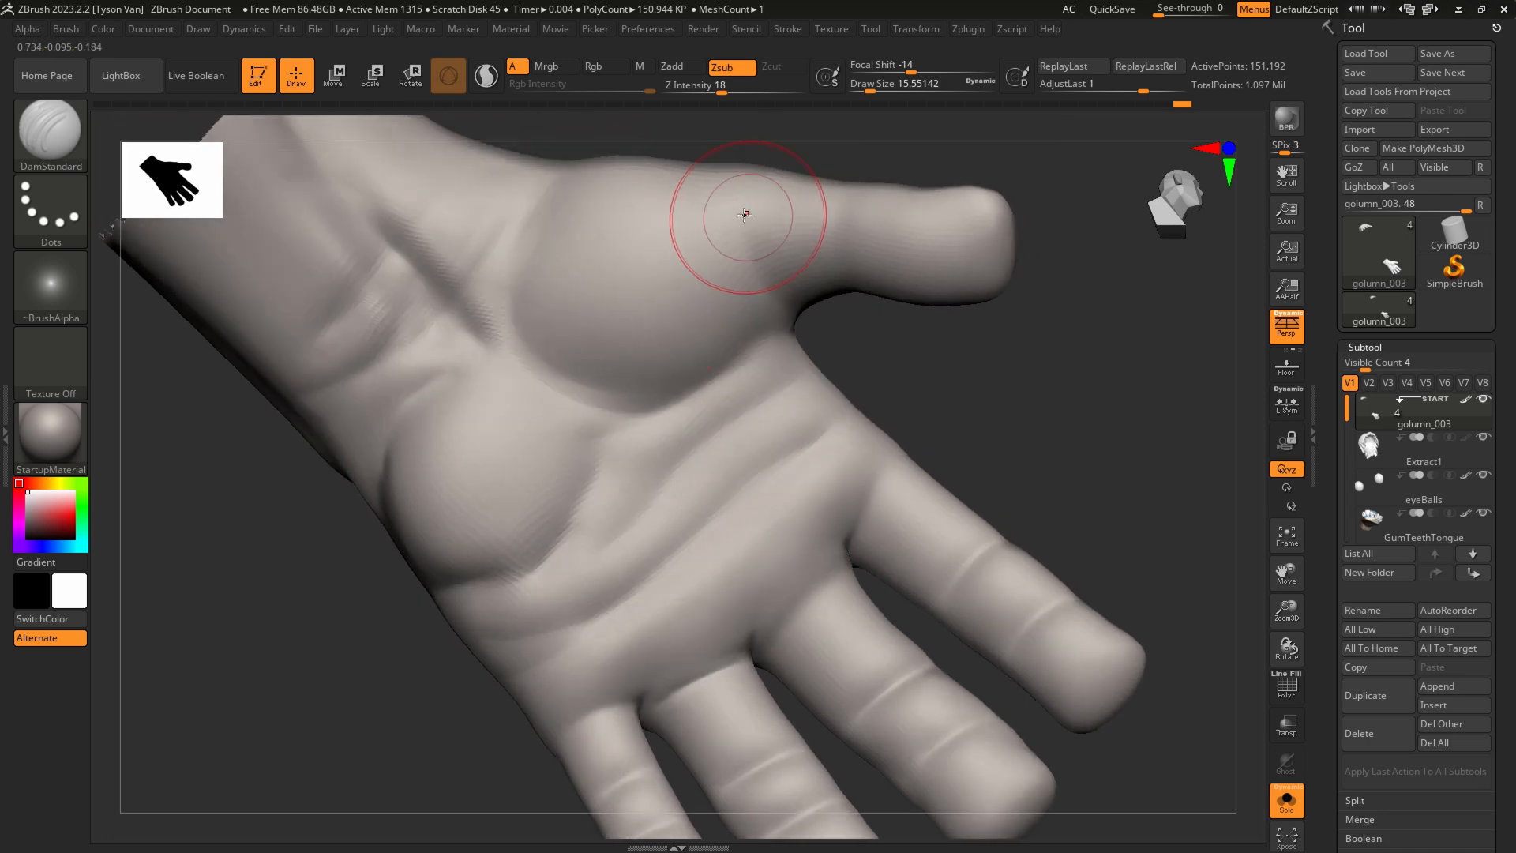
pyautogui.moveTo(842, 254); pyautogui.dragTo(856, 198)
pyautogui.moveTo(921, 260); pyautogui.dragTo(865, 209, button='right')
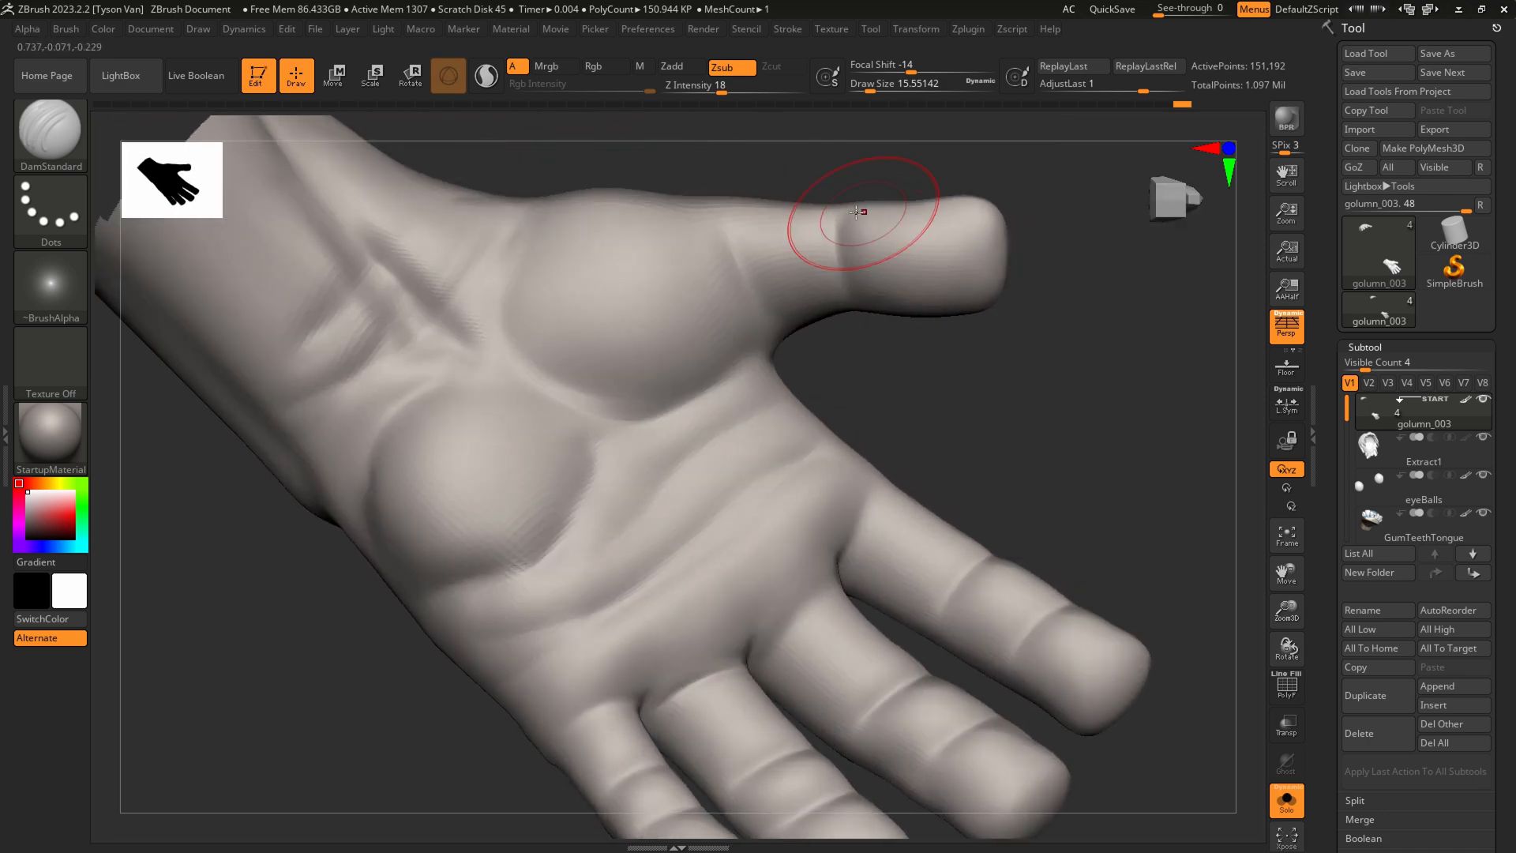
# Deepen the creases around the palm pads and inner wrist with DamStandard, and smooth the palm heel
pyautogui.moveTo(677, 424); pyautogui.dragTo(641, 430)
pyautogui.moveTo(383, 401)
pyautogui.mouseDown()
pyautogui.moveTo(321, 472)
pyautogui.moveTo(298, 444)
pyautogui.mouseUp()
pyautogui.moveTo(430, 424)
pyautogui.keyDown('ctrl'); pyautogui.mouseDown(button='right')
pyautogui.moveTo(301, 452)
pyautogui.moveTo(432, 450)
pyautogui.mouseUp(button='right'); pyautogui.keyUp('ctrl')
pyautogui.moveTo(356, 510); pyautogui.dragTo(359, 525)
pyautogui.moveTo(426, 513)
pyautogui.mouseDown(button='right')
pyautogui.moveTo(485, 508)
pyautogui.moveTo(399, 505)
pyautogui.mouseUp(button='right')
pyautogui.moveTo(504, 443)
pyautogui.mouseDown()
pyautogui.moveTo(431, 529)
pyautogui.moveTo(436, 472)
pyautogui.mouseUp()
pyautogui.moveTo(600, 505)
pyautogui.keyDown('ctrl'); pyautogui.mouseDown(button='right')
pyautogui.moveTo(538, 586)
pyautogui.moveTo(579, 640)
pyautogui.mouseUp(button='right'); pyautogui.keyUp('ctrl')
pyautogui.moveTo(647, 551); pyautogui.dragTo(652, 505, button='right')
pyautogui.keyDown('ctrl'); pyautogui.moveTo(653, 505); pyautogui.dragTo(702, 616, button='right'); pyautogui.keyUp('ctrl')
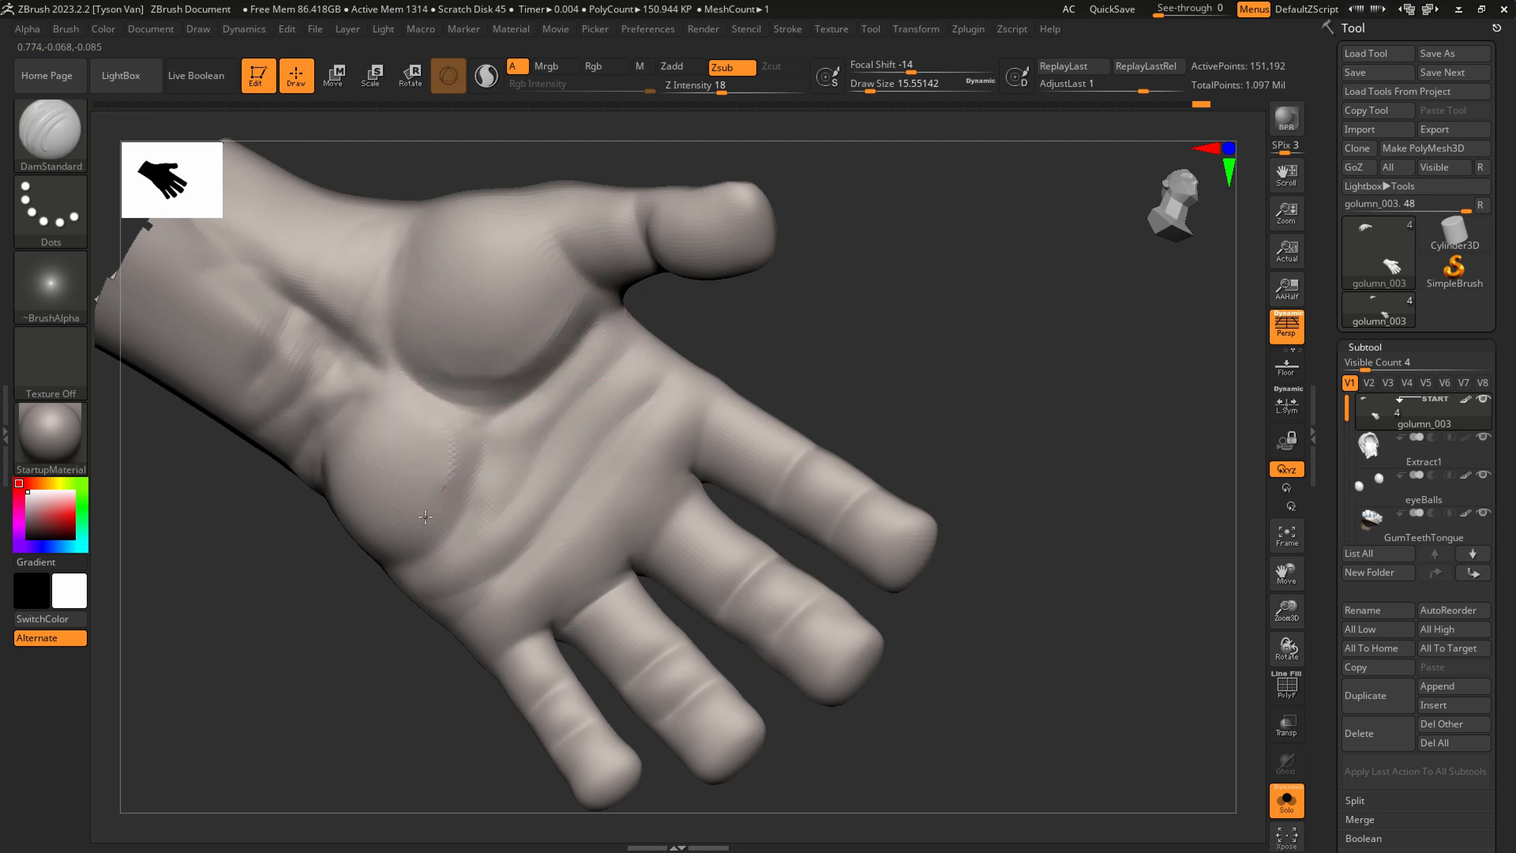
pyautogui.moveTo(394, 399); pyautogui.dragTo(401, 412)
pyautogui.moveTo(403, 446)
pyautogui.keyDown('shift'); pyautogui.mouseDown()
pyautogui.moveTo(368, 460)
pyautogui.moveTo(377, 450)
pyautogui.mouseUp(); pyautogui.keyUp('shift')
# Flatten the thumb pad and palm heel with hPolish at draw size about 15.6 and Z Intensity 100
pyautogui.press('b')
pyautogui.press('h')
pyautogui.press('p')
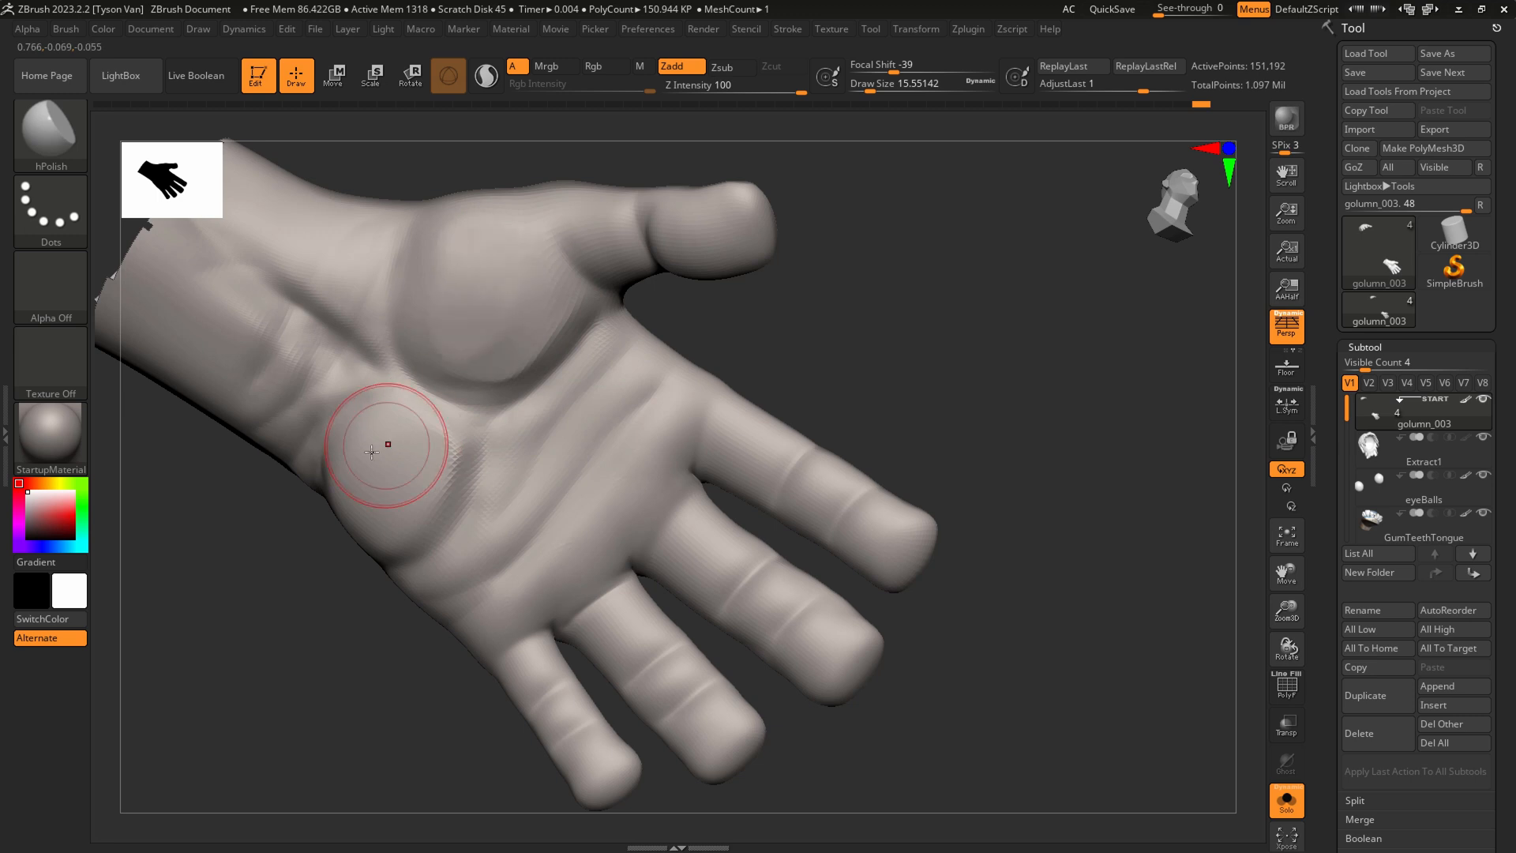
pyautogui.moveTo(613, 506); pyautogui.dragTo(722, 760, button='right')
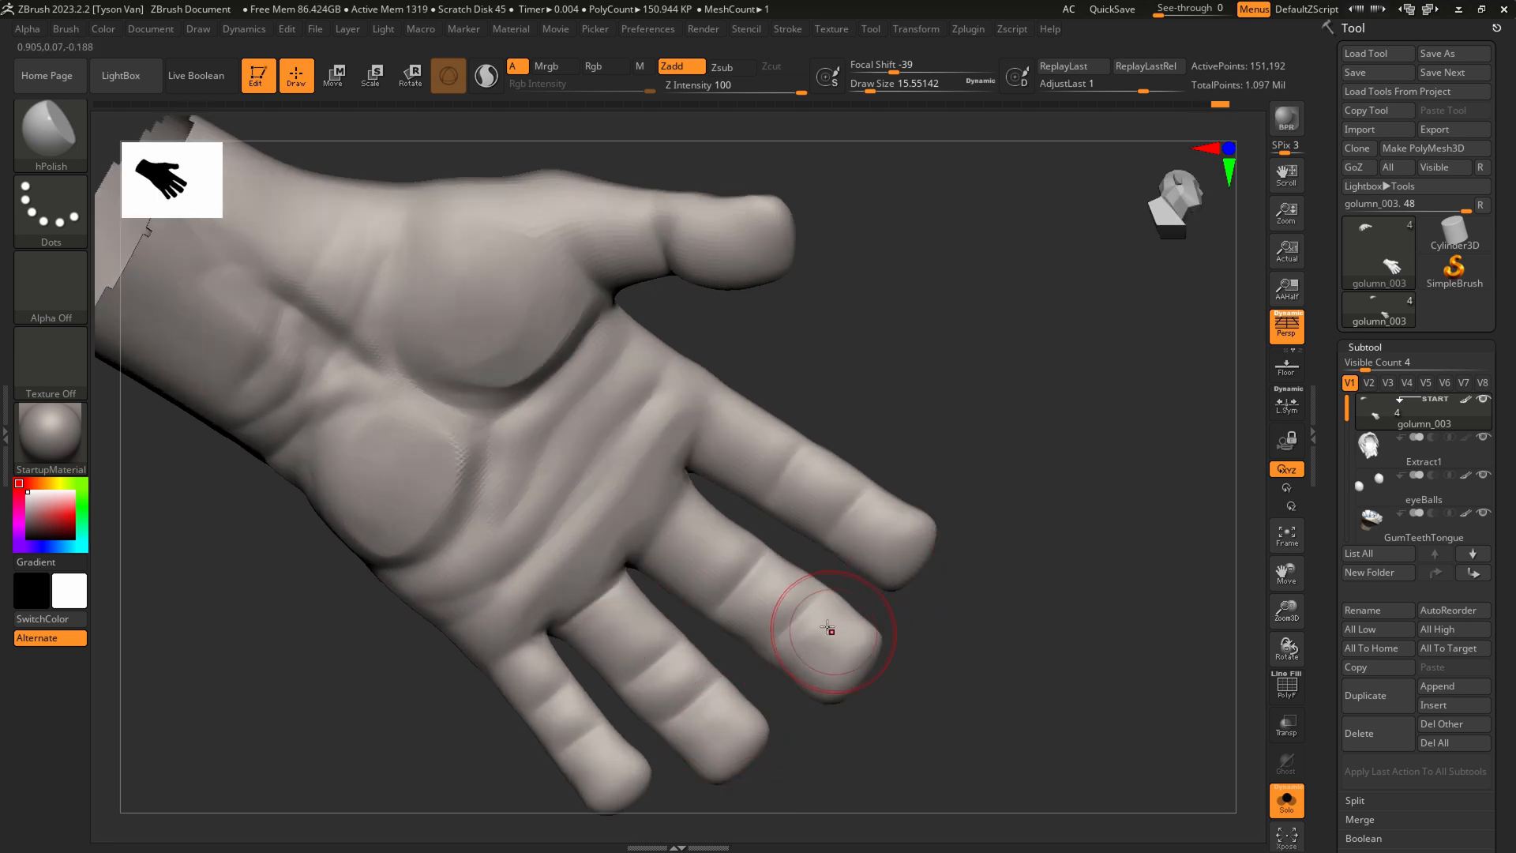
# Reshape the finger and thumb contours with SnakeHook at draw sizes about 15.6 and 11.7
pyautogui.press('b')
pyautogui.press('s')
pyautogui.press('h')
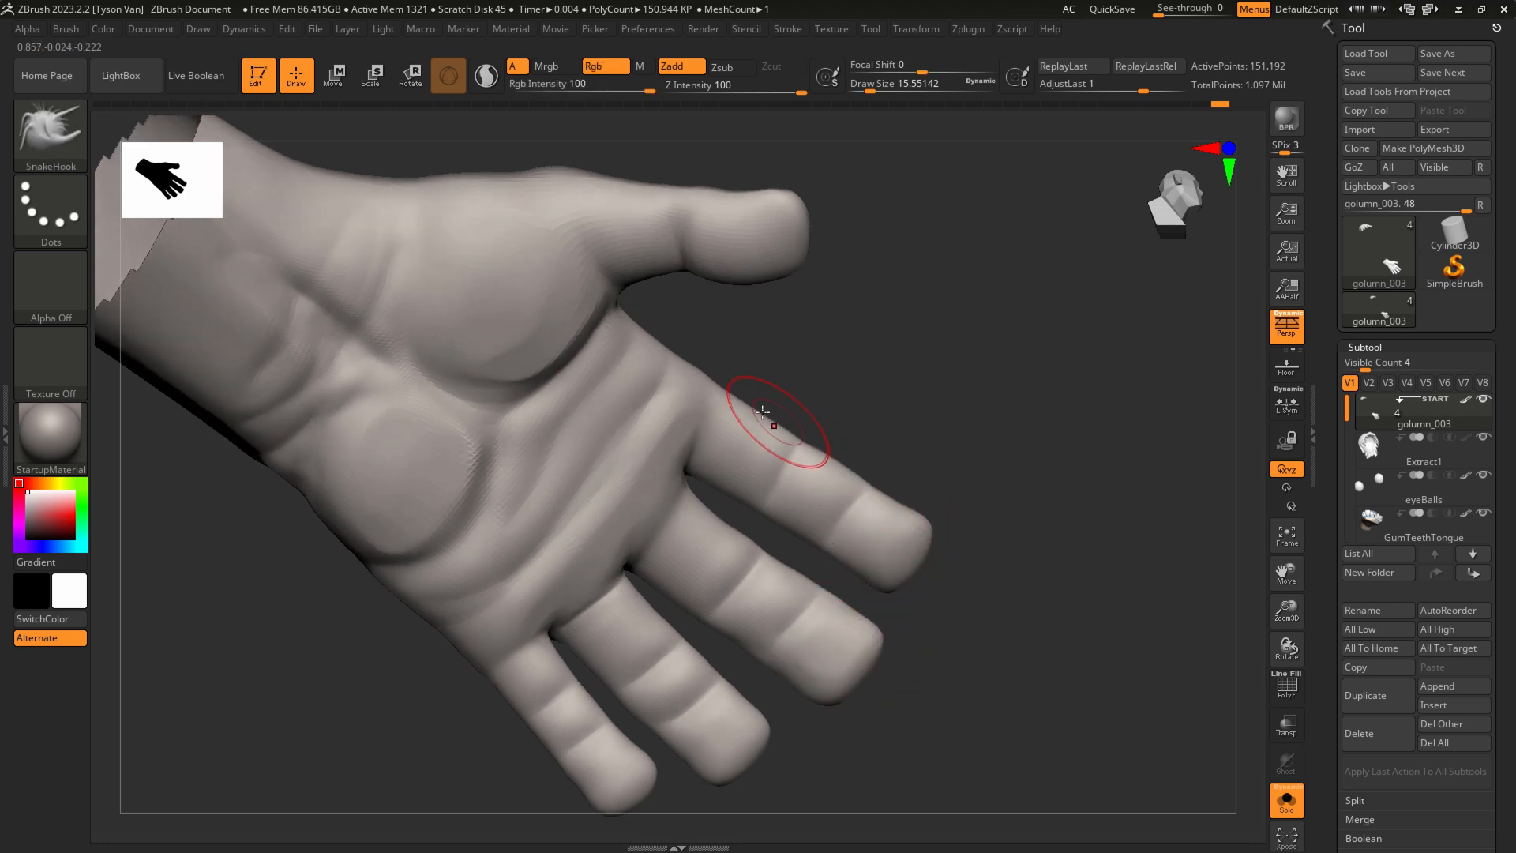
pyautogui.moveTo(746, 302); pyautogui.dragTo(734, 197, button='right')
pyautogui.press('s')
pyautogui.moveTo(737, 220); pyautogui.dragTo(580, 247)
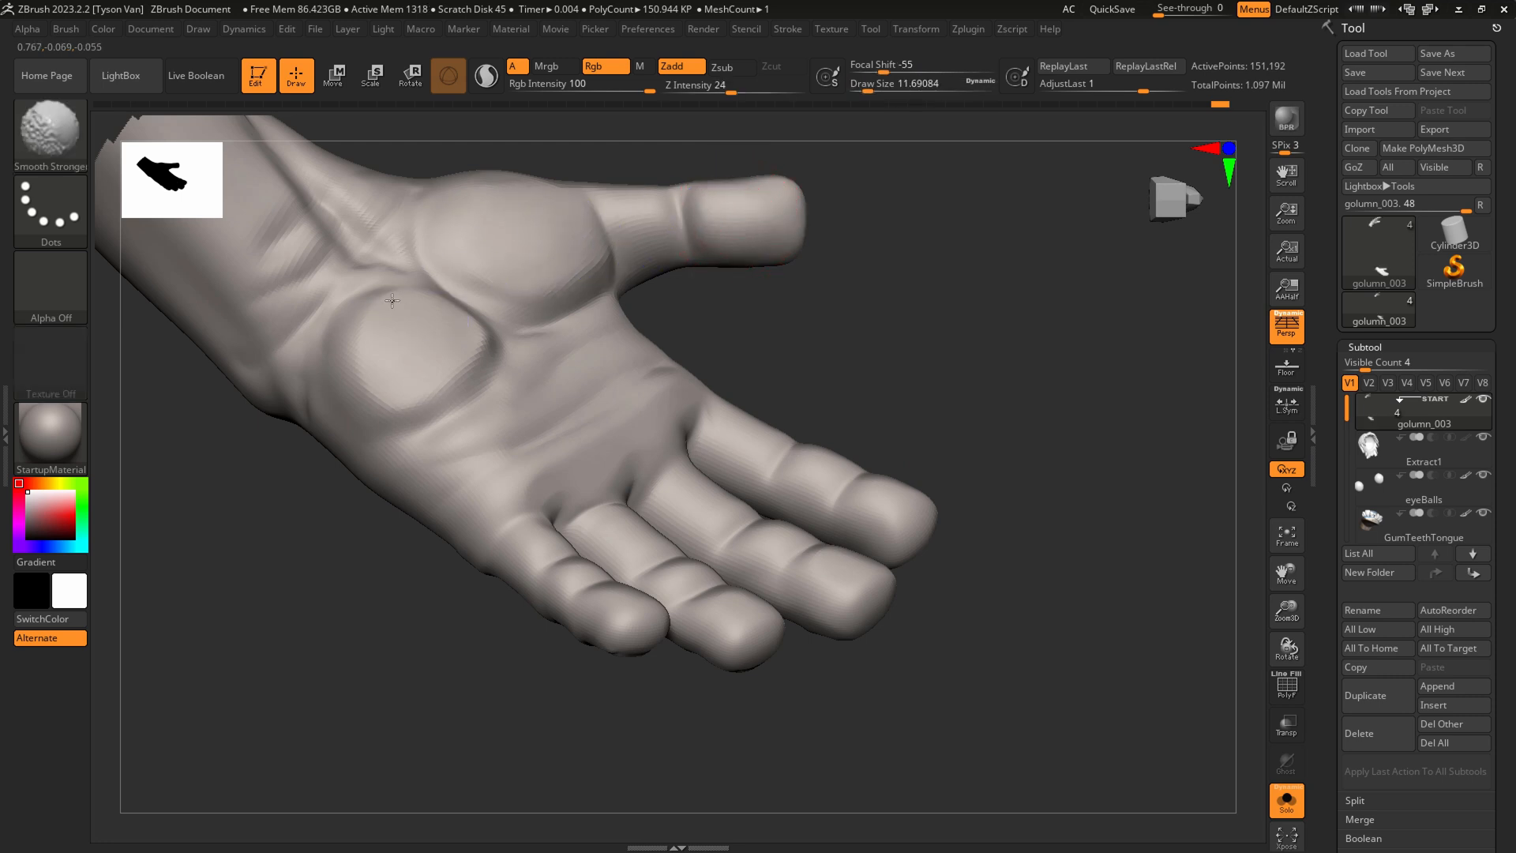
# Smooth the palm surface and refine the palm and wrist forms with SnakeHook at varying draw sizes
pyautogui.moveTo(580, 363)
pyautogui.keyDown('ctrl'); pyautogui.mouseDown(button='right')
pyautogui.moveTo(607, 372)
pyautogui.moveTo(613, 469)
pyautogui.mouseUp(button='right'); pyautogui.keyUp('ctrl')
pyautogui.keyDown('shift'); pyautogui.moveTo(612, 469); pyautogui.dragTo(584, 451); pyautogui.keyUp('shift')
pyautogui.moveTo(584, 451)
pyautogui.keyDown('ctrl'); pyautogui.mouseDown(button='right')
pyautogui.moveTo(623, 549)
pyautogui.moveTo(632, 514)
pyautogui.moveTo(609, 481)
pyautogui.moveTo(612, 456)
pyautogui.mouseUp(button='right'); pyautogui.keyUp('ctrl')
pyautogui.press('s')
pyautogui.moveTo(577, 458)
pyautogui.mouseDown()
pyautogui.moveTo(590, 457)
pyautogui.moveTo(574, 463)
pyautogui.mouseUp()
pyautogui.moveTo(611, 386); pyautogui.dragTo(613, 341)
pyautogui.moveTo(584, 396); pyautogui.dragTo(575, 387, button='right')
pyautogui.press('s')
pyautogui.moveTo(566, 385); pyautogui.dragTo(557, 408)
pyautogui.moveTo(558, 397)
pyautogui.mouseDown(button='right')
pyautogui.moveTo(595, 375)
pyautogui.moveTo(569, 410)
pyautogui.mouseUp(button='right')
pyautogui.press('s')
pyautogui.moveTo(513, 447)
pyautogui.mouseDown()
pyautogui.moveTo(507, 432)
pyautogui.moveTo(505, 453)
pyautogui.mouseUp()
pyautogui.moveTo(506, 456); pyautogui.dragTo(490, 444, button='right')
# Carve a curved groove below the outer wrist bone on the back of the hand with DamStandard, and smooth it
pyautogui.moveTo(313, 487)
pyautogui.mouseDown(button='right')
pyautogui.moveTo(319, 514)
pyautogui.moveTo(315, 467)
pyautogui.moveTo(507, 467)
pyautogui.moveTo(631, 506)
pyautogui.moveTo(718, 400)
pyautogui.moveTo(758, 450)
pyautogui.moveTo(714, 396)
pyautogui.mouseUp(button='right')
pyautogui.press('b')
pyautogui.press('d')
pyautogui.press('s')
pyautogui.moveTo(670, 375); pyautogui.dragTo(761, 413)
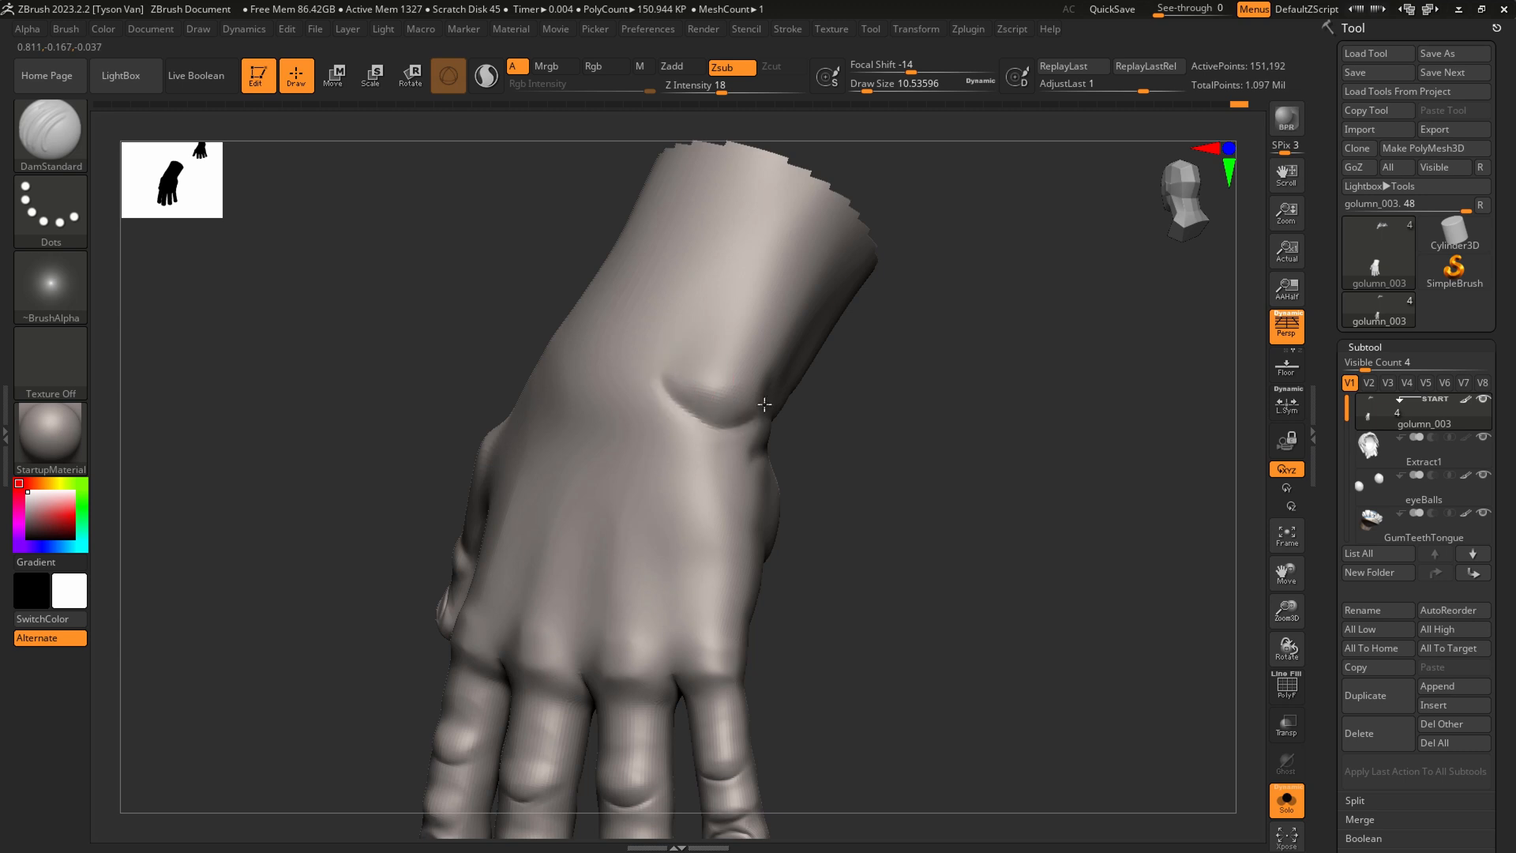
pyautogui.moveTo(677, 365)
pyautogui.mouseDown()
pyautogui.moveTo(779, 368)
pyautogui.moveTo(700, 332)
pyautogui.mouseUp()
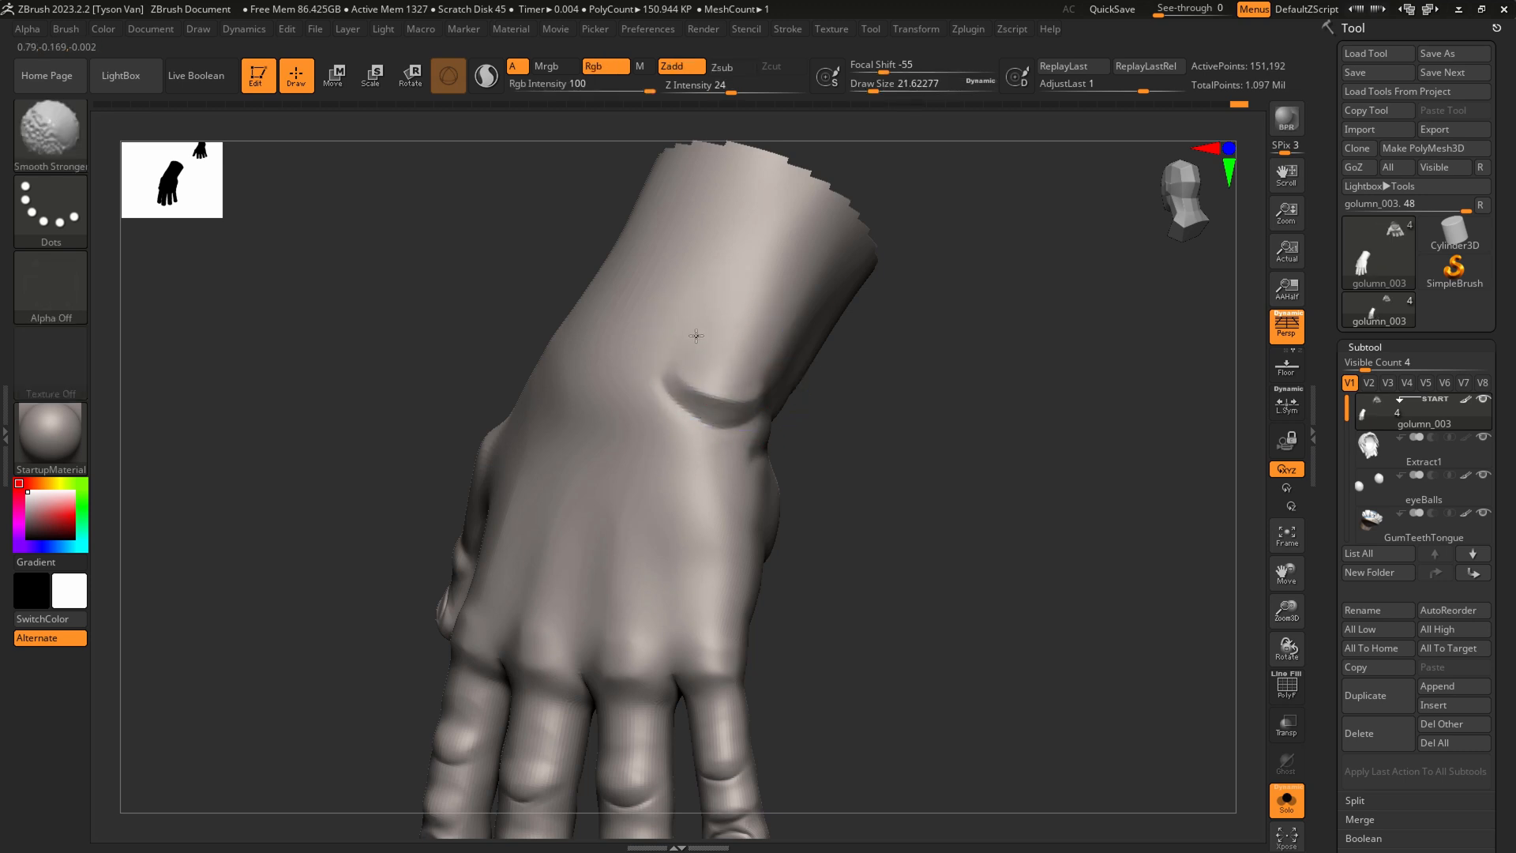
pyautogui.moveTo(735, 471)
pyautogui.keyDown('shift'); pyautogui.mouseDown()
pyautogui.moveTo(706, 401)
pyautogui.moveTo(695, 408)
pyautogui.mouseUp(); pyautogui.keyUp('shift')
# Soften the wrist bone groove at draw size about 6.6 and smooth the surrounding surface
pyautogui.press('s')
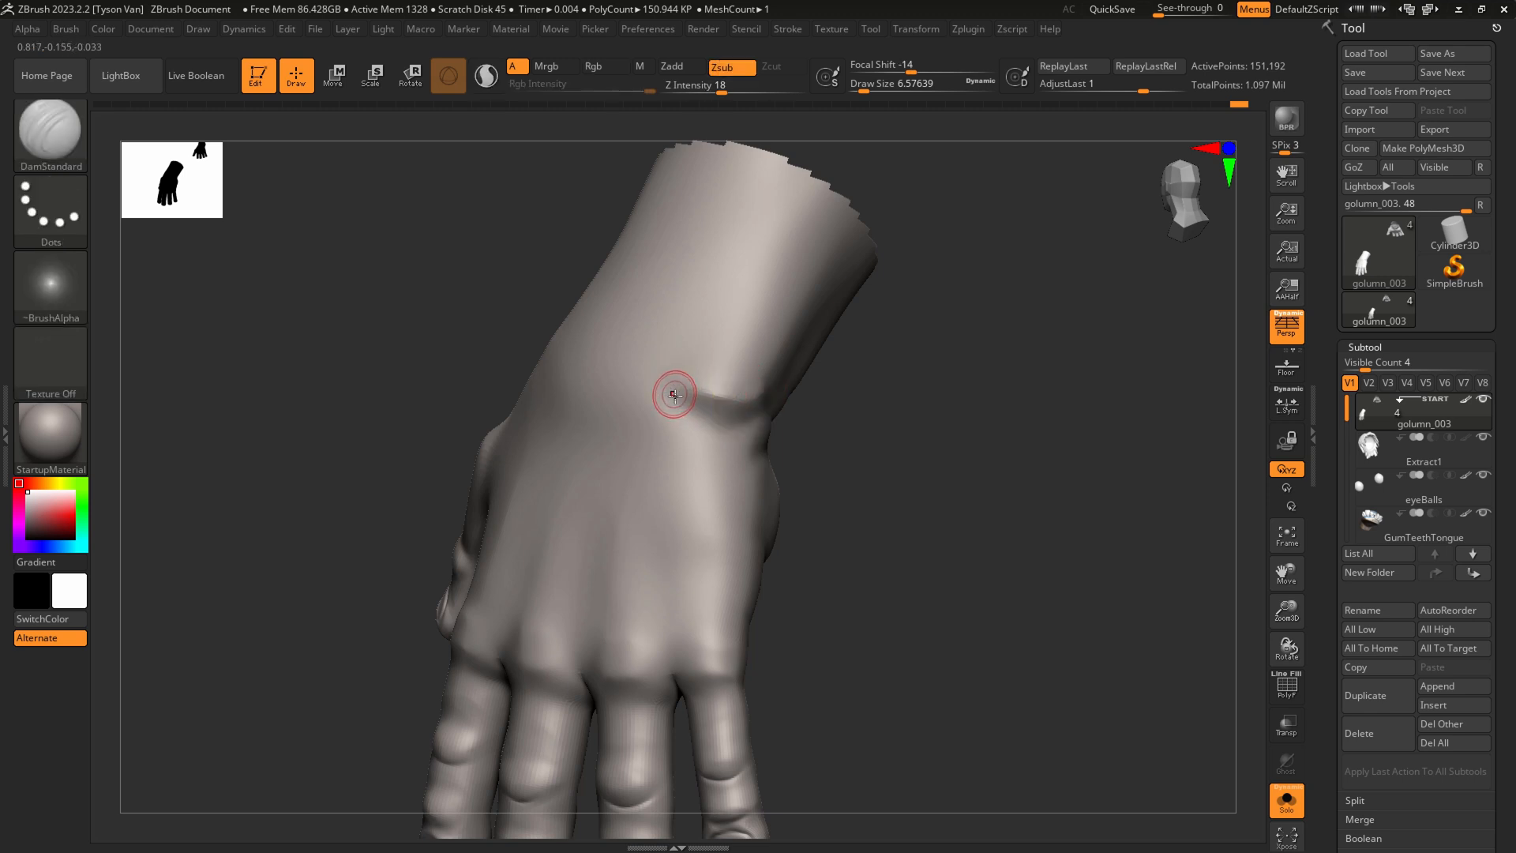
pyautogui.keyDown('shift'); pyautogui.moveTo(756, 388); pyautogui.dragTo(682, 385); pyautogui.keyUp('shift')
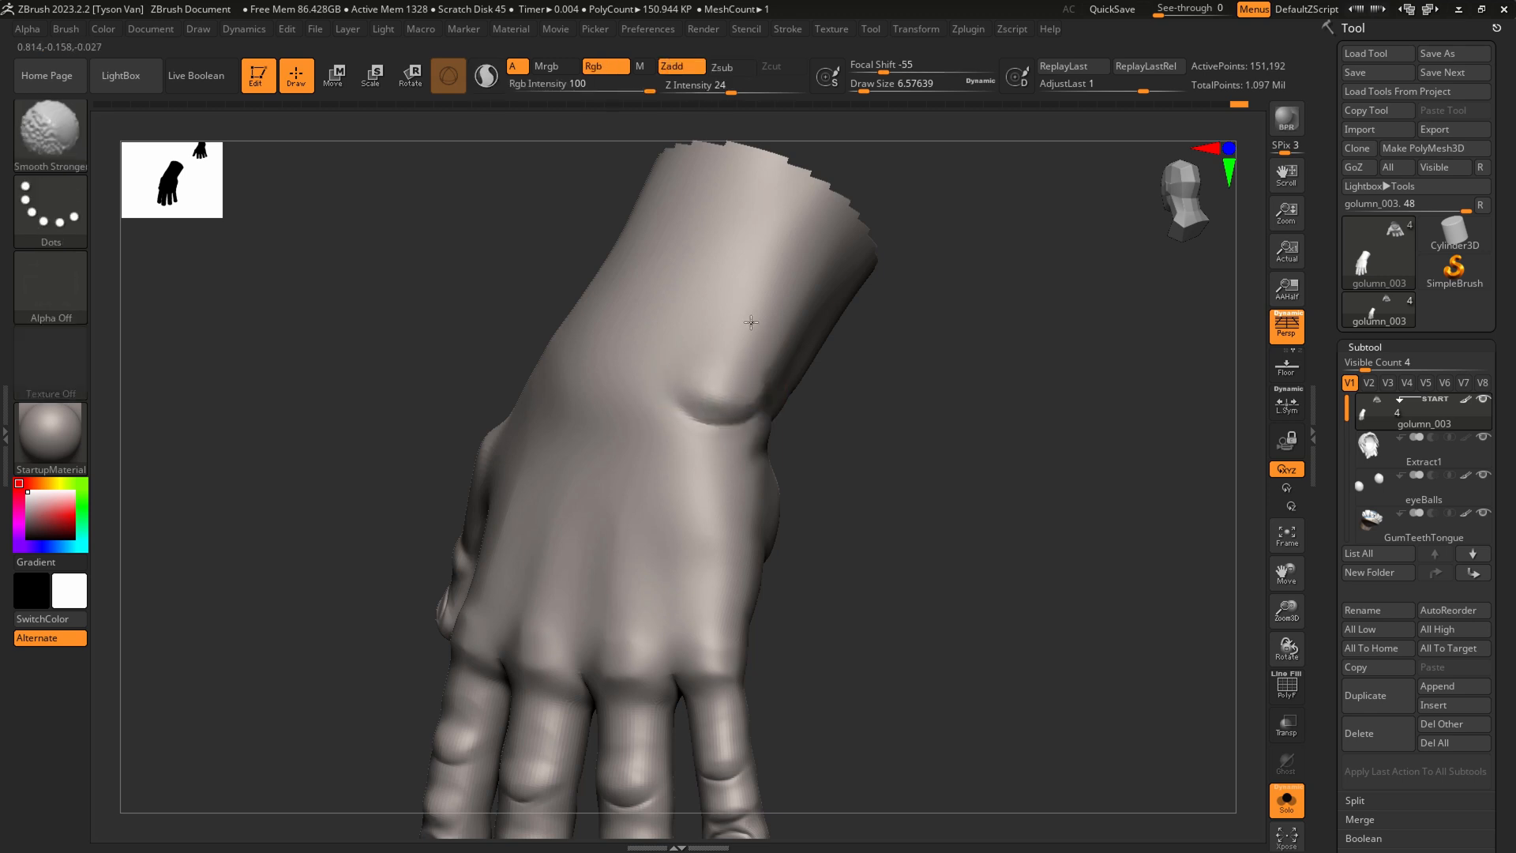
pyautogui.keyDown('ctrl'); pyautogui.moveTo(798, 284); pyautogui.dragTo(739, 341, button='right'); pyautogui.keyUp('ctrl')
pyautogui.keyDown('shift'); pyautogui.moveTo(742, 358); pyautogui.dragTo(720, 363); pyautogui.keyUp('shift')
pyautogui.moveTo(723, 363)
pyautogui.mouseDown(button='right')
pyautogui.moveTo(805, 368)
pyautogui.moveTo(695, 355)
pyautogui.mouseUp(button='right')
# Undo the last change and build up the back of the wrist with the Standard brush at Z Intensity 10
pyautogui.press('s')
pyautogui.moveTo(672, 353); pyautogui.dragTo(717, 358)
pyautogui.press('b')
pyautogui.press('s')
pyautogui.press('t')
pyautogui.moveTo(731, 87); pyautogui.dragTo(707, 88)
pyautogui.hotkey('ctrl', 'z')
pyautogui.keyDown('ctrl'); pyautogui.moveTo(707, 331); pyautogui.dragTo(770, 395, button='right'); pyautogui.keyUp('ctrl')
pyautogui.moveTo(677, 379); pyautogui.dragTo(730, 409)
pyautogui.moveTo(649, 395); pyautogui.dragTo(711, 422)
# Refine the thumb side of the back of the wrist with the Standard brush at draw size about 14.2
pyautogui.moveTo(667, 413); pyautogui.dragTo(609, 366, button='right')
pyautogui.press('s')
pyautogui.moveTo(608, 366); pyautogui.dragTo(617, 366)
pyautogui.press('s')
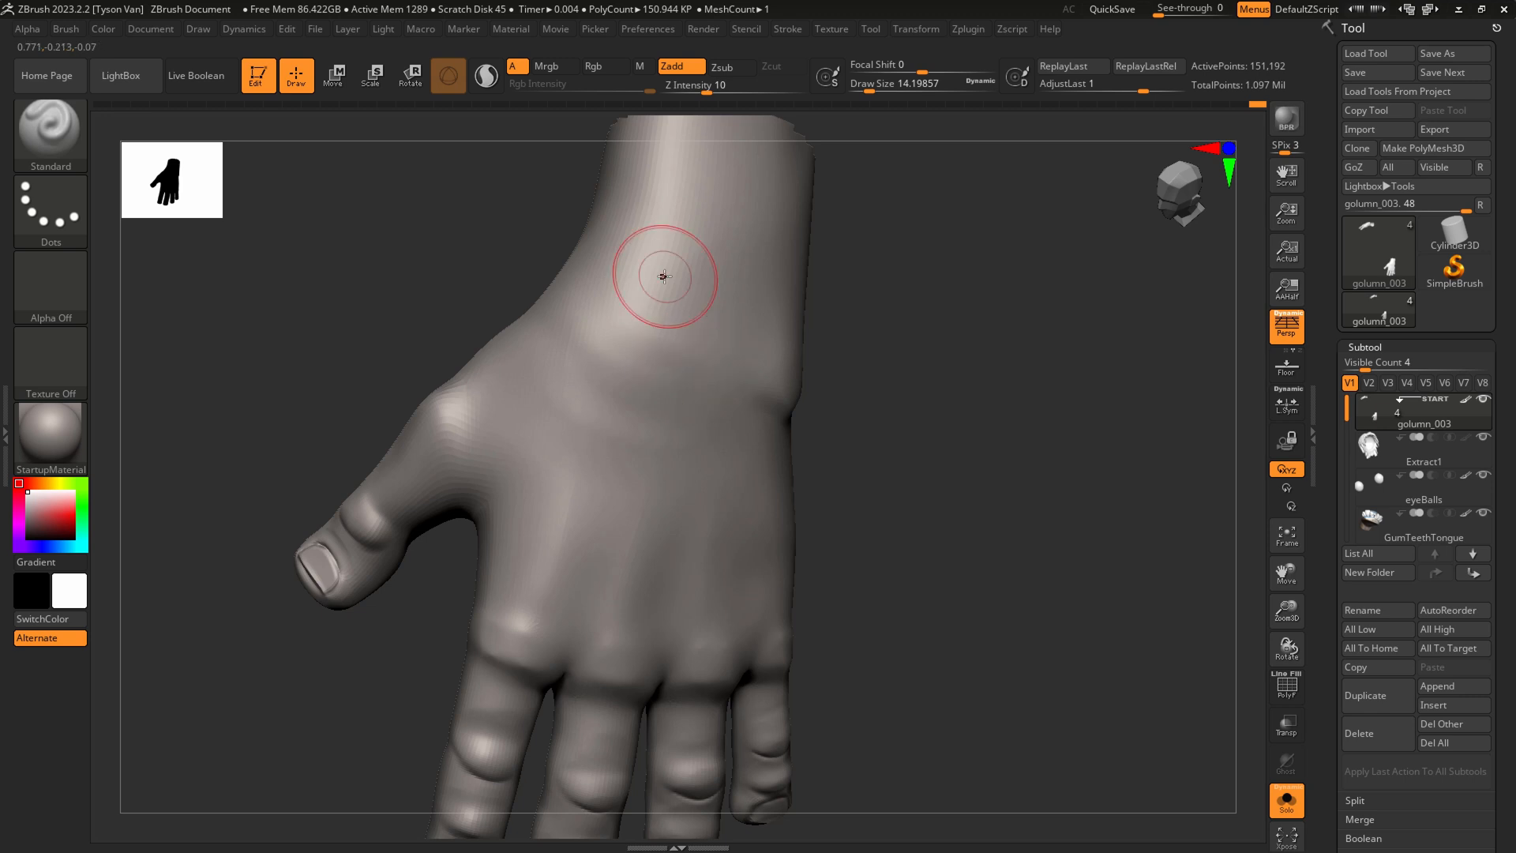
pyautogui.press('shift')
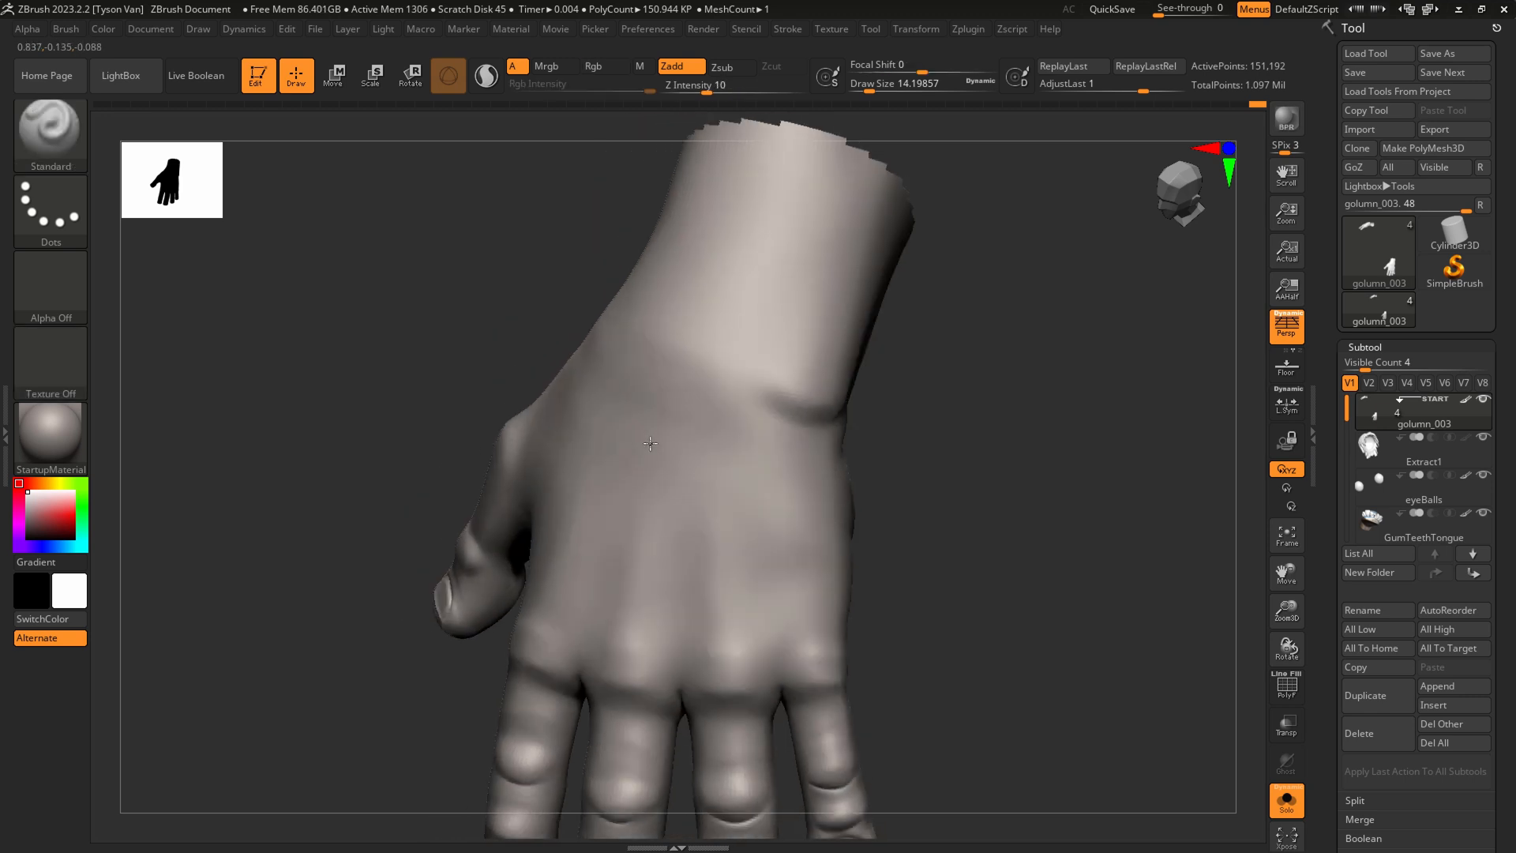
# Build up the tendons on the back of the hand with the Standard brush at a draw size of about 10.5
pyautogui.press('s')
pyautogui.moveTo(801, 635); pyautogui.dragTo(799, 635)
pyautogui.moveTo(804, 641); pyautogui.dragTo(760, 482)
pyautogui.moveTo(802, 636); pyautogui.dragTo(740, 442)
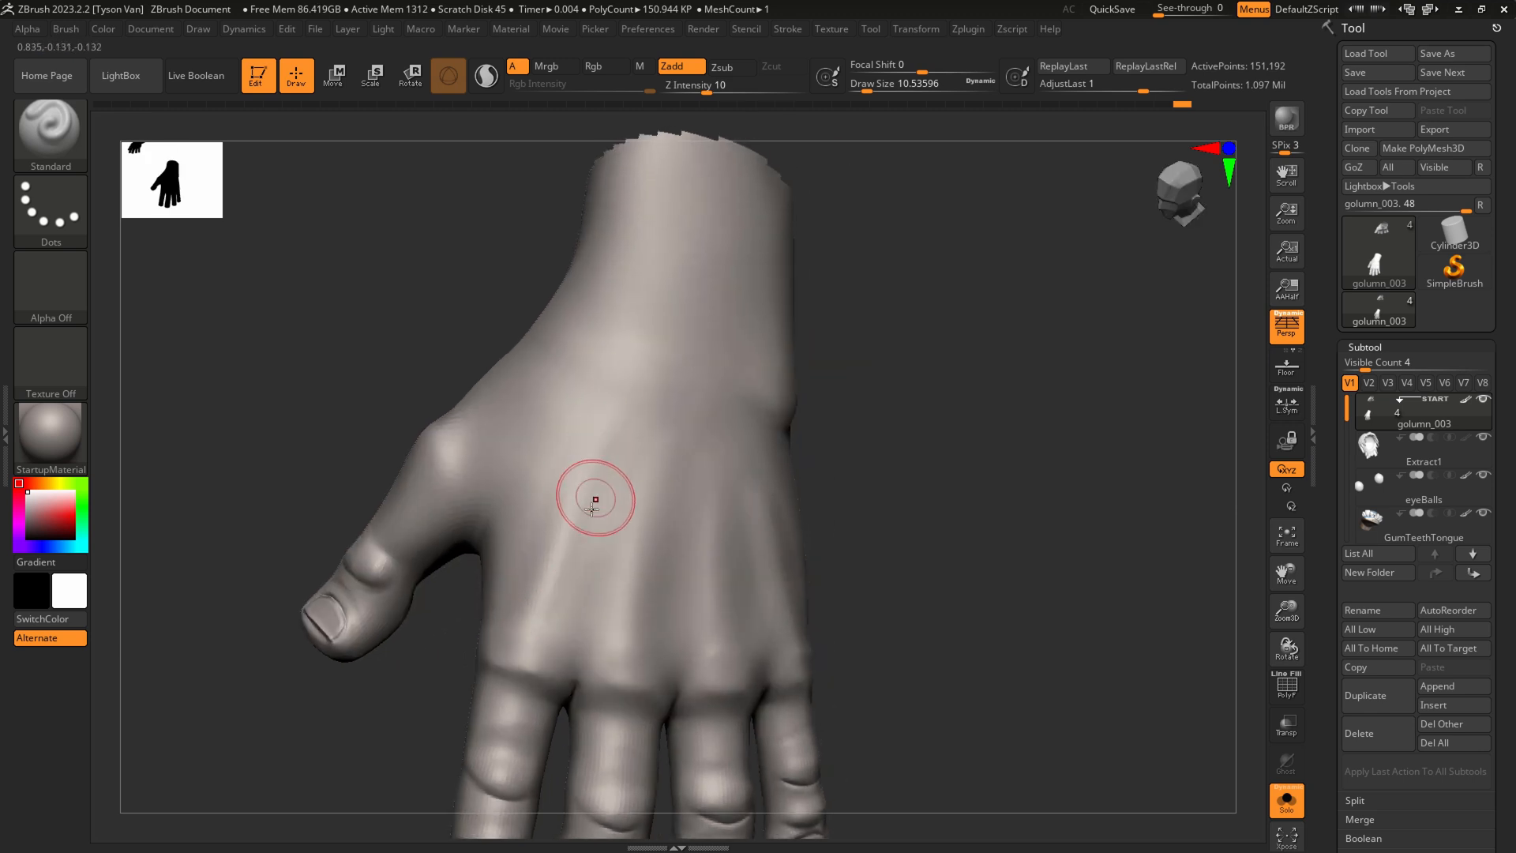
pyautogui.press('shift')
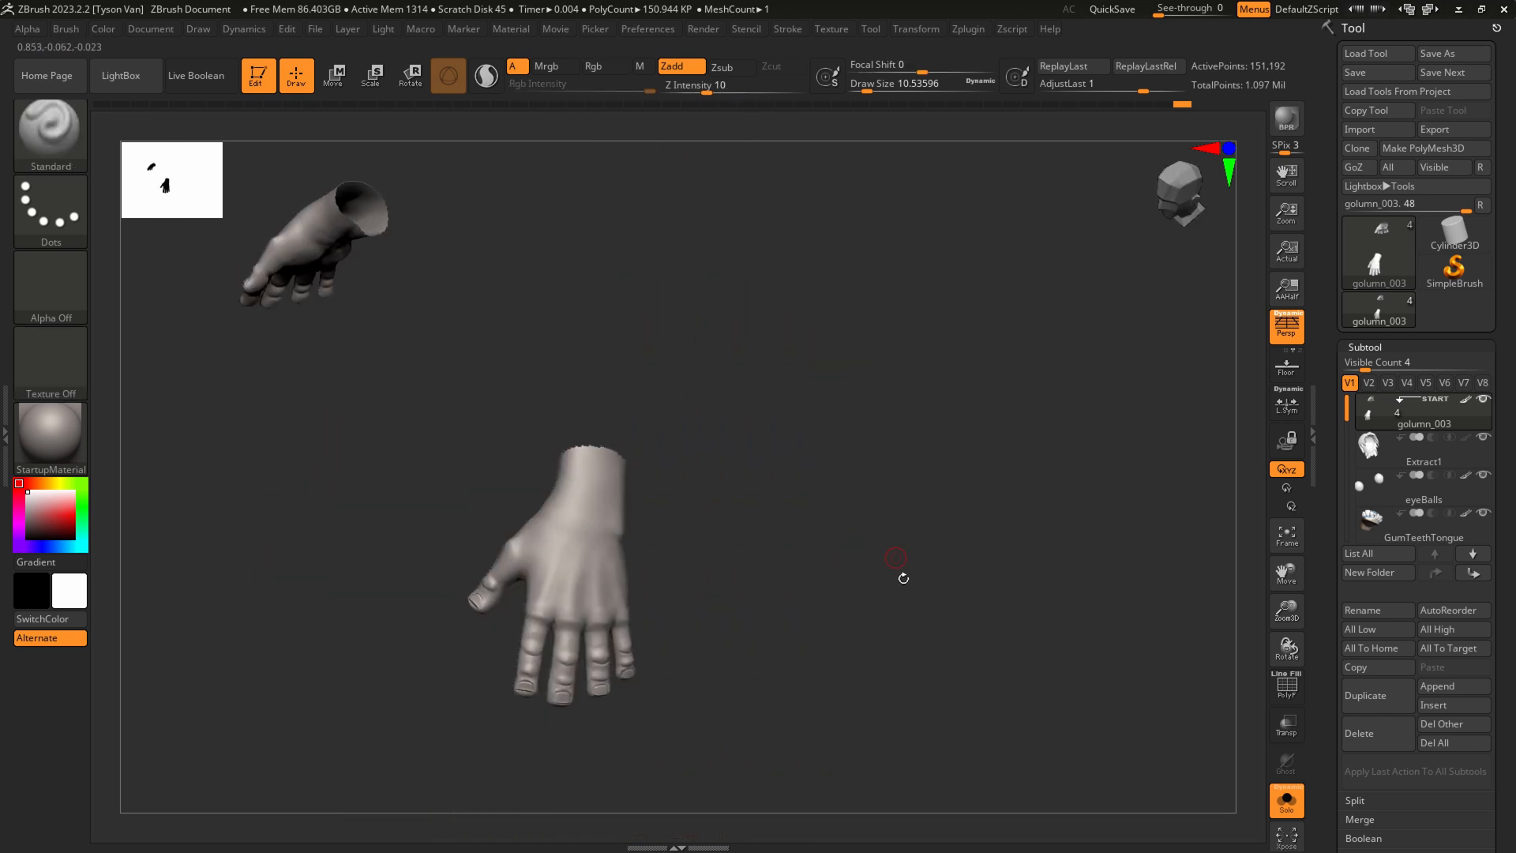
# Unhide the rest of the body mesh around the isolated hands
pyautogui.press('shift')
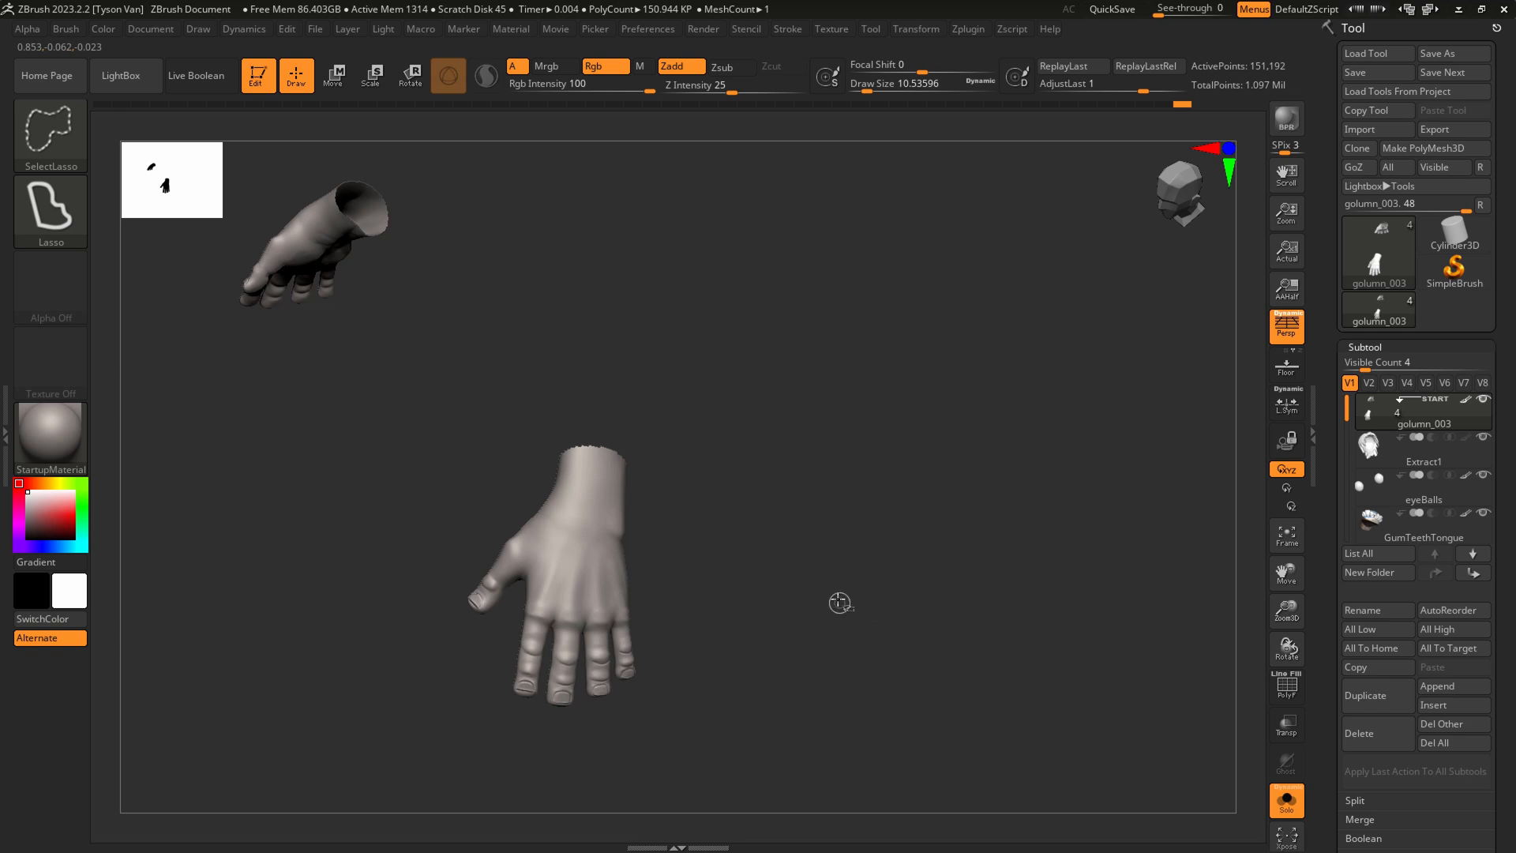
pyautogui.moveTo(734, 650); pyautogui.dragTo(737, 596)
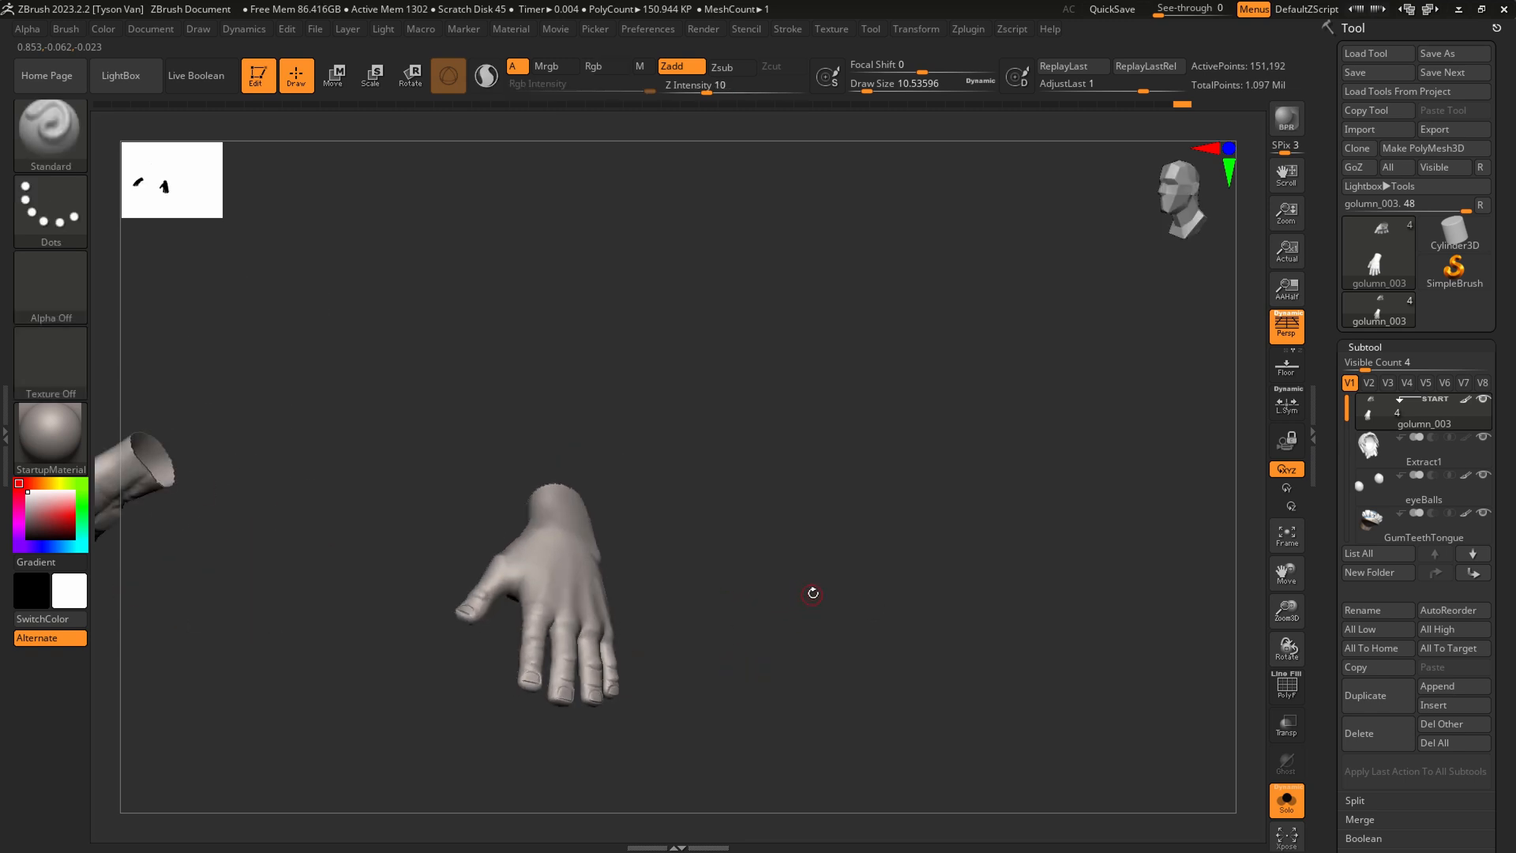
pyautogui.keyDown('ctrl'); pyautogui.keyDown('shift'); pyautogui.click(815, 592); pyautogui.keyUp('shift'); pyautogui.keyUp('ctrl')
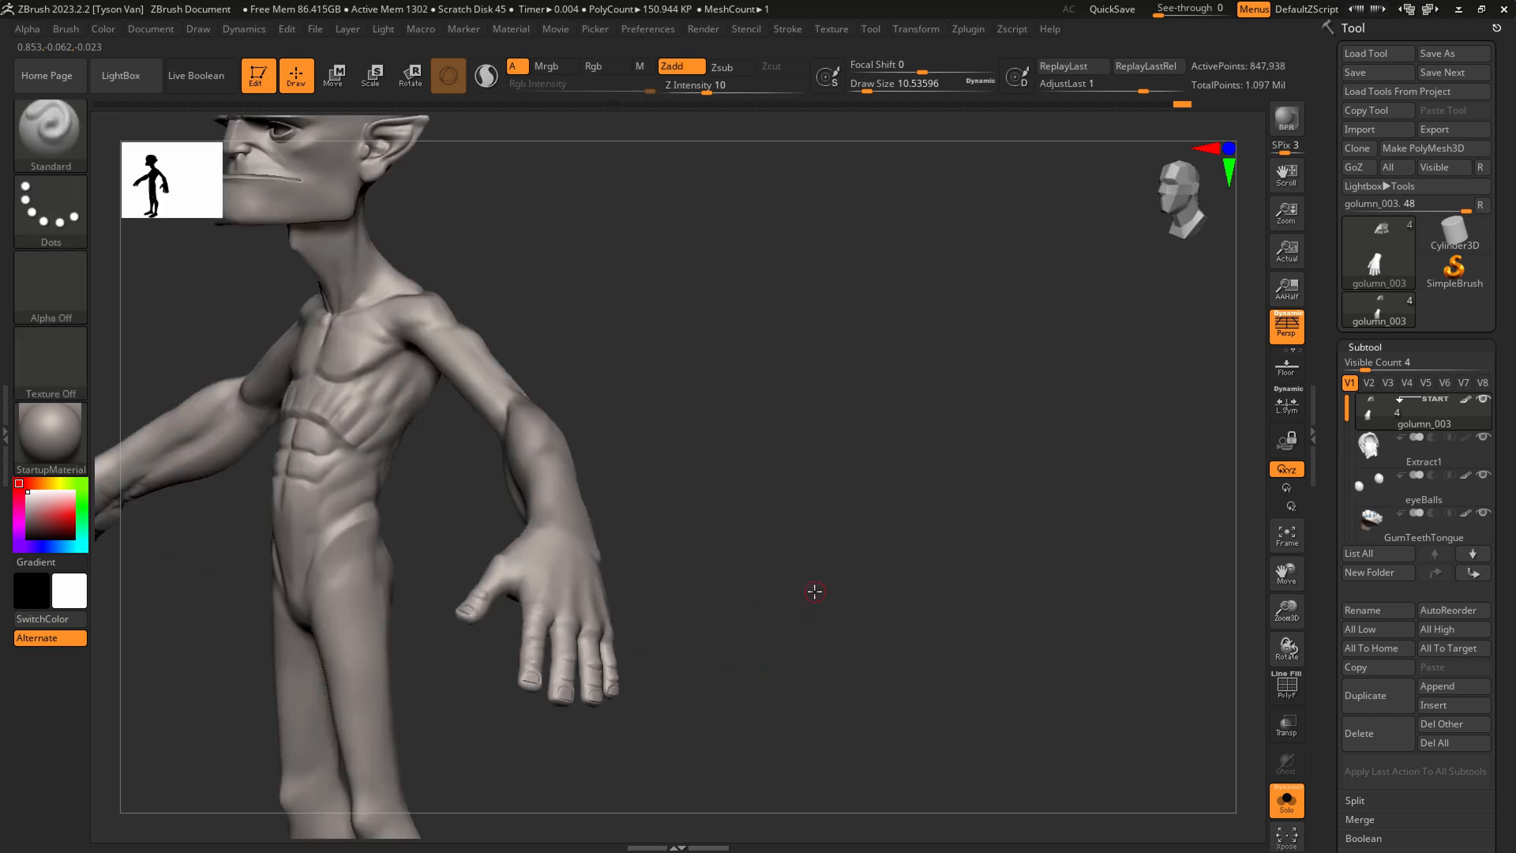
# Examine the arms, hands and torso from several angles around the figure
pyautogui.keyDown('shift'); pyautogui.moveTo(229, 620); pyautogui.dragTo(158, 616); pyautogui.keyUp('shift')
pyautogui.keyDown('alt'); pyautogui.moveTo(379, 569); pyautogui.dragTo(466, 505); pyautogui.keyUp('alt')
pyautogui.moveTo(521, 497); pyautogui.dragTo(742, 553)
pyautogui.keyDown('alt'); pyautogui.moveTo(650, 636); pyautogui.dragTo(698, 562); pyautogui.keyUp('alt')
pyautogui.keyDown('alt'); pyautogui.moveTo(513, 260); pyautogui.dragTo(632, 376); pyautogui.keyUp('alt')
pyautogui.moveTo(758, 490); pyautogui.dragTo(521, 459)
pyautogui.moveTo(521, 458)
pyautogui.keyDown('alt'); pyautogui.mouseDown()
pyautogui.moveTo(911, 527)
pyautogui.moveTo(797, 510)
pyautogui.mouseUp(); pyautogui.keyUp('alt')
pyautogui.moveTo(921, 501)
pyautogui.keyDown('alt'); pyautogui.mouseDown()
pyautogui.moveTo(745, 473)
pyautogui.moveTo(691, 506)
pyautogui.mouseUp(); pyautogui.keyUp('alt')
# Carve a muscle line along the back of the forearm with DamStandard at a draw size of about 30.7
pyautogui.press('b')
pyautogui.press('s')
pyautogui.press('h')
pyautogui.press('b')
pyautogui.press('c')
pyautogui.press('b')
pyautogui.press('b')
pyautogui.press('d')
pyautogui.press('s')
pyautogui.press('s')
pyautogui.moveTo(759, 582)
pyautogui.mouseDown()
pyautogui.moveTo(786, 451)
pyautogui.moveTo(832, 408)
pyautogui.mouseUp()
pyautogui.press('s')
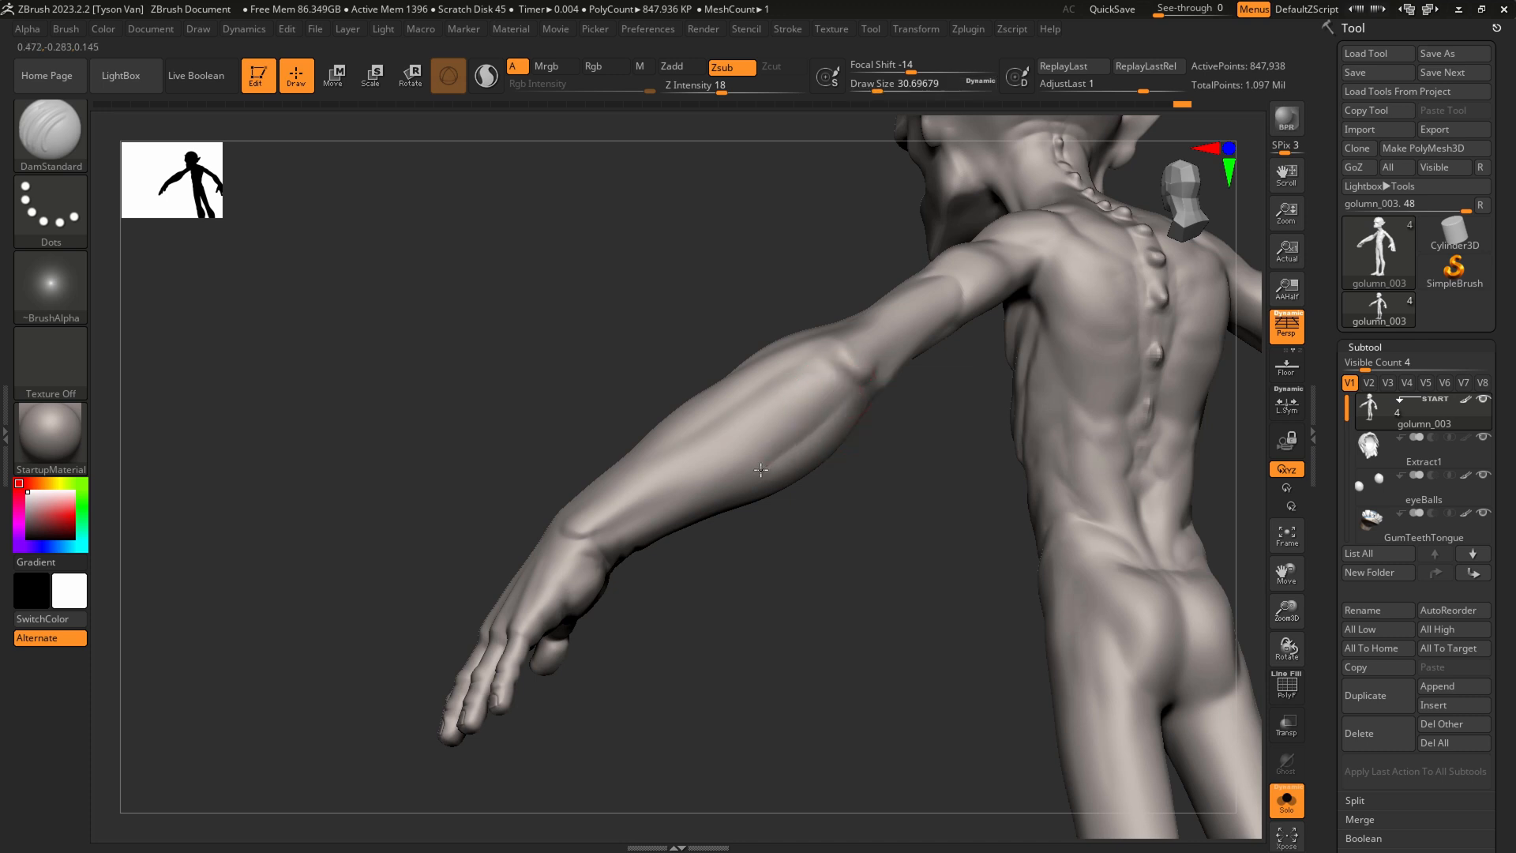
pyautogui.moveTo(775, 464); pyautogui.dragTo(769, 426, button='right')
pyautogui.moveTo(768, 461); pyautogui.dragTo(671, 517)
# Carve tendon grooves along the inner forearm toward the wrist and smooth them
pyautogui.moveTo(671, 537); pyautogui.dragTo(690, 497, button='right')
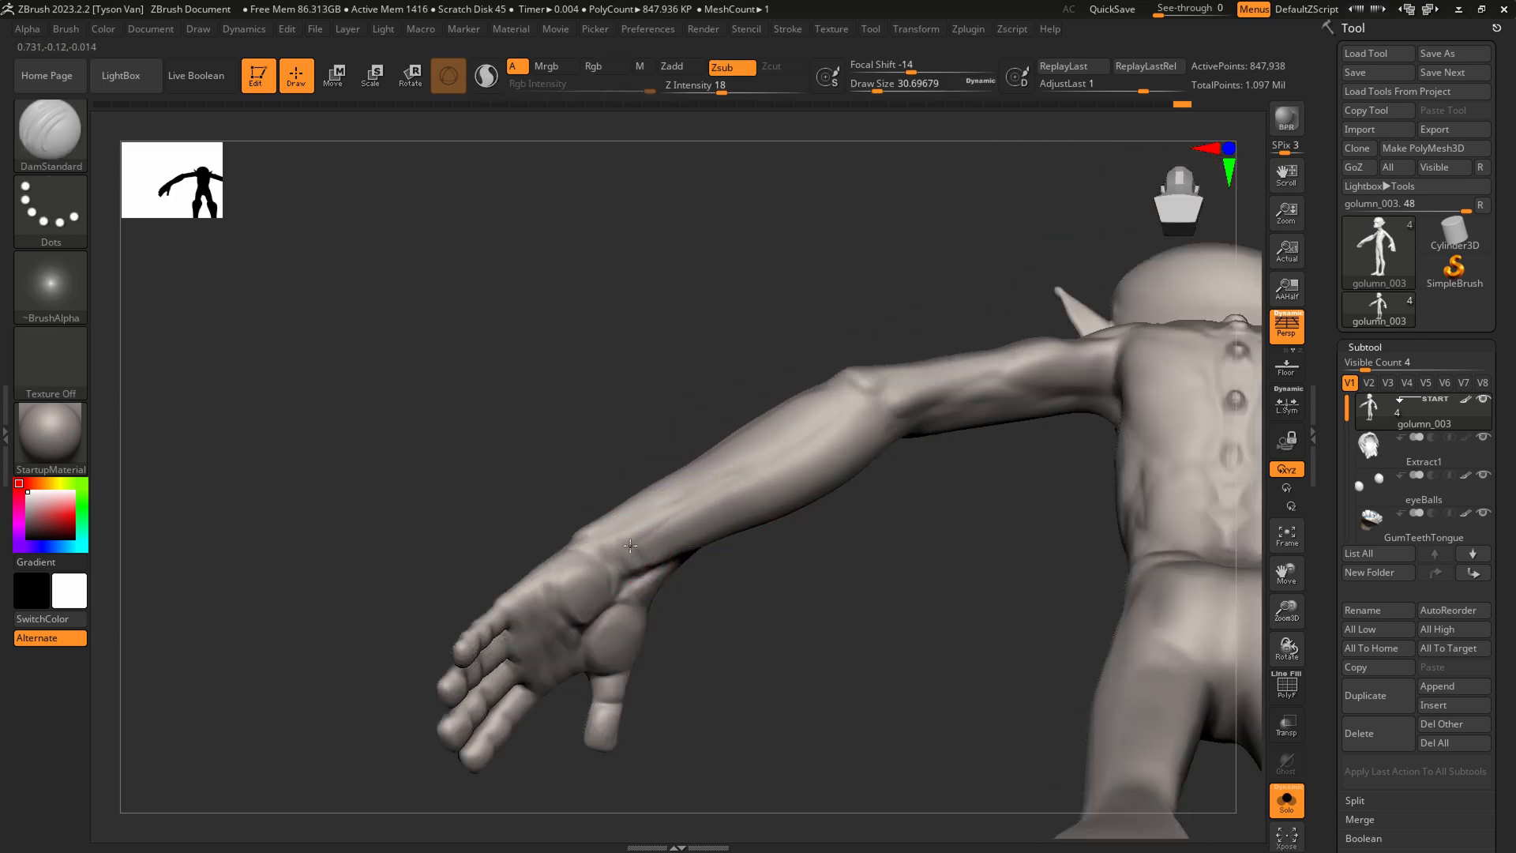
pyautogui.moveTo(724, 526); pyautogui.dragTo(643, 542, button='right')
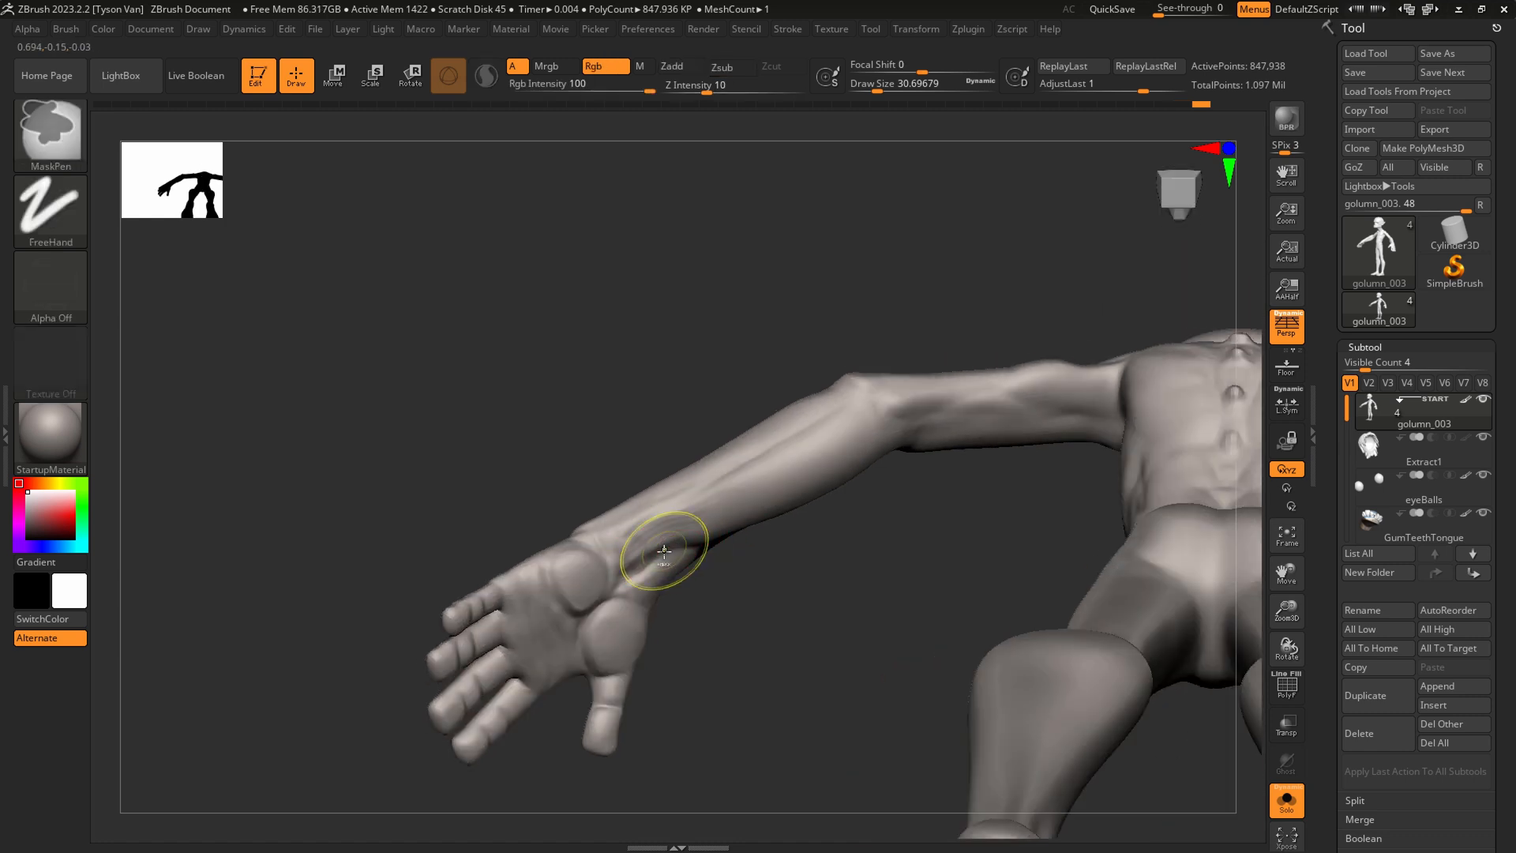
pyautogui.moveTo(708, 531); pyautogui.dragTo(600, 525, button='right')
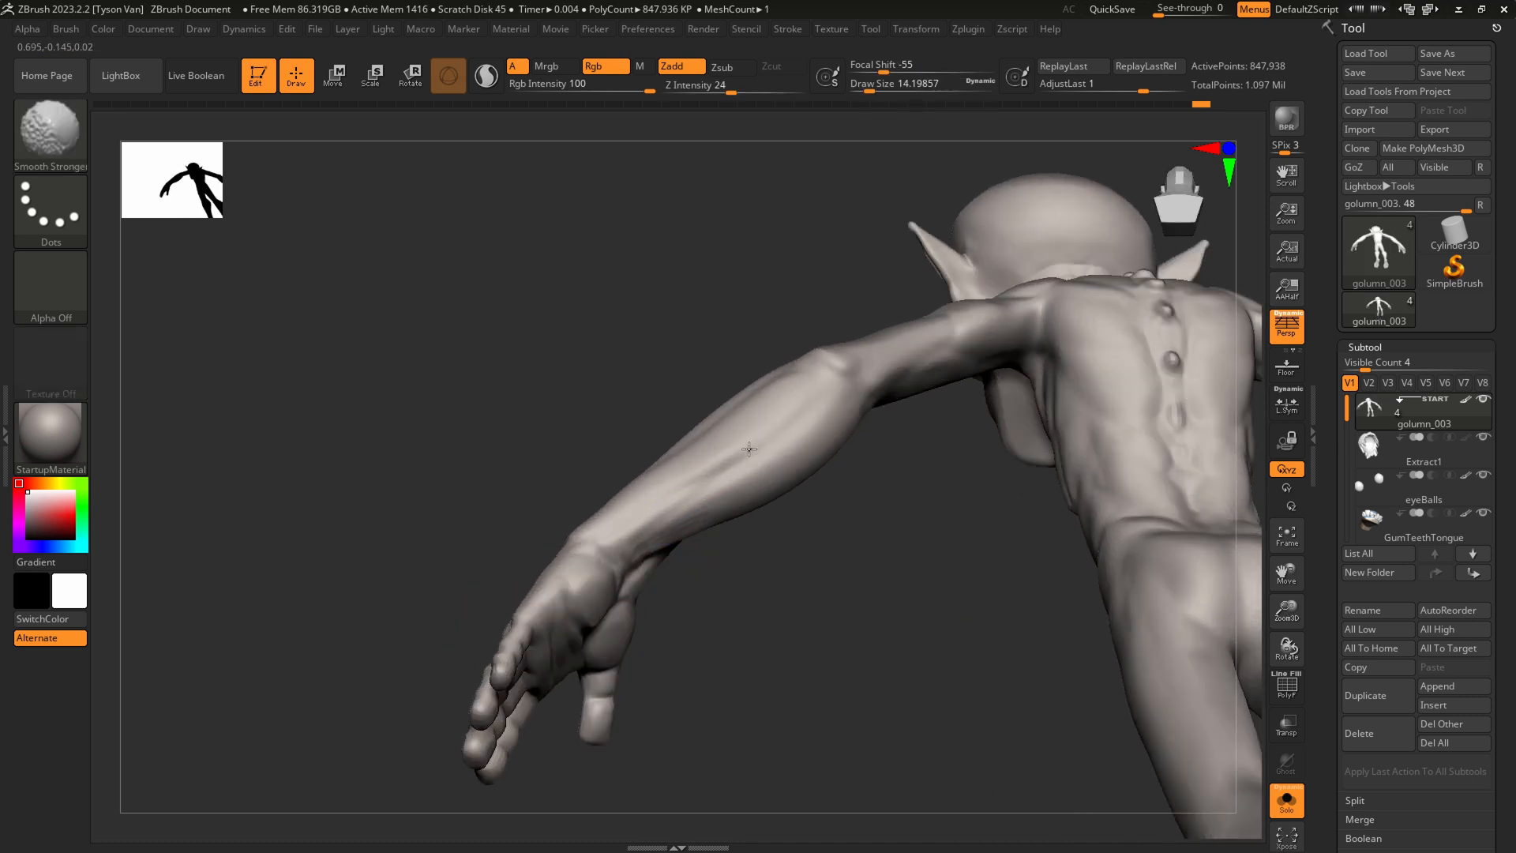
pyautogui.moveTo(706, 496)
pyautogui.mouseDown(button='right')
pyautogui.moveTo(727, 596)
pyautogui.moveTo(707, 592)
pyautogui.moveTo(735, 472)
pyautogui.mouseUp(button='right')
# Carve the crease around the elbow bone with DamStandard at a draw size of about 11.7
pyautogui.press('s')
pyautogui.moveTo(790, 431)
pyautogui.mouseDown(button='right')
pyautogui.moveTo(695, 474)
pyautogui.moveTo(633, 481)
pyautogui.moveTo(636, 416)
pyautogui.moveTo(643, 467)
pyautogui.moveTo(606, 412)
pyautogui.mouseUp(button='right')
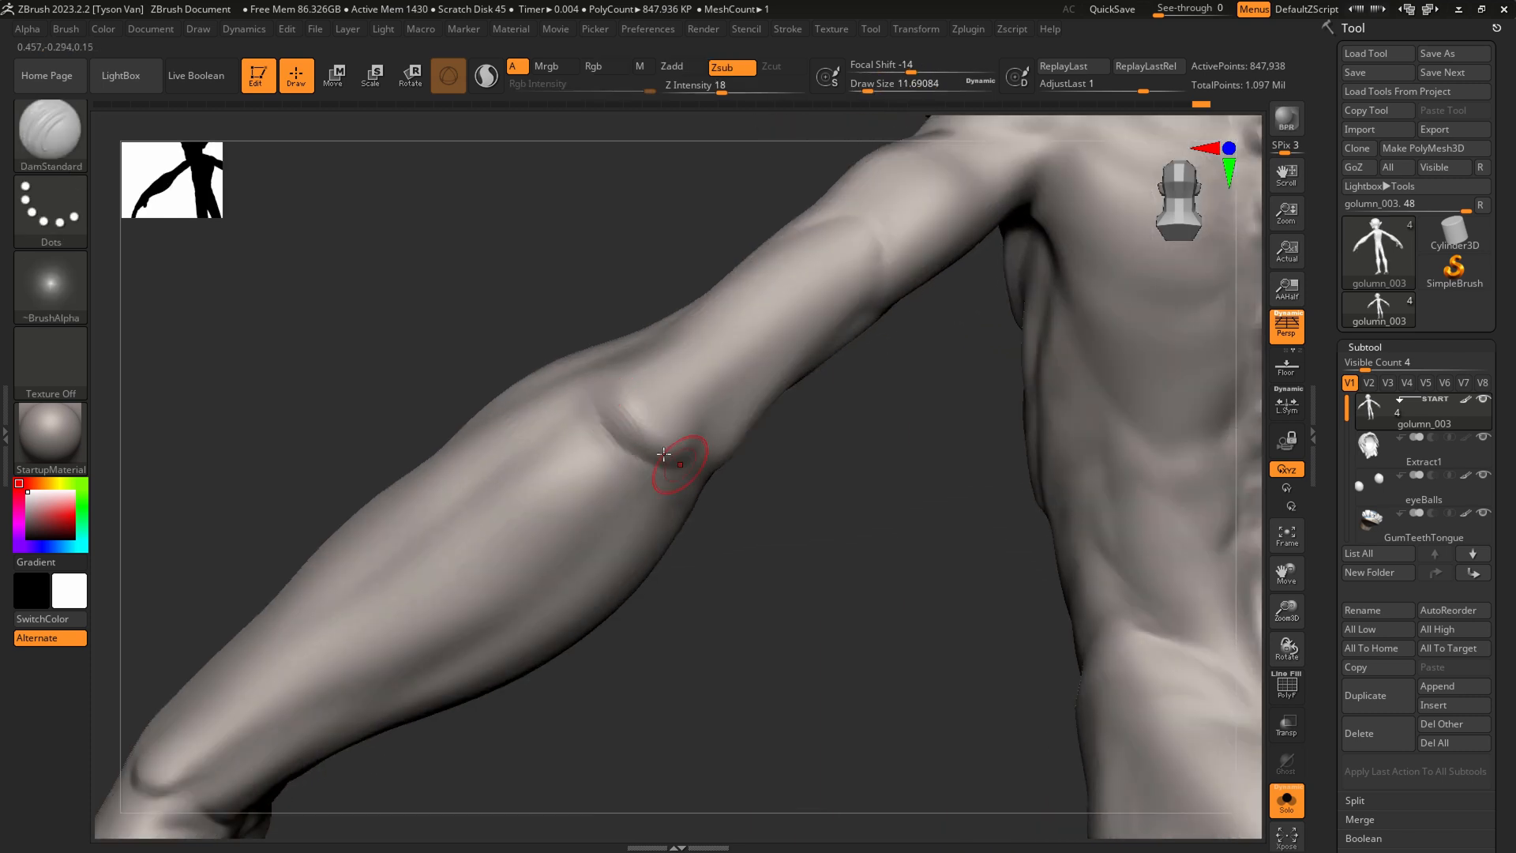
pyautogui.moveTo(715, 465)
pyautogui.mouseDown(button='right')
pyautogui.moveTo(711, 440)
pyautogui.moveTo(718, 475)
pyautogui.moveTo(621, 575)
pyautogui.moveTo(711, 625)
pyautogui.mouseUp(button='right')
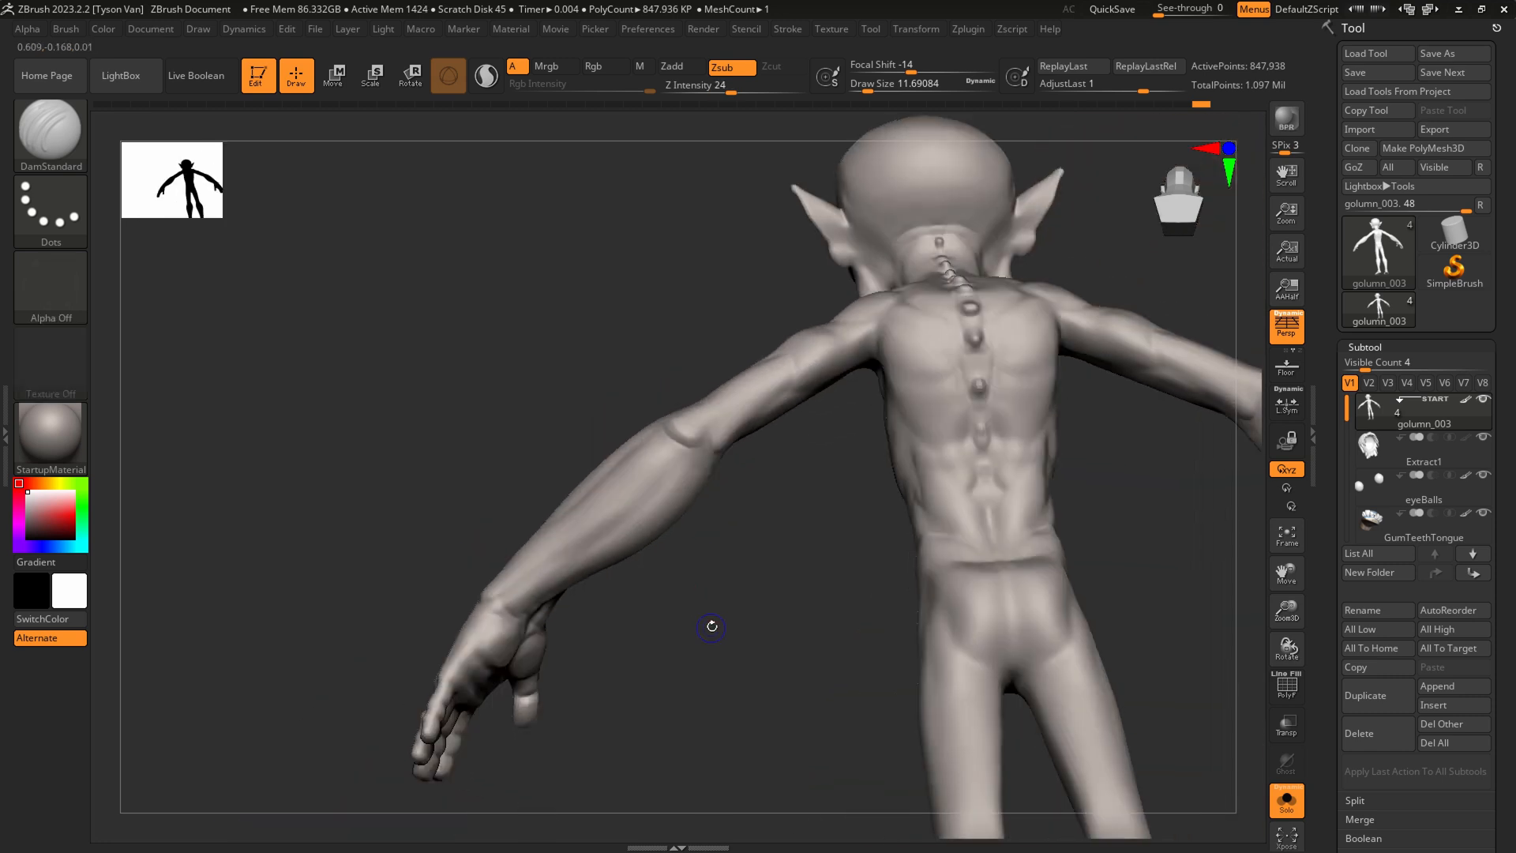
# Lower the body mesh to the 13,250-point subdivision level and smooth the forearm at a draw size of about 20
pyautogui.hotkey('shift', 'd')
pyautogui.hotkey('shift', 'd')
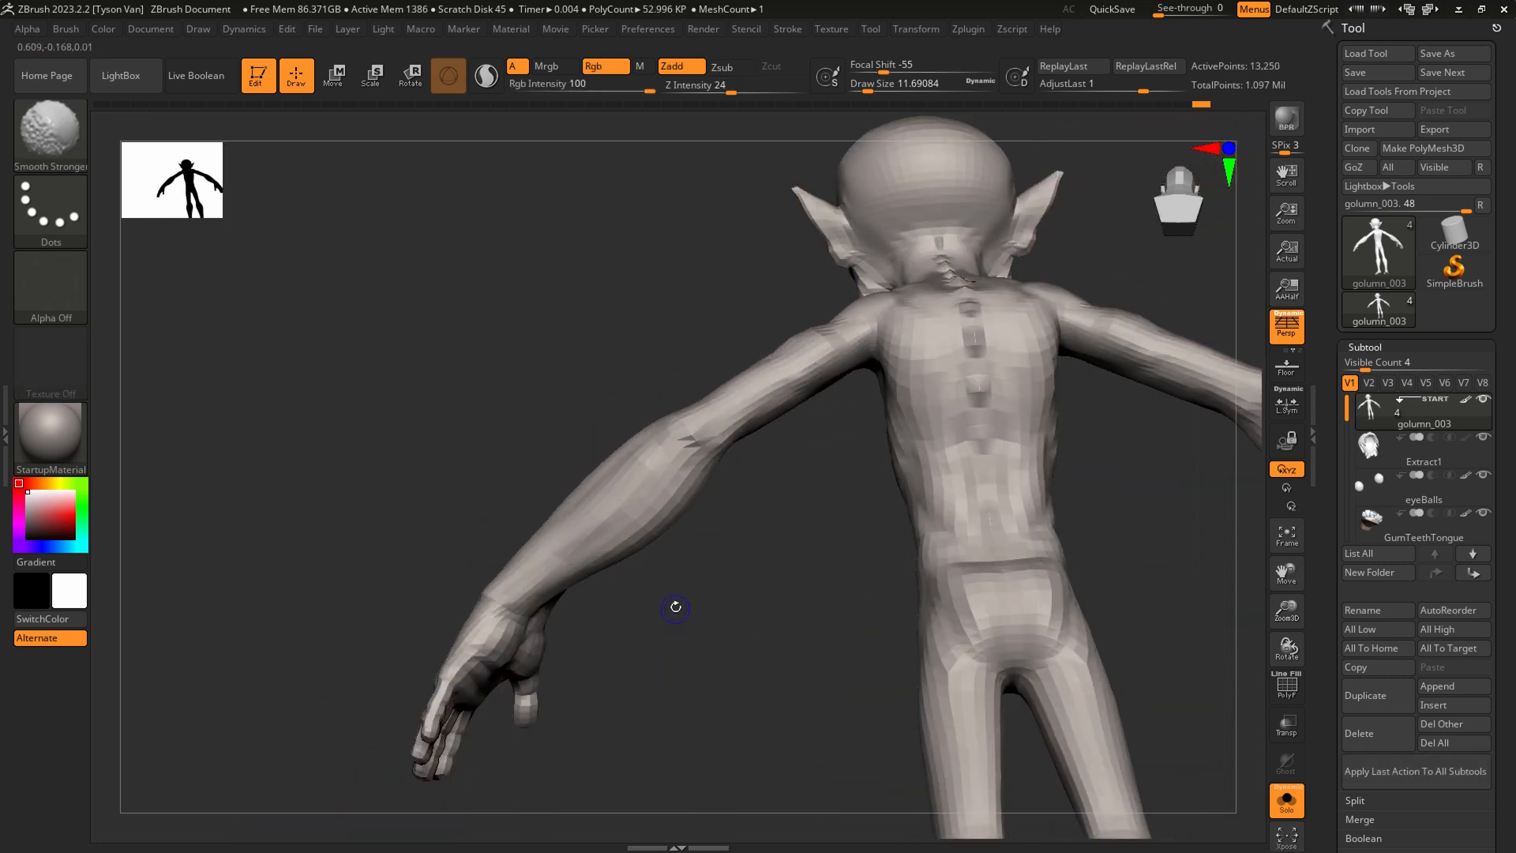
pyautogui.moveTo(652, 588); pyautogui.dragTo(618, 546, button='right')
pyautogui.press('s')
pyautogui.click(541, 584)
pyautogui.moveTo(640, 524)
pyautogui.keyDown('shift'); pyautogui.mouseDown()
pyautogui.moveTo(654, 514)
pyautogui.moveTo(638, 482)
pyautogui.mouseUp(); pyautogui.keyUp('shift')
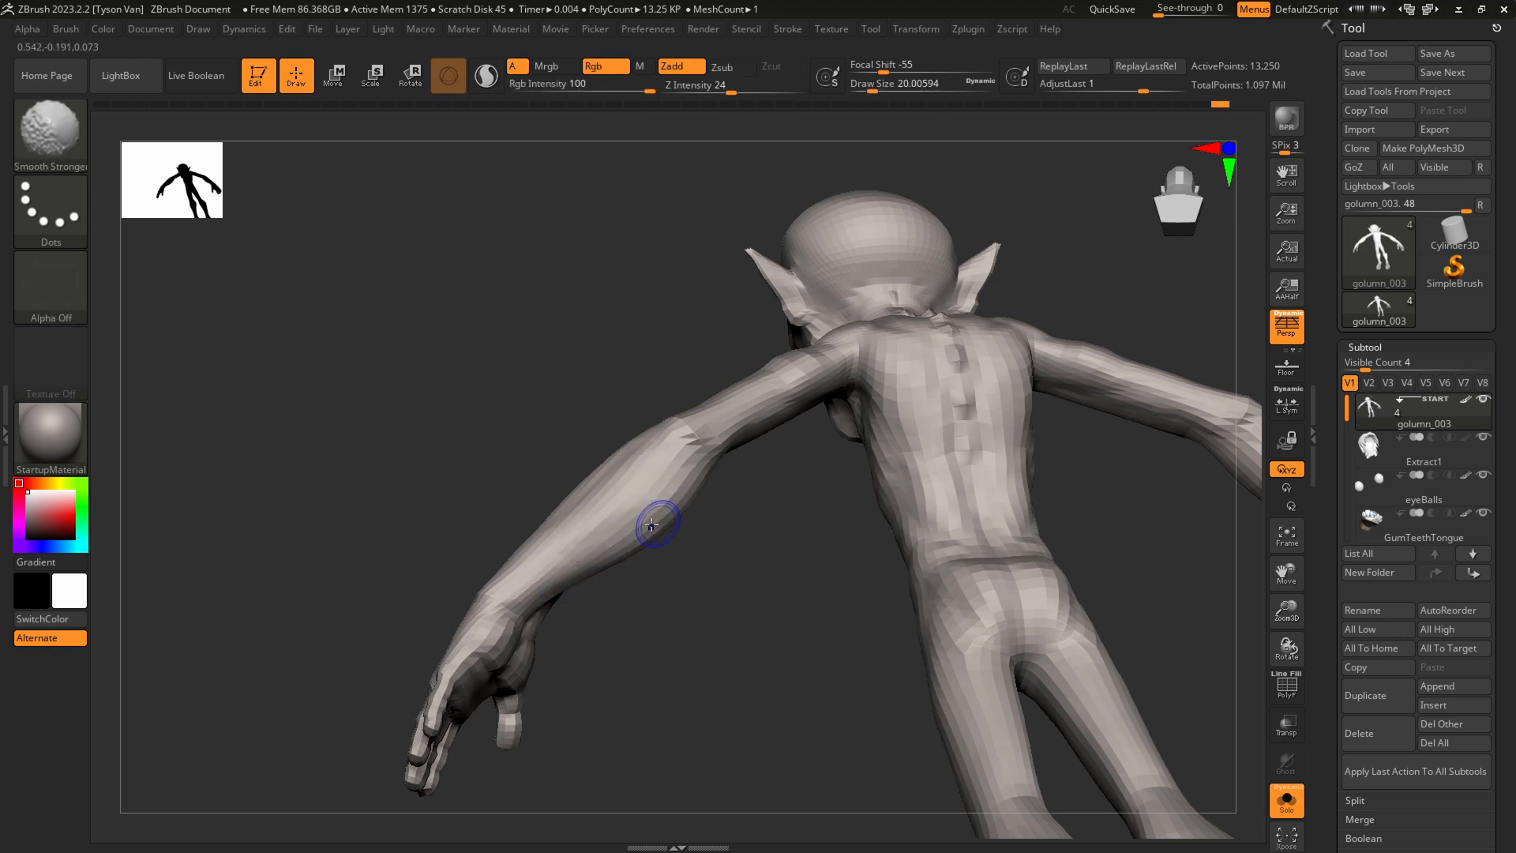
# Return to the highest subdivision level and carve the crease behind the shoulder with DamStandard at draw size 28.75
pyautogui.keyDown('alt'); pyautogui.moveTo(731, 449); pyautogui.dragTo(690, 543, button='right'); pyautogui.keyUp('alt')
pyautogui.keyDown('ctrl'); pyautogui.moveTo(690, 542); pyautogui.dragTo(698, 581, button='right'); pyautogui.keyUp('ctrl')
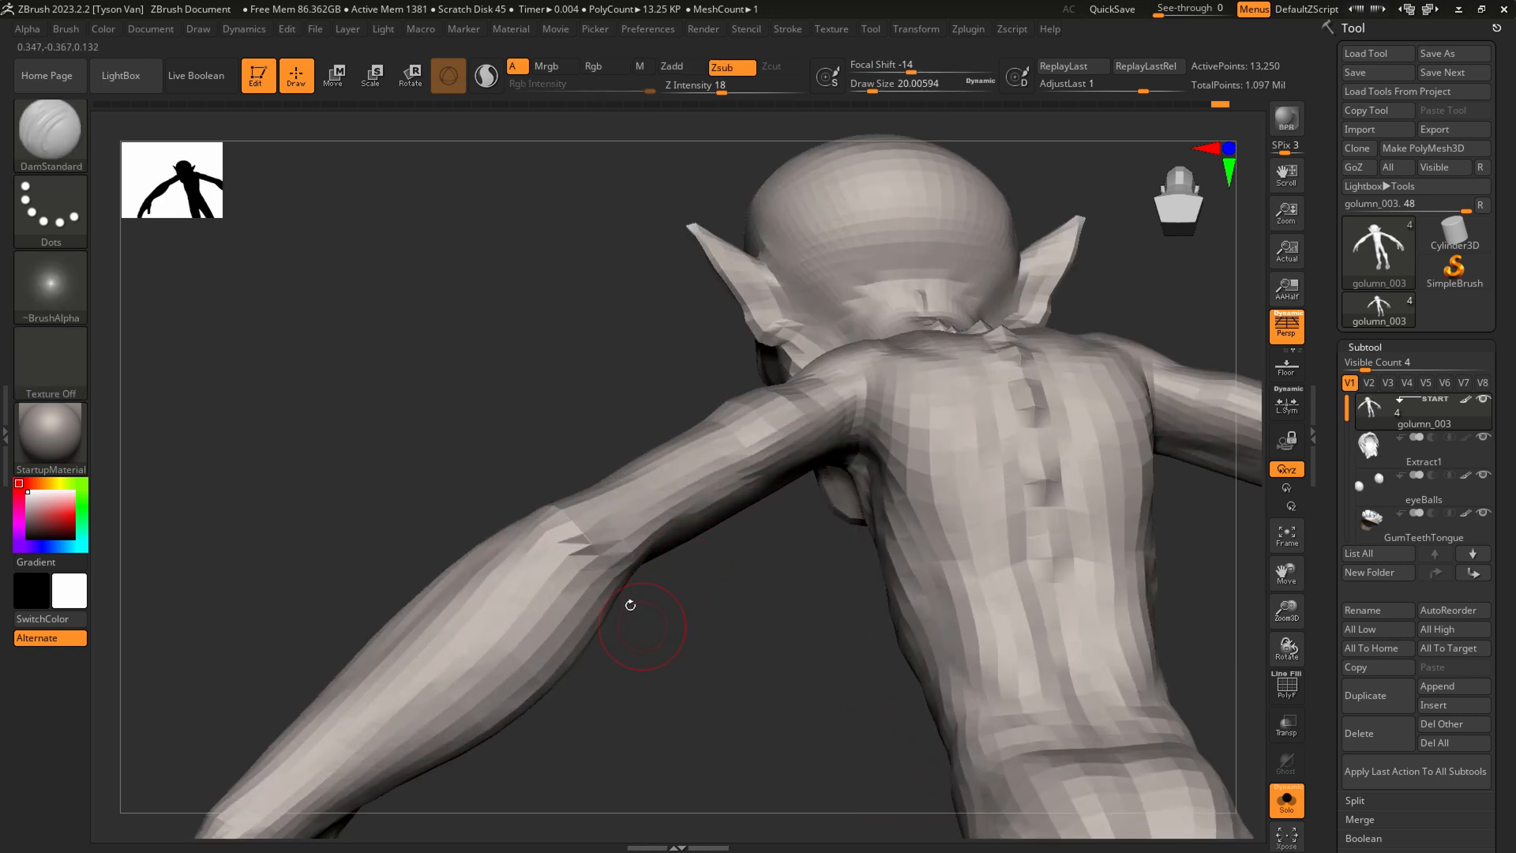
pyautogui.press('d')
pyautogui.moveTo(322, 735)
pyautogui.mouseDown(button='right')
pyautogui.moveTo(600, 602)
pyautogui.moveTo(653, 650)
pyautogui.moveTo(710, 480)
pyautogui.moveTo(684, 432)
pyautogui.moveTo(662, 434)
pyautogui.mouseUp(button='right')
pyautogui.press('s')
pyautogui.moveTo(658, 442); pyautogui.dragTo(664, 443)
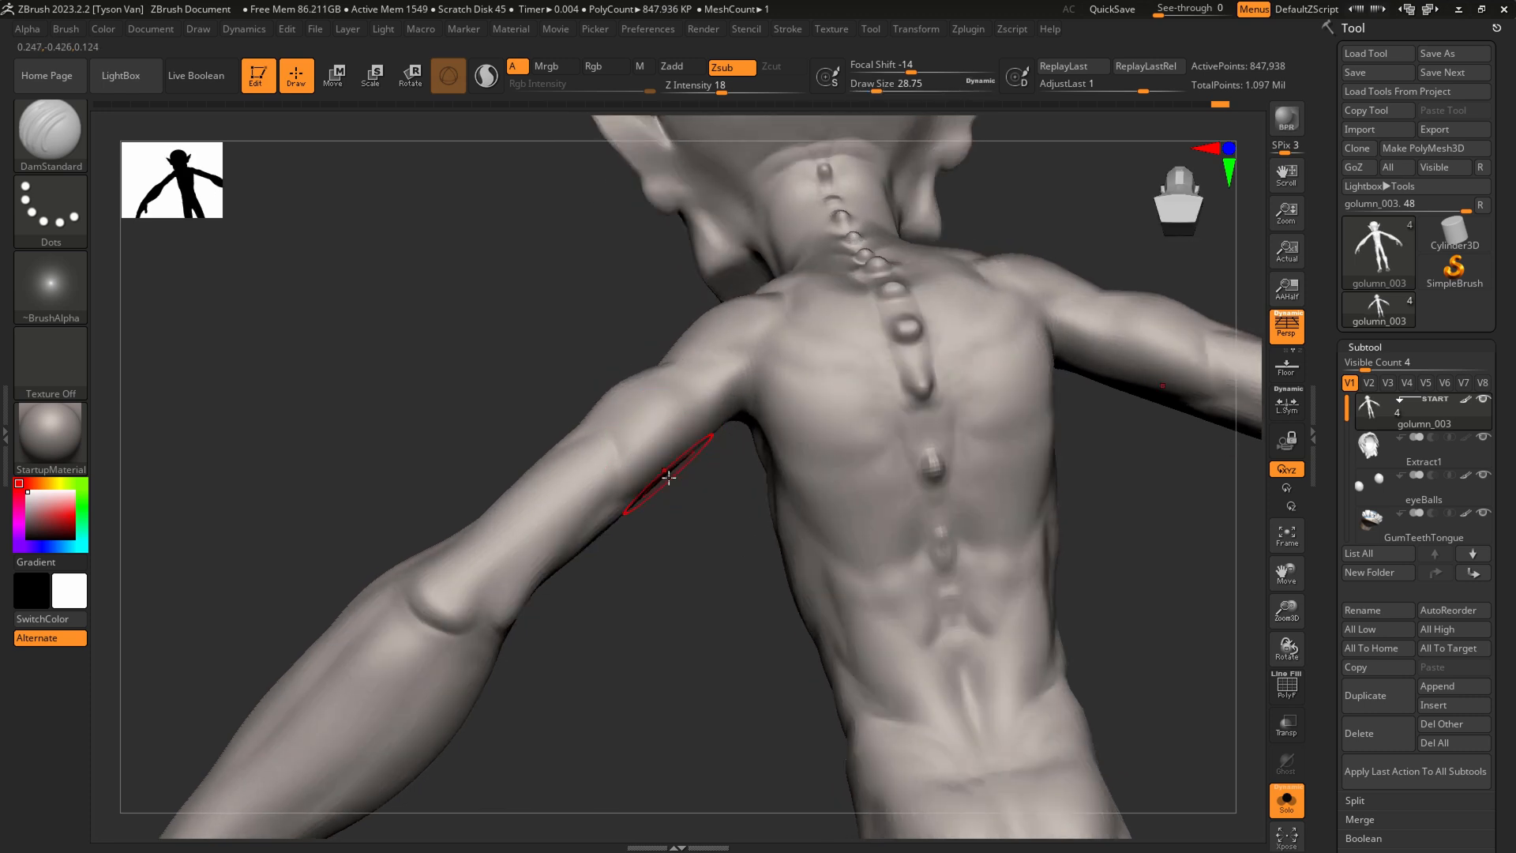
pyautogui.moveTo(719, 409); pyautogui.dragTo(710, 338, button='right')
pyautogui.press('b')
pyautogui.press('s')
pyautogui.press('h')
pyautogui.press('b')
pyautogui.press('d')
pyautogui.press('s')
pyautogui.moveTo(650, 352)
pyautogui.mouseDown()
pyautogui.moveTo(774, 317)
pyautogui.moveTo(757, 346)
pyautogui.mouseUp()
pyautogui.moveTo(765, 400); pyautogui.dragTo(740, 410, button='right')
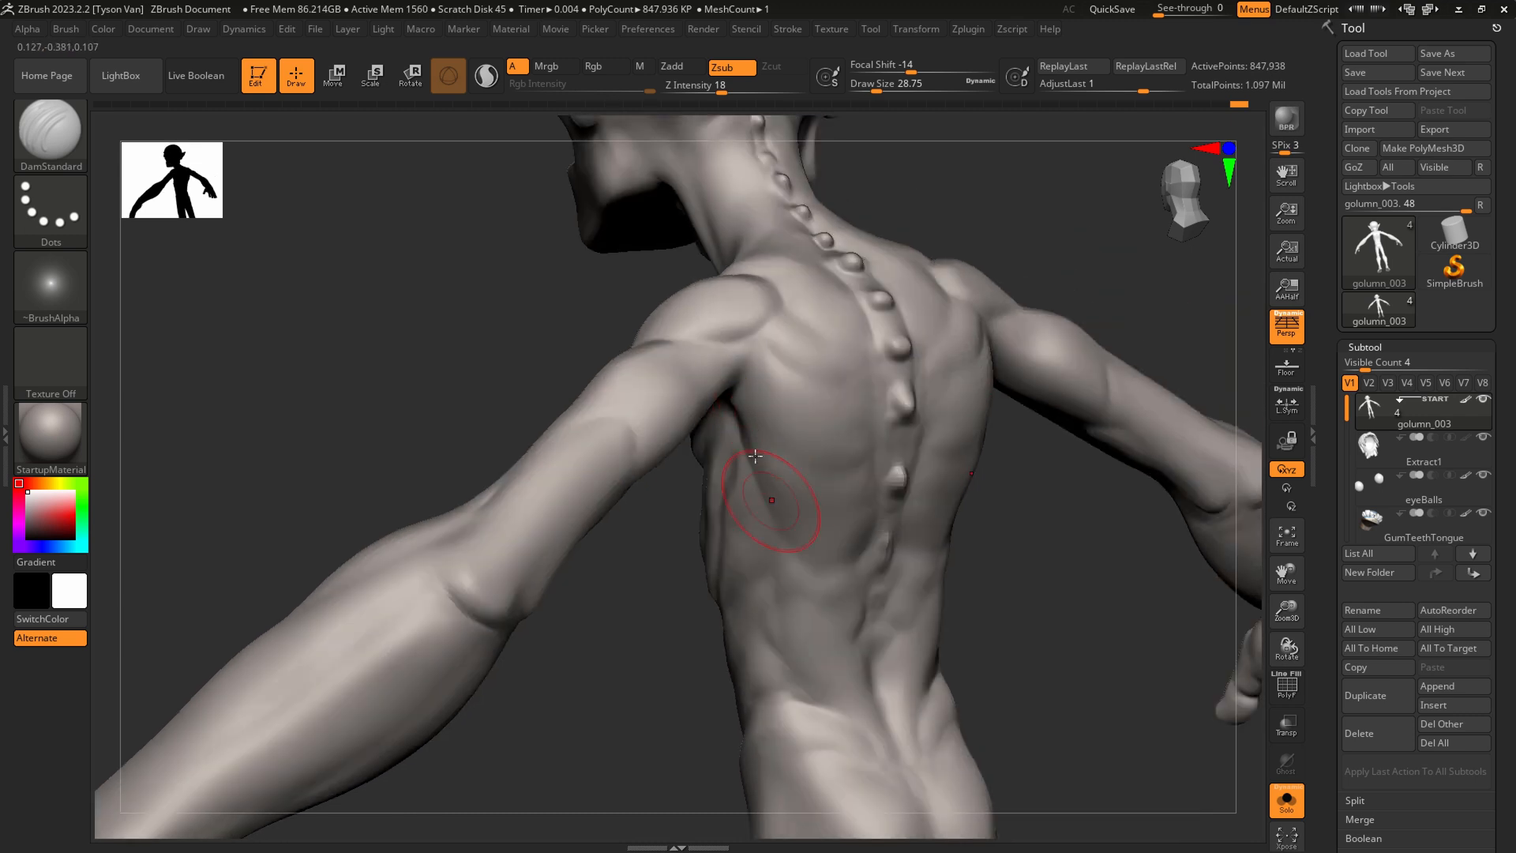
# Carve the muscle forms along the lower spine with DamStandard, reducing the draw size to about 18.5, and smooth them
pyautogui.moveTo(843, 543); pyautogui.dragTo(867, 549, button='right')
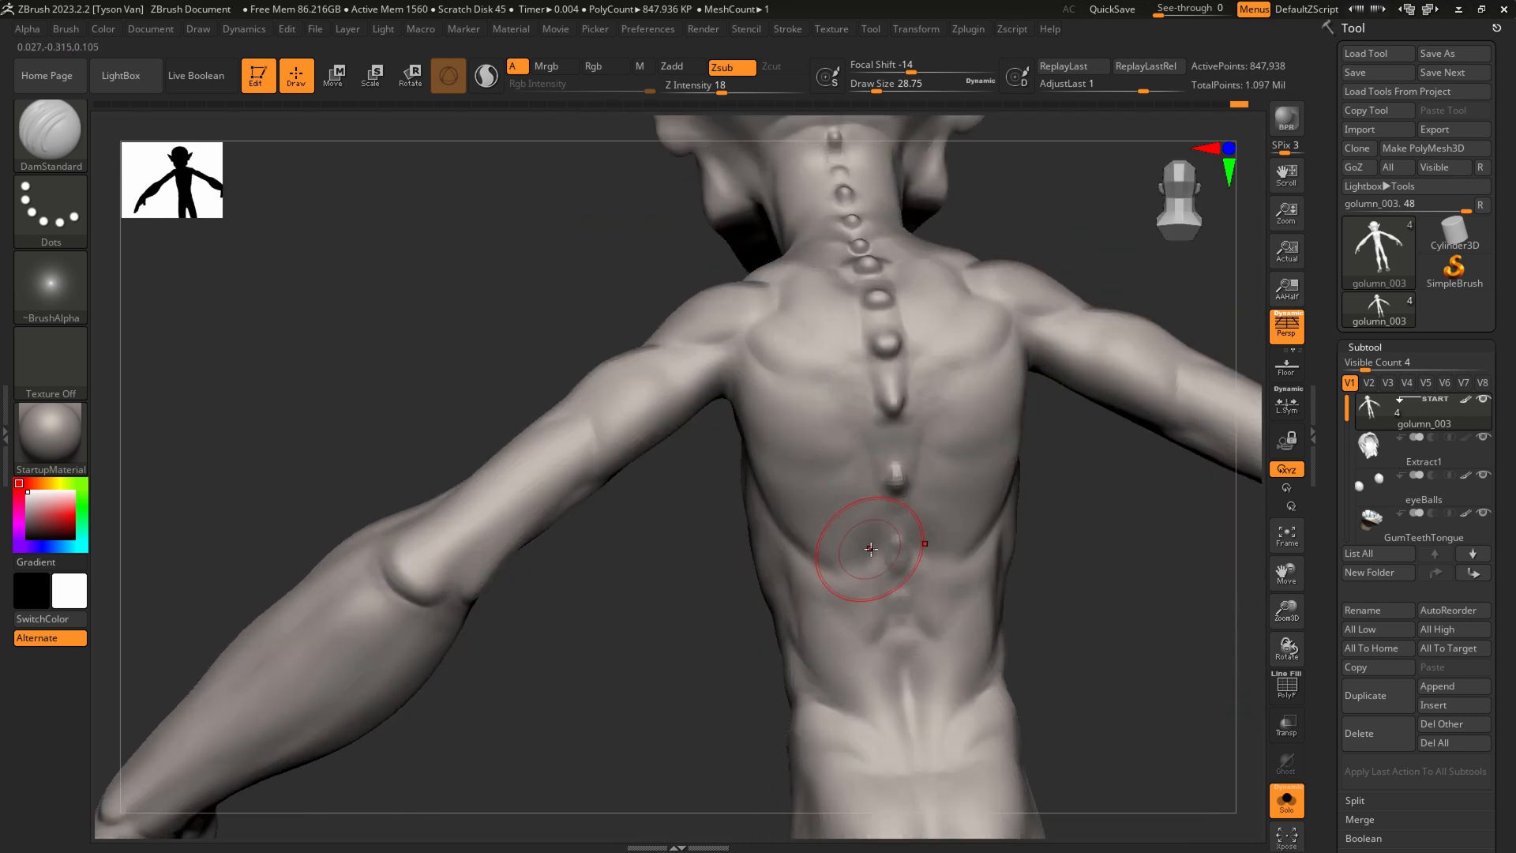
pyautogui.moveTo(873, 570)
pyautogui.mouseDown()
pyautogui.moveTo(852, 627)
pyautogui.moveTo(908, 707)
pyautogui.mouseUp()
pyautogui.press('s')
pyautogui.moveTo(895, 629); pyautogui.dragTo(882, 572)
pyautogui.press('shift')
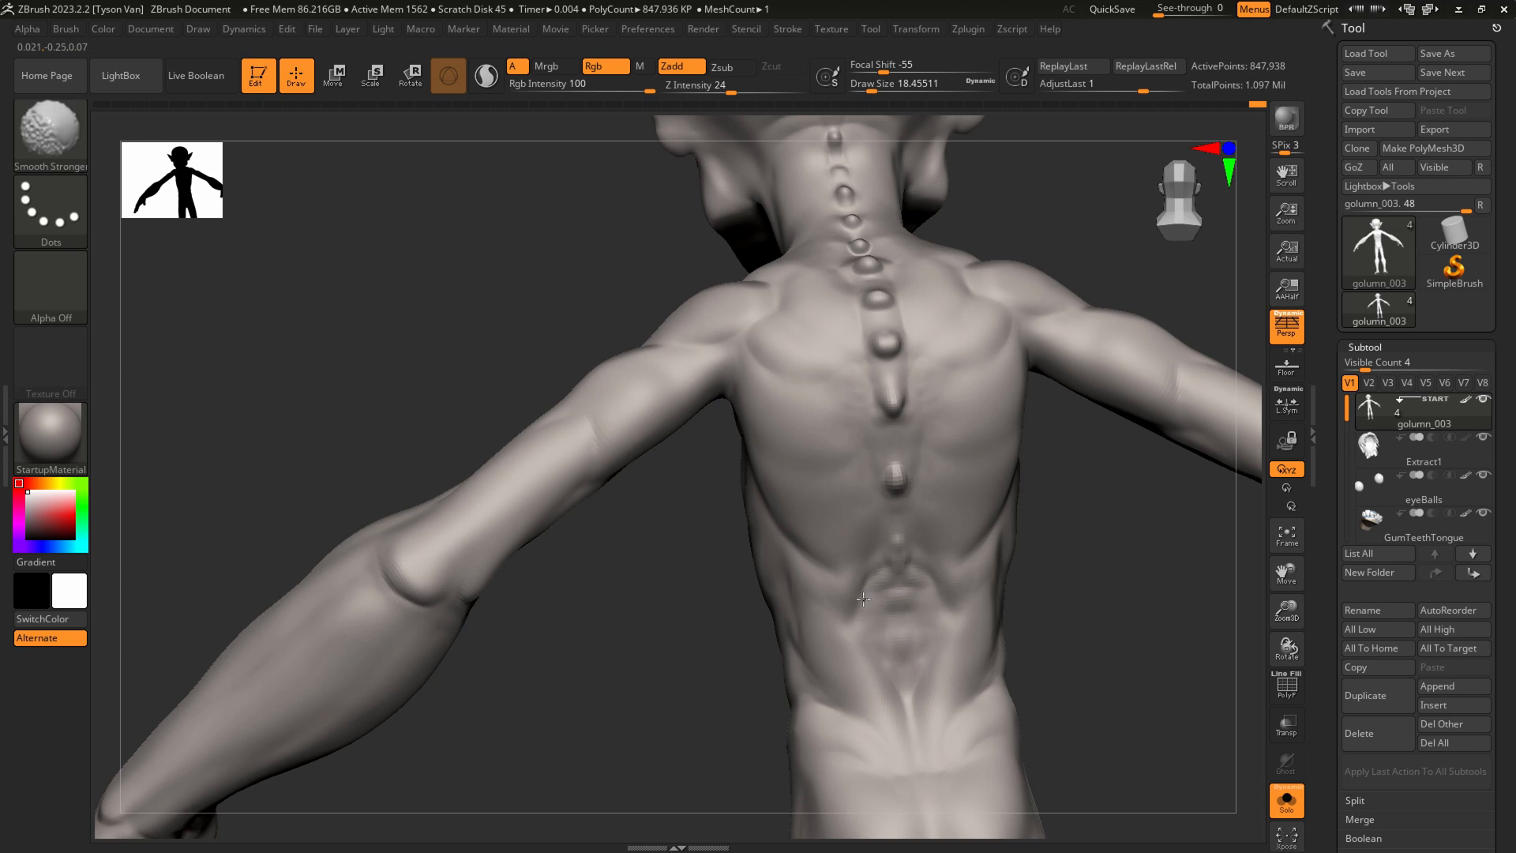
pyautogui.moveTo(853, 657); pyautogui.dragTo(804, 583, button='right')
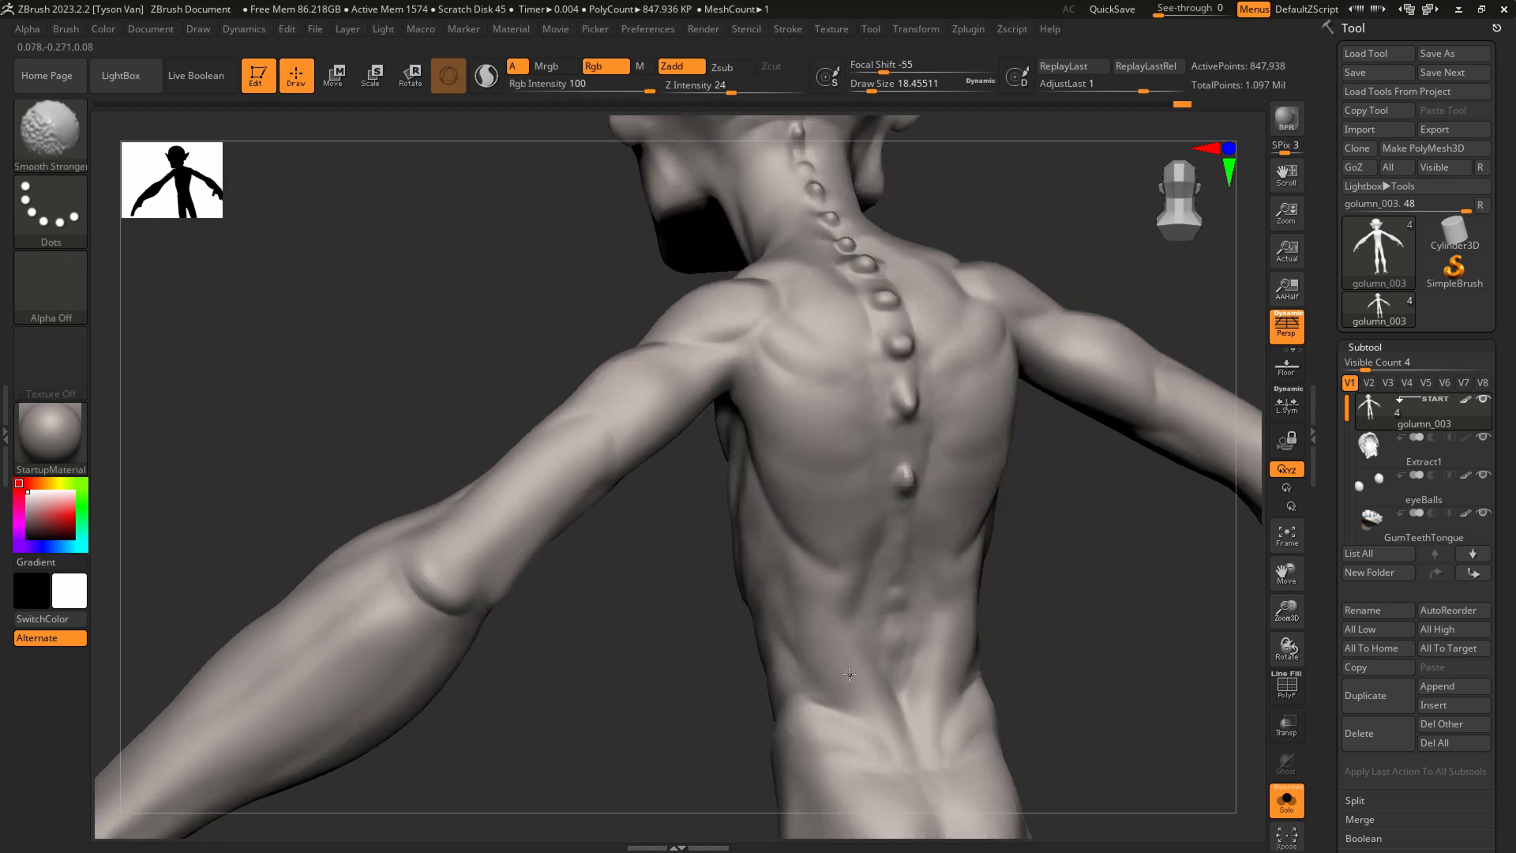
pyautogui.moveTo(940, 671)
pyautogui.mouseDown(button='right')
pyautogui.moveTo(826, 619)
pyautogui.moveTo(740, 550)
pyautogui.mouseUp(button='right')
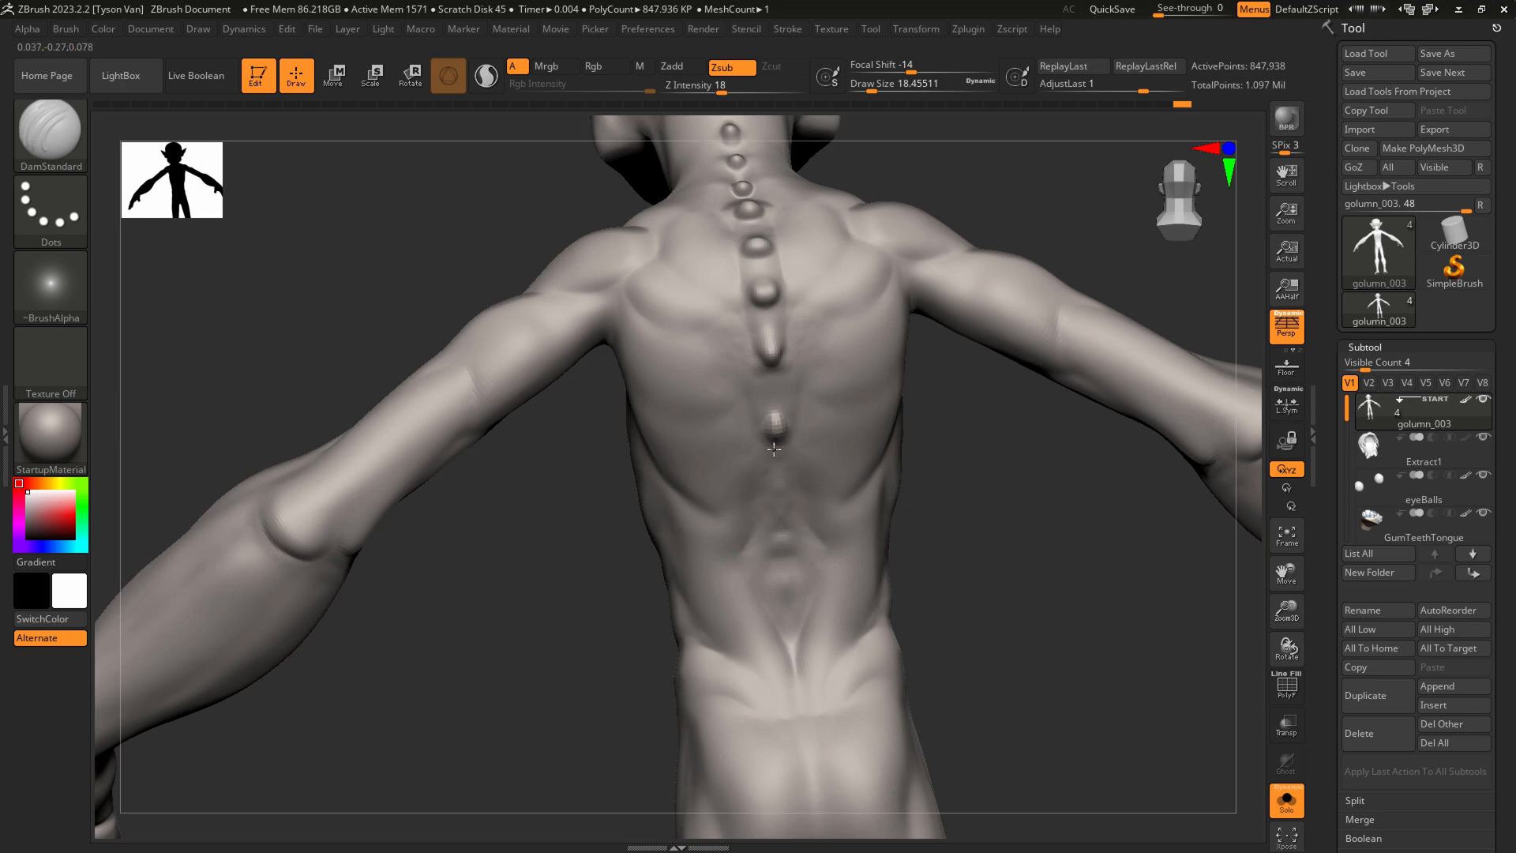
# Drop three subdivision levels, then reshape the lower back above the hip with SnakeHook and smooth it
pyautogui.moveTo(763, 508)
pyautogui.mouseDown(button='right')
pyautogui.moveTo(721, 553)
pyautogui.moveTo(711, 620)
pyautogui.mouseUp(button='right')
pyautogui.press('b')
pyautogui.press('s')
pyautogui.press('h')
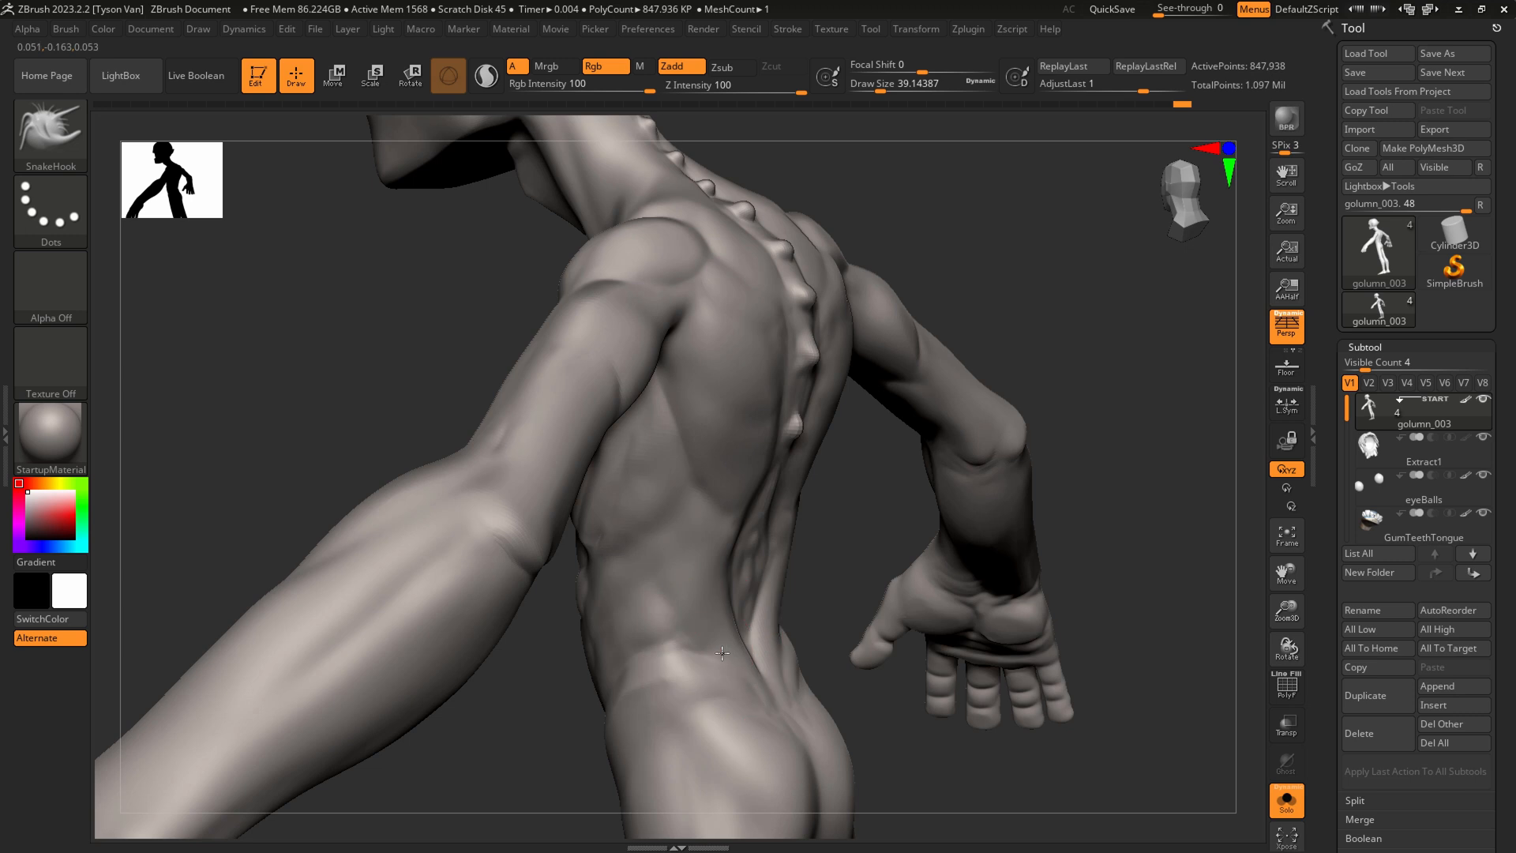
pyautogui.hotkey('shift', 'd')
pyautogui.hotkey('shift', 'd')
pyautogui.hotkey('shift', 'd')
pyautogui.moveTo(722, 610); pyautogui.dragTo(710, 603, button='right')
pyautogui.press('s')
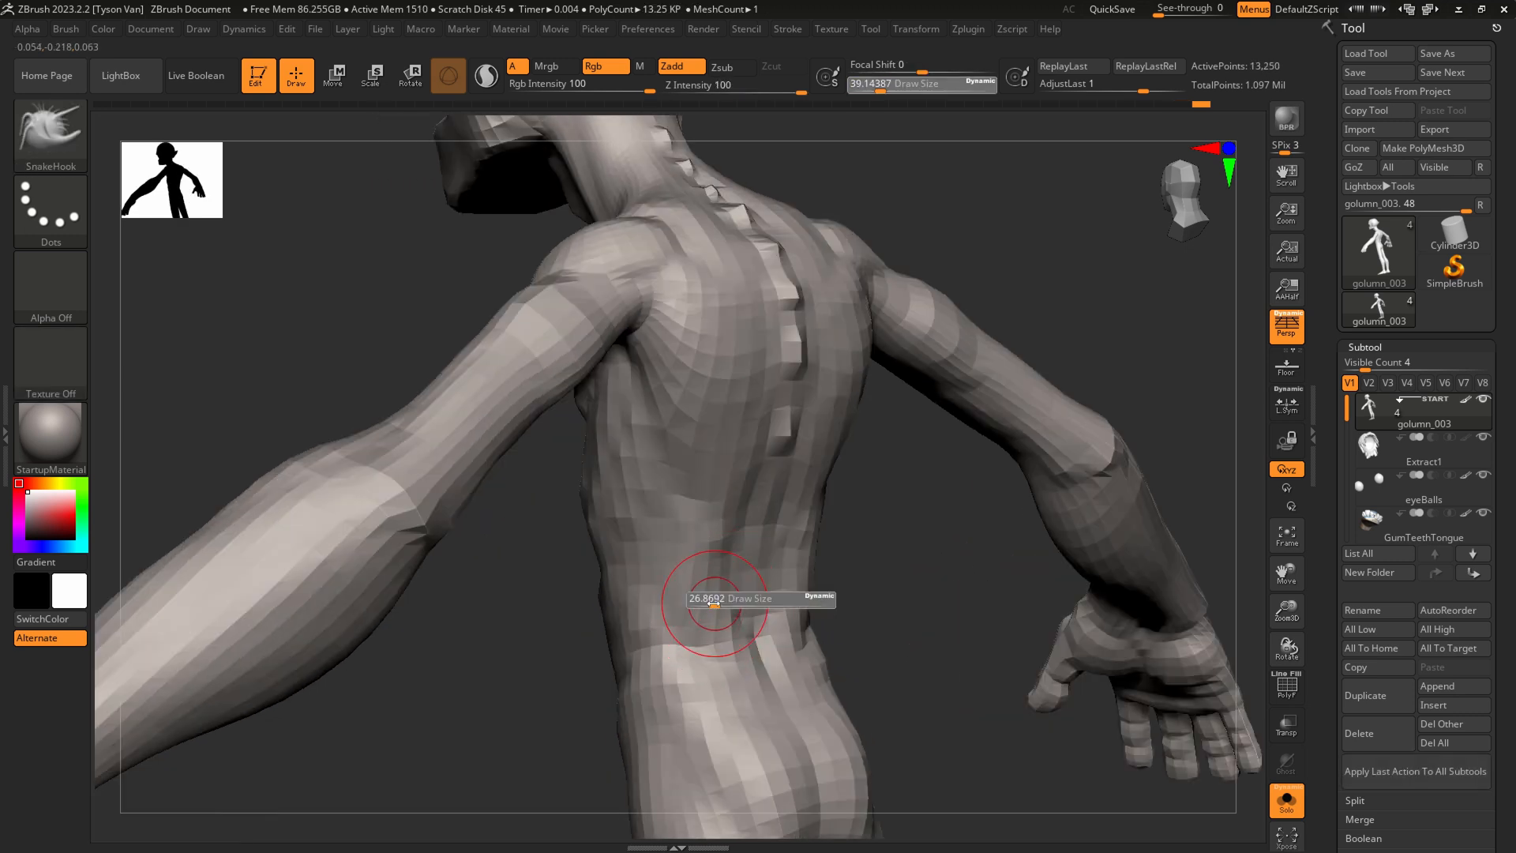
pyautogui.moveTo(709, 604); pyautogui.dragTo(704, 609)
pyautogui.moveTo(694, 546)
pyautogui.keyDown('shift'); pyautogui.mouseDown()
pyautogui.moveTo(735, 647)
pyautogui.moveTo(773, 642)
pyautogui.moveTo(792, 572)
pyautogui.mouseUp(); pyautogui.keyUp('shift')
pyautogui.press('s')
pyautogui.moveTo(702, 612); pyautogui.dragTo(739, 690)
pyautogui.keyDown('shift'); pyautogui.moveTo(714, 600); pyautogui.dragTo(734, 620); pyautogui.keyUp('shift')
# Raise the body mesh two subdivision levels and smooth the reshaped lower back
pyautogui.press('d')
pyautogui.press('d')
pyautogui.moveTo(724, 602); pyautogui.dragTo(742, 589, button='right')
pyautogui.keyDown('shift'); pyautogui.moveTo(742, 590); pyautogui.dragTo(729, 555); pyautogui.keyUp('shift')
pyautogui.moveTo(729, 554); pyautogui.dragTo(714, 531, button='right')
pyautogui.press('s')
pyautogui.moveTo(713, 531); pyautogui.dragTo(719, 530)
# Pull the brow creases above the nose into shape with SnakeHook at a draw size of about 20
pyautogui.keyDown('ctrl'); pyautogui.moveTo(726, 520); pyautogui.dragTo(621, 272, button='right'); pyautogui.keyUp('ctrl')
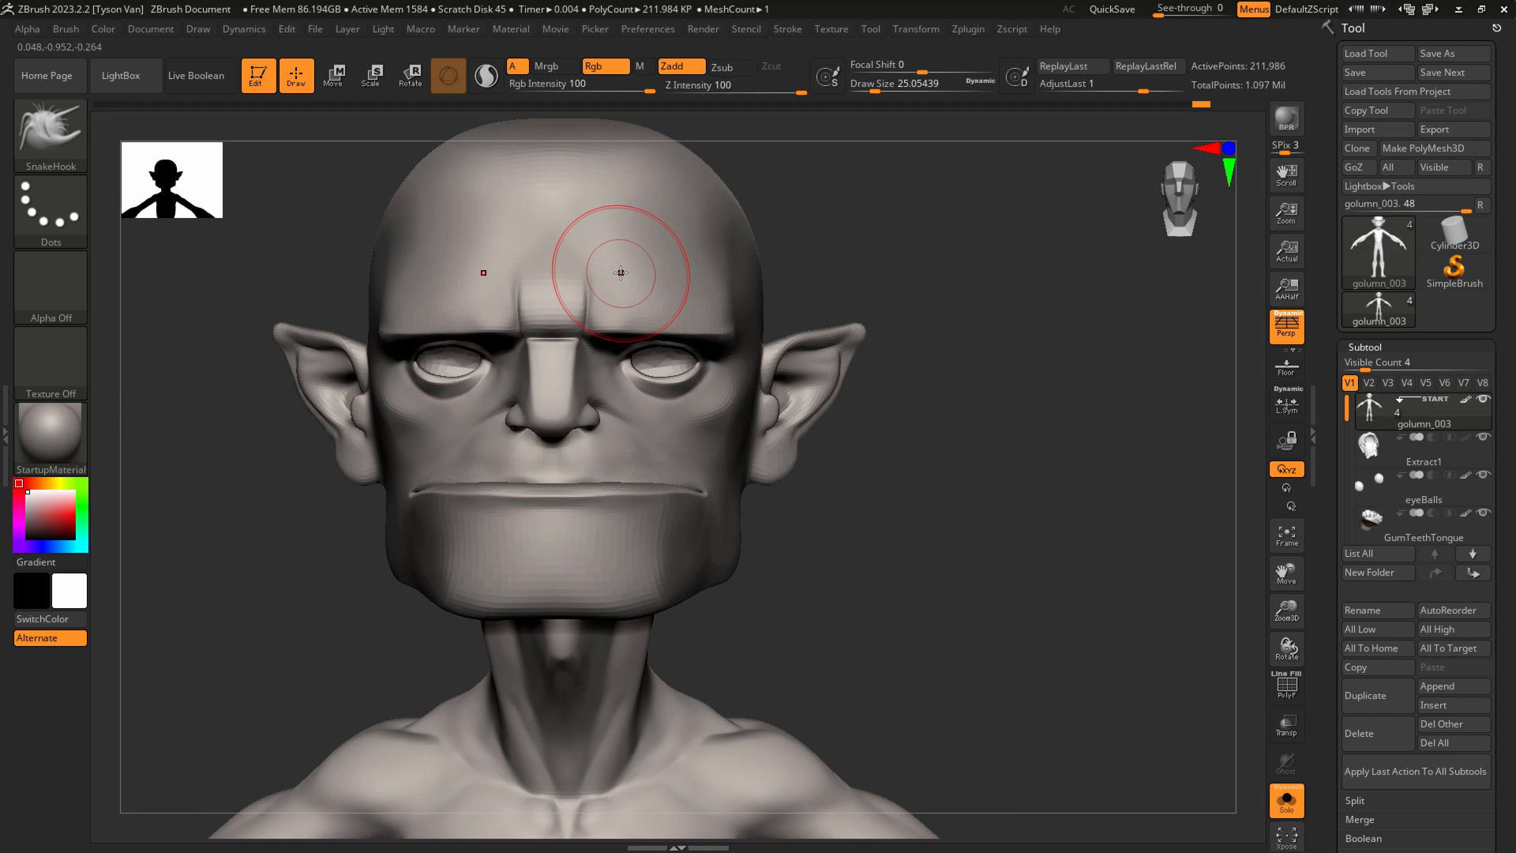
pyautogui.press('s')
pyautogui.moveTo(599, 294); pyautogui.dragTo(596, 294)
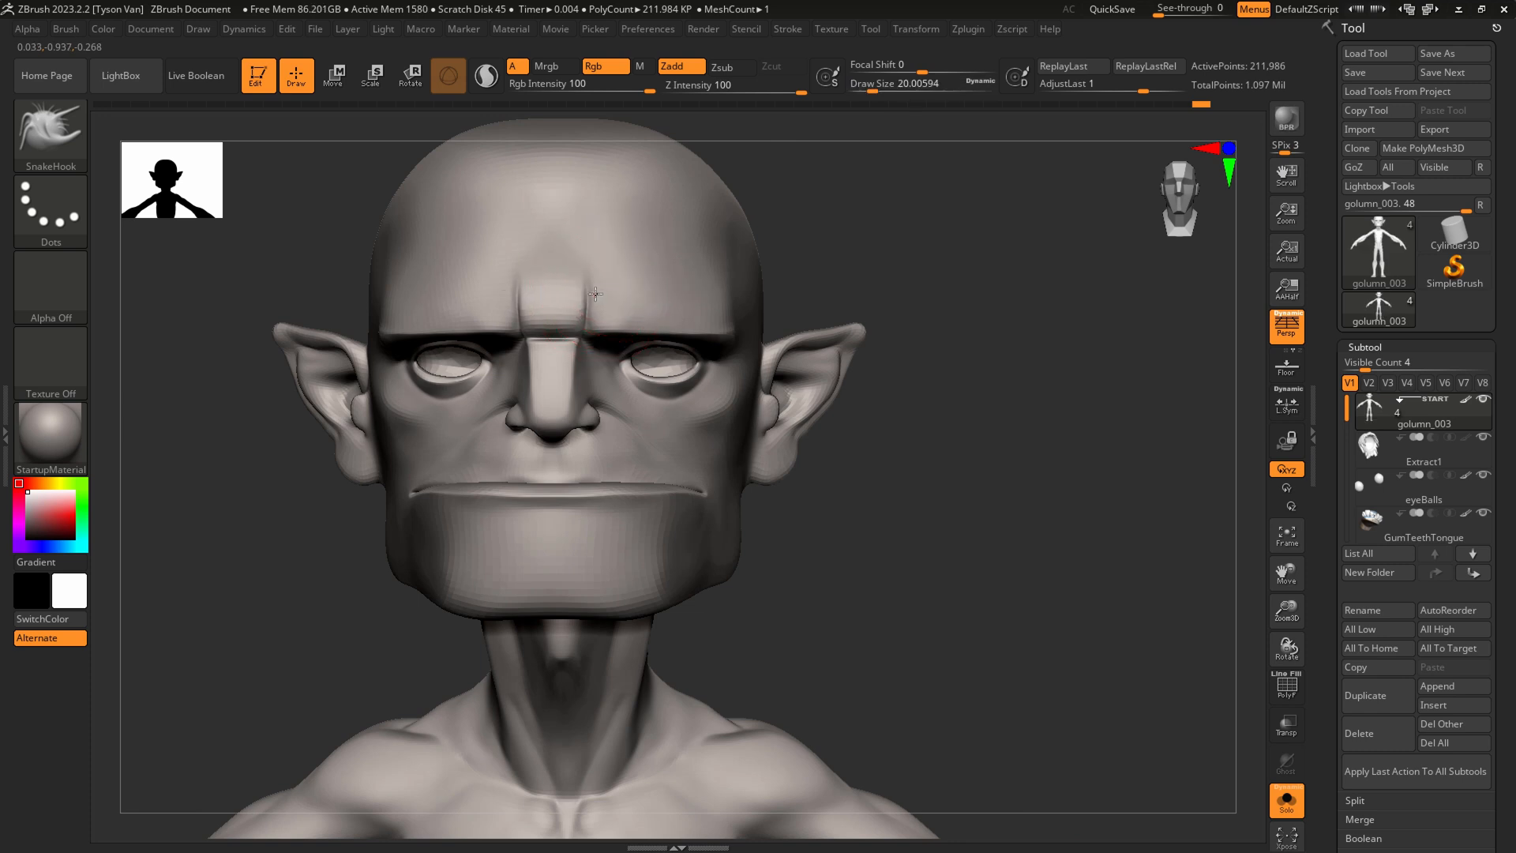
pyautogui.moveTo(636, 292); pyautogui.dragTo(572, 308, button='right')
# Flatten the area just below the mouth line with hPolish at a draw size of about 5.75 and smooth it
pyautogui.moveTo(715, 444)
pyautogui.keyDown('ctrl'); pyautogui.mouseDown(button='right')
pyautogui.moveTo(660, 502)
pyautogui.moveTo(695, 525)
pyautogui.mouseUp(button='right'); pyautogui.keyUp('ctrl')
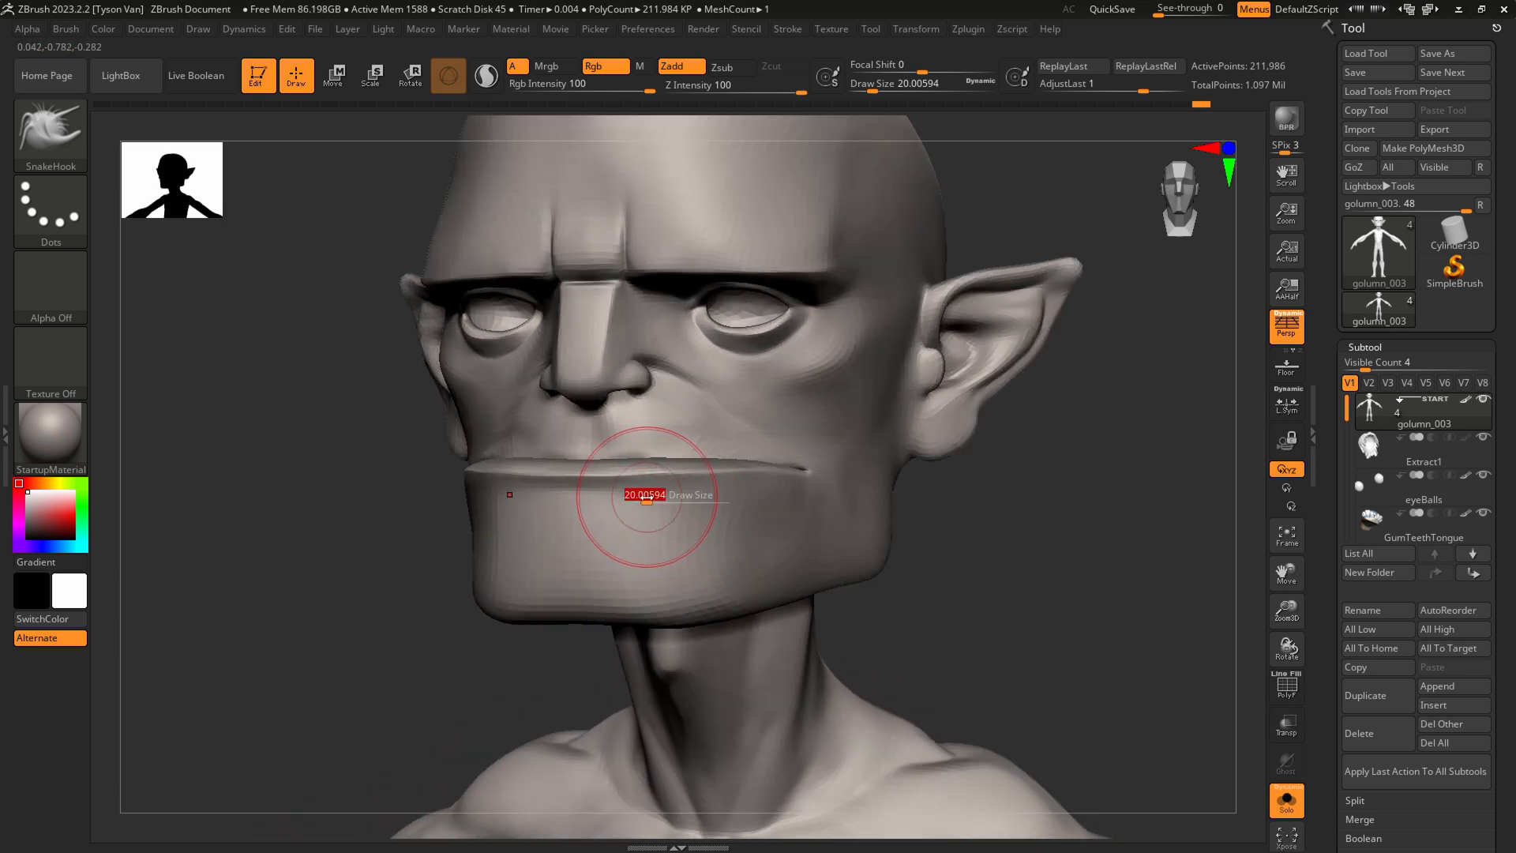
pyautogui.press('b')
pyautogui.press('h')
pyautogui.press('p')
pyautogui.press('s')
pyautogui.moveTo(627, 487); pyautogui.dragTo(615, 488)
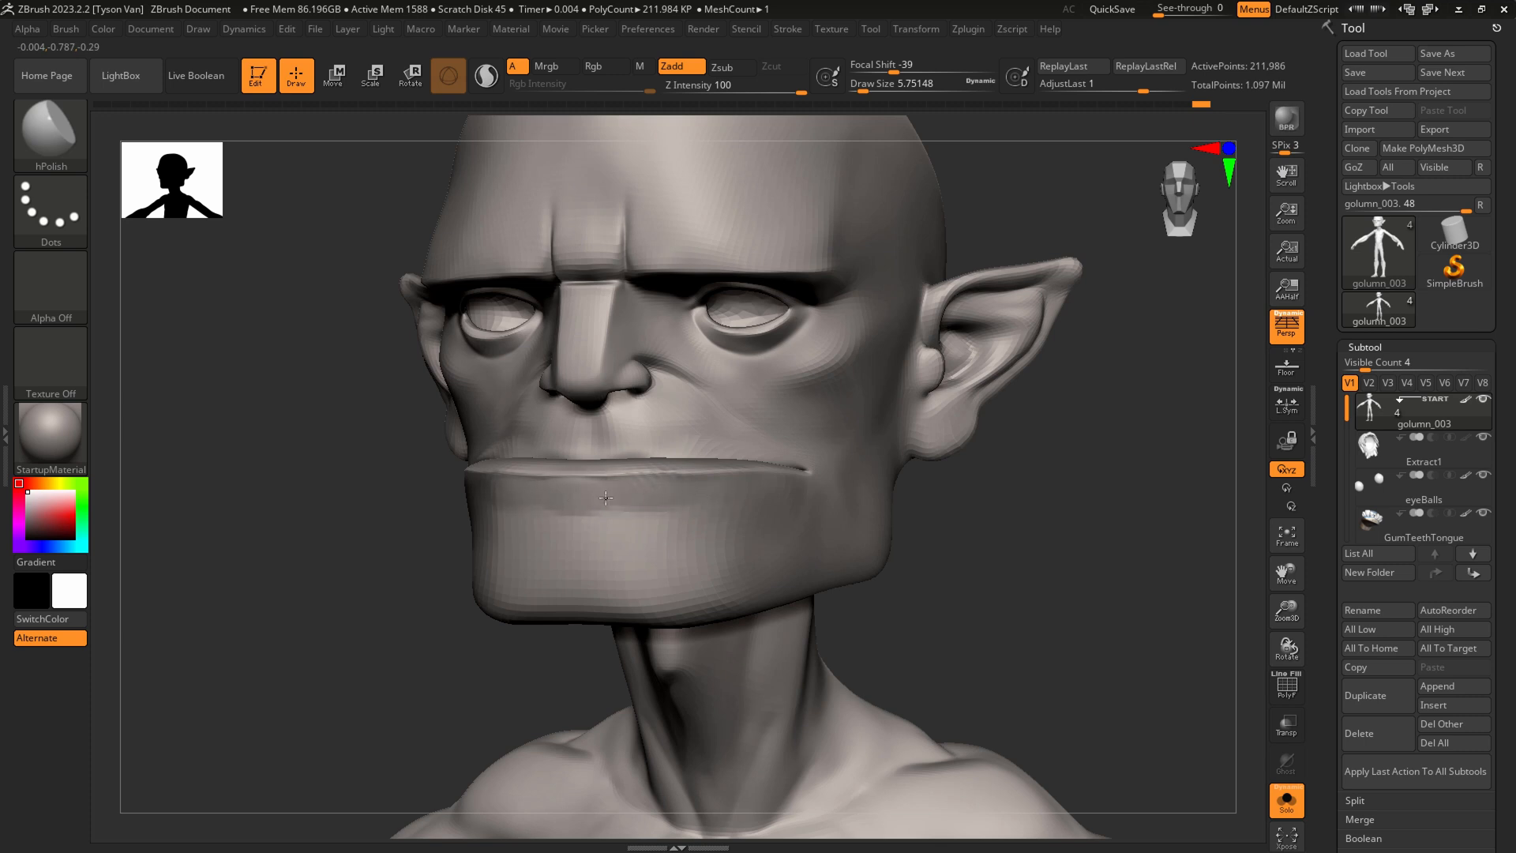
pyautogui.press('shift')
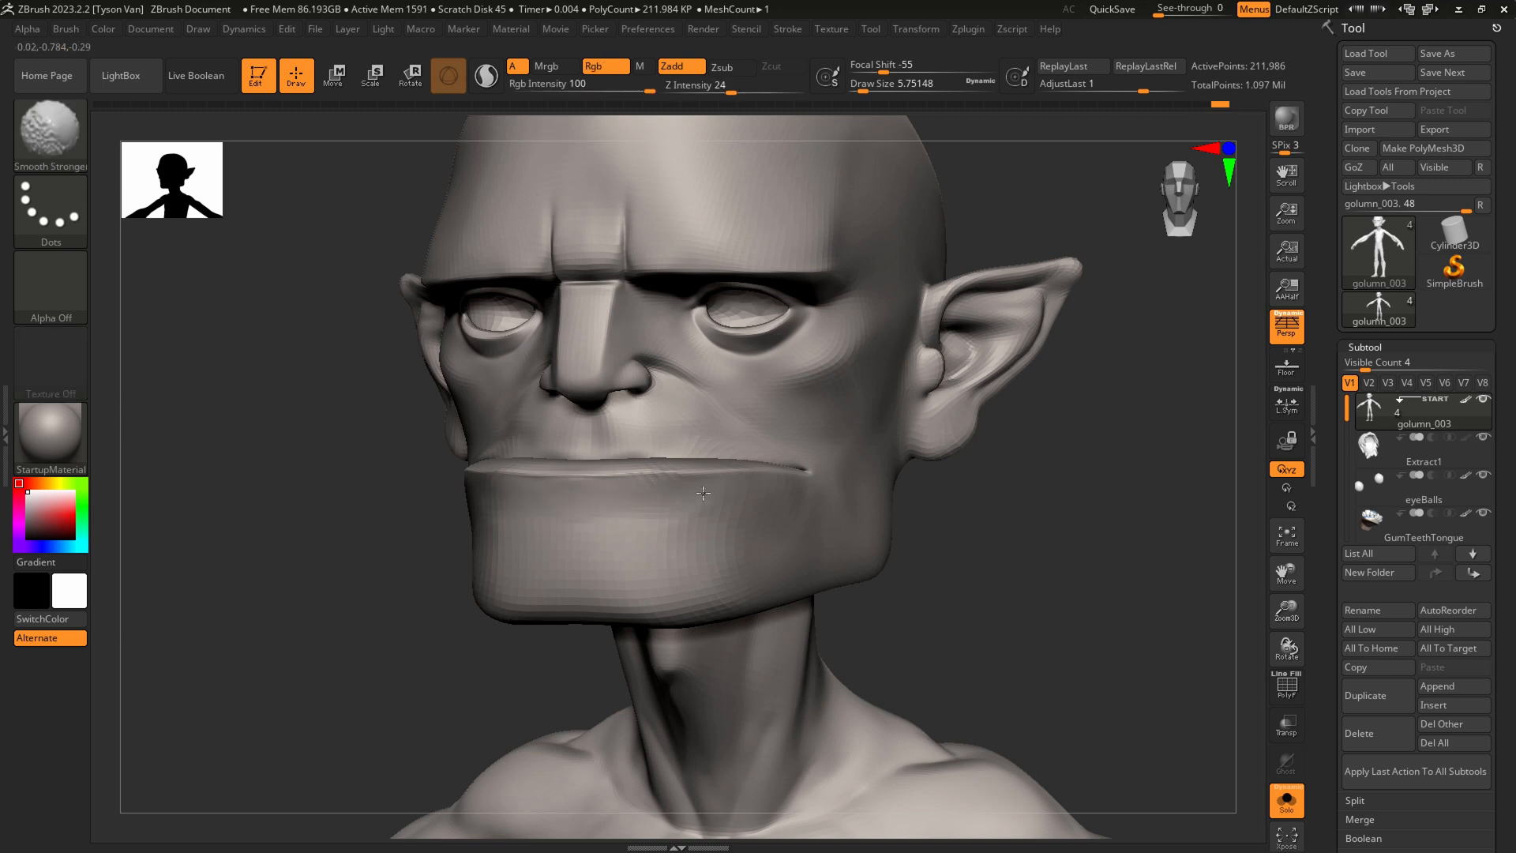
# Polish the broad front of the chin with hPolish at a draw size of about 10.5, smoothing toward the jaw
pyautogui.press('s')
pyautogui.moveTo(651, 512); pyautogui.dragTo(655, 511)
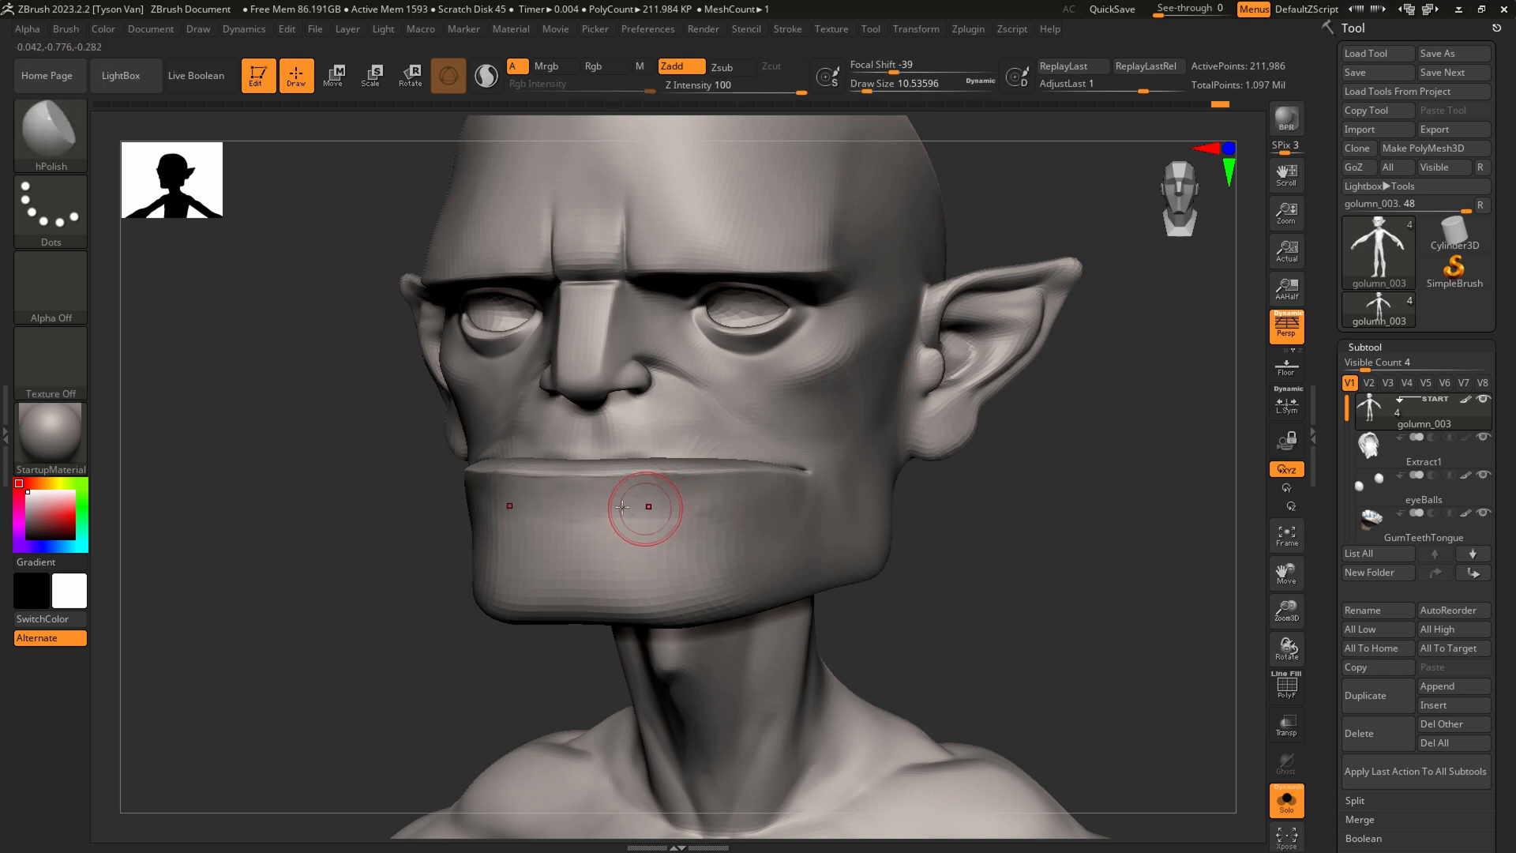
pyautogui.press('shift')
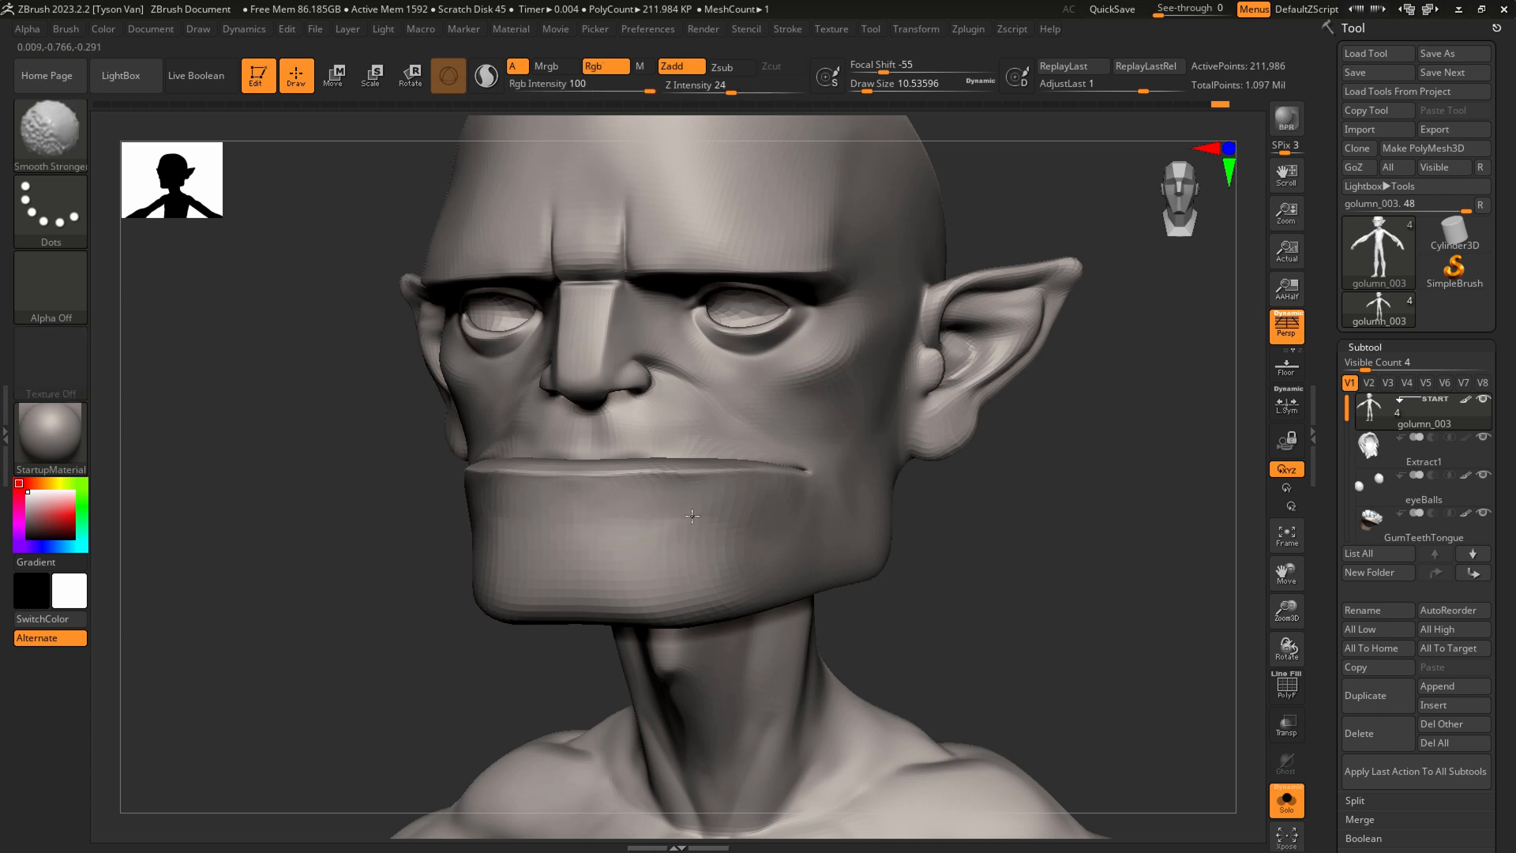
pyautogui.keyDown('shift'); pyautogui.moveTo(797, 514); pyautogui.dragTo(765, 576); pyautogui.keyUp('shift')
# Turn off Solo mode to show the hair, eyes and teeth with the body
pyautogui.keyDown('ctrl'); pyautogui.moveTo(770, 572); pyautogui.dragTo(835, 569, button='right'); pyautogui.keyUp('ctrl')
pyautogui.click(1288, 808)
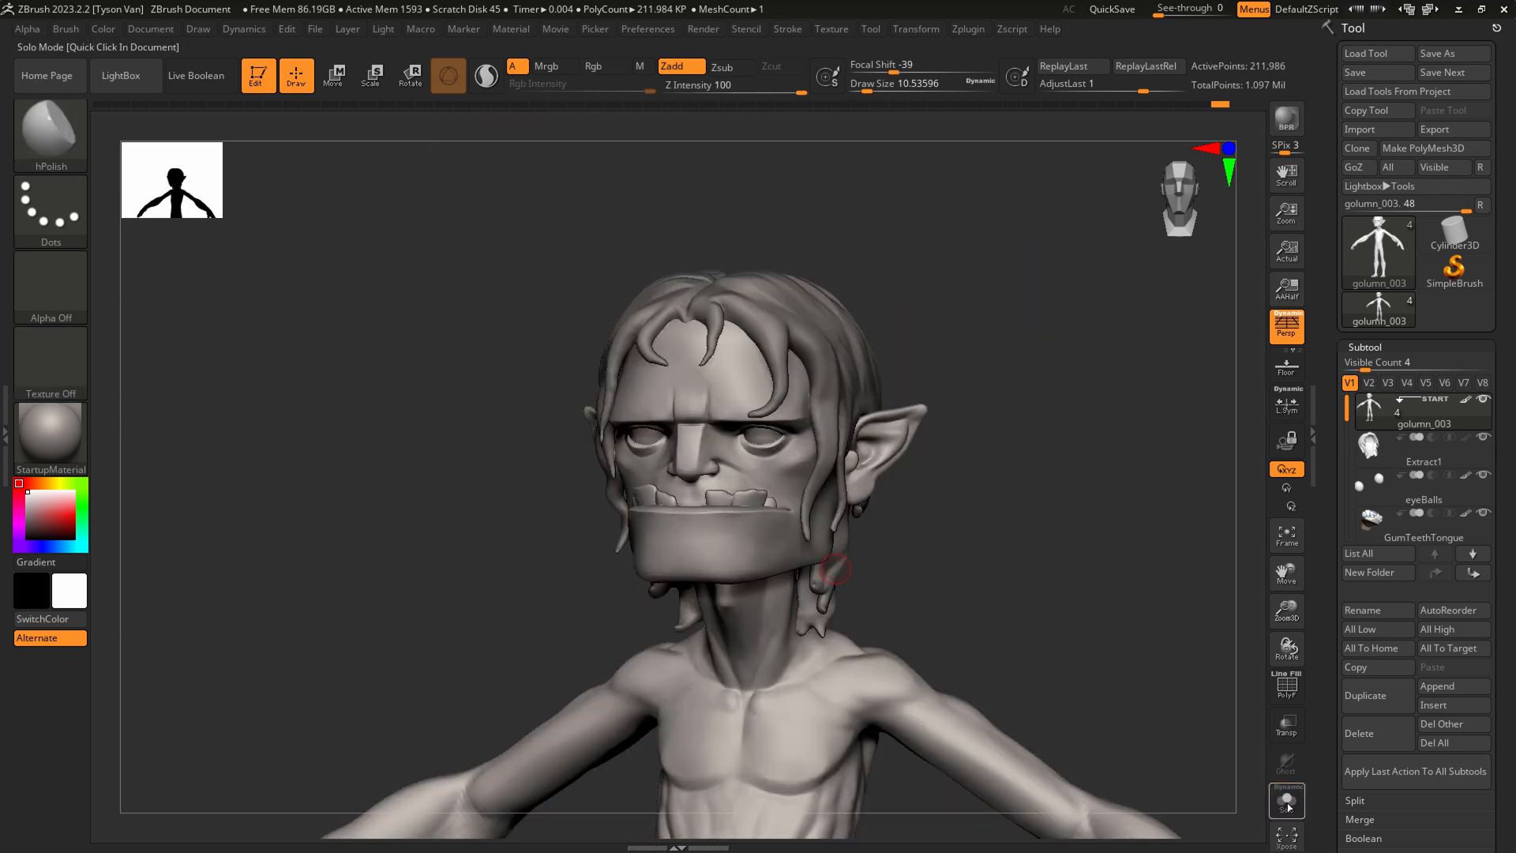
pyautogui.keyDown('ctrl'); pyautogui.moveTo(819, 594); pyautogui.dragTo(962, 817, button='right'); pyautogui.keyUp('ctrl')
# Thicken the upper rim of the pointed ear with the Inflat brush at a draw size of about 5.75
pyautogui.click(59, 138)
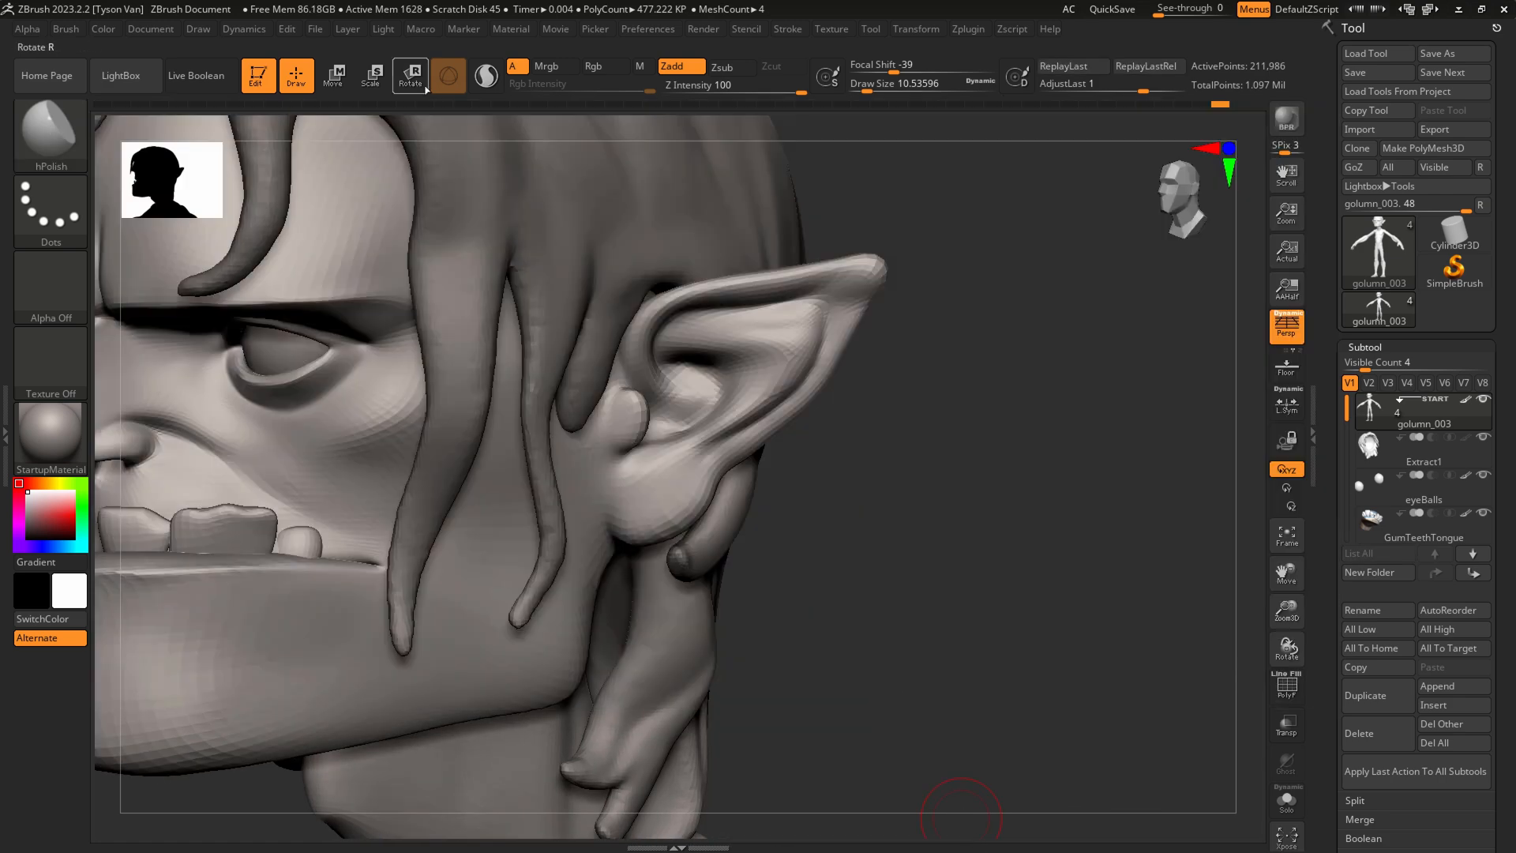
pyautogui.click(74, 139)
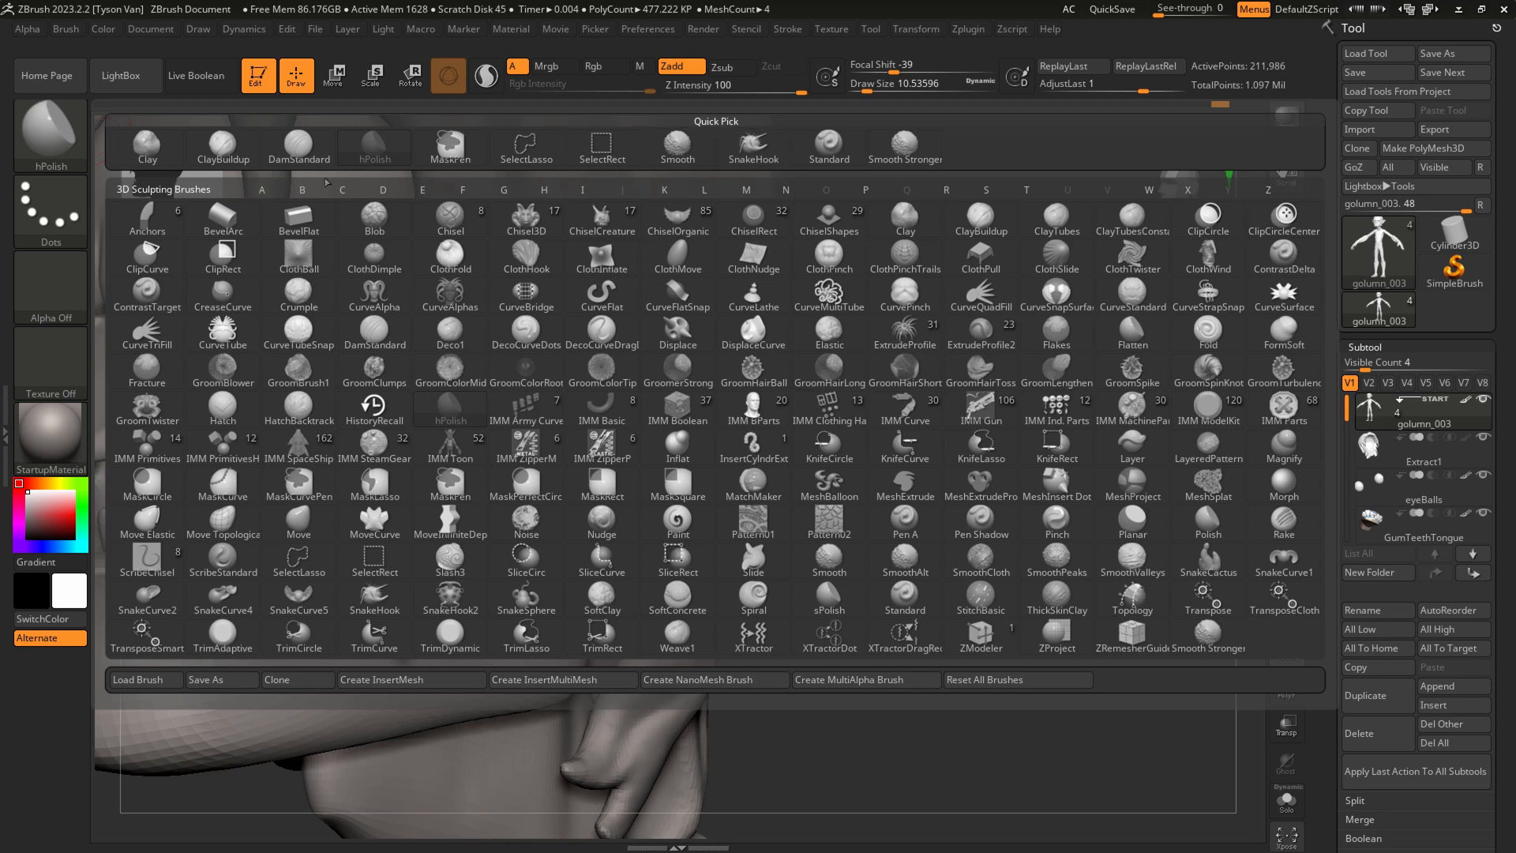
pyautogui.click(678, 449)
pyautogui.press('s')
pyautogui.moveTo(675, 319); pyautogui.dragTo(671, 319)
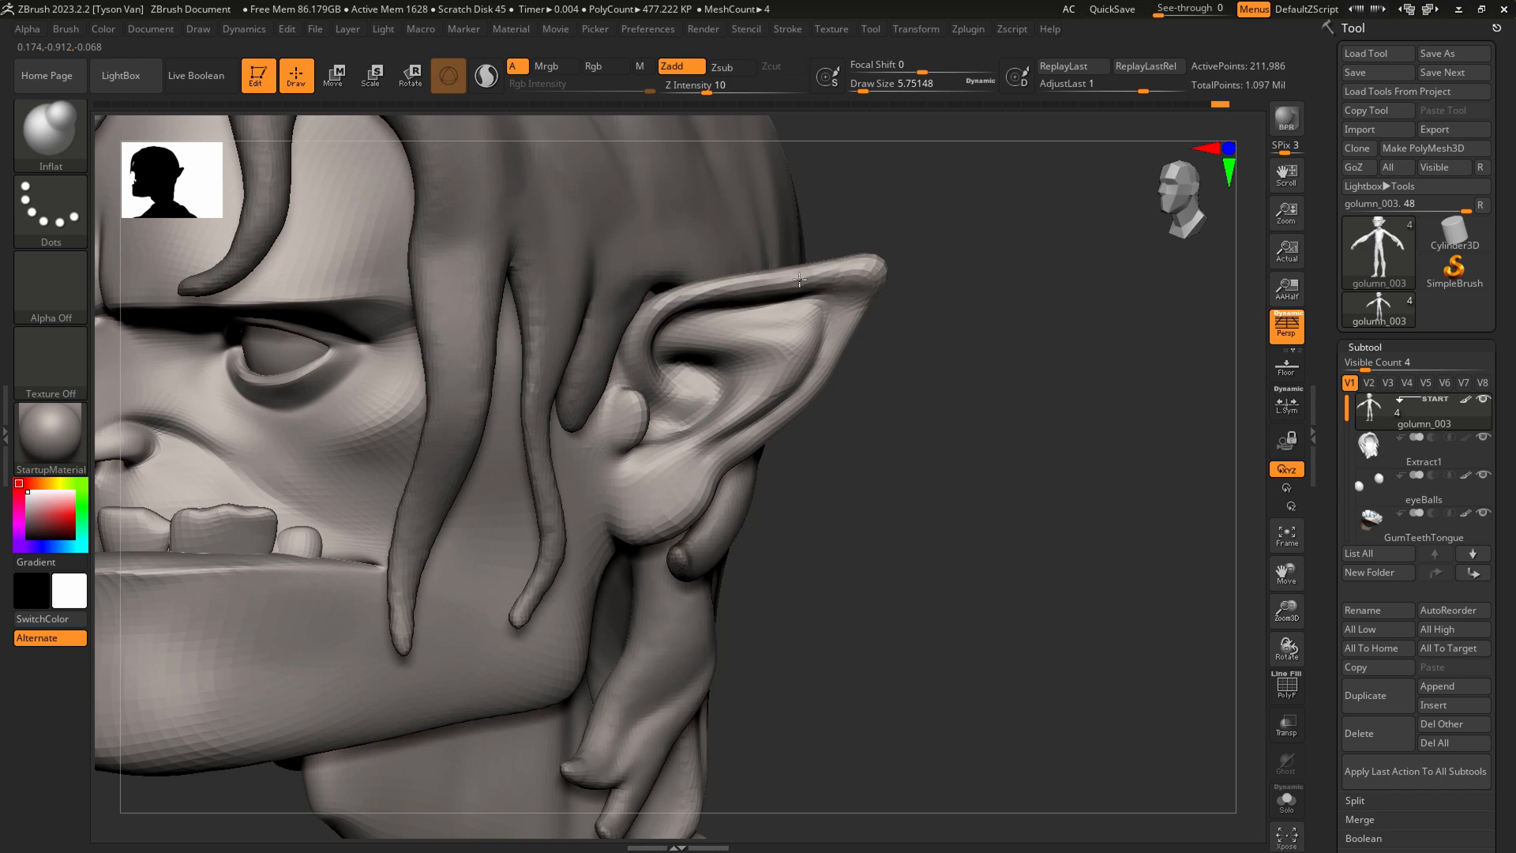
# Pull the tip of the ear slightly up and outward with SnakeHook
pyautogui.press('b')
pyautogui.press('s')
pyautogui.press('h')
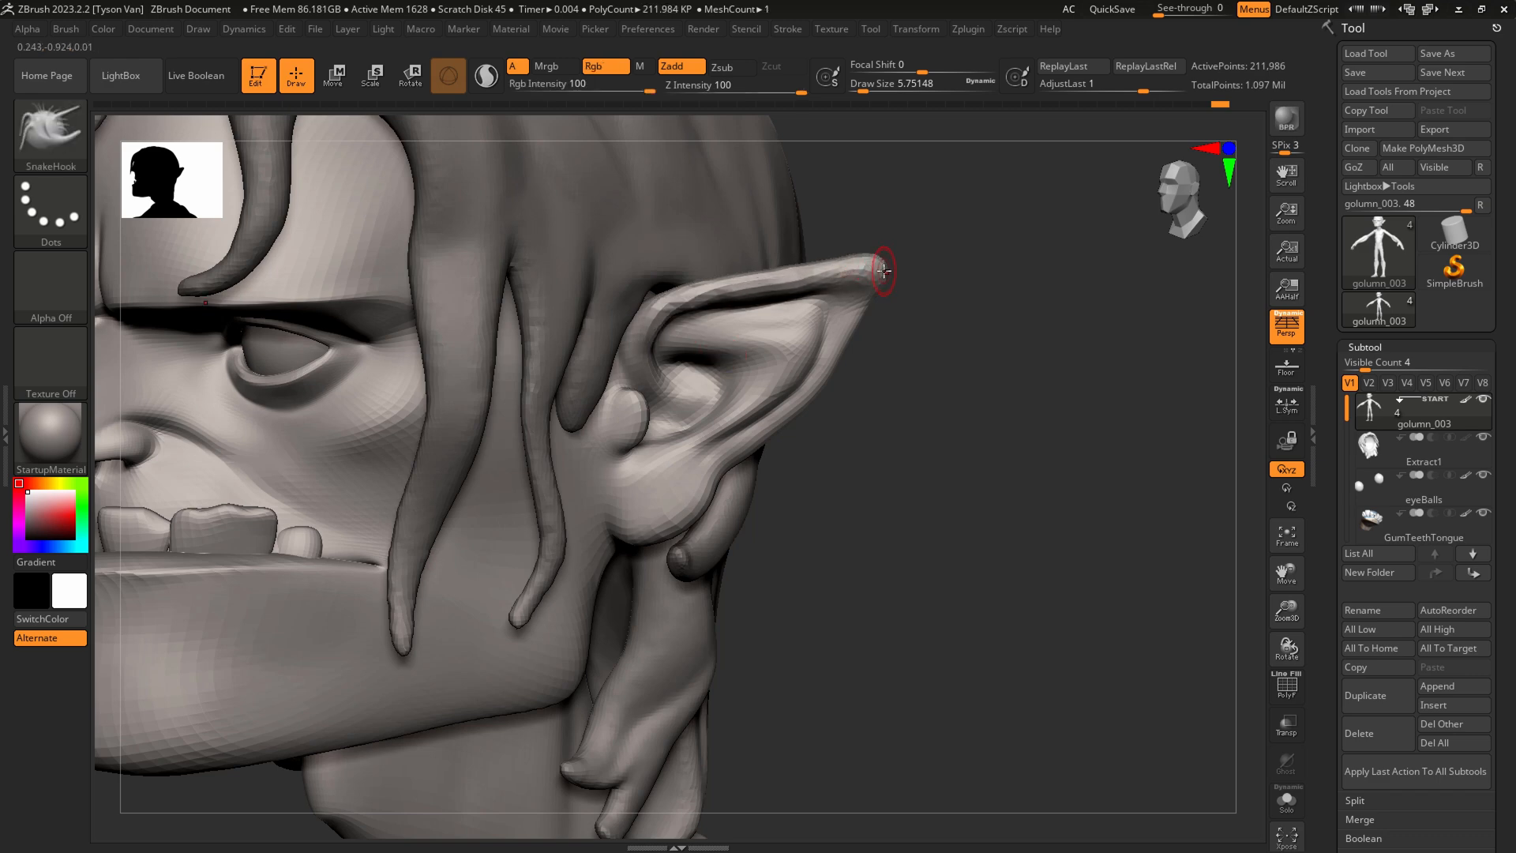
pyautogui.moveTo(873, 259); pyautogui.dragTo(885, 251)
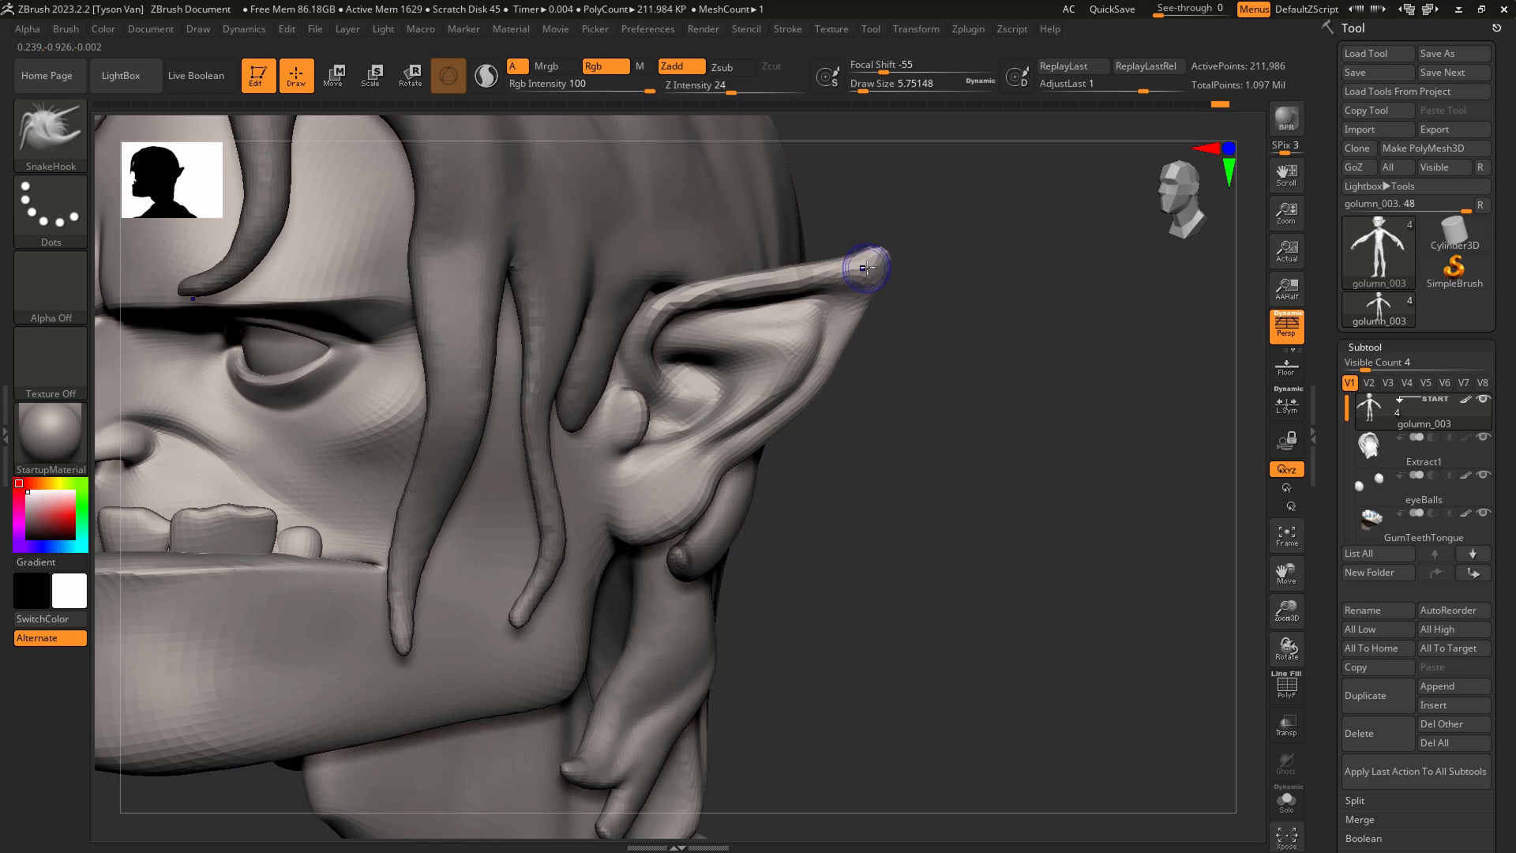
# Refine the inner folds of the pointed ear with the Standard brush at a draw size of about 5.75
pyautogui.moveTo(638, 431); pyautogui.dragTo(695, 355, button='right')
pyautogui.moveTo(711, 442)
pyautogui.mouseDown(button='right')
pyautogui.moveTo(739, 452)
pyautogui.moveTo(751, 494)
pyautogui.mouseUp(button='right')
pyautogui.moveTo(750, 494)
pyautogui.keyDown('alt'); pyautogui.mouseDown(button='right')
pyautogui.moveTo(750, 588)
pyautogui.moveTo(667, 426)
pyautogui.moveTo(727, 434)
pyautogui.moveTo(774, 392)
pyautogui.mouseUp(button='right'); pyautogui.keyUp('alt')
pyautogui.press('b')
pyautogui.press('s')
pyautogui.press('t')
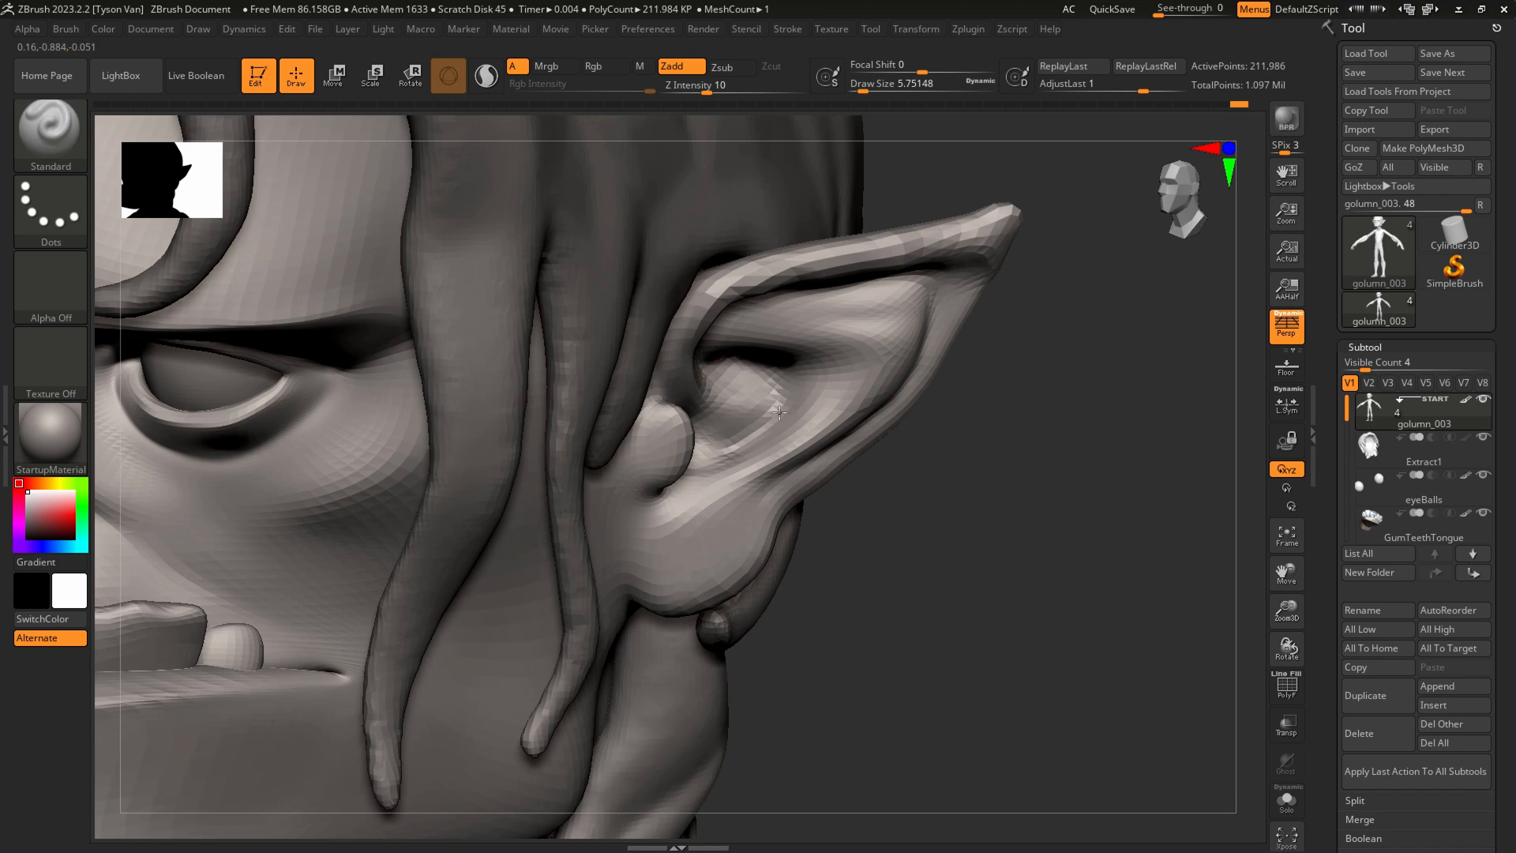
pyautogui.moveTo(783, 333); pyautogui.dragTo(849, 360)
pyautogui.moveTo(879, 374)
pyautogui.keyDown('ctrl'); pyautogui.mouseDown(button='right')
pyautogui.moveTo(643, 382)
pyautogui.moveTo(624, 419)
pyautogui.mouseUp(button='right'); pyautogui.keyUp('ctrl')
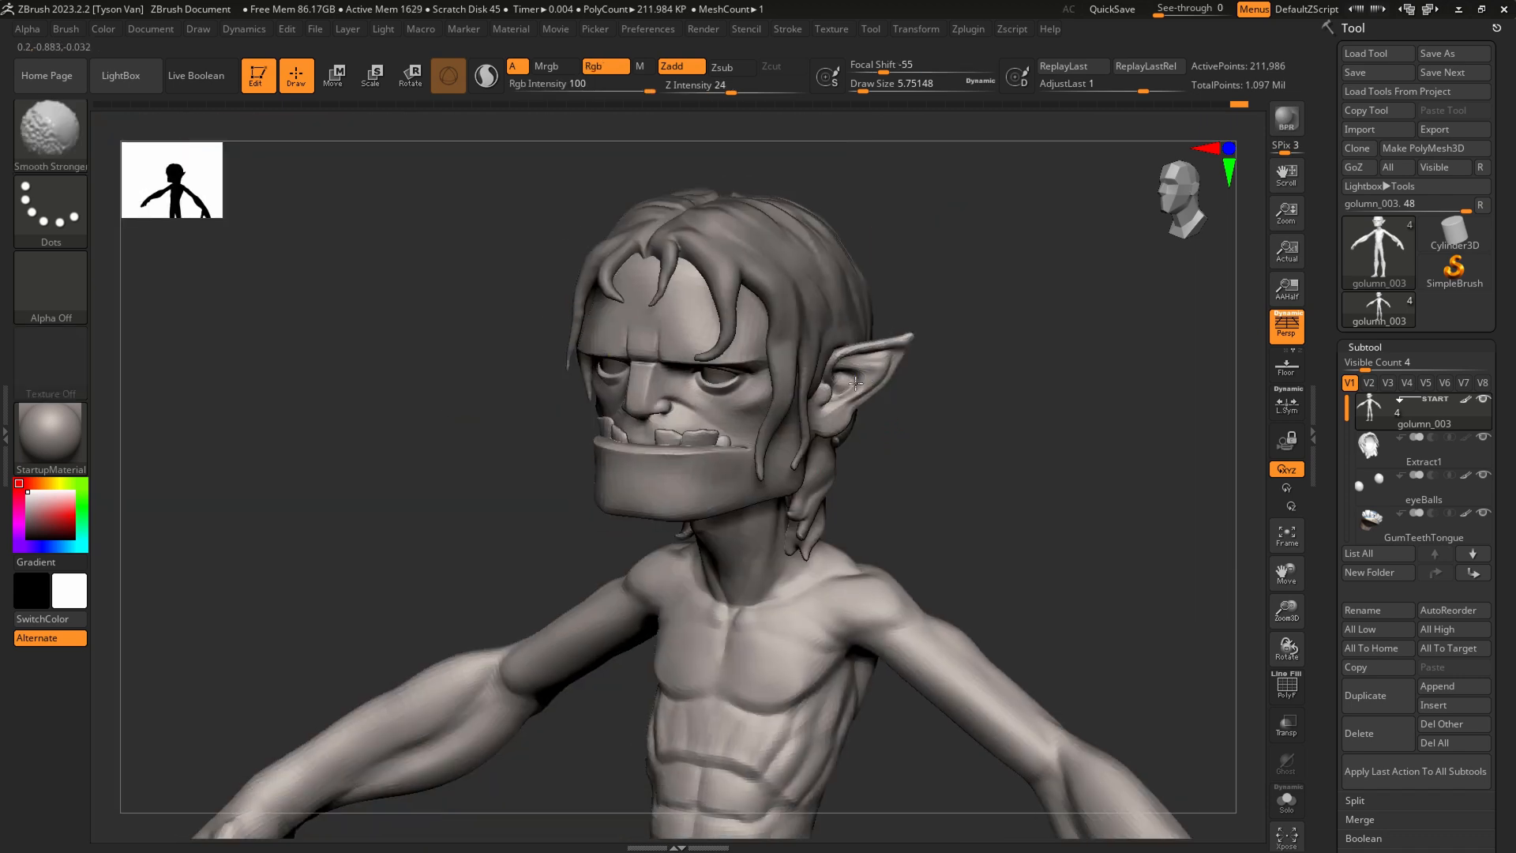
pyautogui.moveTo(924, 461)
pyautogui.keyDown('ctrl'); pyautogui.mouseDown(button='right')
pyautogui.moveTo(758, 442)
pyautogui.moveTo(778, 511)
pyautogui.moveTo(614, 482)
pyautogui.moveTo(715, 545)
pyautogui.mouseUp(button='right'); pyautogui.keyUp('ctrl')
pyautogui.moveTo(715, 545)
pyautogui.mouseDown(button='right')
pyautogui.moveTo(679, 551)
pyautogui.moveTo(629, 480)
pyautogui.moveTo(677, 458)
pyautogui.moveTo(710, 721)
pyautogui.moveTo(654, 717)
pyautogui.moveTo(657, 590)
pyautogui.mouseUp(button='right')
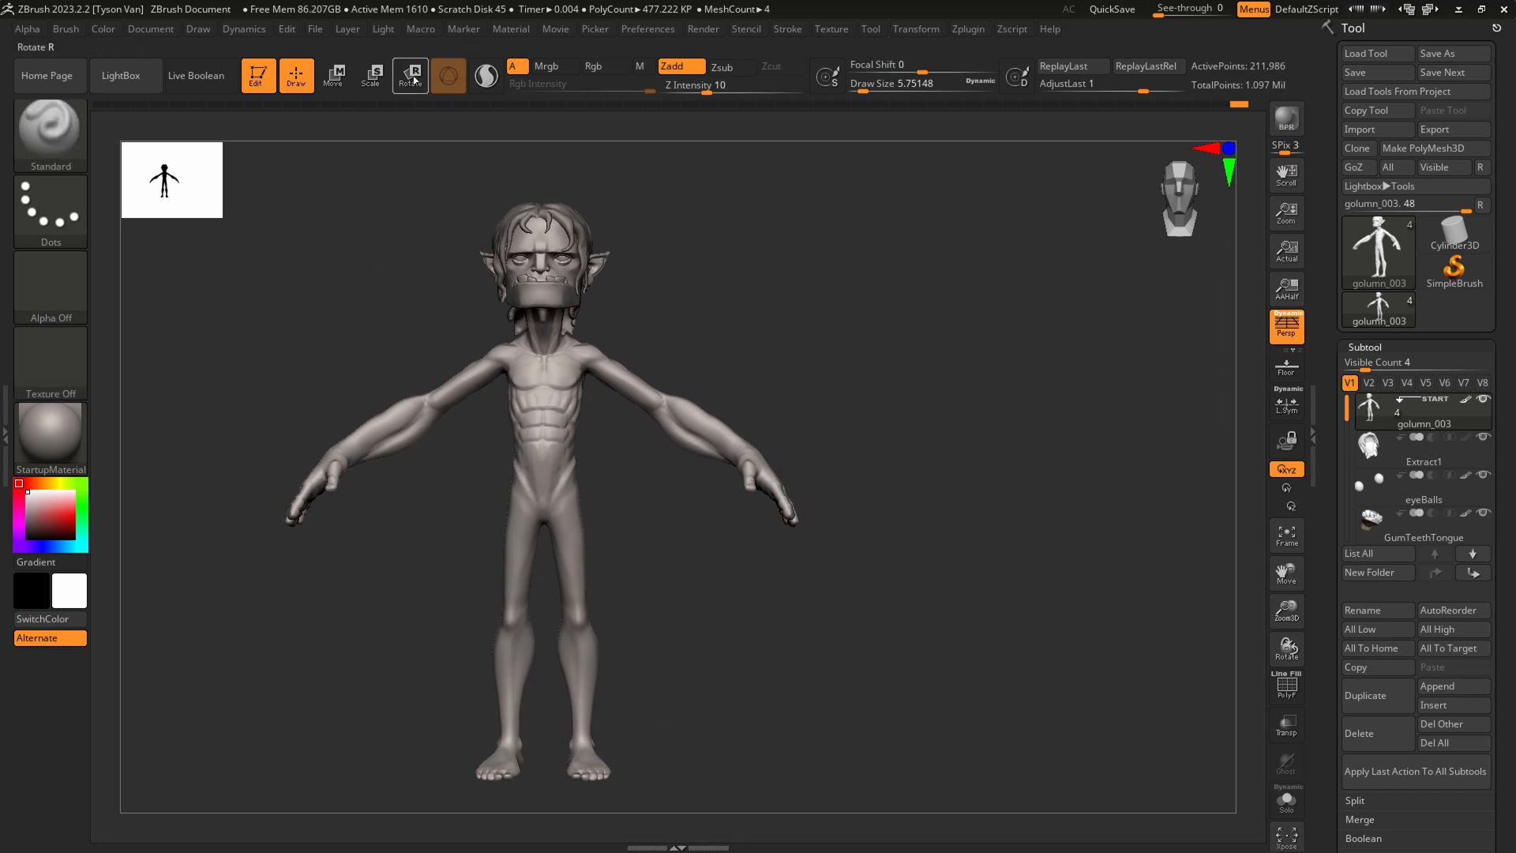
# Lower the body by two subdivision levels and mask everything above the legs with MaskPen, leaving the legs free
pyautogui.click(411, 79)
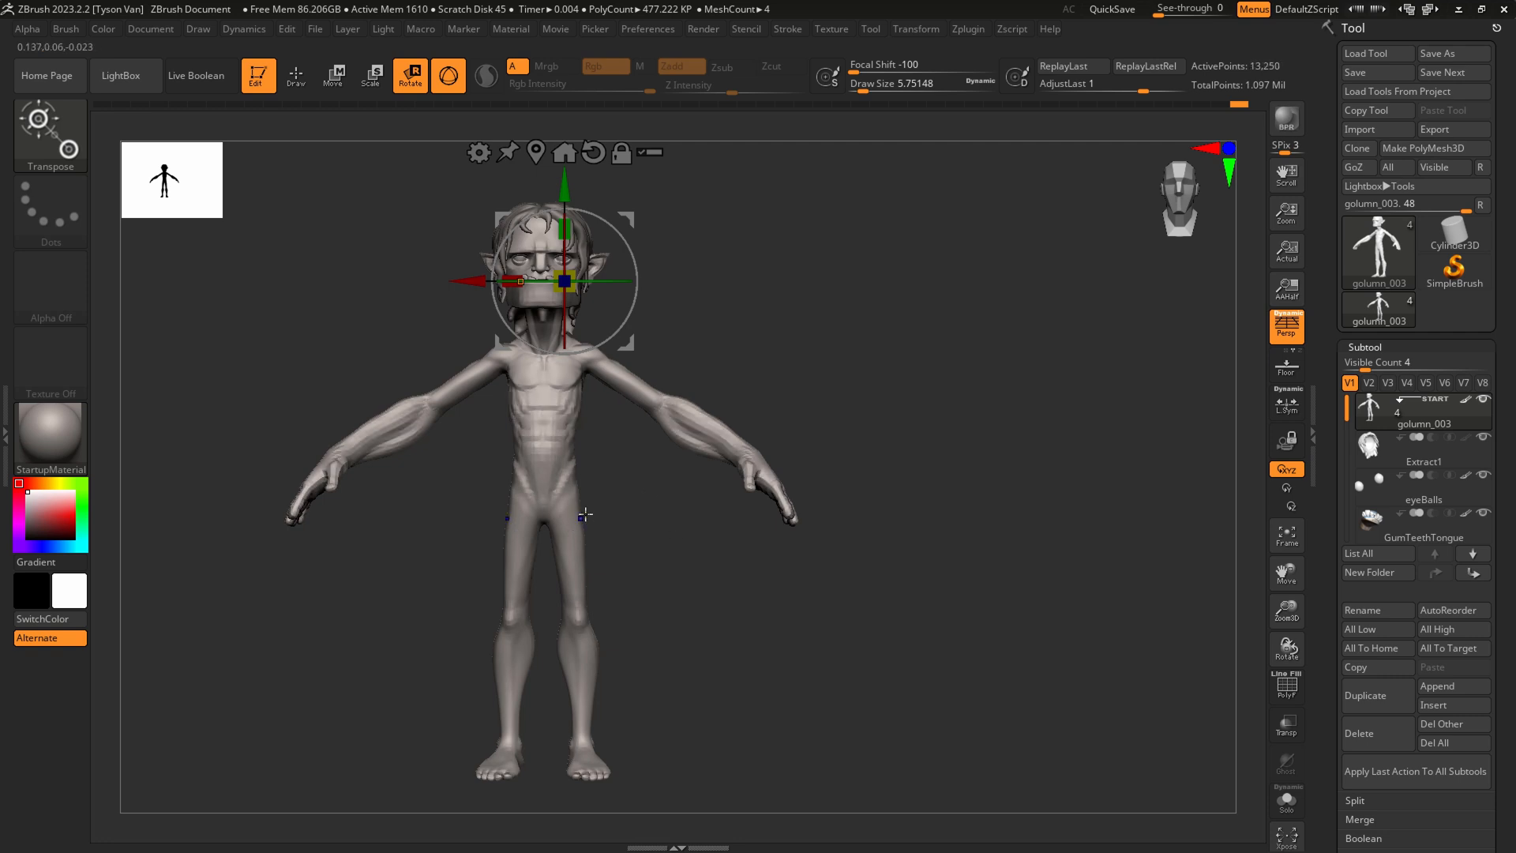
pyautogui.press('q')
pyautogui.moveTo(604, 511); pyautogui.dragTo(552, 515, button='right')
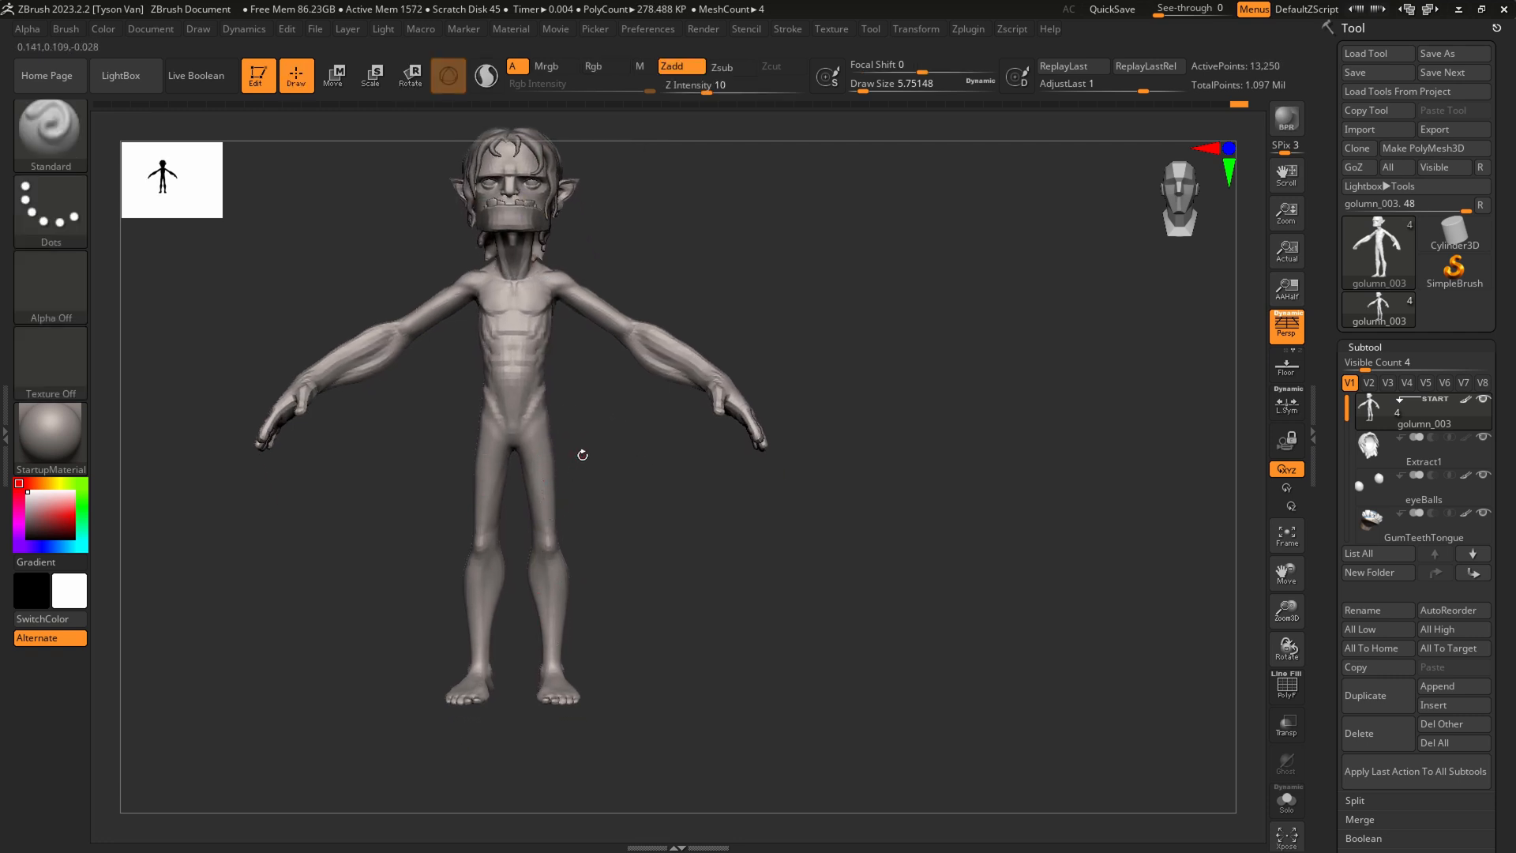
pyautogui.keyDown('ctrl'); pyautogui.click(51, 135); pyautogui.keyUp('ctrl')
pyautogui.keyDown('ctrl'); pyautogui.click(394, 217); pyautogui.keyUp('ctrl')
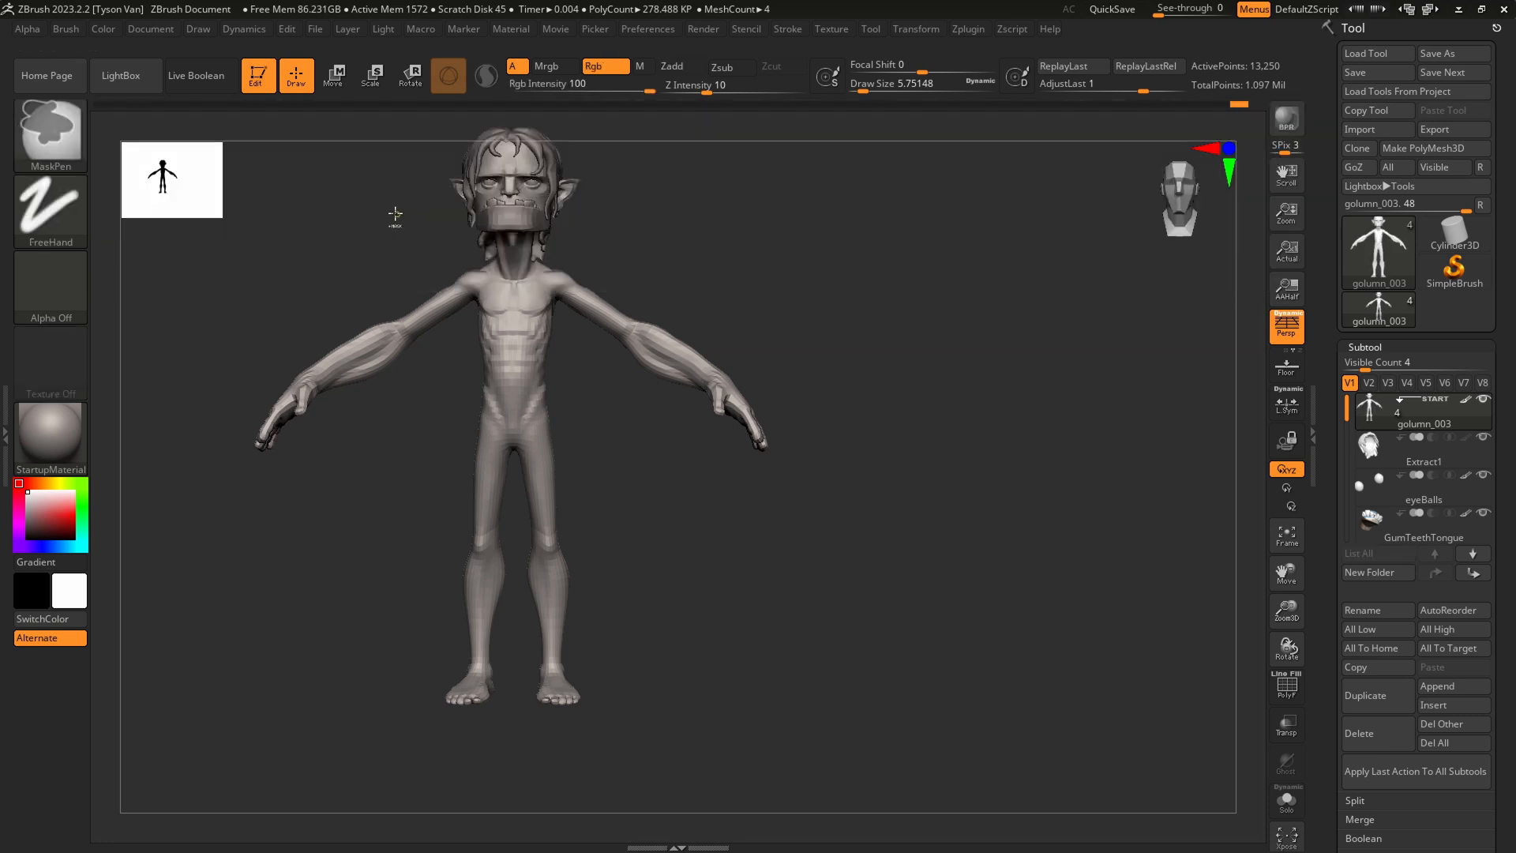
pyautogui.moveTo(499, 488)
pyautogui.keyDown('ctrl'); pyautogui.mouseDown()
pyautogui.moveTo(626, 785)
pyautogui.moveTo(592, 524)
pyautogui.mouseUp(); pyautogui.keyUp('ctrl')
pyautogui.keyDown('ctrl'); pyautogui.click(613, 500); pyautogui.keyUp('ctrl')
# Center the transform gizmo at the hips and rotate the unmasked legs by about 9 degrees
pyautogui.moveTo(685, 512); pyautogui.dragTo(594, 517)
pyautogui.press('r')
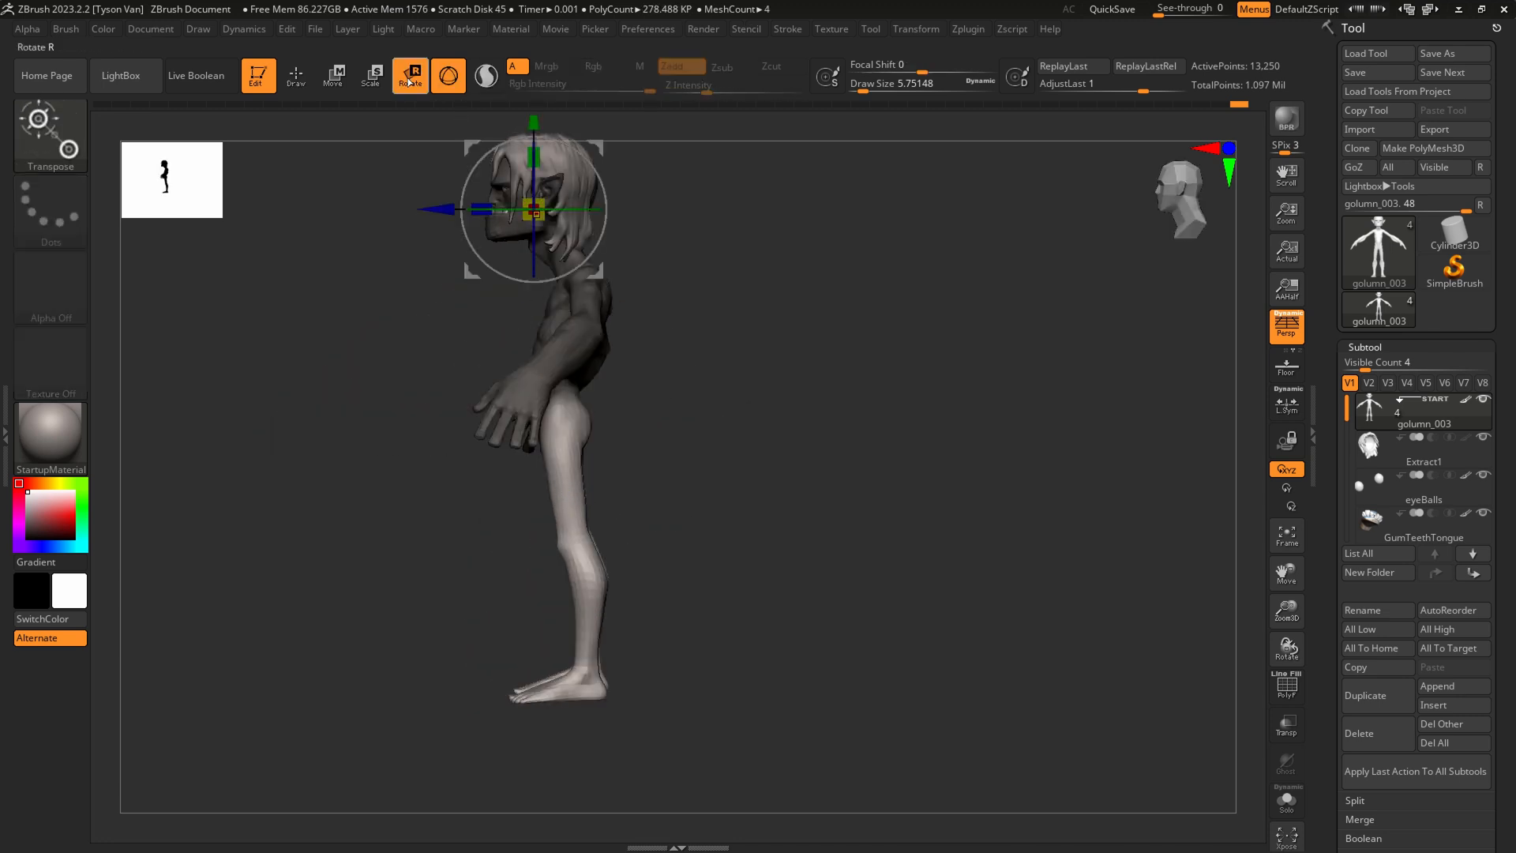
pyautogui.keyDown('alt'); pyautogui.moveTo(462, 438); pyautogui.dragTo(560, 566); pyautogui.keyUp('alt')
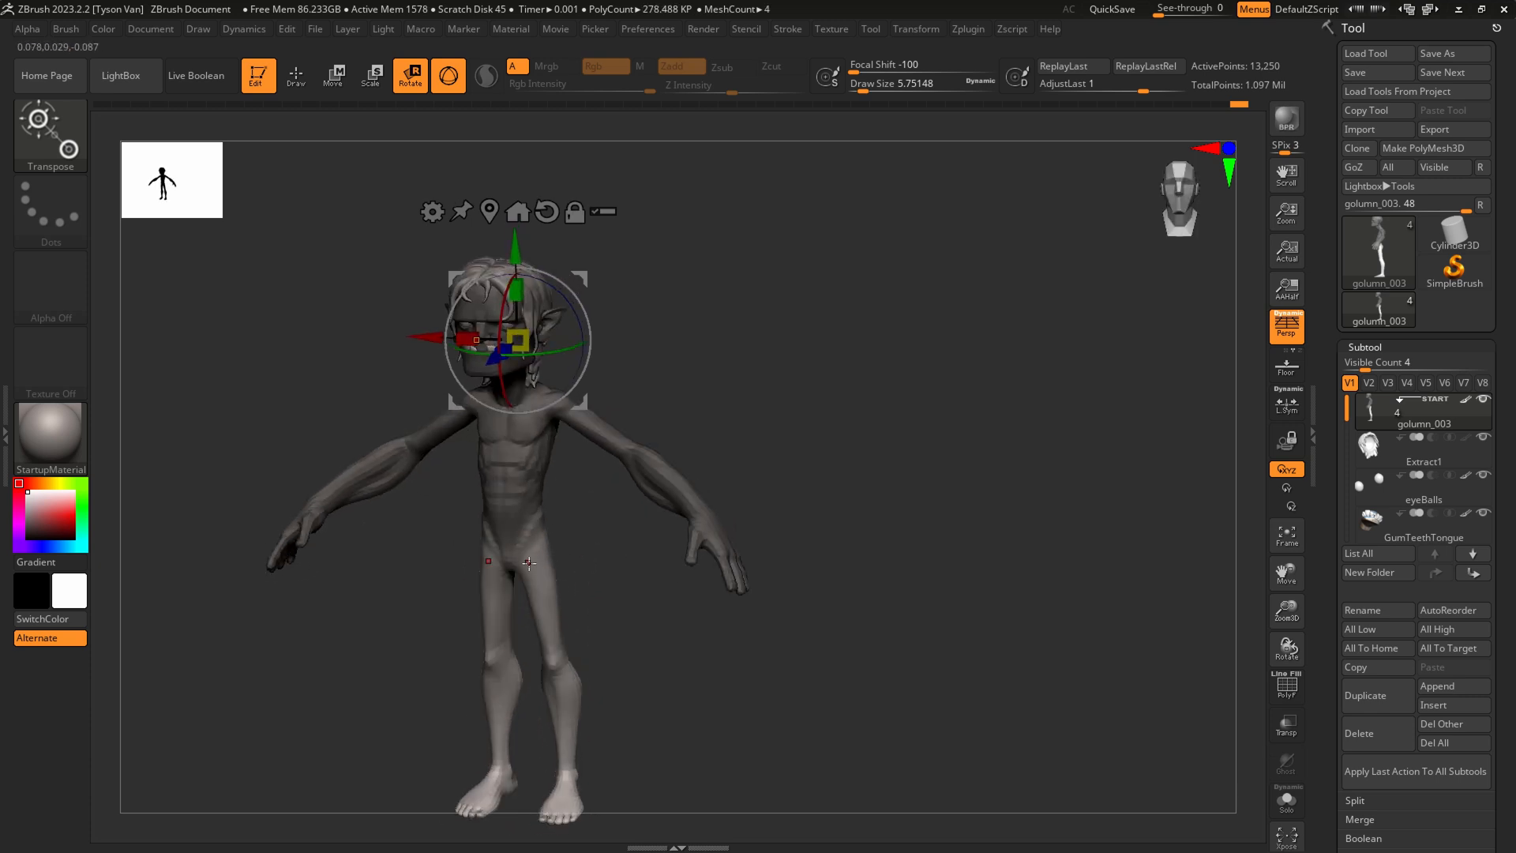
pyautogui.keyDown('alt'); pyautogui.moveTo(587, 273); pyautogui.dragTo(588, 490); pyautogui.keyUp('alt')
pyautogui.moveTo(608, 542)
pyautogui.keyDown('shift'); pyautogui.mouseDown()
pyautogui.moveTo(538, 543)
pyautogui.moveTo(595, 554)
pyautogui.mouseUp(); pyautogui.keyUp('shift')
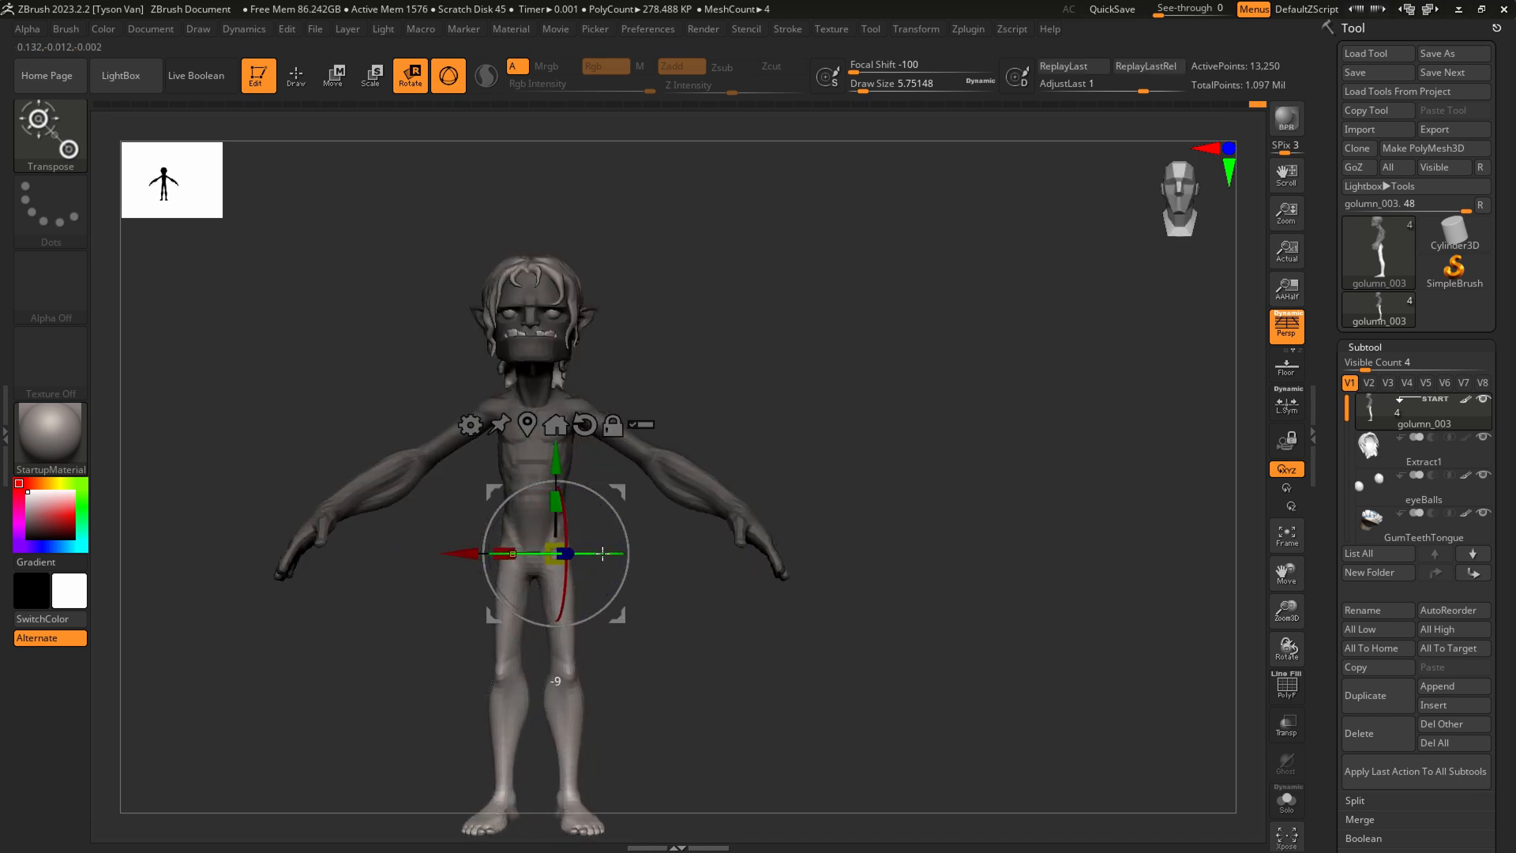
pyautogui.moveTo(602, 553); pyautogui.dragTo(584, 599)
pyautogui.press('q')
# Set the draw size to about 41.4 and clear the mask from the body
pyautogui.press('s')
pyautogui.moveTo(503, 572); pyautogui.dragTo(523, 583)
pyautogui.moveTo(570, 617)
pyautogui.mouseDown(button='right')
pyautogui.moveTo(554, 618)
pyautogui.moveTo(648, 597)
pyautogui.mouseUp(button='right')
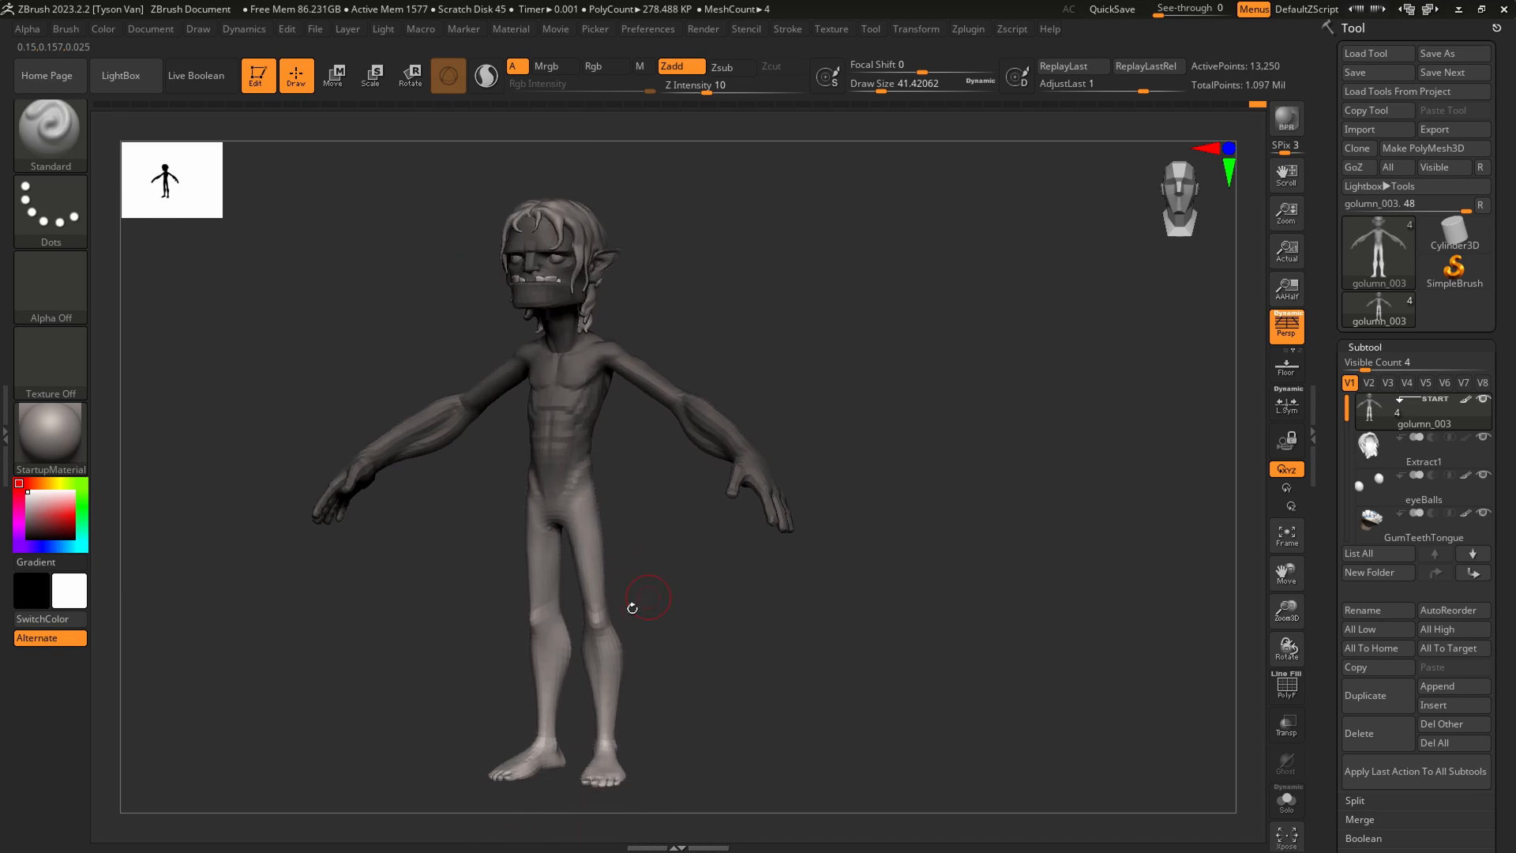
pyautogui.moveTo(547, 669); pyautogui.dragTo(505, 676, button='right')
pyautogui.keyDown('ctrl'); pyautogui.moveTo(444, 686); pyautogui.dragTo(474, 661); pyautogui.keyUp('ctrl')
pyautogui.moveTo(474, 660)
pyautogui.keyDown('ctrl'); pyautogui.mouseDown(button='right')
pyautogui.moveTo(532, 695)
pyautogui.moveTo(510, 714)
pyautogui.mouseUp(button='right'); pyautogui.keyUp('ctrl')
# Pull the back of the lower leg outward with SnakeHook at a draw size of about 149
pyautogui.press('b')
pyautogui.press('s')
pyautogui.press('h')
pyautogui.press('s')
pyautogui.moveTo(510, 716); pyautogui.dragTo(570, 723)
pyautogui.press('s')
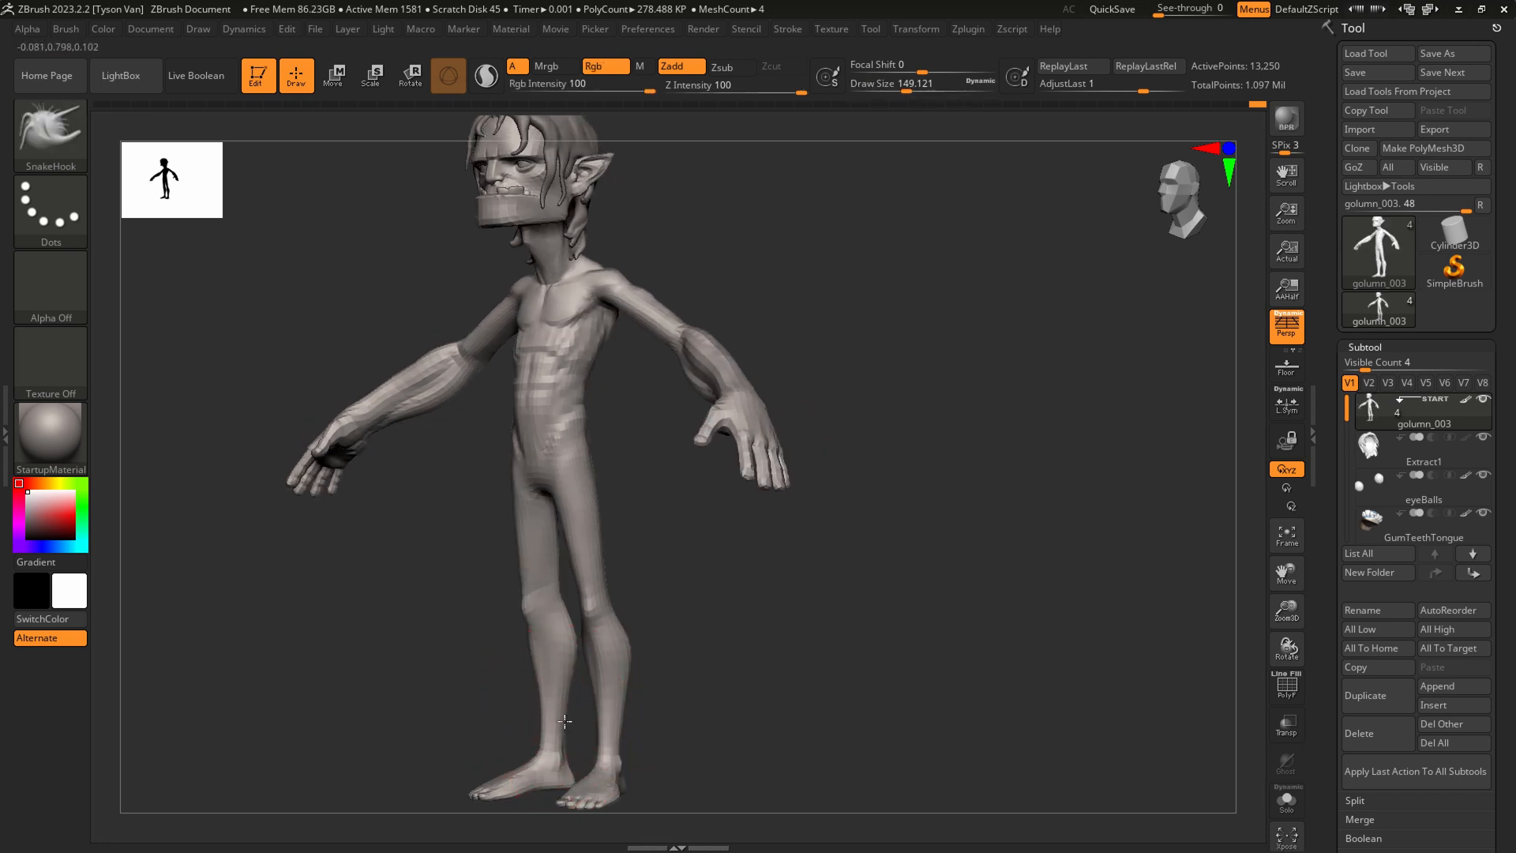
pyautogui.keyDown('shift'); pyautogui.moveTo(568, 722); pyautogui.dragTo(603, 721, button='right'); pyautogui.keyUp('shift')
pyautogui.moveTo(624, 714); pyautogui.dragTo(646, 710)
# Reshape the calf contours below the knees with SnakeHook, reducing the draw size to about 71 and 31
pyautogui.moveTo(649, 650)
pyautogui.keyDown('ctrl'); pyautogui.mouseDown(button='right')
pyautogui.moveTo(666, 714)
pyautogui.moveTo(647, 694)
pyautogui.mouseUp(button='right'); pyautogui.keyUp('ctrl')
pyautogui.press('s')
pyautogui.moveTo(675, 688); pyautogui.dragTo(658, 689)
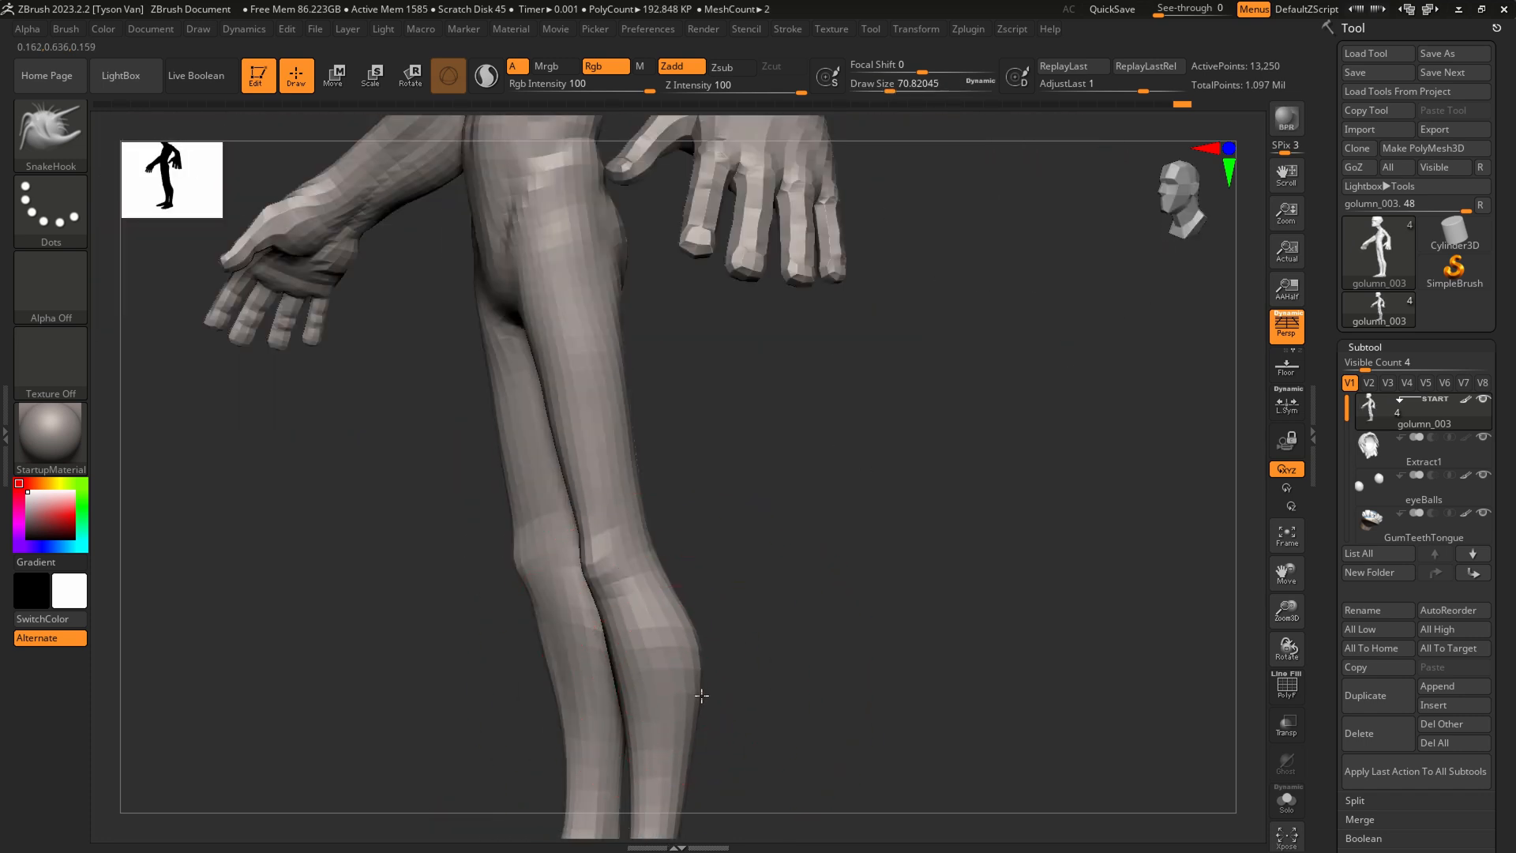
pyautogui.moveTo(689, 630); pyautogui.dragTo(559, 658, button='right')
pyautogui.press('s')
pyautogui.moveTo(721, 660); pyautogui.dragTo(708, 659)
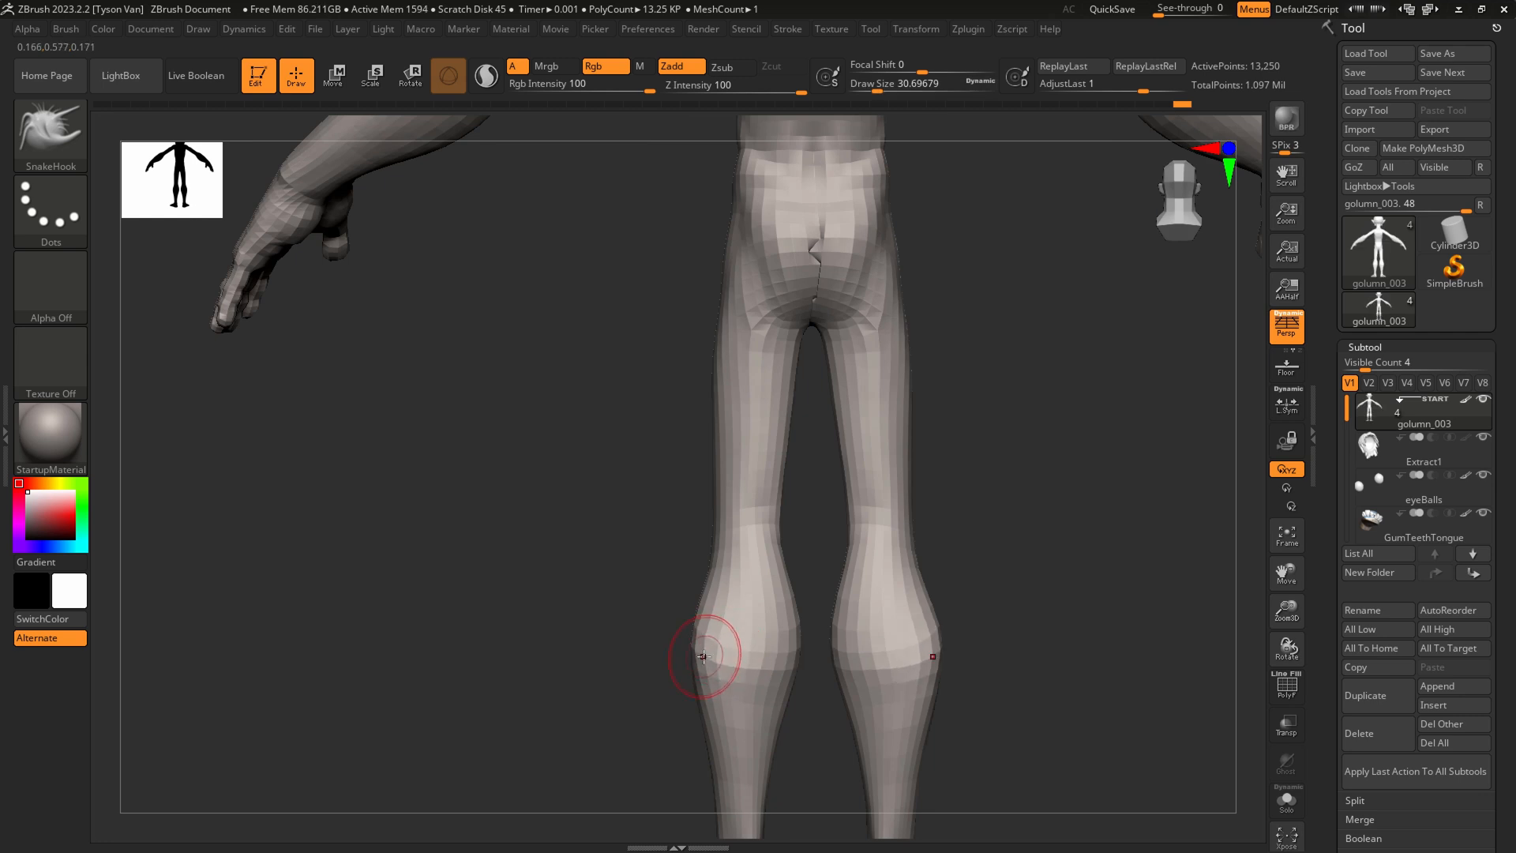
pyautogui.press('s')
pyautogui.moveTo(782, 671); pyautogui.dragTo(772, 683)
# Clean up the jagged crease between the buttocks at a draw size of about 18.5 and raise the body two subdivision levels
pyautogui.moveTo(713, 670)
pyautogui.mouseDown(button='right')
pyautogui.moveTo(727, 525)
pyautogui.moveTo(798, 380)
pyautogui.moveTo(783, 288)
pyautogui.moveTo(780, 444)
pyautogui.mouseUp(button='right')
pyautogui.press('s')
pyautogui.moveTo(780, 444)
pyautogui.mouseDown()
pyautogui.moveTo(790, 419)
pyautogui.moveTo(771, 581)
pyautogui.moveTo(785, 406)
pyautogui.moveTo(842, 565)
pyautogui.mouseUp()
pyautogui.keyDown('ctrl'); pyautogui.moveTo(842, 555); pyautogui.dragTo(807, 538, button='right'); pyautogui.keyUp('ctrl')
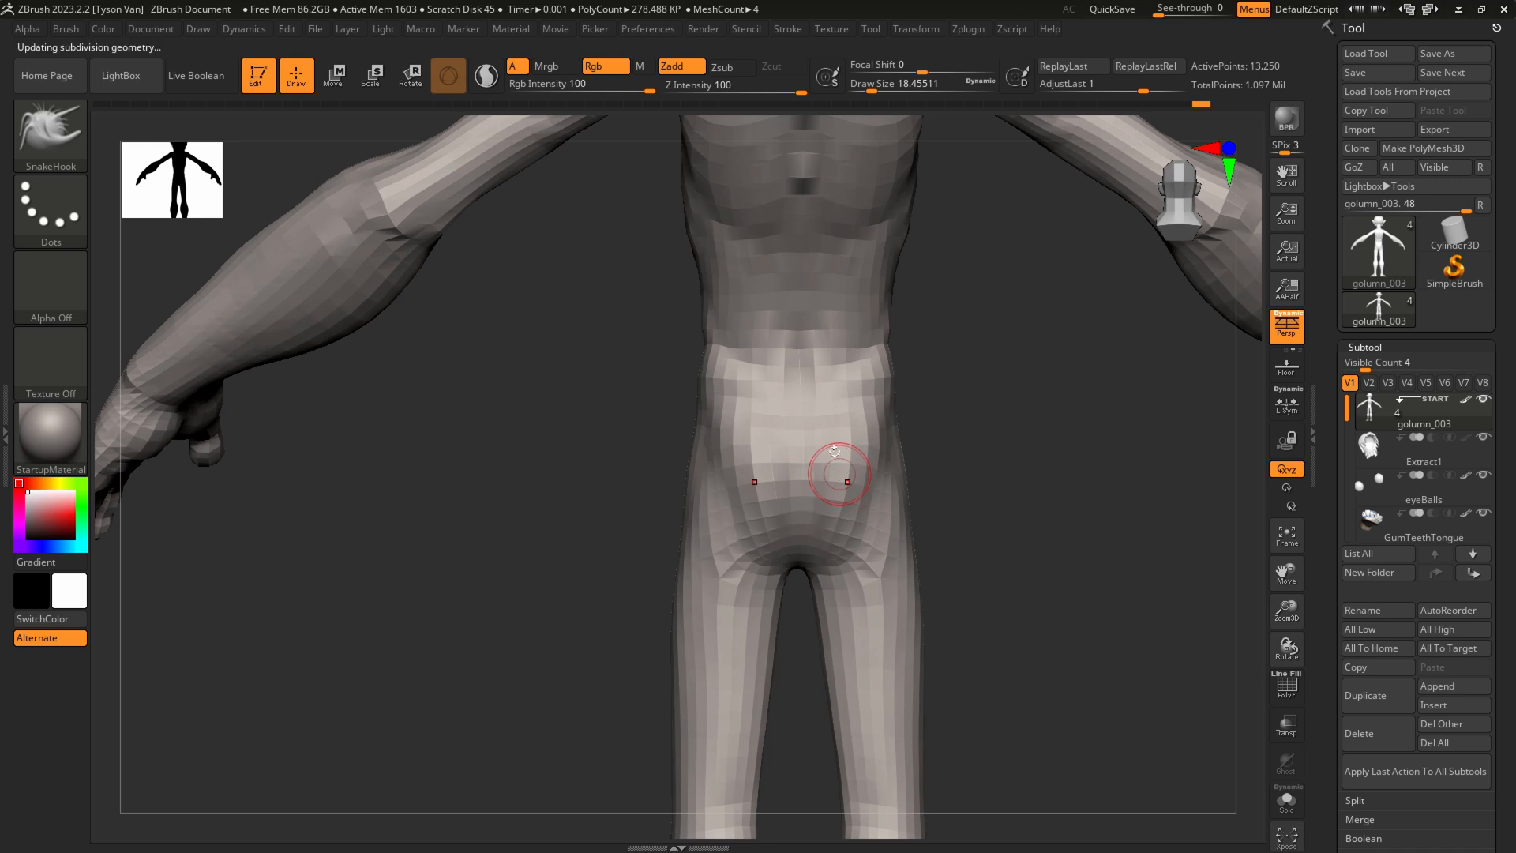
pyautogui.press('d')
pyautogui.press('d')
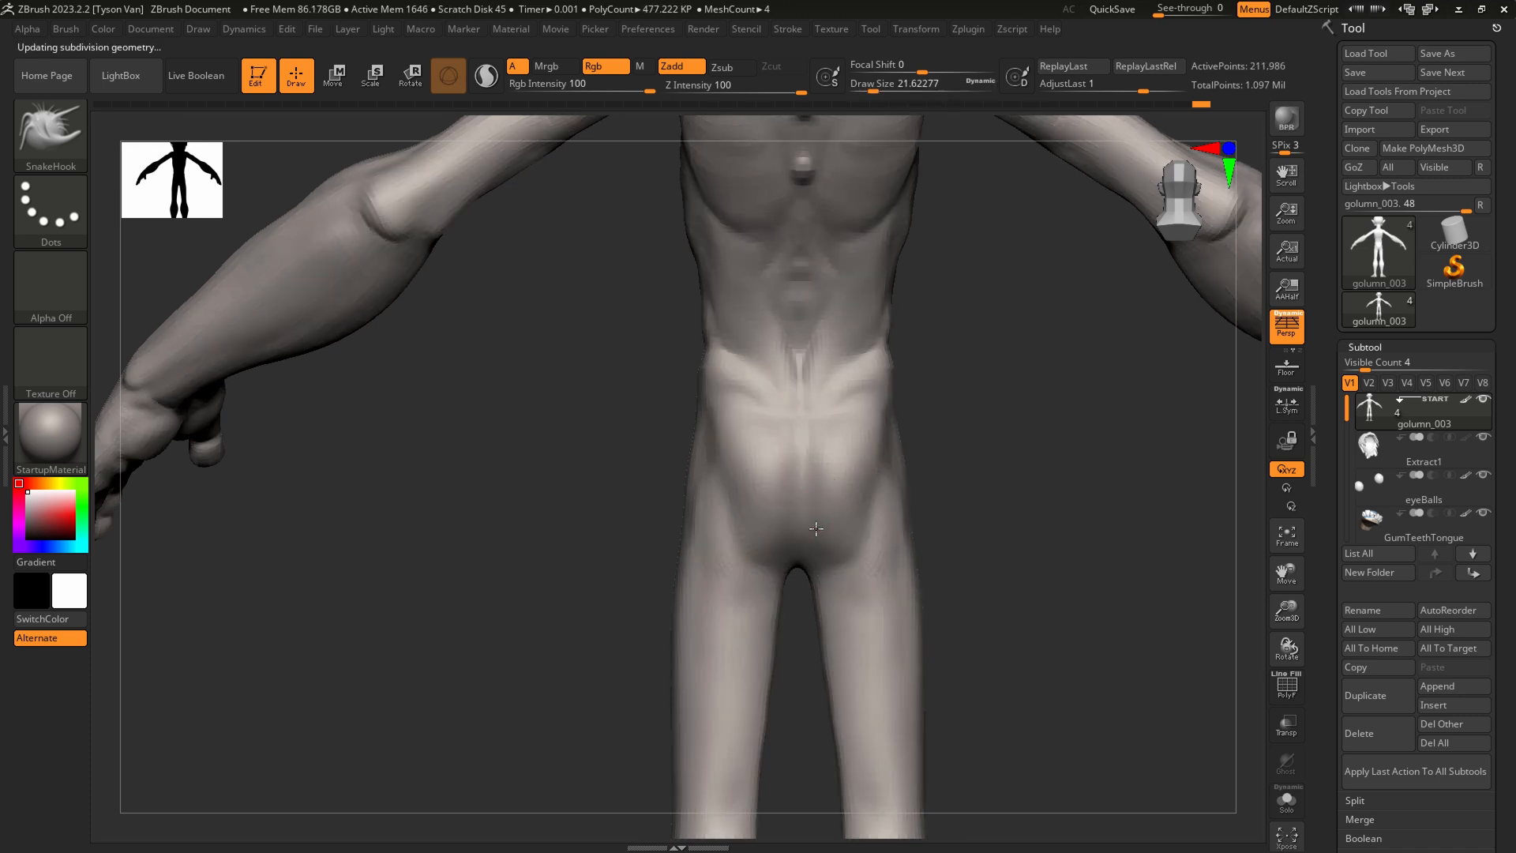
# Realign the body's symmetry with the Smart ReSym deformation
pyautogui.click(1382, 348)
pyautogui.moveTo(1419, 235); pyautogui.dragTo(1391, 325)
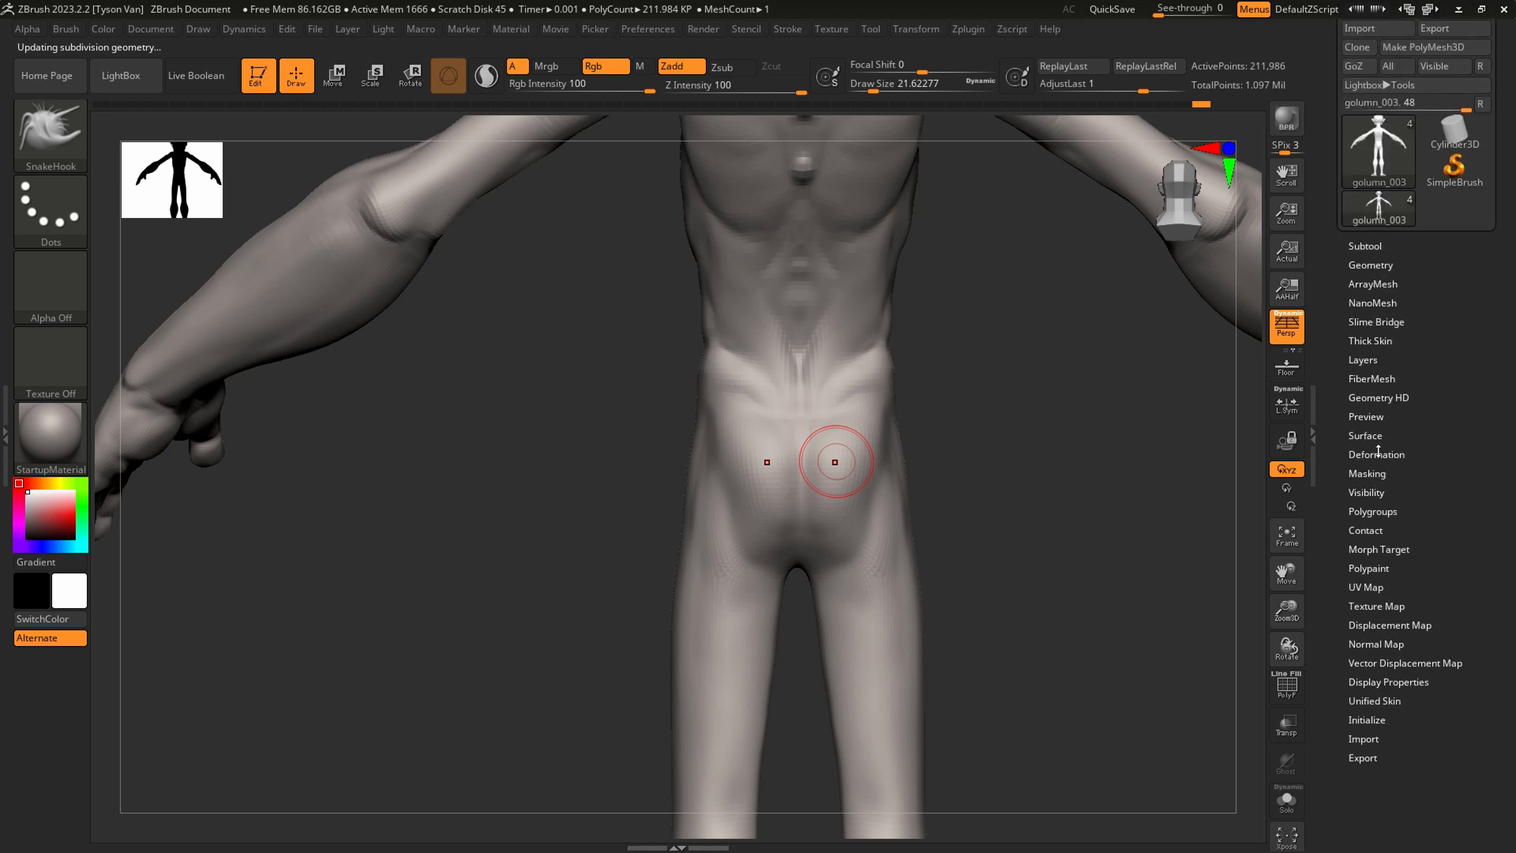
pyautogui.click(1375, 454)
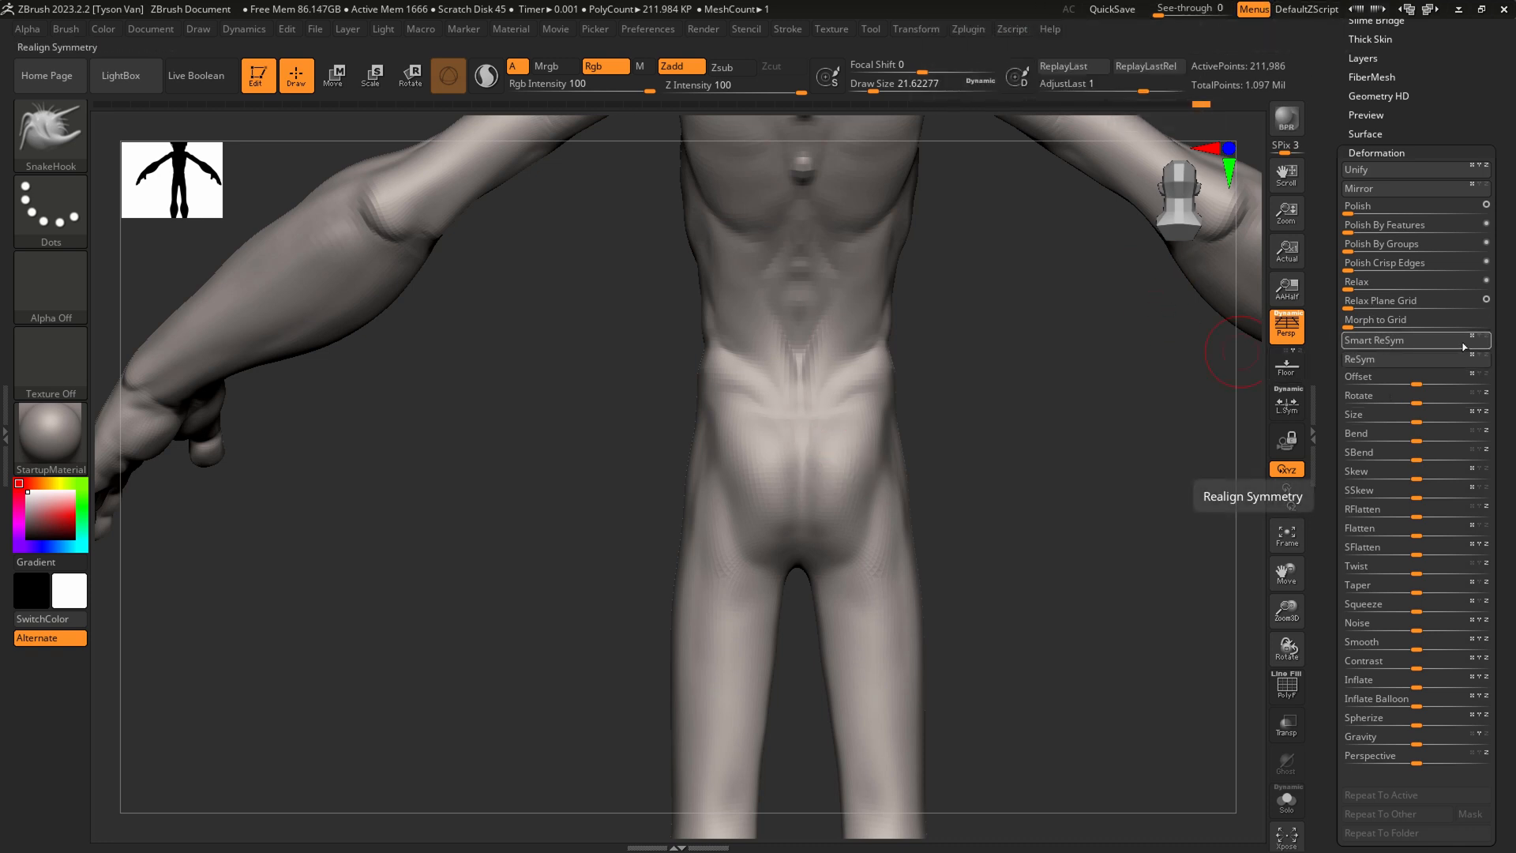
pyautogui.click(1392, 339)
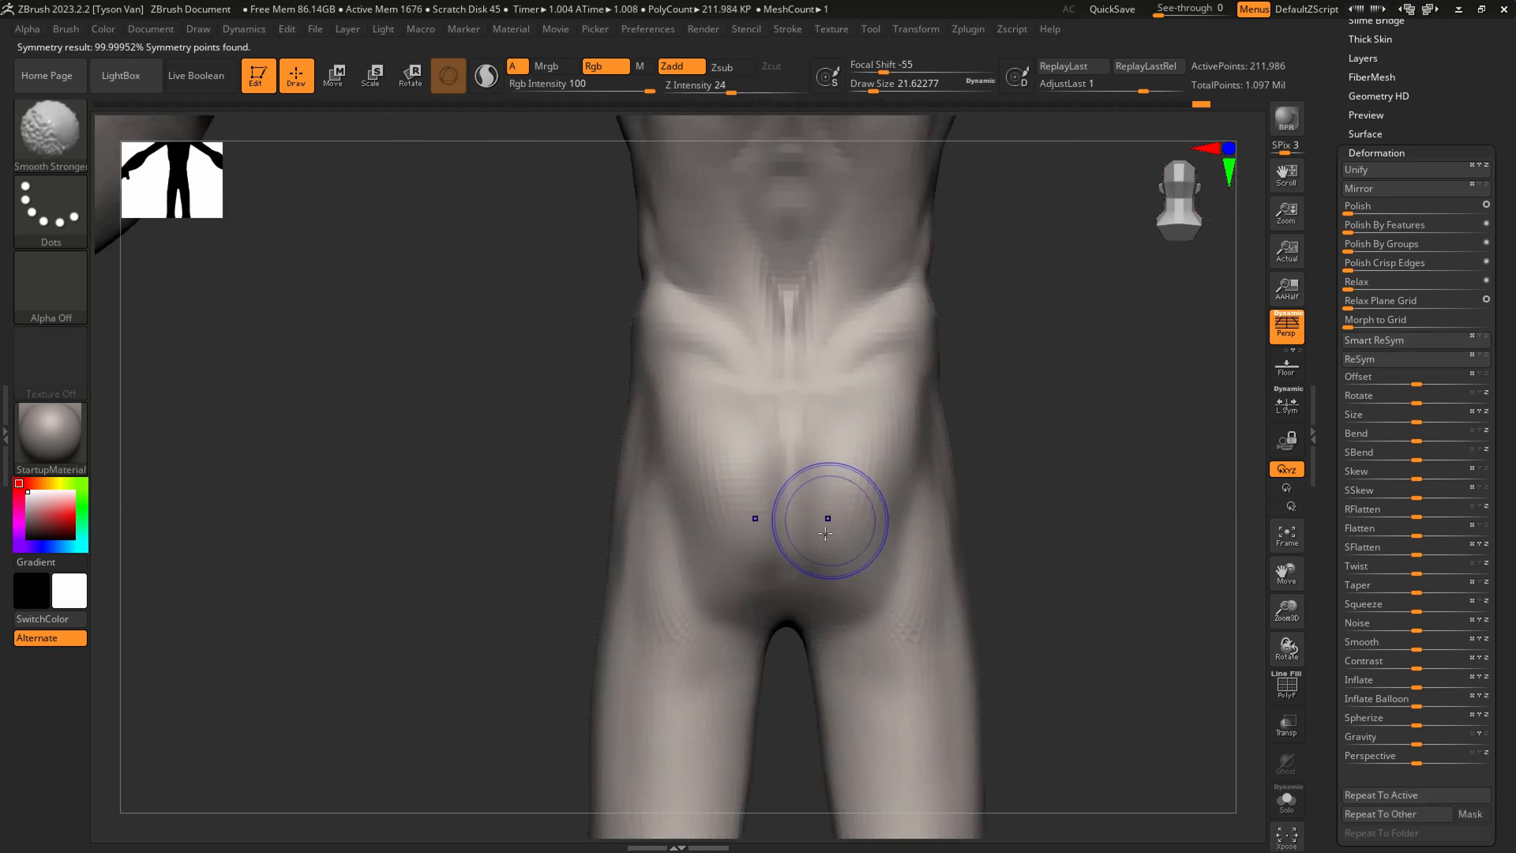
# Smooth the lower back and the back of the hand, checking the mesh and polygroups with PolyFrame
pyautogui.hotkey('shift', 'f')
pyautogui.keyDown('ctrl'); pyautogui.moveTo(805, 540); pyautogui.dragTo(811, 629, button='right'); pyautogui.keyUp('ctrl')
pyautogui.keyDown('shift'); pyautogui.moveTo(808, 416); pyautogui.dragTo(813, 298); pyautogui.keyUp('shift')
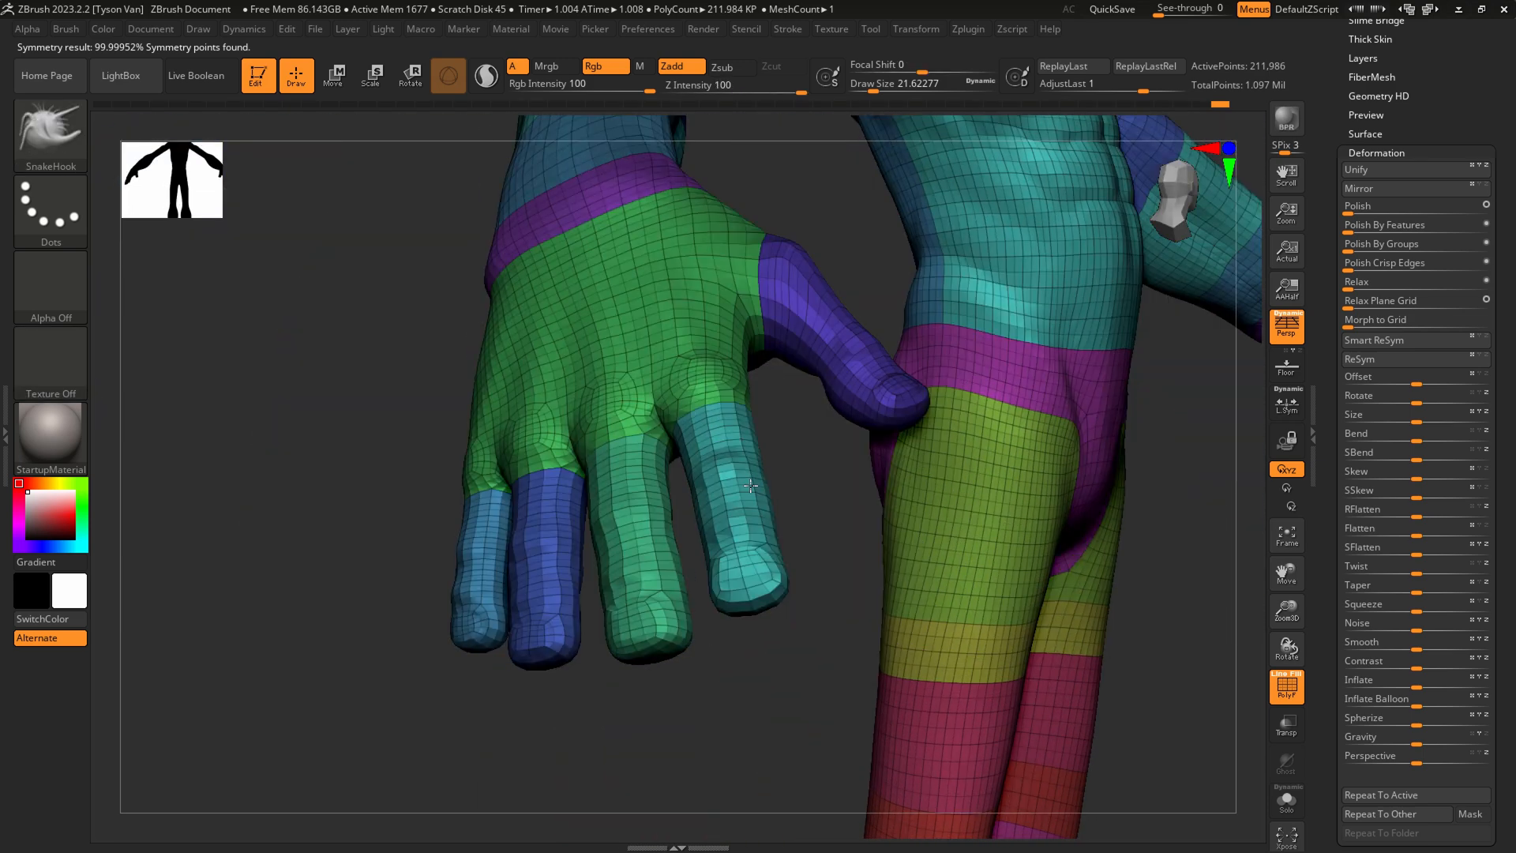
pyautogui.moveTo(750, 486)
pyautogui.keyDown('shift'); pyautogui.mouseDown(button='right')
pyautogui.moveTo(867, 463)
pyautogui.moveTo(671, 476)
pyautogui.mouseUp(button='right'); pyautogui.keyUp('shift')
pyautogui.keyDown('shift'); pyautogui.moveTo(700, 451); pyautogui.dragTo(712, 324); pyautogui.keyUp('shift')
pyautogui.moveTo(698, 537)
pyautogui.keyDown('alt'); pyautogui.mouseDown(button='right')
pyautogui.moveTo(667, 529)
pyautogui.moveTo(795, 528)
pyautogui.moveTo(725, 512)
pyautogui.mouseUp(button='right'); pyautogui.keyUp('alt')
pyautogui.hotkey('shift', 'f')
# Carve and soften the vertical midline of the lower abdomen with DamStandard at a draw size of about 14.2
pyautogui.moveTo(857, 592)
pyautogui.mouseDown(button='right')
pyautogui.moveTo(836, 322)
pyautogui.moveTo(830, 429)
pyautogui.moveTo(859, 498)
pyautogui.moveTo(920, 511)
pyautogui.mouseUp(button='right')
pyautogui.keyDown('shift'); pyautogui.moveTo(921, 512); pyautogui.dragTo(945, 518, button='right'); pyautogui.keyUp('shift')
pyautogui.keyDown('ctrl'); pyautogui.moveTo(813, 447); pyautogui.dragTo(819, 510, button='right'); pyautogui.keyUp('ctrl')
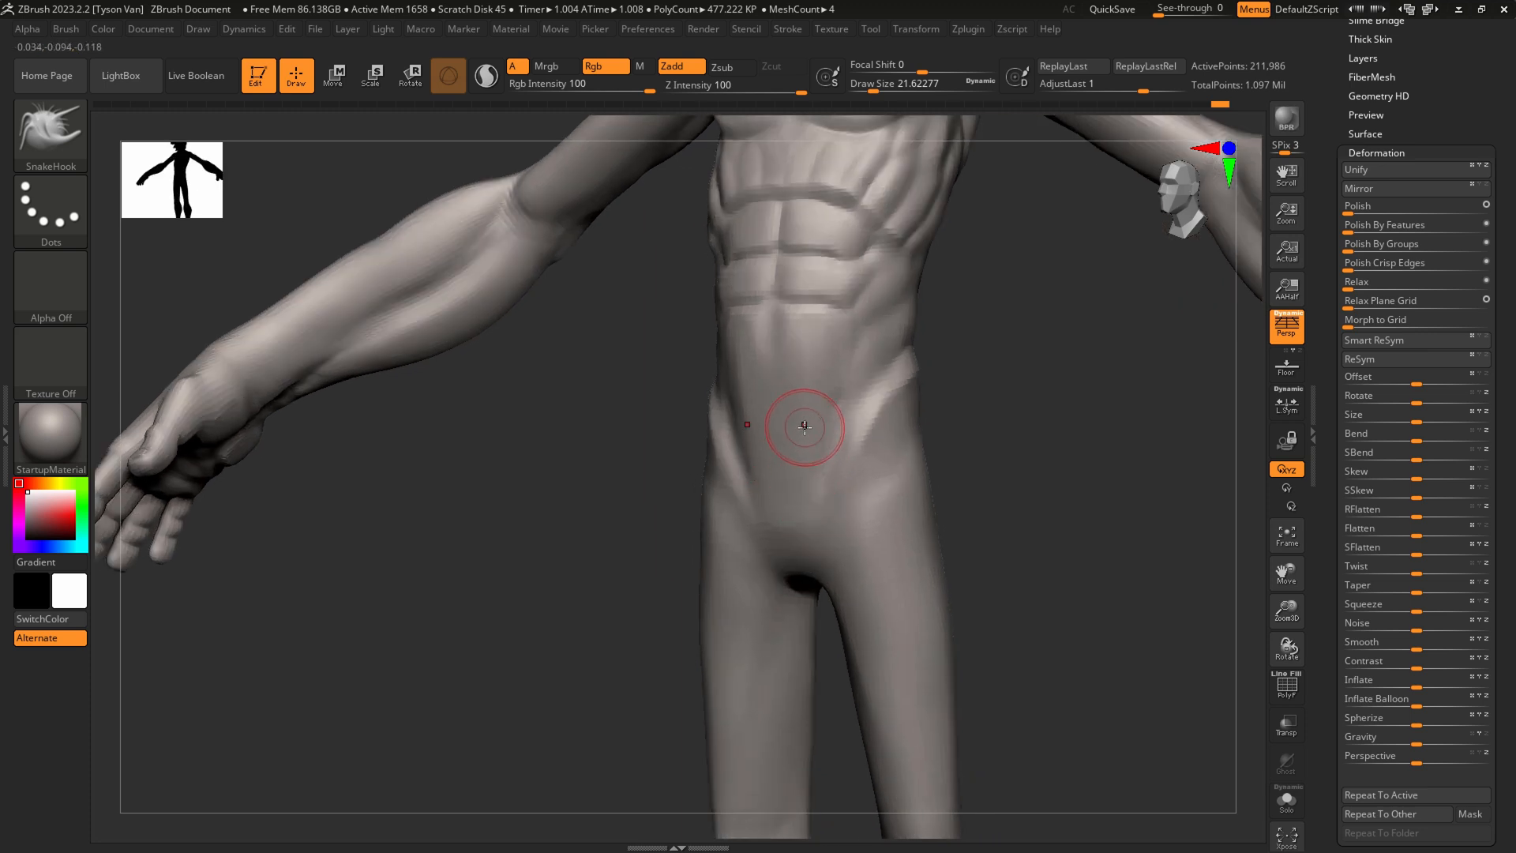
pyautogui.press('b')
pyautogui.press('d')
pyautogui.press('s')
pyautogui.press('s')
pyautogui.moveTo(776, 336)
pyautogui.mouseDown()
pyautogui.moveTo(773, 322)
pyautogui.moveTo(778, 469)
pyautogui.mouseUp()
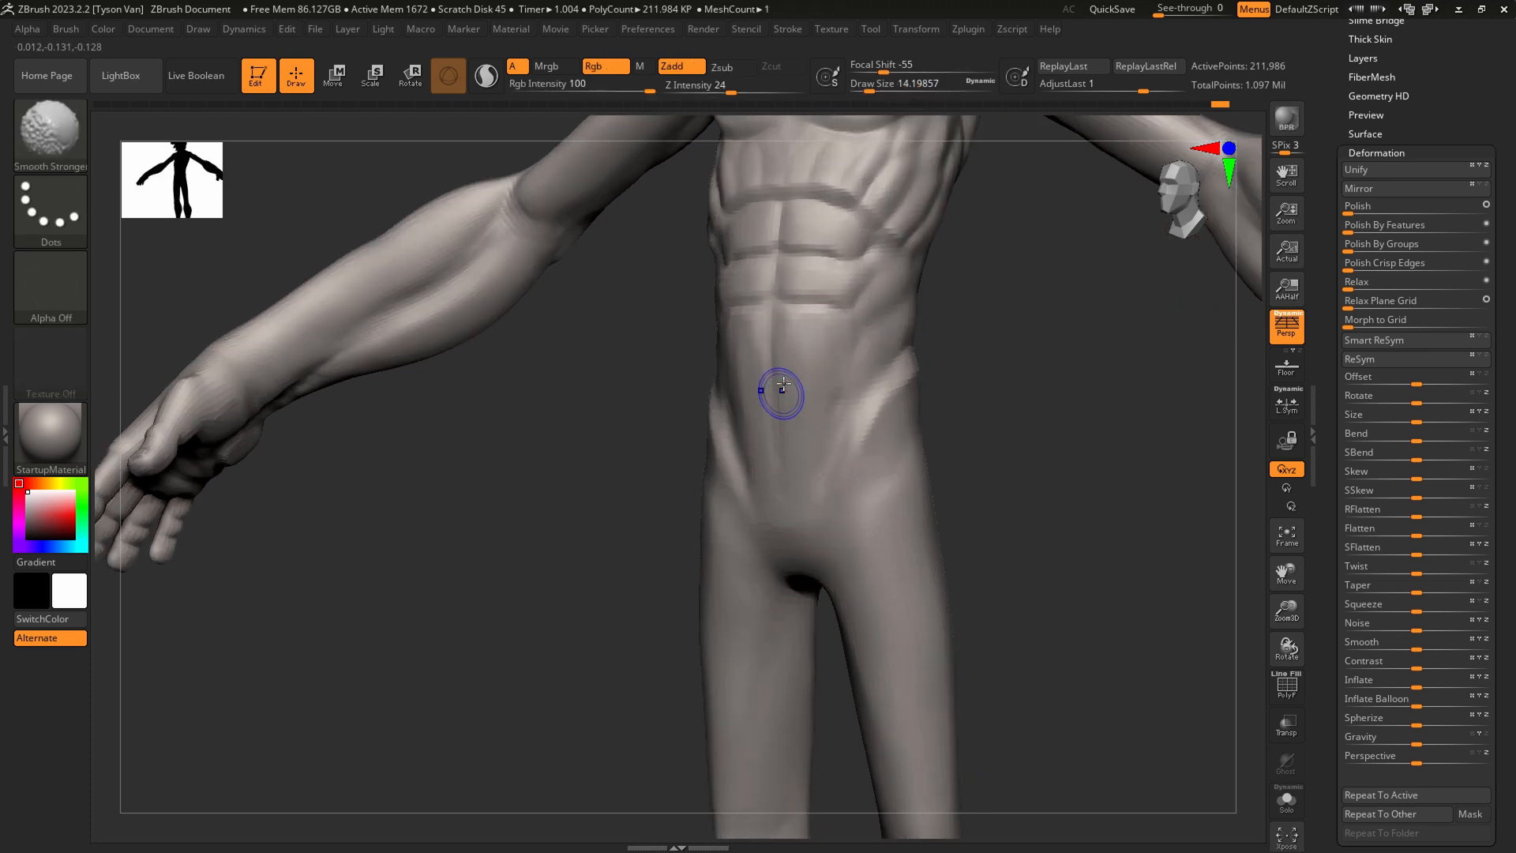
pyautogui.keyDown('alt'); pyautogui.moveTo(813, 378); pyautogui.dragTo(797, 472, button='right'); pyautogui.keyUp('alt')
pyautogui.keyDown('ctrl'); pyautogui.moveTo(807, 335); pyautogui.dragTo(819, 414, button='right'); pyautogui.keyUp('ctrl')
# Raise the body one subdivision level and build up small nipples on the chest with ClayBuildup at a draw size of about 3.67
pyautogui.press('d')
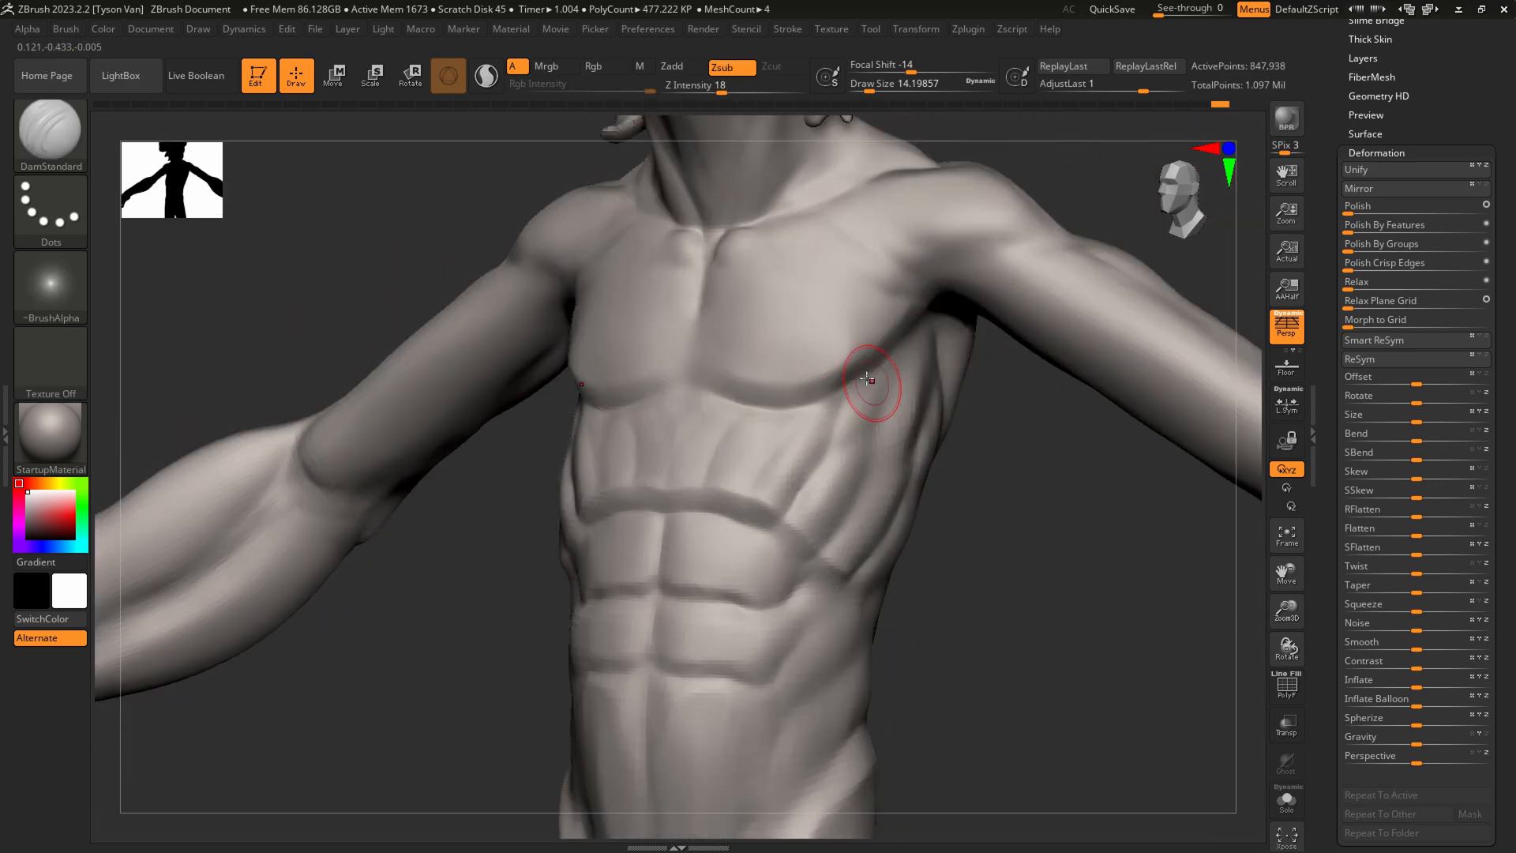
pyautogui.click(50, 134)
pyautogui.click(178, 145)
pyautogui.click(57, 132)
pyautogui.click(244, 146)
pyautogui.press('s')
pyautogui.moveTo(820, 365); pyautogui.dragTo(812, 366)
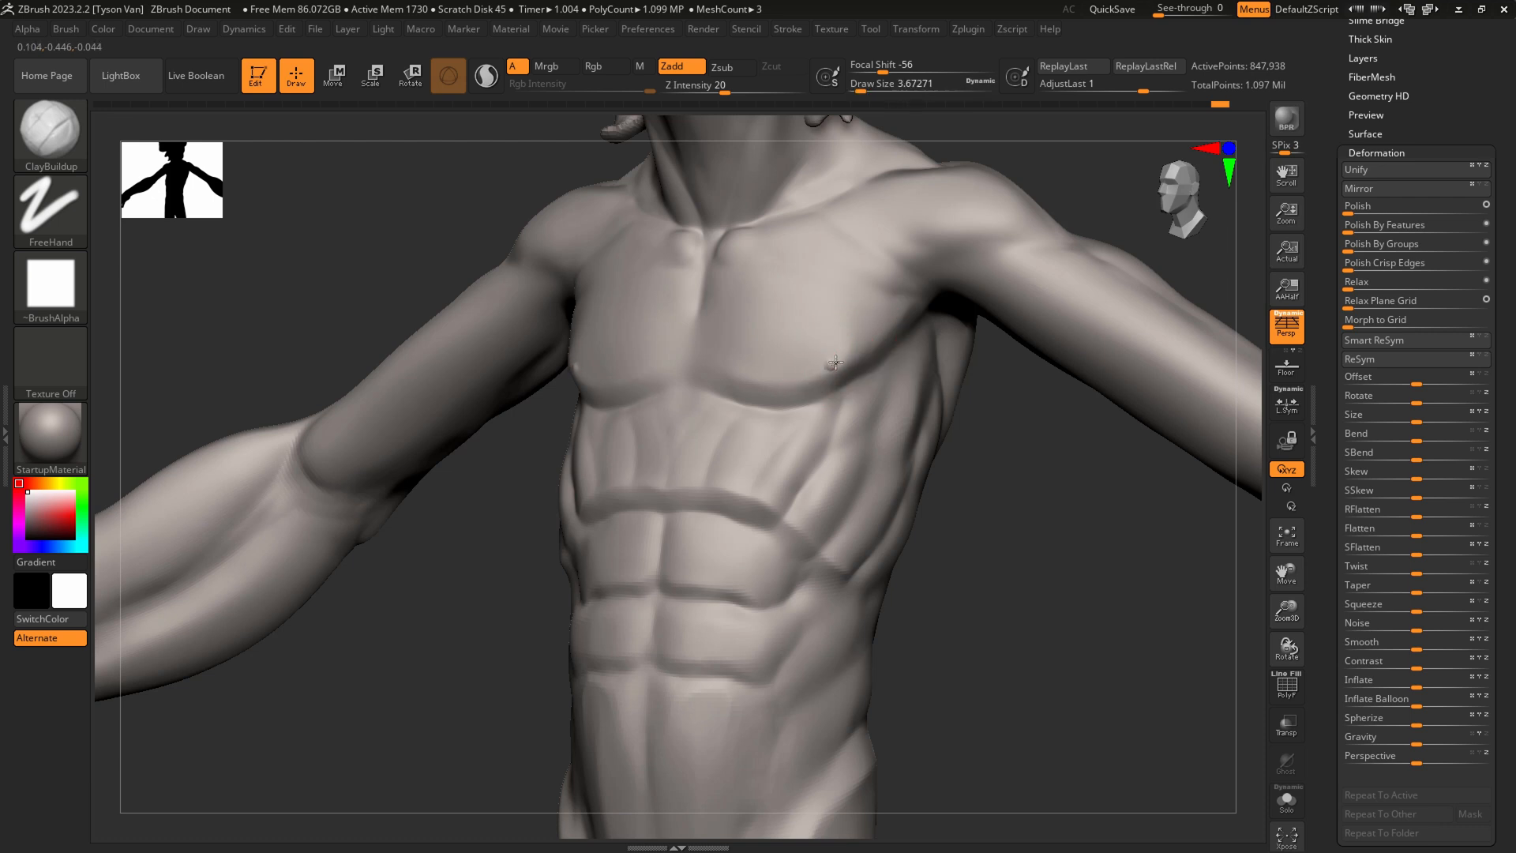
pyautogui.press('shift')
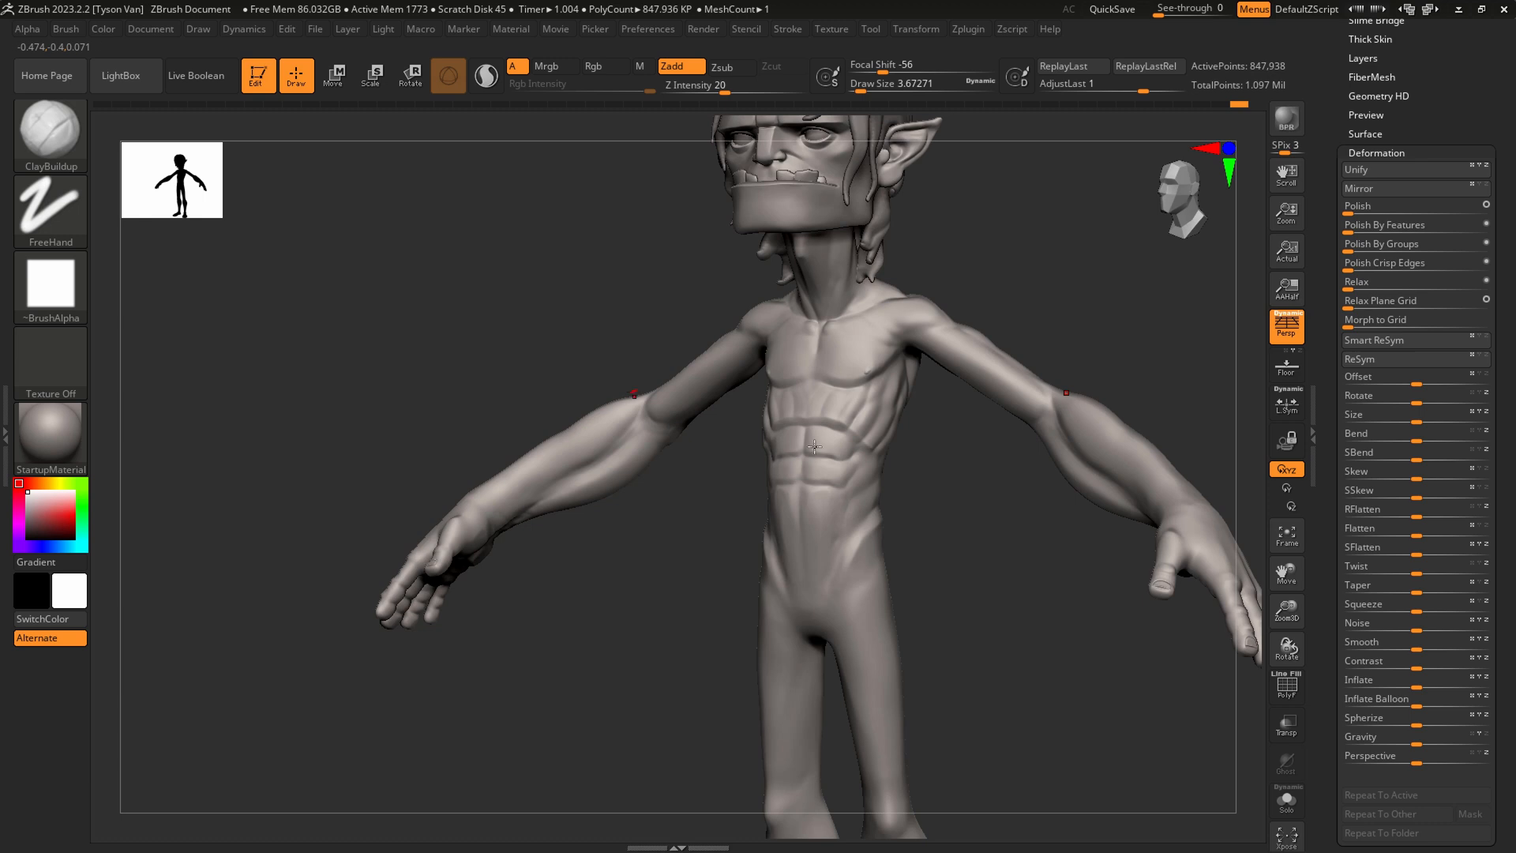
# Sculpt and smooth a navel at the center of the lowest abdominal crease with ClayBuildup, using draw sizes of about 3.67 and 1.3
pyautogui.moveTo(855, 505)
pyautogui.mouseDown(button='right')
pyautogui.moveTo(818, 447)
pyautogui.moveTo(705, 493)
pyautogui.mouseUp(button='right')
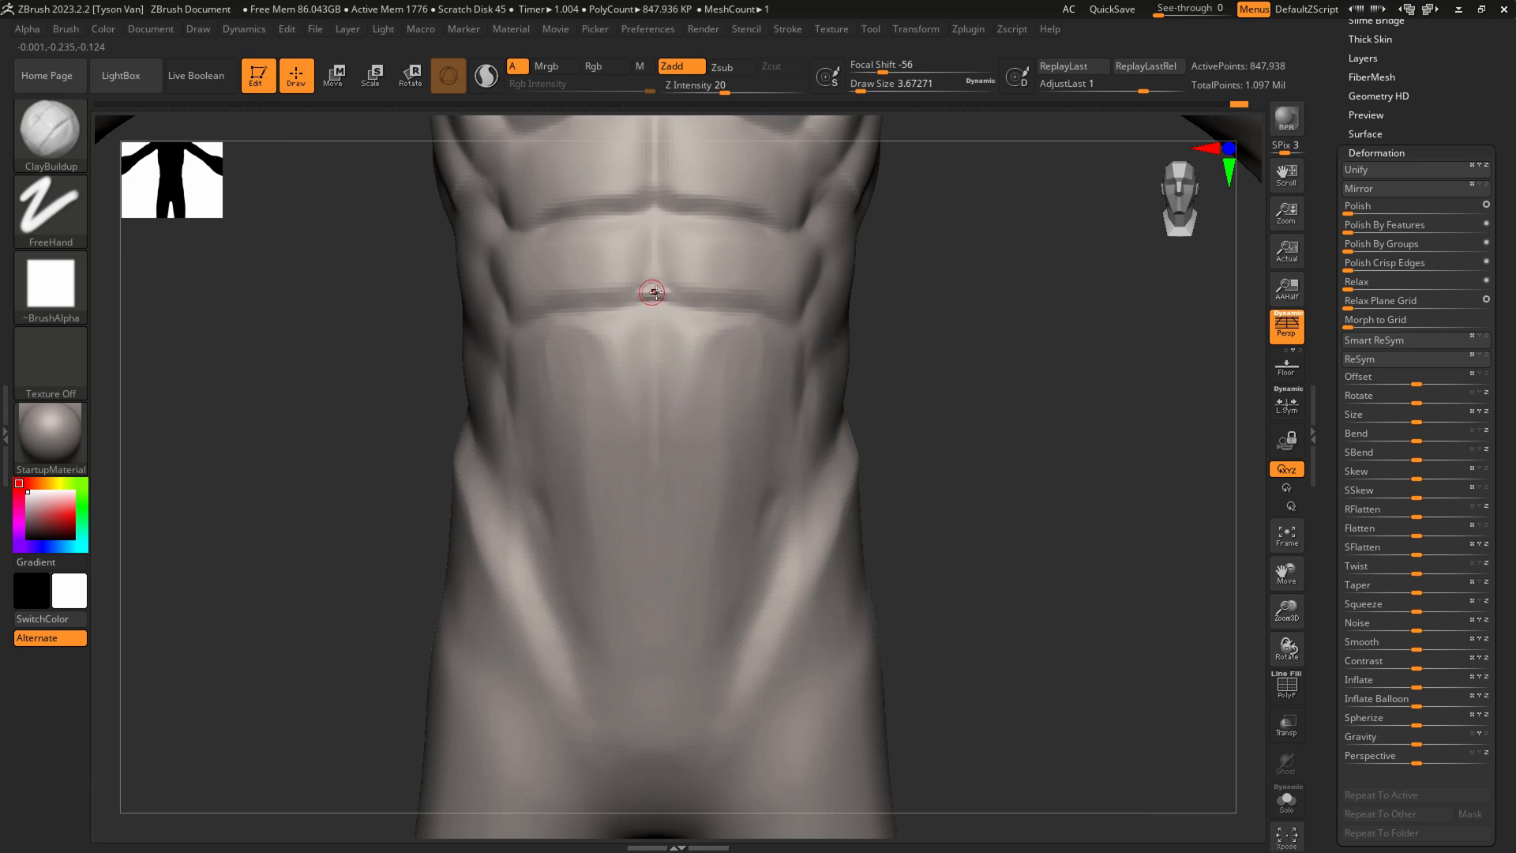
pyautogui.keyDown('ctrl'); pyautogui.moveTo(652, 292); pyautogui.dragTo(678, 330, button='right'); pyautogui.keyUp('ctrl')
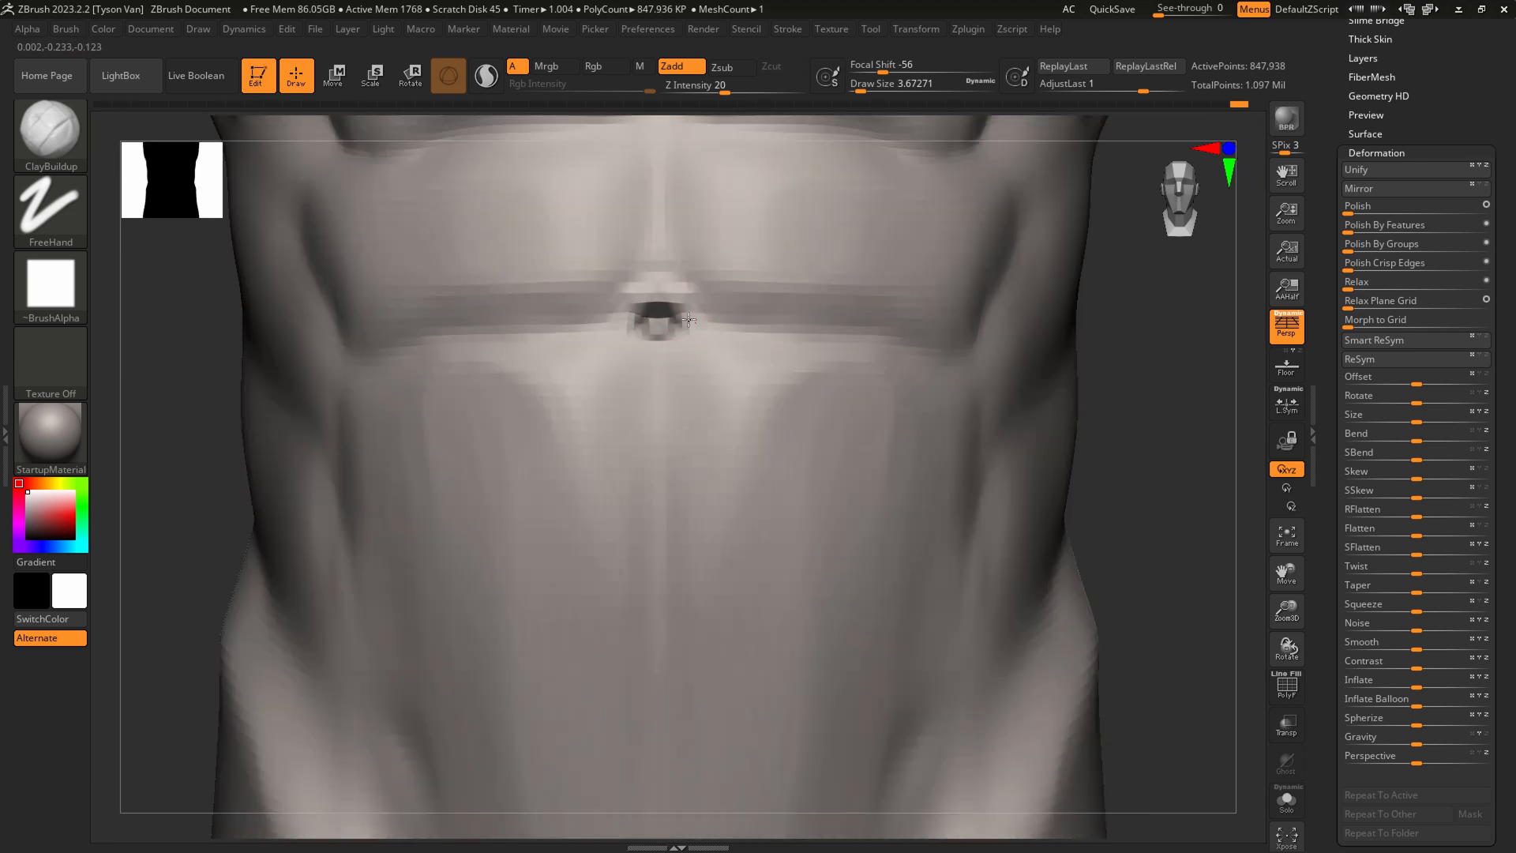
pyautogui.press('shift')
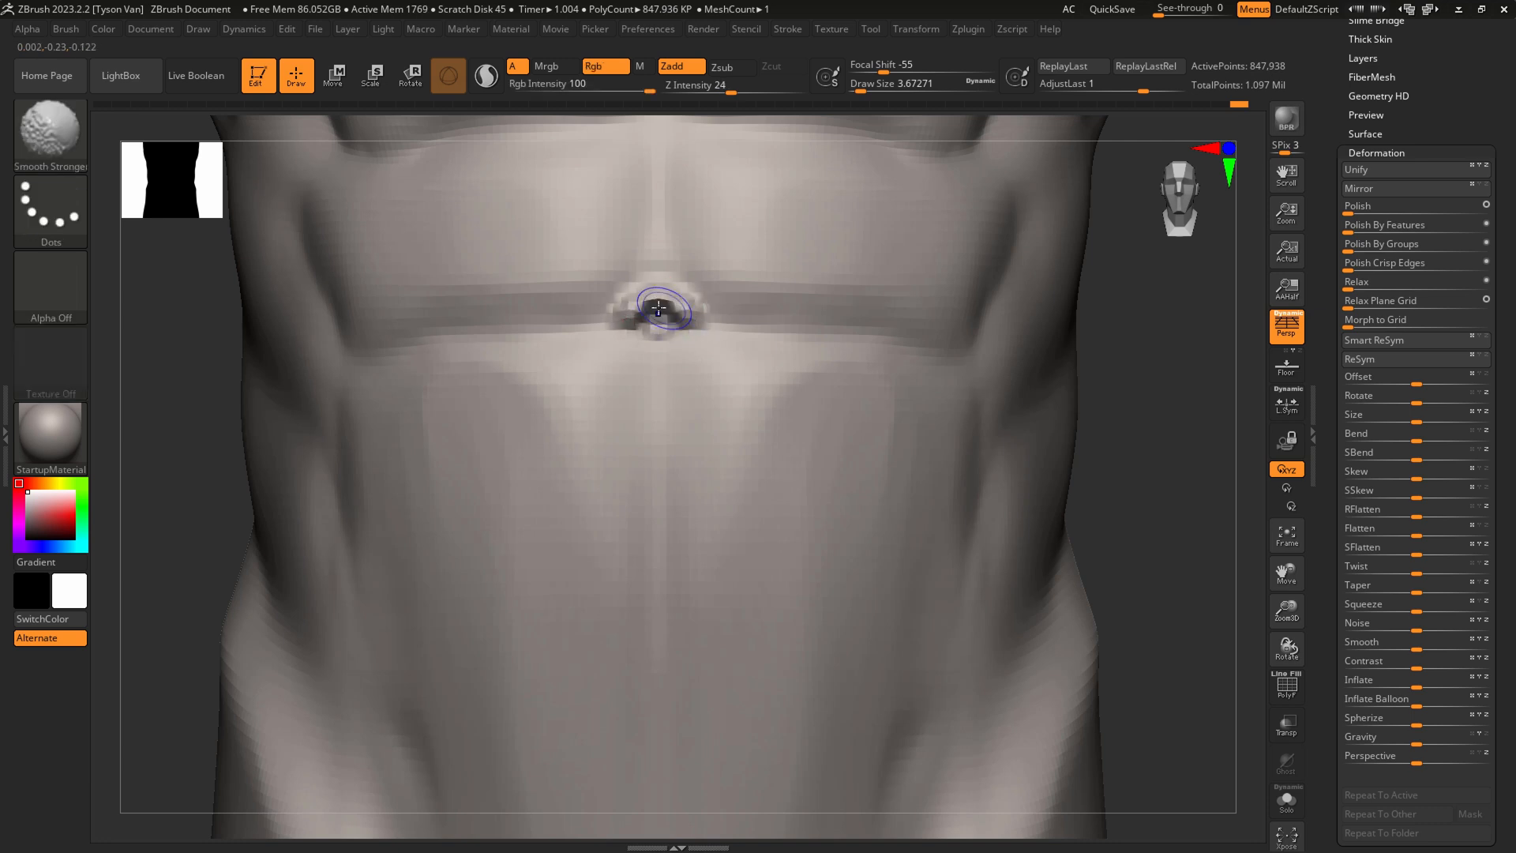
pyautogui.keyDown('ctrl'); pyautogui.moveTo(697, 333); pyautogui.dragTo(738, 349, button='right'); pyautogui.keyUp('ctrl')
pyautogui.press('shift')
pyautogui.moveTo(717, 308)
pyautogui.keyDown('shift'); pyautogui.mouseDown()
pyautogui.moveTo(751, 317)
pyautogui.moveTo(705, 352)
pyautogui.mouseUp(); pyautogui.keyUp('shift')
pyautogui.press('s')
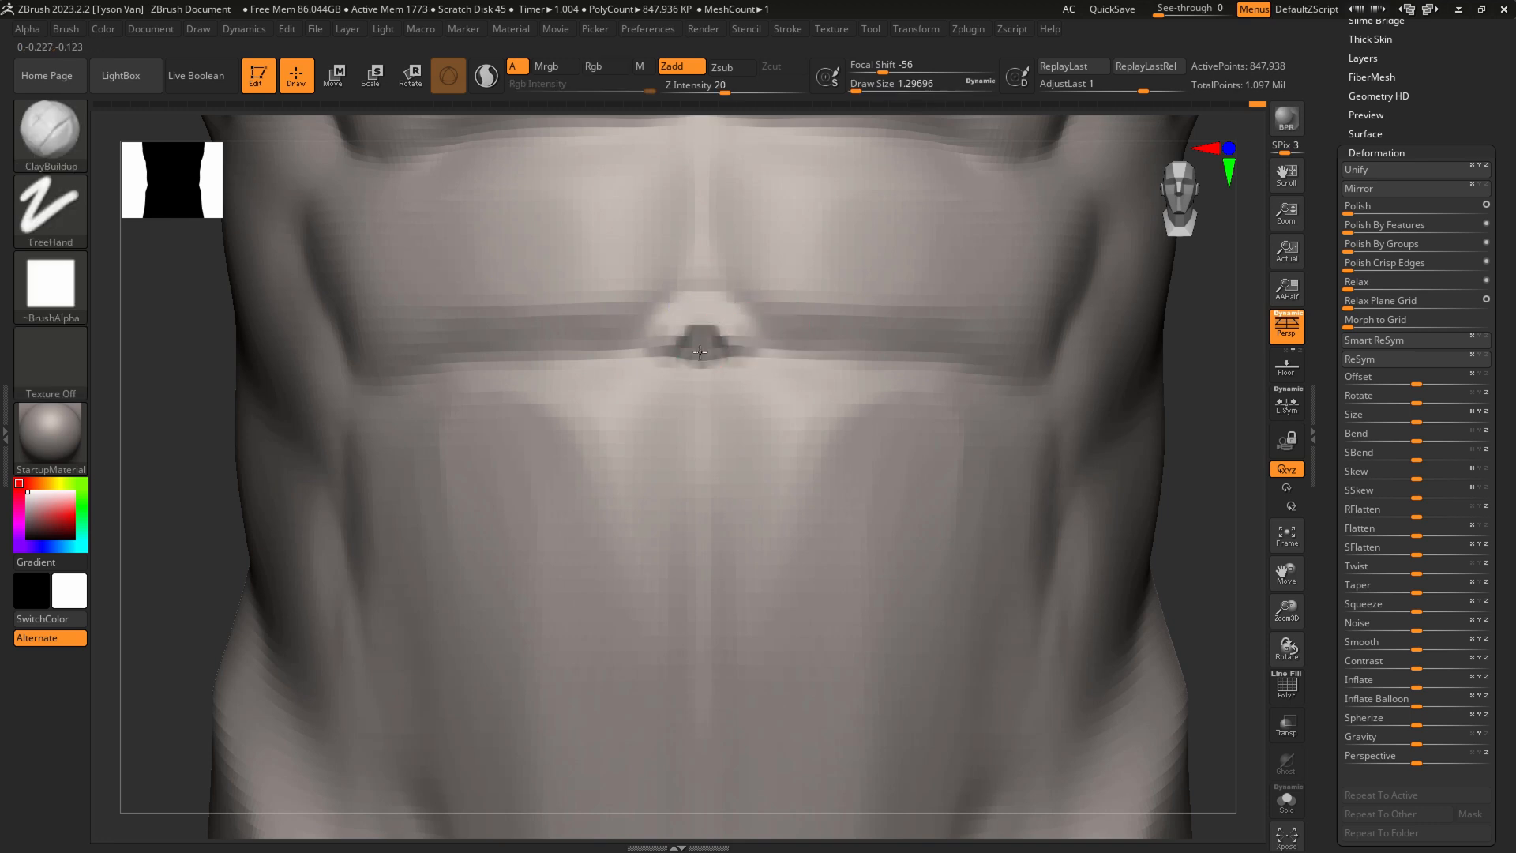
pyautogui.moveTo(735, 443)
pyautogui.keyDown('ctrl'); pyautogui.mouseDown(button='right')
pyautogui.moveTo(723, 422)
pyautogui.moveTo(778, 505)
pyautogui.moveTo(762, 399)
pyautogui.moveTo(829, 427)
pyautogui.moveTo(869, 508)
pyautogui.moveTo(828, 471)
pyautogui.mouseUp(button='right'); pyautogui.keyUp('ctrl')
pyautogui.press('shift')
pyautogui.keyDown('alt'); pyautogui.moveTo(827, 471); pyautogui.dragTo(749, 448, button='right'); pyautogui.keyUp('alt')
pyautogui.moveTo(749, 448)
pyautogui.keyDown('shift'); pyautogui.mouseDown(button='right')
pyautogui.moveTo(765, 457)
pyautogui.moveTo(640, 416)
pyautogui.mouseUp(button='right'); pyautogui.keyUp('shift')
# Mask a V-shaped waistline and the front of the pelvis with MaskPen, using draw sizes of about 4.3 and 9.4
pyautogui.press('ctrl')
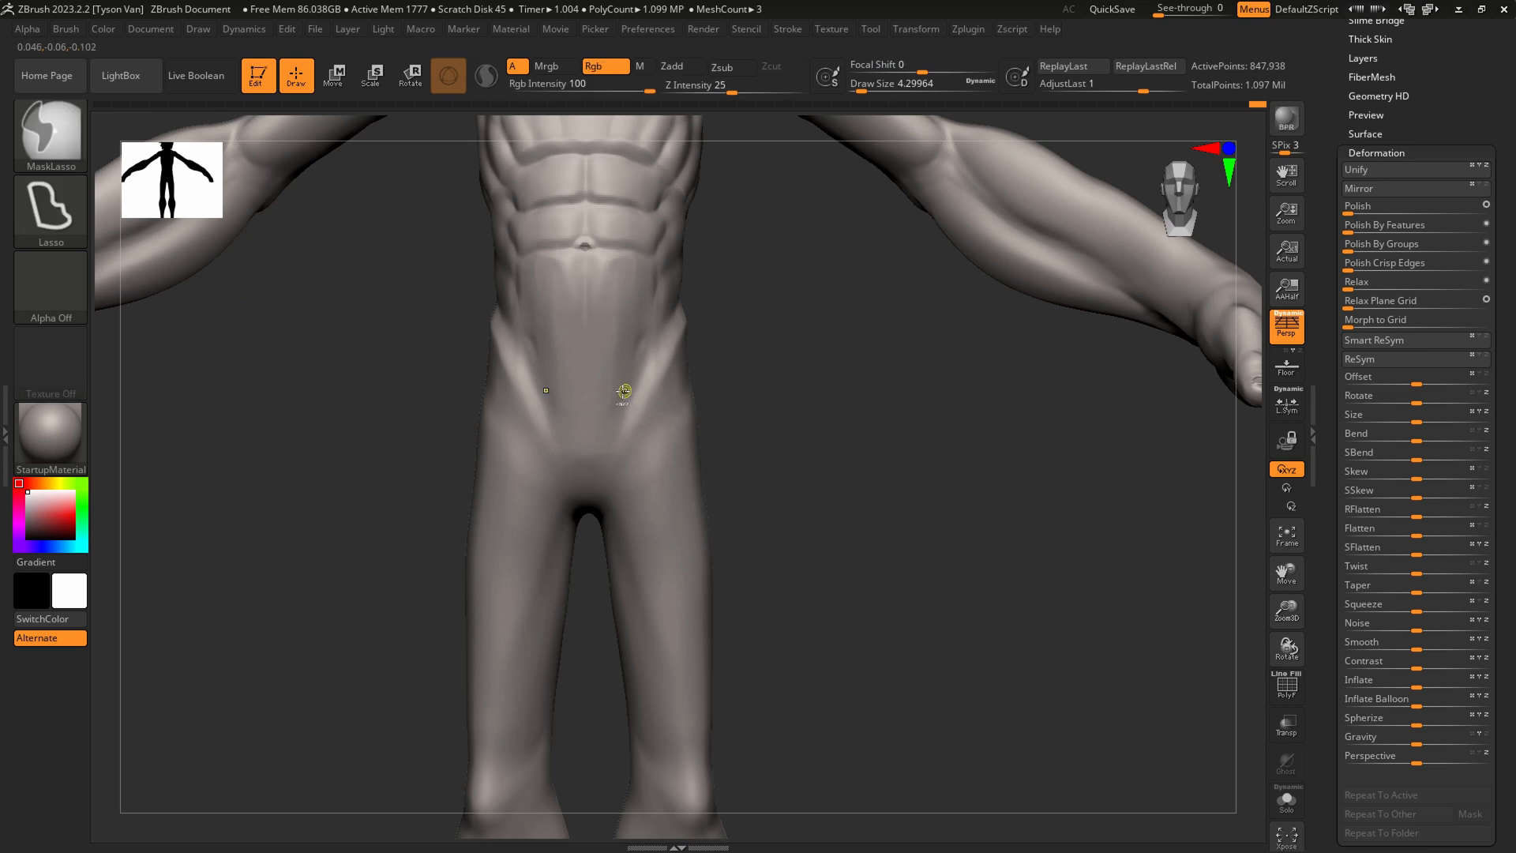
pyautogui.click(52, 129)
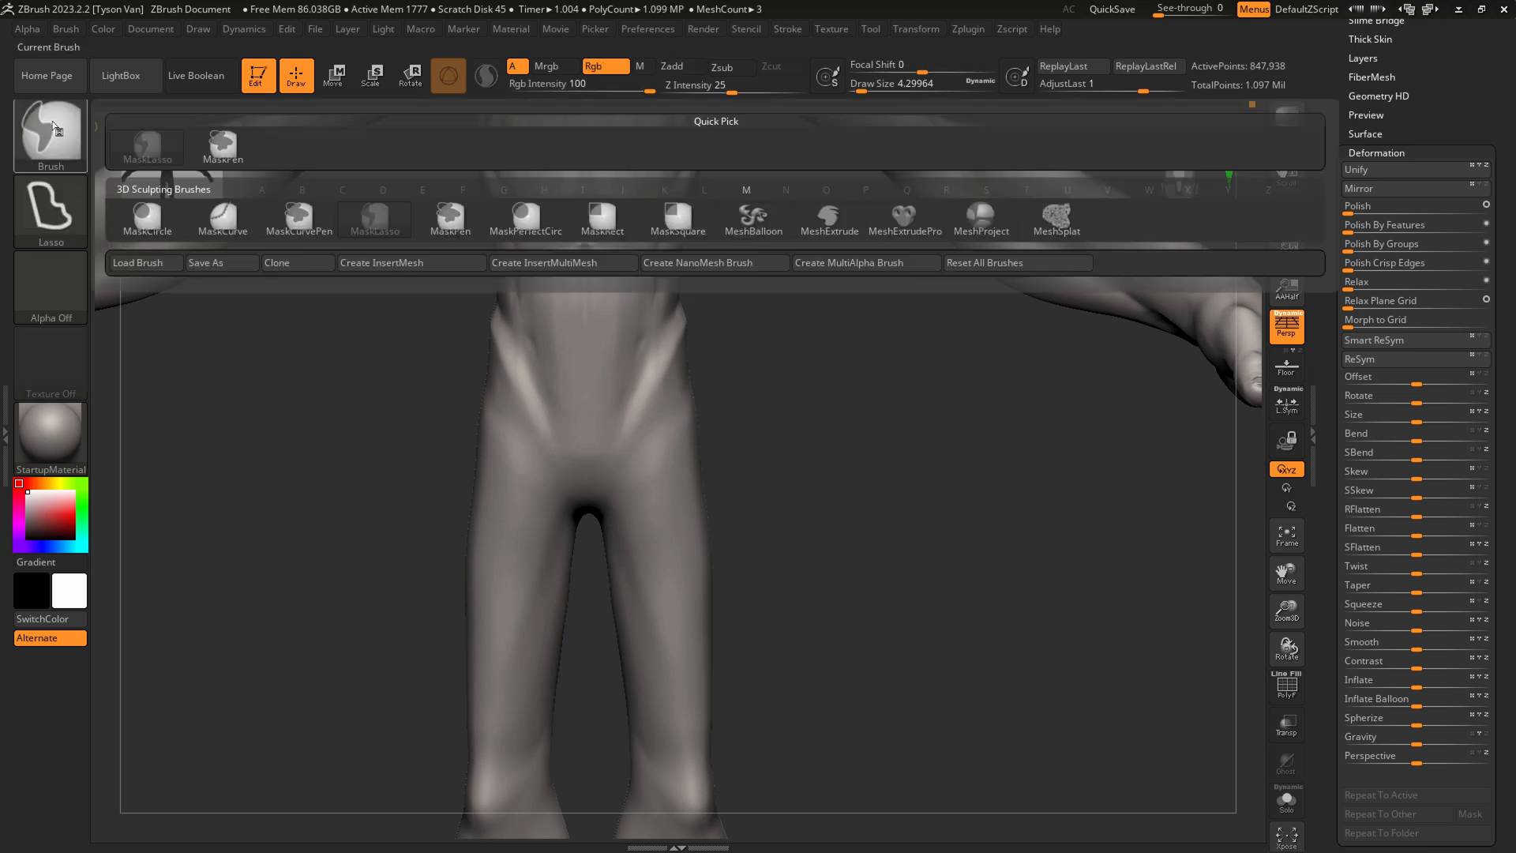
pyautogui.click(225, 147)
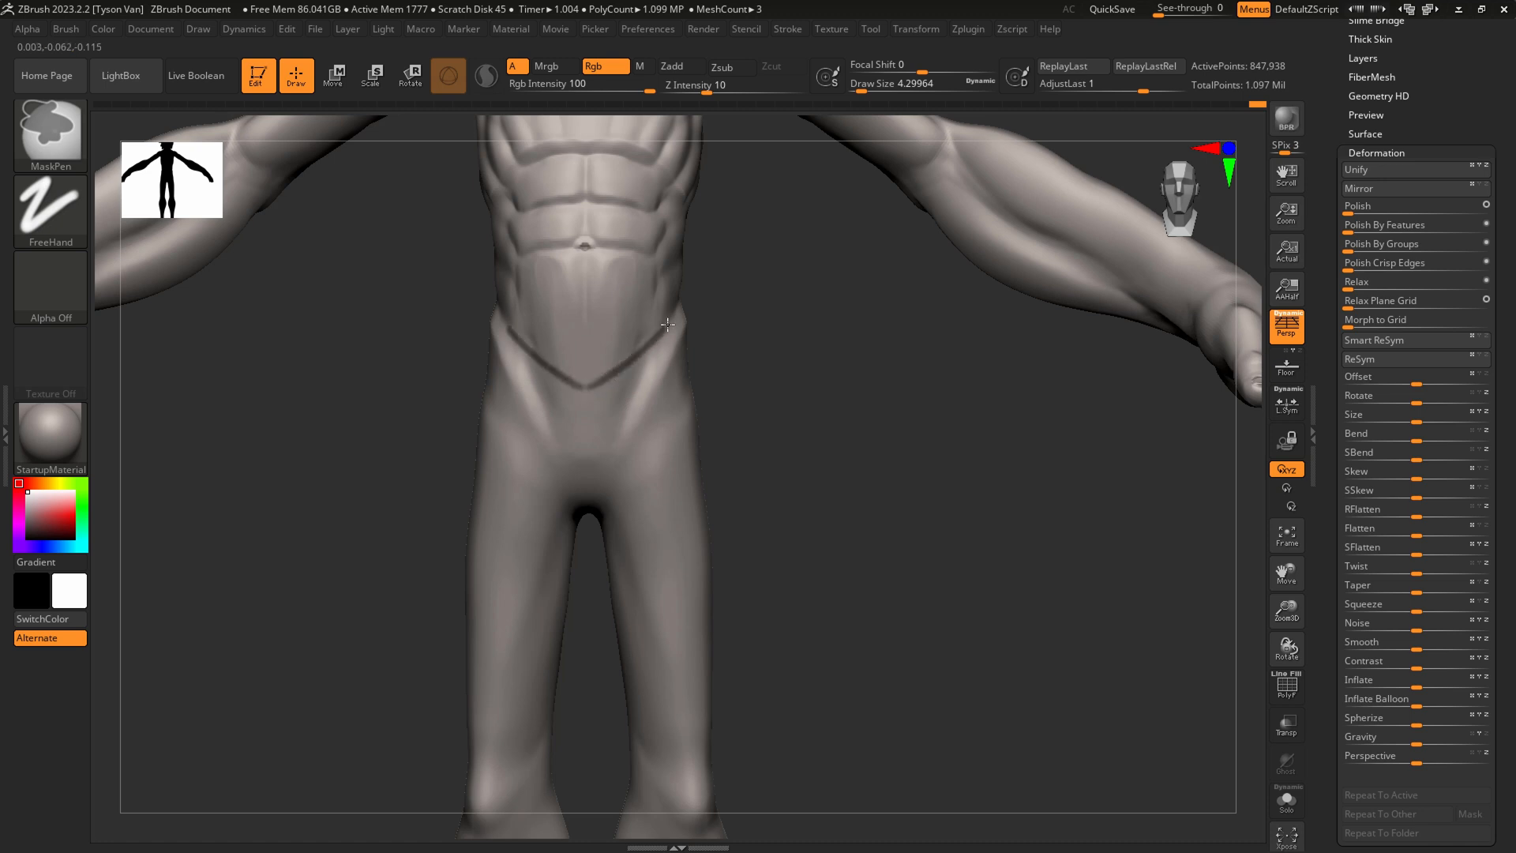
pyautogui.press('s')
pyautogui.moveTo(611, 406)
pyautogui.mouseDown()
pyautogui.moveTo(616, 458)
pyautogui.moveTo(573, 410)
pyautogui.moveTo(581, 425)
pyautogui.mouseUp()
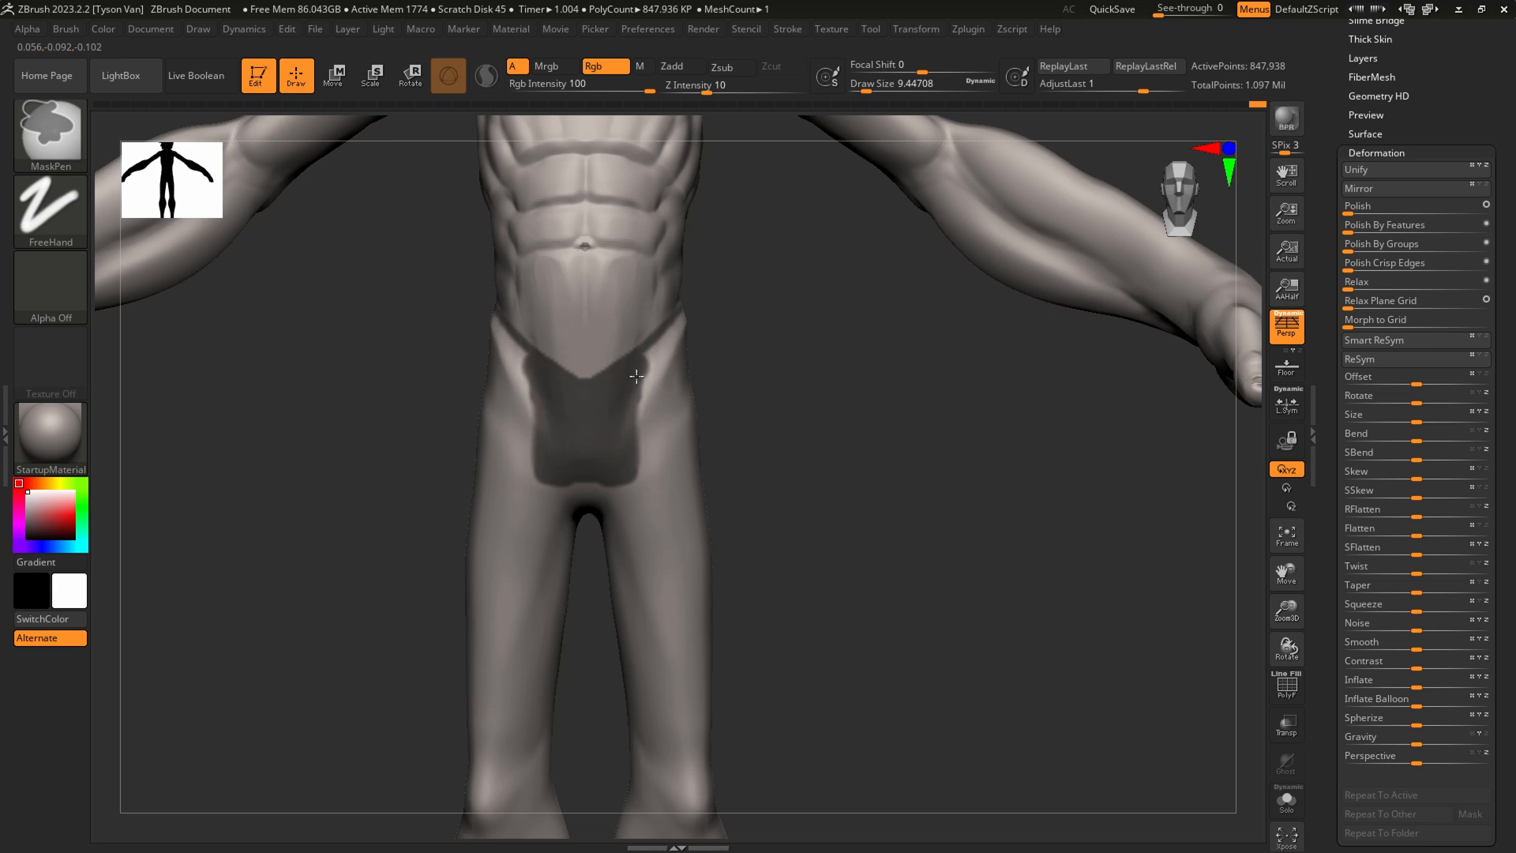
pyautogui.keyDown('ctrl'); pyautogui.moveTo(646, 356); pyautogui.dragTo(638, 433); pyautogui.keyUp('ctrl')
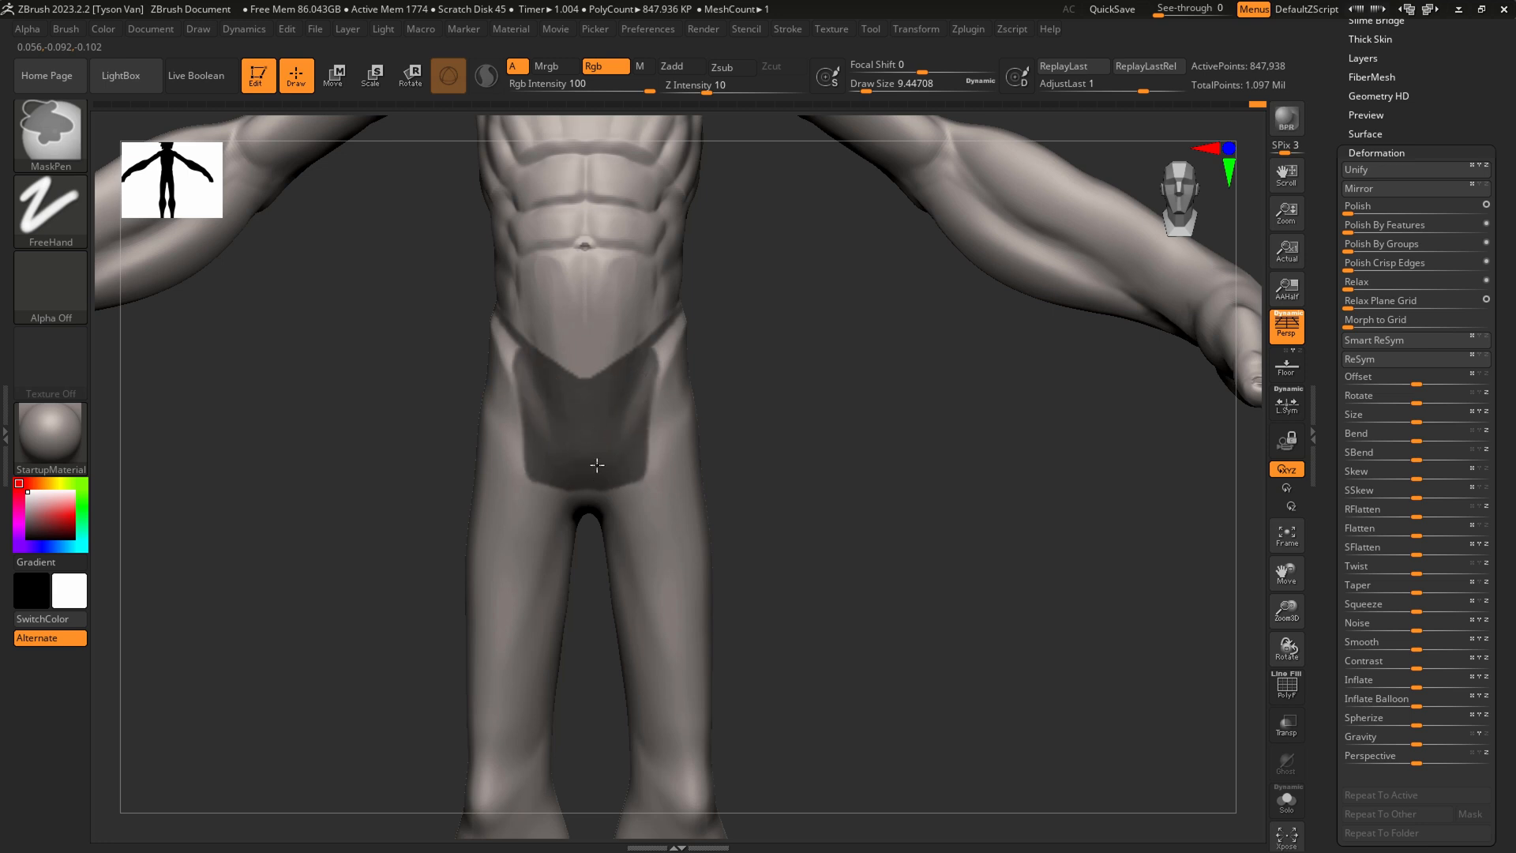
# Extend the waistline mask around the sides of the hips with MaskPen at a draw size of about 6.6
pyautogui.moveTo(703, 379); pyautogui.dragTo(660, 368, button='right')
pyautogui.press('s')
pyautogui.moveTo(659, 369); pyautogui.dragTo(656, 368)
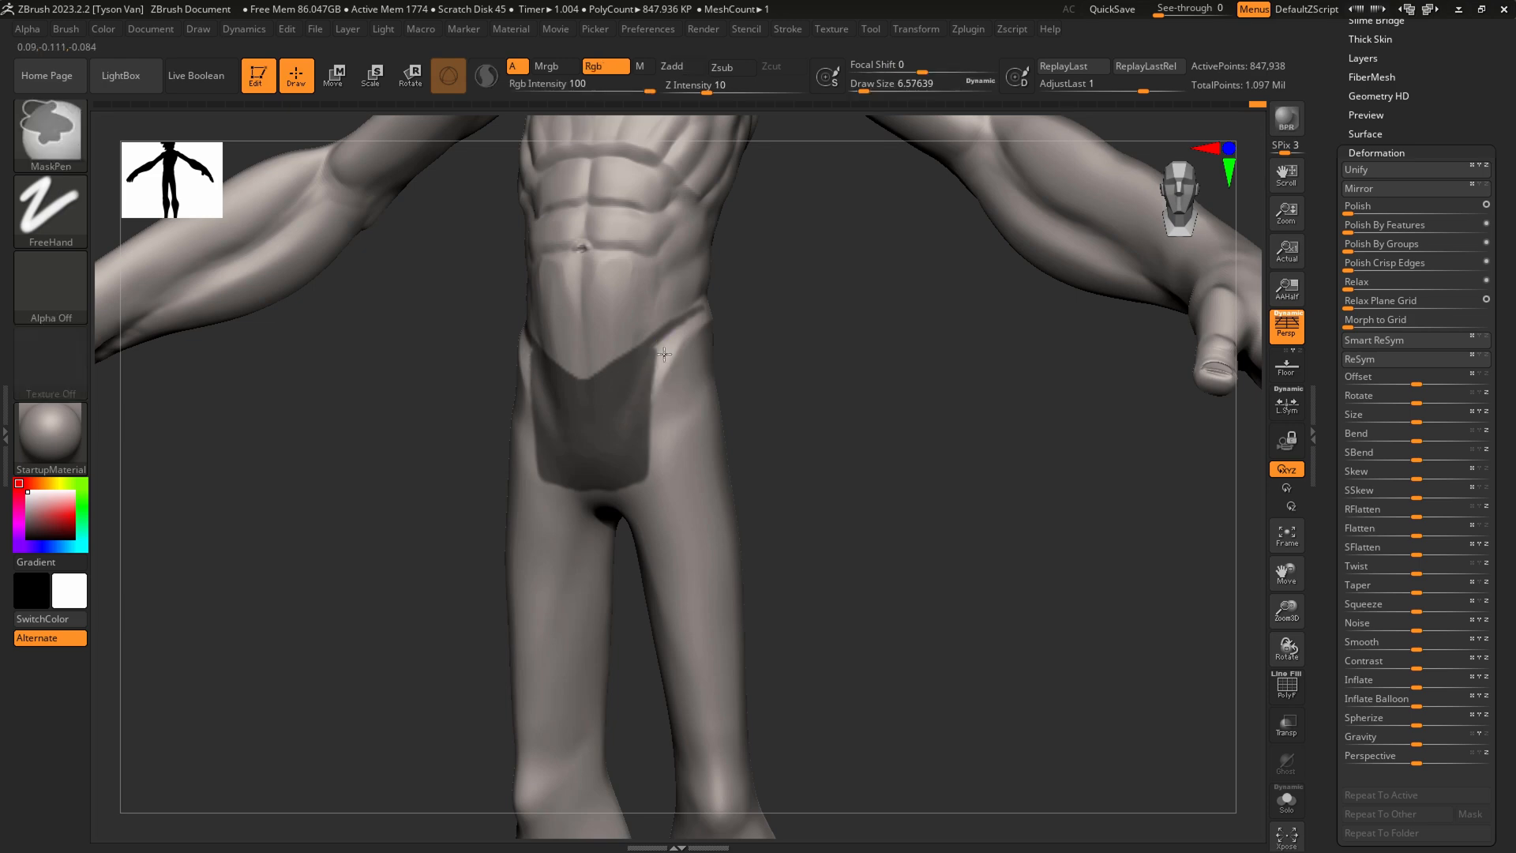
pyautogui.moveTo(665, 433); pyautogui.dragTo(684, 339, button='right')
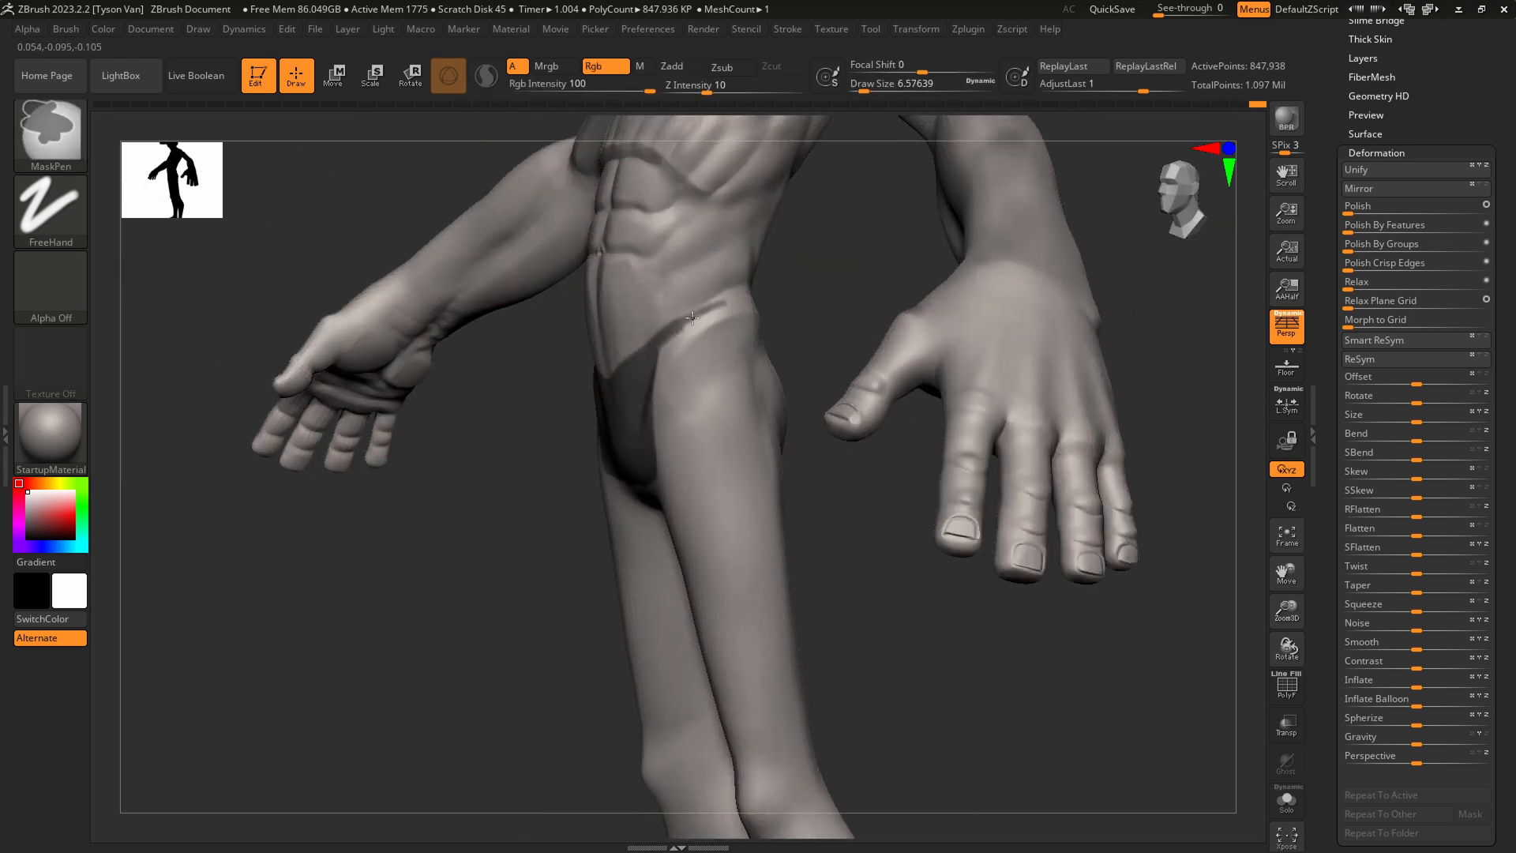
pyautogui.moveTo(756, 288); pyautogui.dragTo(631, 300, button='right')
pyautogui.moveTo(594, 302)
pyautogui.keyDown('ctrl'); pyautogui.mouseDown()
pyautogui.moveTo(719, 325)
pyautogui.moveTo(642, 323)
pyautogui.moveTo(655, 407)
pyautogui.moveTo(692, 485)
pyautogui.moveTo(657, 323)
pyautogui.moveTo(704, 474)
pyautogui.mouseUp(); pyautogui.keyUp('ctrl')
pyautogui.keyDown('ctrl'); pyautogui.moveTo(727, 395); pyautogui.dragTo(722, 452); pyautogui.keyUp('ctrl')
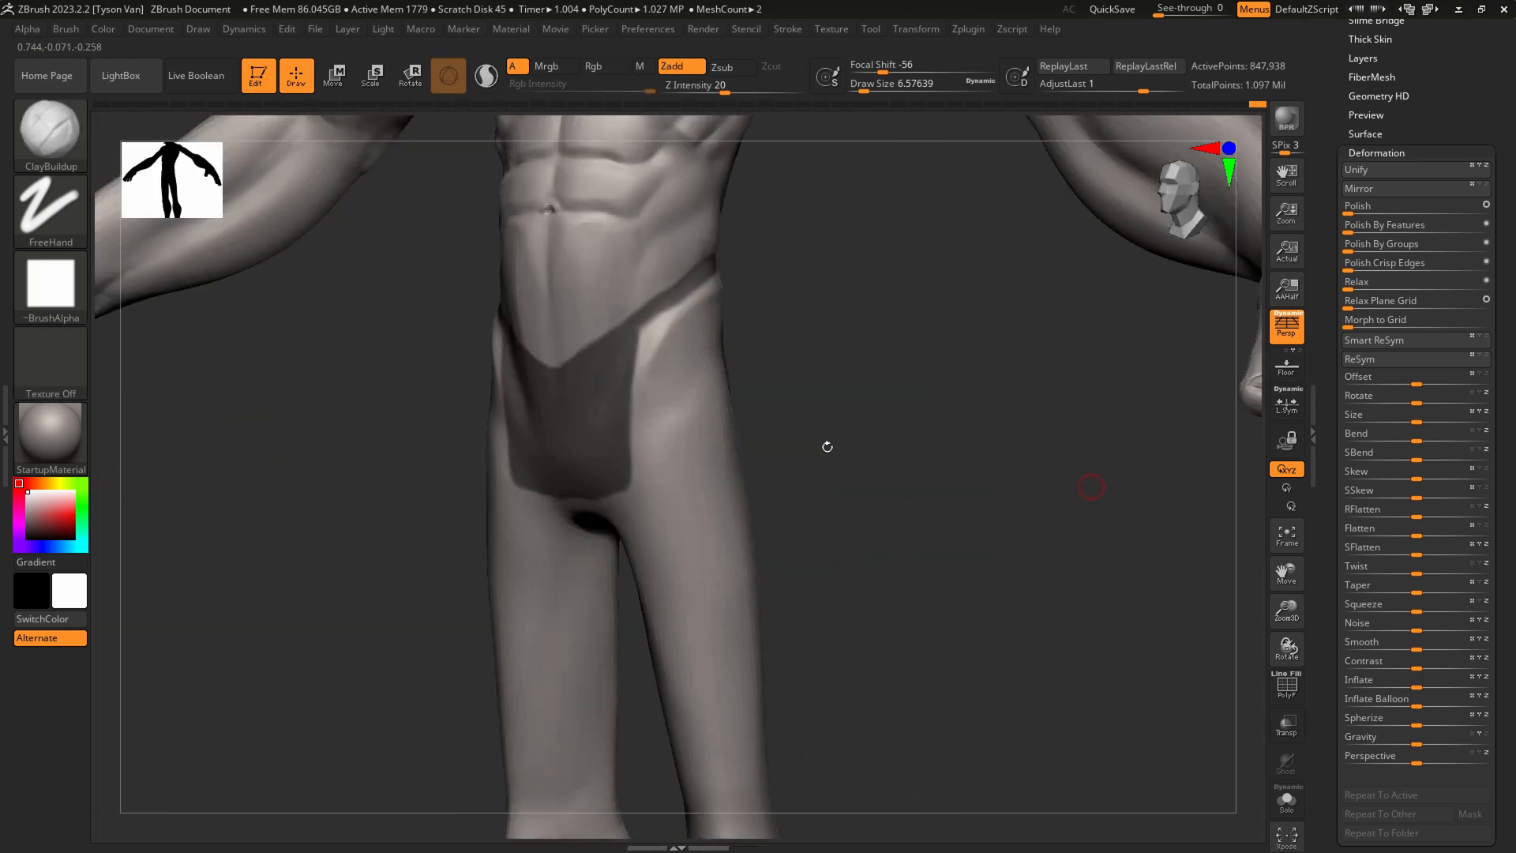
# Widen the pelvis mask at the front and refine its edges around the hips and buttocks with MaskPen
pyautogui.press('ctrl')
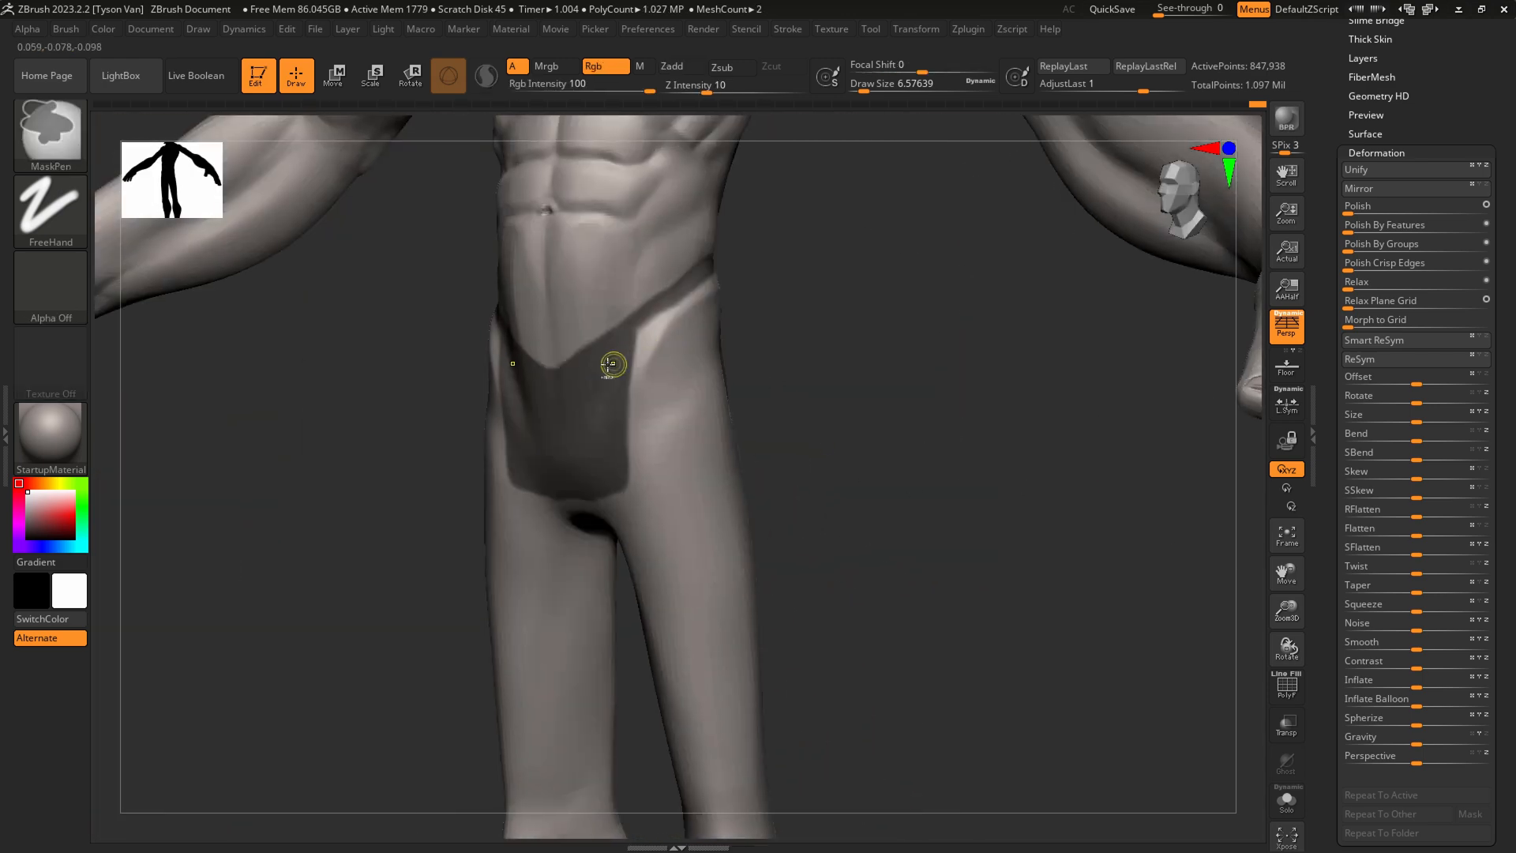
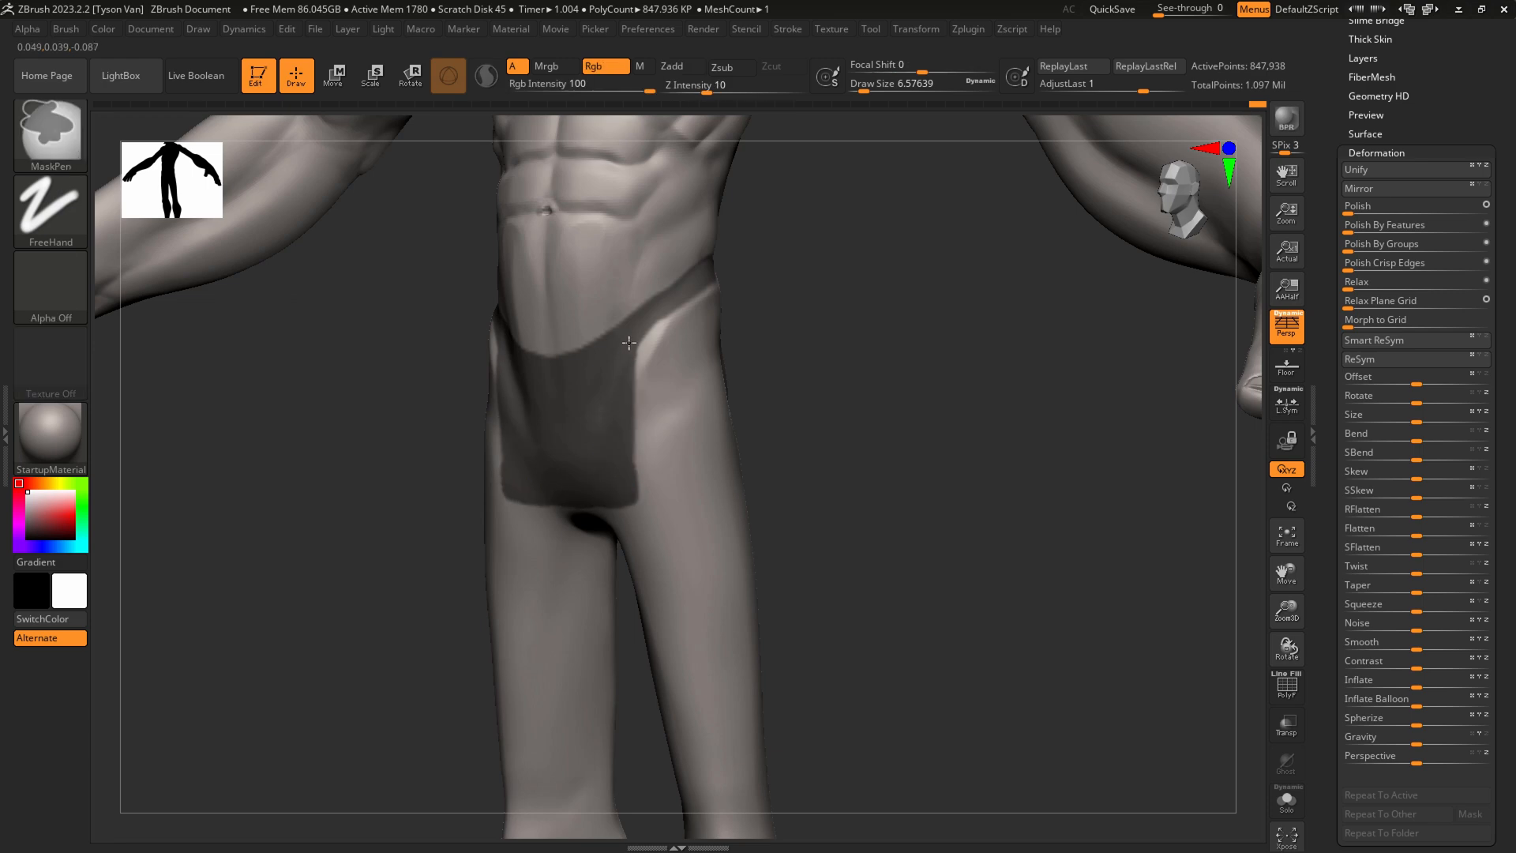
pyautogui.keyDown('ctrl'); pyautogui.moveTo(629, 343); pyautogui.dragTo(641, 366); pyautogui.keyUp('ctrl')
pyautogui.moveTo(778, 375); pyautogui.dragTo(580, 384)
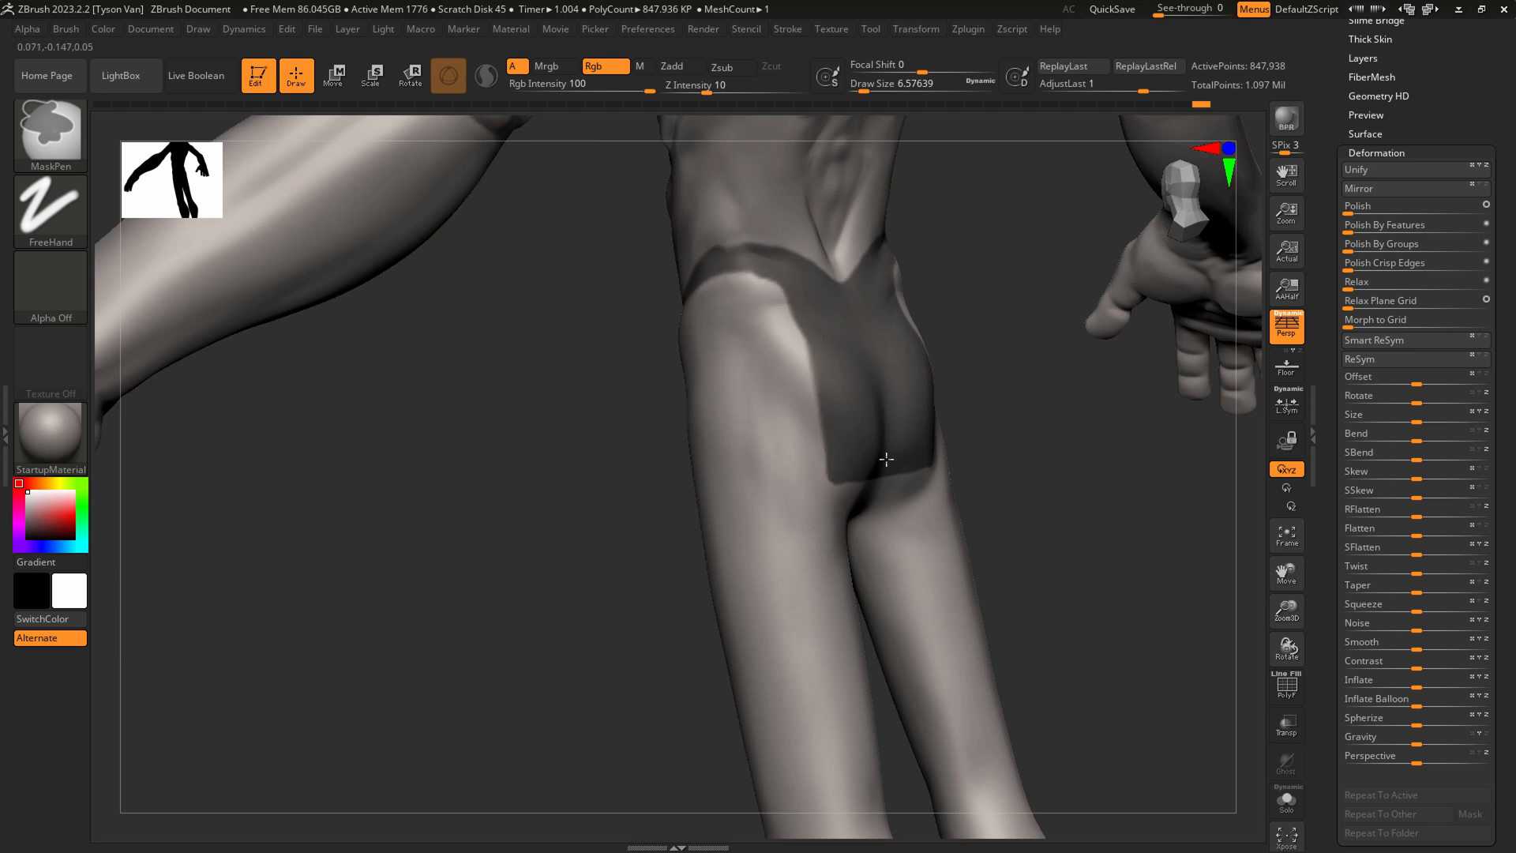
pyautogui.moveTo(900, 427)
pyautogui.mouseDown(button='right')
pyautogui.moveTo(880, 329)
pyautogui.moveTo(1002, 342)
pyautogui.moveTo(904, 406)
pyautogui.moveTo(688, 395)
pyautogui.mouseUp(button='right')
pyautogui.press('ctrl')
pyautogui.keyDown('ctrl'); pyautogui.keyDown('alt'); pyautogui.moveTo(651, 449); pyautogui.dragTo(653, 455); pyautogui.keyUp('alt'); pyautogui.keyUp('ctrl')
pyautogui.moveTo(749, 493); pyautogui.dragTo(632, 479, button='right')
pyautogui.keyDown('ctrl'); pyautogui.moveTo(632, 478); pyautogui.dragTo(562, 437, button='right'); pyautogui.keyUp('ctrl')
# Extract the masked pelvis area as a separate loincloth subtool with a thickness of 0.00458 and accept it
pyautogui.moveTo(1426, 32); pyautogui.dragTo(1421, 179)
pyautogui.click(1379, 107)
pyautogui.moveTo(1505, 400); pyautogui.dragTo(1503, 159)
pyautogui.click(1381, 540)
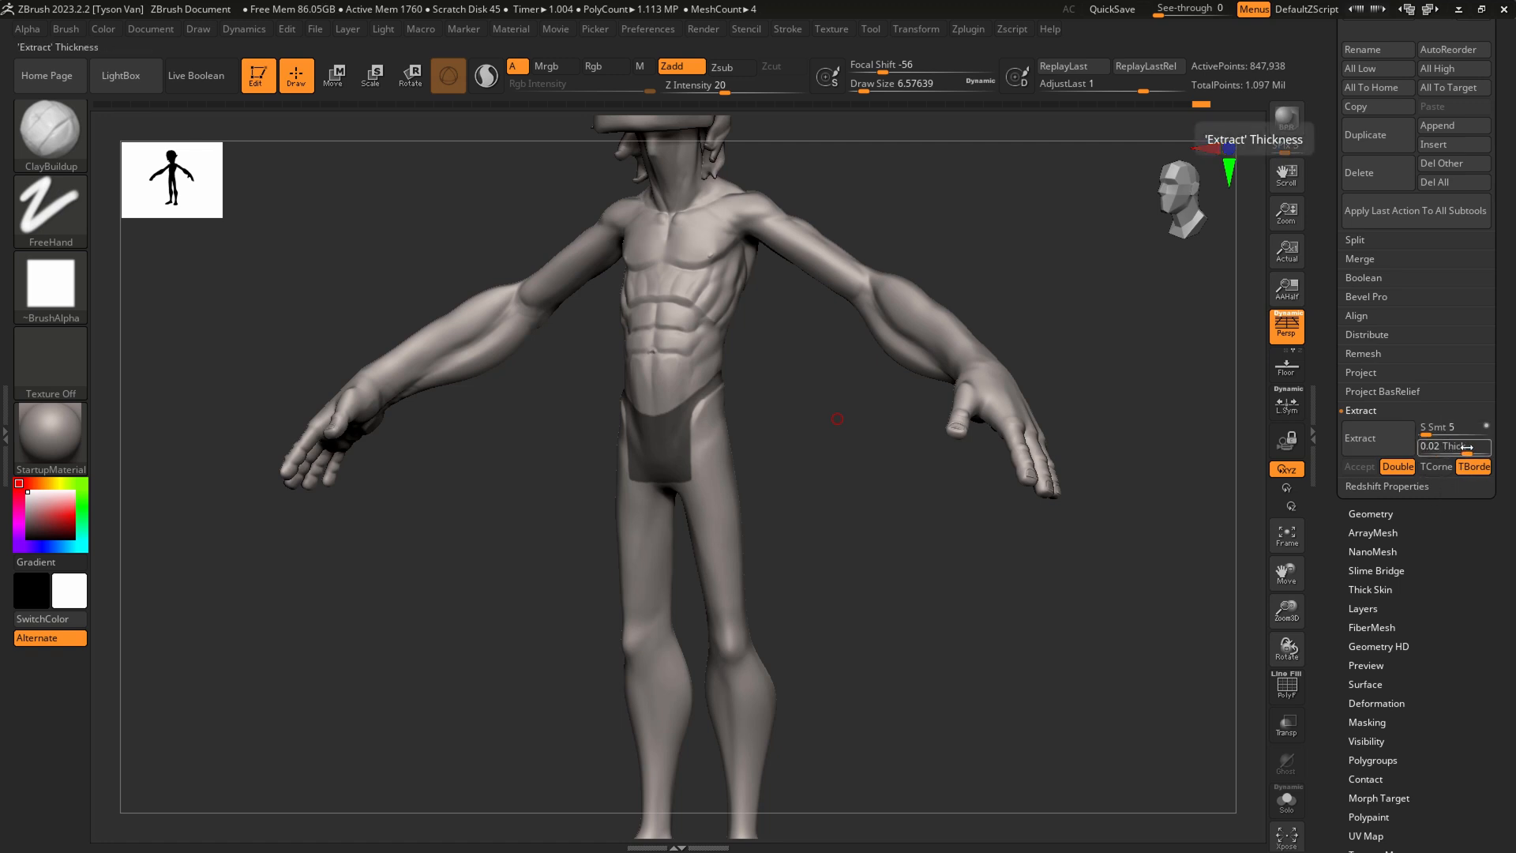
pyautogui.moveTo(1468, 449); pyautogui.dragTo(1467, 448)
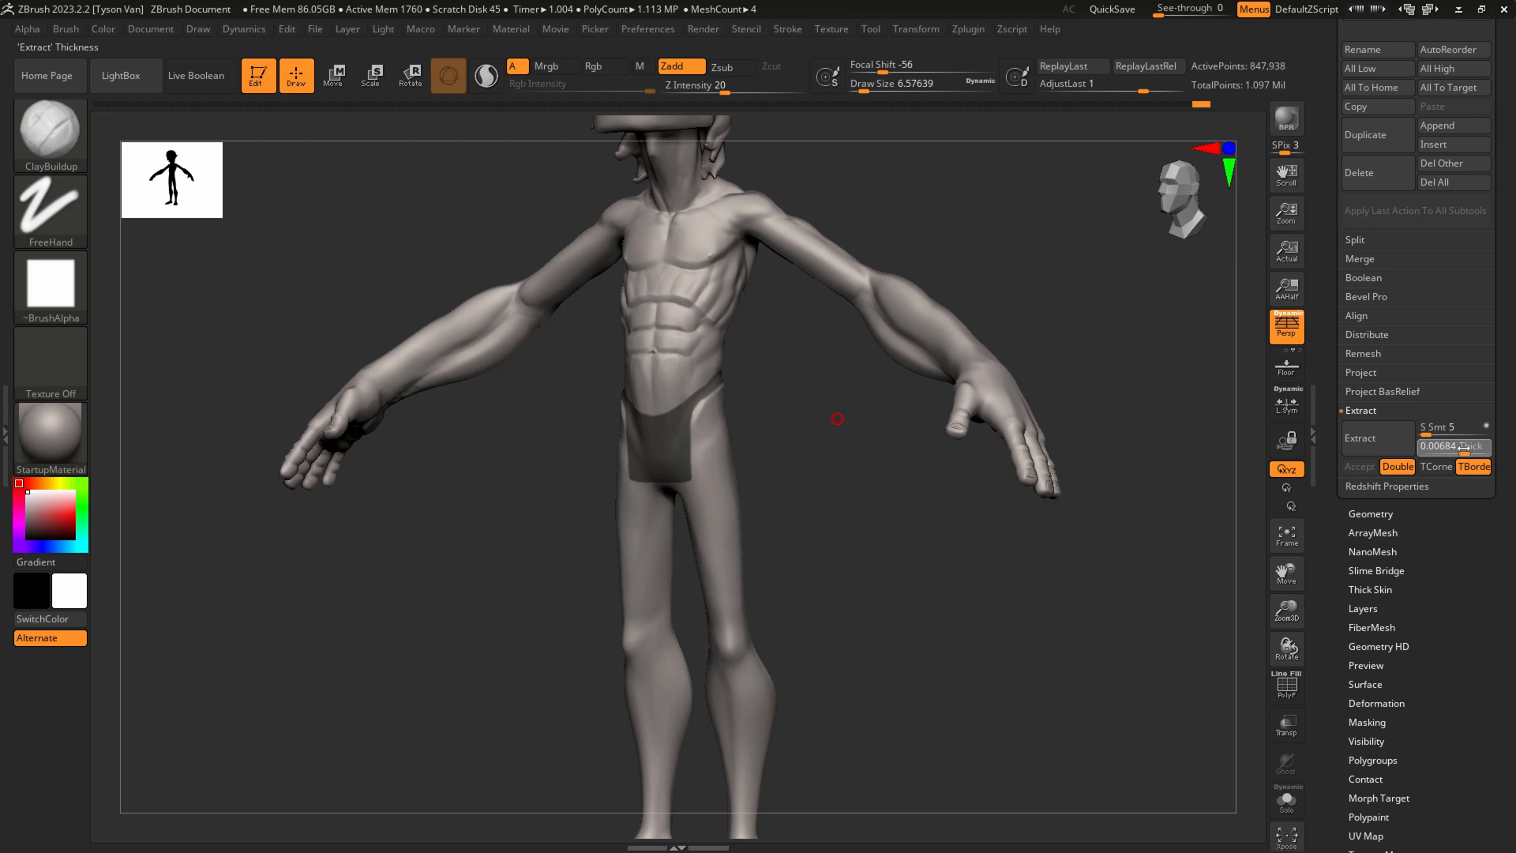
pyautogui.click(1376, 438)
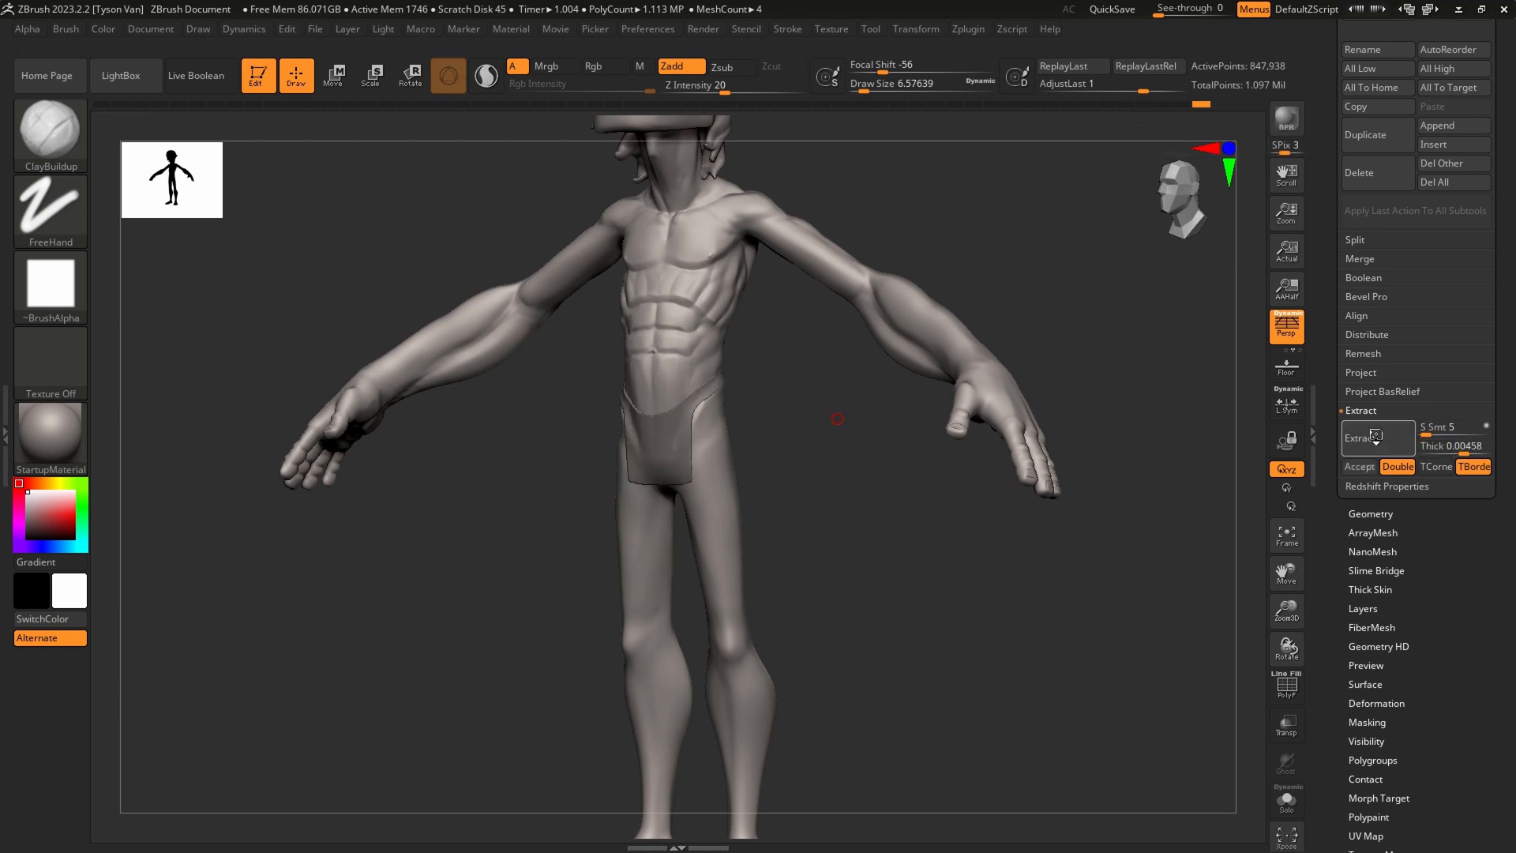
pyautogui.click(1362, 467)
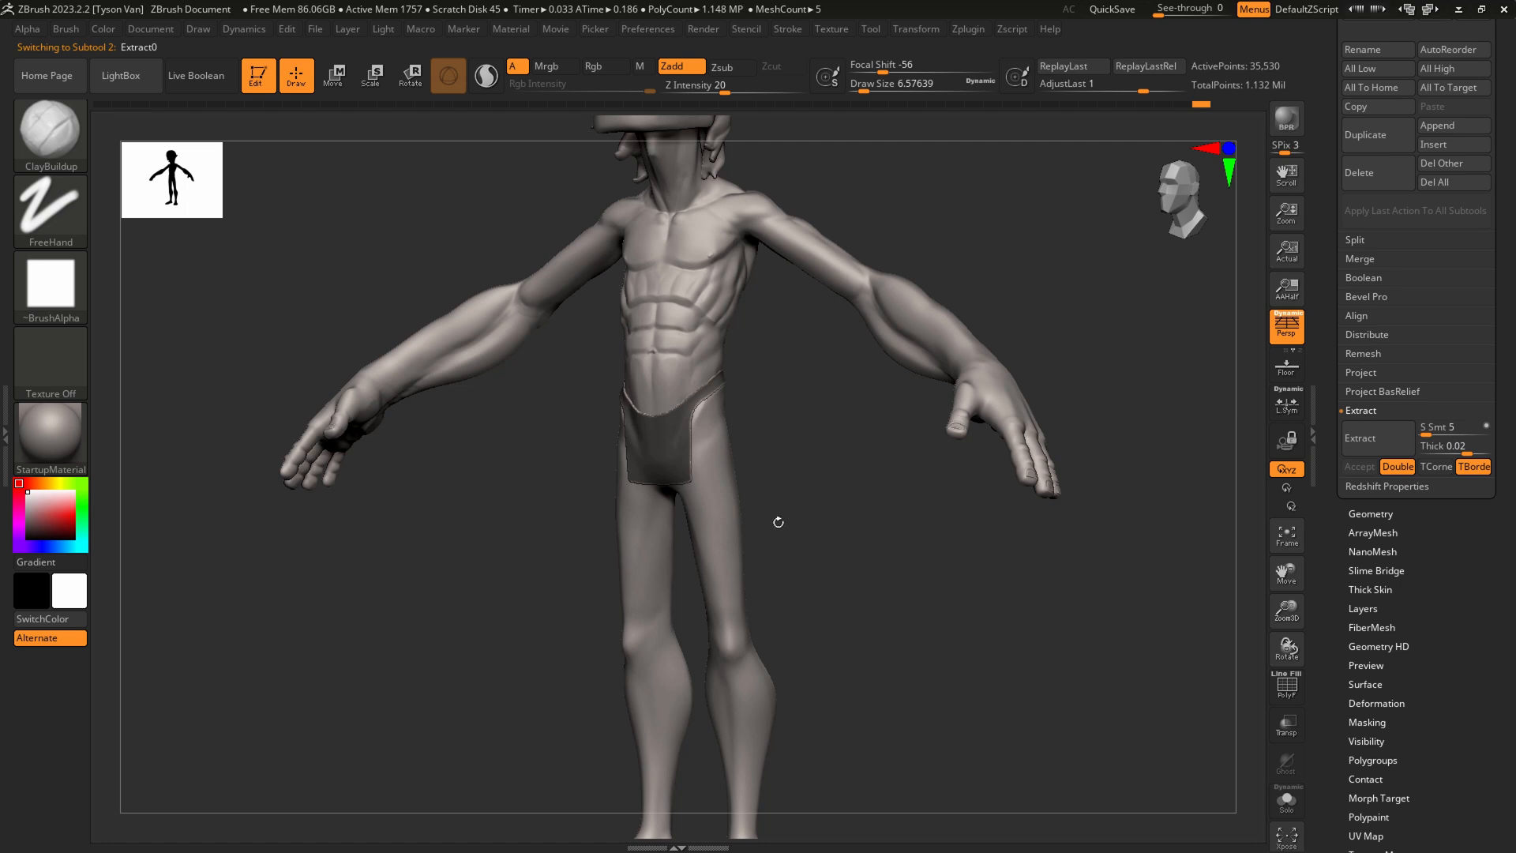
# Select the extracted loincloth and pull its front flap down to mid-thigh with SnakeHook at a draw size of about 73.9, smoothing the stretched surface
pyautogui.keyDown('alt'); pyautogui.click(703, 467); pyautogui.keyUp('alt')
pyautogui.keyDown('shift'); pyautogui.moveTo(703, 468); pyautogui.dragTo(716, 474, button='right'); pyautogui.keyUp('shift')
pyautogui.press('s')
pyautogui.moveTo(717, 476); pyautogui.dragTo(687, 476)
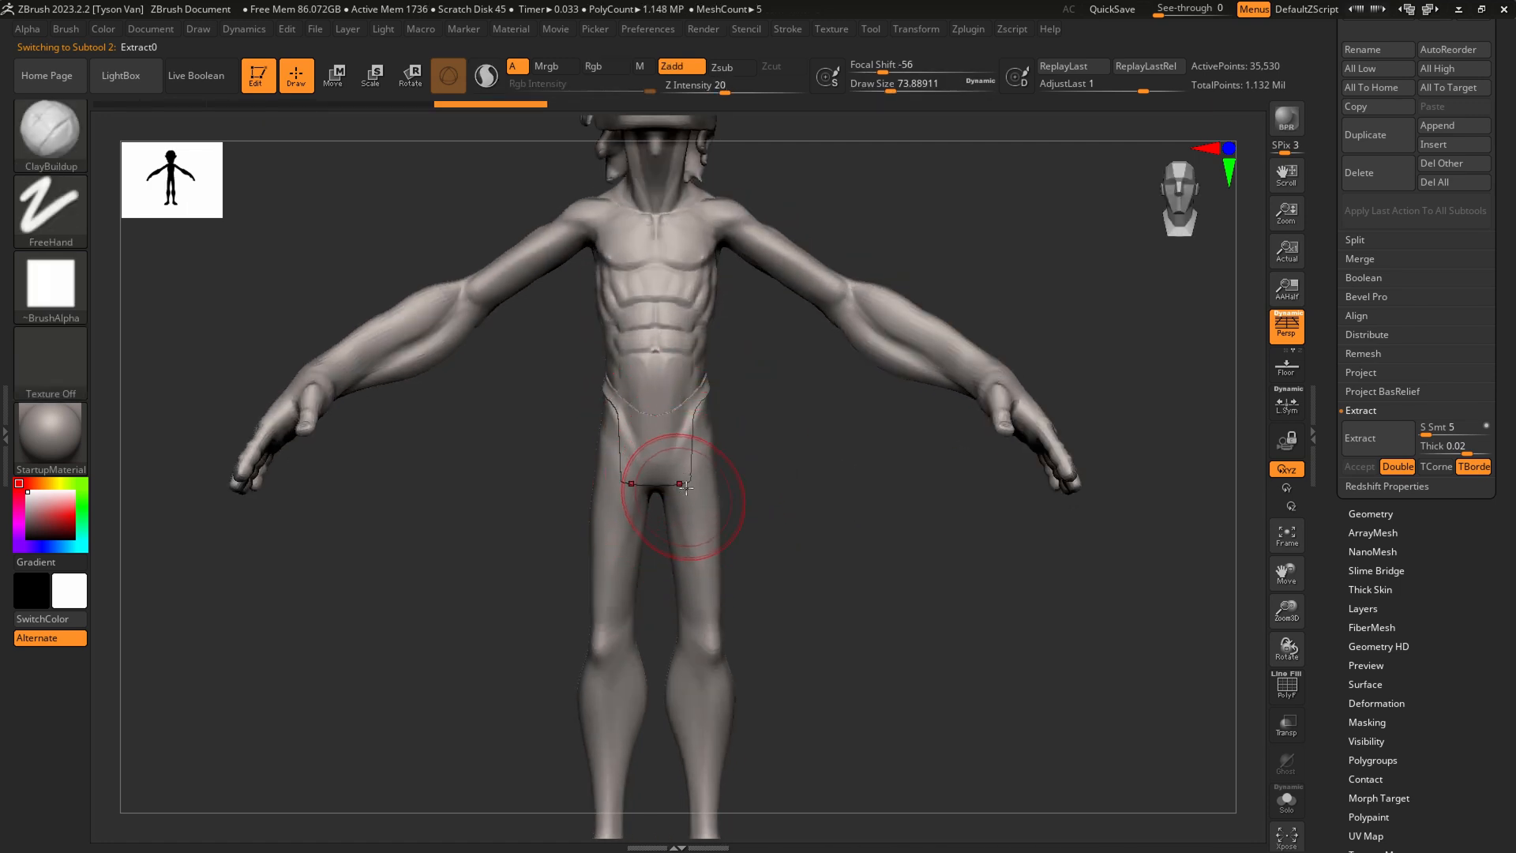
pyautogui.press('b')
pyautogui.press('s')
pyautogui.press('h')
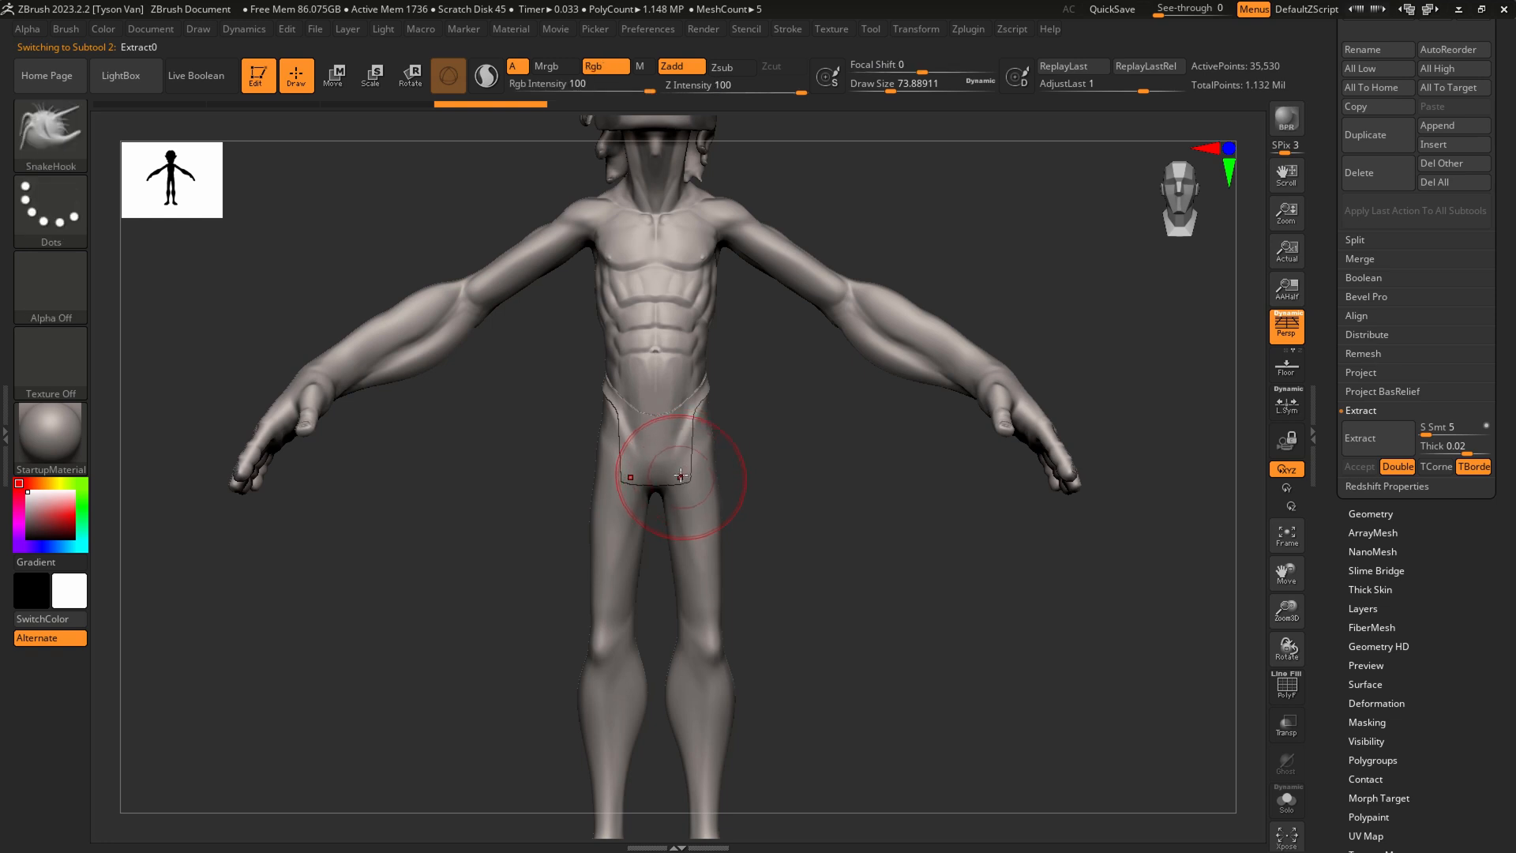
pyautogui.moveTo(681, 485); pyautogui.dragTo(689, 581)
pyautogui.moveTo(689, 580); pyautogui.dragTo(673, 554, button='right')
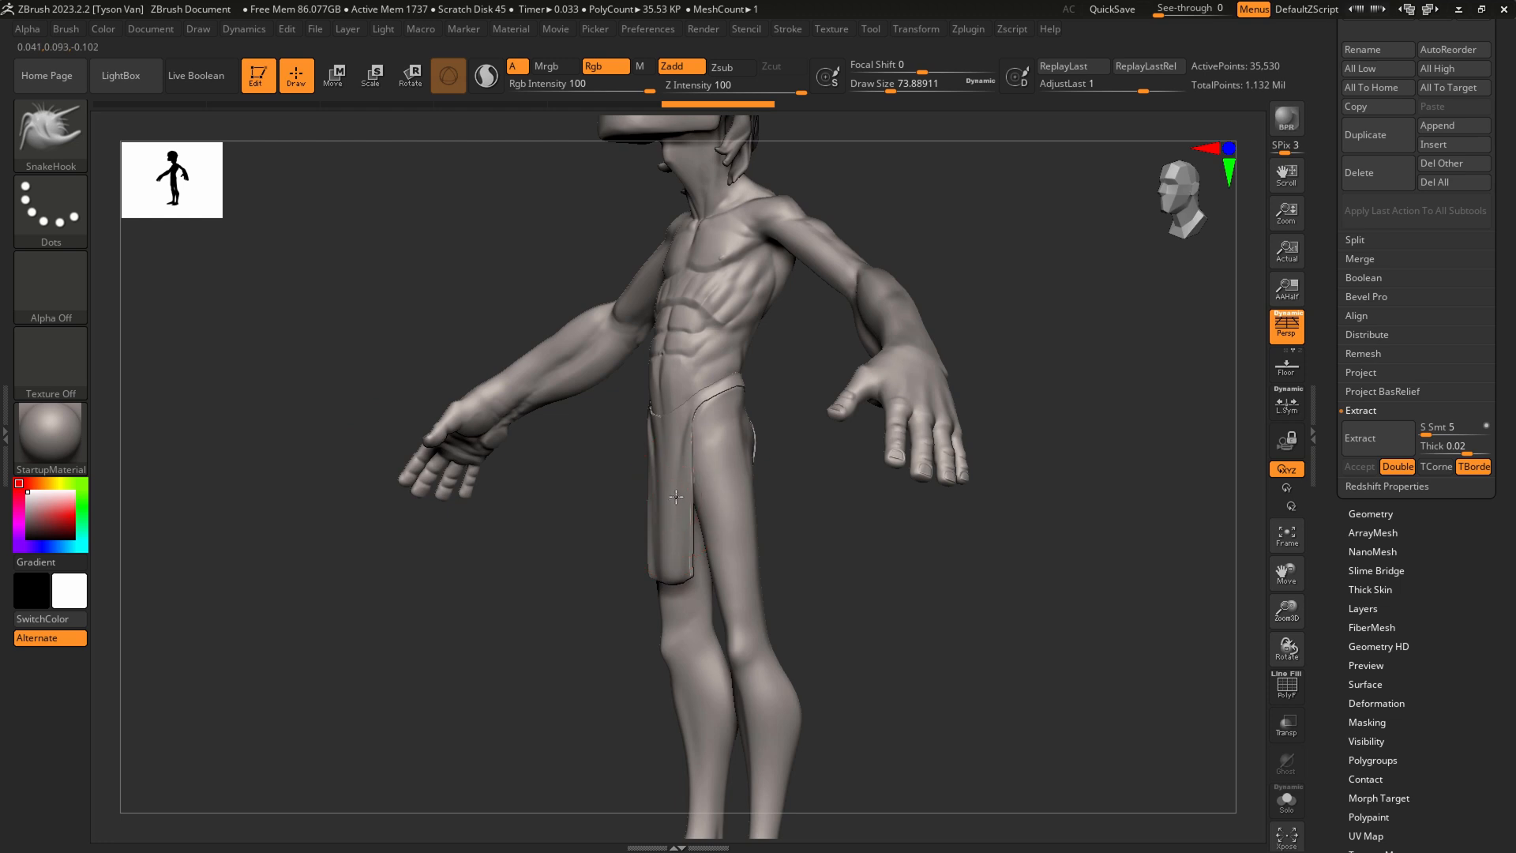
pyautogui.press('shift')
pyautogui.keyDown('shift'); pyautogui.moveTo(674, 442); pyautogui.dragTo(674, 525); pyautogui.keyUp('shift')
# Pull the loincloth's rear flap down behind the thighs and adjust its waist corners with SnakeHook at a draw size of about 39.1
pyautogui.moveTo(721, 413)
pyautogui.mouseDown(button='right')
pyautogui.moveTo(699, 417)
pyautogui.moveTo(670, 477)
pyautogui.moveTo(641, 480)
pyautogui.mouseUp(button='right')
pyautogui.moveTo(783, 481)
pyautogui.mouseDown()
pyautogui.moveTo(764, 586)
pyautogui.moveTo(785, 523)
pyautogui.mouseUp()
pyautogui.press('s')
pyautogui.moveTo(785, 521); pyautogui.dragTo(782, 513, button='right')
pyautogui.press('s')
pyautogui.moveTo(763, 396); pyautogui.dragTo(755, 397)
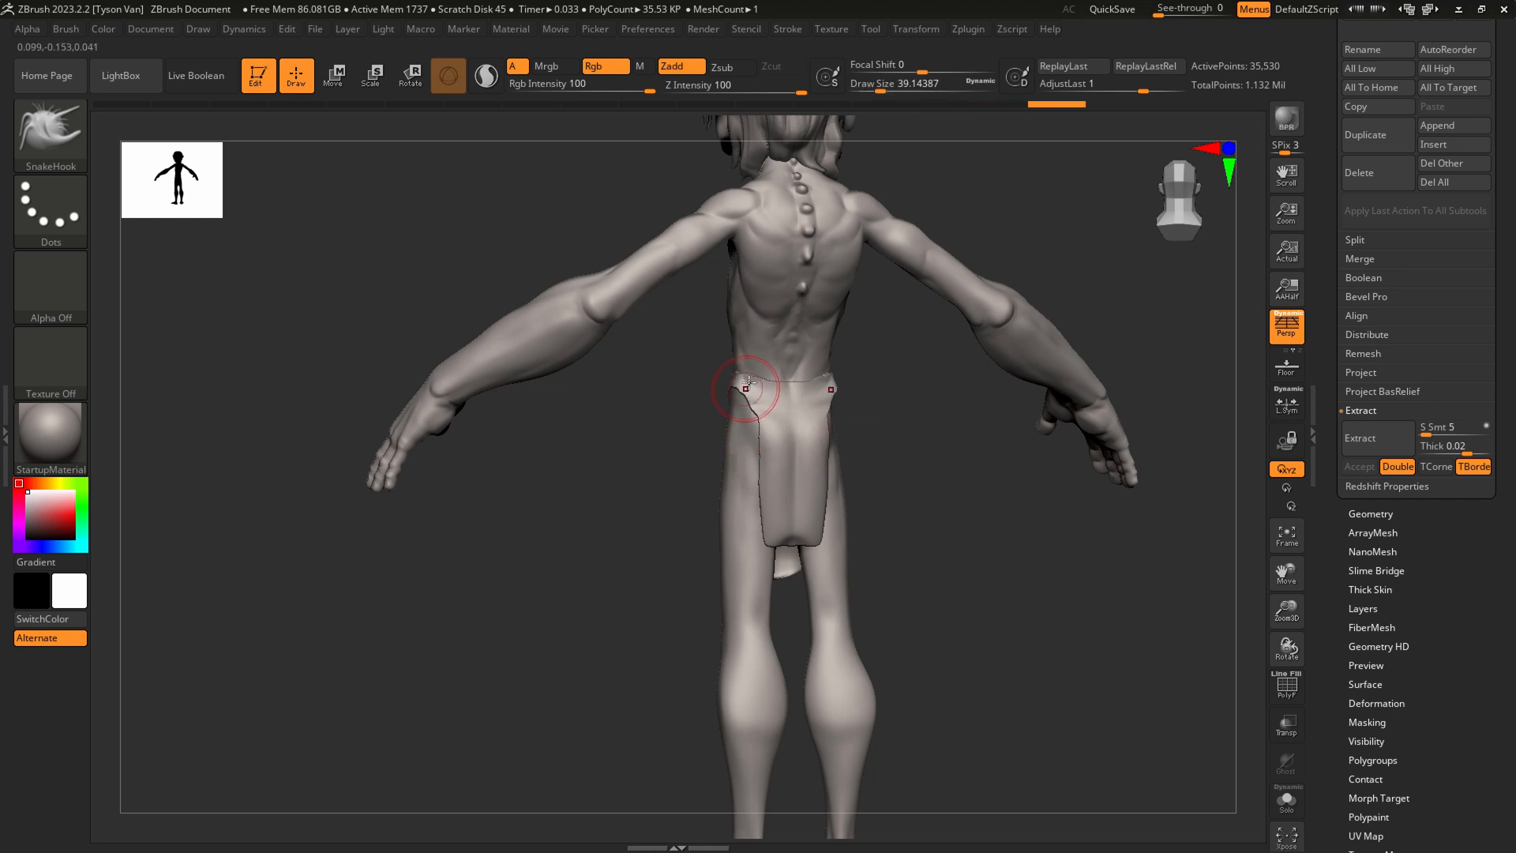
pyautogui.press('shift')
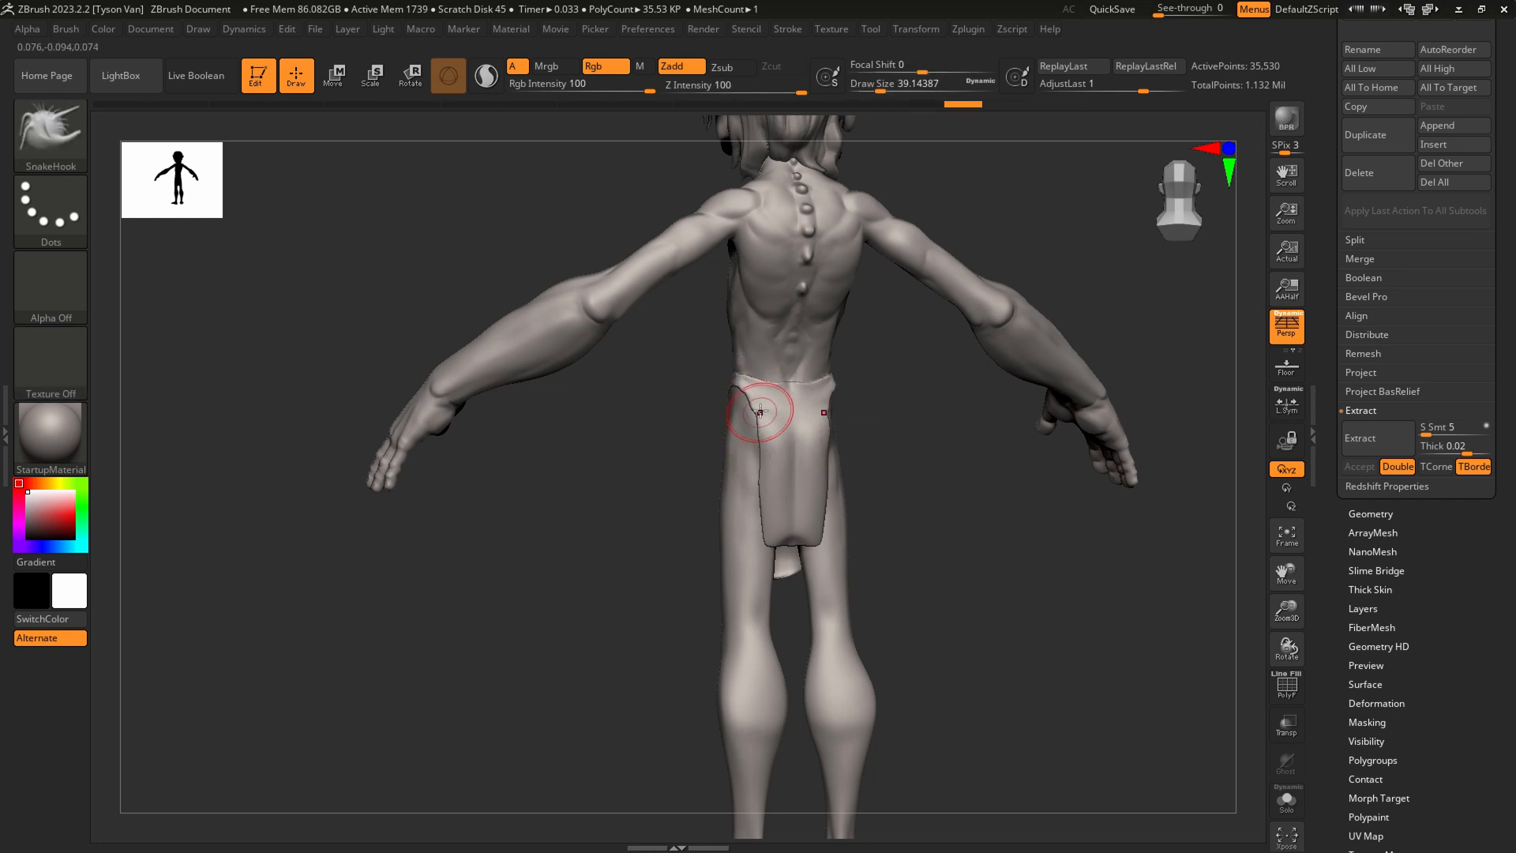
# Reshape the loincloth's side edges around the hips from several angles with SnakeHook, using a draw size of about 46.2
pyautogui.press('s')
pyautogui.moveTo(760, 438)
pyautogui.mouseDown(button='right')
pyautogui.moveTo(778, 440)
pyautogui.moveTo(756, 453)
pyautogui.mouseUp(button='right')
pyautogui.press('s')
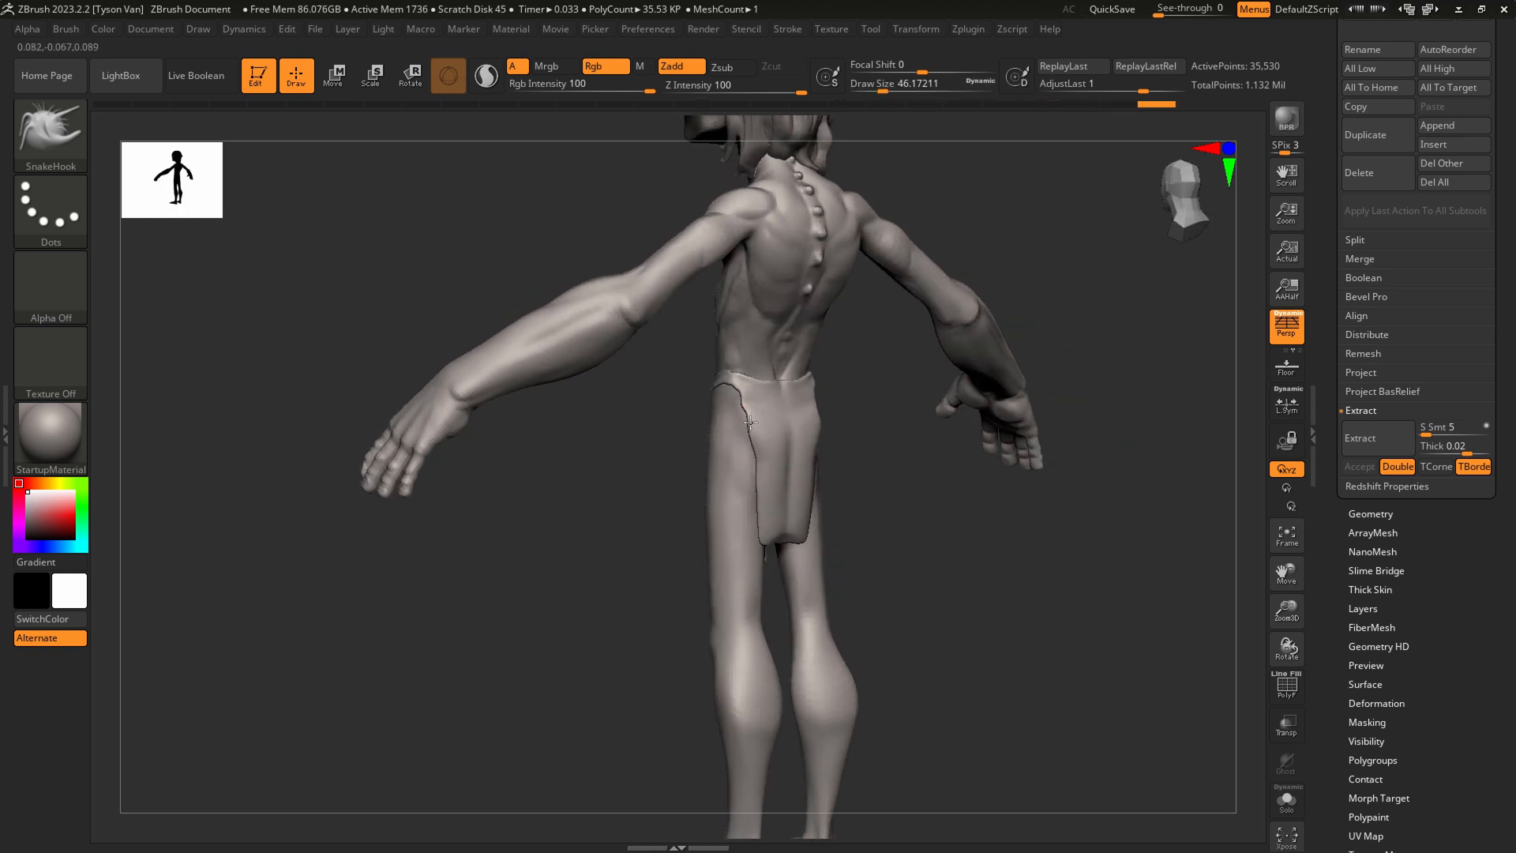
pyautogui.press('s')
pyautogui.moveTo(732, 379)
pyautogui.mouseDown(button='right')
pyautogui.moveTo(714, 369)
pyautogui.moveTo(714, 382)
pyautogui.mouseUp(button='right')
pyautogui.moveTo(716, 378); pyautogui.dragTo(681, 411)
pyautogui.moveTo(687, 424); pyautogui.dragTo(713, 384, button='right')
pyautogui.press('s')
pyautogui.moveTo(714, 383); pyautogui.dragTo(709, 383)
pyautogui.moveTo(717, 384); pyautogui.dragTo(726, 390)
pyautogui.moveTo(732, 396); pyautogui.dragTo(522, 395, button='right')
pyautogui.press('s')
pyautogui.moveTo(684, 392)
pyautogui.mouseDown()
pyautogui.moveTo(711, 393)
pyautogui.moveTo(747, 434)
pyautogui.moveTo(741, 456)
pyautogui.moveTo(720, 447)
pyautogui.mouseUp()
# Lengthen the rear flap and pull its hem into a ragged, uneven edge with SnakeHook, reducing the draw size to about 8.4
pyautogui.press('s')
pyautogui.press('s')
pyautogui.moveTo(793, 519); pyautogui.dragTo(812, 599)
pyautogui.moveTo(828, 508); pyautogui.dragTo(877, 509, button='right')
pyautogui.press('s')
pyautogui.moveTo(793, 500); pyautogui.dragTo(799, 500)
pyautogui.moveTo(792, 499); pyautogui.dragTo(810, 511)
pyautogui.keyDown('shift'); pyautogui.moveTo(821, 545); pyautogui.dragTo(781, 553, button='right'); pyautogui.keyUp('shift')
pyautogui.moveTo(846, 644)
pyautogui.mouseDown()
pyautogui.moveTo(835, 616)
pyautogui.moveTo(758, 685)
pyautogui.moveTo(784, 660)
pyautogui.mouseUp()
pyautogui.press('s')
pyautogui.press('s')
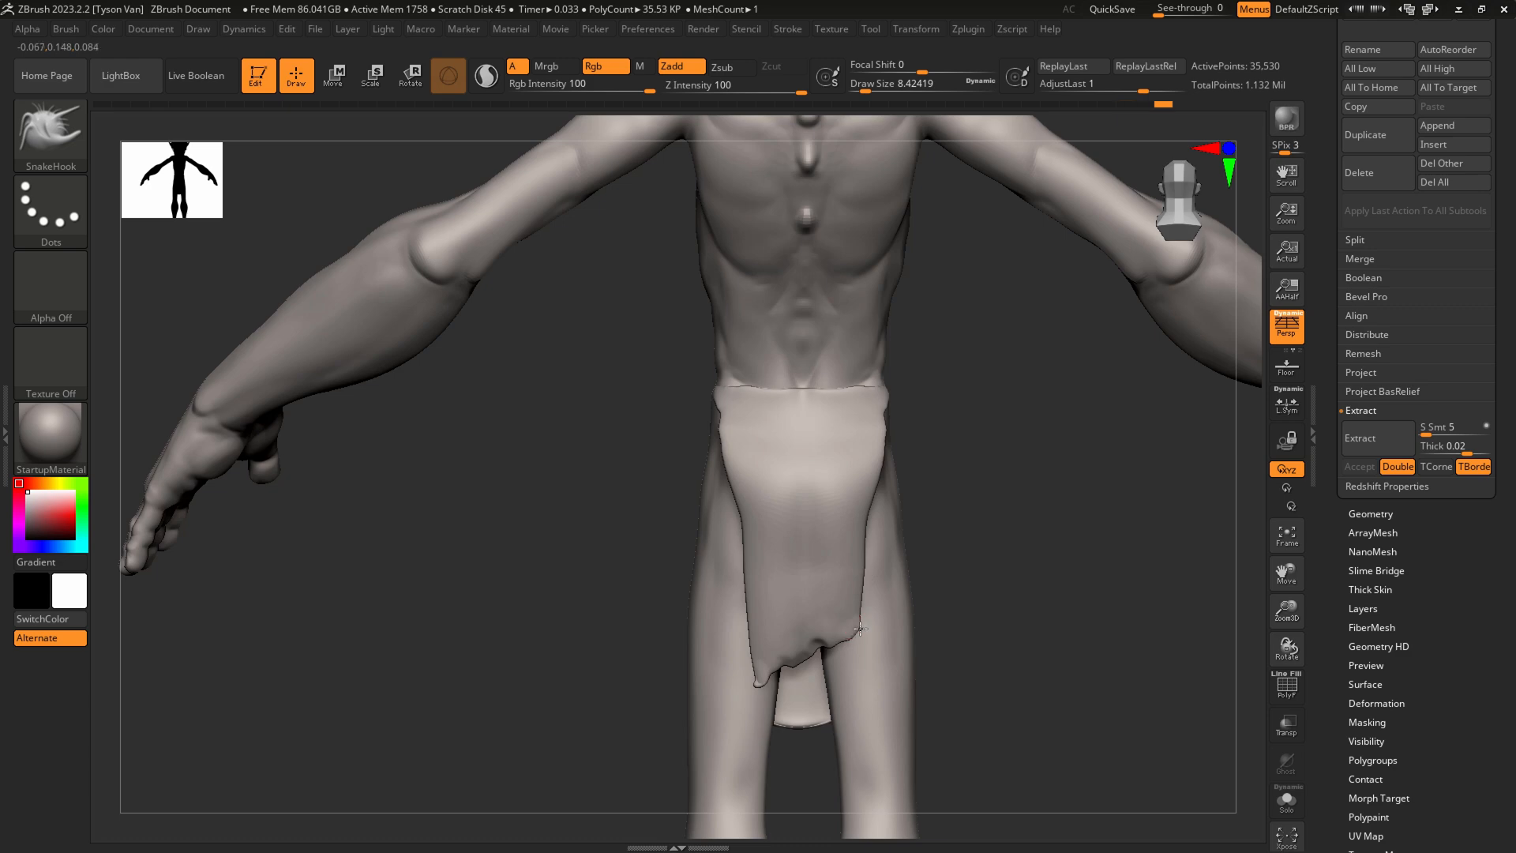
# Pull the front flap's hem into torn, uneven tatters with SnakeHook at draw sizes of about 15.6 and 10.5
pyautogui.moveTo(861, 618)
pyautogui.mouseDown(button='right')
pyautogui.moveTo(819, 631)
pyautogui.moveTo(718, 603)
pyautogui.moveTo(913, 630)
pyautogui.moveTo(804, 619)
pyautogui.moveTo(780, 586)
pyautogui.mouseUp(button='right')
pyautogui.press('s')
pyautogui.moveTo(801, 643)
pyautogui.mouseDown()
pyautogui.moveTo(834, 640)
pyautogui.moveTo(783, 646)
pyautogui.mouseUp()
pyautogui.press('s')
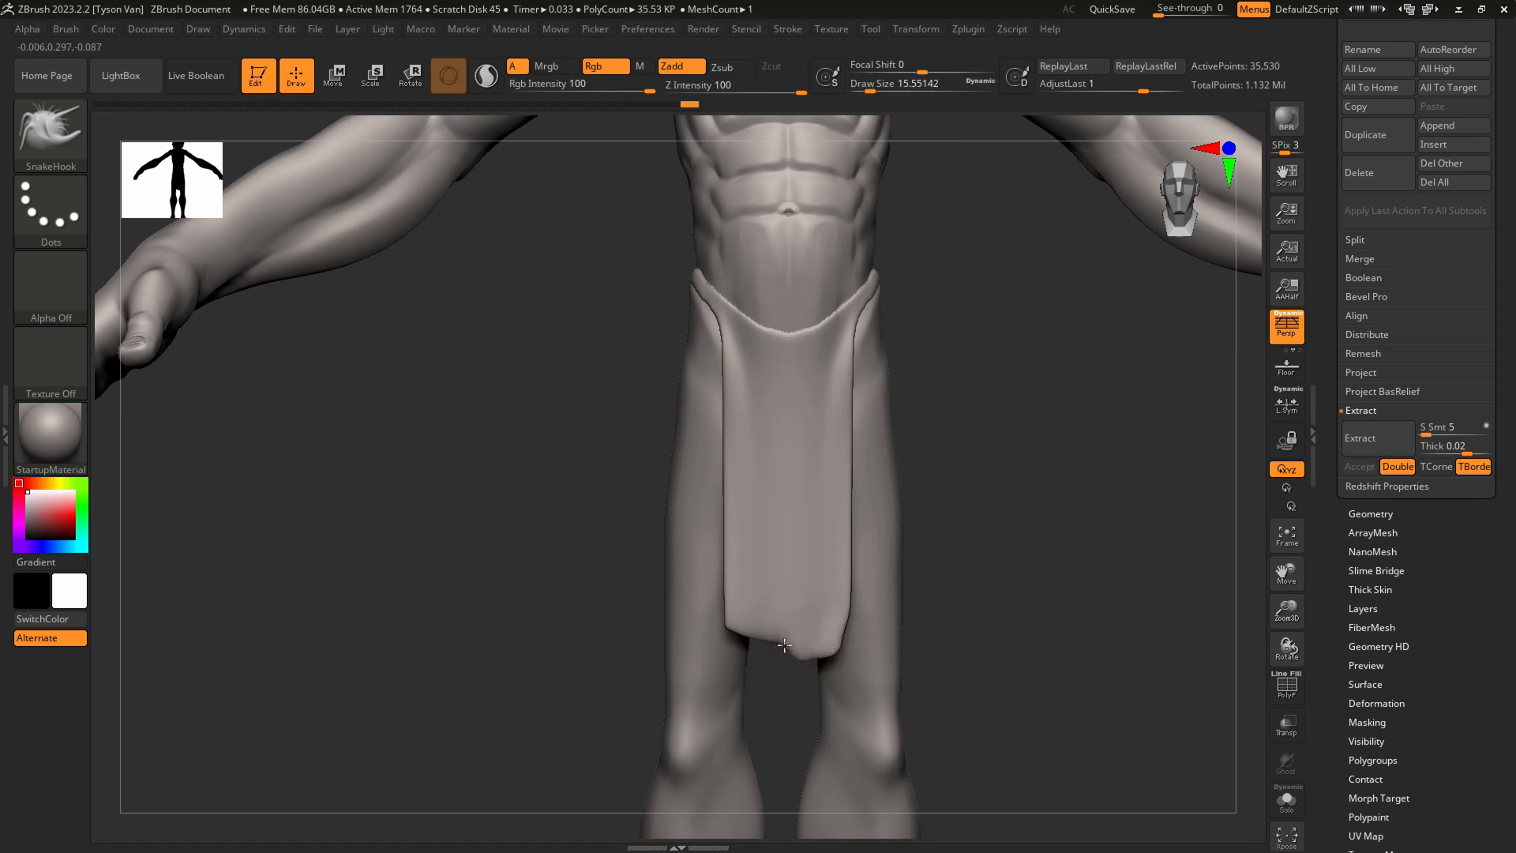
pyautogui.press('s')
pyautogui.moveTo(763, 638); pyautogui.dragTo(757, 640)
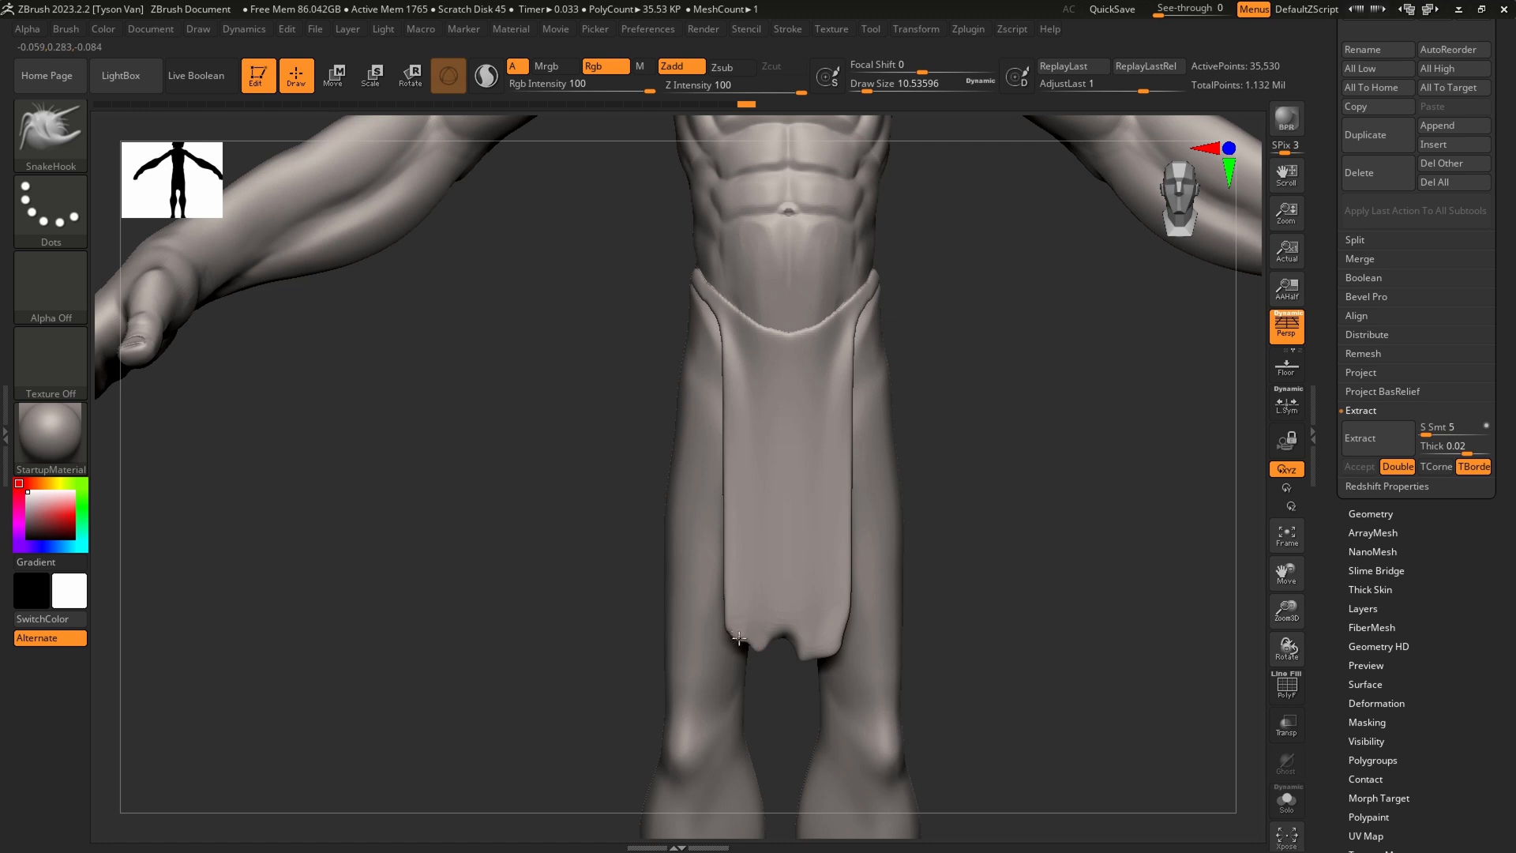
pyautogui.moveTo(785, 635); pyautogui.dragTo(788, 648)
# Sculpt curved drape folds below the loincloth's front waistline with the Standard brush at a draw size of about 10.5
pyautogui.moveTo(790, 646)
pyautogui.keyDown('ctrl'); pyautogui.mouseDown(button='right')
pyautogui.moveTo(806, 568)
pyautogui.moveTo(817, 589)
pyautogui.moveTo(756, 523)
pyautogui.moveTo(866, 656)
pyautogui.mouseUp(button='right'); pyautogui.keyUp('ctrl')
pyautogui.keyDown('shift'); pyautogui.moveTo(778, 547); pyautogui.dragTo(805, 542, button='right'); pyautogui.keyUp('shift')
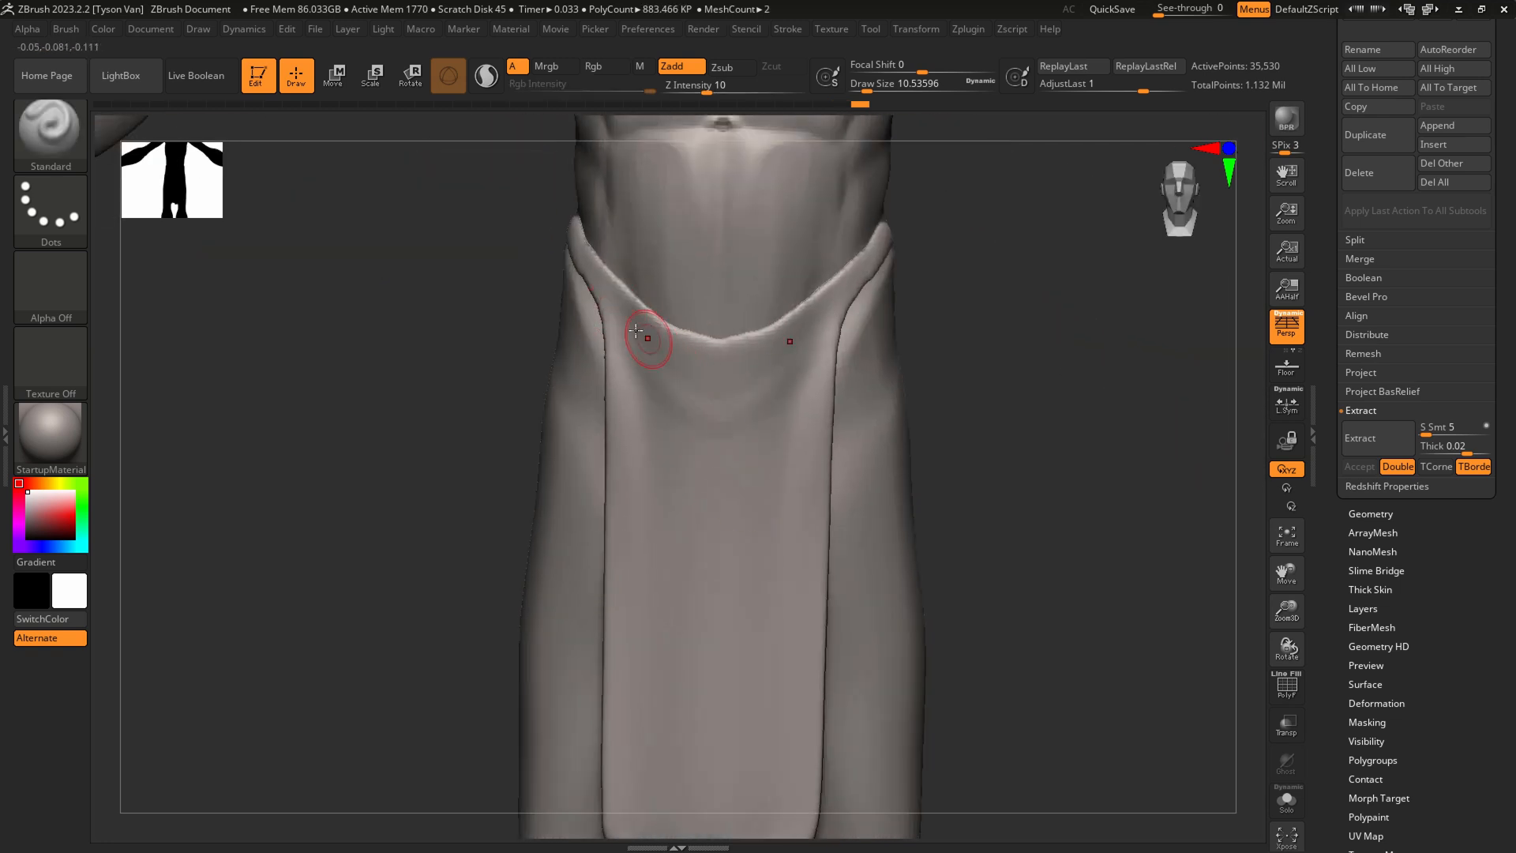
pyautogui.moveTo(634, 330); pyautogui.dragTo(717, 405)
pyautogui.moveTo(602, 305)
pyautogui.mouseDown()
pyautogui.moveTo(715, 379)
pyautogui.moveTo(752, 447)
pyautogui.moveTo(796, 384)
pyautogui.moveTo(803, 397)
pyautogui.moveTo(688, 417)
pyautogui.moveTo(814, 408)
pyautogui.mouseUp()
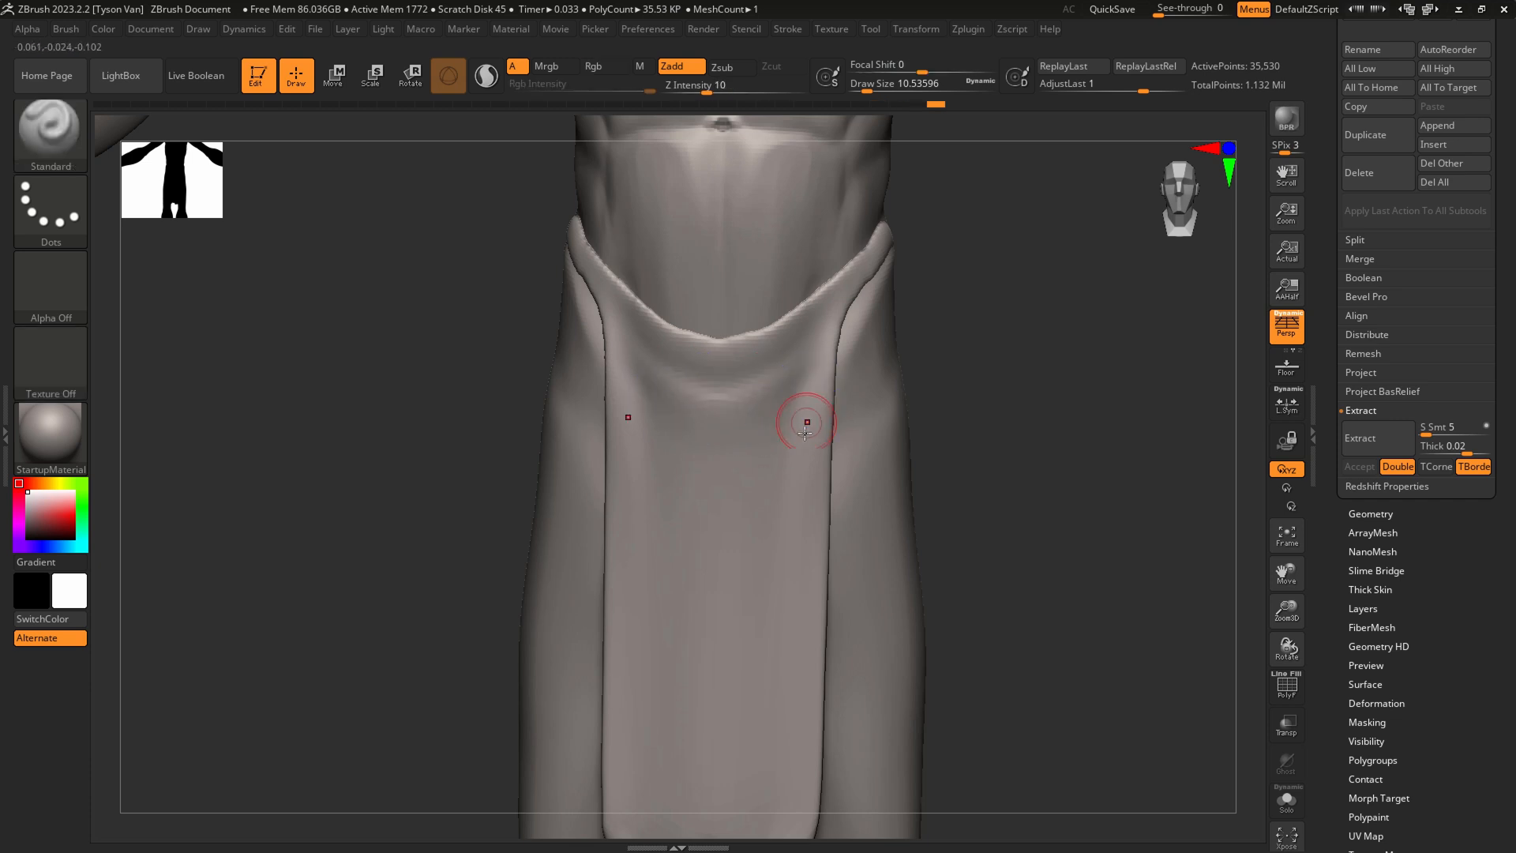
# Subdivide the loincloth once, then add diagonal cloth folds across the front flap with Standard at a draw size of about 7.5 and smooth them
pyautogui.hotkey('ctrl', 'd')
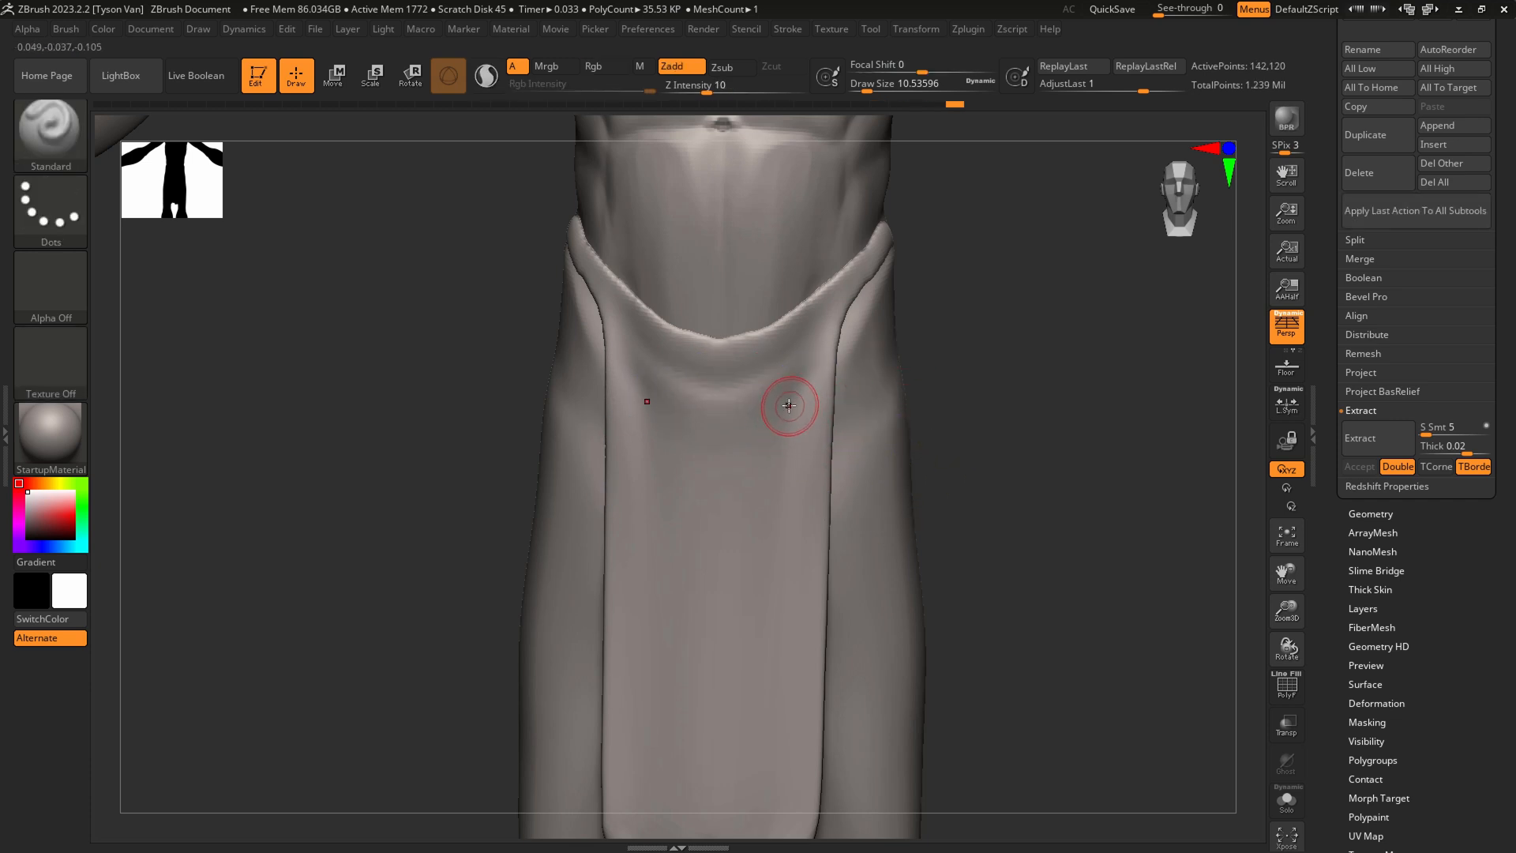
pyautogui.press('s')
pyautogui.moveTo(667, 403); pyautogui.dragTo(661, 402)
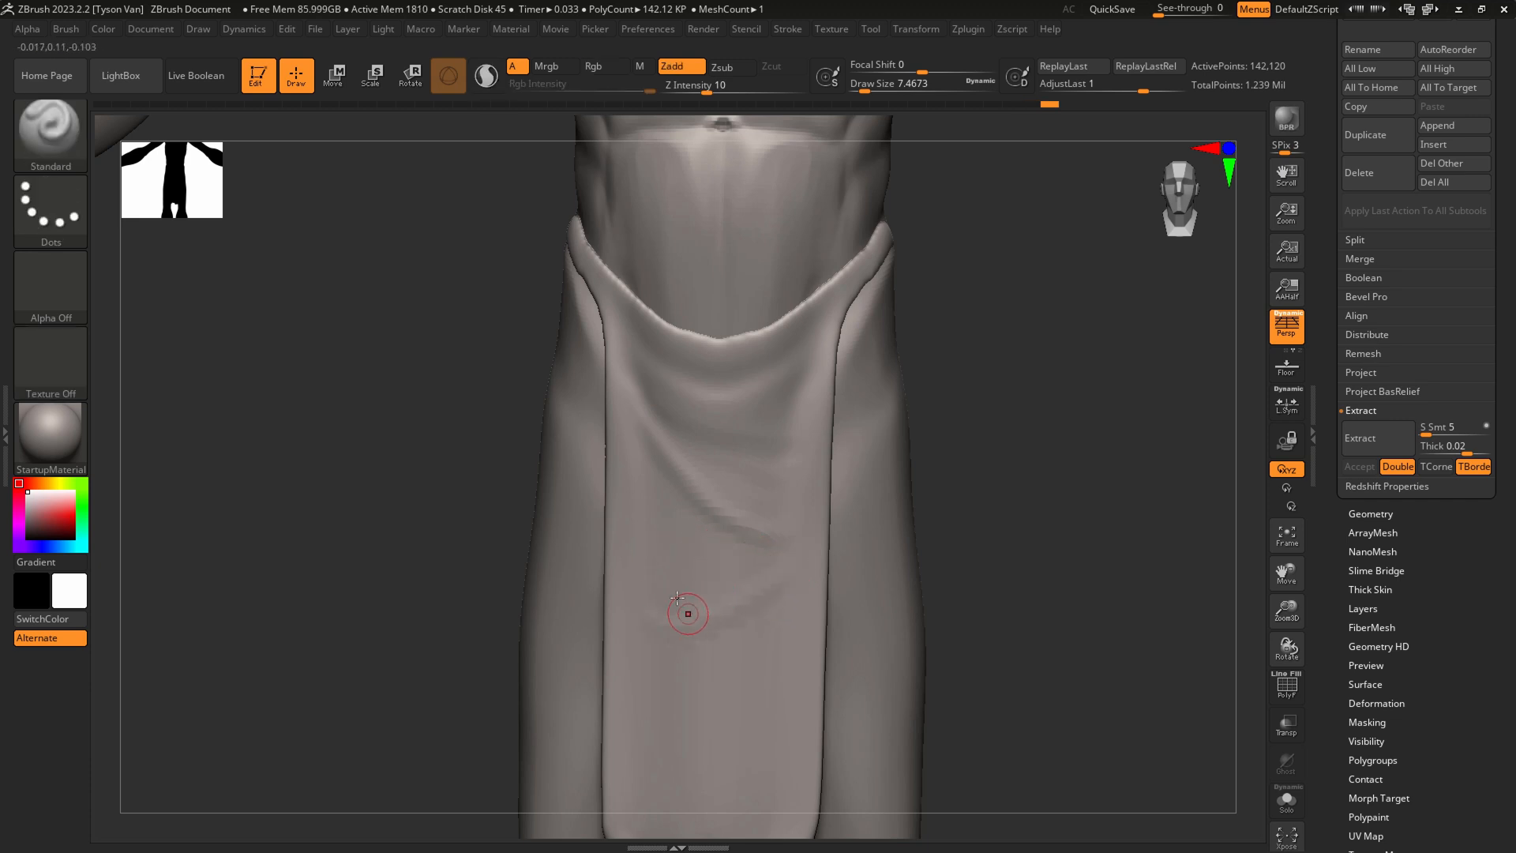
pyautogui.moveTo(636, 493)
pyautogui.mouseDown()
pyautogui.moveTo(705, 572)
pyautogui.moveTo(728, 526)
pyautogui.mouseUp()
pyautogui.moveTo(766, 635)
pyautogui.keyDown('shift'); pyautogui.mouseDown()
pyautogui.moveTo(757, 726)
pyautogui.moveTo(756, 632)
pyautogui.mouseUp(); pyautogui.keyUp('shift')
pyautogui.keyDown('shift'); pyautogui.moveTo(755, 457); pyautogui.dragTo(772, 431); pyautogui.keyUp('shift')
pyautogui.moveTo(779, 529)
pyautogui.keyDown('ctrl'); pyautogui.mouseDown(button='right')
pyautogui.moveTo(843, 525)
pyautogui.moveTo(811, 534)
pyautogui.mouseUp(button='right'); pyautogui.keyUp('ctrl')
pyautogui.keyDown('shift'); pyautogui.moveTo(763, 515); pyautogui.dragTo(773, 541); pyautogui.keyUp('shift')
# Save the tool to disk
pyautogui.moveTo(805, 578)
pyautogui.keyDown('ctrl'); pyautogui.mouseDown(button='right')
pyautogui.moveTo(799, 535)
pyautogui.moveTo(819, 534)
pyautogui.moveTo(732, 484)
pyautogui.moveTo(739, 515)
pyautogui.mouseUp(button='right'); pyautogui.keyUp('ctrl')
pyautogui.scroll(5, 1508, 124)
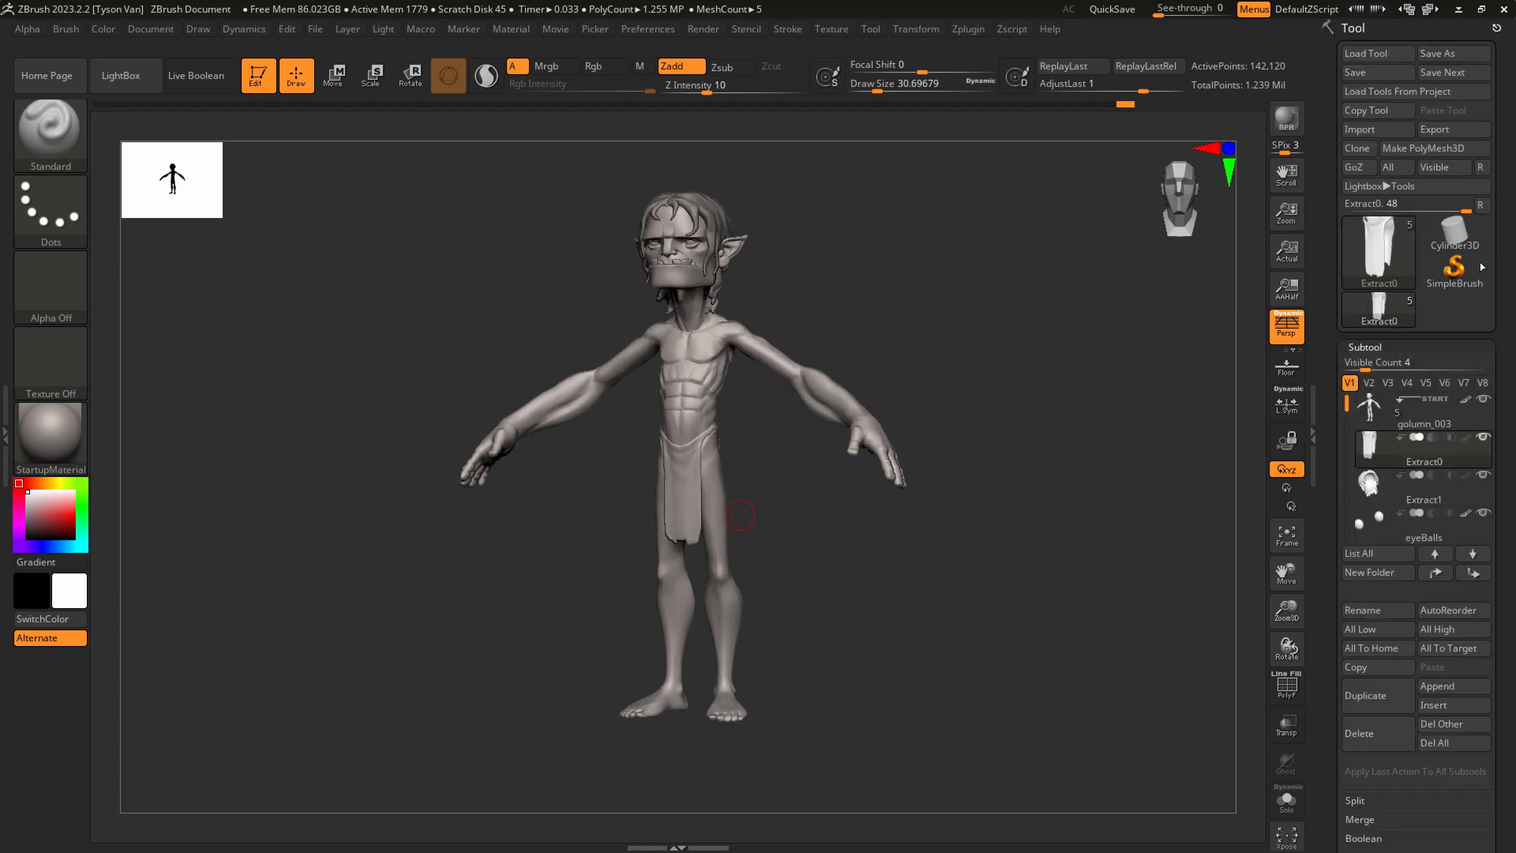
pyautogui.click(1366, 73)
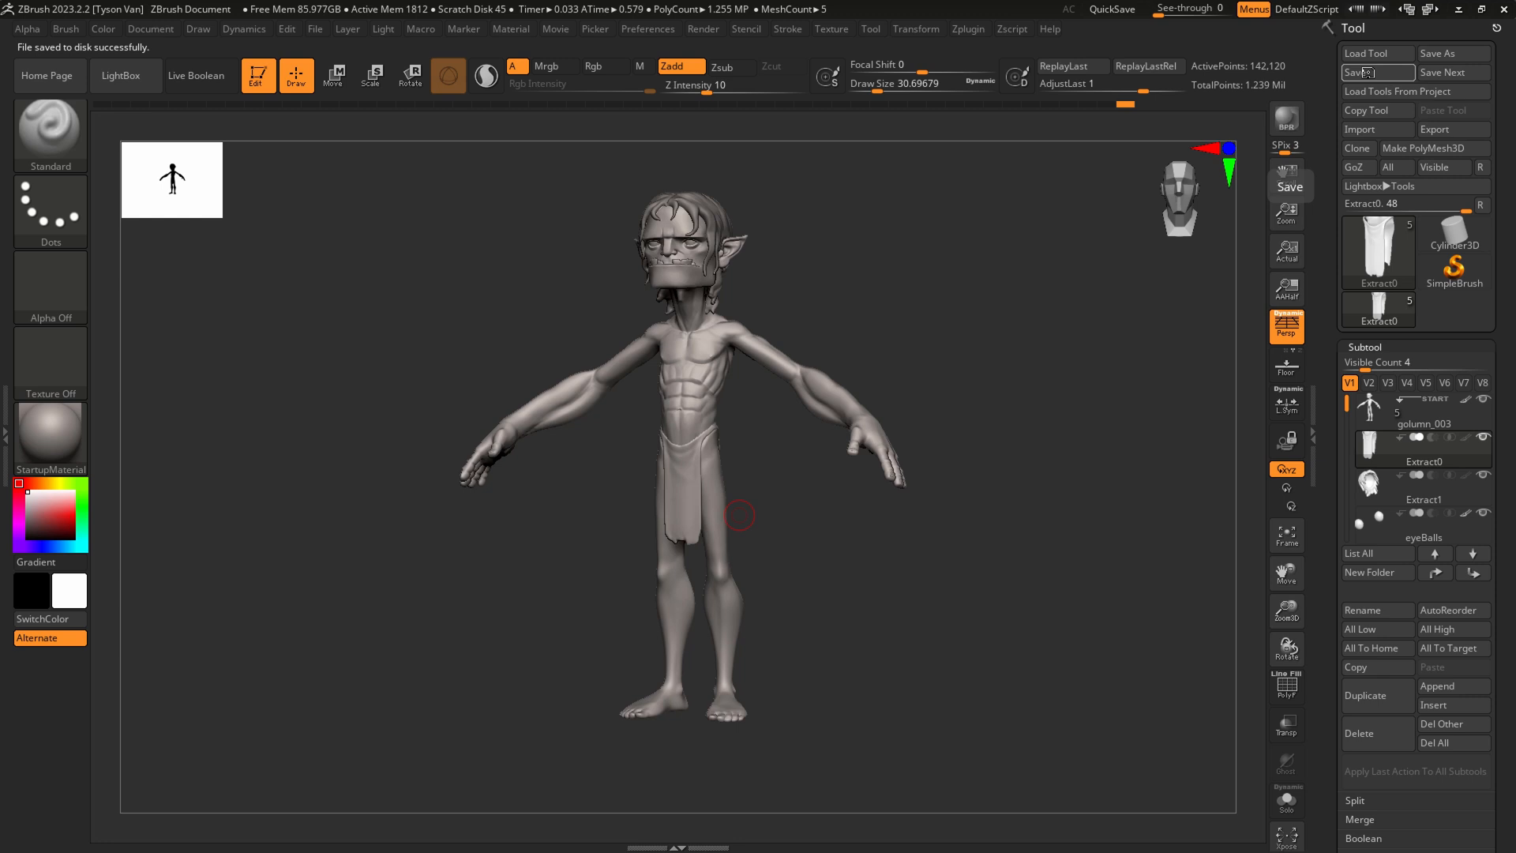
# Select the body subtool and carve the lower edge of the kneecaps with DamStandard at a draw size of about 23.3, smoothing the knees
pyautogui.keyDown('alt'); pyautogui.click(715, 568); pyautogui.keyUp('alt')
pyautogui.keyDown('ctrl'); pyautogui.moveTo(715, 568); pyautogui.dragTo(772, 693, button='right'); pyautogui.keyUp('ctrl')
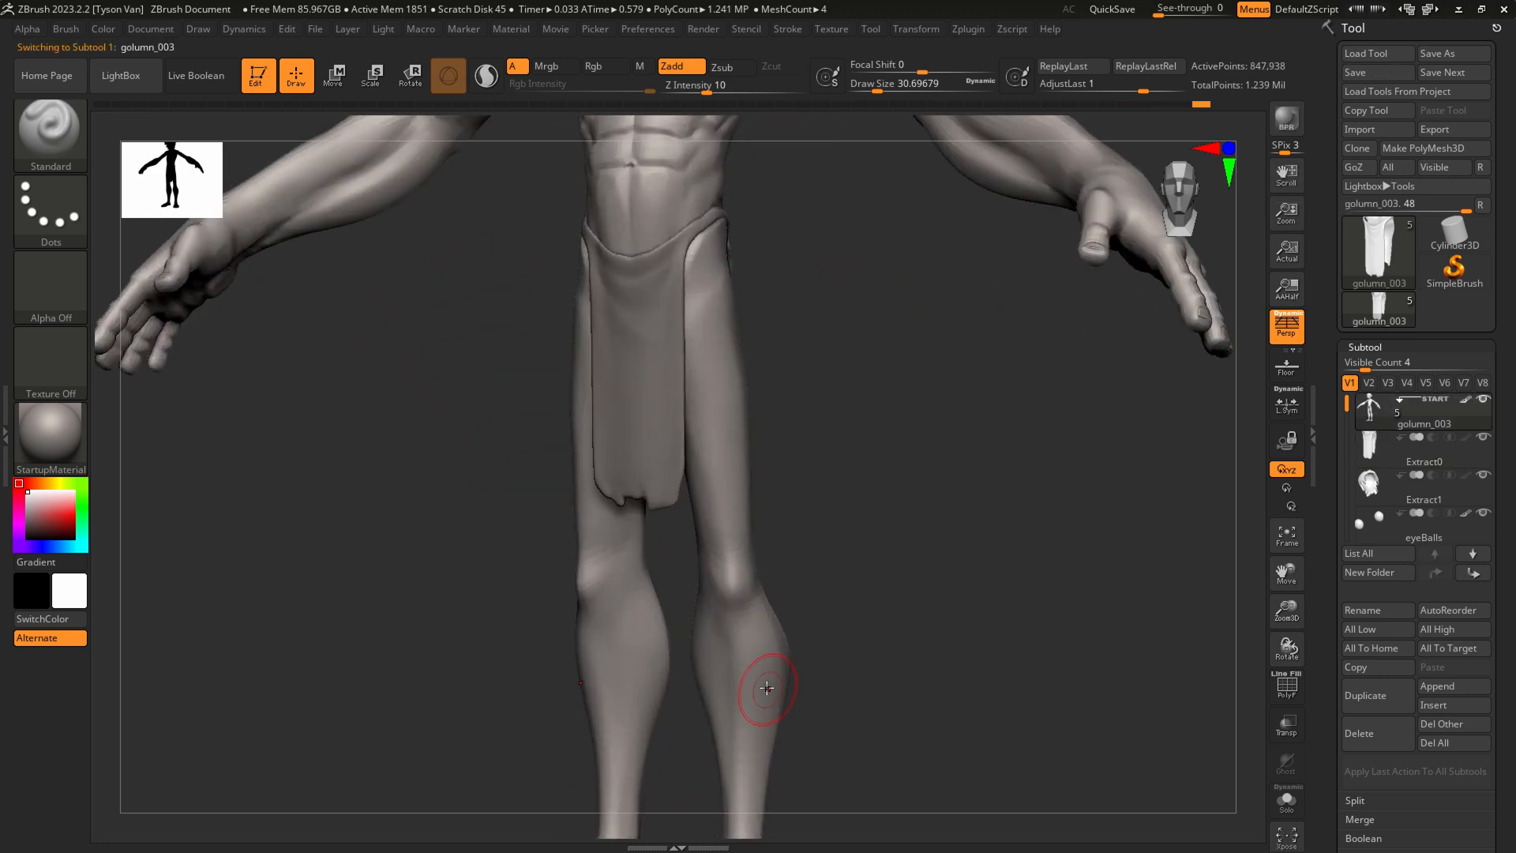
pyautogui.keyDown('ctrl'); pyautogui.moveTo(749, 602); pyautogui.dragTo(738, 626, button='right'); pyautogui.keyUp('ctrl')
pyautogui.press('b')
pyautogui.press('s')
pyautogui.press('h')
pyautogui.press('b')
pyautogui.press('d')
pyautogui.press('s')
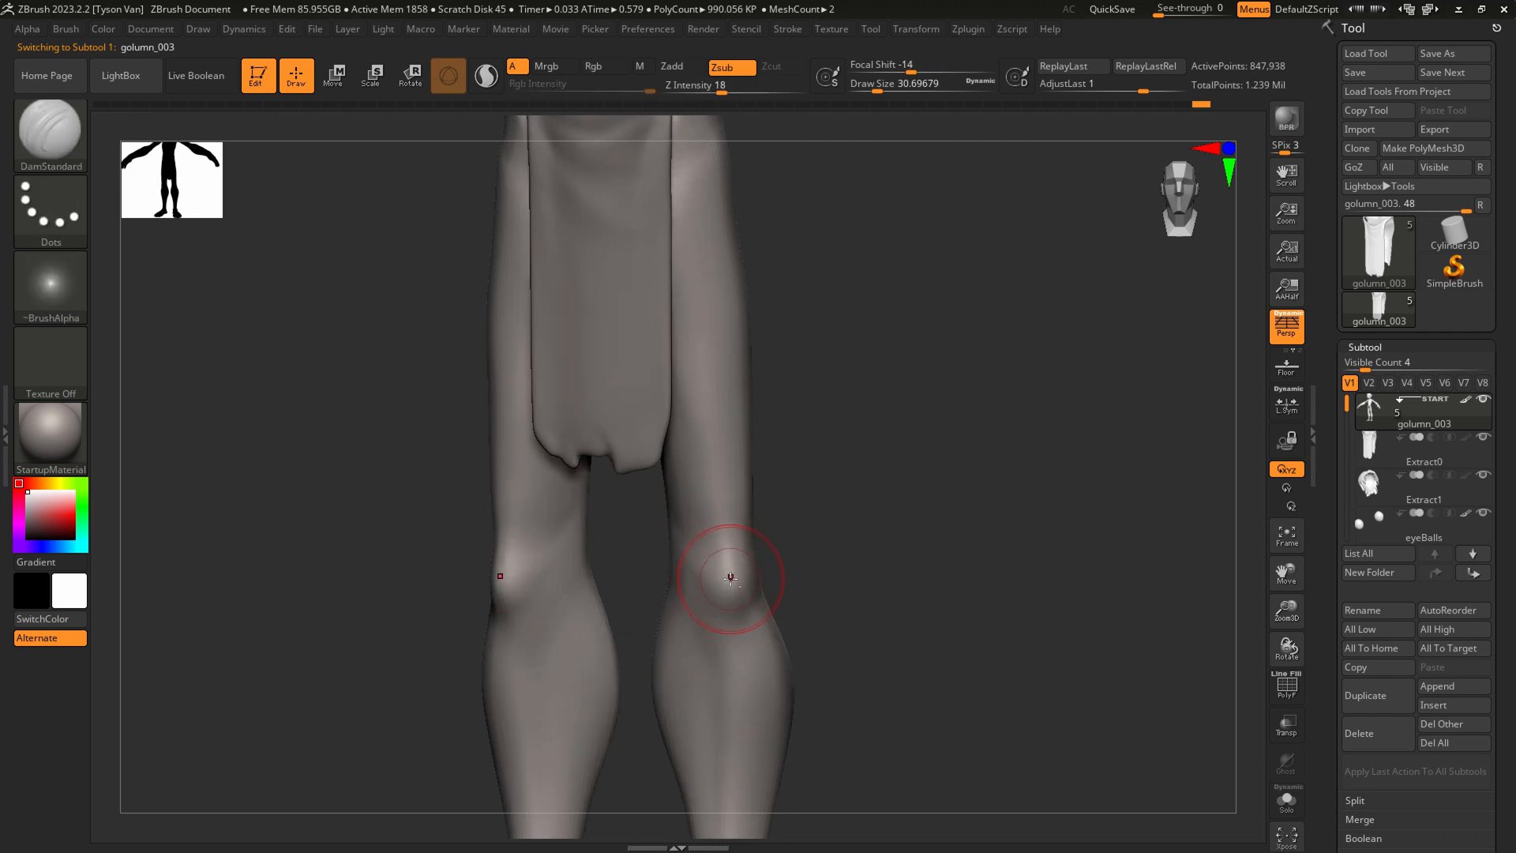
pyautogui.press('s')
pyautogui.click(714, 583)
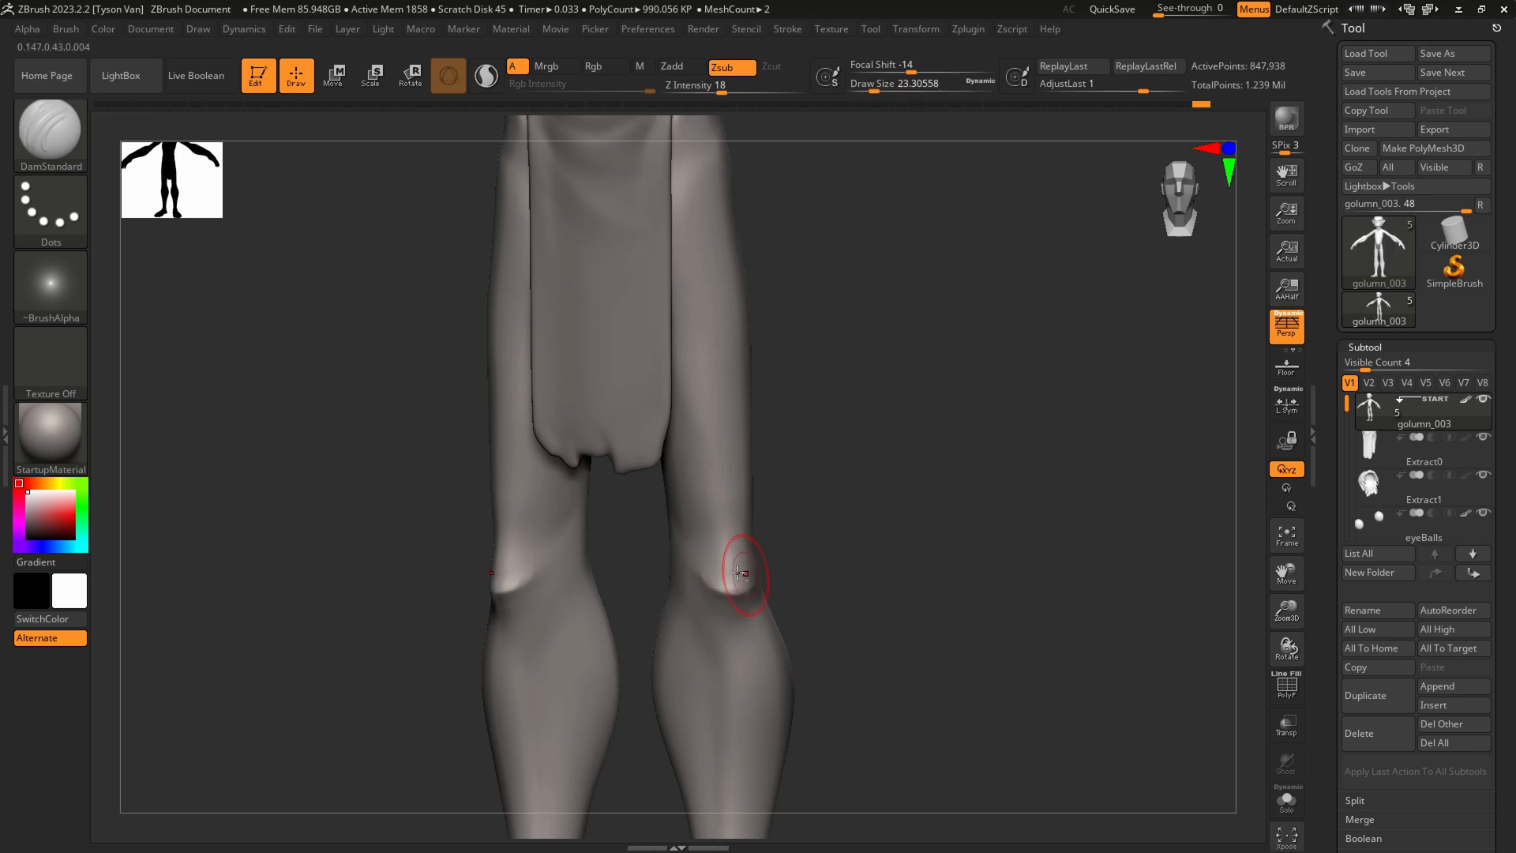
pyautogui.keyDown('shift'); pyautogui.moveTo(745, 544); pyautogui.dragTo(738, 564); pyautogui.keyUp('shift')
pyautogui.moveTo(676, 548); pyautogui.dragTo(689, 545, button='right')
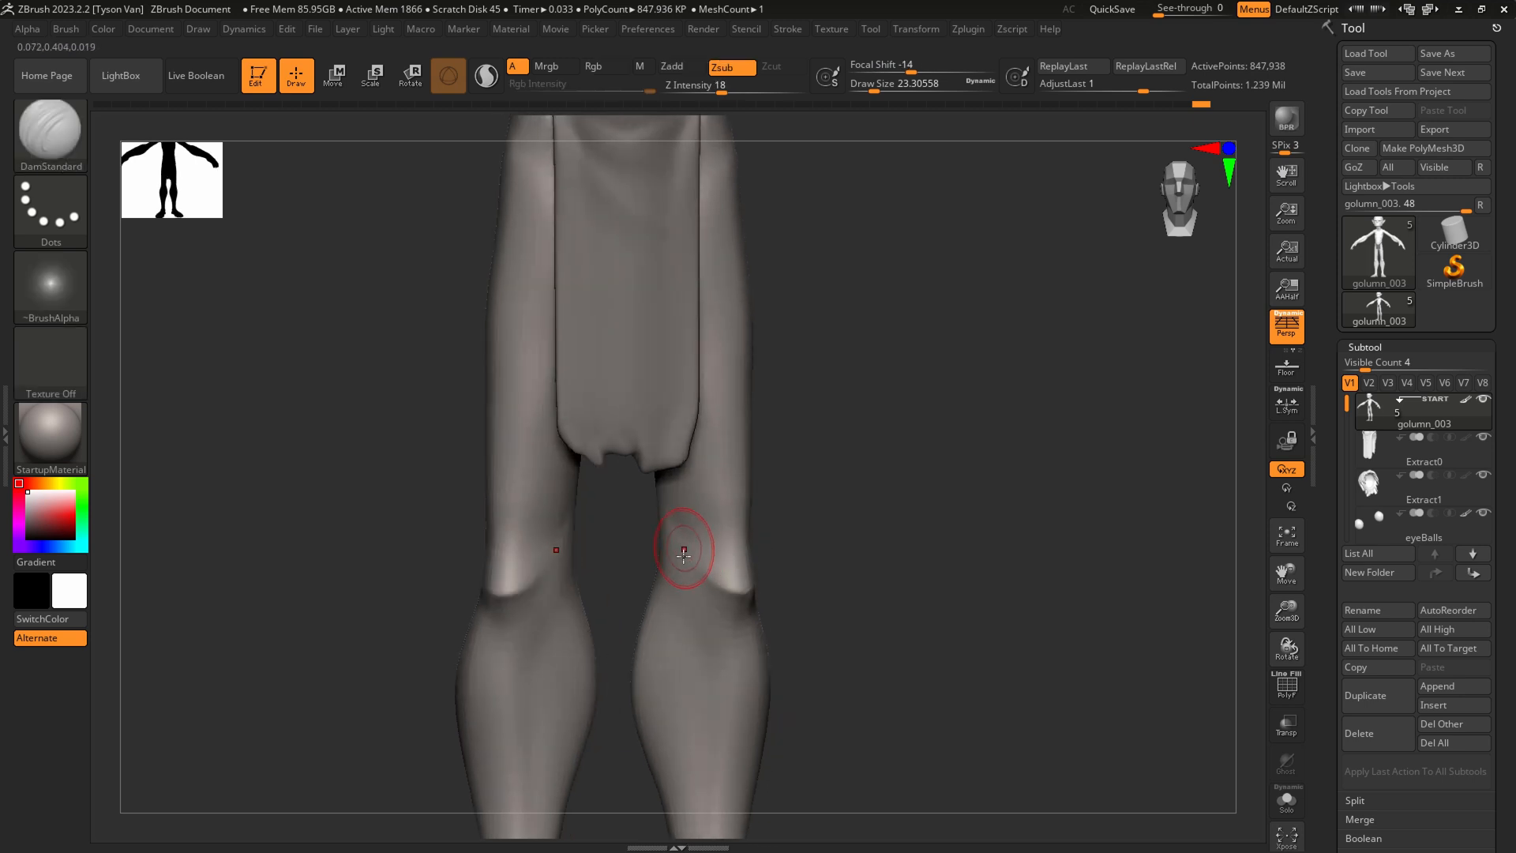
# Carve and soften a V-shaped form below each kneecap with DamStandard at a draw size of 28.75
pyautogui.moveTo(735, 598); pyautogui.dragTo(719, 588, button='right')
pyautogui.press('s')
pyautogui.click(716, 612)
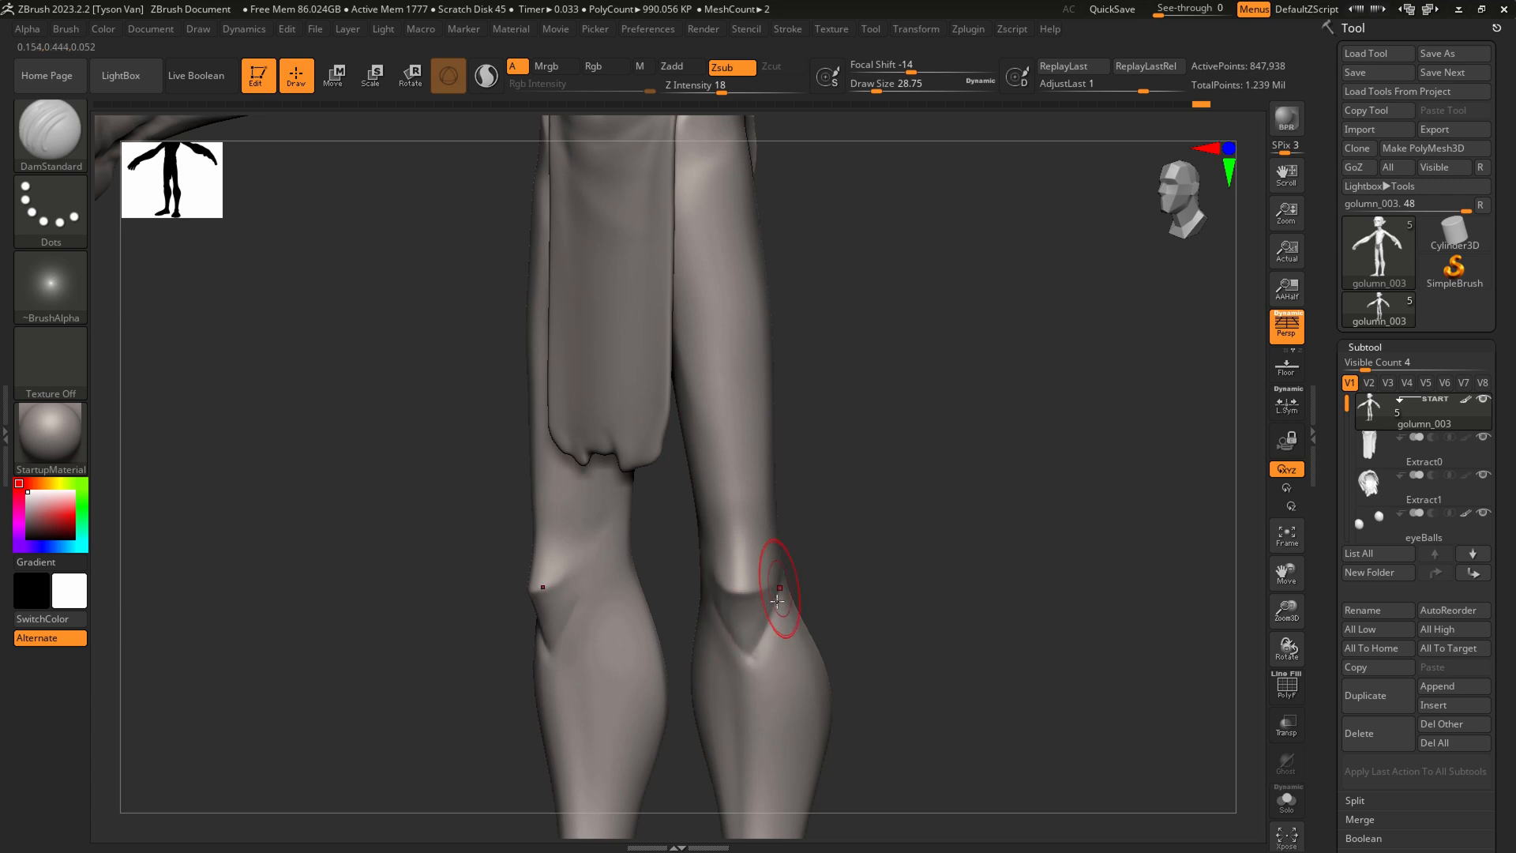
pyautogui.press('shift')
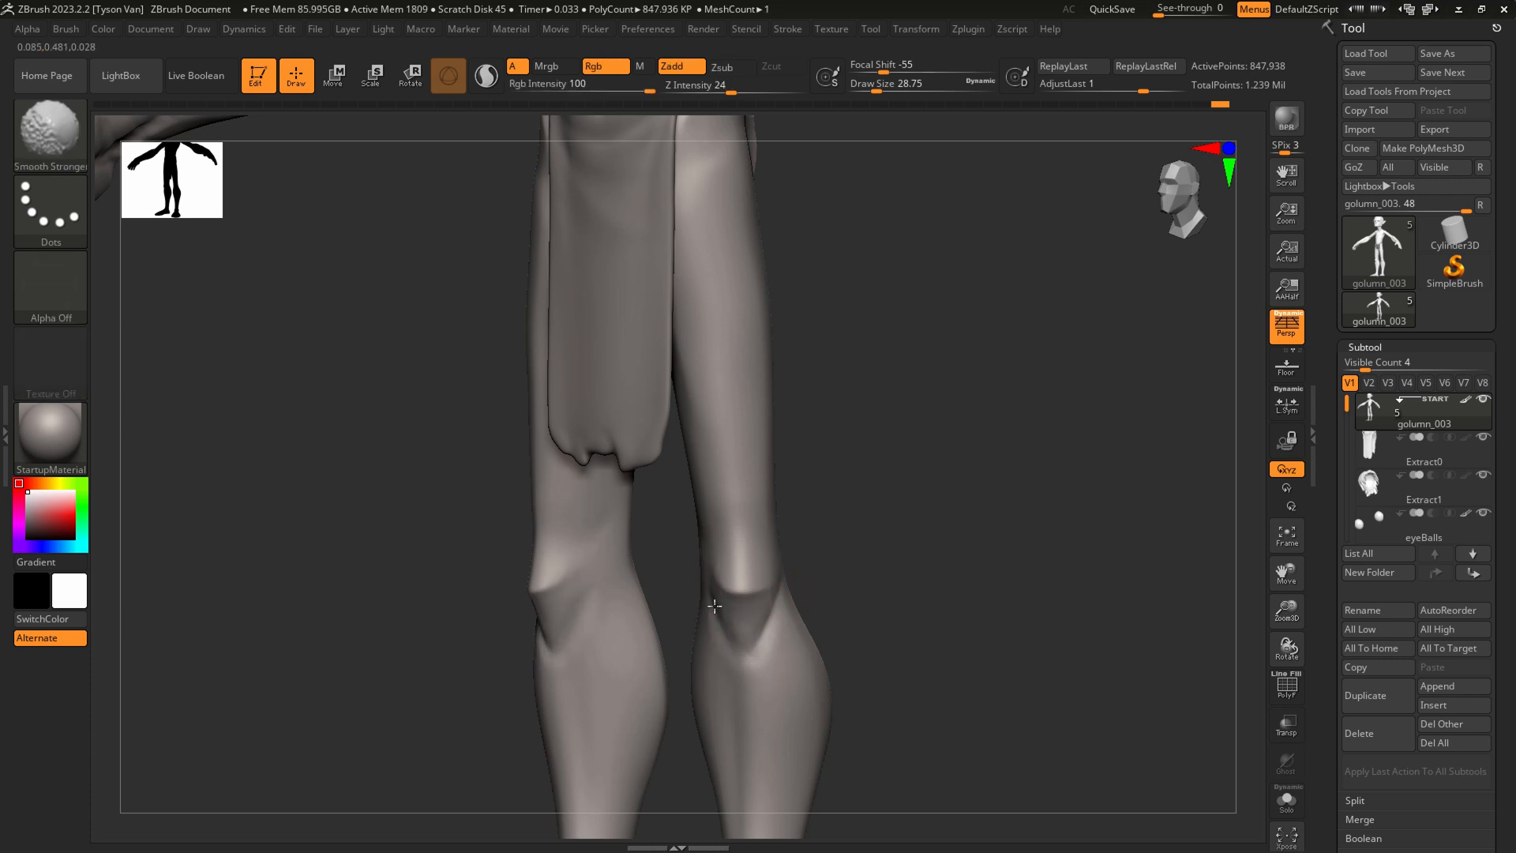
pyautogui.moveTo(758, 633); pyautogui.dragTo(739, 615, button='right')
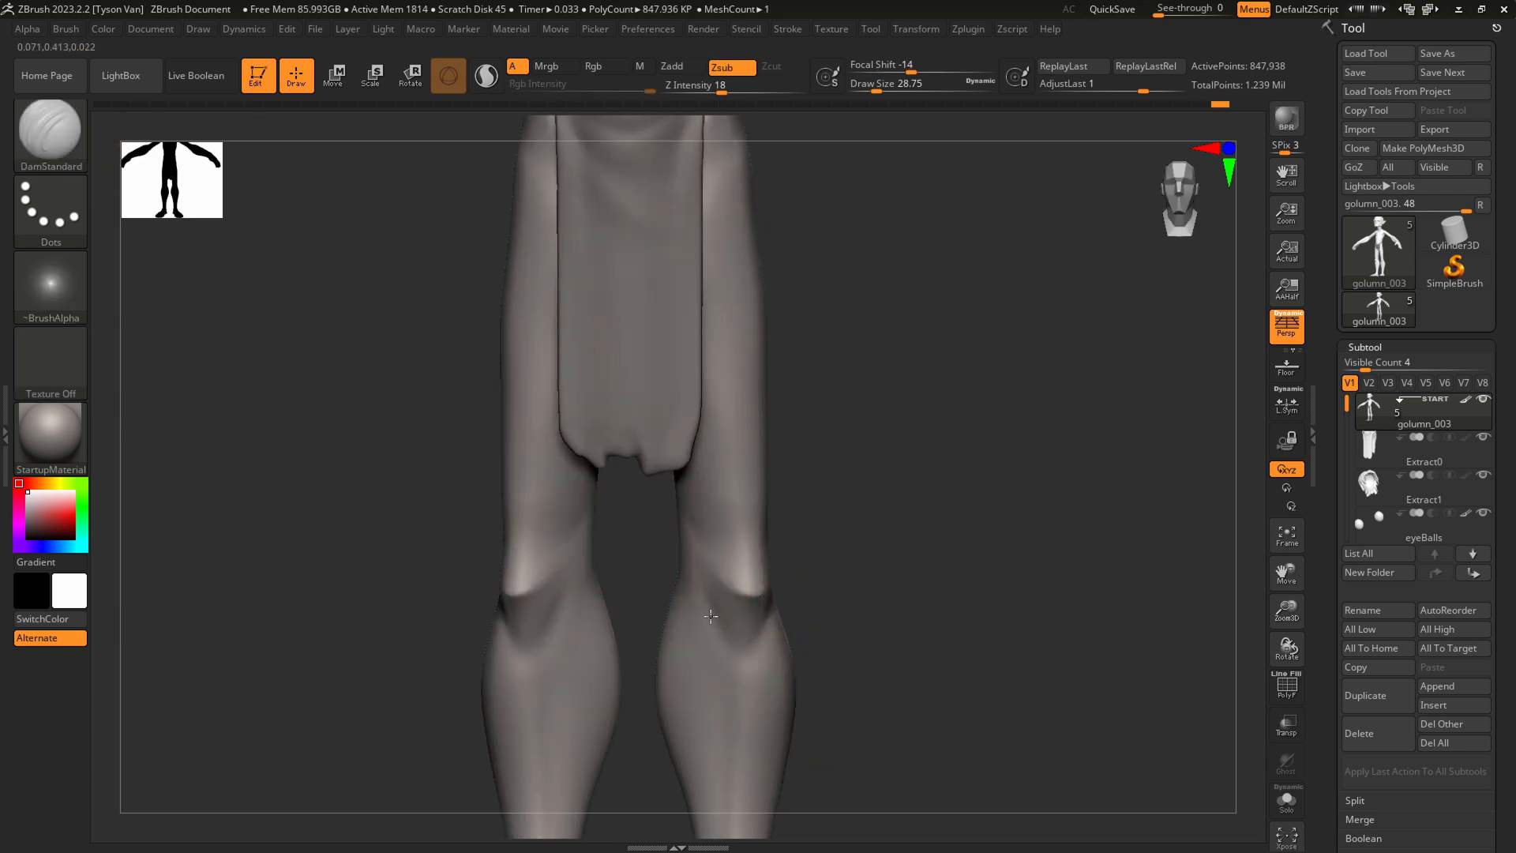
# Carve and smooth the creases above the kneecaps to define the lower thigh muscles with DamStandard at a draw size of 28.75
pyautogui.moveTo(741, 670)
pyautogui.keyDown('alt'); pyautogui.mouseDown(button='right')
pyautogui.moveTo(735, 514)
pyautogui.moveTo(711, 542)
pyautogui.moveTo(712, 489)
pyautogui.moveTo(735, 466)
pyautogui.moveTo(701, 439)
pyautogui.moveTo(711, 430)
pyautogui.mouseUp(button='right'); pyautogui.keyUp('alt')
pyautogui.press('shift')
pyautogui.moveTo(708, 427)
pyautogui.keyDown('shift'); pyautogui.mouseDown()
pyautogui.moveTo(725, 424)
pyautogui.moveTo(735, 385)
pyautogui.mouseUp(); pyautogui.keyUp('shift')
pyautogui.moveTo(738, 384); pyautogui.dragTo(725, 413, button='right')
pyautogui.moveTo(754, 431); pyautogui.dragTo(771, 427)
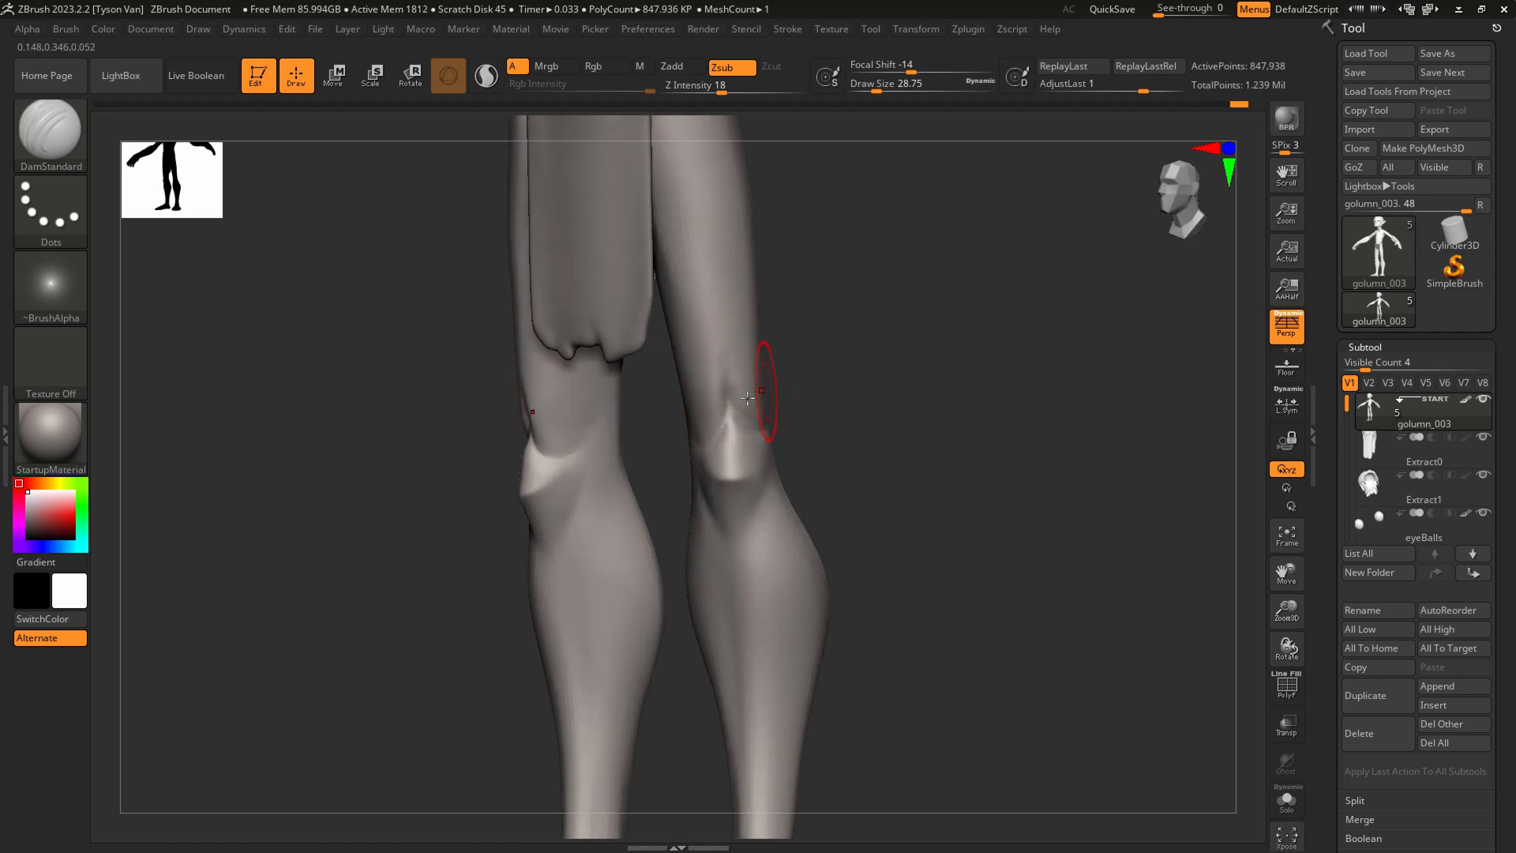
pyautogui.moveTo(761, 392); pyautogui.dragTo(727, 404, button='right')
pyautogui.moveTo(731, 417); pyautogui.dragTo(774, 425)
pyautogui.moveTo(745, 387); pyautogui.dragTo(769, 397, button='right')
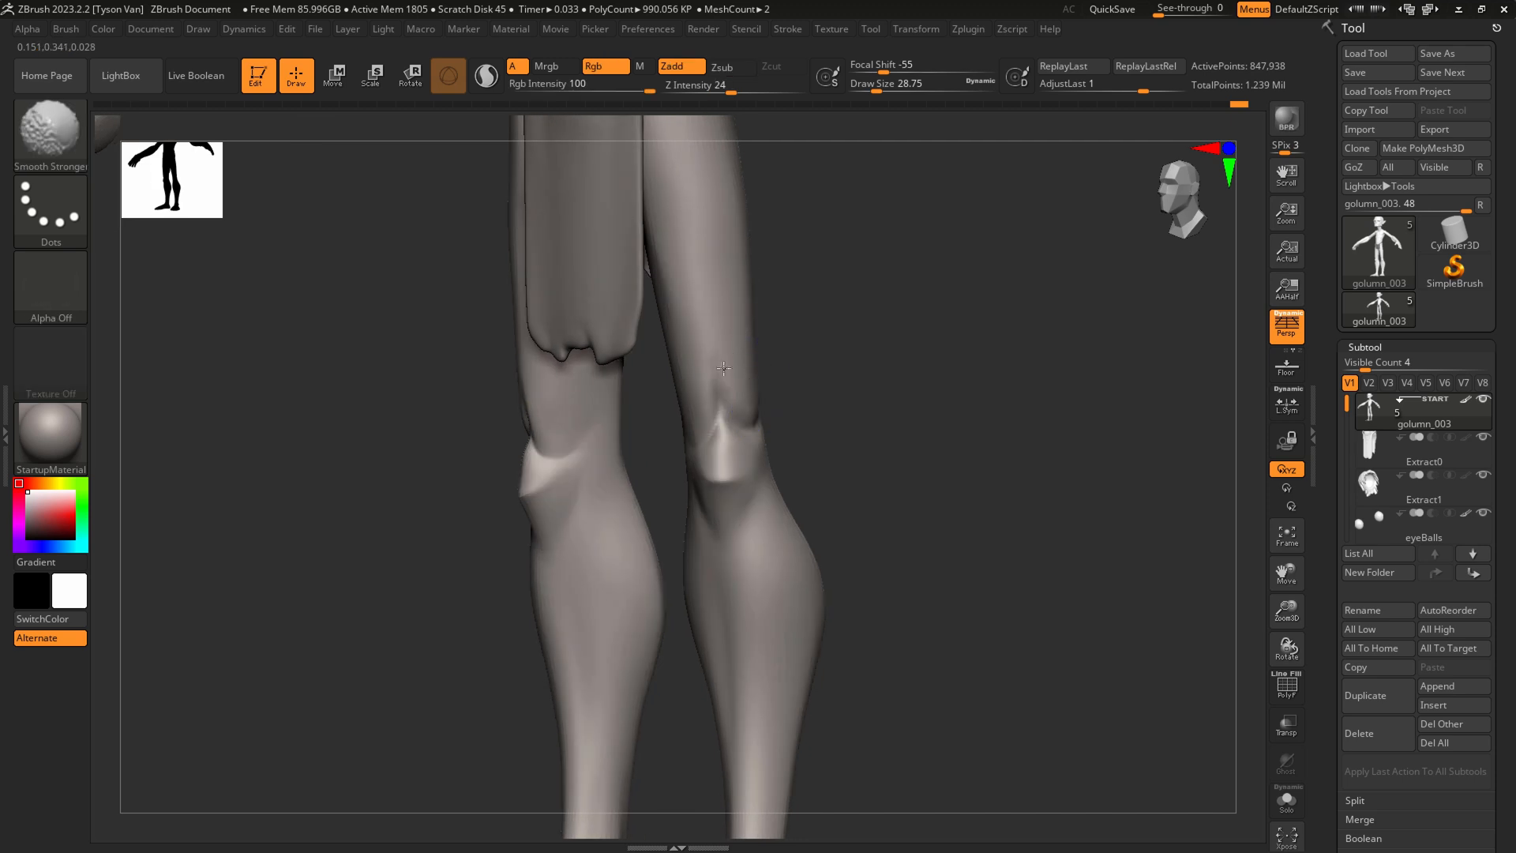
pyautogui.moveTo(705, 354)
pyautogui.mouseDown(button='right')
pyautogui.moveTo(738, 331)
pyautogui.moveTo(730, 442)
pyautogui.moveTo(955, 515)
pyautogui.mouseUp(button='right')
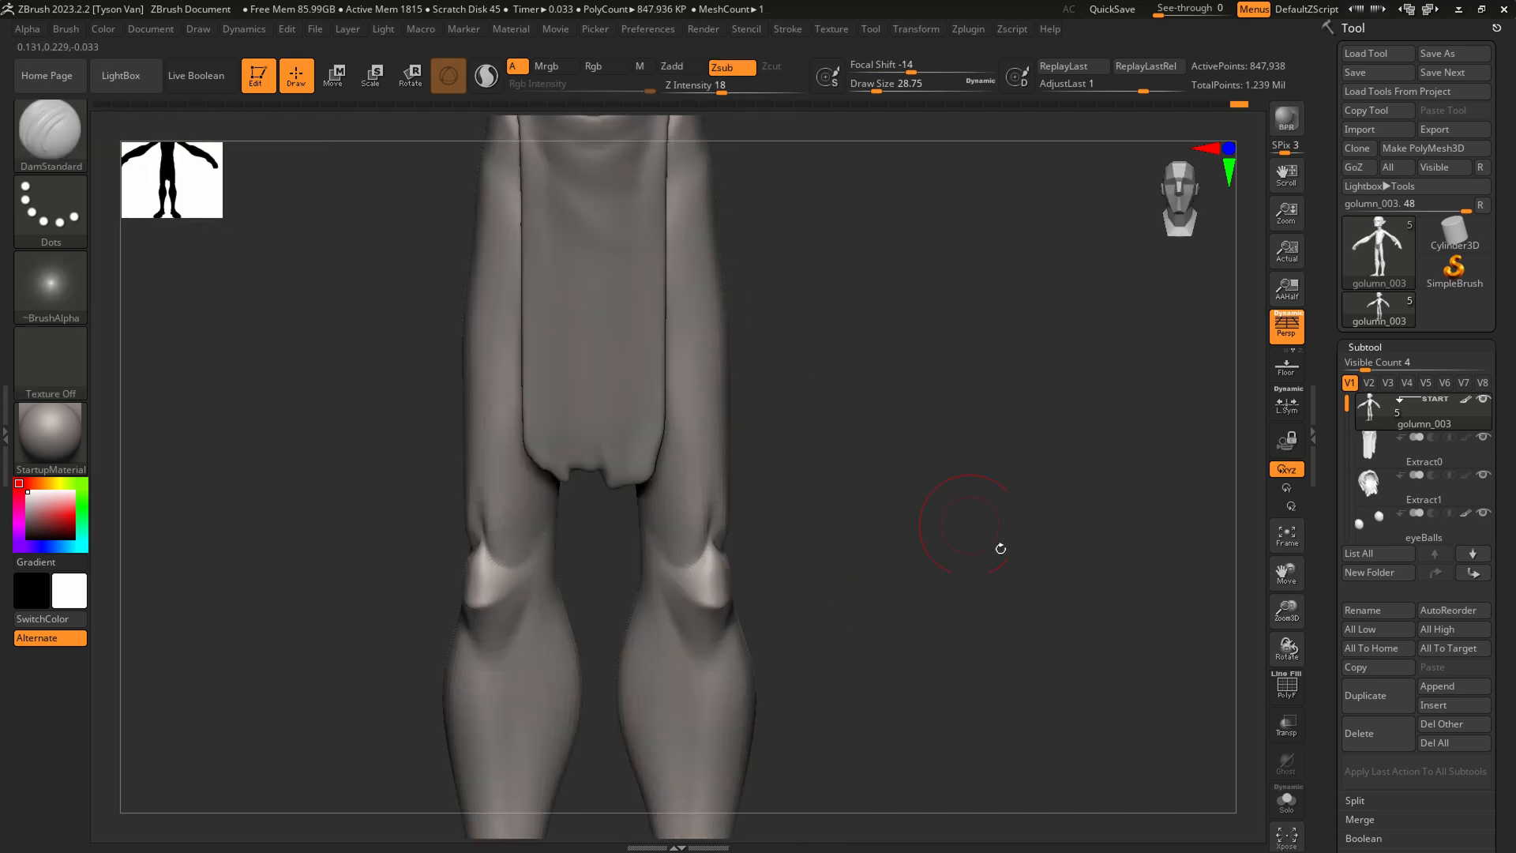
# Isolate the body subtool and clear its mask
pyautogui.click(1296, 799)
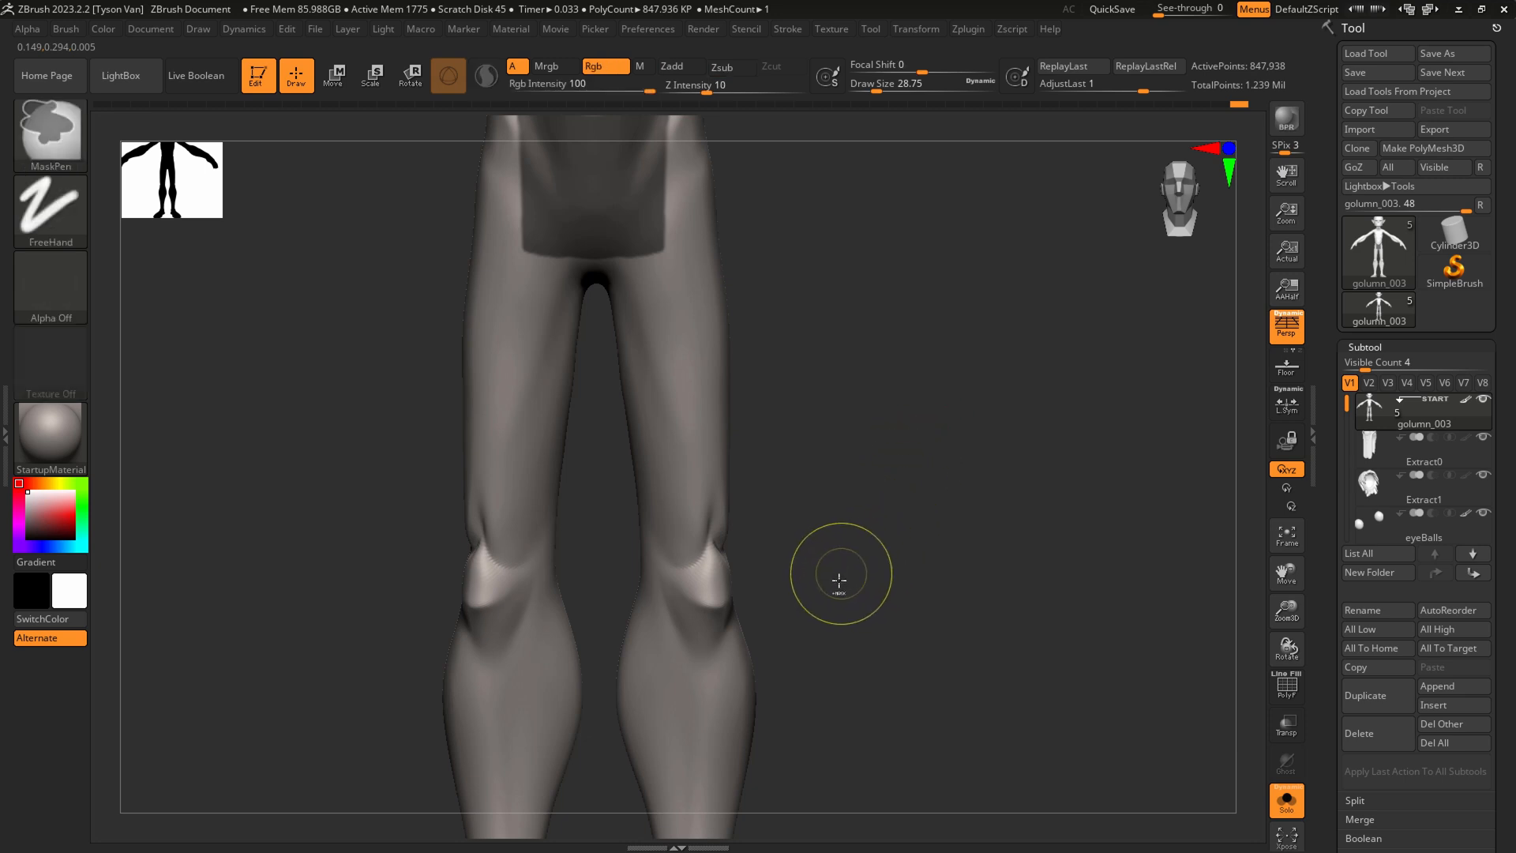
pyautogui.keyDown('ctrl'); pyautogui.moveTo(839, 579); pyautogui.dragTo(1054, 270); pyautogui.keyUp('ctrl')
# Carve a diagonal muscle line from the groin across the front of each thigh with DamStandard at a draw size of about 34.8
pyautogui.moveTo(677, 311)
pyautogui.mouseDown(button='right')
pyautogui.moveTo(642, 288)
pyautogui.moveTo(653, 256)
pyautogui.mouseUp(button='right')
pyautogui.moveTo(637, 240)
pyautogui.mouseDown()
pyautogui.moveTo(647, 323)
pyautogui.moveTo(717, 460)
pyautogui.mouseUp()
pyautogui.hotkey('ctrl', 'z')
pyautogui.moveTo(661, 349); pyautogui.dragTo(643, 299, button='right')
pyautogui.press('s')
pyautogui.moveTo(643, 298); pyautogui.dragTo(706, 462)
pyautogui.moveTo(661, 357); pyautogui.dragTo(708, 462)
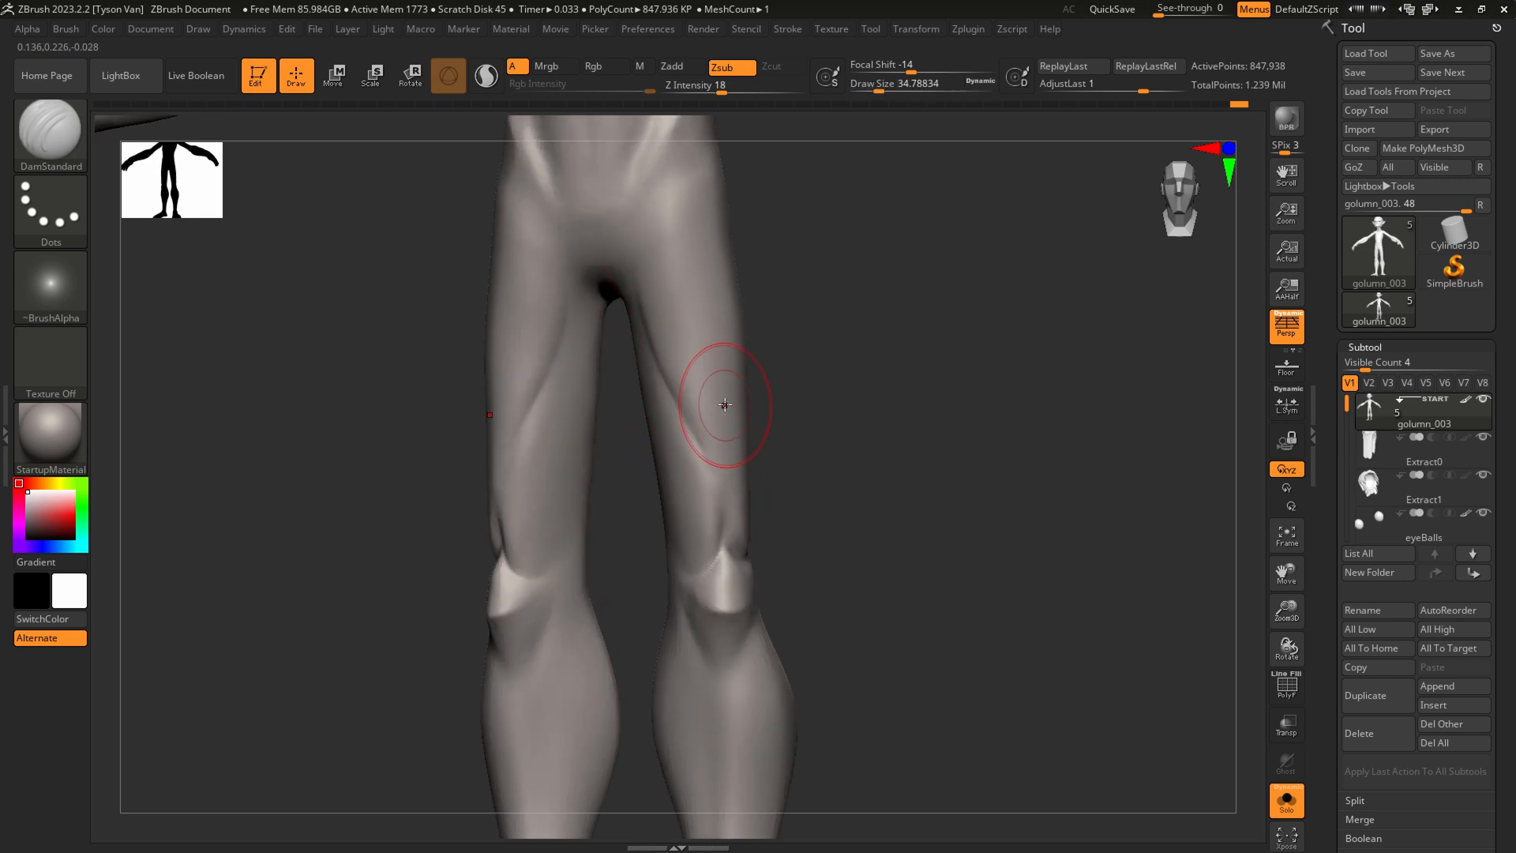
# Carve the muscle grooves along the inner thighs toward the knees with DamStandard and soften the inner lines
pyautogui.moveTo(722, 406); pyautogui.dragTo(716, 460, button='right')
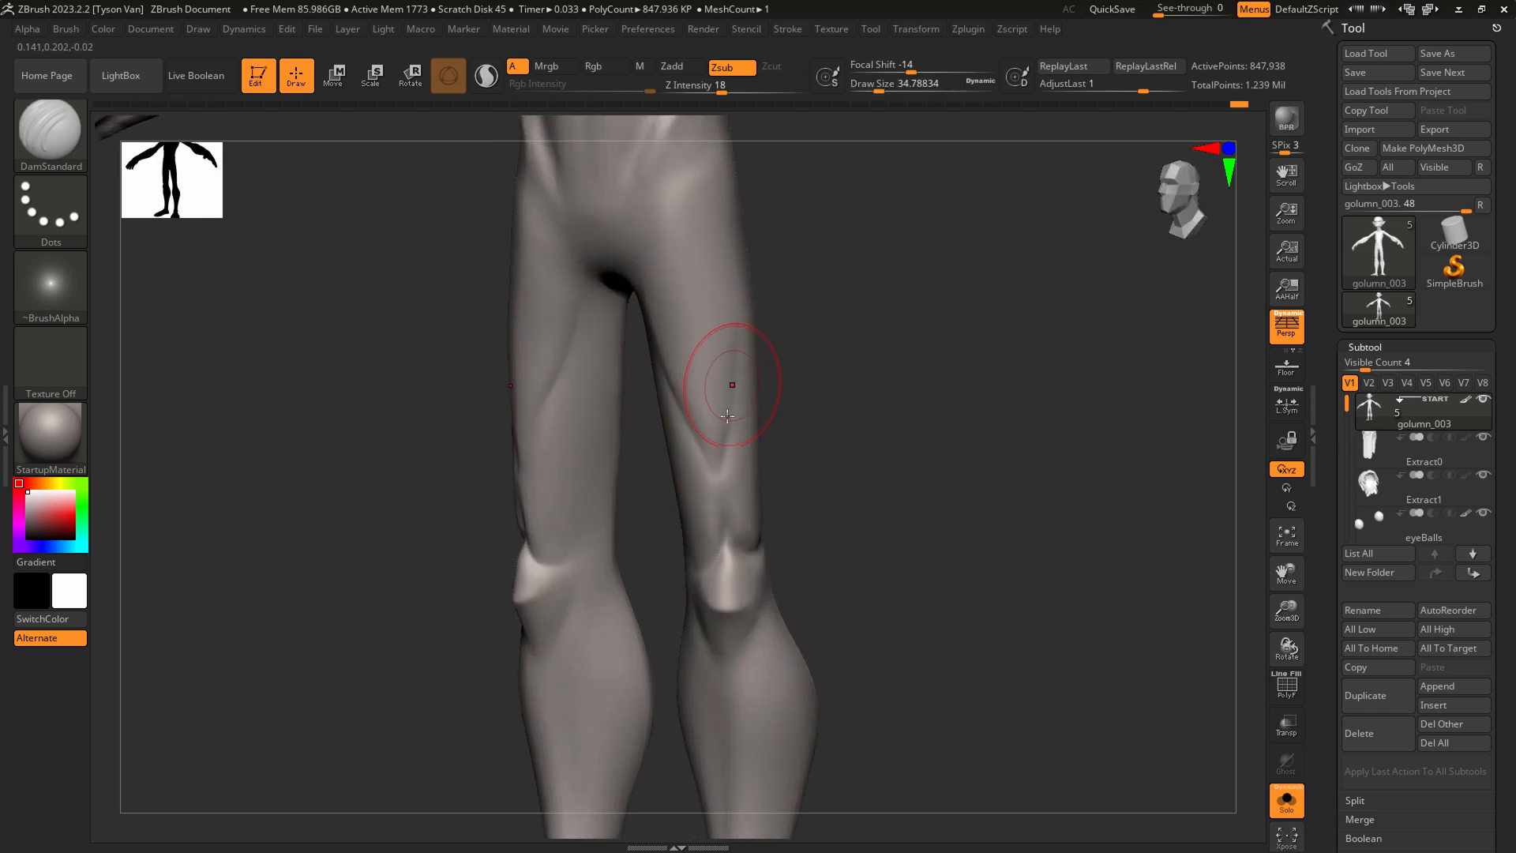
pyautogui.moveTo(723, 498); pyautogui.dragTo(720, 463)
pyautogui.moveTo(720, 462)
pyautogui.mouseDown(button='right')
pyautogui.moveTo(778, 466)
pyautogui.moveTo(683, 443)
pyautogui.mouseUp(button='right')
pyautogui.moveTo(644, 297); pyautogui.dragTo(648, 475)
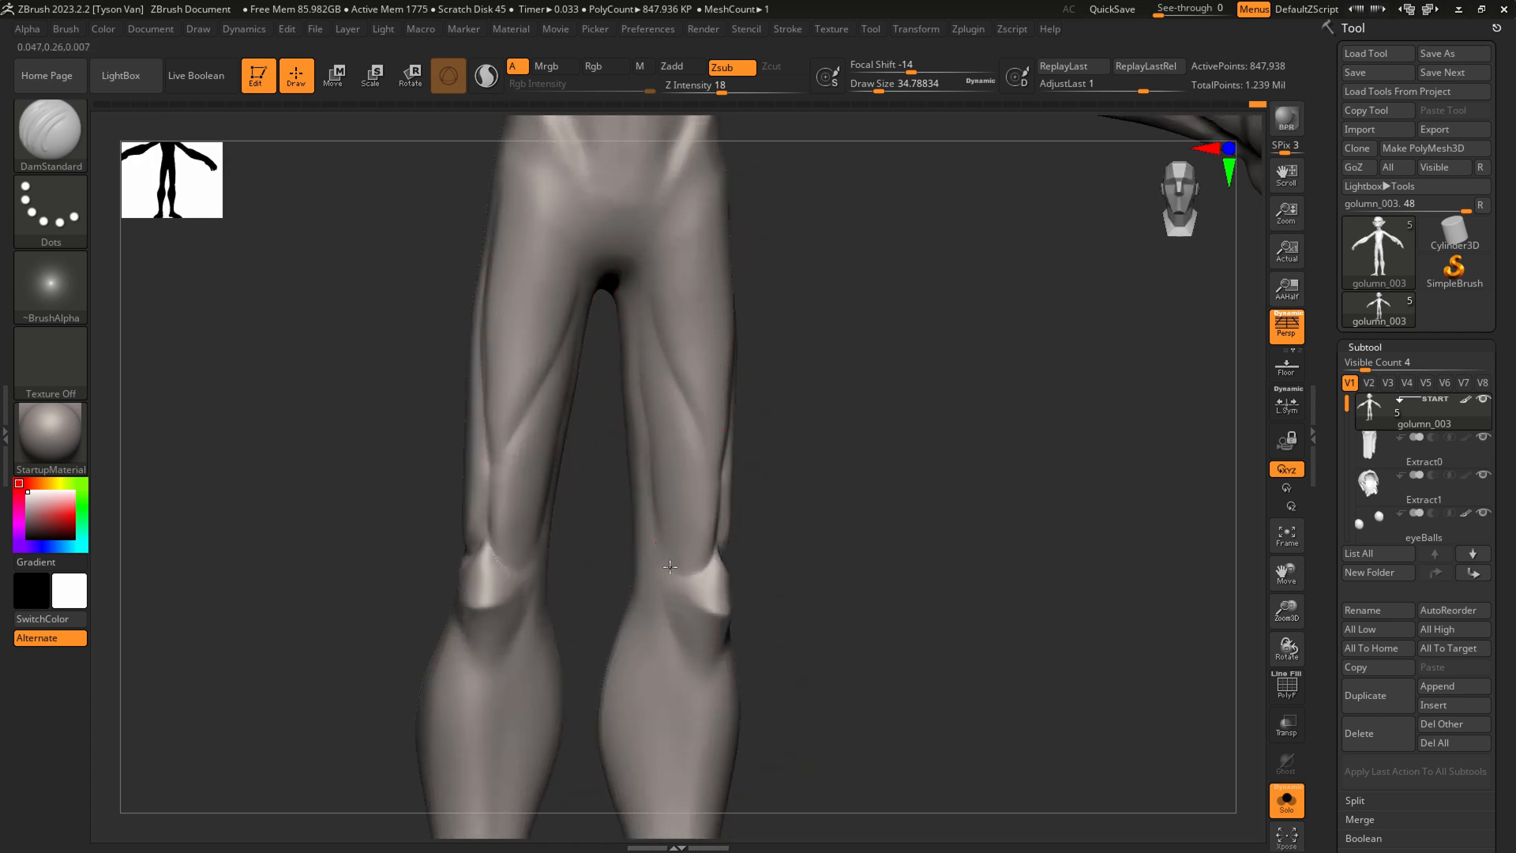
pyautogui.press('shift')
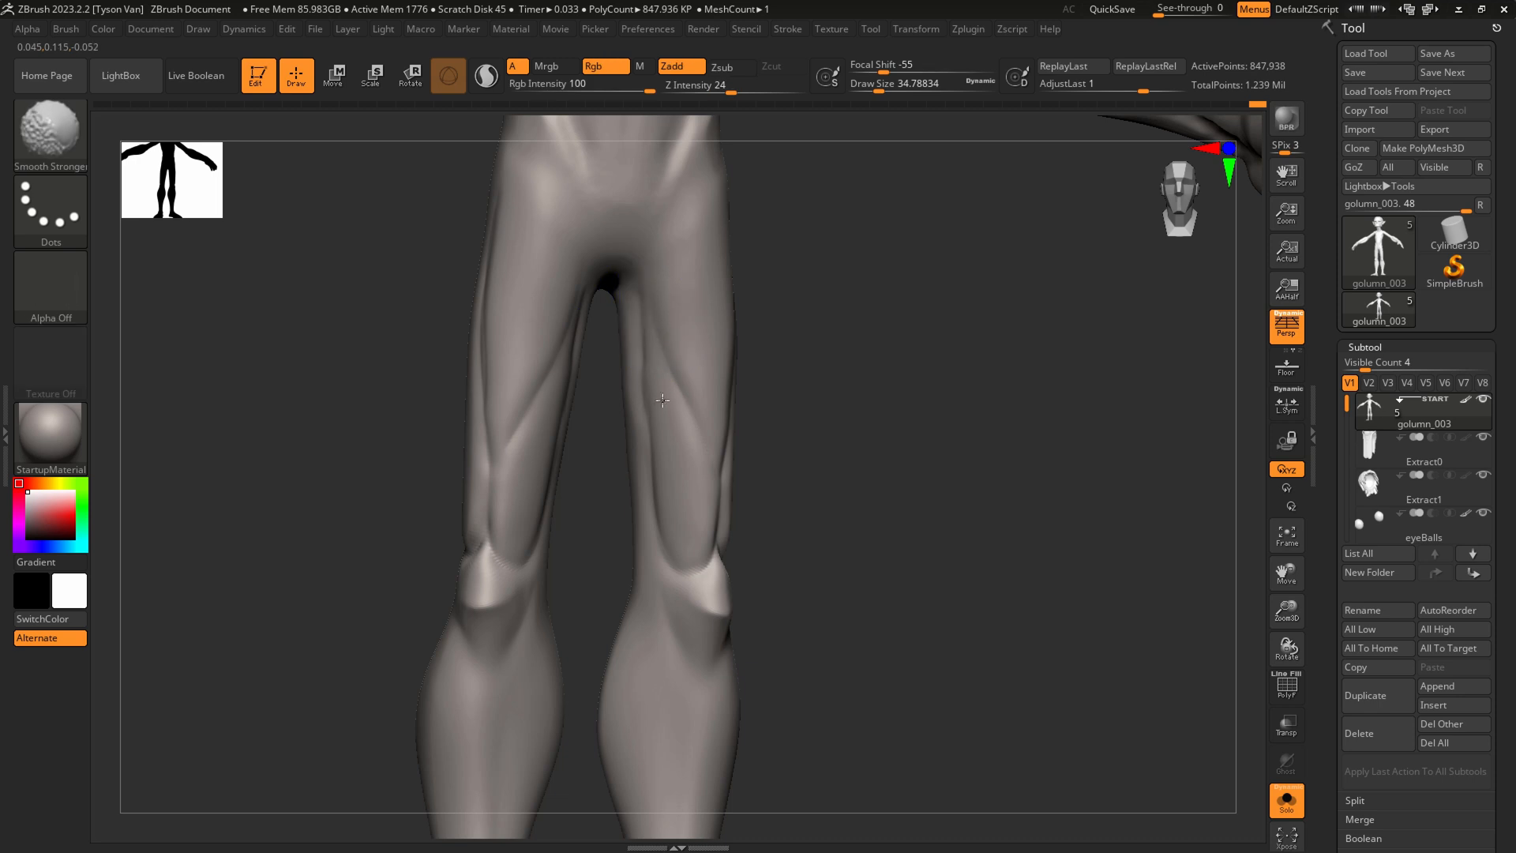
pyautogui.keyDown('shift'); pyautogui.moveTo(653, 461); pyautogui.dragTo(654, 477); pyautogui.keyUp('shift')
# Carve the central muscle separation above each kneecap and smooth the lower front of the thighs
pyautogui.moveTo(765, 418); pyautogui.dragTo(711, 410, button='right')
pyautogui.moveTo(724, 478); pyautogui.dragTo(719, 388)
pyautogui.press('shift')
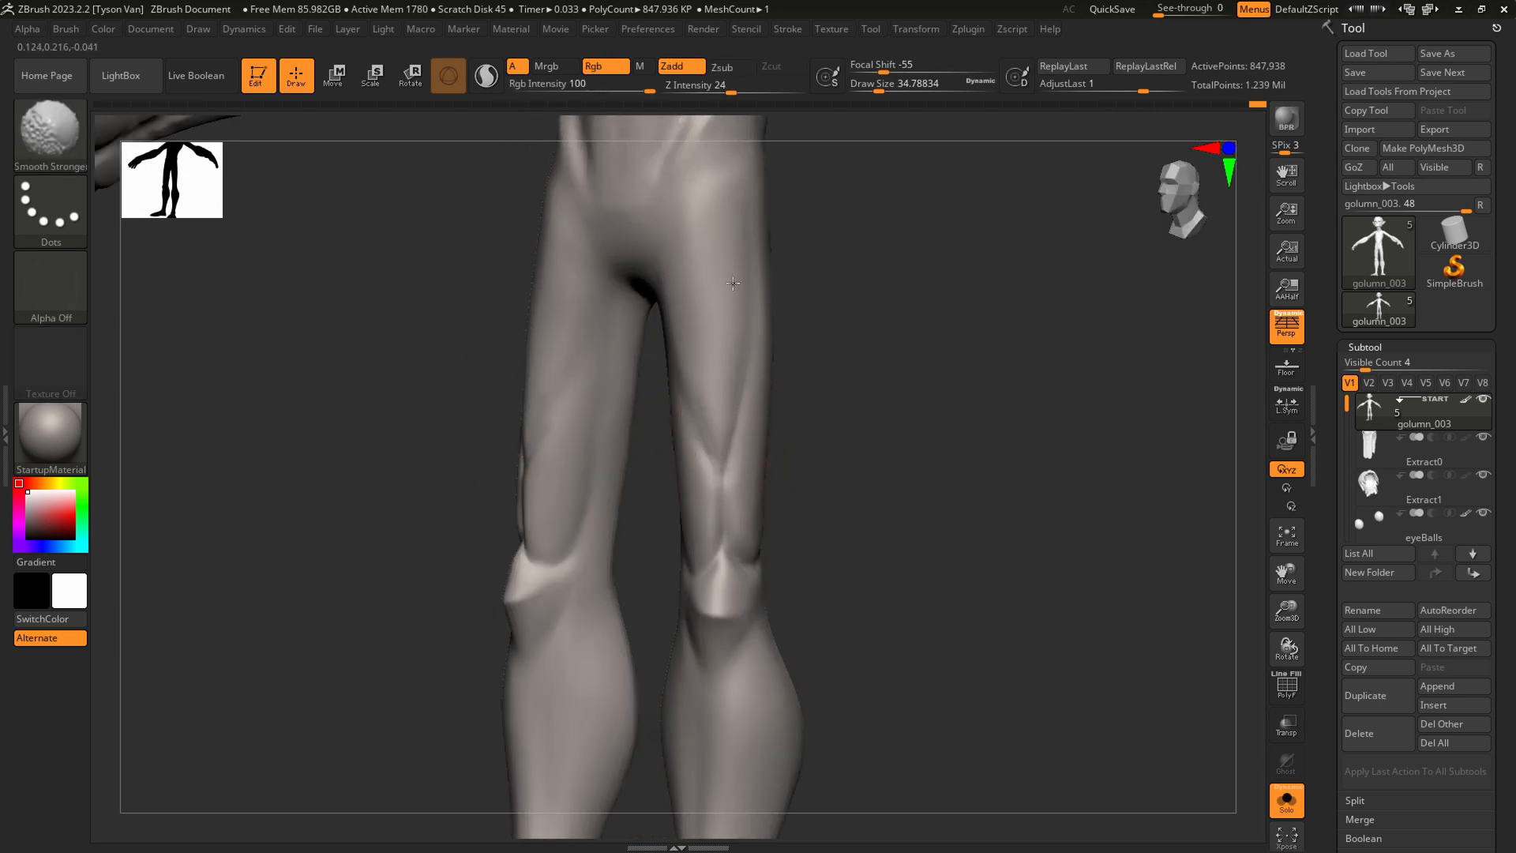
pyautogui.keyDown('shift'); pyautogui.moveTo(755, 553); pyautogui.dragTo(746, 528); pyautogui.keyUp('shift')
pyautogui.moveTo(750, 506); pyautogui.dragTo(805, 491, button='right')
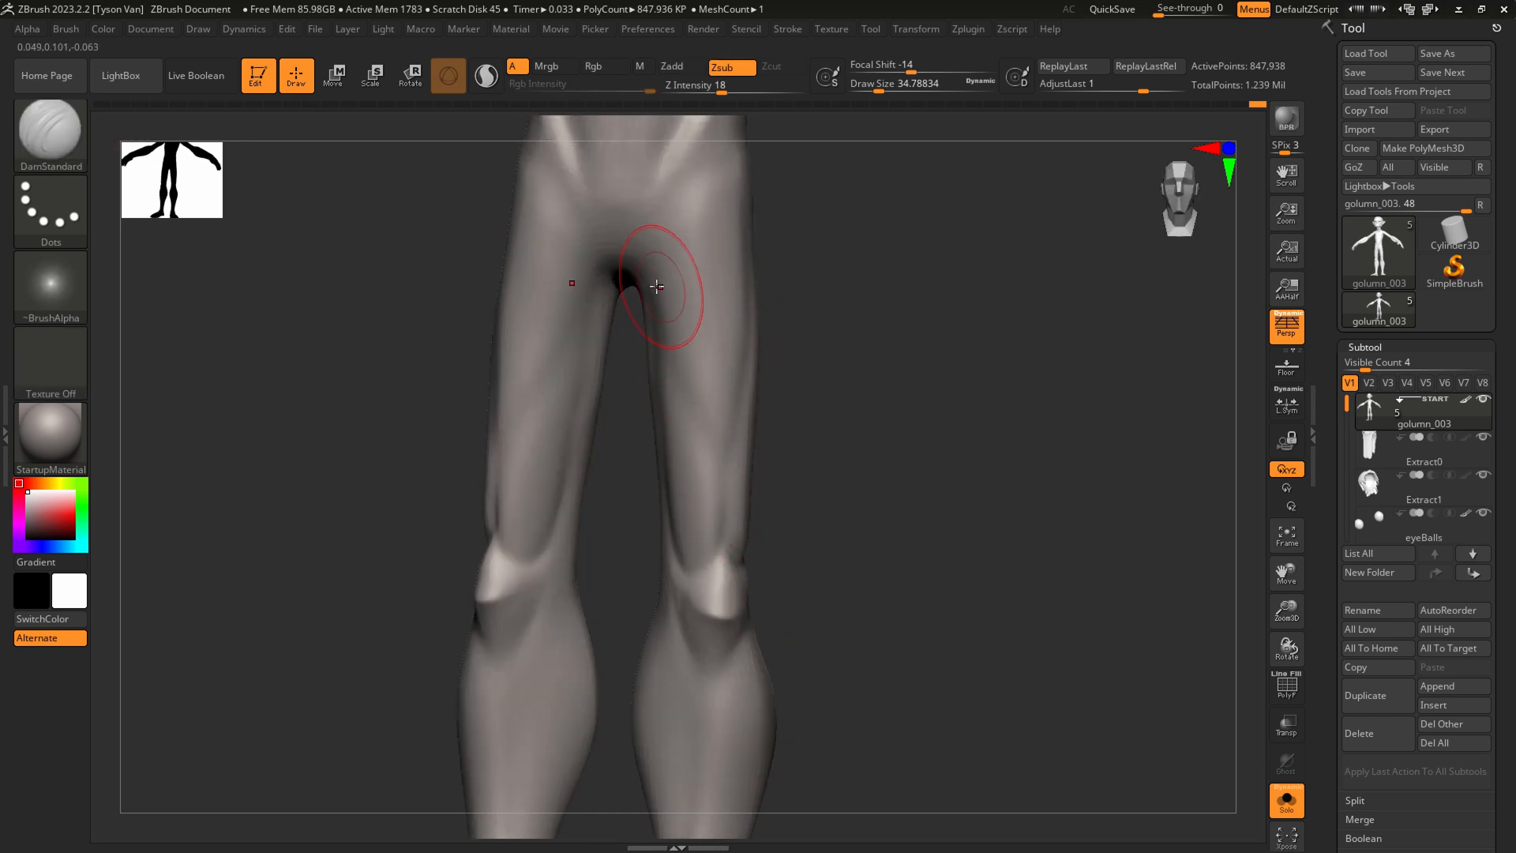
# Carve the rounded crease between the thigh muscles and each kneecap with DamStandard at a draw size of 28.75
pyautogui.press('s')
pyautogui.moveTo(692, 550); pyautogui.dragTo(689, 550)
pyautogui.moveTo(672, 510)
pyautogui.mouseDown()
pyautogui.moveTo(680, 544)
pyautogui.moveTo(716, 543)
pyautogui.mouseUp()
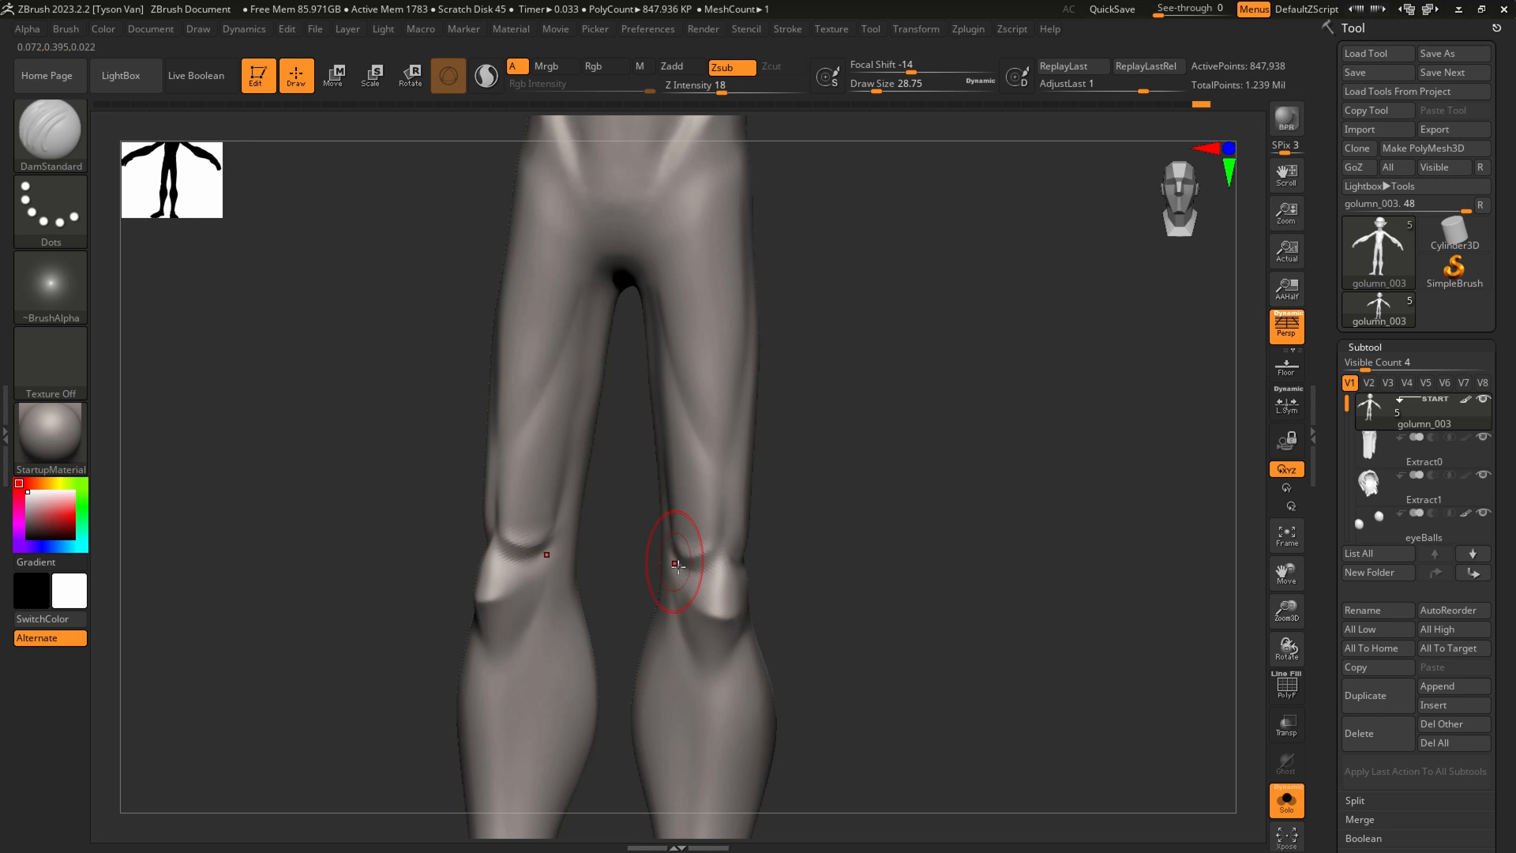
# Pull the lower outer thigh contour just above the knees outward with SnakeHook at a draw size of about 36.9
pyautogui.moveTo(735, 541); pyautogui.dragTo(731, 530, button='right')
pyautogui.press('s')
pyautogui.moveTo(741, 521)
pyautogui.mouseDown()
pyautogui.moveTo(770, 484)
pyautogui.moveTo(764, 515)
pyautogui.mouseUp()
pyautogui.press('b')
pyautogui.press('s')
pyautogui.press('h')
pyautogui.press('s')
pyautogui.moveTo(763, 512)
pyautogui.mouseDown(button='right')
pyautogui.moveTo(781, 506)
pyautogui.moveTo(759, 475)
pyautogui.mouseUp(button='right')
pyautogui.press('s')
pyautogui.moveTo(763, 487); pyautogui.dragTo(766, 493)
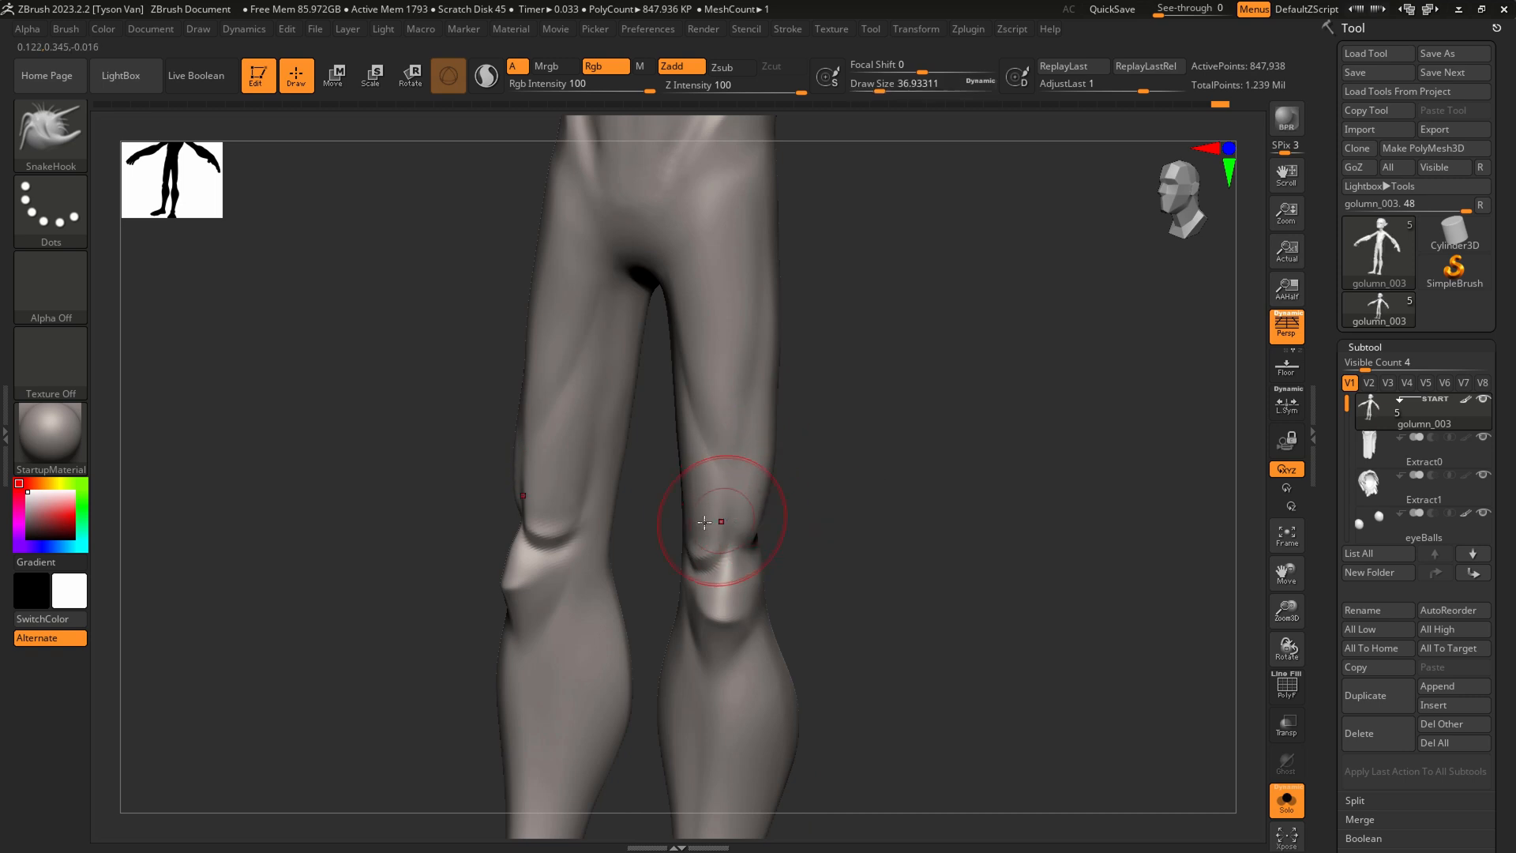
# Build up the area above the kneecaps with ClayBuildup, smooth it at a draw size of about 21.6, and refine the crease with DamStandard
pyautogui.press('b')
pyautogui.press('c')
pyautogui.press('b')
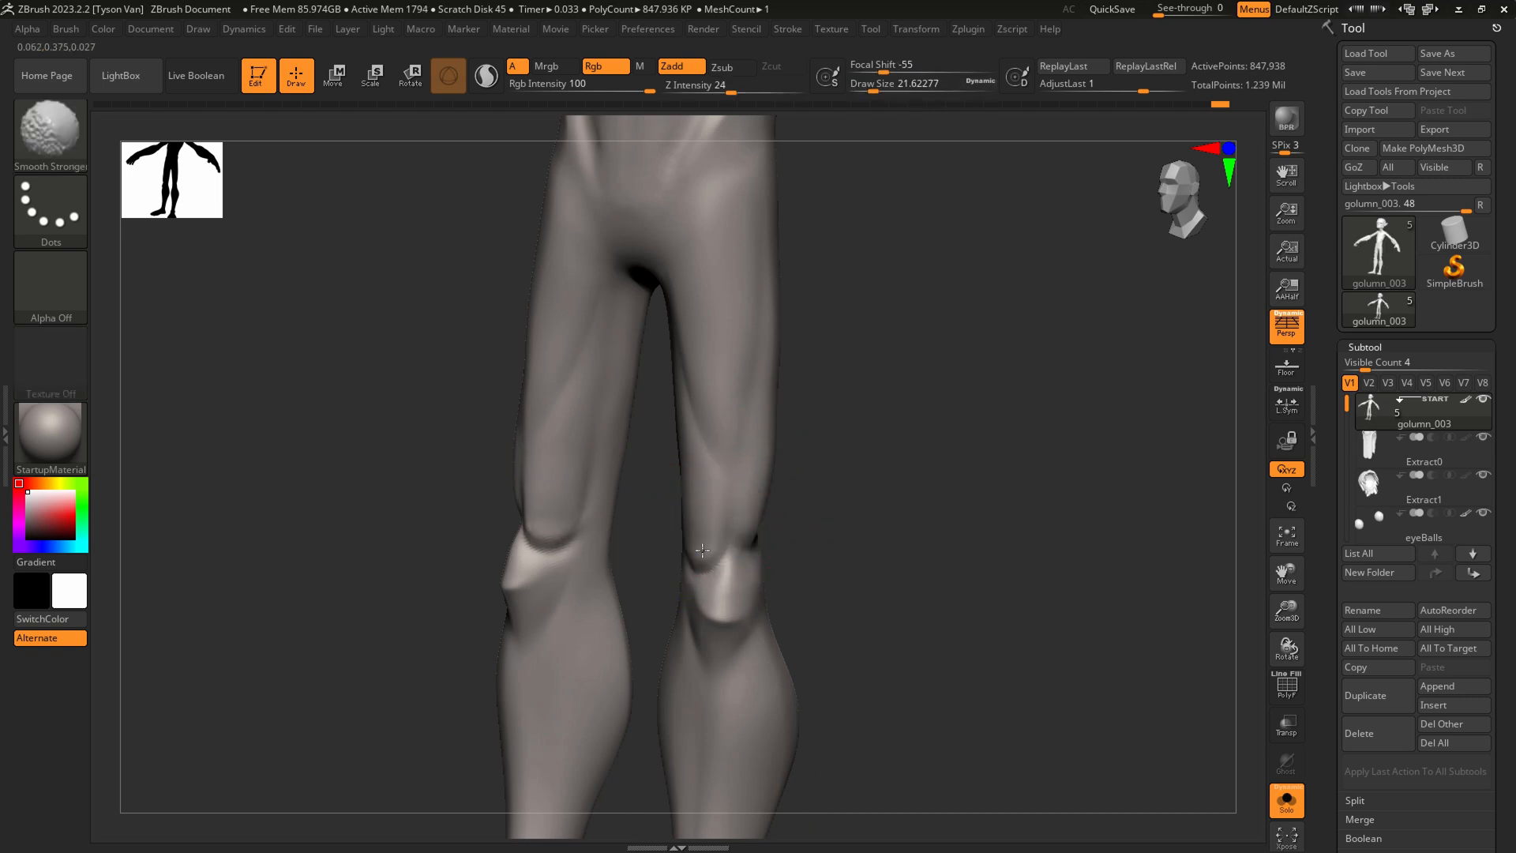
pyautogui.moveTo(752, 559); pyautogui.dragTo(769, 571, button='right')
pyautogui.press('b')
pyautogui.press('d')
pyautogui.press('s')
pyautogui.press('s')
pyautogui.moveTo(768, 571); pyautogui.dragTo(765, 576)
# Reshape the kneecap profile from the side with SnakeHook at a draw size of about 41.4
pyautogui.moveTo(764, 576); pyautogui.dragTo(725, 617, button='right')
pyautogui.press('b')
pyautogui.press('s')
pyautogui.press('h')
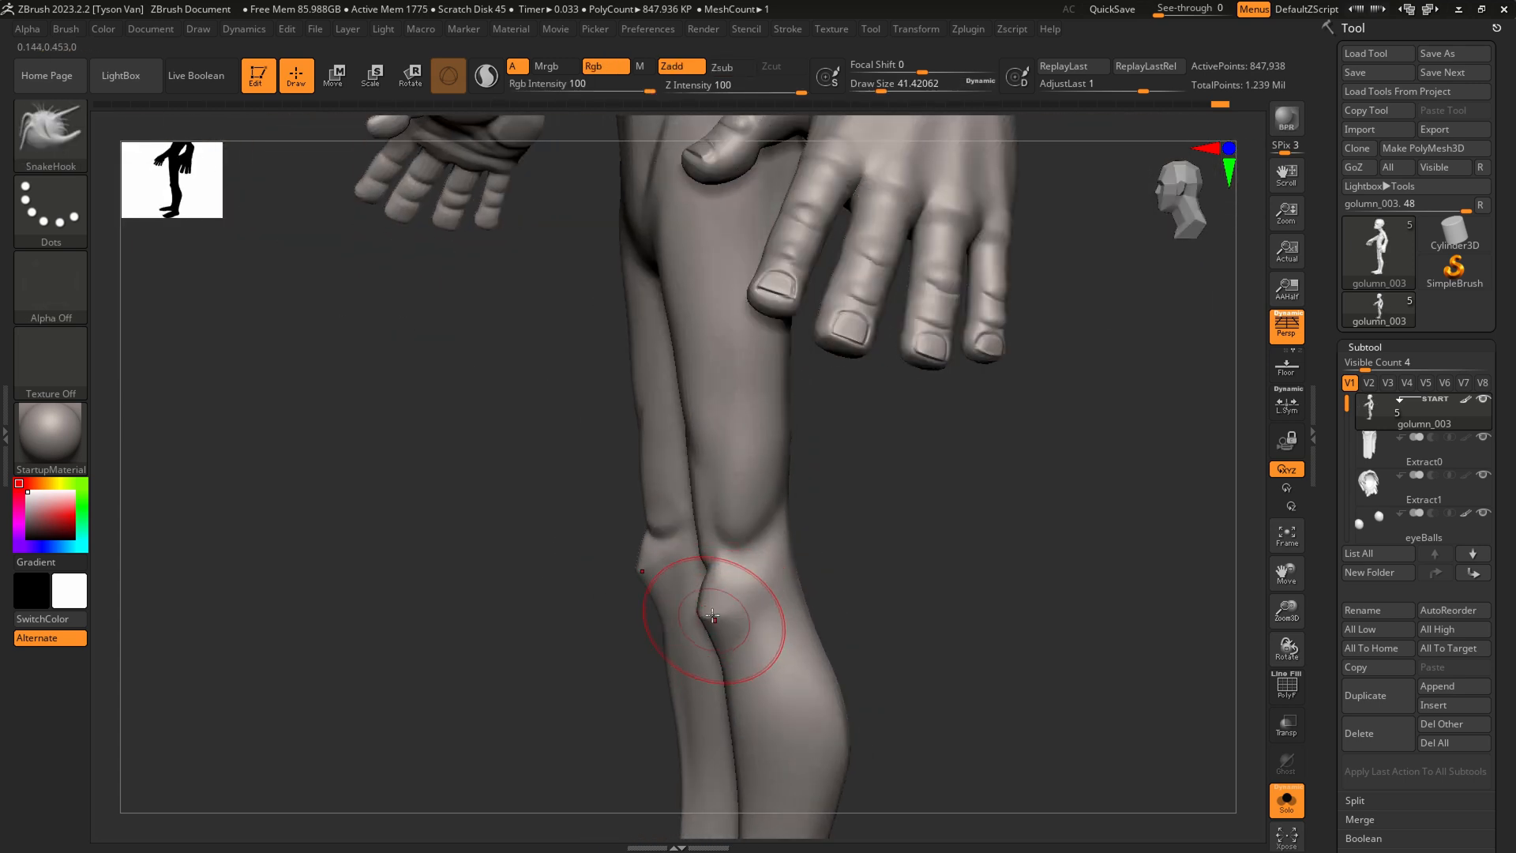
pyautogui.moveTo(721, 614); pyautogui.dragTo(698, 613, button='right')
pyautogui.moveTo(722, 607); pyautogui.dragTo(714, 597)
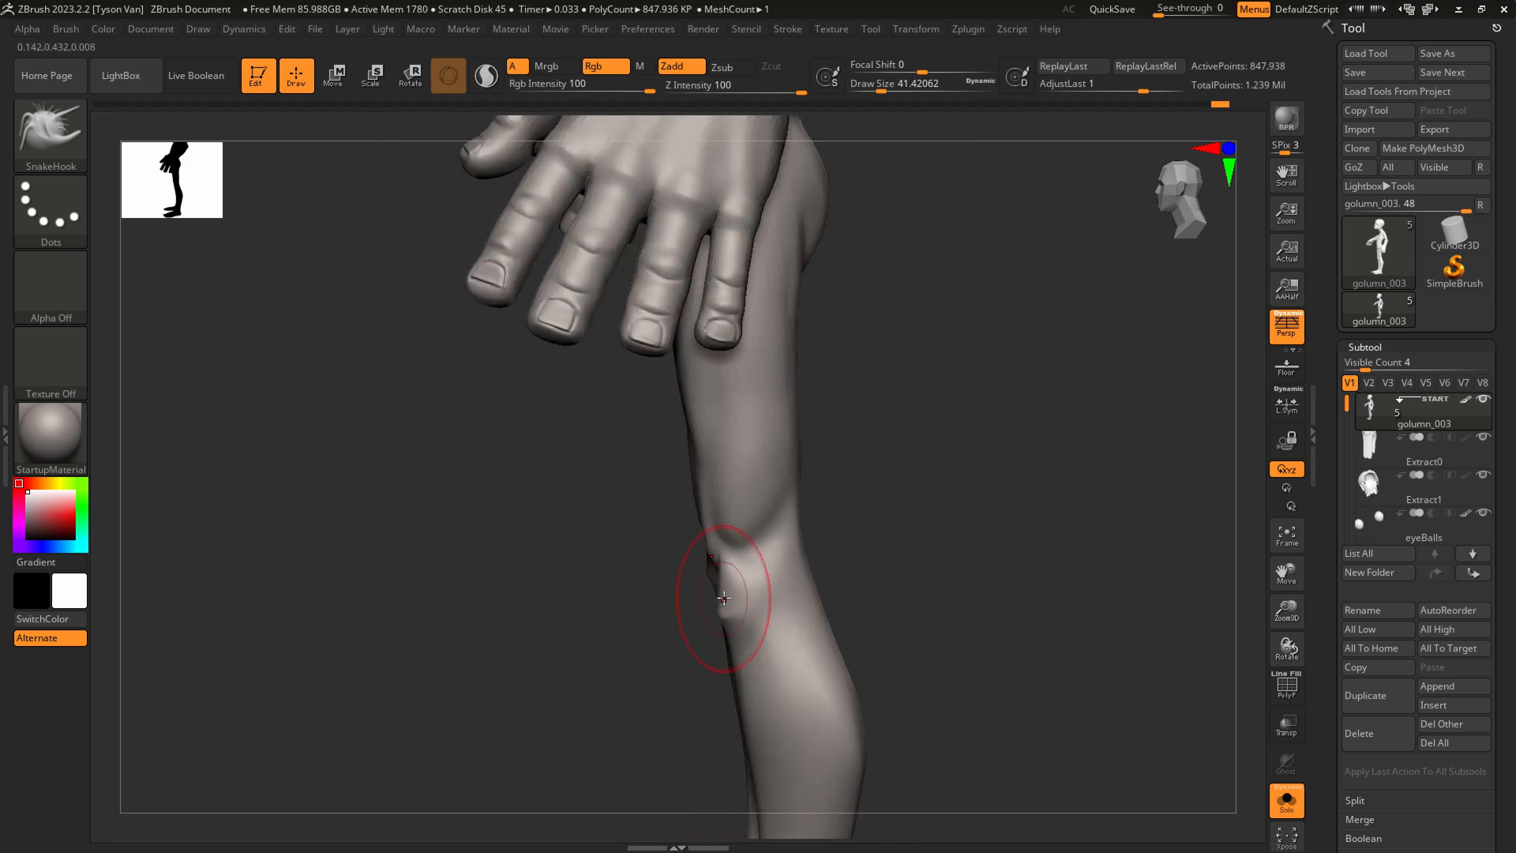
pyautogui.moveTo(711, 596); pyautogui.dragTo(729, 595, button='right')
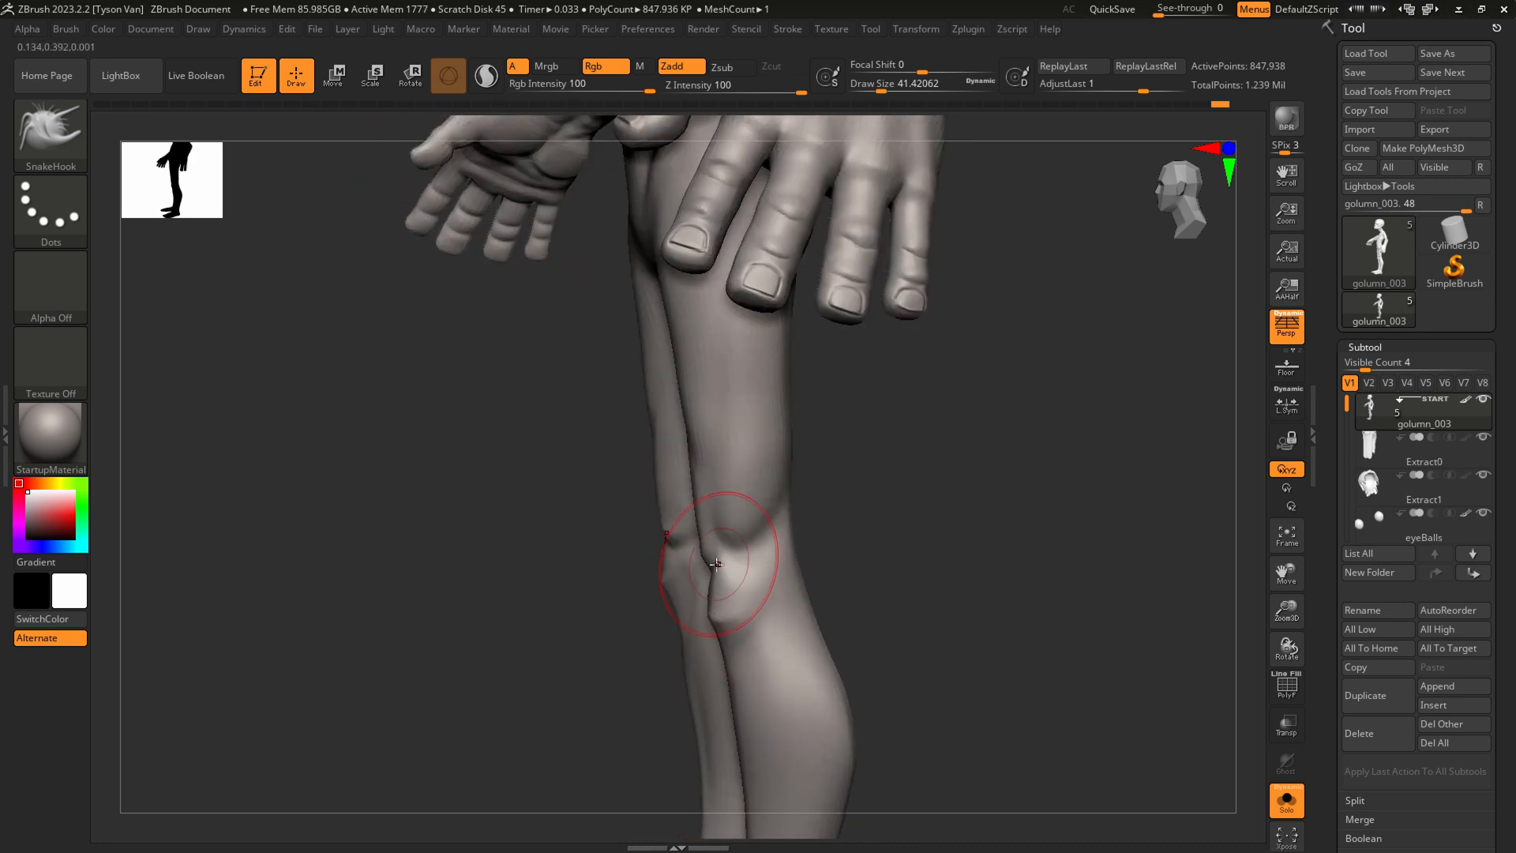
# Adjust the inner contour of the knees with SnakeHook at a draw size of about 25
pyautogui.moveTo(693, 510); pyautogui.dragTo(719, 514, button='right')
pyautogui.press('s')
pyautogui.moveTo(677, 535); pyautogui.dragTo(670, 541)
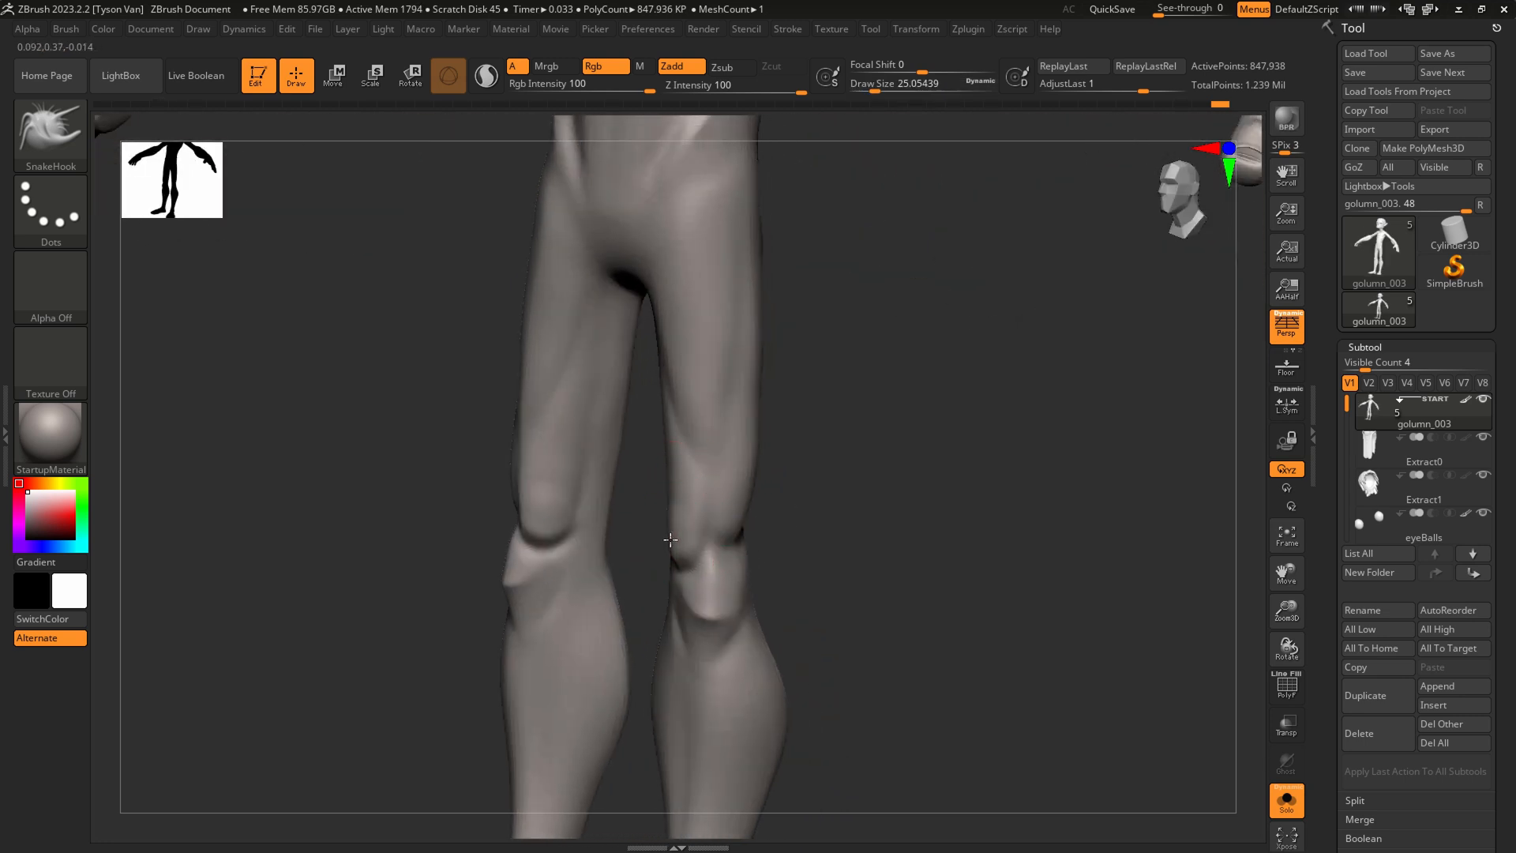
pyautogui.moveTo(688, 517)
pyautogui.mouseDown(button='right')
pyautogui.moveTo(661, 500)
pyautogui.moveTo(758, 518)
pyautogui.mouseUp(button='right')
# Reshape the front profile of the thighs with SnakeHook at draw sizes of about 104.5 and 67.8
pyautogui.press('shift')
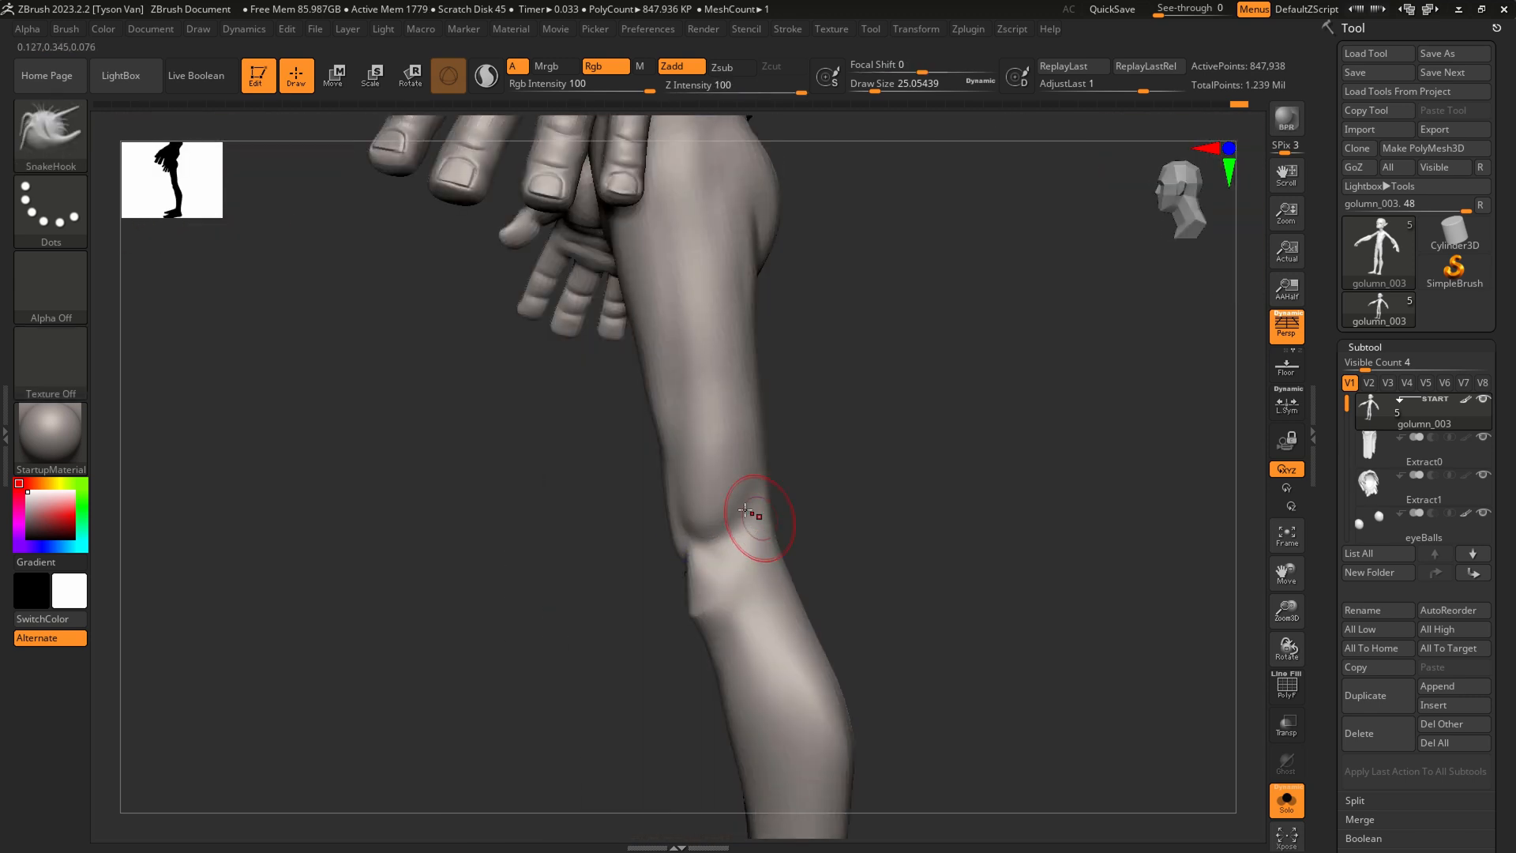
pyautogui.press('s')
pyautogui.moveTo(666, 481)
pyautogui.mouseDown()
pyautogui.moveTo(689, 481)
pyautogui.moveTo(660, 458)
pyautogui.mouseUp()
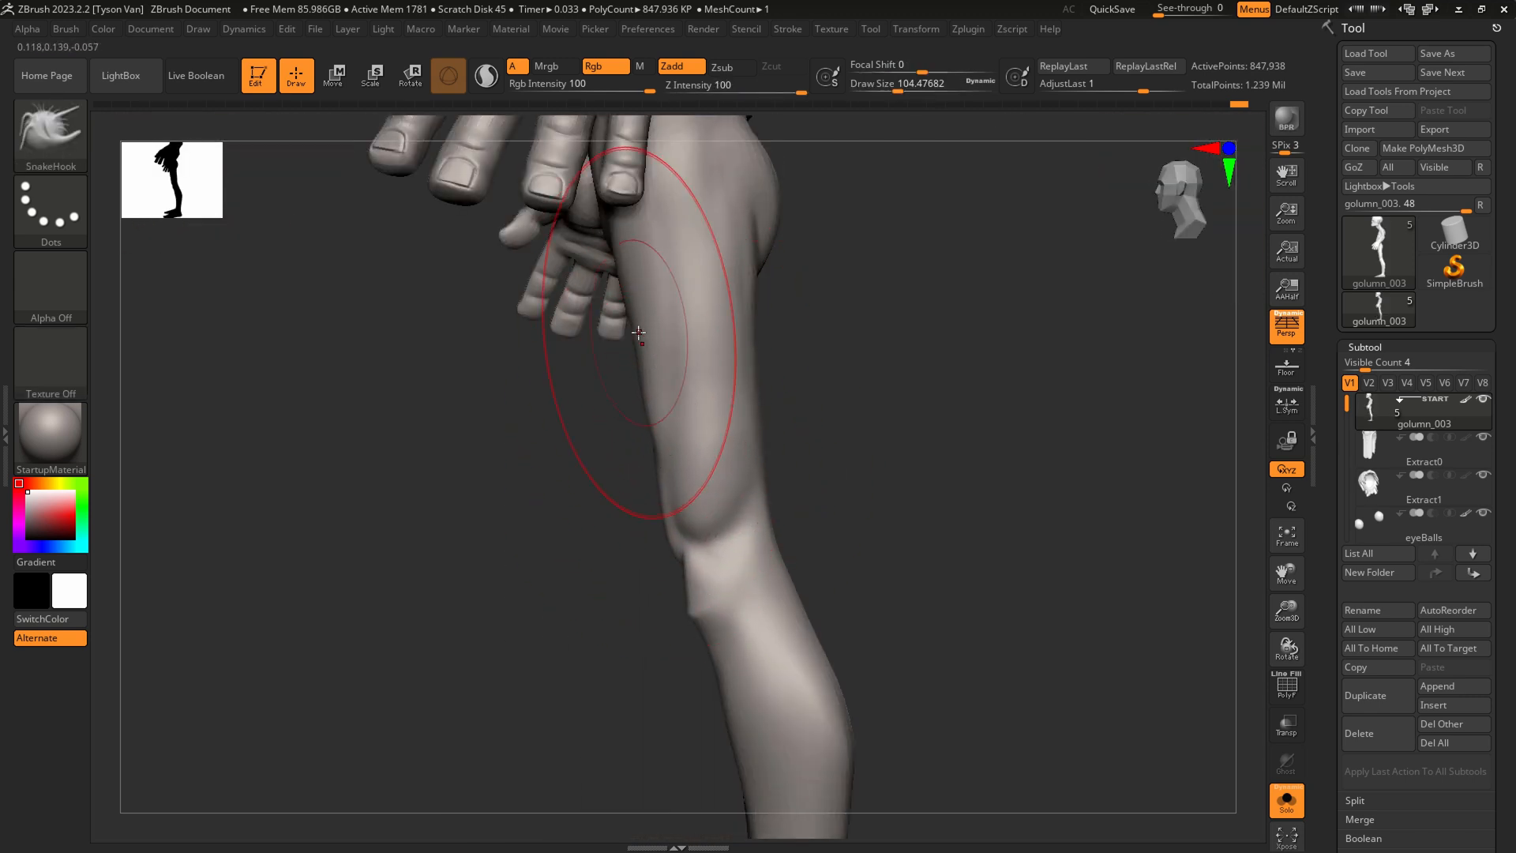
pyautogui.moveTo(644, 333); pyautogui.dragTo(610, 334, button='right')
pyautogui.press('s')
pyautogui.moveTo(638, 331); pyautogui.dragTo(630, 332)
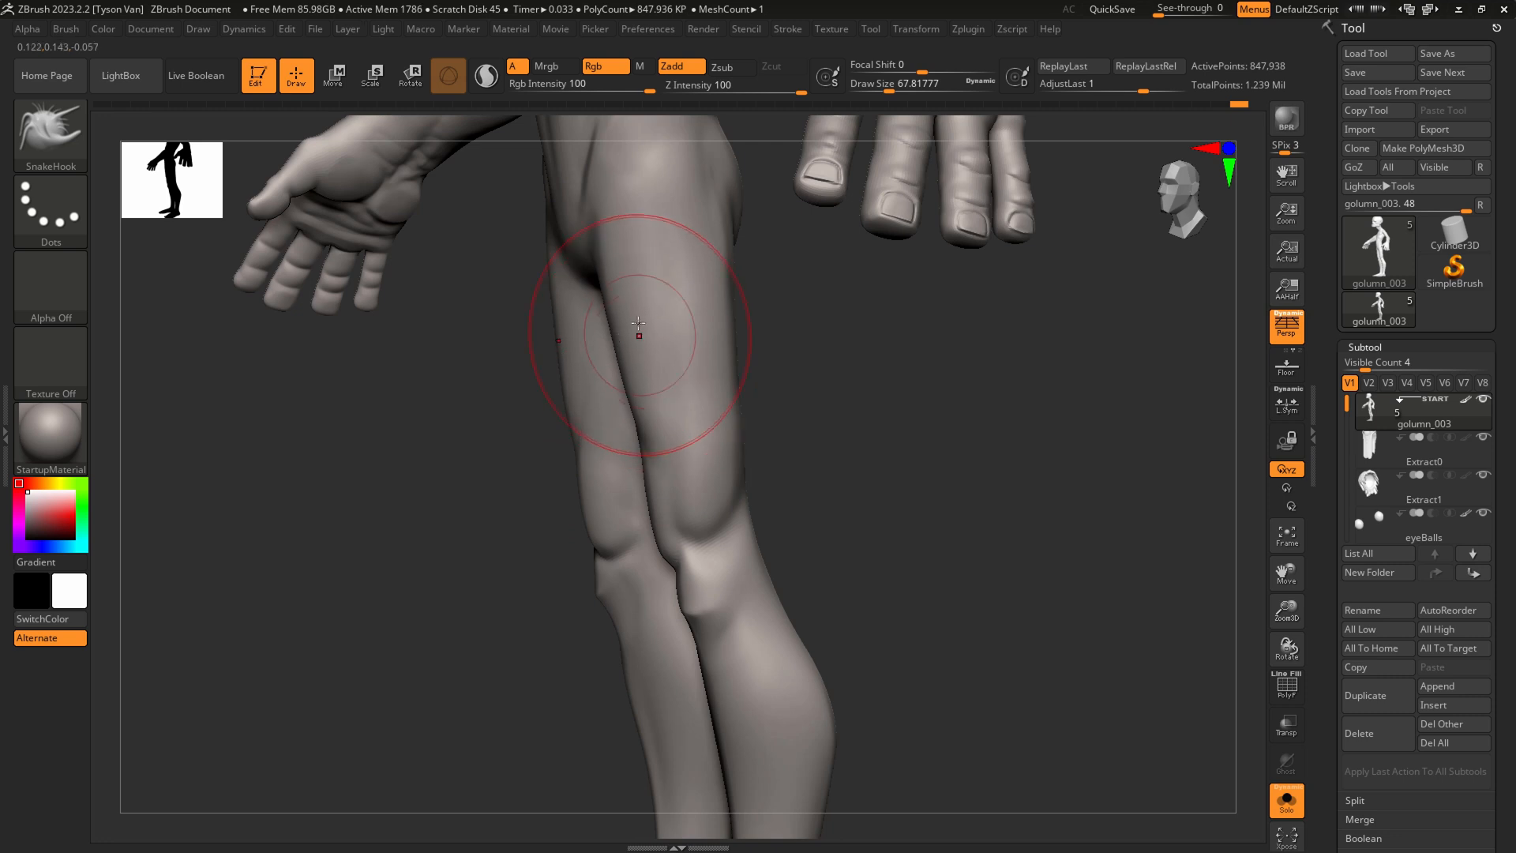
pyautogui.moveTo(738, 456); pyautogui.dragTo(728, 442, button='right')
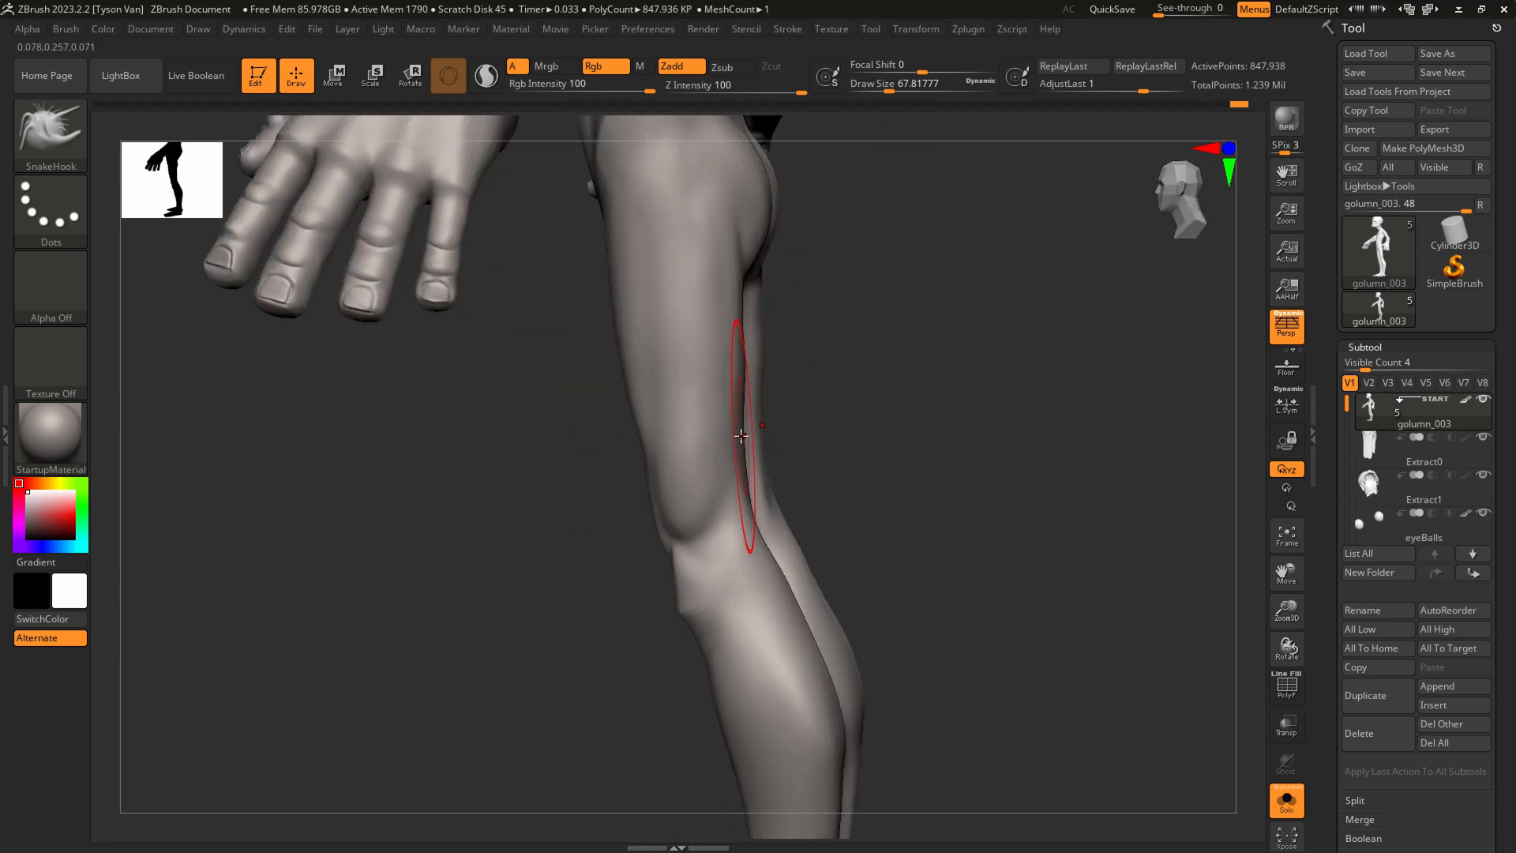
# Carve and smooth the tendon forms behind the knees with DamStandard, using draw sizes of about 46.2 and 25
pyautogui.moveTo(735, 410)
pyautogui.mouseDown(button='right')
pyautogui.moveTo(671, 409)
pyautogui.moveTo(772, 349)
pyautogui.mouseUp(button='right')
pyautogui.press('b')
pyautogui.press('d')
pyautogui.press('s')
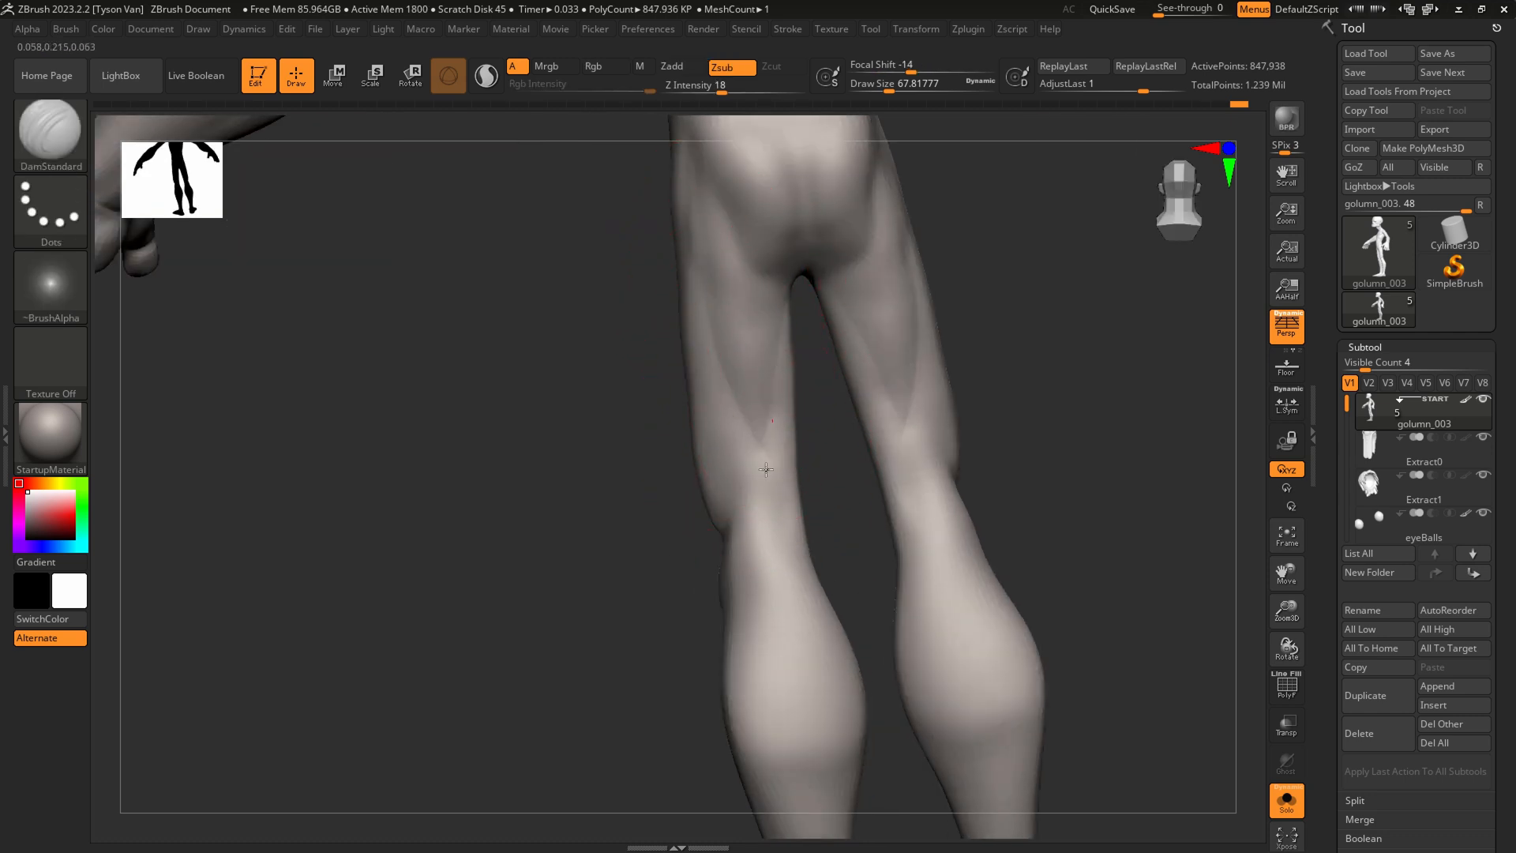
pyautogui.press('s')
pyautogui.moveTo(766, 535); pyautogui.dragTo(763, 544)
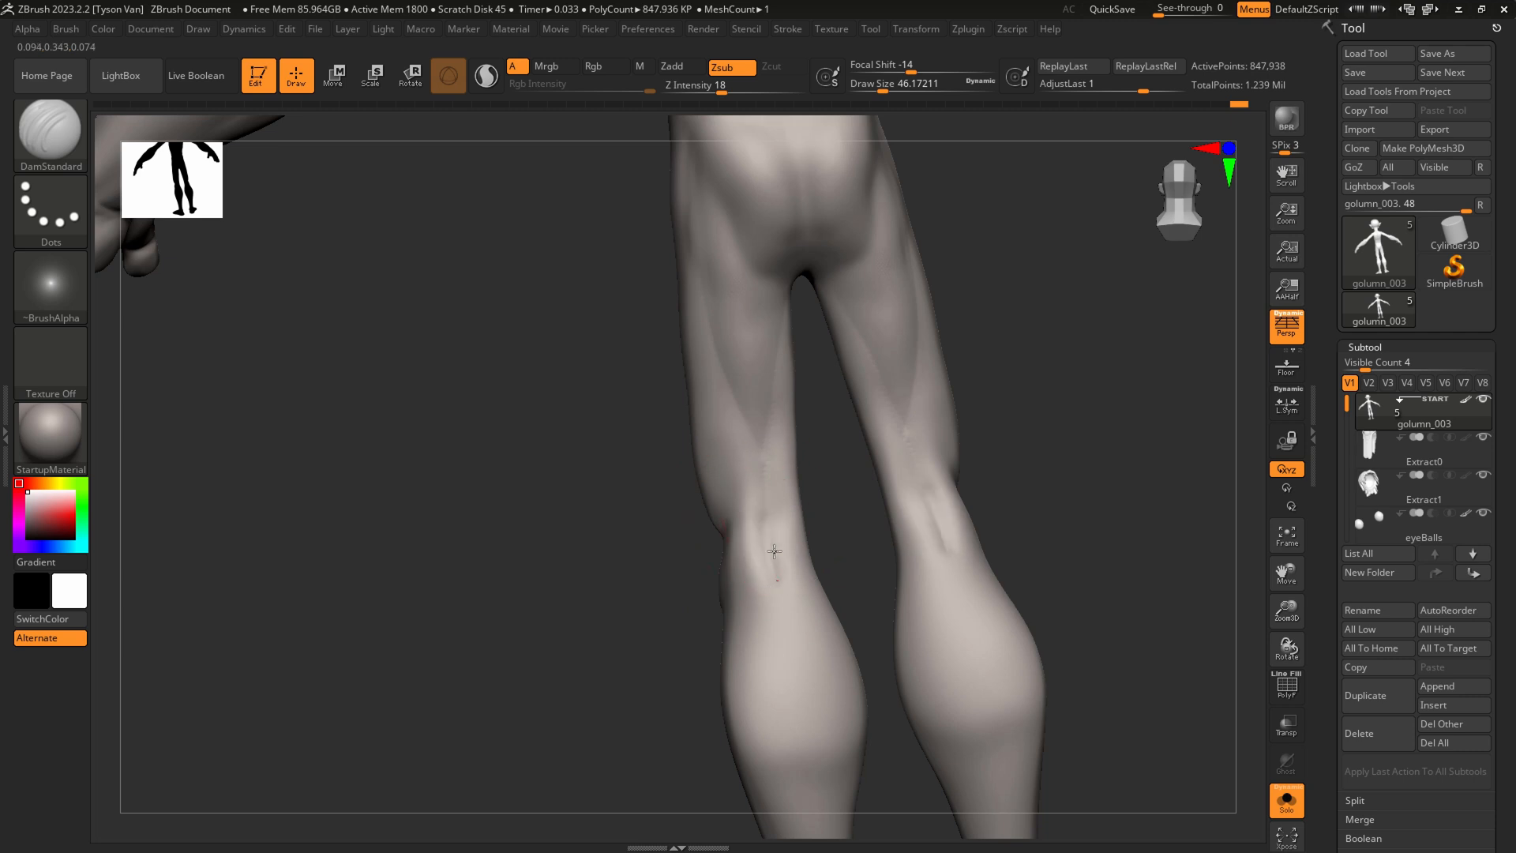
pyautogui.moveTo(750, 513); pyautogui.dragTo(766, 553, button='right')
pyautogui.press('shift')
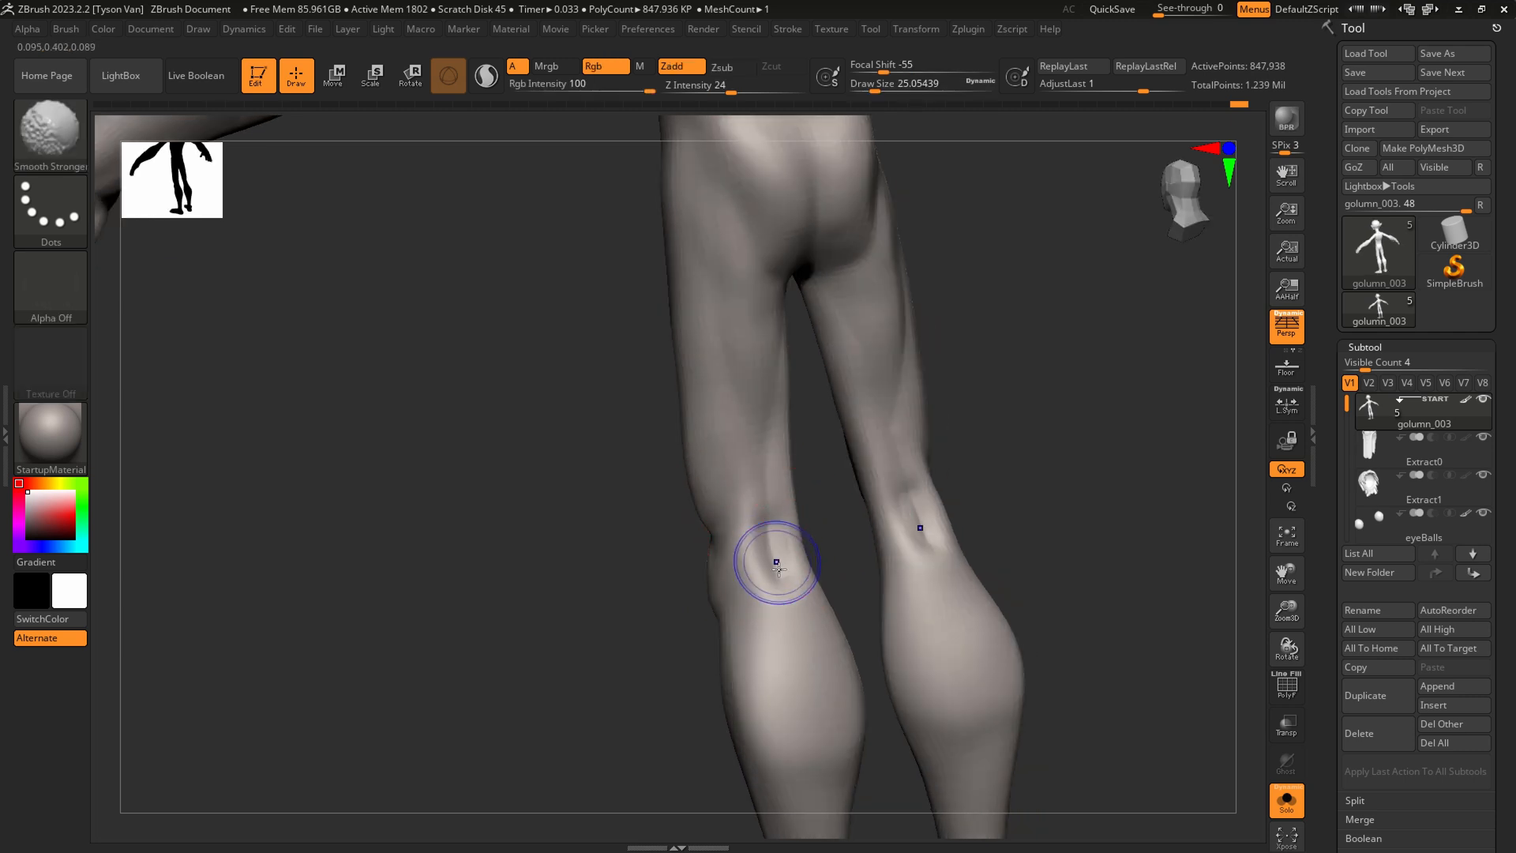
pyautogui.press('alt')
pyautogui.moveTo(780, 549); pyautogui.dragTo(763, 471)
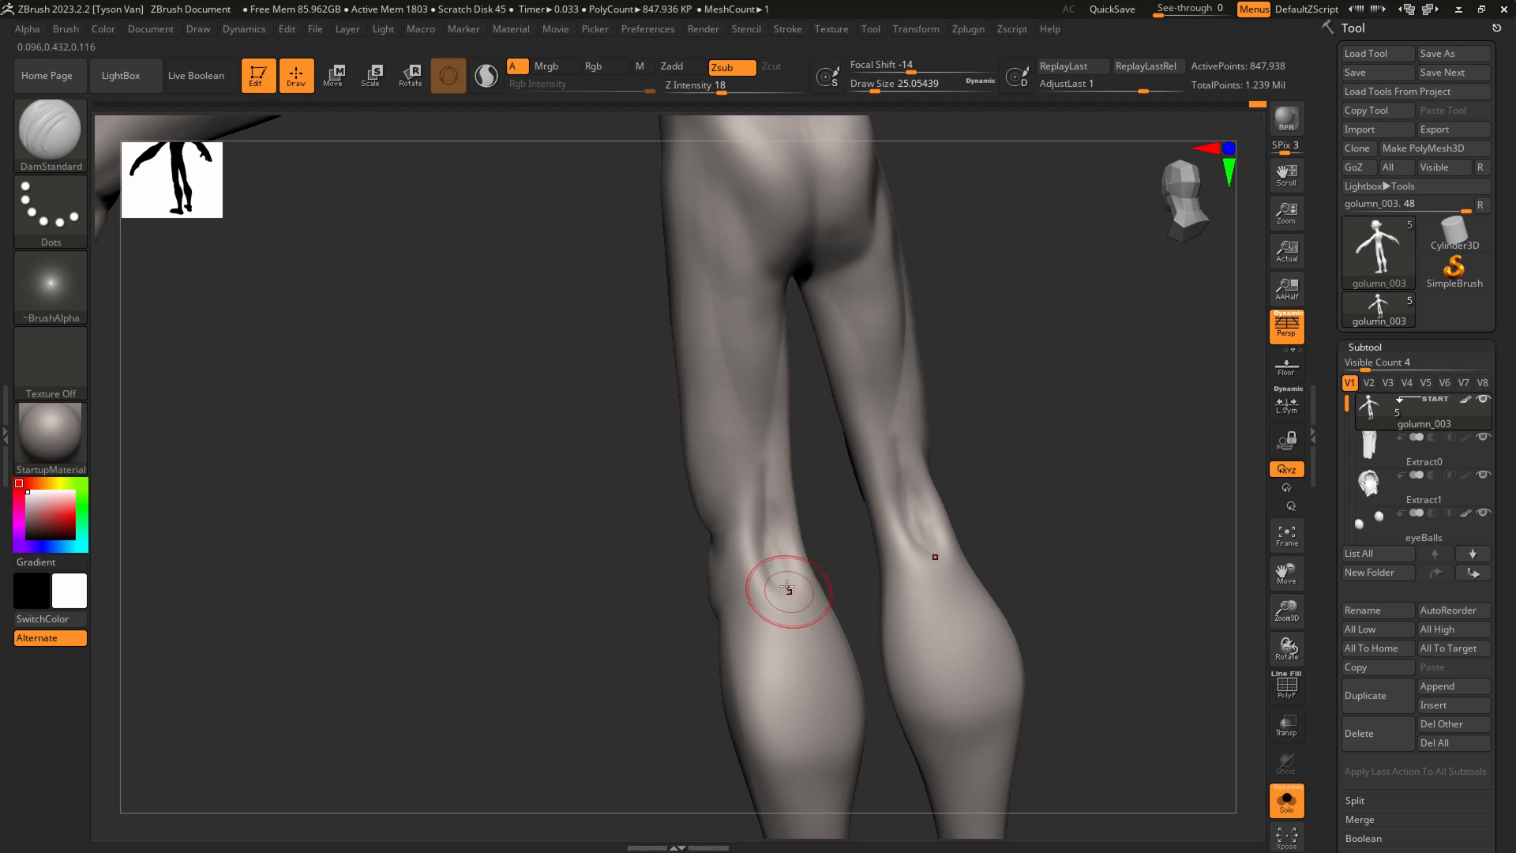
# Carve and soften the central split down the back of each calf with DamStandard at a draw size of about 43.8
pyautogui.press('s')
pyautogui.moveTo(778, 614); pyautogui.dragTo(786, 613)
pyautogui.moveTo(760, 564); pyautogui.dragTo(814, 742)
pyautogui.press('shift')
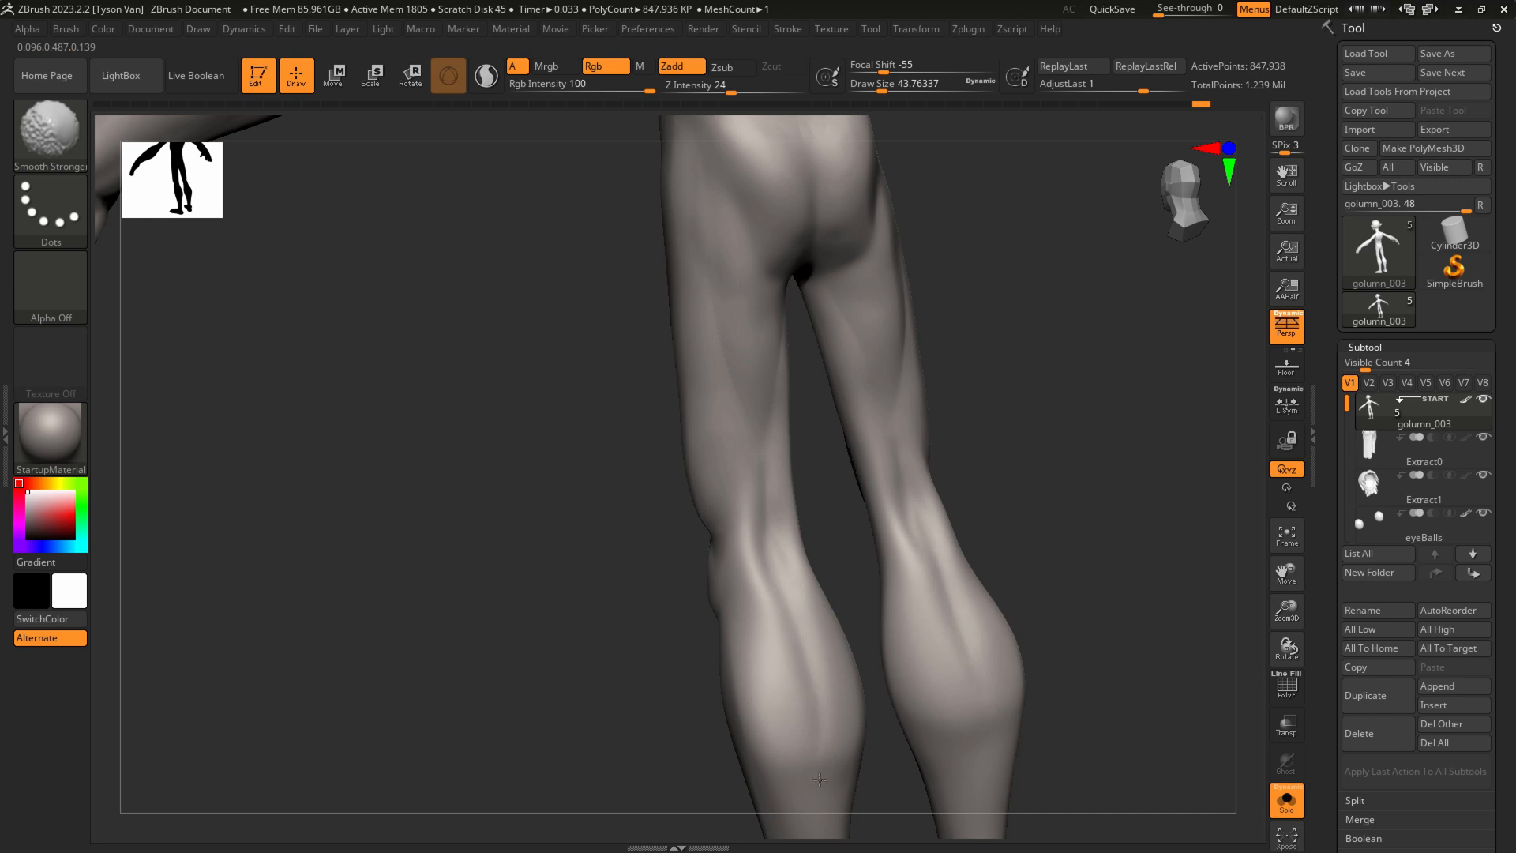
pyautogui.moveTo(770, 703); pyautogui.dragTo(796, 671, button='right')
# Carve the lower edge of the calf muscles across the back of each leg with DamStandard
pyautogui.moveTo(749, 672); pyautogui.dragTo(810, 766)
pyautogui.moveTo(825, 746)
pyautogui.mouseDown(button='right')
pyautogui.moveTo(767, 717)
pyautogui.moveTo(813, 738)
pyautogui.mouseUp(button='right')
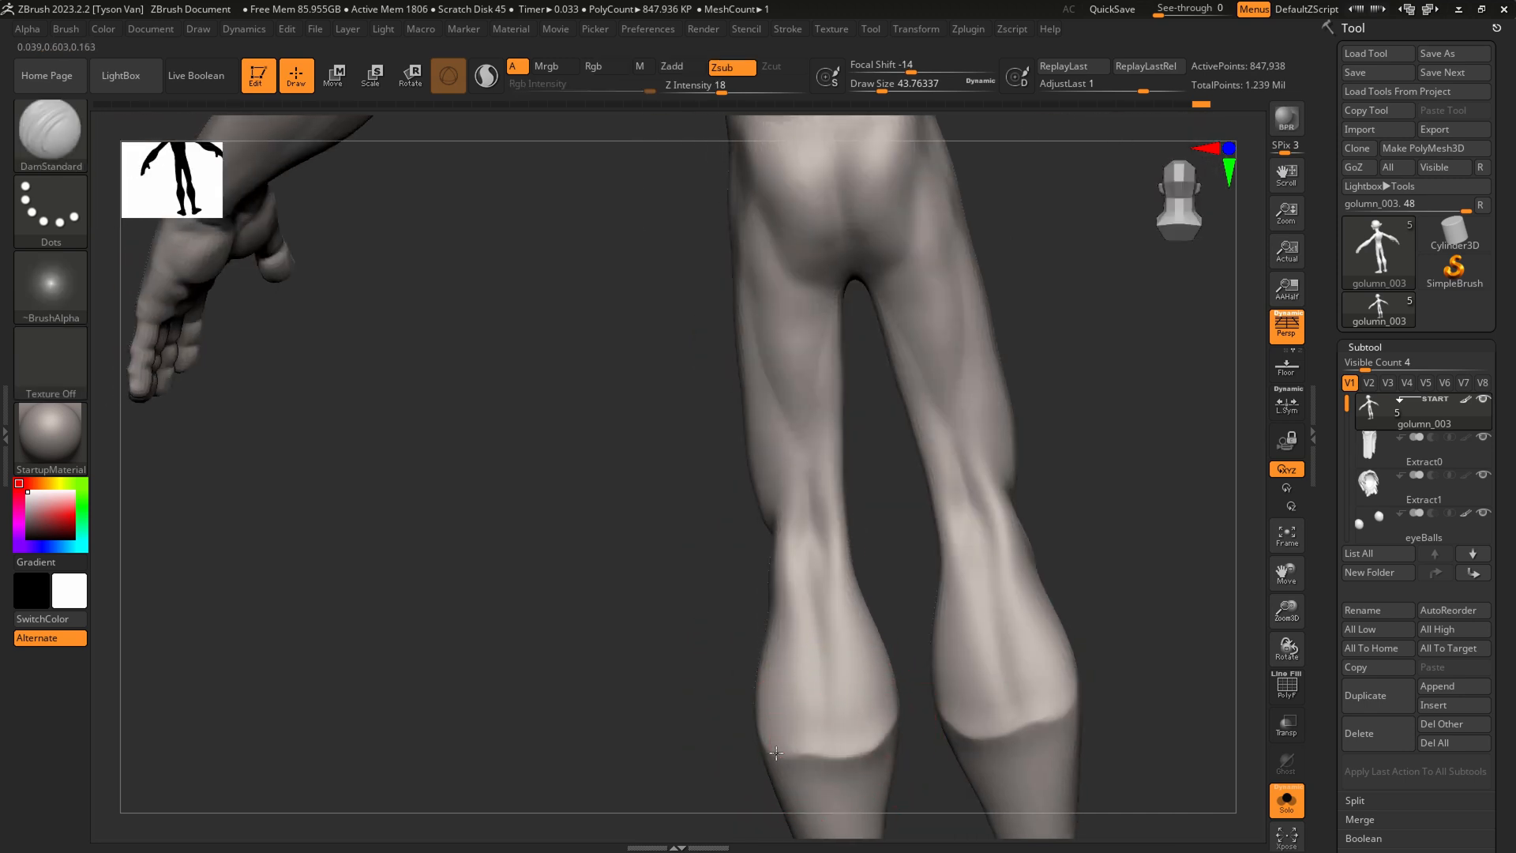
pyautogui.moveTo(816, 642); pyautogui.dragTo(837, 738)
pyautogui.moveTo(902, 757); pyautogui.dragTo(785, 738, button='right')
pyautogui.keyDown('shift'); pyautogui.moveTo(788, 793); pyautogui.dragTo(775, 636, button='right'); pyautogui.keyUp('shift')
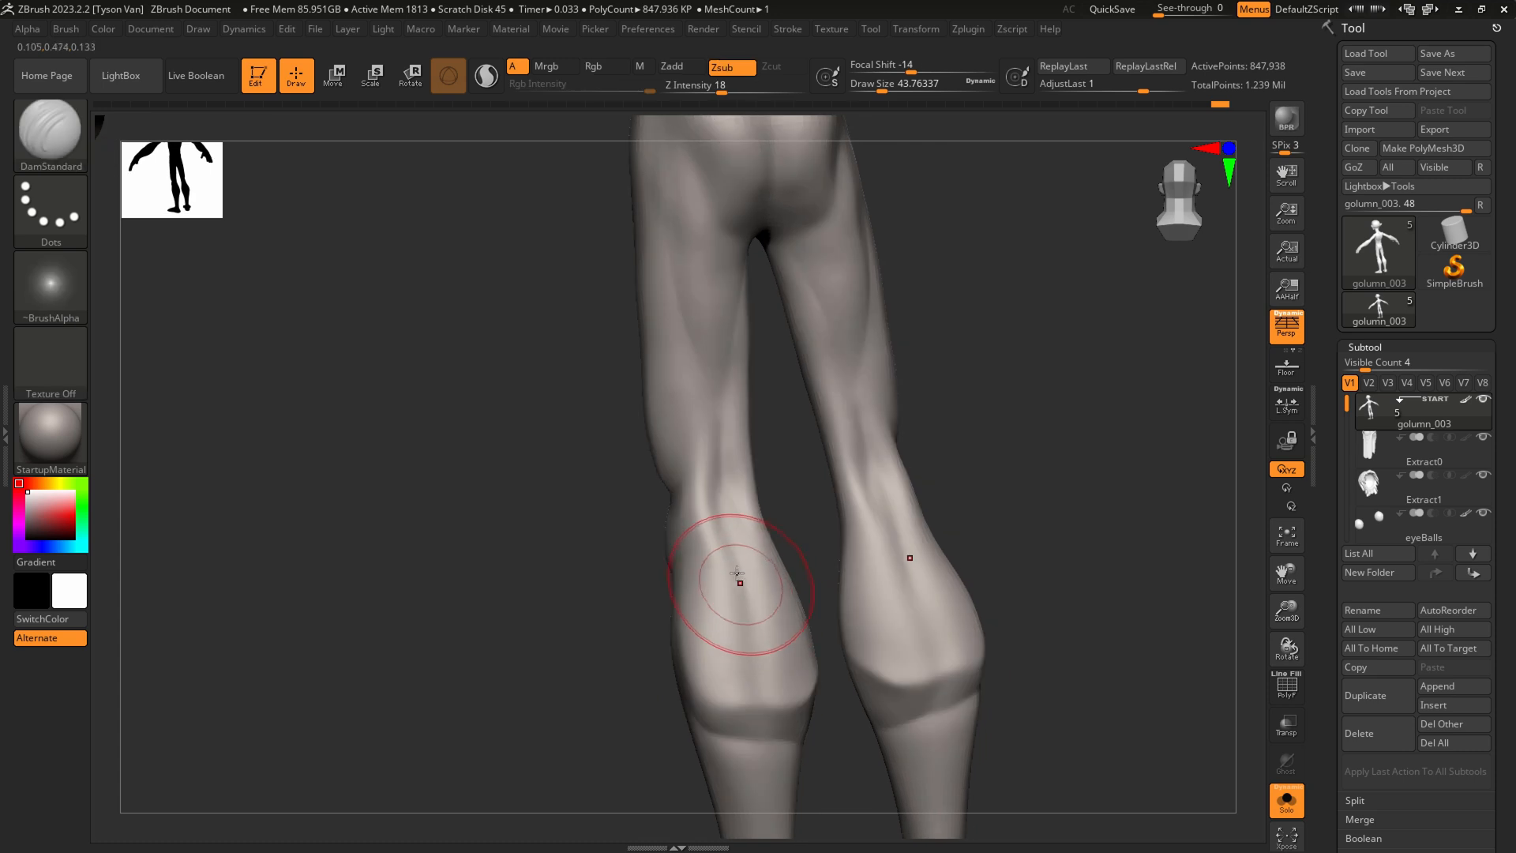
# Carve a crease behind the outer side of each knee at the top of the calf and smooth it
pyautogui.moveTo(687, 547); pyautogui.dragTo(737, 541)
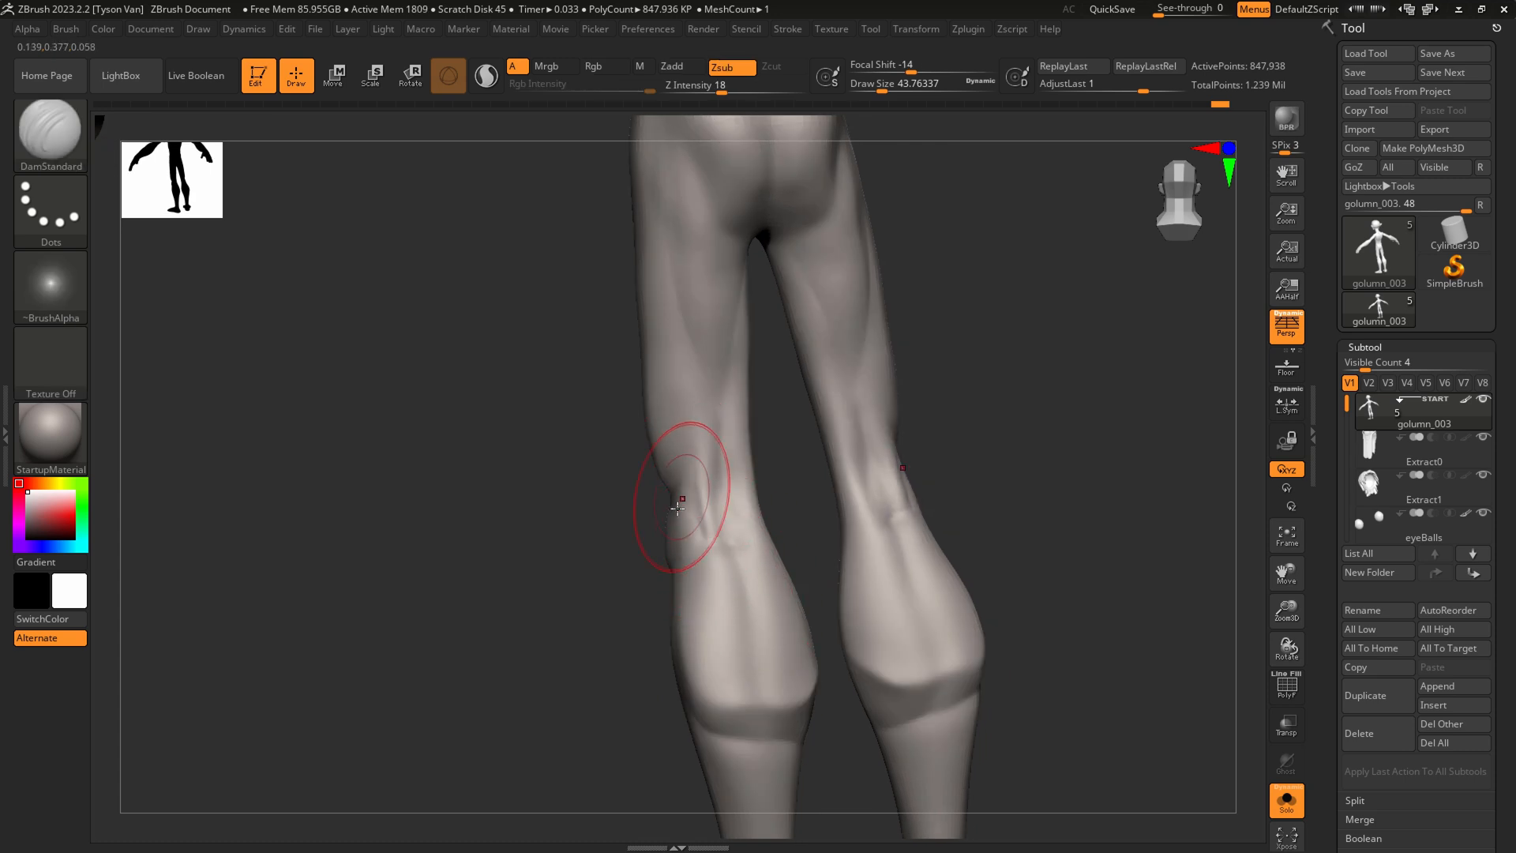
pyautogui.moveTo(706, 389)
pyautogui.mouseDown(button='right')
pyautogui.moveTo(741, 419)
pyautogui.moveTo(737, 451)
pyautogui.moveTo(784, 482)
pyautogui.mouseUp(button='right')
pyautogui.keyDown('shift'); pyautogui.moveTo(761, 463); pyautogui.dragTo(771, 491); pyautogui.keyUp('shift')
pyautogui.moveTo(738, 441); pyautogui.dragTo(765, 453, button='right')
# Adjust the inner contour behind the knees at the lower subdivision level with SnakeHook at a draw size of about 32.7
pyautogui.press('s')
pyautogui.moveTo(764, 454); pyautogui.dragTo(754, 453)
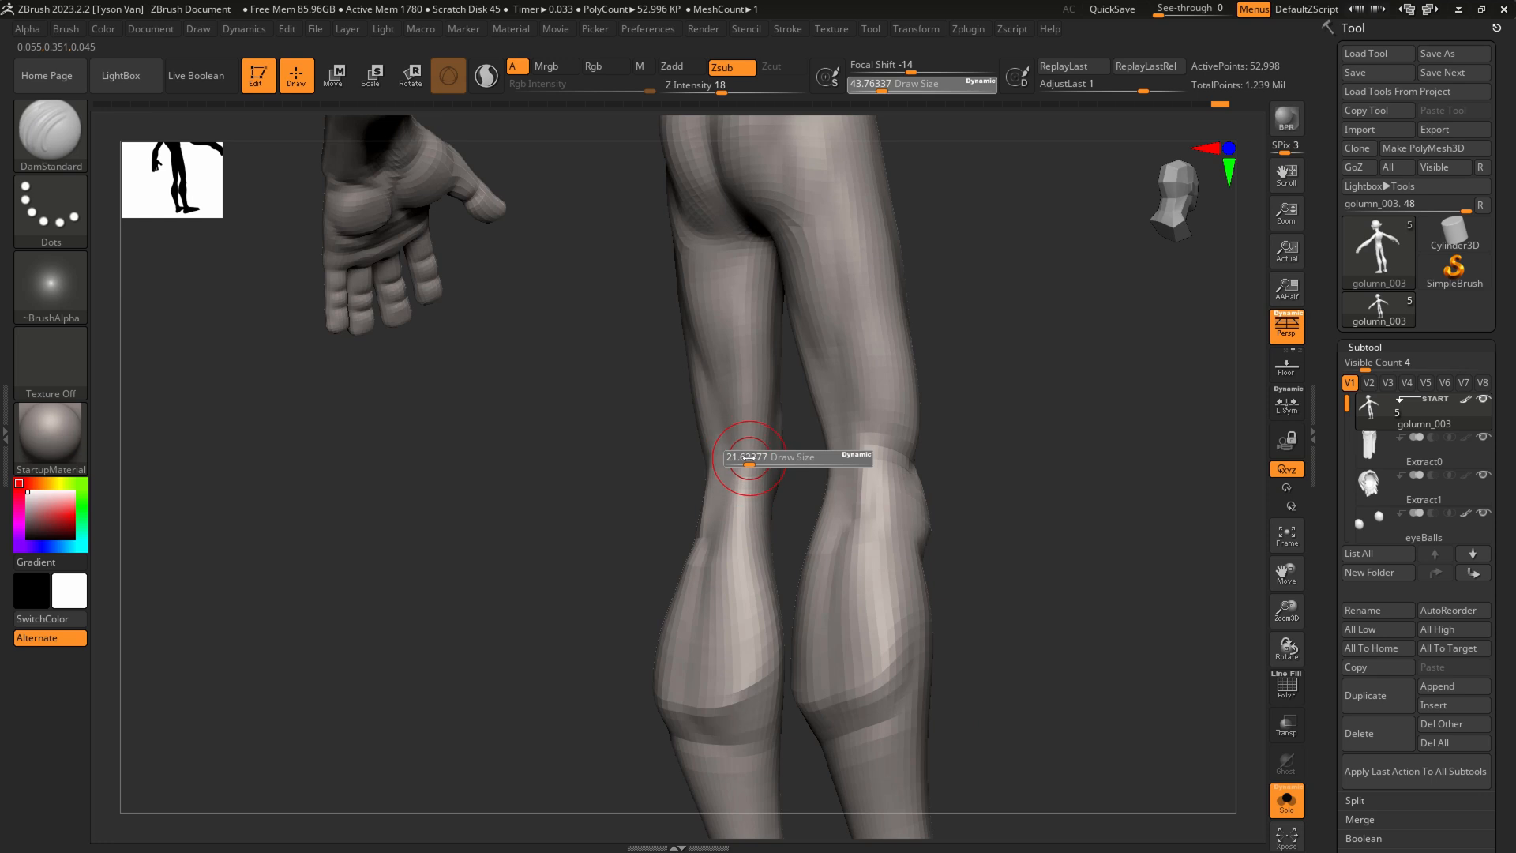
pyautogui.moveTo(778, 443); pyautogui.dragTo(760, 444, button='right')
pyautogui.press('b')
pyautogui.press('s')
pyautogui.press('h')
pyautogui.press('s')
pyautogui.moveTo(765, 440); pyautogui.dragTo(770, 440)
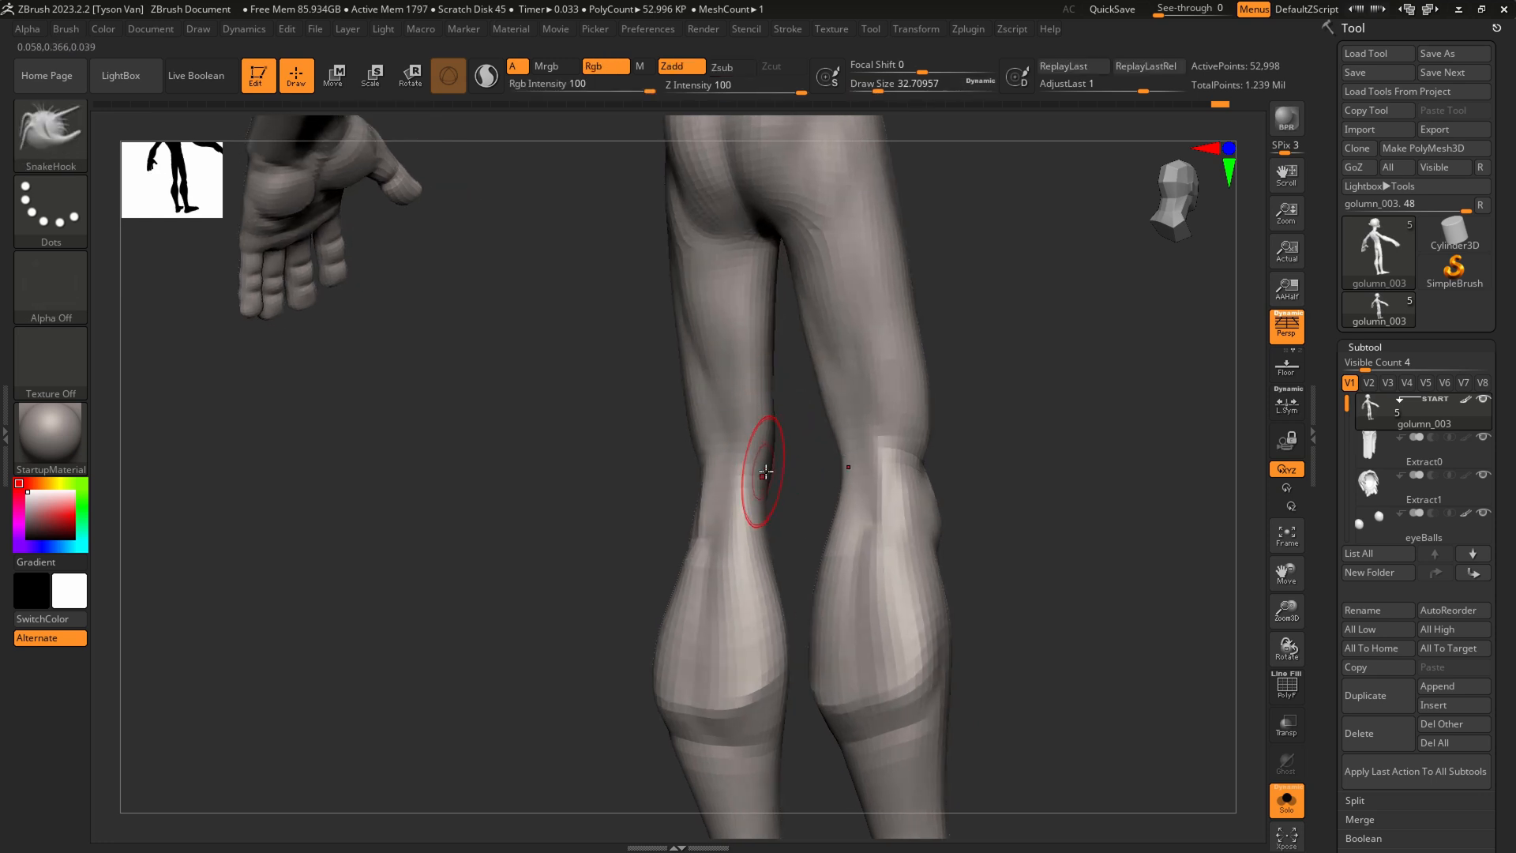
pyautogui.moveTo(764, 471); pyautogui.dragTo(755, 485, button='right')
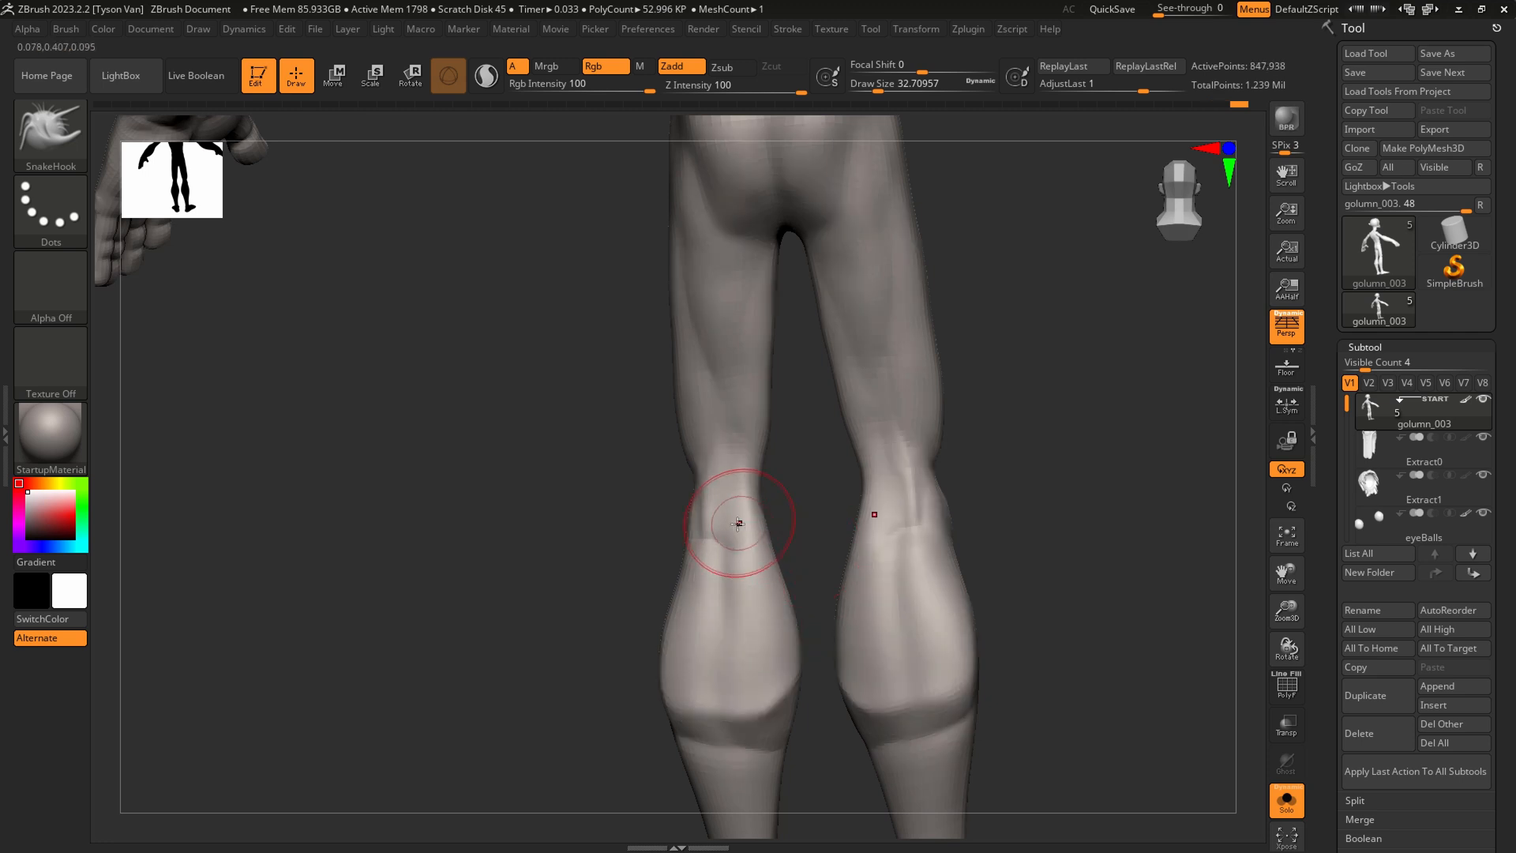
# Return to the higher subdivision level, then carve and smooth the tendons behind the knees with DamStandard at a draw size of about 18.5
pyautogui.press('d')
pyautogui.press('d')
pyautogui.press('b')
pyautogui.press('d')
pyautogui.press('s')
pyautogui.press('s')
pyautogui.moveTo(735, 504); pyautogui.dragTo(733, 539)
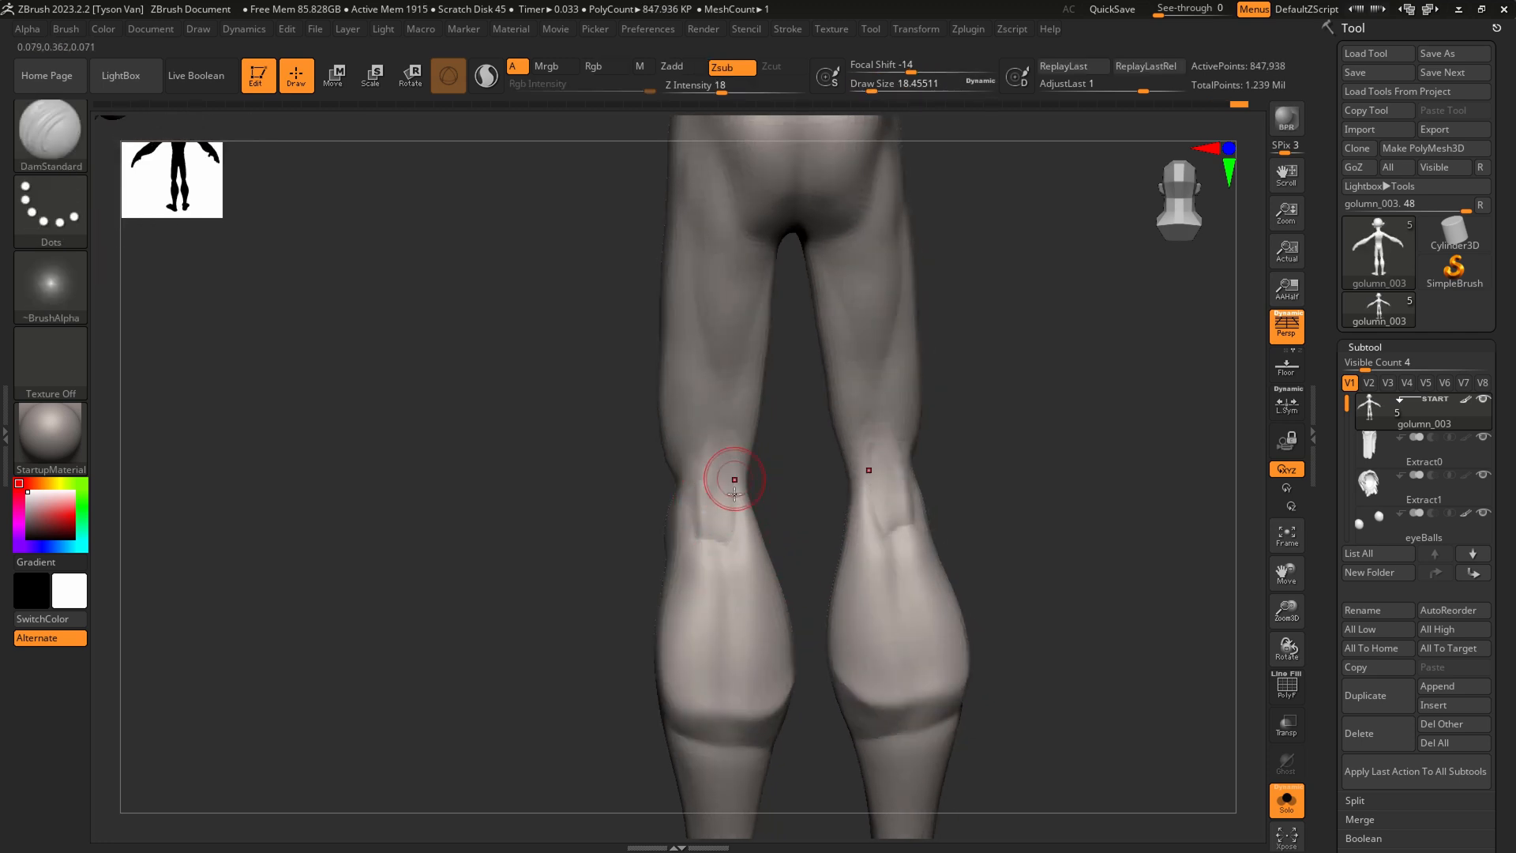
pyautogui.moveTo(724, 459)
pyautogui.keyDown('shift'); pyautogui.mouseDown()
pyautogui.moveTo(757, 513)
pyautogui.moveTo(726, 568)
pyautogui.mouseUp(); pyautogui.keyUp('shift')
# Flatten and smooth the lower bulges of the calf muscles with hPolish at a draw size of about 18.5
pyautogui.moveTo(743, 578)
pyautogui.mouseDown(button='right')
pyautogui.moveTo(700, 570)
pyautogui.moveTo(755, 537)
pyautogui.mouseUp(button='right')
pyautogui.press('b')
pyautogui.press('s')
pyautogui.press('h')
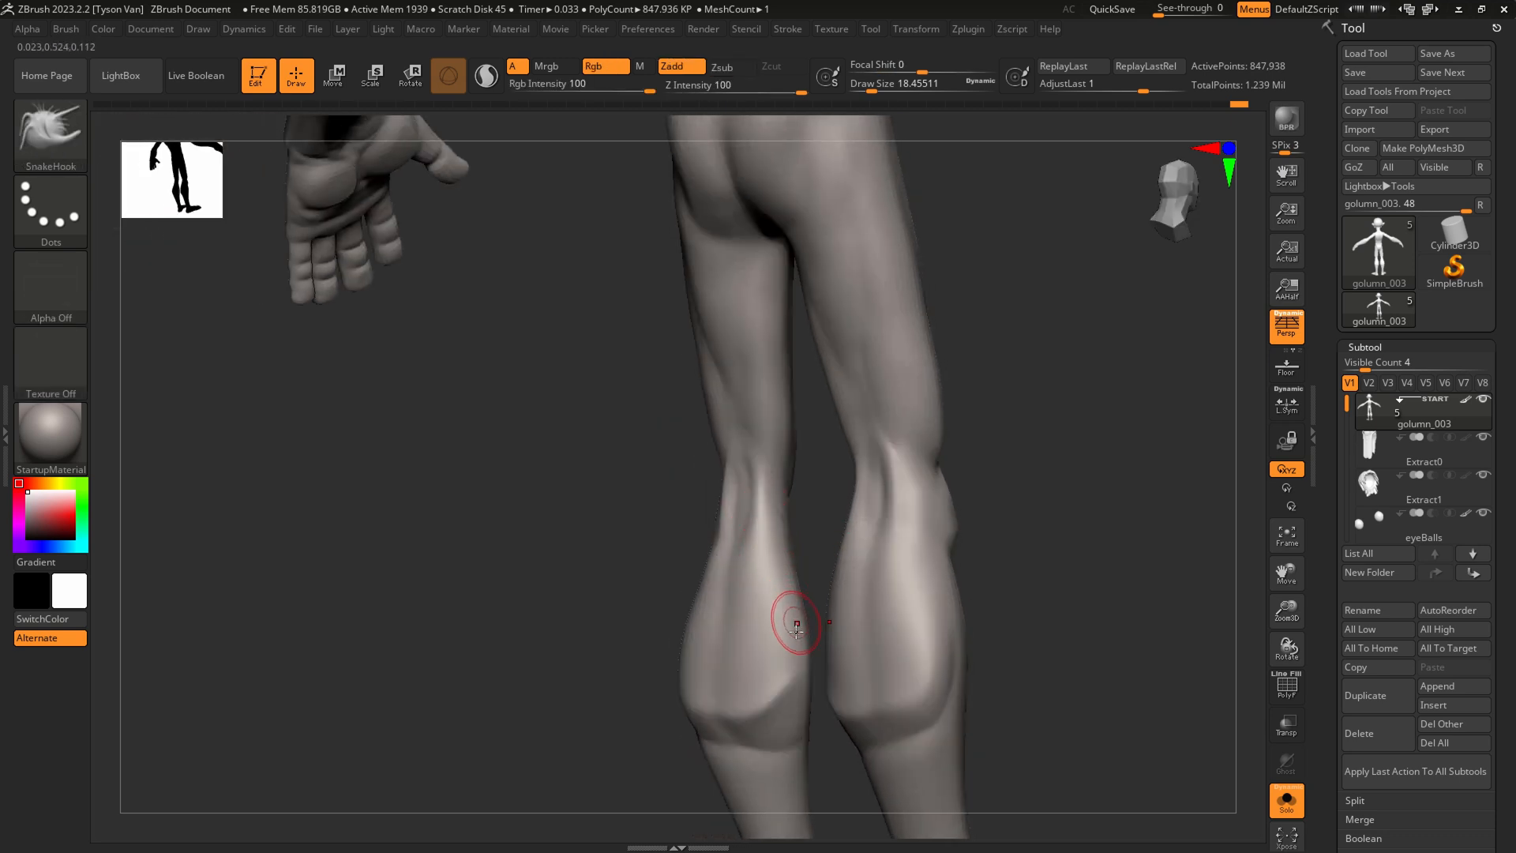
pyautogui.press('b')
pyautogui.press('h')
pyautogui.press('p')
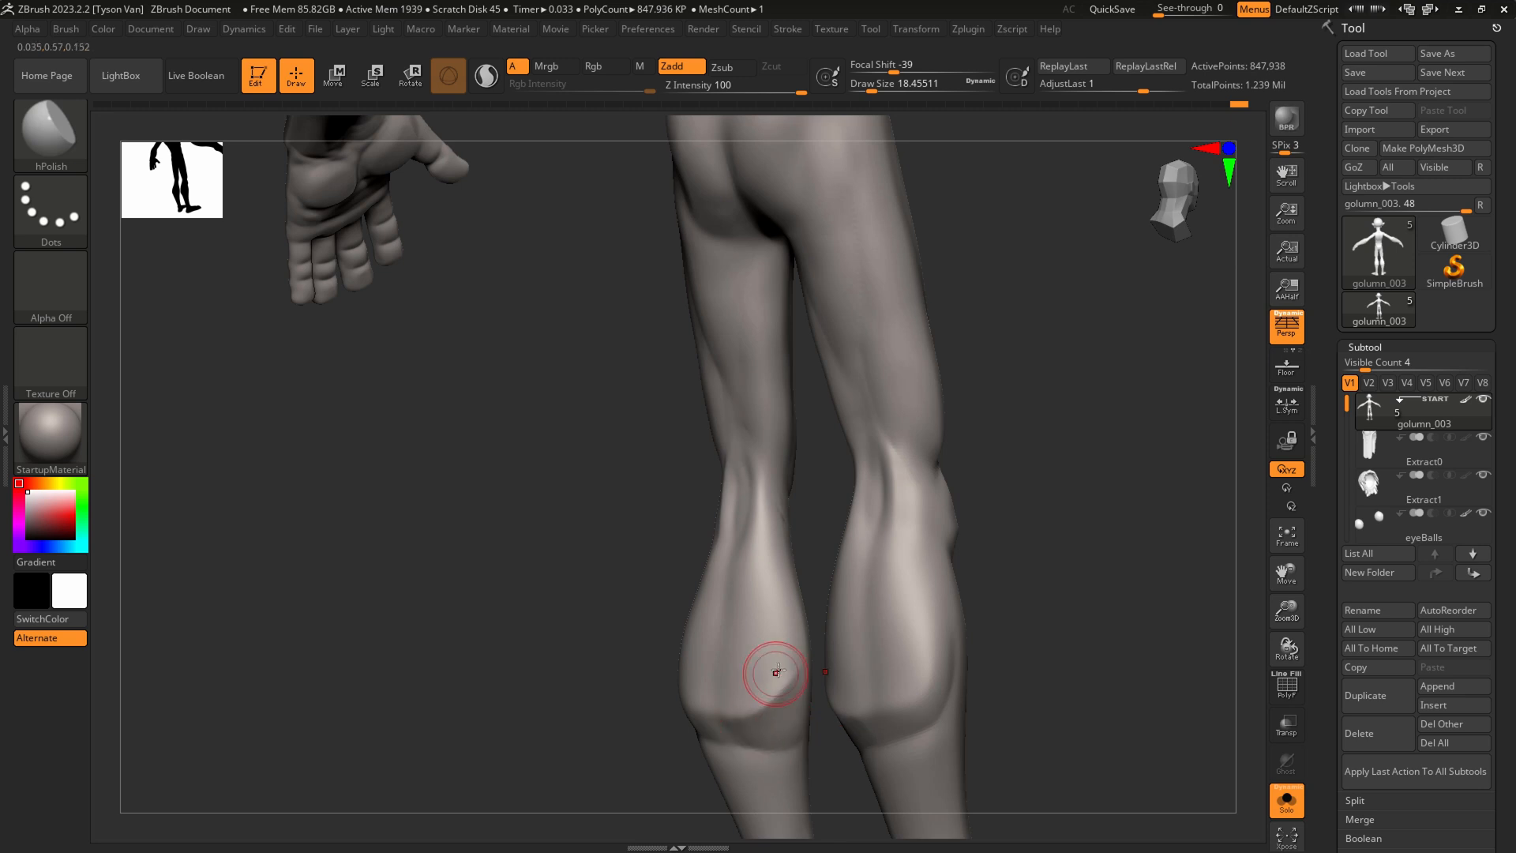
pyautogui.moveTo(774, 683); pyautogui.dragTo(696, 706, button='right')
pyautogui.moveTo(669, 686)
pyautogui.mouseDown()
pyautogui.moveTo(677, 620)
pyautogui.moveTo(693, 680)
pyautogui.mouseUp()
pyautogui.press('shift')
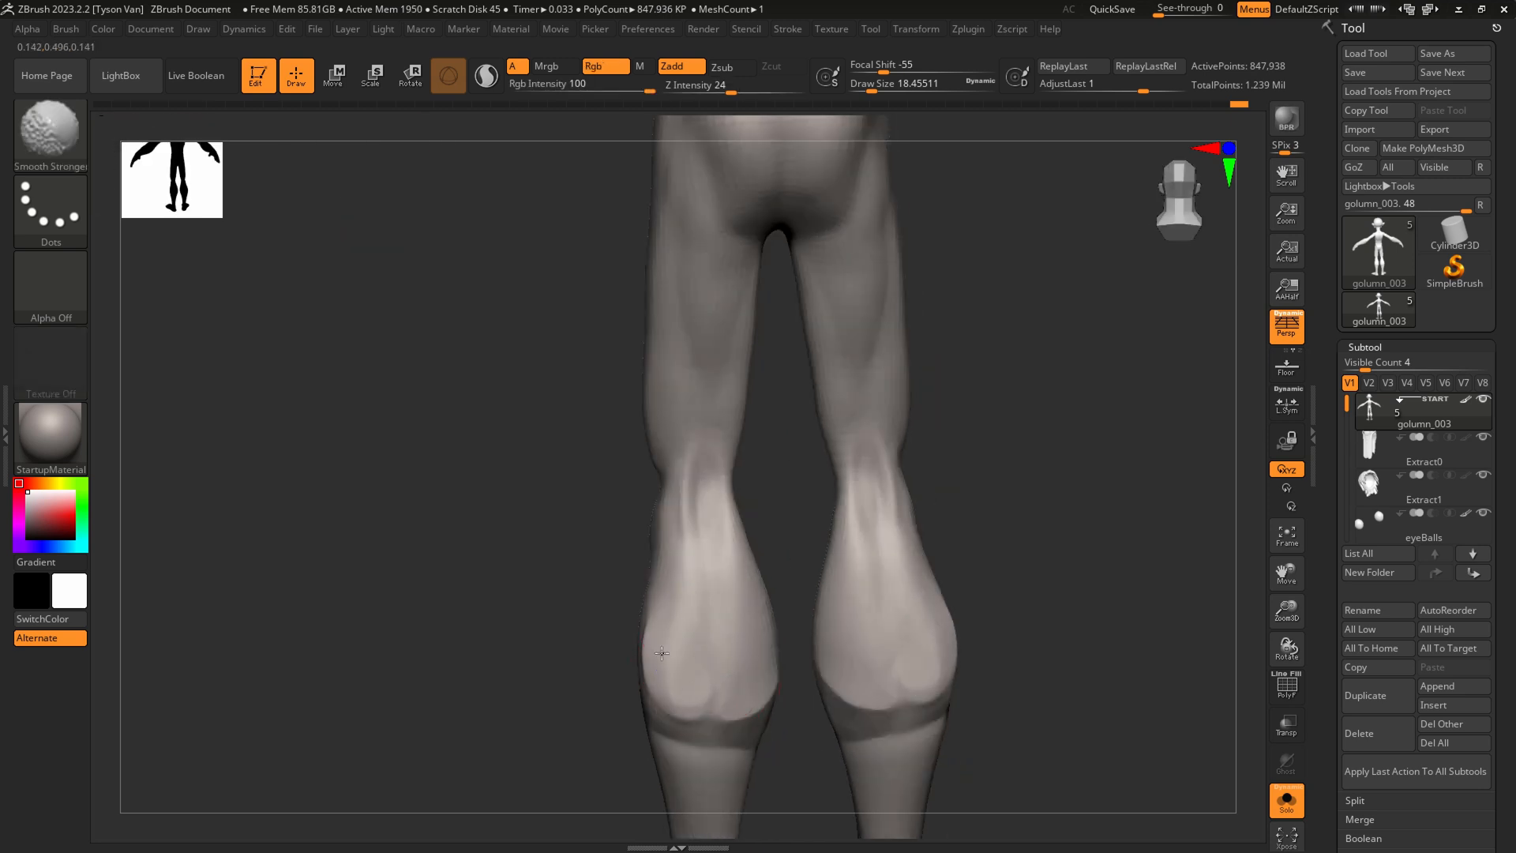
# Adjust the overall silhouette of the legs from several angles with SnakeHook
pyautogui.moveTo(705, 708); pyautogui.dragTo(836, 667, button='right')
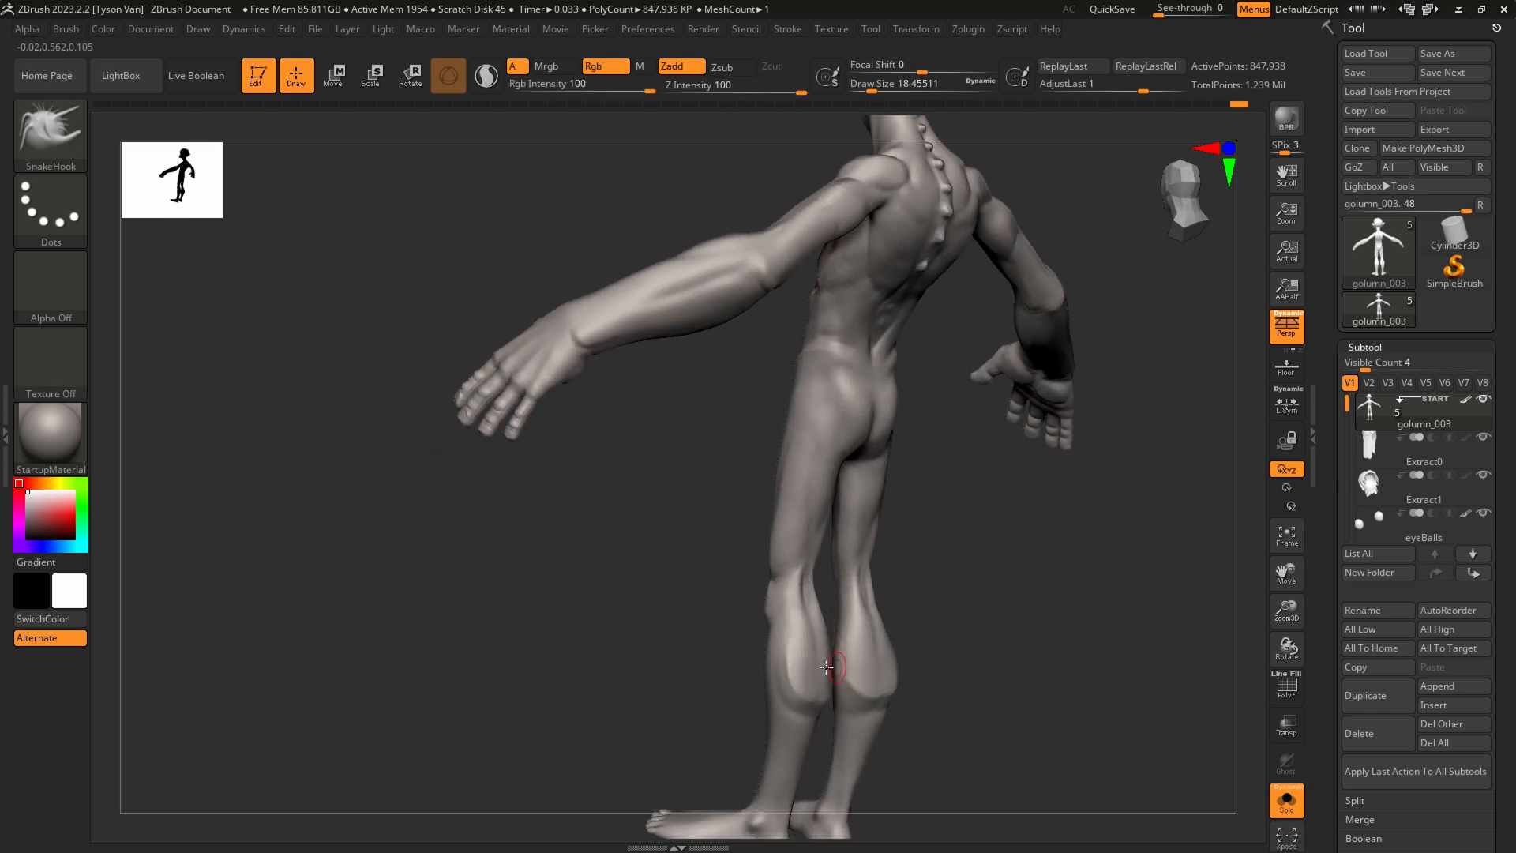
pyautogui.press('s')
pyautogui.moveTo(834, 674); pyautogui.dragTo(829, 677)
pyautogui.moveTo(824, 674); pyautogui.dragTo(861, 656, button='right')
pyautogui.moveTo(739, 526); pyautogui.dragTo(731, 535)
pyautogui.moveTo(758, 561)
pyautogui.mouseDown(button='right')
pyautogui.moveTo(809, 553)
pyautogui.moveTo(759, 563)
pyautogui.mouseUp(button='right')
# Reshape the knees and surrounding leg contours, and smooth below the kneecaps at a draw size of about 11.7
pyautogui.press('s')
pyautogui.moveTo(744, 641); pyautogui.dragTo(734, 644)
pyautogui.keyDown('ctrl'); pyautogui.moveTo(738, 635); pyautogui.dragTo(812, 818, button='right'); pyautogui.keyUp('ctrl')
pyautogui.press('s')
pyautogui.moveTo(743, 593); pyautogui.dragTo(736, 573)
pyautogui.moveTo(764, 593); pyautogui.dragTo(647, 634, button='right')
pyautogui.moveTo(744, 633); pyautogui.dragTo(753, 629)
pyautogui.moveTo(671, 634); pyautogui.dragTo(760, 643, button='right')
pyautogui.press('s')
pyautogui.moveTo(760, 598); pyautogui.dragTo(749, 605)
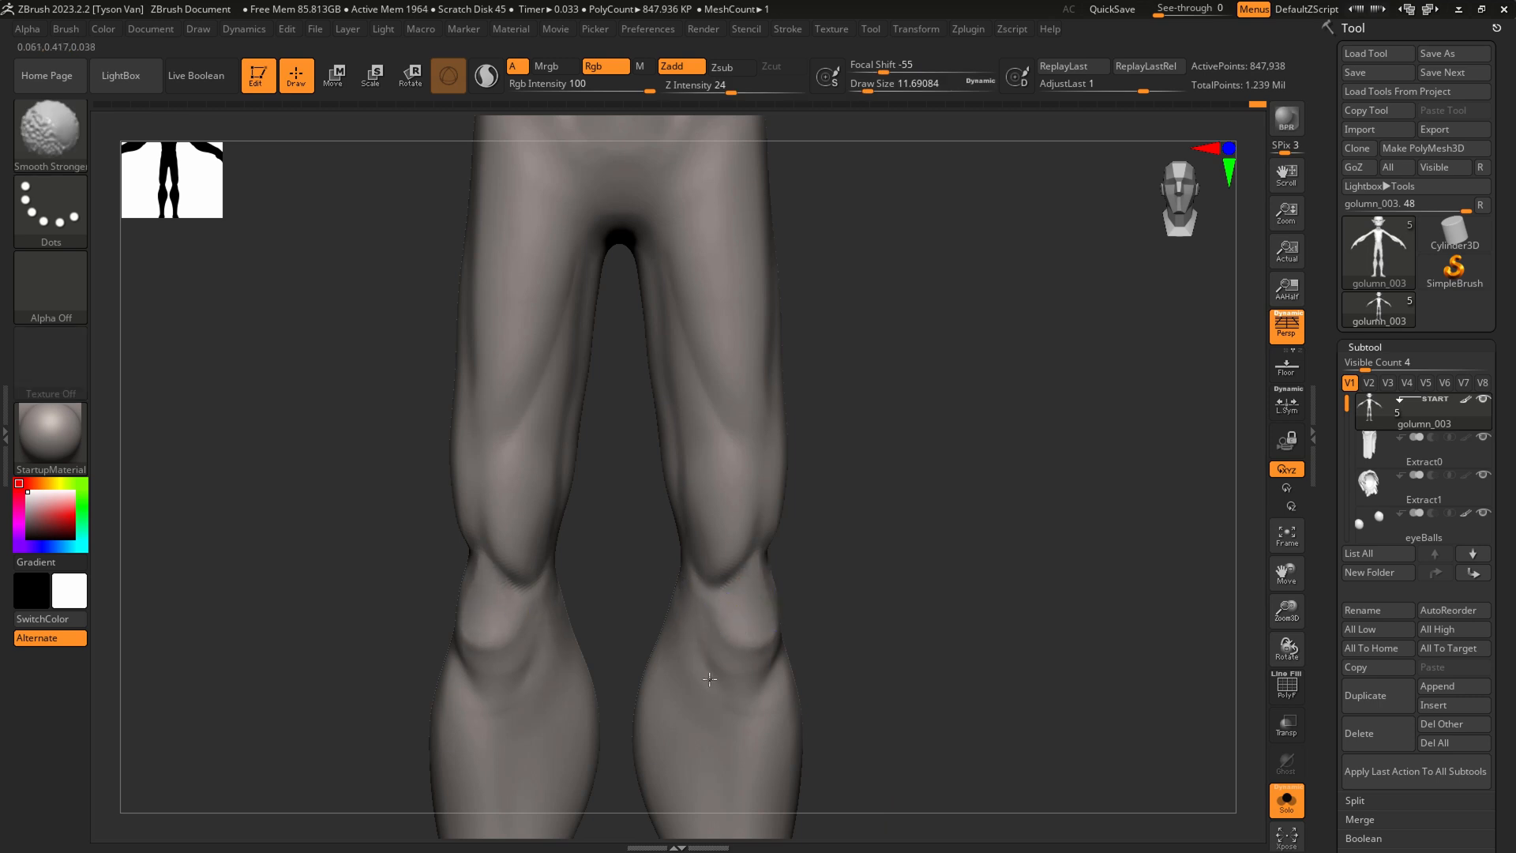
# Carve the contours of the kneecaps with DamStandard at a draw size of 28.75 and smooth the area above them
pyautogui.moveTo(699, 698); pyautogui.dragTo(652, 689, button='right')
pyautogui.moveTo(778, 615); pyautogui.dragTo(755, 612, button='right')
pyautogui.press('b')
pyautogui.press('c')
pyautogui.press('b')
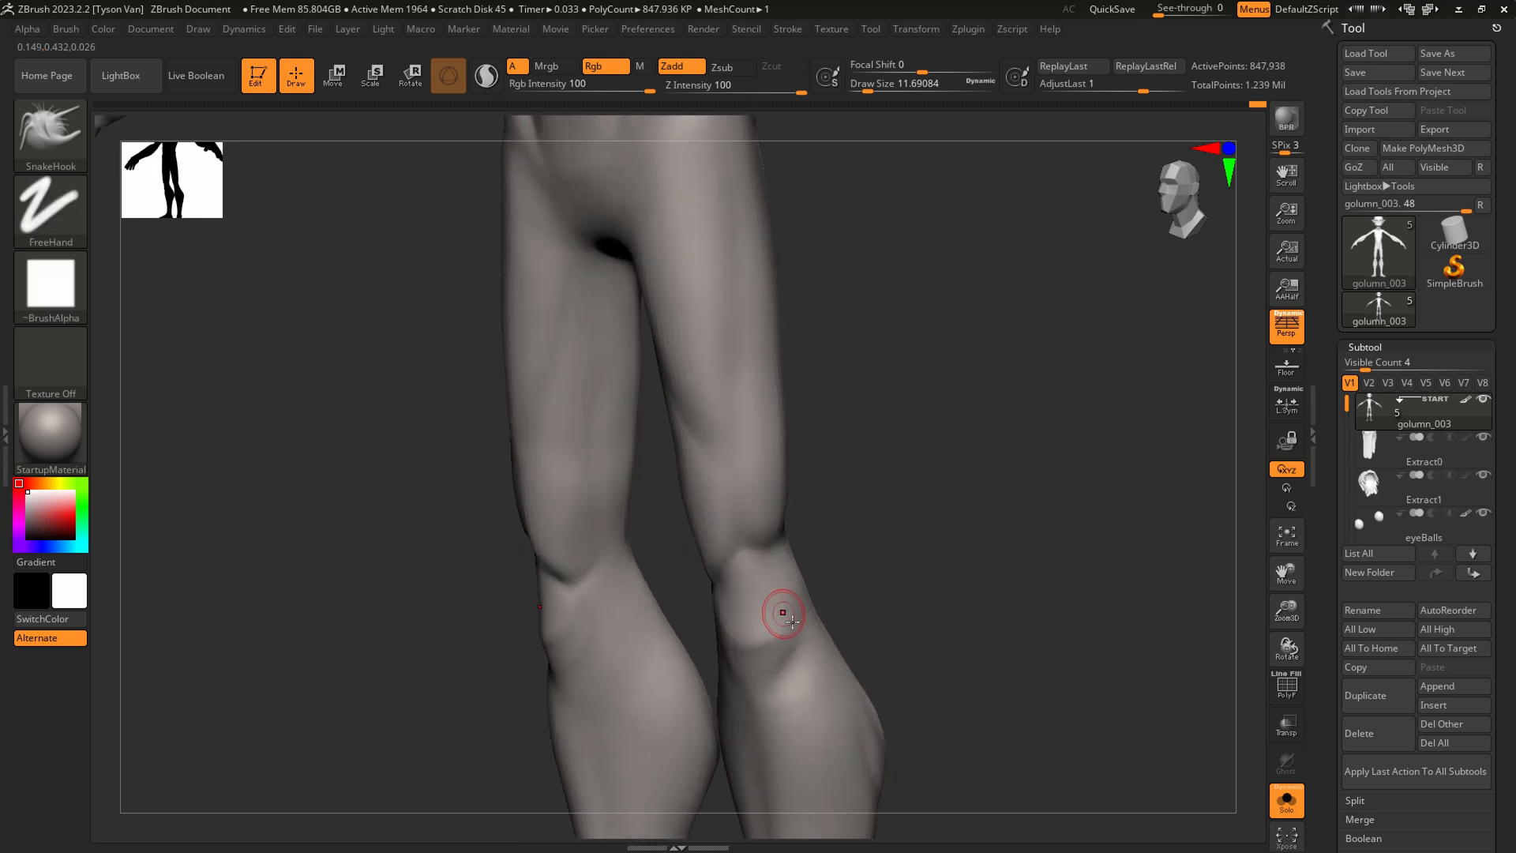
pyautogui.press('b')
pyautogui.press('d')
pyautogui.press('s')
pyautogui.press('s')
pyautogui.moveTo(779, 630)
pyautogui.mouseDown()
pyautogui.moveTo(786, 573)
pyautogui.moveTo(798, 617)
pyautogui.moveTo(796, 594)
pyautogui.mouseUp()
pyautogui.moveTo(703, 559)
pyautogui.mouseDown(button='right')
pyautogui.moveTo(760, 556)
pyautogui.moveTo(722, 506)
pyautogui.mouseUp(button='right')
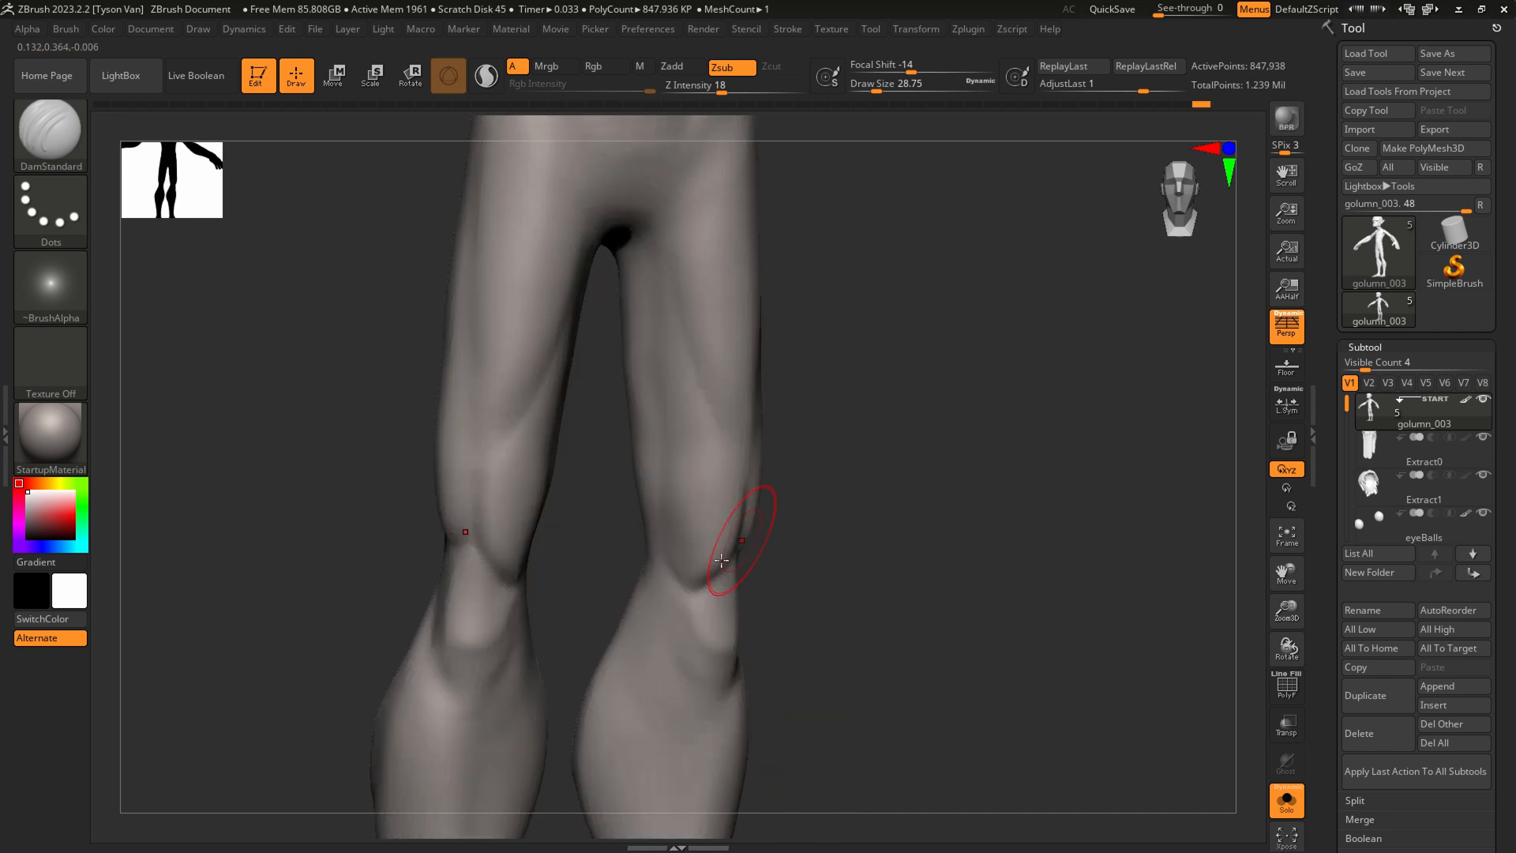
pyautogui.moveTo(682, 534); pyautogui.dragTo(724, 544)
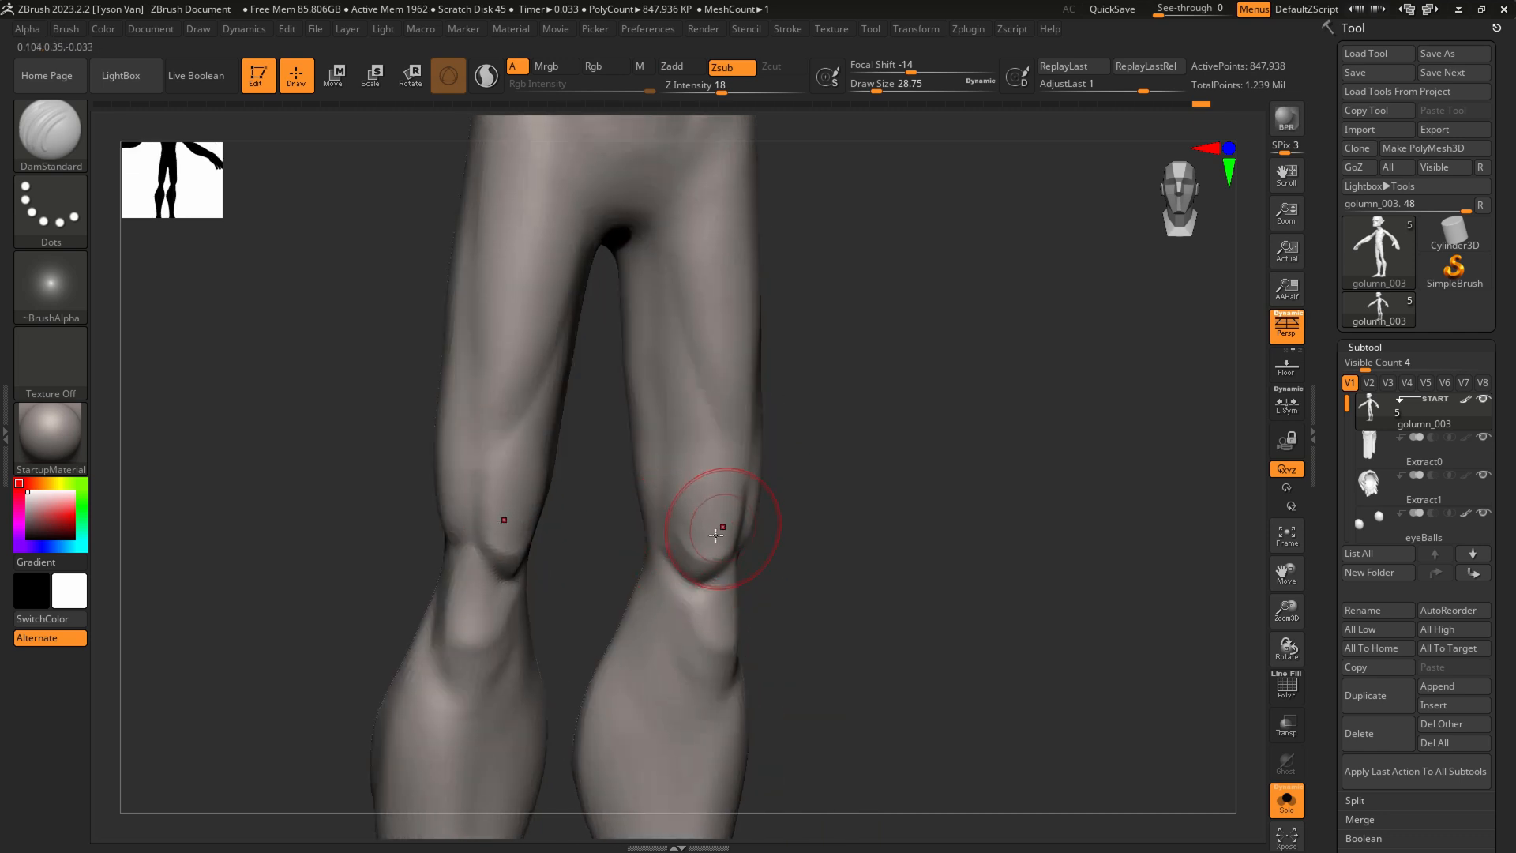
pyautogui.moveTo(721, 525); pyautogui.dragTo(694, 524, button='right')
pyautogui.keyDown('shift'); pyautogui.moveTo(695, 525); pyautogui.dragTo(731, 478); pyautogui.keyUp('shift')
pyautogui.moveTo(766, 500)
pyautogui.mouseDown(button='right')
pyautogui.moveTo(733, 499)
pyautogui.moveTo(782, 513)
pyautogui.moveTo(768, 546)
pyautogui.moveTo(692, 396)
pyautogui.mouseUp(button='right')
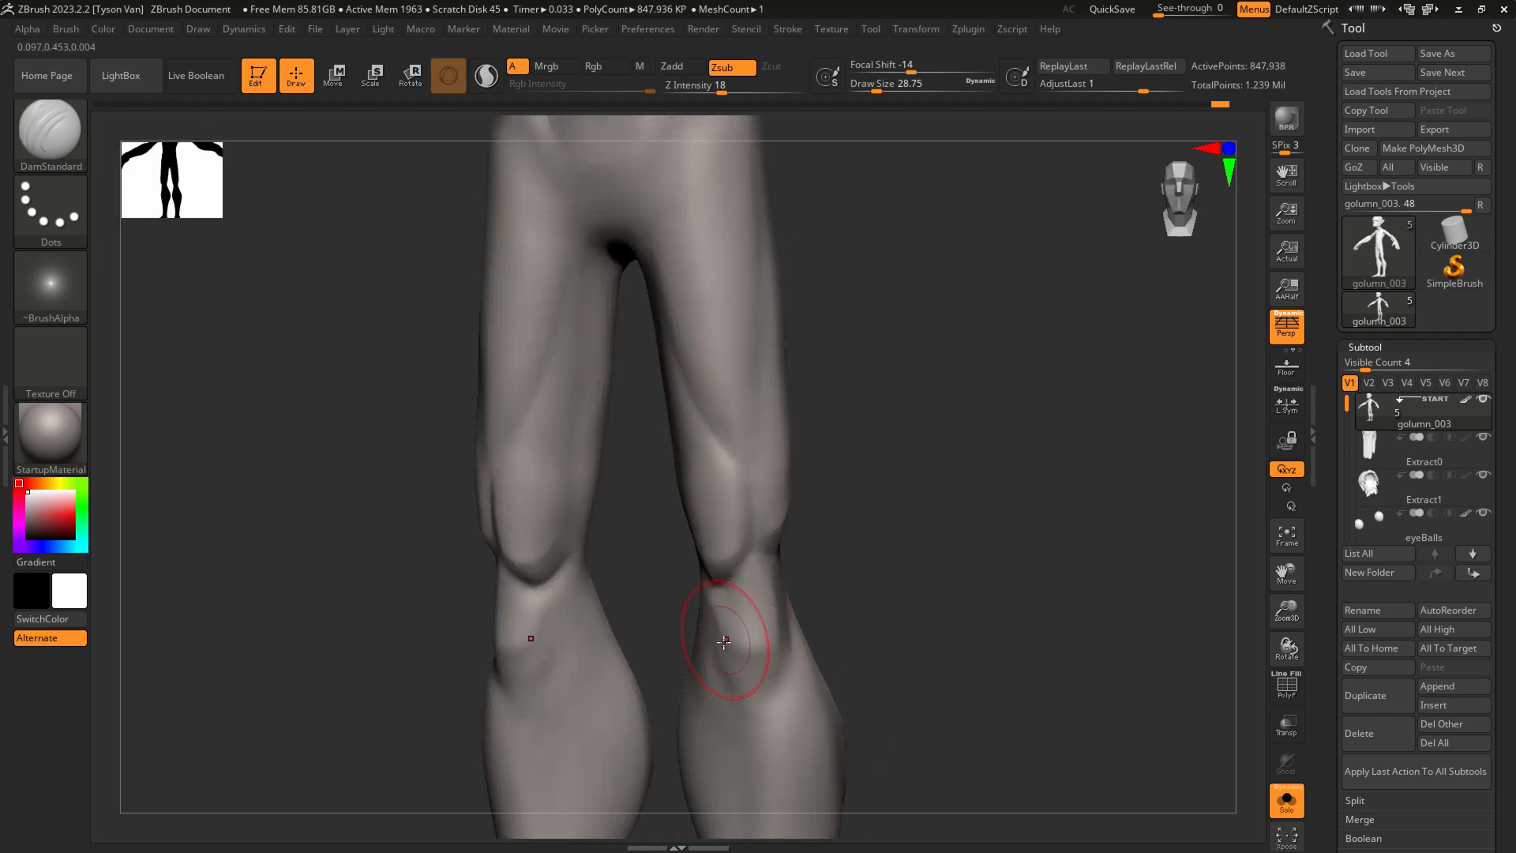
# Carve the shin and calf separation lines below the knees with DamStandard, and smooth the carved area of the calves
pyautogui.moveTo(735, 651)
pyautogui.mouseDown()
pyautogui.moveTo(777, 655)
pyautogui.moveTo(771, 745)
pyautogui.mouseUp()
pyautogui.moveTo(795, 660); pyautogui.dragTo(769, 734)
pyautogui.moveTo(784, 713)
pyautogui.keyDown('alt'); pyautogui.mouseDown(button='right')
pyautogui.moveTo(764, 597)
pyautogui.moveTo(719, 574)
pyautogui.mouseUp(button='right'); pyautogui.keyUp('alt')
pyautogui.press('shift')
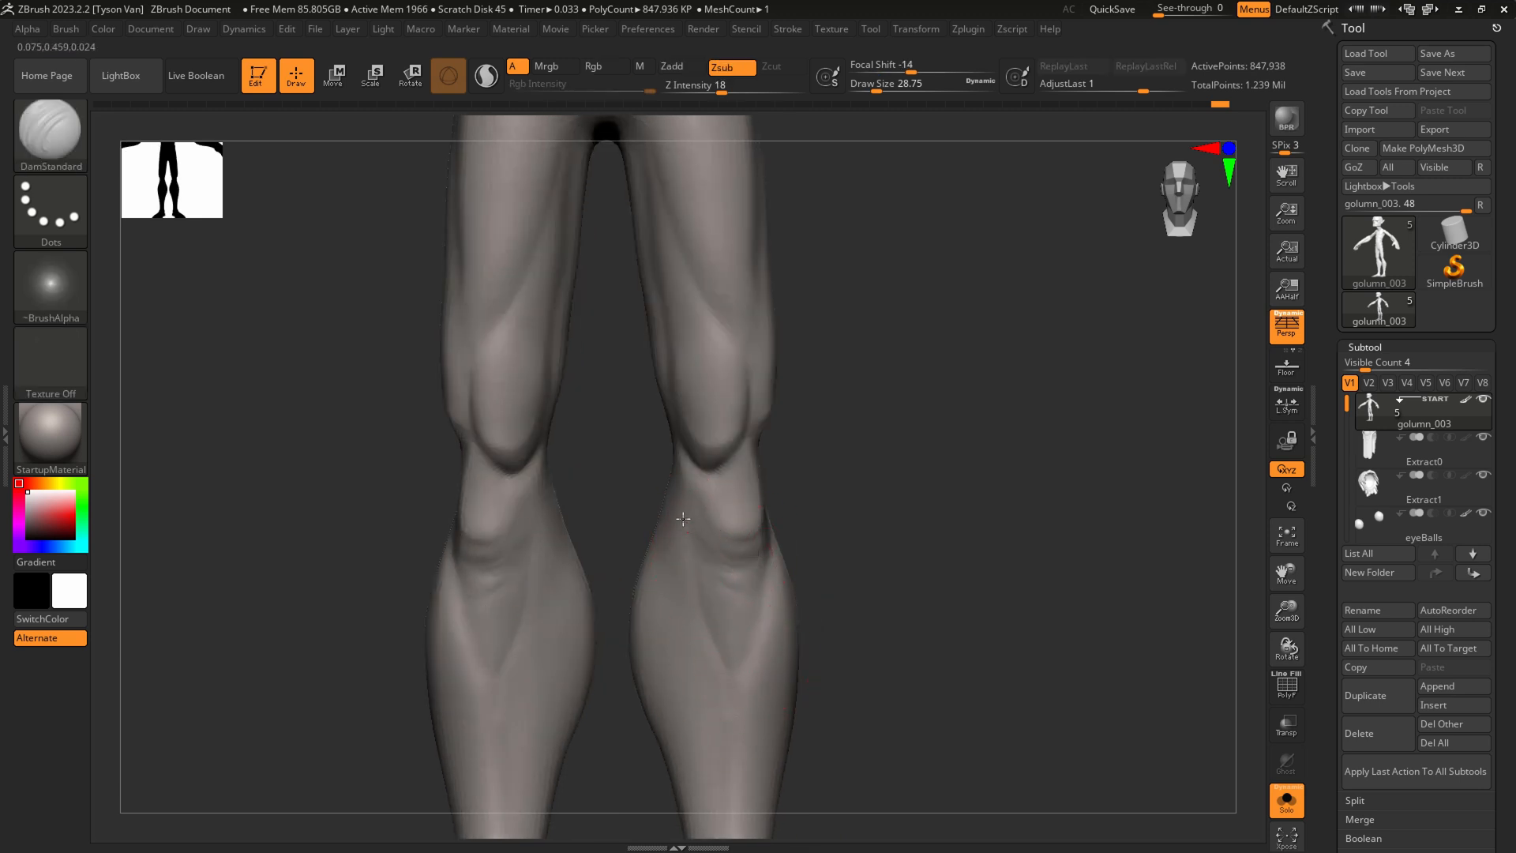
pyautogui.moveTo(668, 510); pyautogui.dragTo(687, 523, button='right')
pyautogui.press('shift')
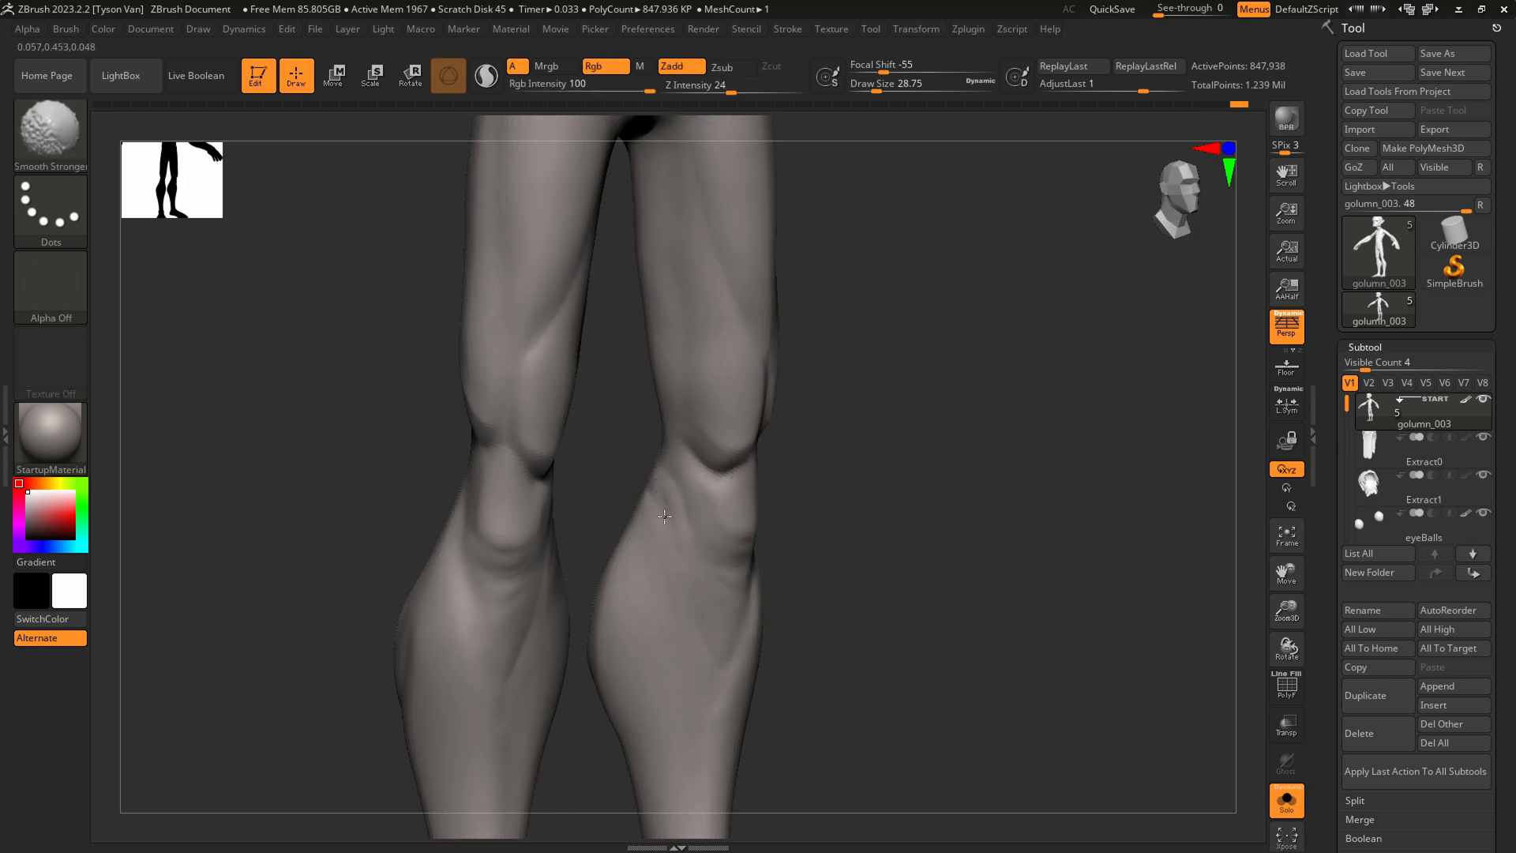
pyautogui.keyDown('shift'); pyautogui.moveTo(693, 662); pyautogui.dragTo(690, 633); pyautogui.keyUp('shift')
# Adjust the outer contour of the calves with SnakeHook at a draw size of about 53.8
pyautogui.moveTo(698, 697)
pyautogui.keyDown('ctrl'); pyautogui.mouseDown(button='right')
pyautogui.moveTo(720, 586)
pyautogui.moveTo(708, 568)
pyautogui.moveTo(691, 614)
pyautogui.moveTo(720, 541)
pyautogui.mouseUp(button='right'); pyautogui.keyUp('ctrl')
pyautogui.moveTo(720, 541)
pyautogui.keyDown('alt'); pyautogui.mouseDown(button='right')
pyautogui.moveTo(726, 655)
pyautogui.moveTo(694, 542)
pyautogui.moveTo(704, 532)
pyautogui.moveTo(725, 582)
pyautogui.moveTo(689, 628)
pyautogui.moveTo(707, 677)
pyautogui.moveTo(714, 629)
pyautogui.mouseUp(button='right'); pyautogui.keyUp('alt')
pyautogui.press('b')
pyautogui.press('s')
pyautogui.press('h')
pyautogui.press('s')
pyautogui.moveTo(698, 633); pyautogui.dragTo(706, 633)
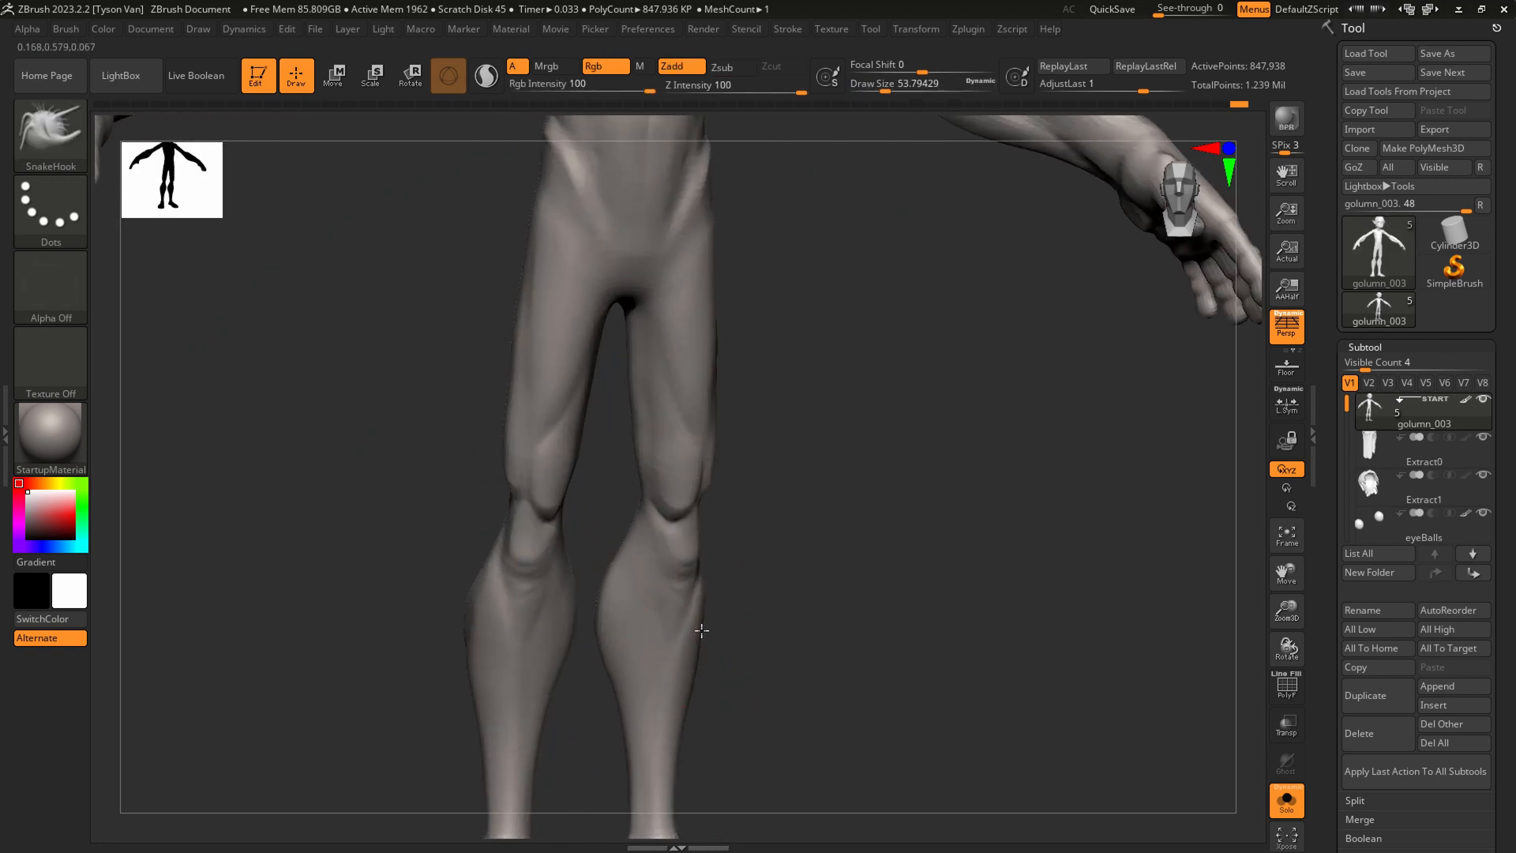
# Carve around the ankle bones with DamStandard at a draw size of about 18.5 and smooth the area above them
pyautogui.moveTo(693, 680)
pyautogui.keyDown('alt'); pyautogui.mouseDown(button='right')
pyautogui.moveTo(660, 537)
pyautogui.moveTo(643, 714)
pyautogui.moveTo(588, 679)
pyautogui.mouseUp(button='right'); pyautogui.keyUp('alt')
pyautogui.press('b')
pyautogui.press('c')
pyautogui.press('b')
pyautogui.press('b')
pyautogui.press('d')
pyautogui.press('s')
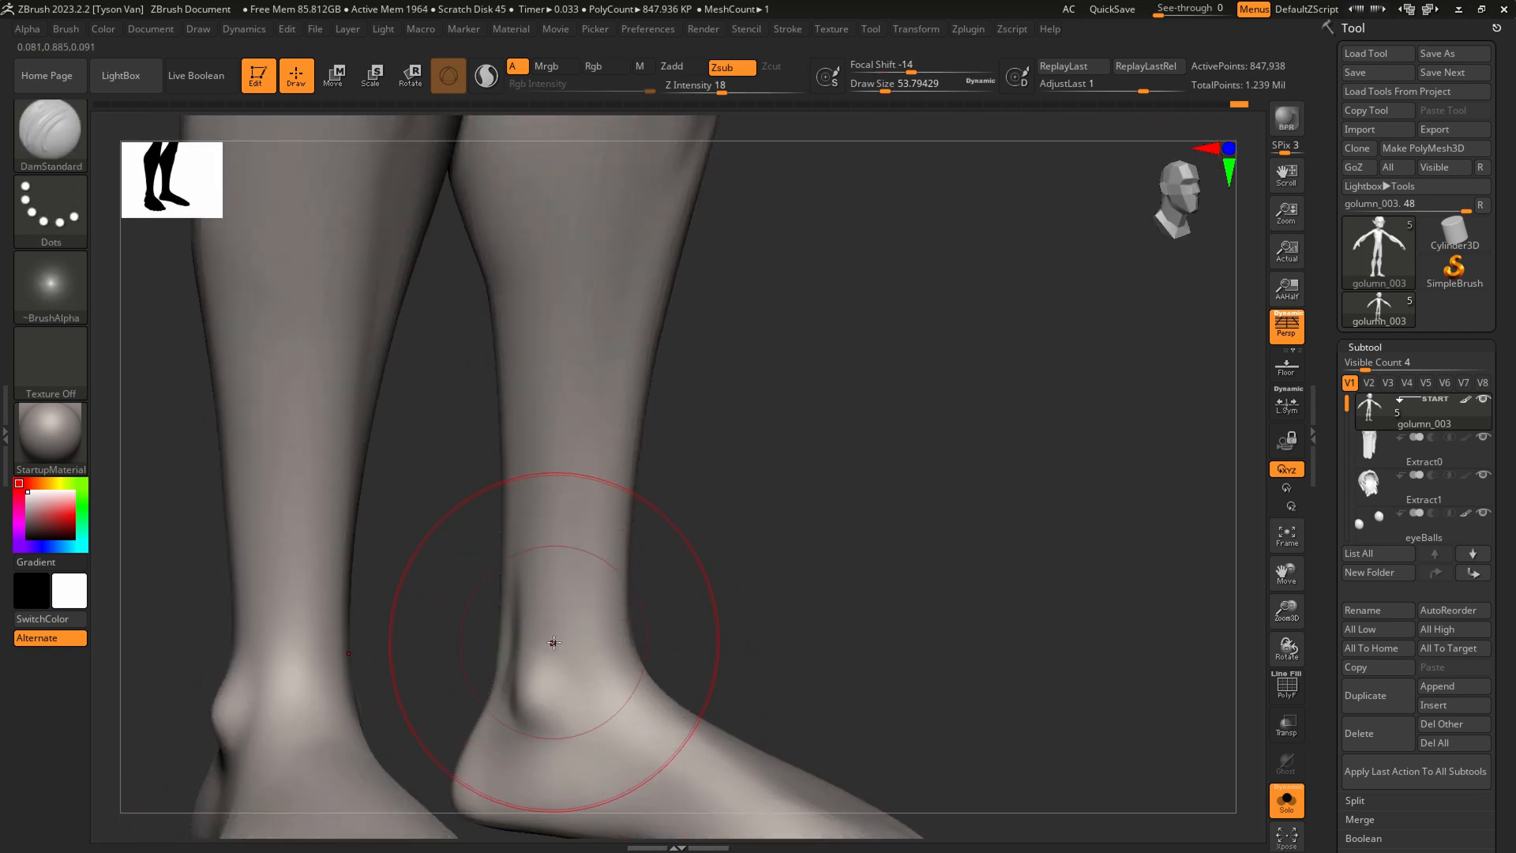
pyautogui.press('s')
pyautogui.moveTo(537, 693); pyautogui.dragTo(525, 691)
pyautogui.moveTo(525, 691); pyautogui.dragTo(513, 679, button='right')
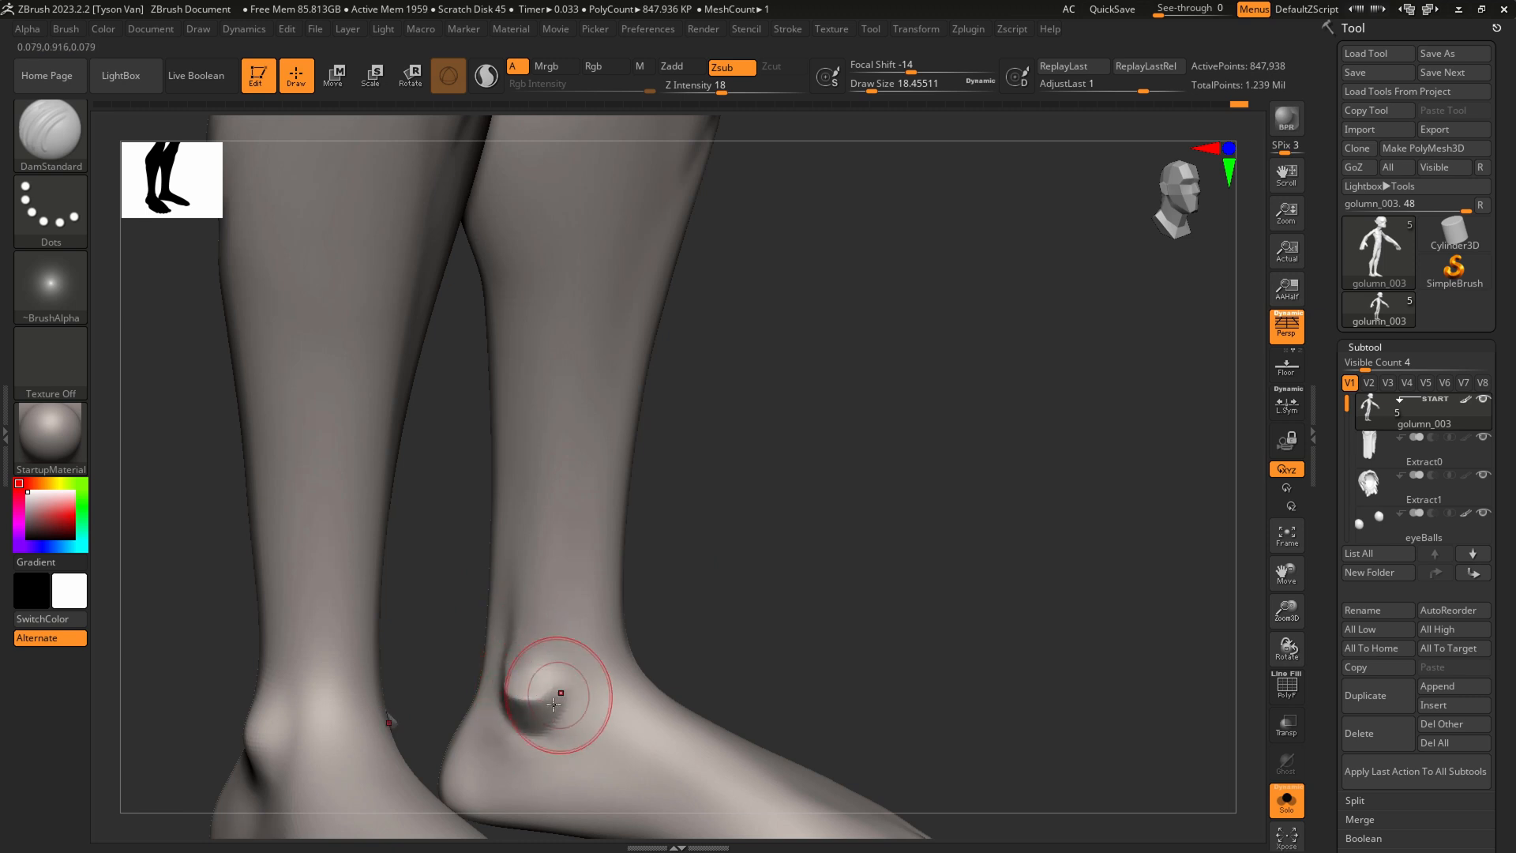
pyautogui.moveTo(538, 669); pyautogui.dragTo(498, 714, button='right')
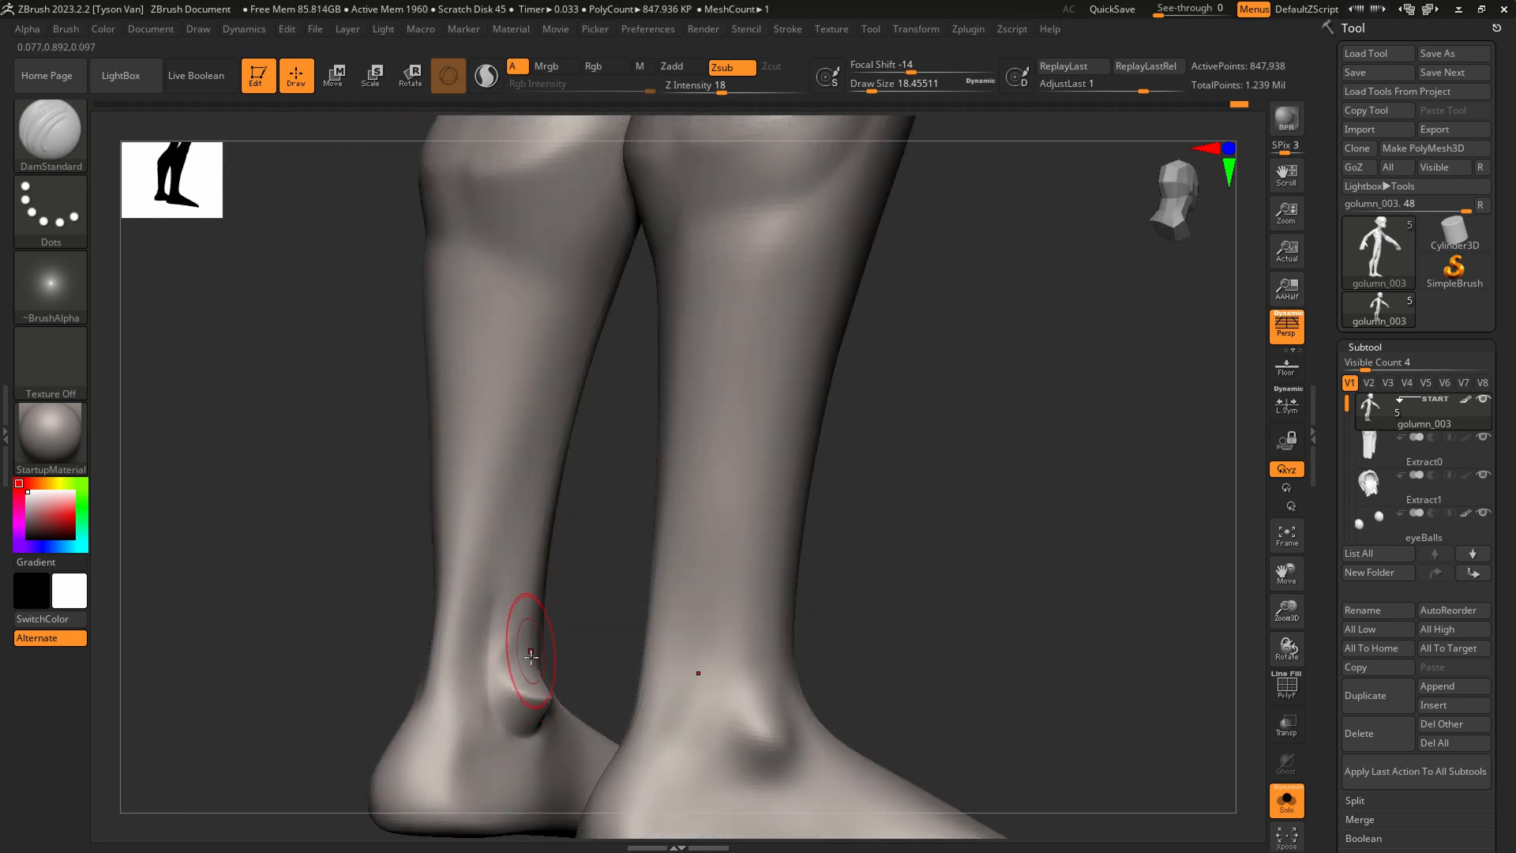
pyautogui.press('shift')
pyautogui.keyDown('shift'); pyautogui.moveTo(534, 668); pyautogui.dragTo(536, 547); pyautogui.keyUp('shift')
pyautogui.moveTo(536, 602); pyautogui.dragTo(535, 639, button='right')
pyautogui.press('b')
pyautogui.press('s')
pyautogui.press('h')
pyautogui.press('s')
pyautogui.moveTo(520, 668); pyautogui.dragTo(513, 668)
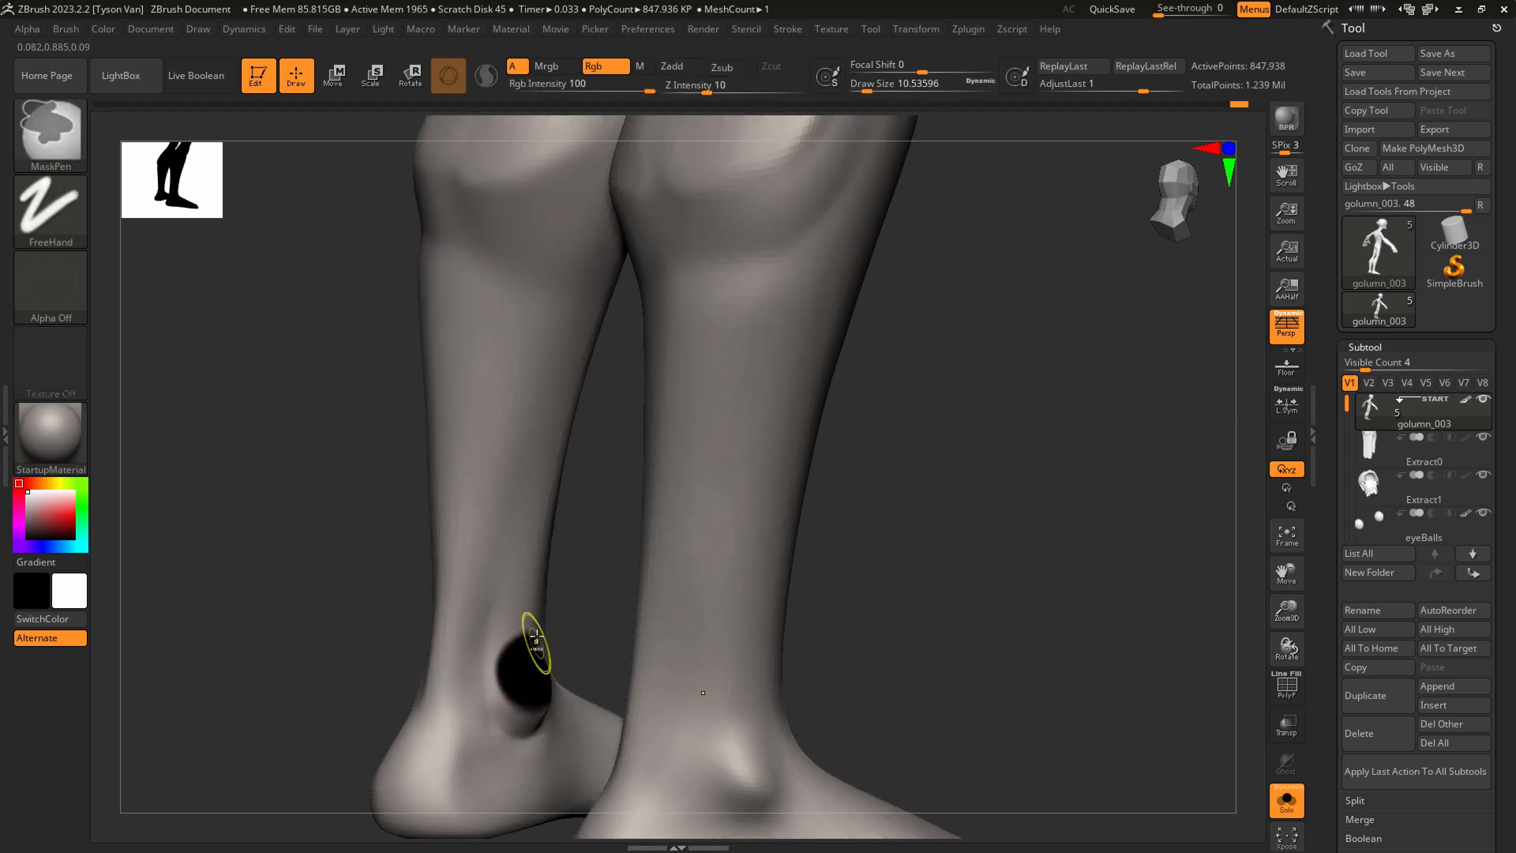
pyautogui.hotkey('ctrl', 'z')
# Flatten the ankle bones with hPolish and smooth the transition into the lower leg
pyautogui.press('b')
pyautogui.press('h')
pyautogui.press('p')
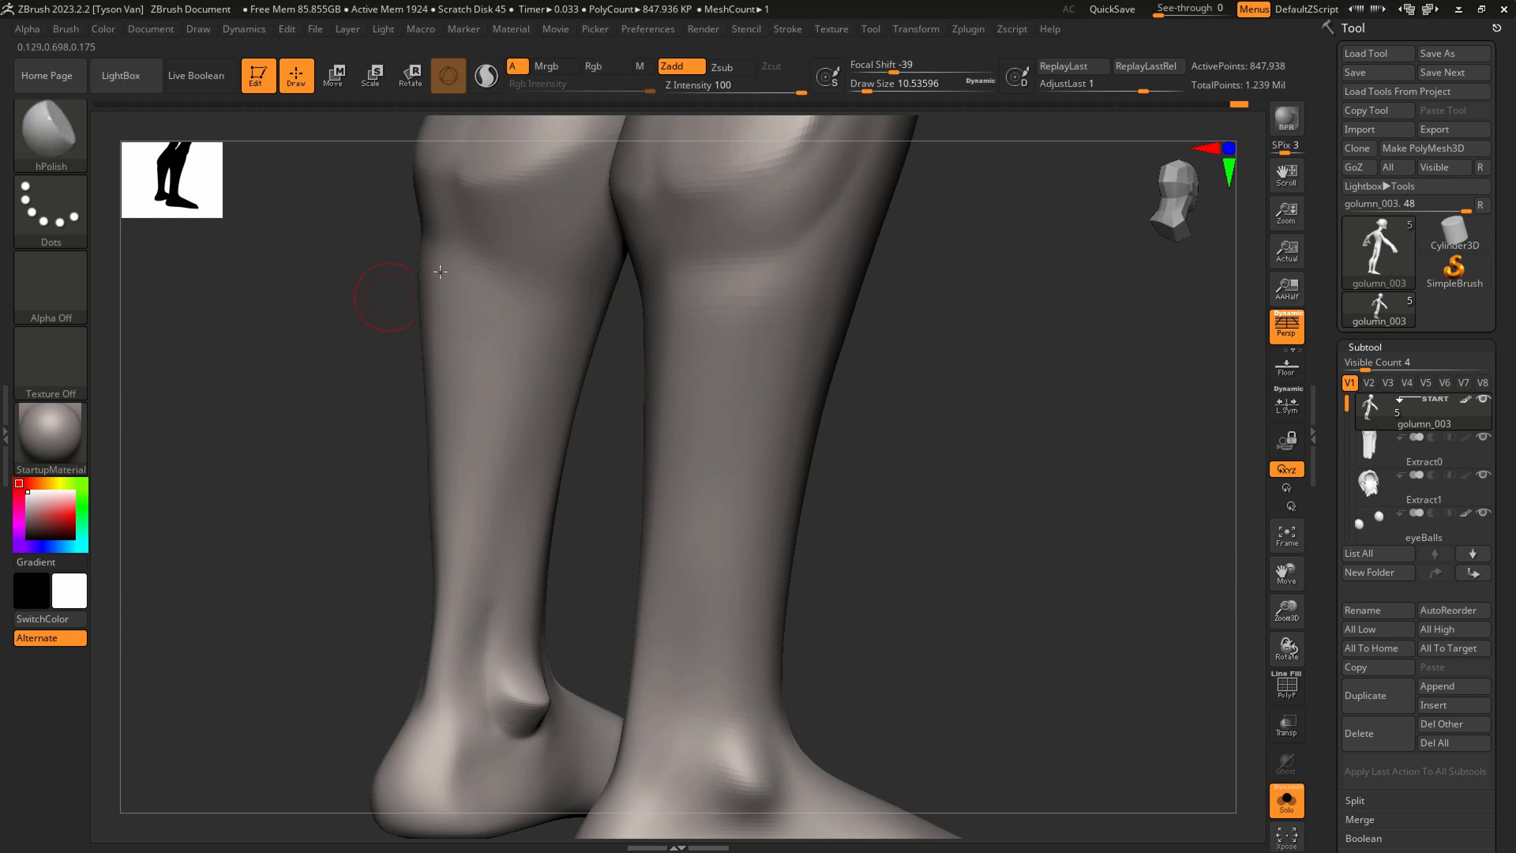
pyautogui.press('s')
pyautogui.moveTo(513, 657); pyautogui.dragTo(519, 657)
pyautogui.keyDown('shift'); pyautogui.moveTo(518, 671); pyautogui.dragTo(525, 537); pyautogui.keyUp('shift')
# Carve long tendon and muscle lines from the ankles up the lower legs with DamStandard, and soften them
pyautogui.moveTo(680, 622)
pyautogui.mouseDown(button='right')
pyautogui.moveTo(522, 632)
pyautogui.moveTo(511, 603)
pyautogui.moveTo(321, 535)
pyautogui.mouseUp(button='right')
pyautogui.press('b')
pyautogui.press('d')
pyautogui.press('s')
pyautogui.moveTo(267, 607)
pyautogui.mouseDown()
pyautogui.moveTo(287, 635)
pyautogui.moveTo(338, 605)
pyautogui.mouseUp()
pyautogui.moveTo(267, 545)
pyautogui.mouseDown()
pyautogui.moveTo(279, 648)
pyautogui.moveTo(340, 590)
pyautogui.moveTo(336, 441)
pyautogui.mouseUp()
pyautogui.press('s')
pyautogui.moveTo(345, 610); pyautogui.dragTo(339, 237)
pyautogui.moveTo(255, 610)
pyautogui.mouseDown()
pyautogui.moveTo(261, 499)
pyautogui.moveTo(314, 553)
pyautogui.moveTo(295, 565)
pyautogui.moveTo(306, 602)
pyautogui.mouseUp()
pyautogui.press('shift')
pyautogui.press('s')
pyautogui.moveTo(295, 614)
pyautogui.keyDown('alt'); pyautogui.mouseDown(button='right')
pyautogui.moveTo(239, 624)
pyautogui.moveTo(542, 633)
pyautogui.moveTo(511, 623)
pyautogui.moveTo(624, 654)
pyautogui.mouseUp(button='right'); pyautogui.keyUp('alt')
pyautogui.keyDown('shift'); pyautogui.moveTo(572, 585); pyautogui.dragTo(530, 461); pyautogui.keyUp('shift')
# Refine the upper shins just below the knees at a draw size of about 51.2
pyautogui.moveTo(521, 543)
pyautogui.keyDown('alt'); pyautogui.mouseDown(button='right')
pyautogui.moveTo(453, 477)
pyautogui.moveTo(619, 657)
pyautogui.moveTo(600, 641)
pyautogui.moveTo(643, 634)
pyautogui.moveTo(589, 529)
pyautogui.mouseUp(button='right'); pyautogui.keyUp('alt')
pyautogui.press('s')
pyautogui.press('b')
pyautogui.press('c')
pyautogui.press('b')
pyautogui.moveTo(589, 528); pyautogui.dragTo(598, 500)
pyautogui.press('b')
pyautogui.press('d')
pyautogui.press('s')
pyautogui.press('s')
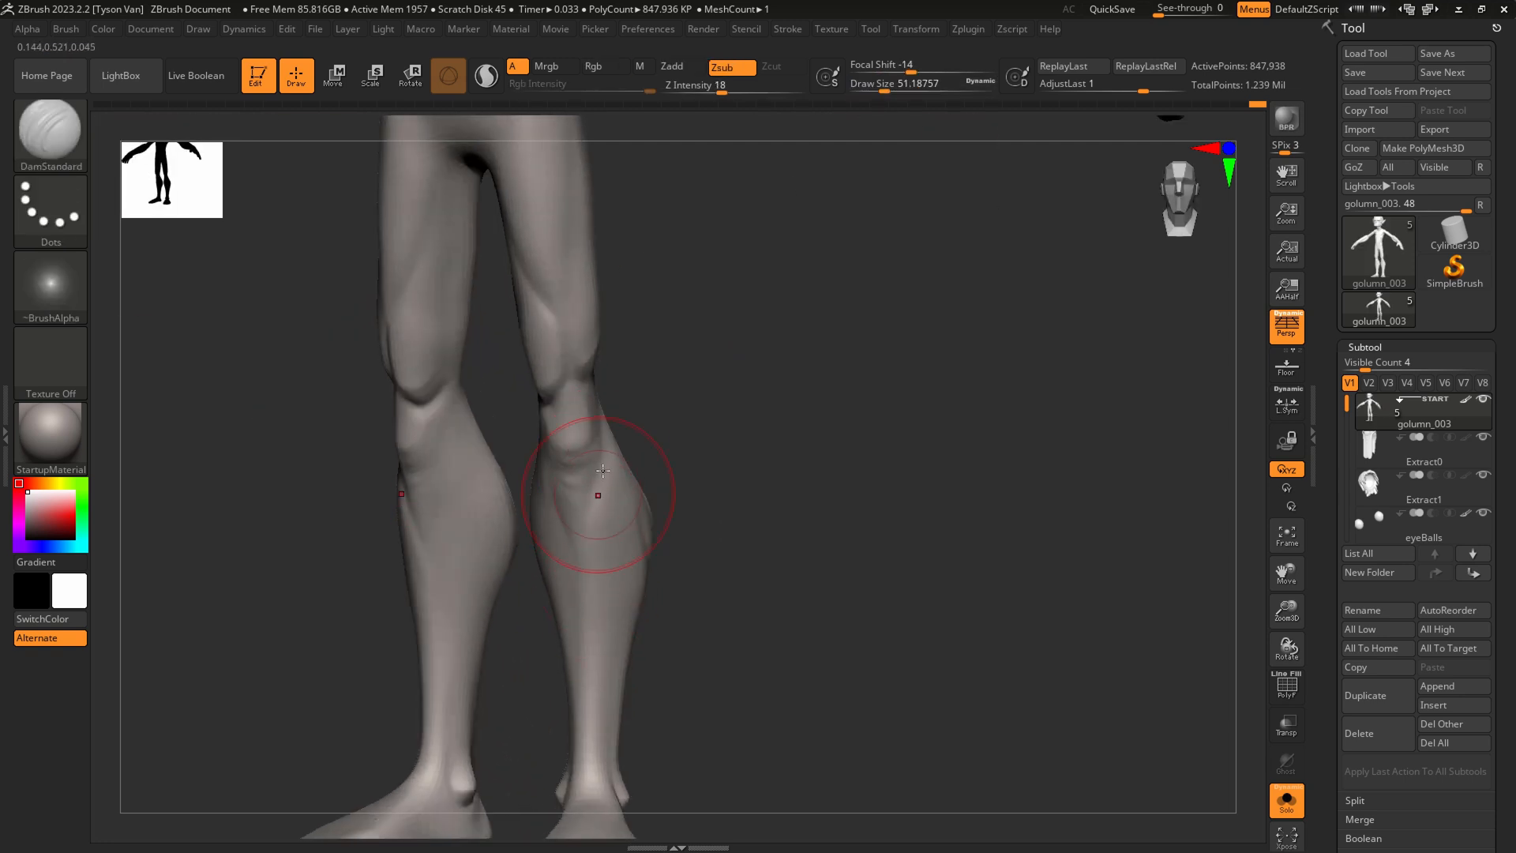
pyautogui.press('shift')
# Carve a crease across the tip of the big toe with DamStandard at a draw size of about 8.4
pyautogui.moveTo(596, 623)
pyautogui.keyDown('ctrl'); pyautogui.mouseDown(button='right')
pyautogui.moveTo(524, 613)
pyautogui.moveTo(556, 553)
pyautogui.moveTo(633, 656)
pyautogui.moveTo(618, 645)
pyautogui.moveTo(653, 641)
pyautogui.moveTo(660, 610)
pyautogui.moveTo(964, 746)
pyautogui.mouseUp(button='right'); pyautogui.keyUp('ctrl')
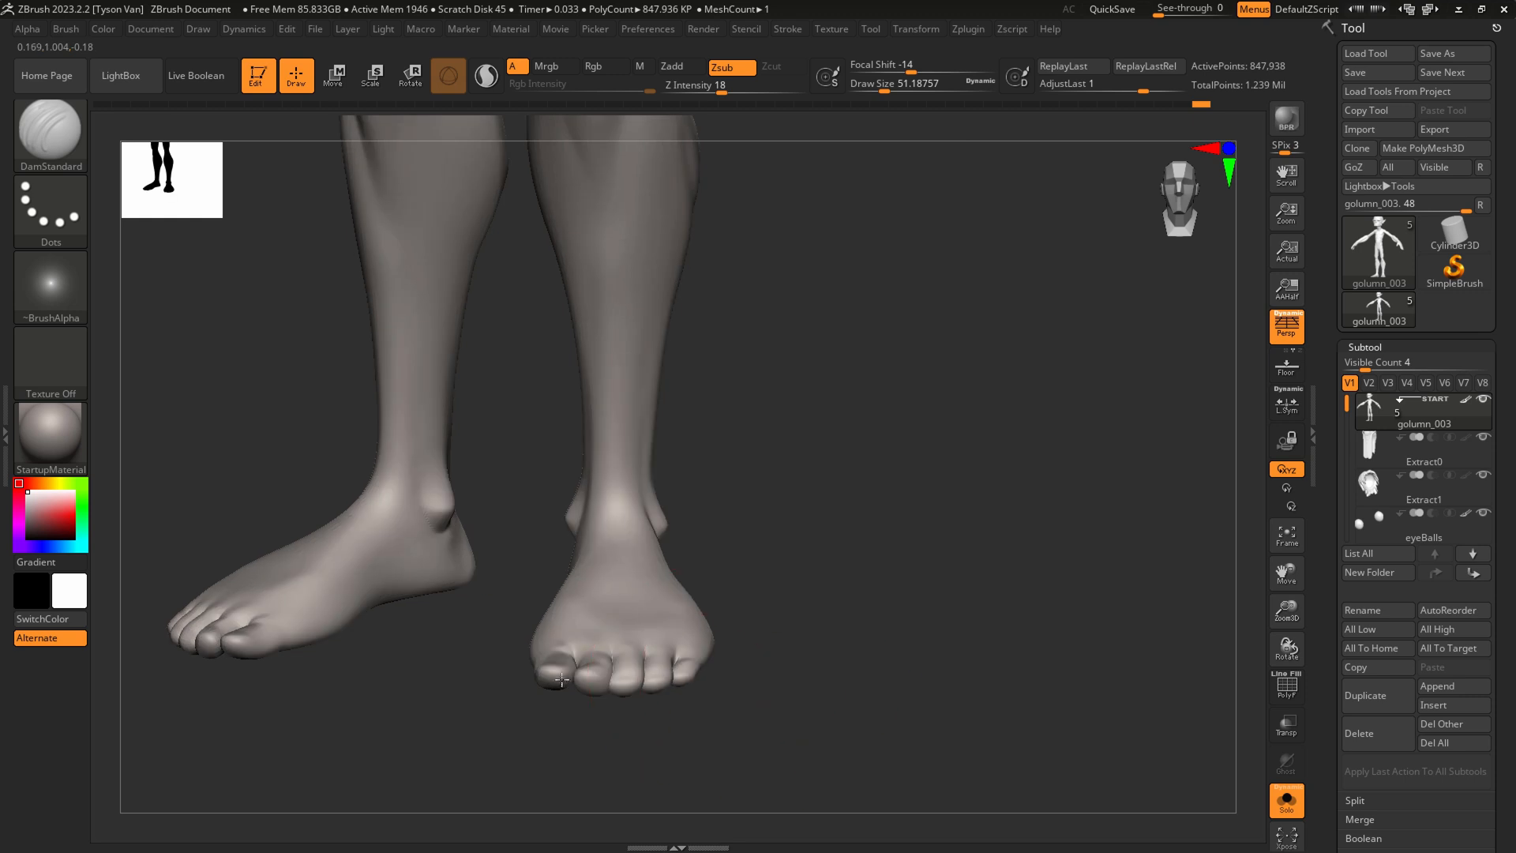
pyautogui.keyDown('ctrl'); pyautogui.moveTo(562, 678); pyautogui.dragTo(687, 744, button='right'); pyautogui.keyUp('ctrl')
pyautogui.press('s')
pyautogui.moveTo(542, 668); pyautogui.dragTo(525, 670)
pyautogui.moveTo(524, 670); pyautogui.dragTo(527, 730, button='right')
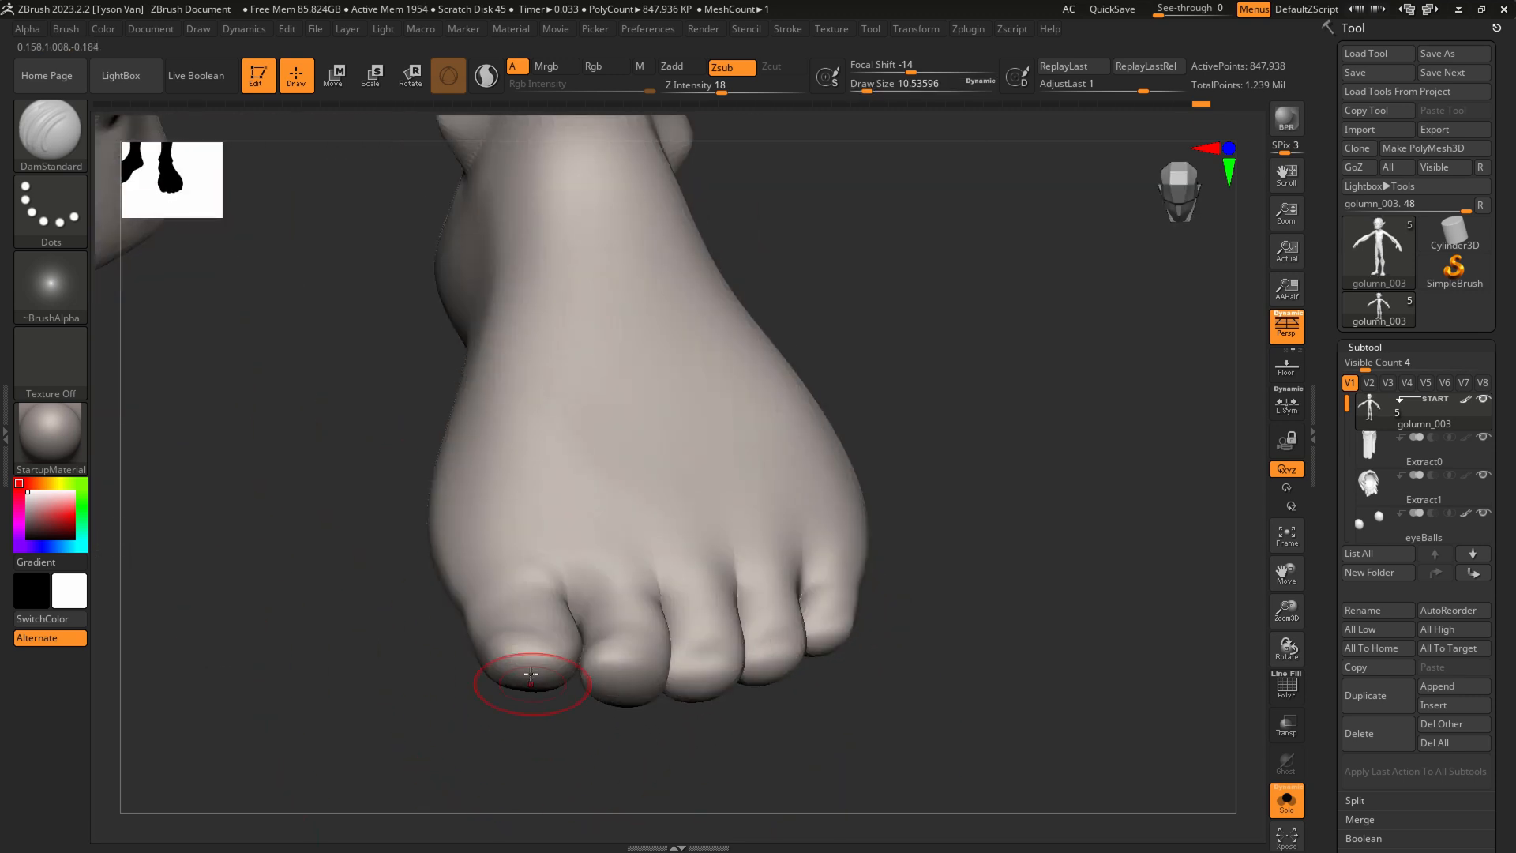
pyautogui.press('s')
pyautogui.moveTo(510, 659); pyautogui.dragTo(508, 657)
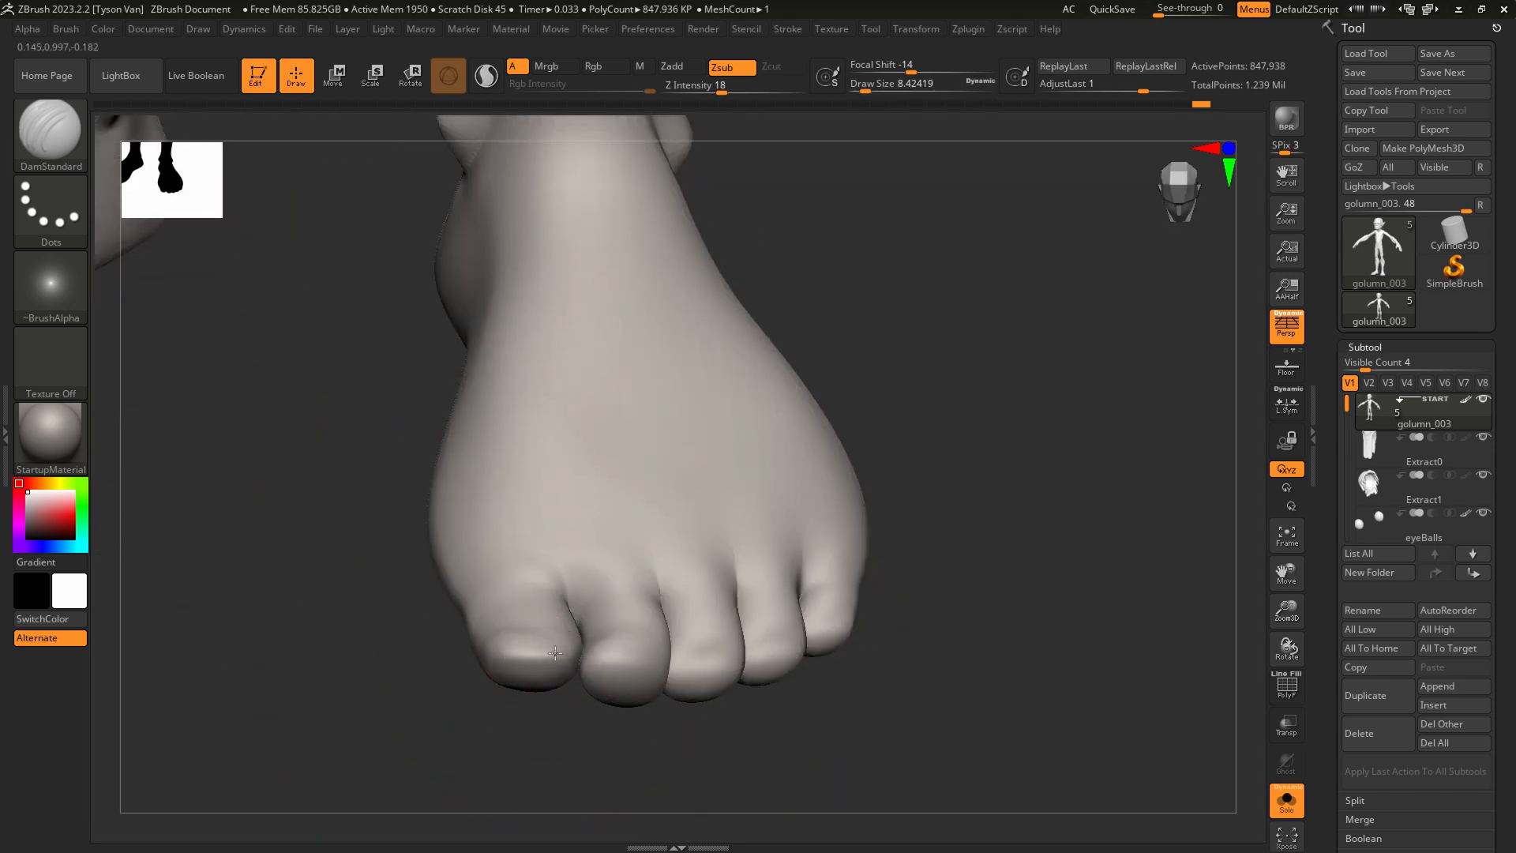
# Build up knuckles at the base of all five toes with ClayBuildup at draw sizes of about 8.4 and 5
pyautogui.moveTo(558, 629); pyautogui.dragTo(419, 379, button='right')
pyautogui.press('b')
pyautogui.press('c')
pyautogui.press('b')
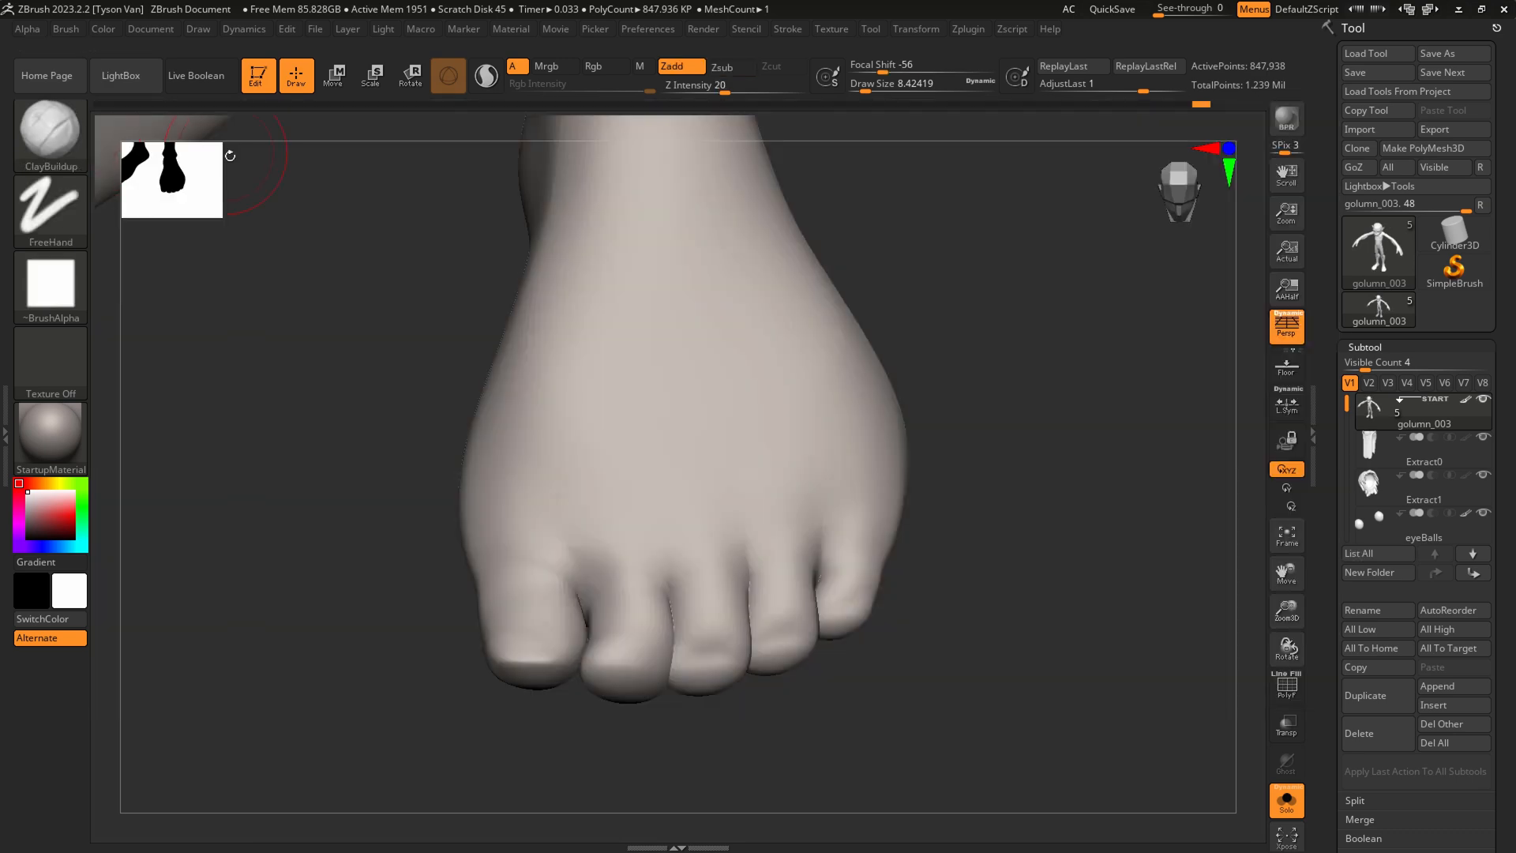
pyautogui.moveTo(518, 539); pyautogui.dragTo(521, 533)
pyautogui.moveTo(633, 532)
pyautogui.mouseDown()
pyautogui.moveTo(608, 544)
pyautogui.moveTo(633, 513)
pyautogui.mouseUp()
pyautogui.moveTo(711, 542); pyautogui.dragTo(708, 580, button='right')
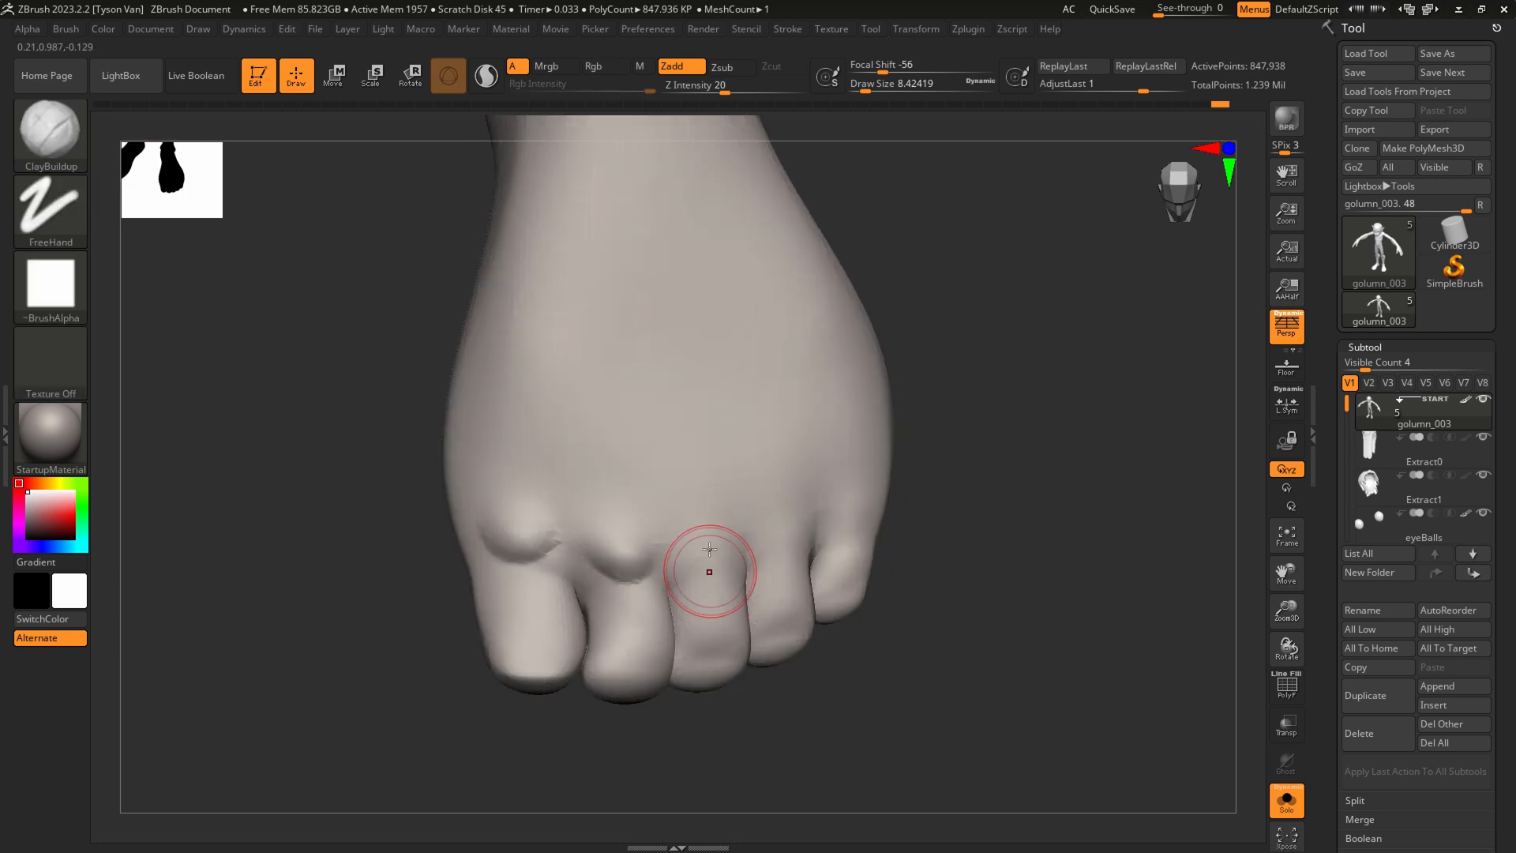
pyautogui.press('s')
pyautogui.moveTo(699, 537); pyautogui.dragTo(699, 535)
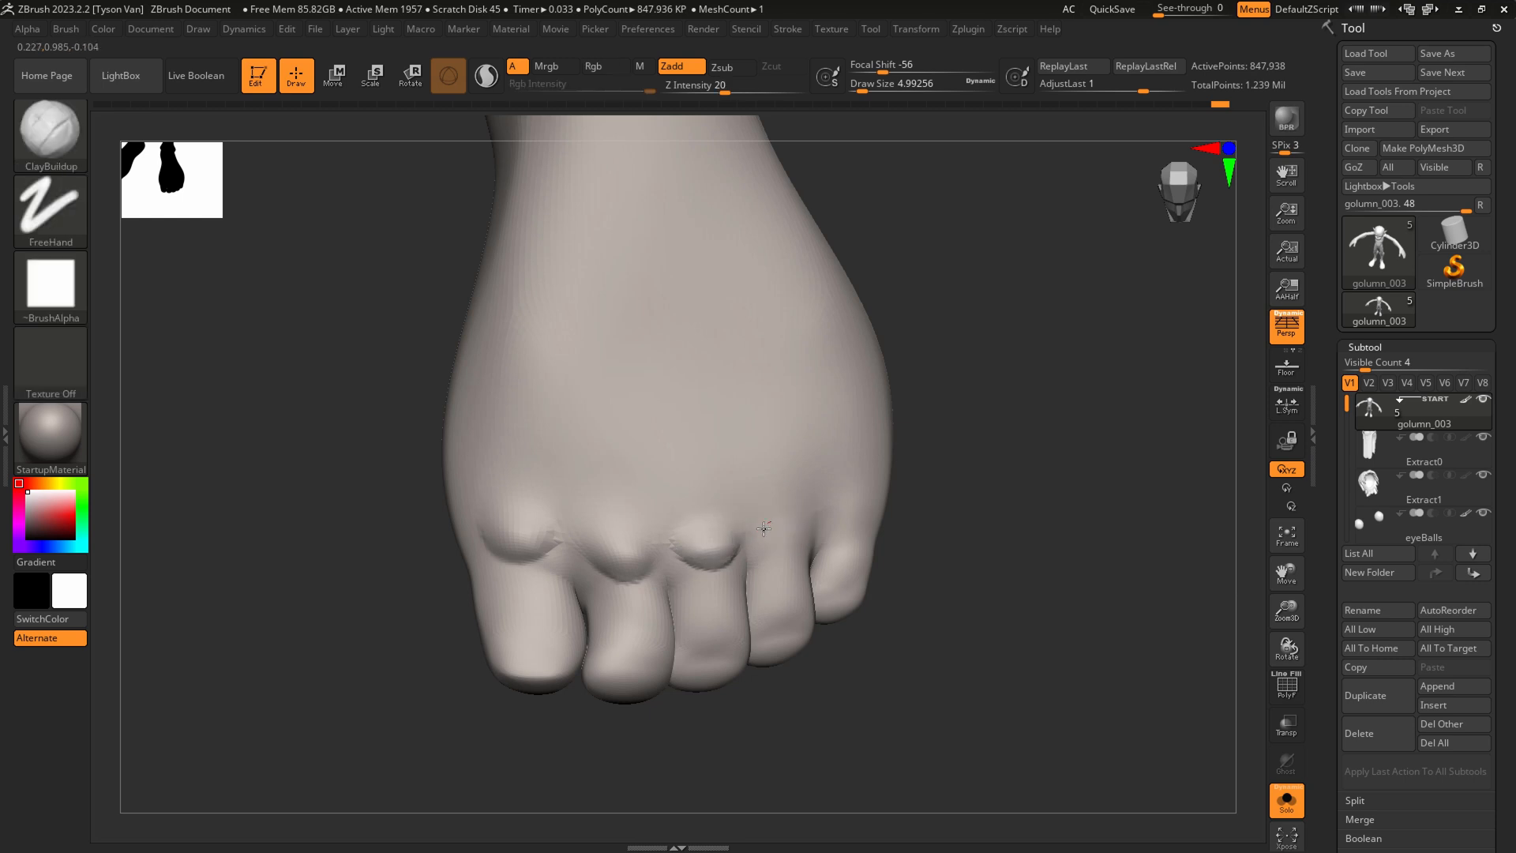
pyautogui.moveTo(793, 527)
pyautogui.keyDown('shift'); pyautogui.mouseDown()
pyautogui.moveTo(768, 517)
pyautogui.moveTo(853, 490)
pyautogui.mouseUp(); pyautogui.keyUp('shift')
# Add tendons running from the toe knuckles up the top of the foot, and smooth them at a draw size of about 10.5
pyautogui.moveTo(780, 525); pyautogui.dragTo(733, 320)
pyautogui.moveTo(705, 545); pyautogui.dragTo(680, 332)
pyautogui.moveTo(632, 542); pyautogui.dragTo(628, 348)
pyautogui.moveTo(537, 497); pyautogui.dragTo(558, 338)
pyautogui.press('s')
pyautogui.moveTo(534, 488)
pyautogui.keyDown('shift'); pyautogui.mouseDown()
pyautogui.moveTo(582, 264)
pyautogui.moveTo(641, 462)
pyautogui.moveTo(731, 356)
pyautogui.moveTo(792, 427)
pyautogui.mouseUp(); pyautogui.keyUp('shift')
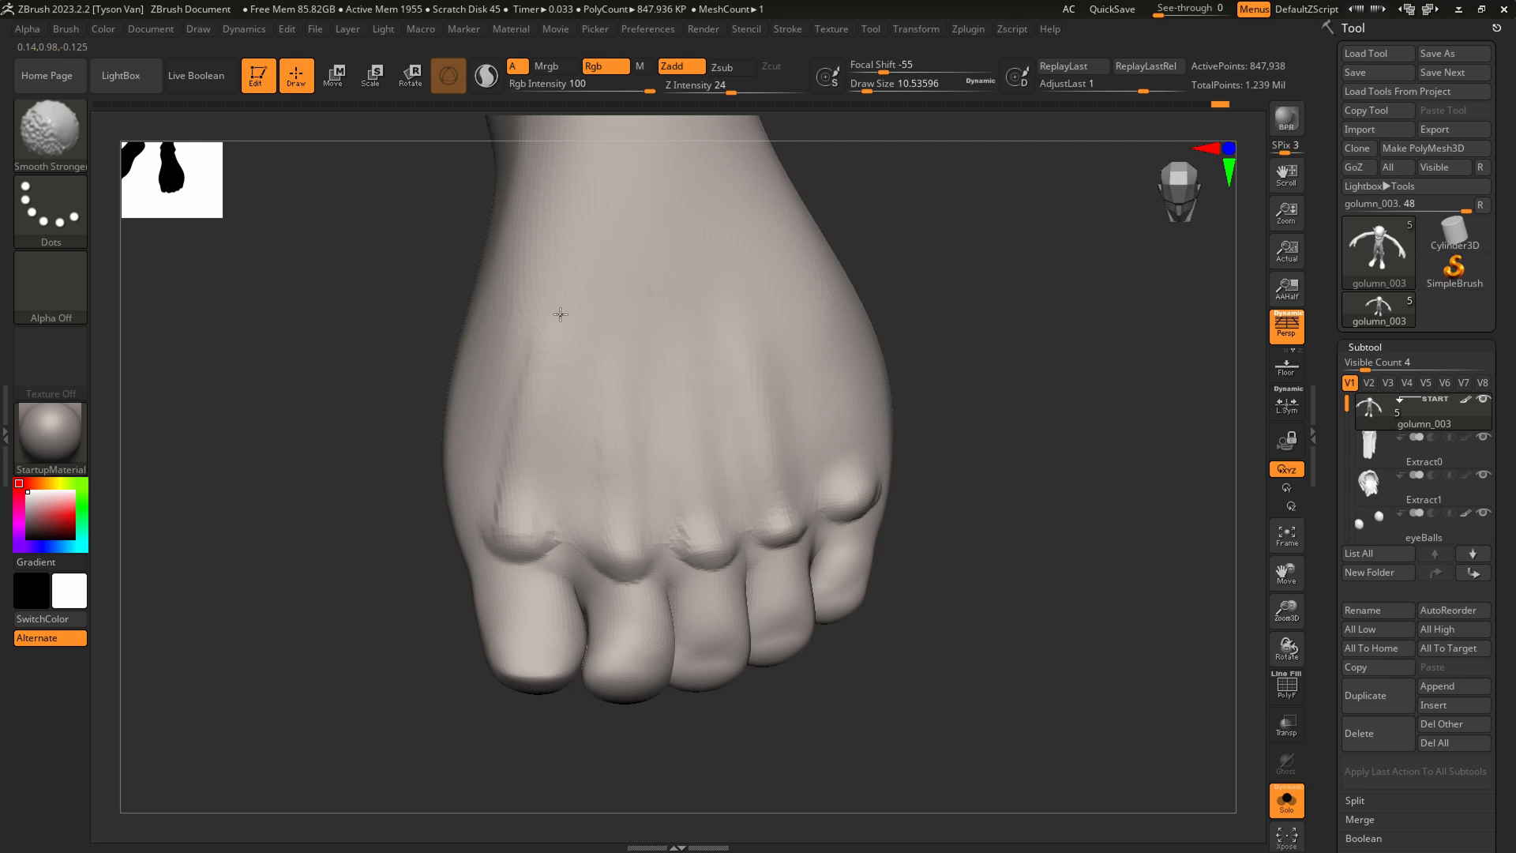
pyautogui.keyDown('shift'); pyautogui.moveTo(629, 406); pyautogui.dragTo(657, 411); pyautogui.keyUp('shift')
pyautogui.moveTo(775, 434); pyautogui.dragTo(760, 502, button='right')
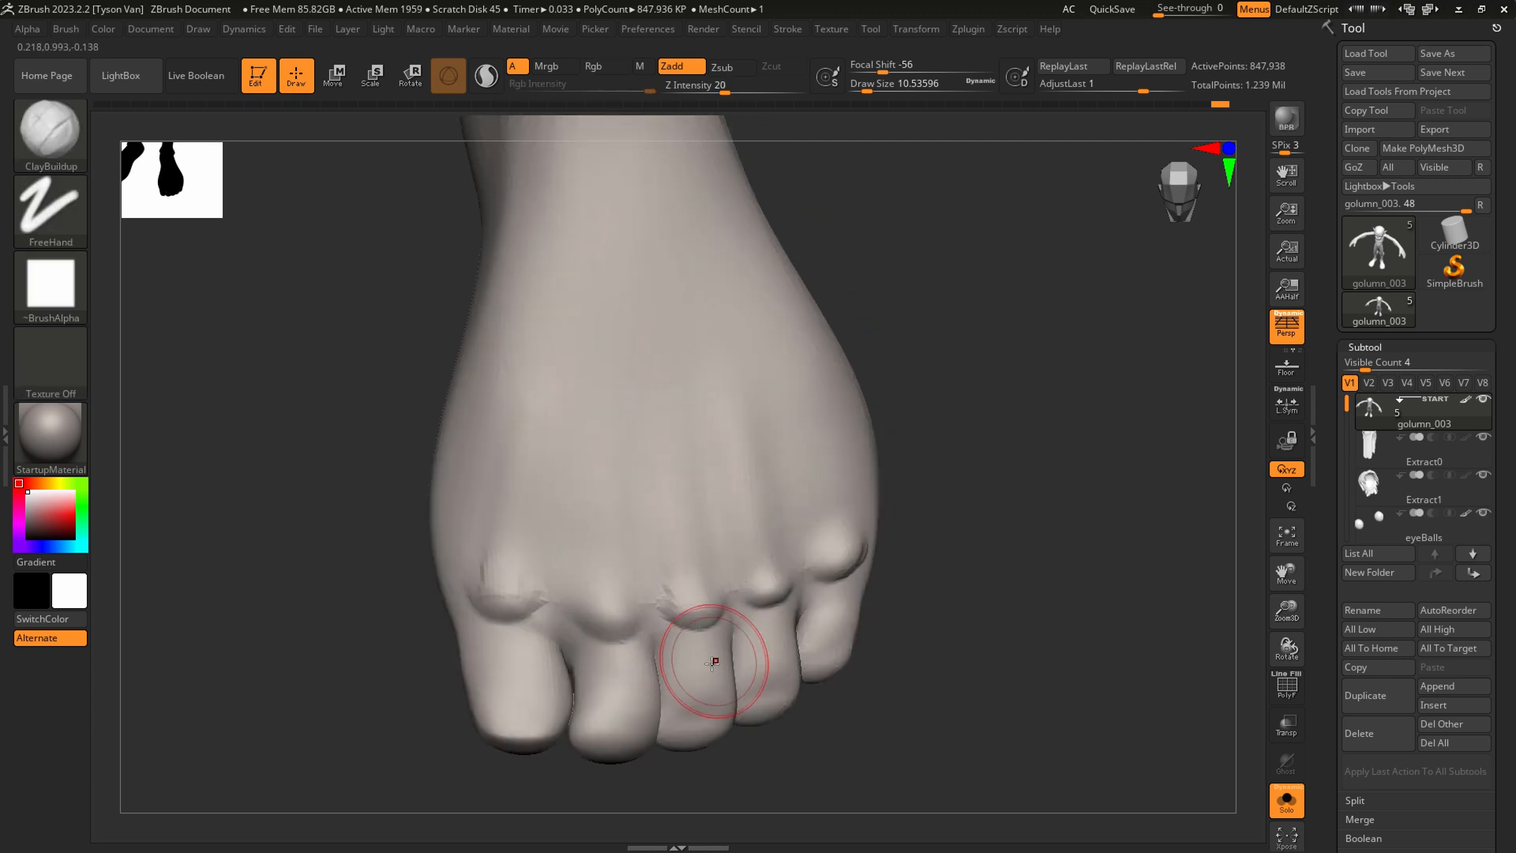
# Widen and square off the big toe and second toe with SnakeHook at a draw size of about 11.7
pyautogui.moveTo(714, 650); pyautogui.dragTo(708, 710, button='right')
pyautogui.press('b')
pyautogui.press('s')
pyautogui.press('h')
pyautogui.press('s')
pyautogui.click(645, 694)
pyautogui.press('s')
pyautogui.click(655, 693)
pyautogui.moveTo(631, 684); pyautogui.dragTo(582, 677)
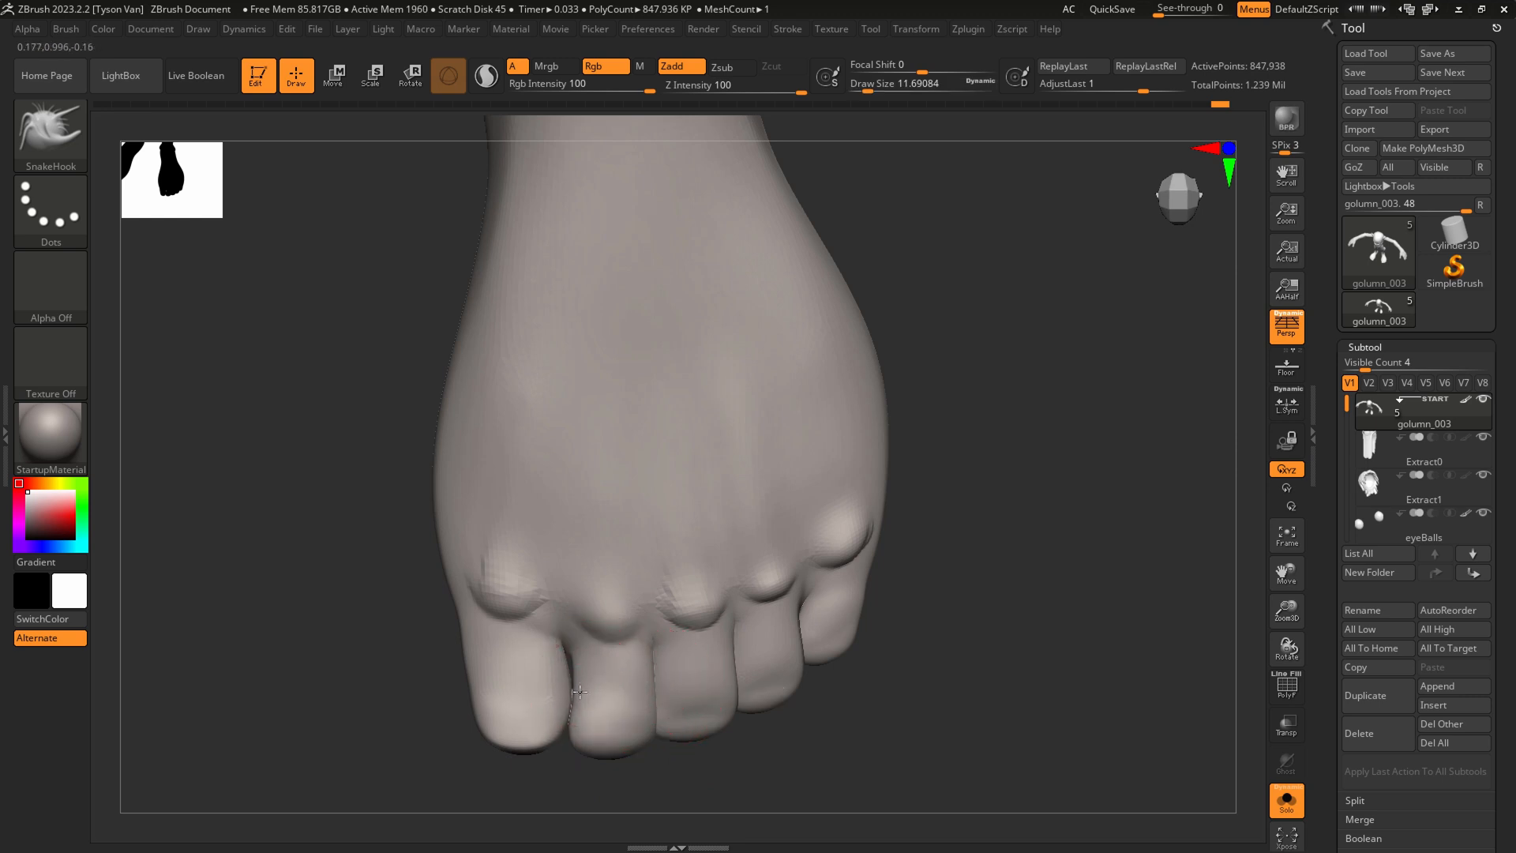
pyautogui.moveTo(459, 670); pyautogui.dragTo(454, 672)
pyautogui.moveTo(500, 725)
pyautogui.mouseDown()
pyautogui.moveTo(477, 736)
pyautogui.moveTo(587, 754)
pyautogui.mouseUp()
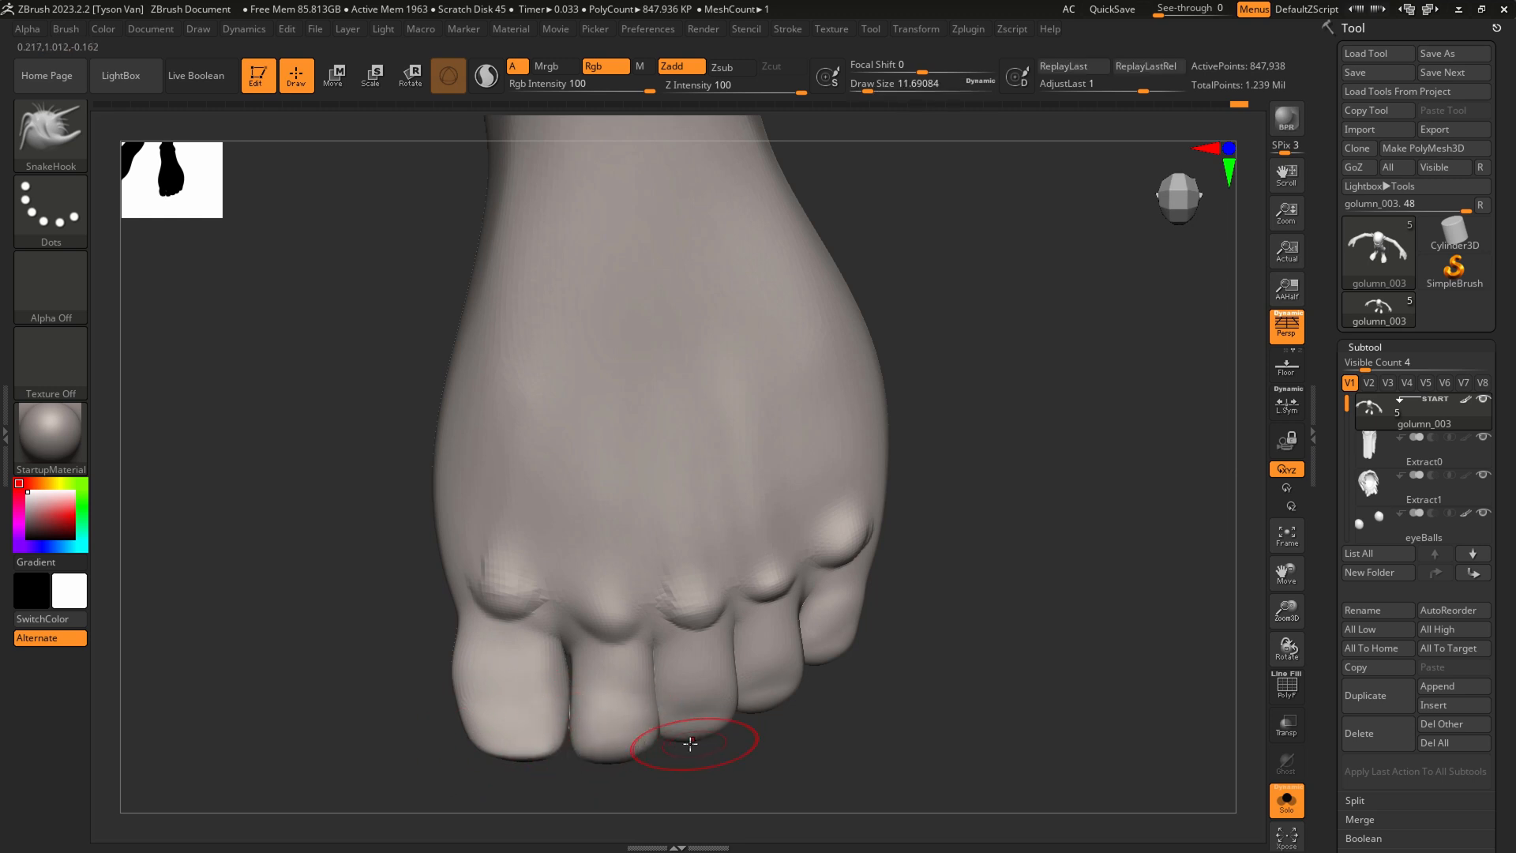
# Reshape the smaller toes with SnakeHook at a draw size of about 9.4, and smooth them at a lower subdivision level
pyautogui.press('s')
pyautogui.moveTo(741, 706); pyautogui.dragTo(738, 706)
pyautogui.moveTo(750, 700); pyautogui.dragTo(744, 708)
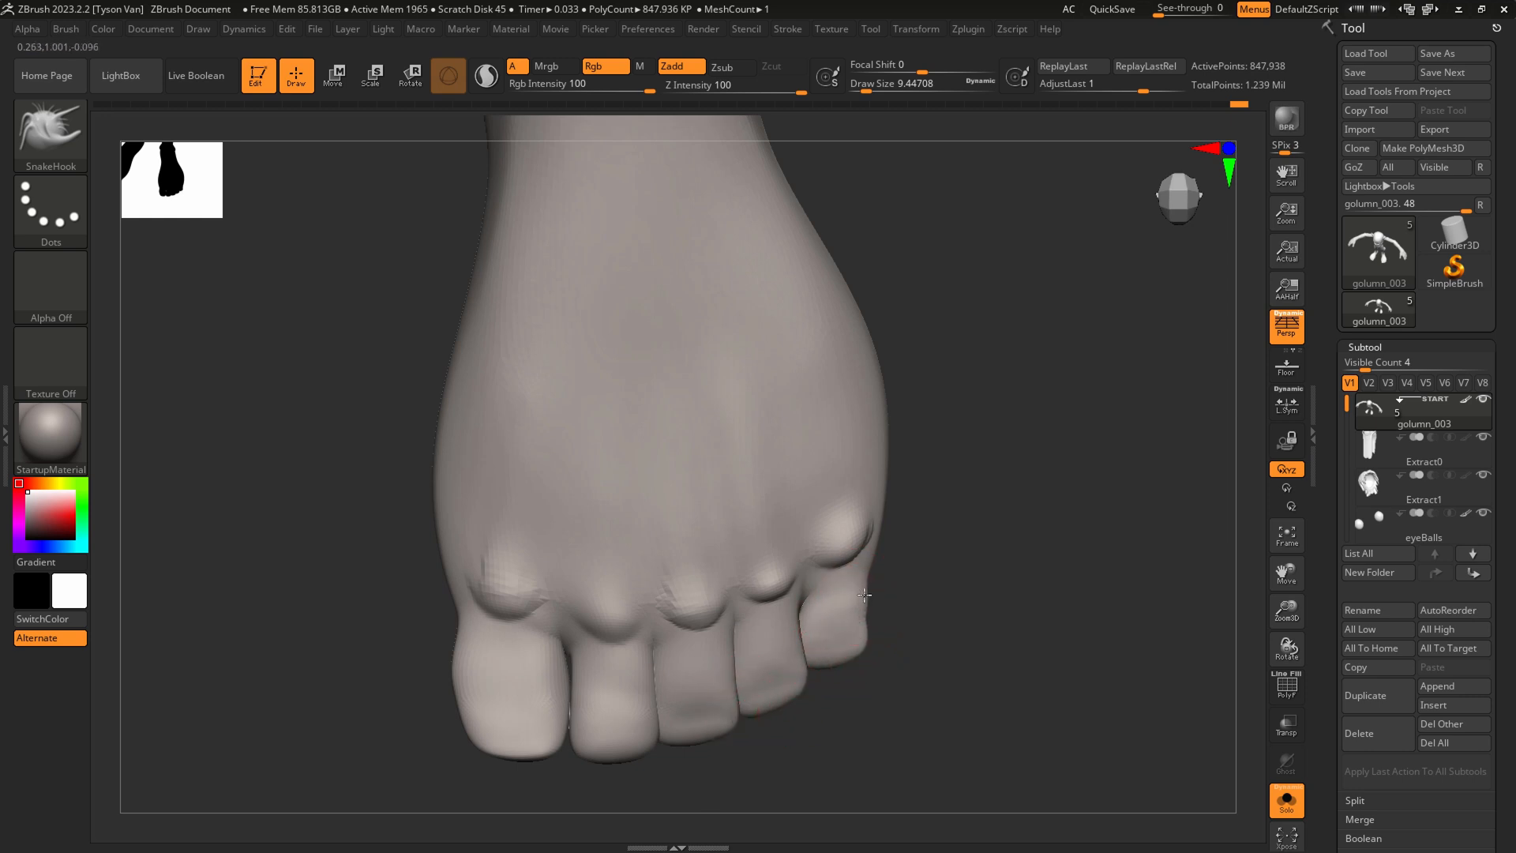
pyautogui.hotkey('shift', 'd')
pyautogui.moveTo(728, 685)
pyautogui.keyDown('shift'); pyautogui.mouseDown()
pyautogui.moveTo(743, 626)
pyautogui.moveTo(773, 686)
pyautogui.moveTo(813, 626)
pyautogui.moveTo(867, 634)
pyautogui.mouseUp(); pyautogui.keyUp('shift')
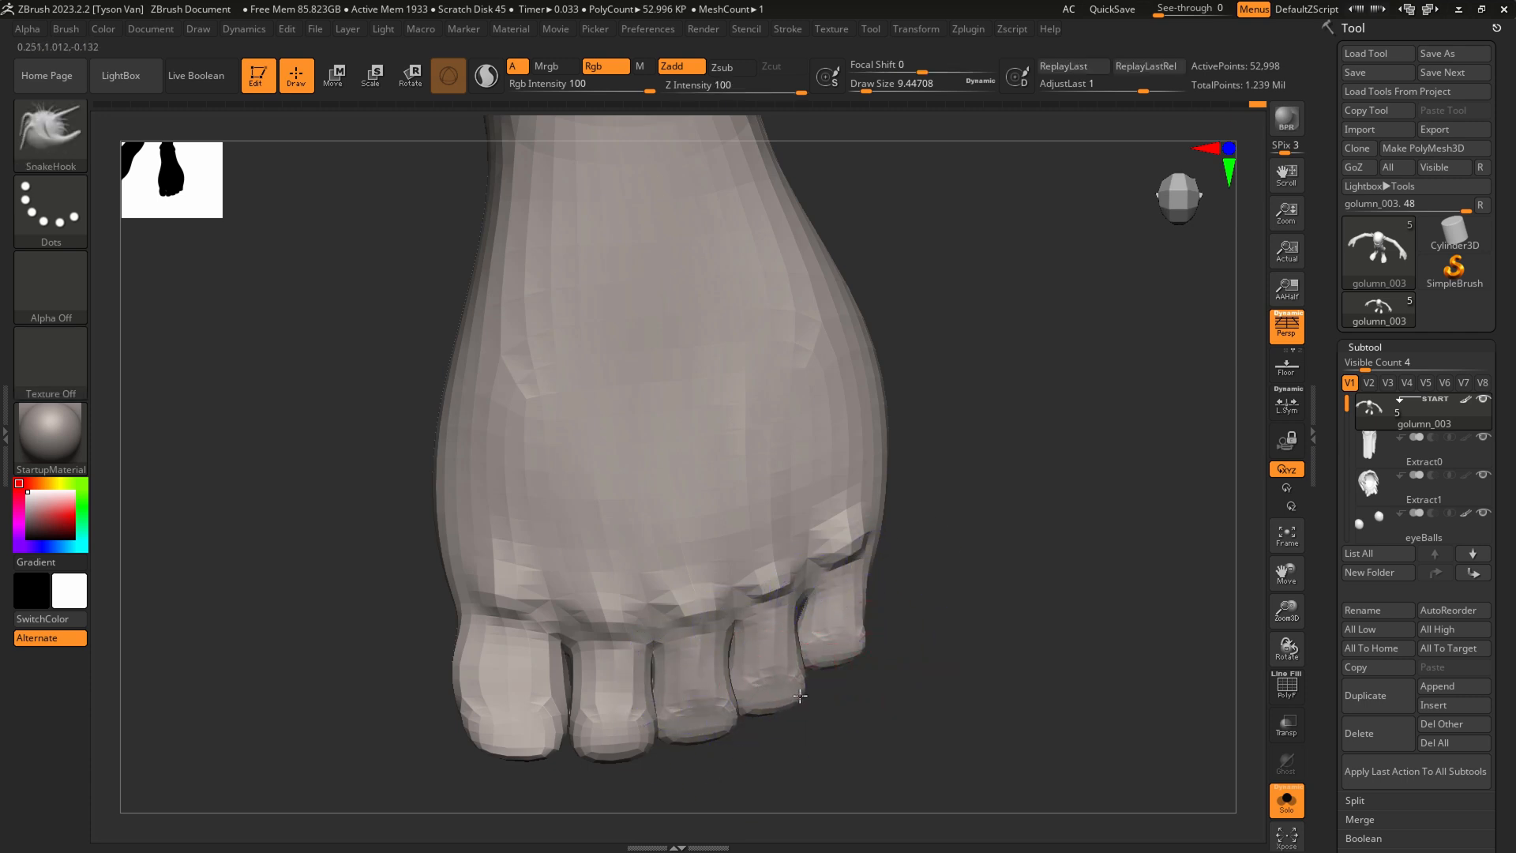
# Puff up the toes with the Inflat brush at a draw size of about 18.5
pyautogui.moveTo(798, 623); pyautogui.dragTo(799, 555, button='right')
pyautogui.moveTo(506, 589); pyautogui.dragTo(378, 400, button='right')
pyautogui.click(76, 135)
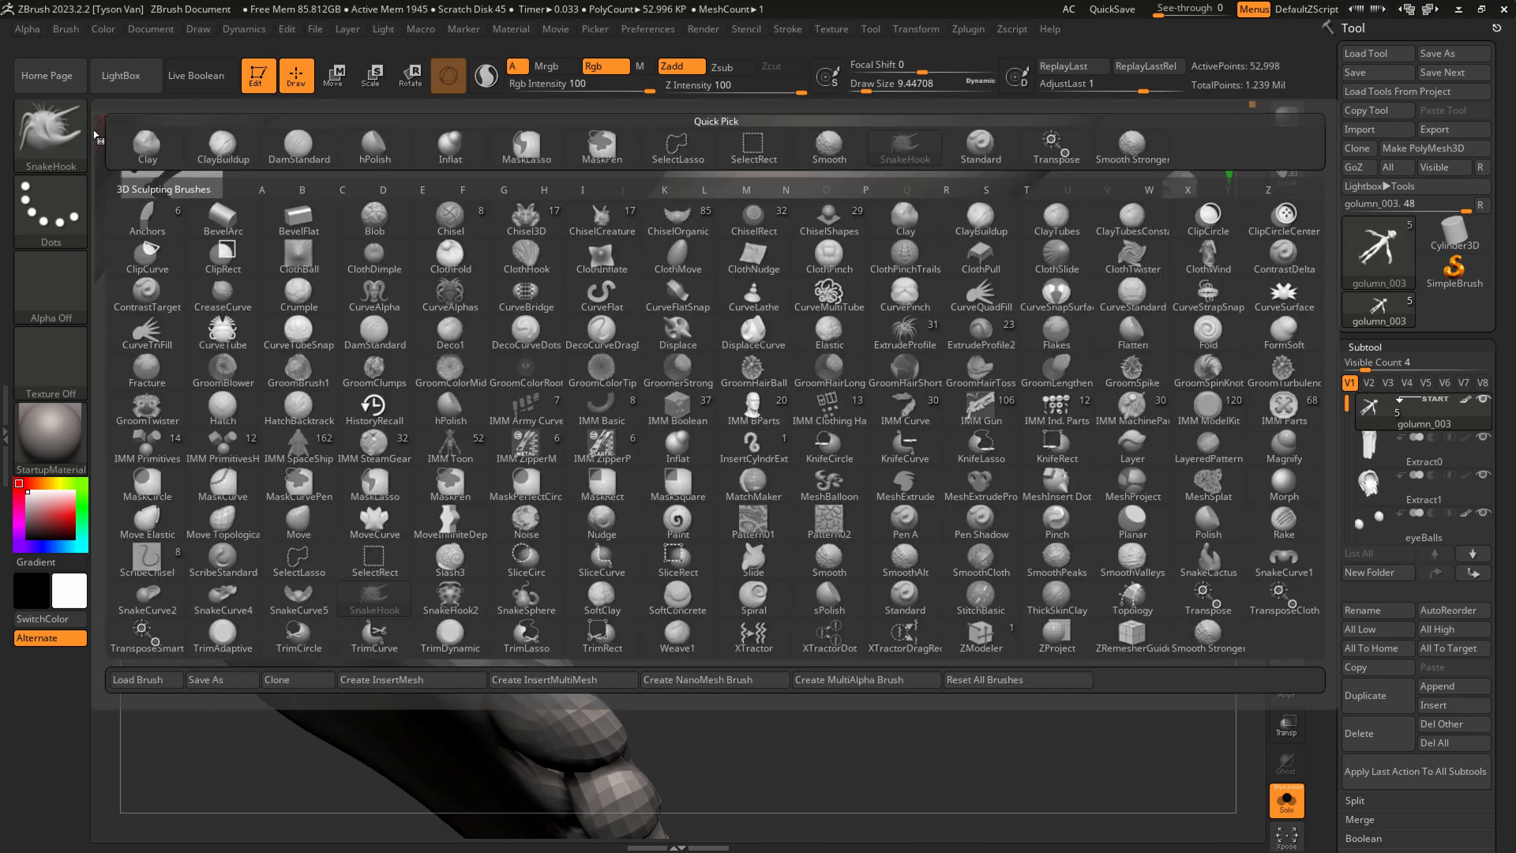
pyautogui.click(526, 447)
pyautogui.press('s')
pyautogui.moveTo(585, 766); pyautogui.dragTo(594, 766)
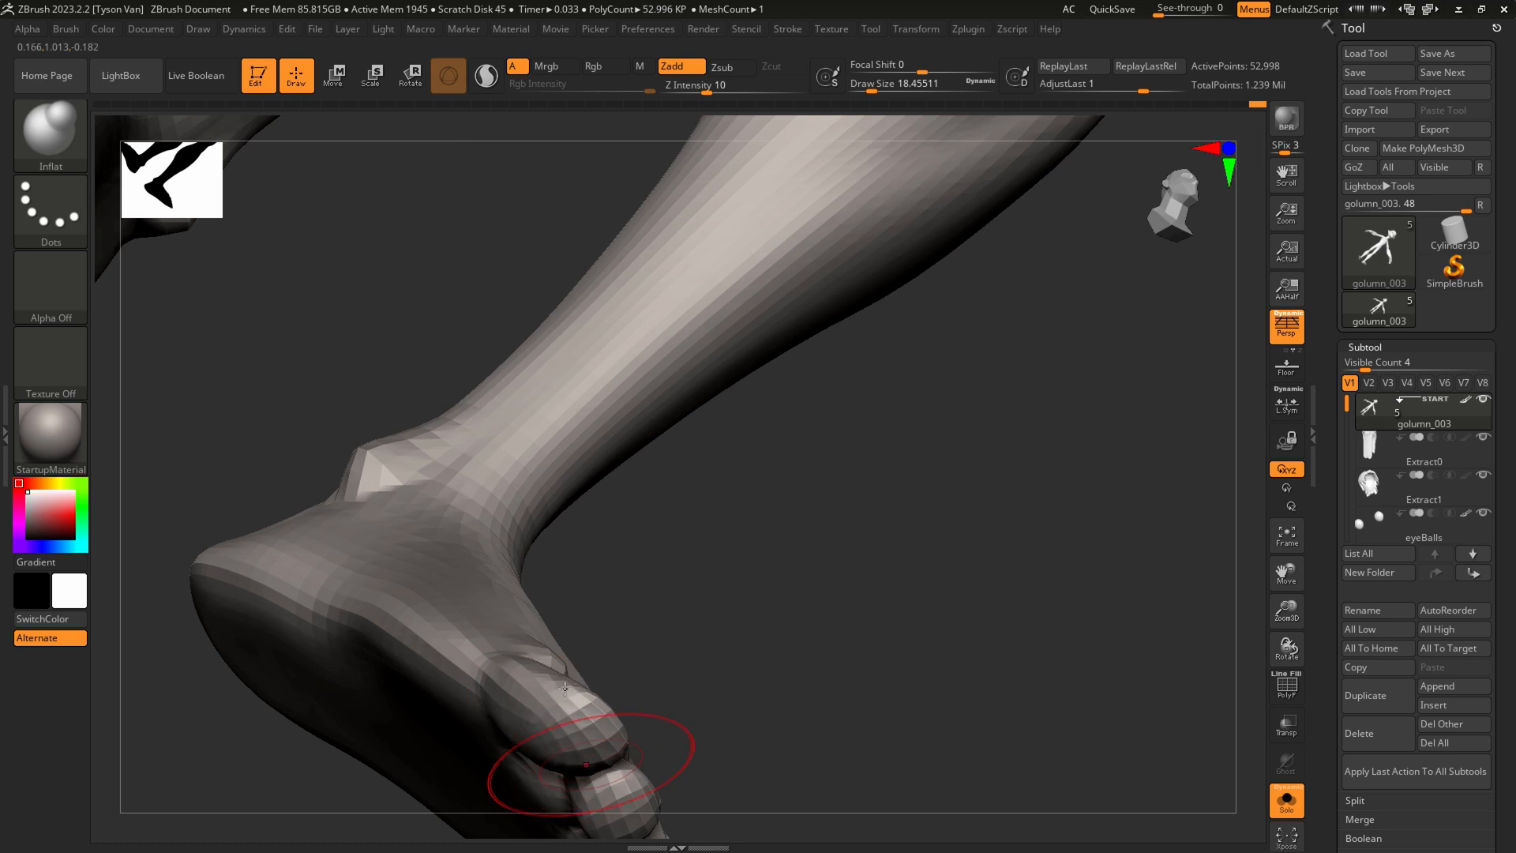
pyautogui.moveTo(558, 770); pyautogui.dragTo(551, 572, button='right')
pyautogui.moveTo(519, 652)
pyautogui.mouseDown(button='right')
pyautogui.moveTo(621, 677)
pyautogui.moveTo(606, 653)
pyautogui.moveTo(466, 671)
pyautogui.moveTo(411, 632)
pyautogui.mouseUp(button='right')
pyautogui.moveTo(374, 470); pyautogui.dragTo(402, 488)
# Pull the tip of the big toe into shape with SnakeHook at a draw size of about 18.5
pyautogui.press('b')
pyautogui.press('s')
pyautogui.press('h')
pyautogui.moveTo(406, 491); pyautogui.dragTo(373, 485, button='right')
pyautogui.moveTo(369, 484)
pyautogui.mouseDown()
pyautogui.moveTo(355, 469)
pyautogui.moveTo(340, 492)
pyautogui.mouseUp()
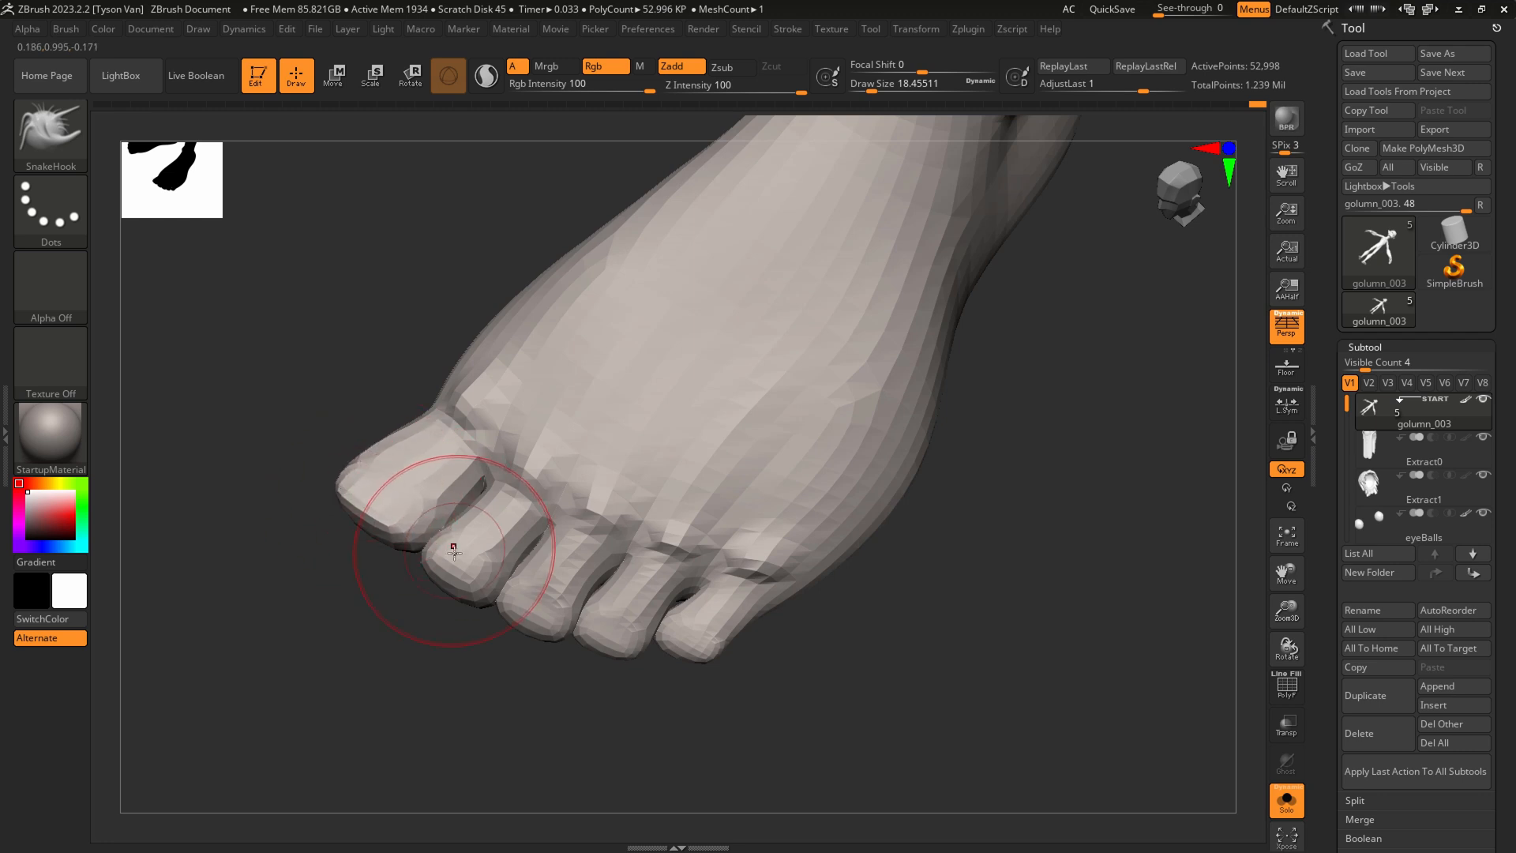
# Reshape the tips of the smaller toes with SnakeHook at a draw size of about 9.4
pyautogui.press('s')
pyautogui.moveTo(432, 576); pyautogui.dragTo(419, 573)
pyautogui.moveTo(419, 574)
pyautogui.mouseDown(button='right')
pyautogui.moveTo(464, 609)
pyautogui.moveTo(540, 613)
pyautogui.mouseUp(button='right')
pyautogui.press('[')
pyautogui.moveTo(612, 641); pyautogui.dragTo(613, 639)
pyautogui.moveTo(713, 620); pyautogui.dragTo(720, 617, button='right')
pyautogui.moveTo(700, 643); pyautogui.dragTo(708, 640)
pyautogui.moveTo(708, 640)
pyautogui.mouseDown(button='right')
pyautogui.moveTo(714, 625)
pyautogui.moveTo(710, 652)
pyautogui.mouseUp(button='right')
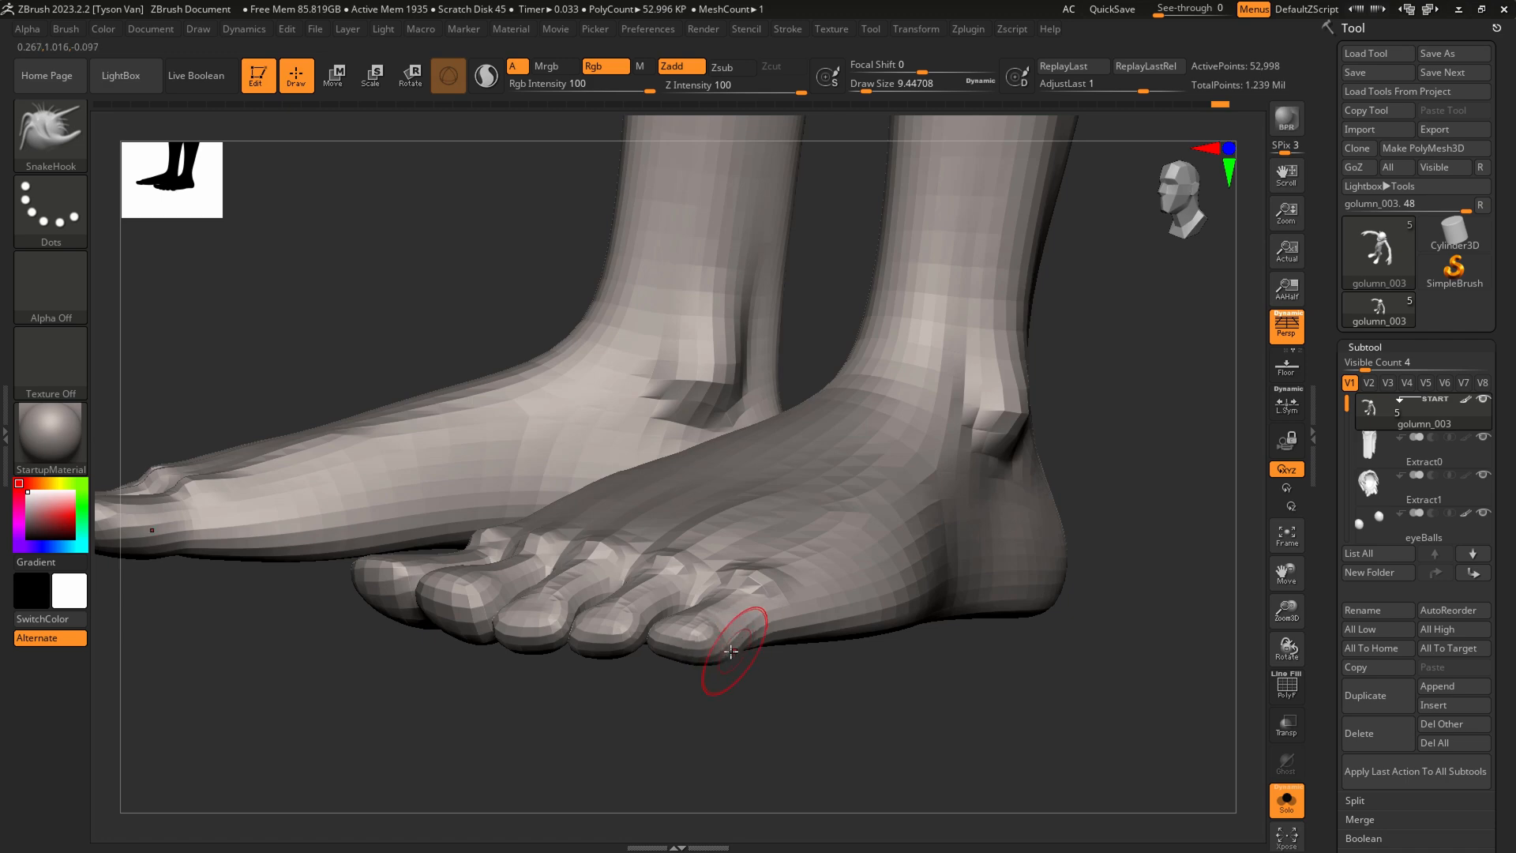
# Adjust the side profile of the foot along the toes, sole and heel with SnakeHook at a draw size of 28.75
pyautogui.moveTo(692, 636)
pyautogui.mouseDown(button='right')
pyautogui.moveTo(665, 636)
pyautogui.moveTo(813, 608)
pyautogui.moveTo(830, 619)
pyautogui.moveTo(573, 613)
pyautogui.mouseUp(button='right')
pyautogui.press('s')
pyautogui.moveTo(513, 623); pyautogui.dragTo(525, 624)
pyautogui.moveTo(540, 628); pyautogui.dragTo(620, 634)
pyautogui.moveTo(992, 615); pyautogui.dragTo(1000, 631)
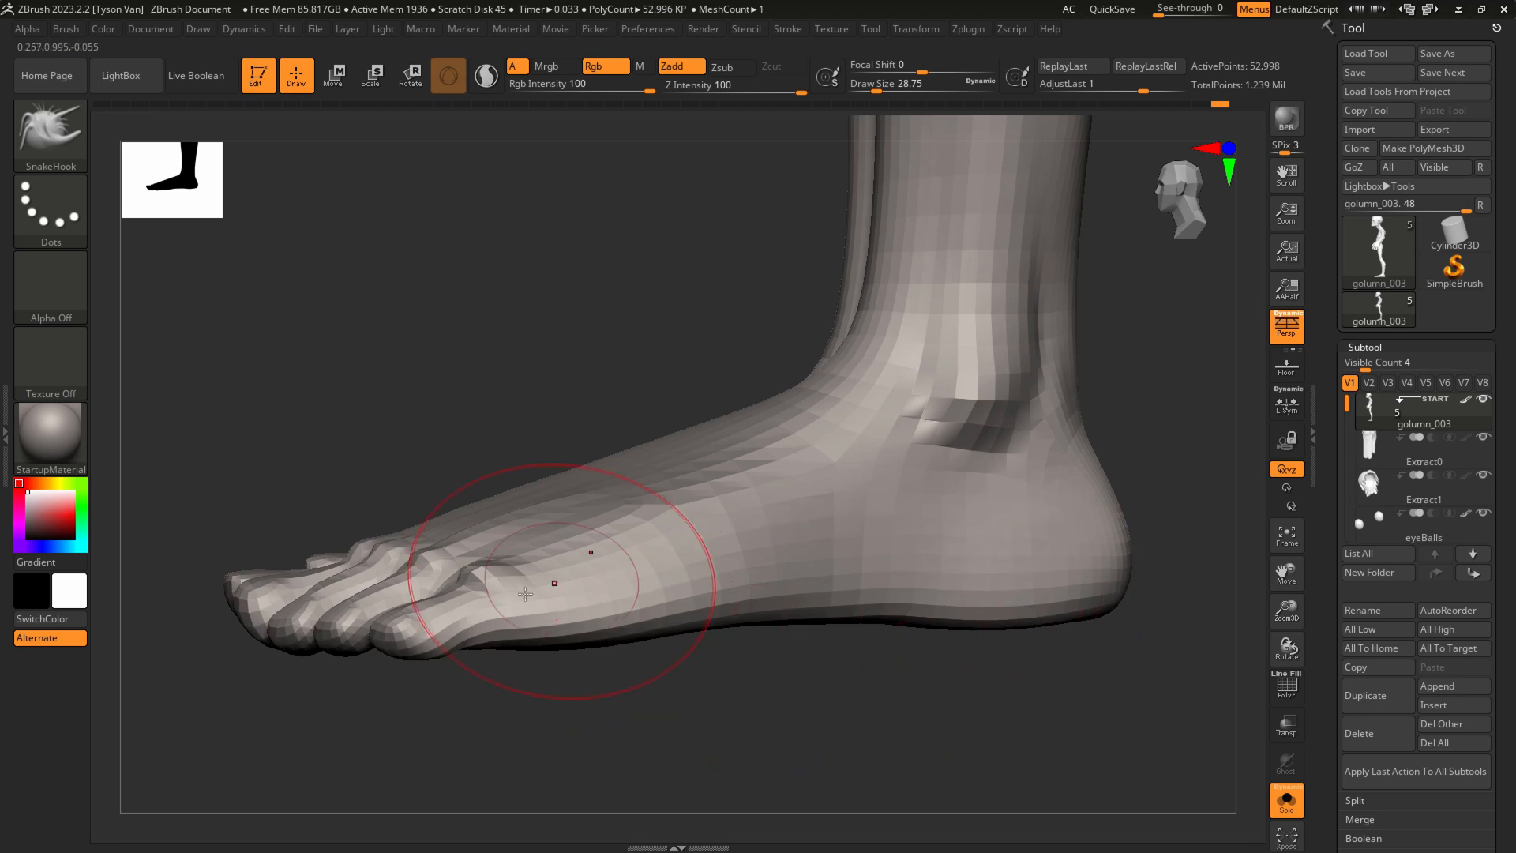
pyautogui.moveTo(1064, 597); pyautogui.dragTo(774, 591, button='right')
pyautogui.keyDown('alt'); pyautogui.moveTo(1134, 602); pyautogui.dragTo(501, 565, button='right'); pyautogui.keyUp('alt')
pyautogui.moveTo(664, 603)
pyautogui.mouseDown(button='right')
pyautogui.moveTo(630, 602)
pyautogui.moveTo(613, 577)
pyautogui.mouseUp(button='right')
pyautogui.moveTo(609, 602); pyautogui.dragTo(606, 618)
pyautogui.moveTo(790, 620)
pyautogui.mouseDown(button='right')
pyautogui.moveTo(739, 599)
pyautogui.moveTo(674, 632)
pyautogui.moveTo(463, 593)
pyautogui.mouseUp(button='right')
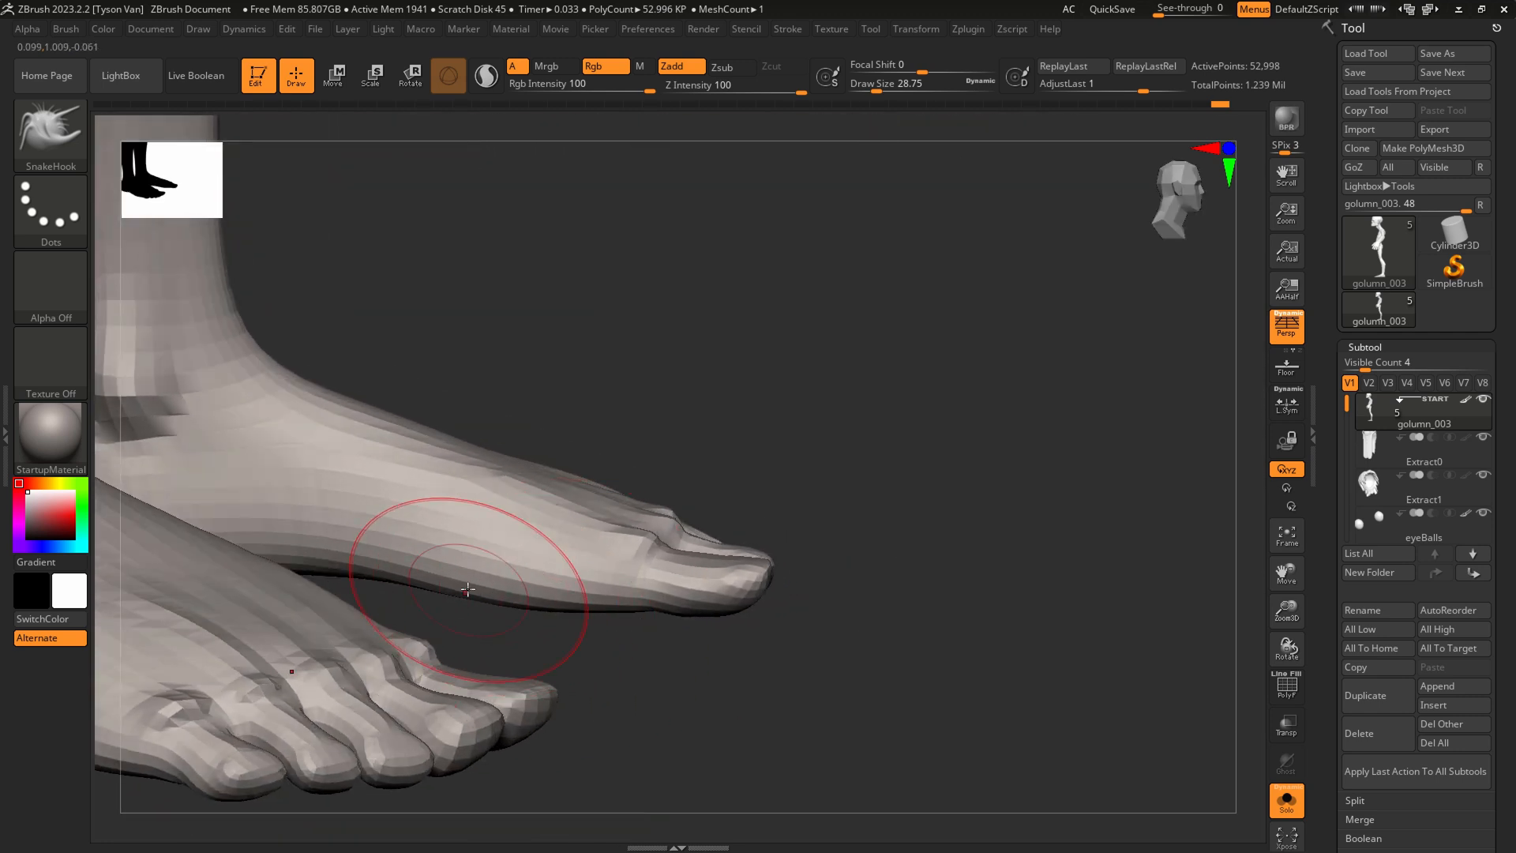
# Carve the outline of the big toe's nail with DamStandard at a draw size of about 5.75
pyautogui.keyDown('ctrl'); pyautogui.moveTo(322, 401); pyautogui.dragTo(96, 409, button='right'); pyautogui.keyUp('ctrl')
pyautogui.keyDown('alt'); pyautogui.moveTo(464, 491); pyautogui.dragTo(493, 657, button='right'); pyautogui.keyUp('alt')
pyautogui.keyDown('ctrl'); pyautogui.moveTo(493, 657); pyautogui.dragTo(880, 701, button='right'); pyautogui.keyUp('ctrl')
pyautogui.moveTo(443, 680)
pyautogui.keyDown('ctrl'); pyautogui.mouseDown(button='right')
pyautogui.moveTo(503, 708)
pyautogui.moveTo(609, 624)
pyautogui.mouseUp(button='right'); pyautogui.keyUp('ctrl')
pyautogui.keyDown('ctrl'); pyautogui.moveTo(434, 636); pyautogui.dragTo(484, 658, button='right'); pyautogui.keyUp('ctrl')
pyautogui.press('b')
pyautogui.press('d')
pyautogui.press('s')
pyautogui.press('s')
pyautogui.moveTo(340, 621); pyautogui.dragTo(327, 623)
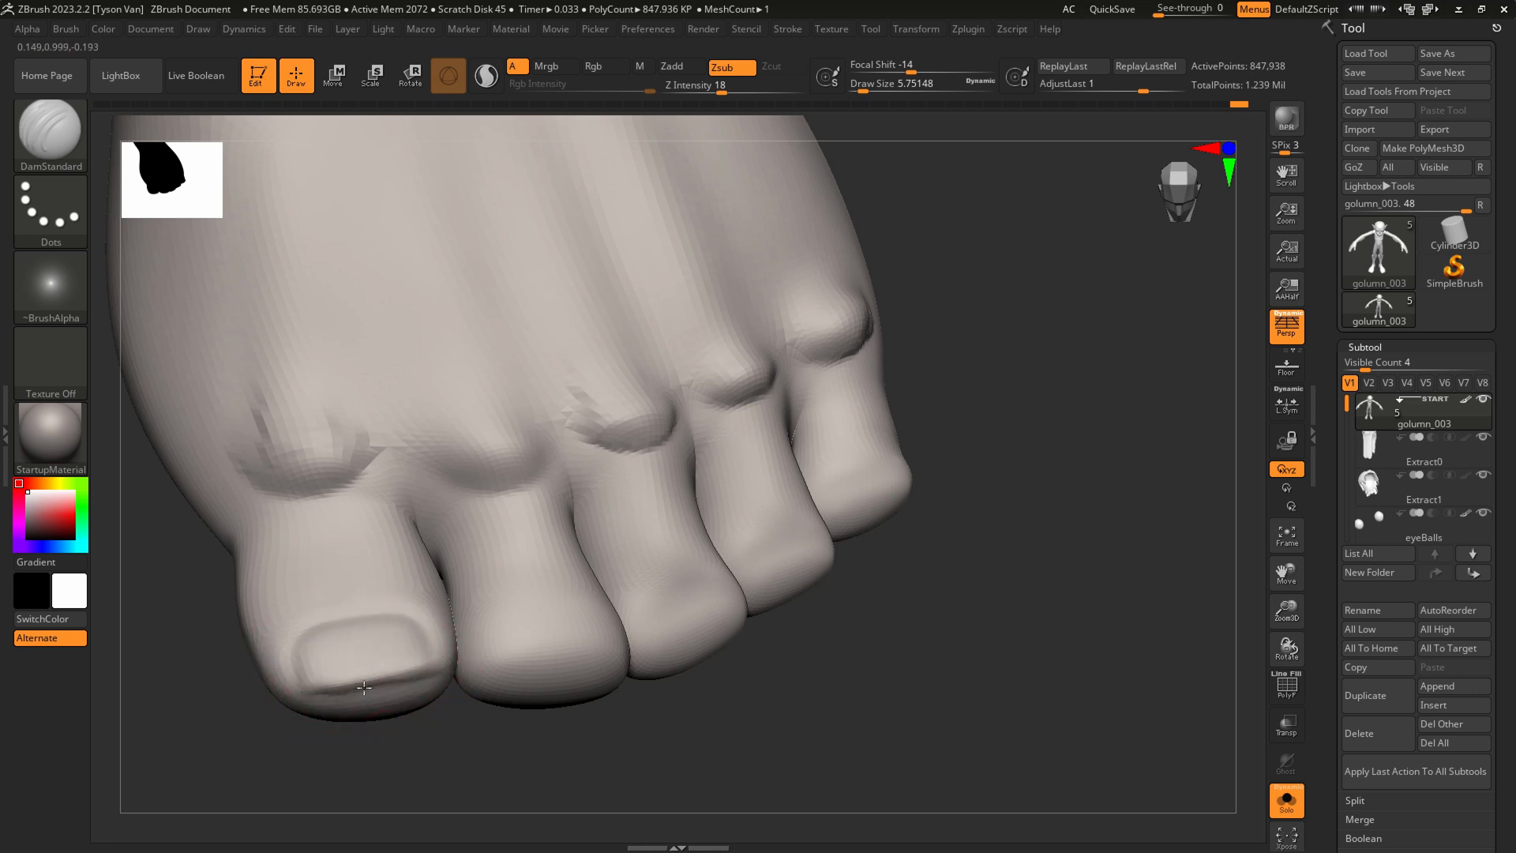
# Carve the second toe's nail and deepen its front edge with DamStandard at Z intensity 35 and a draw size of about 3.1
pyautogui.moveTo(536, 649)
pyautogui.mouseDown(button='right')
pyautogui.moveTo(530, 684)
pyautogui.moveTo(532, 672)
pyautogui.mouseUp(button='right')
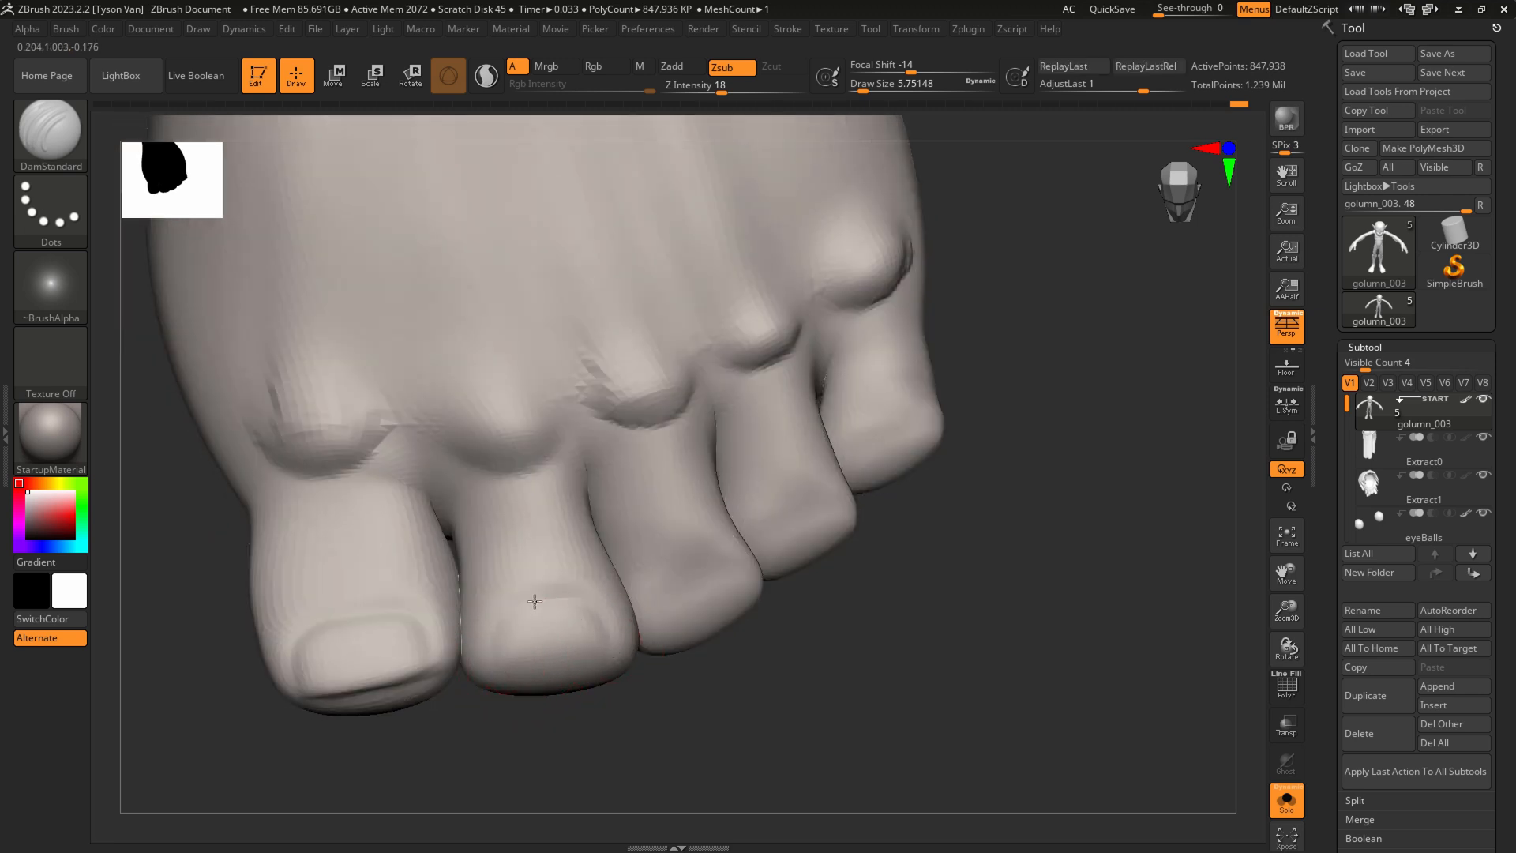
pyautogui.moveTo(500, 659); pyautogui.dragTo(564, 649)
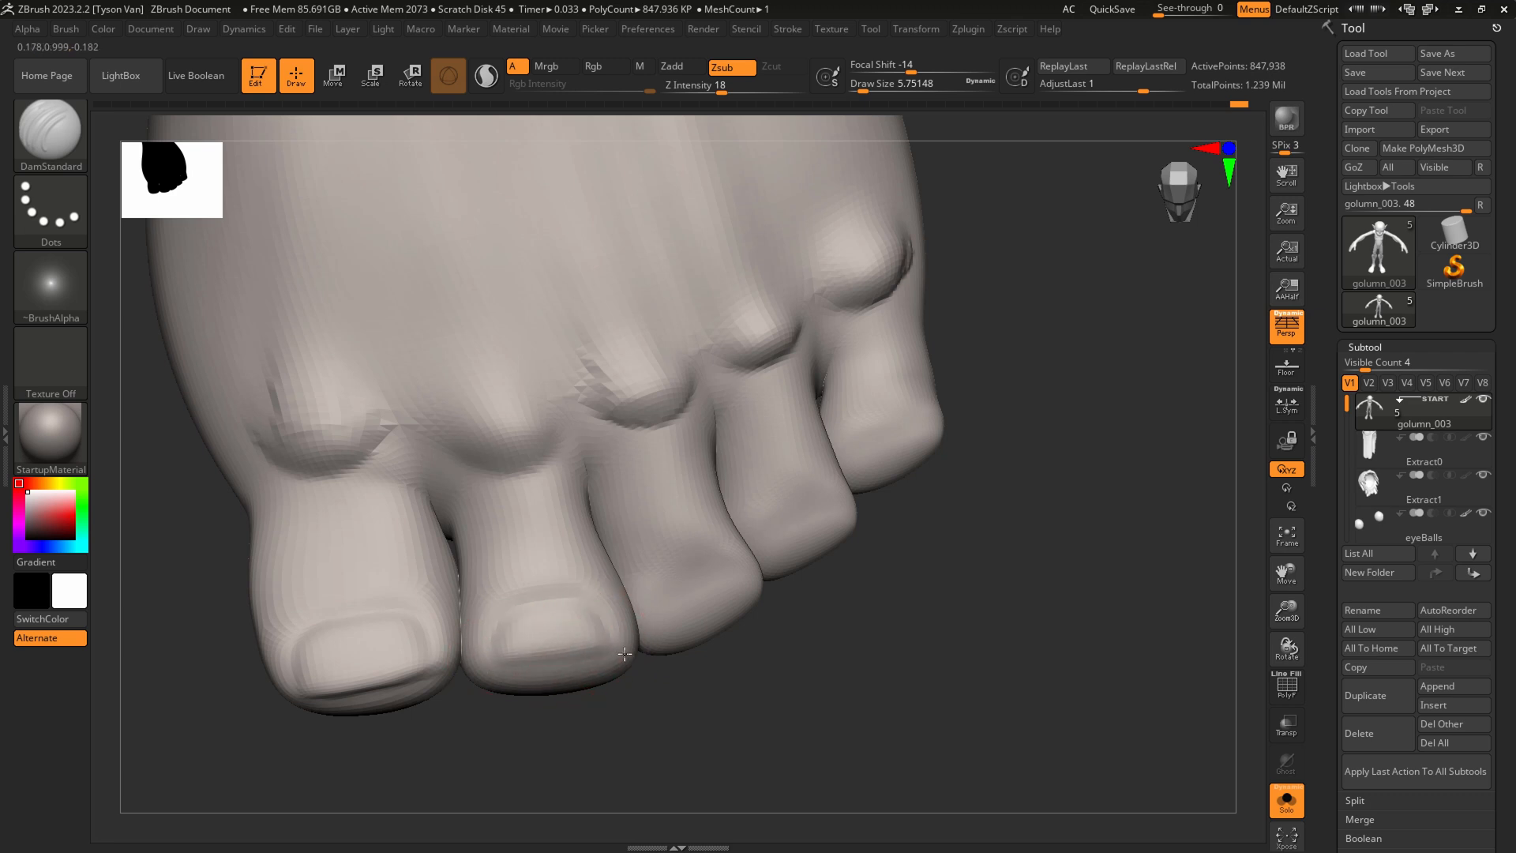
pyautogui.press('u')
pyautogui.moveTo(681, 410)
pyautogui.mouseDown()
pyautogui.moveTo(704, 410)
pyautogui.moveTo(672, 422)
pyautogui.mouseUp()
pyautogui.press('s')
pyautogui.moveTo(523, 657); pyautogui.dragTo(520, 656)
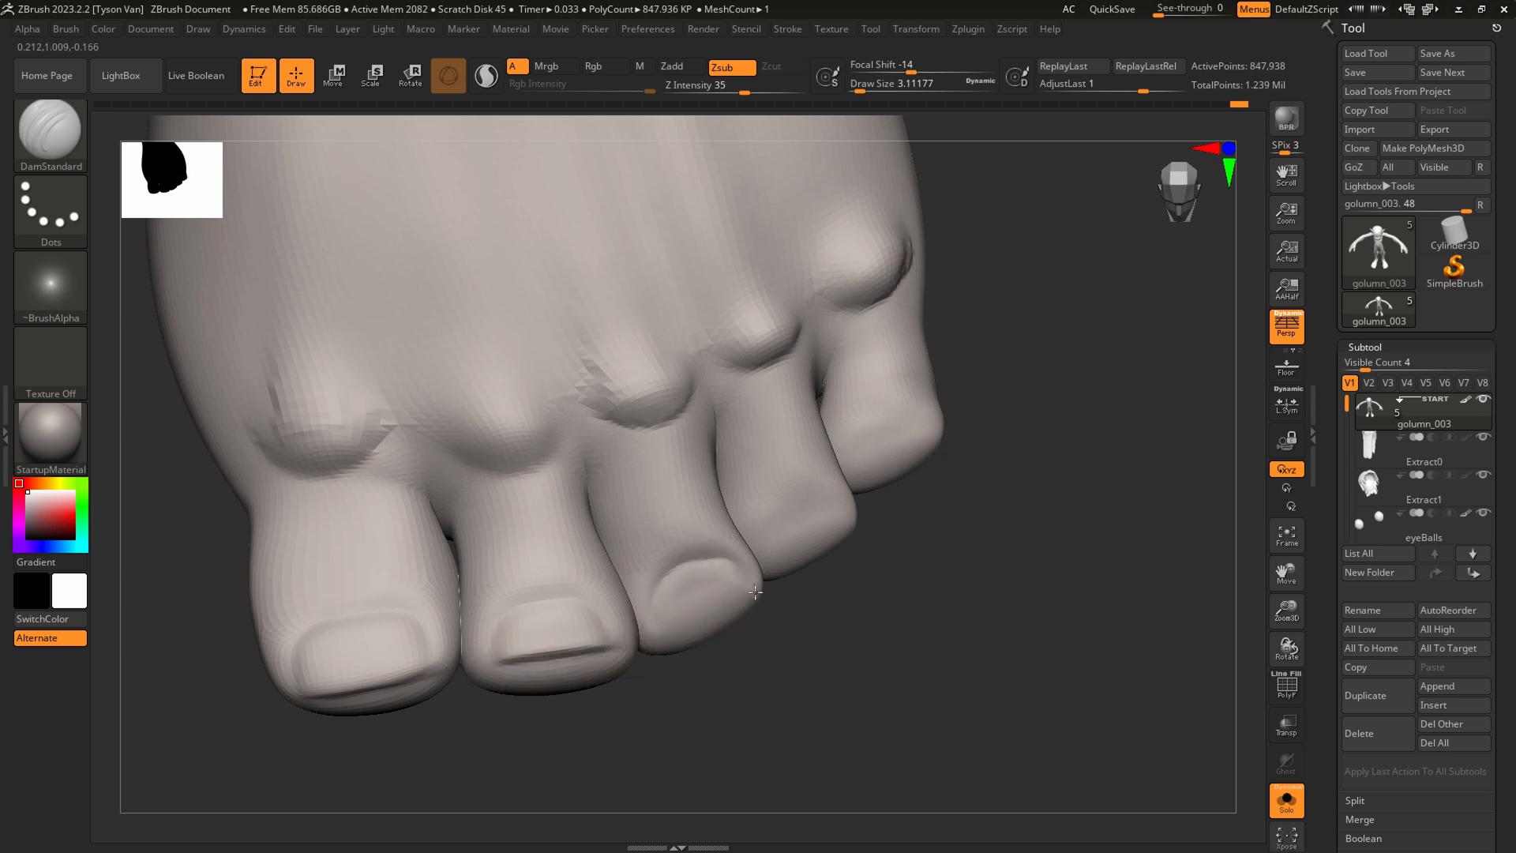
# Carve the nails of the third, fourth and little toes with DamStandard at a draw size of about 3.1
pyautogui.moveTo(679, 631); pyautogui.dragTo(756, 592)
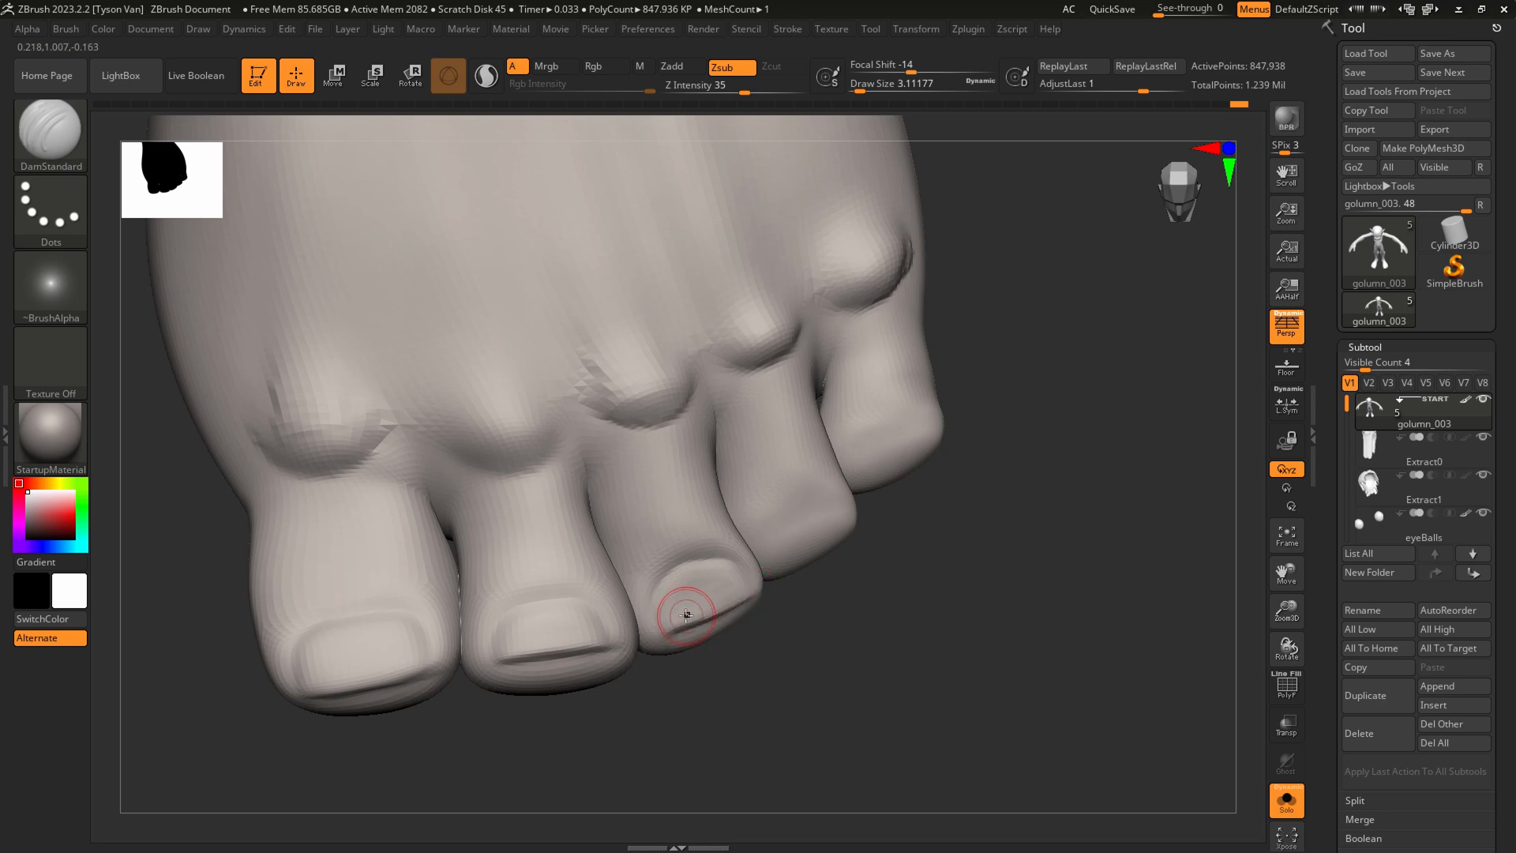
pyautogui.moveTo(686, 615); pyautogui.dragTo(770, 602, button='right')
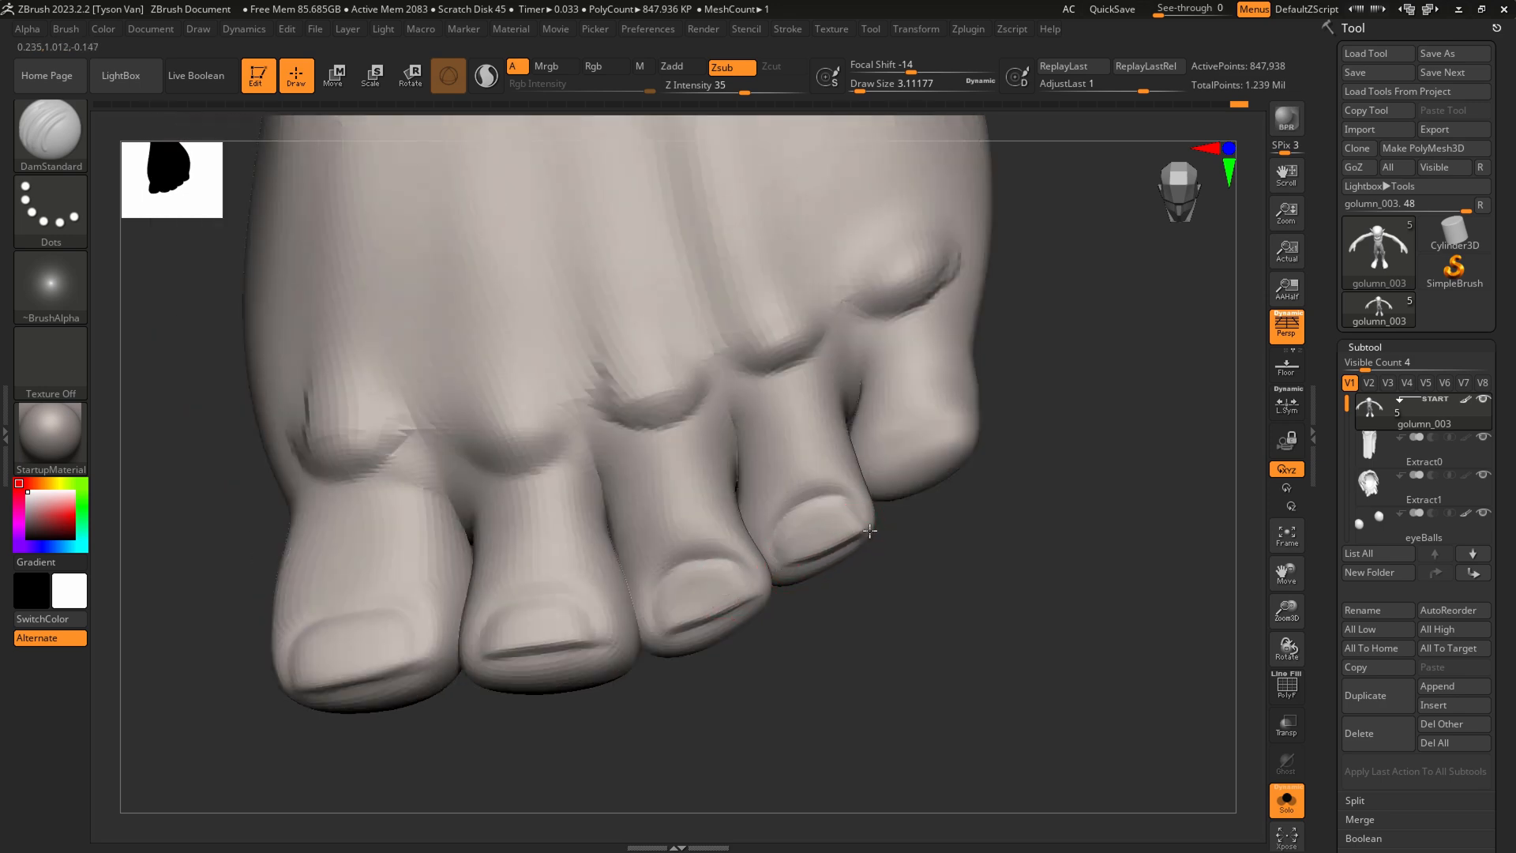
pyautogui.moveTo(888, 466); pyautogui.dragTo(894, 478, button='right')
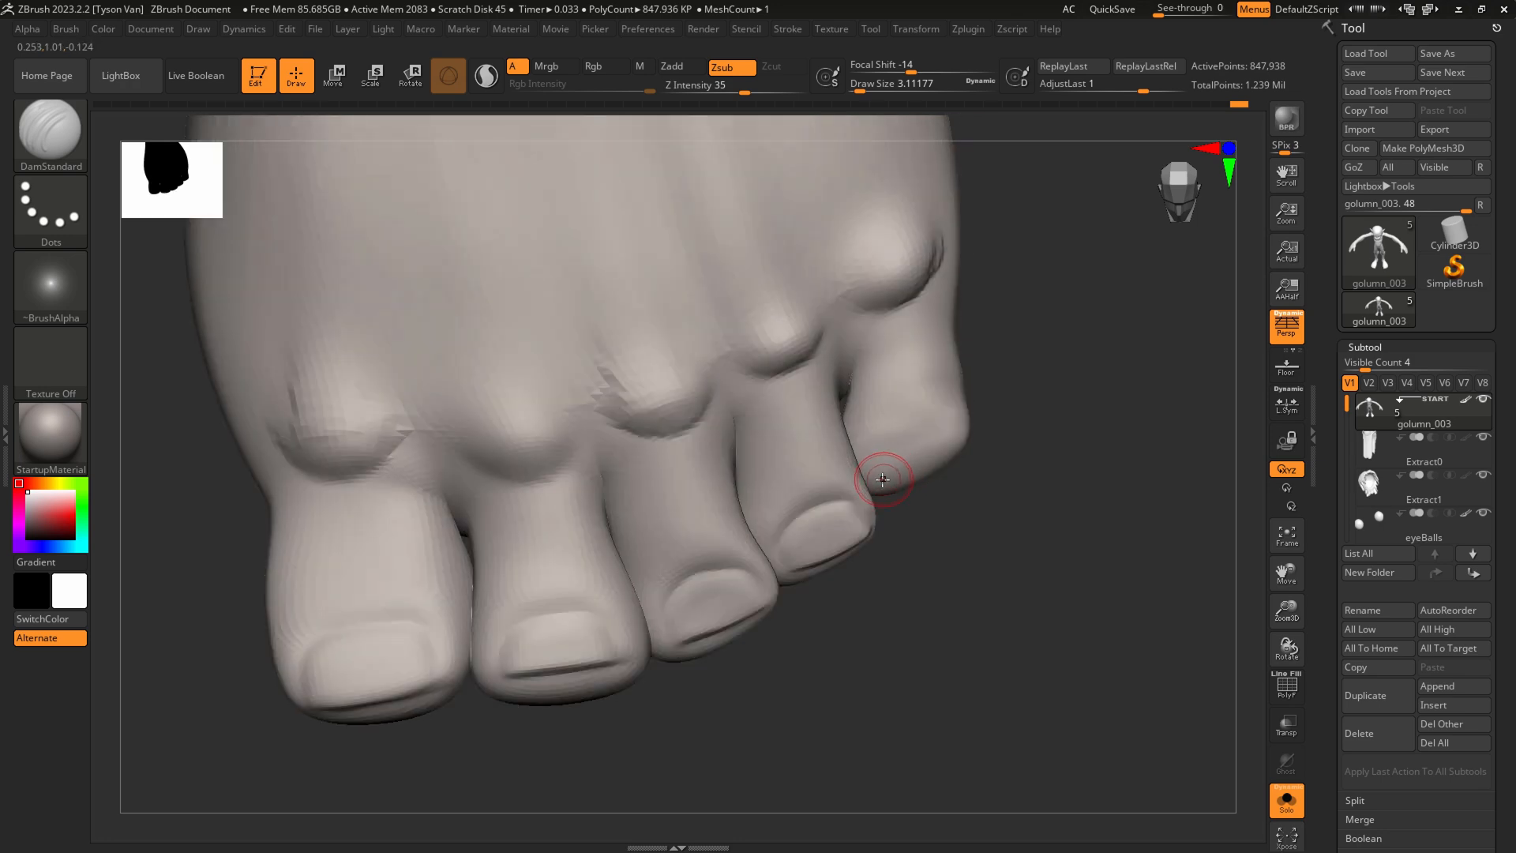
pyautogui.moveTo(961, 441); pyautogui.dragTo(894, 471, button='right')
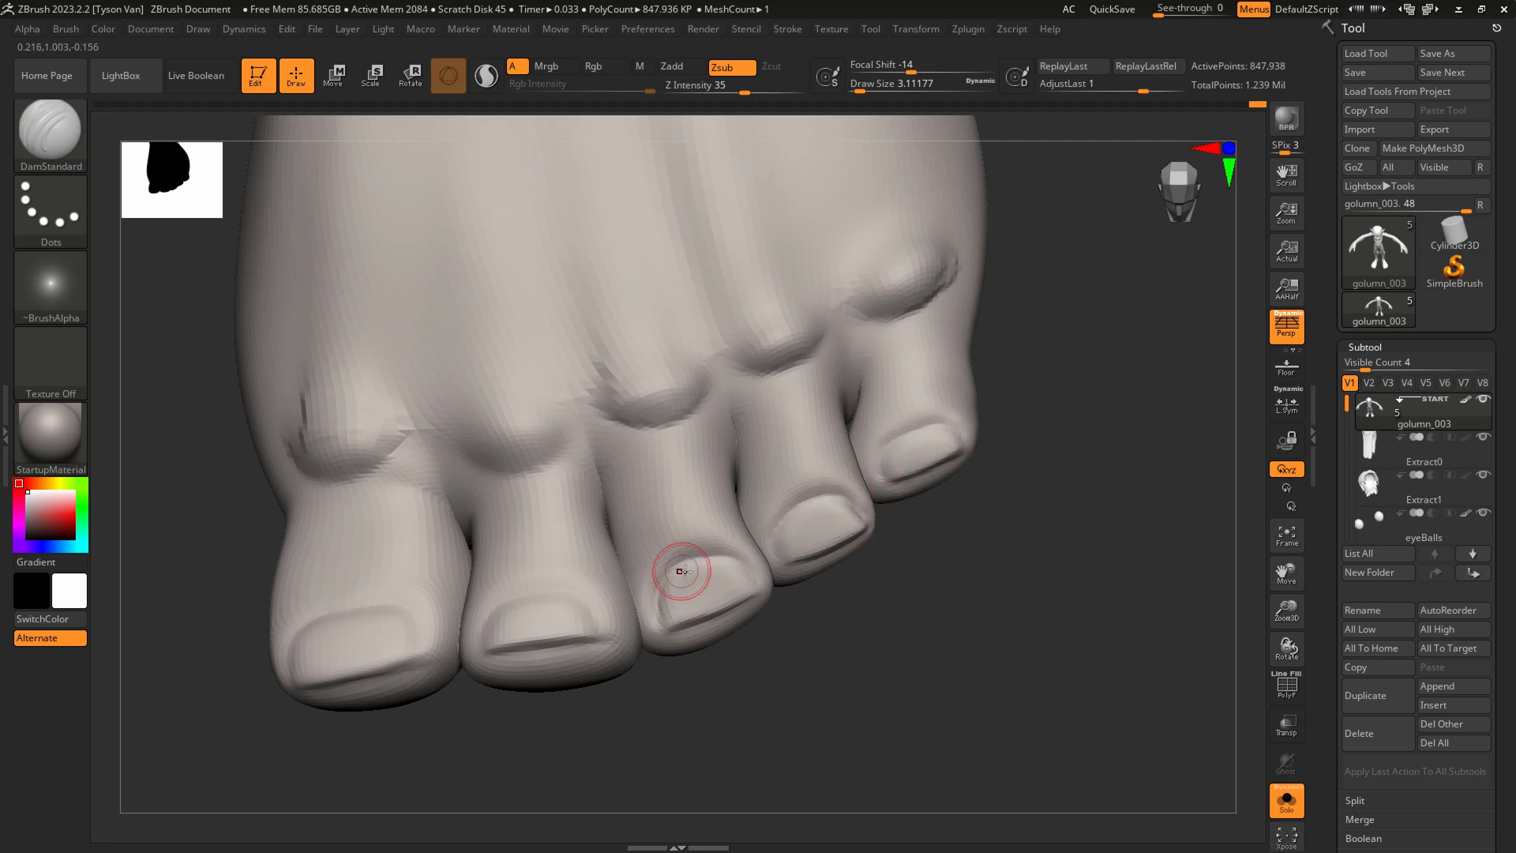
pyautogui.moveTo(681, 571); pyautogui.dragTo(635, 625, button='right')
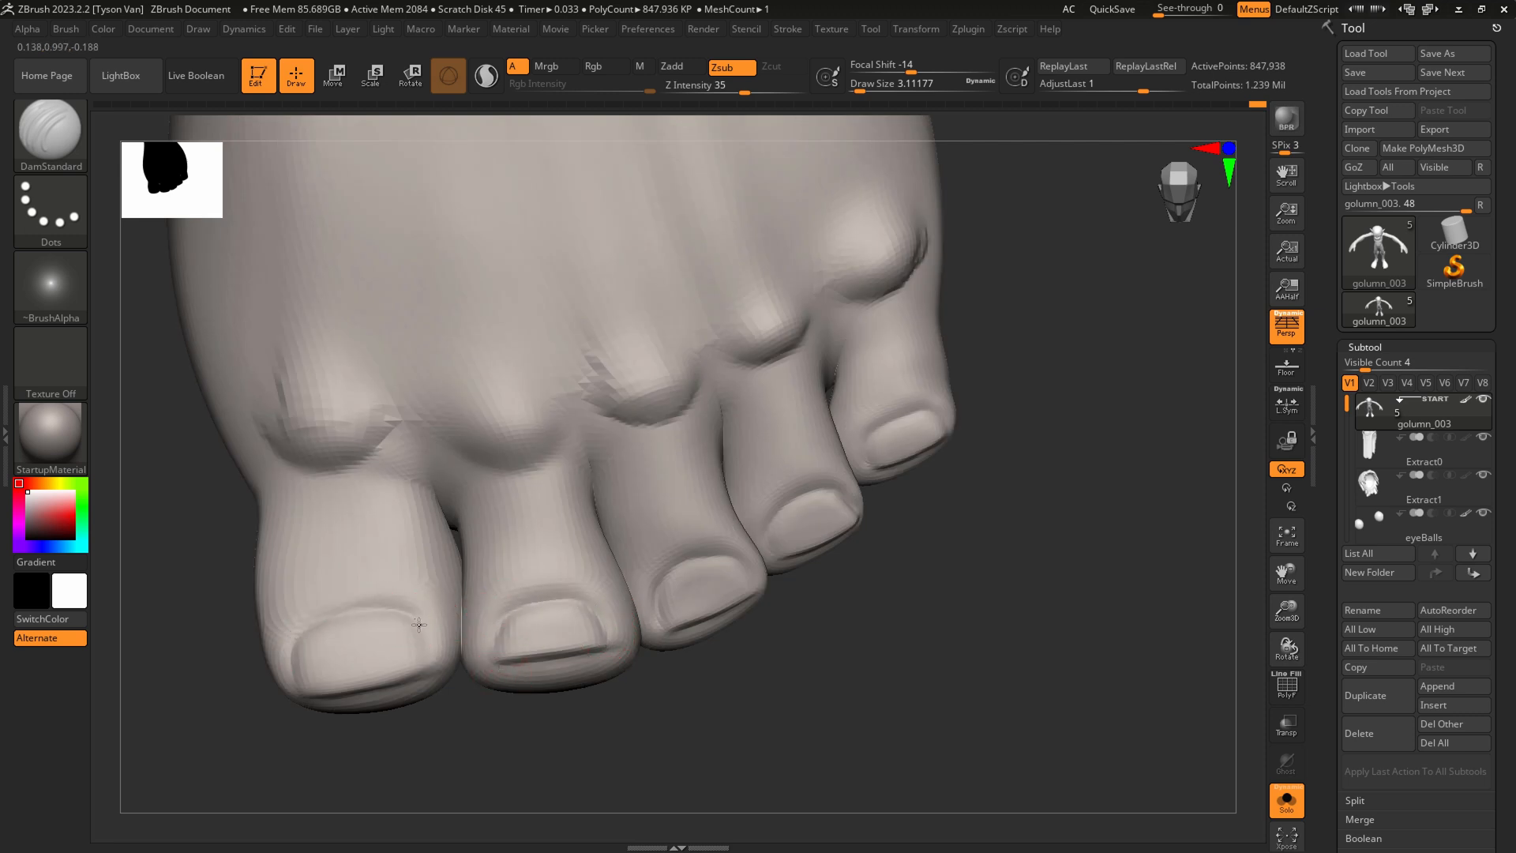
# Build up the joints behind the nails on all five toes with ClayBuildup at a draw size of about 5.75
pyautogui.click(77, 122)
pyautogui.click(216, 144)
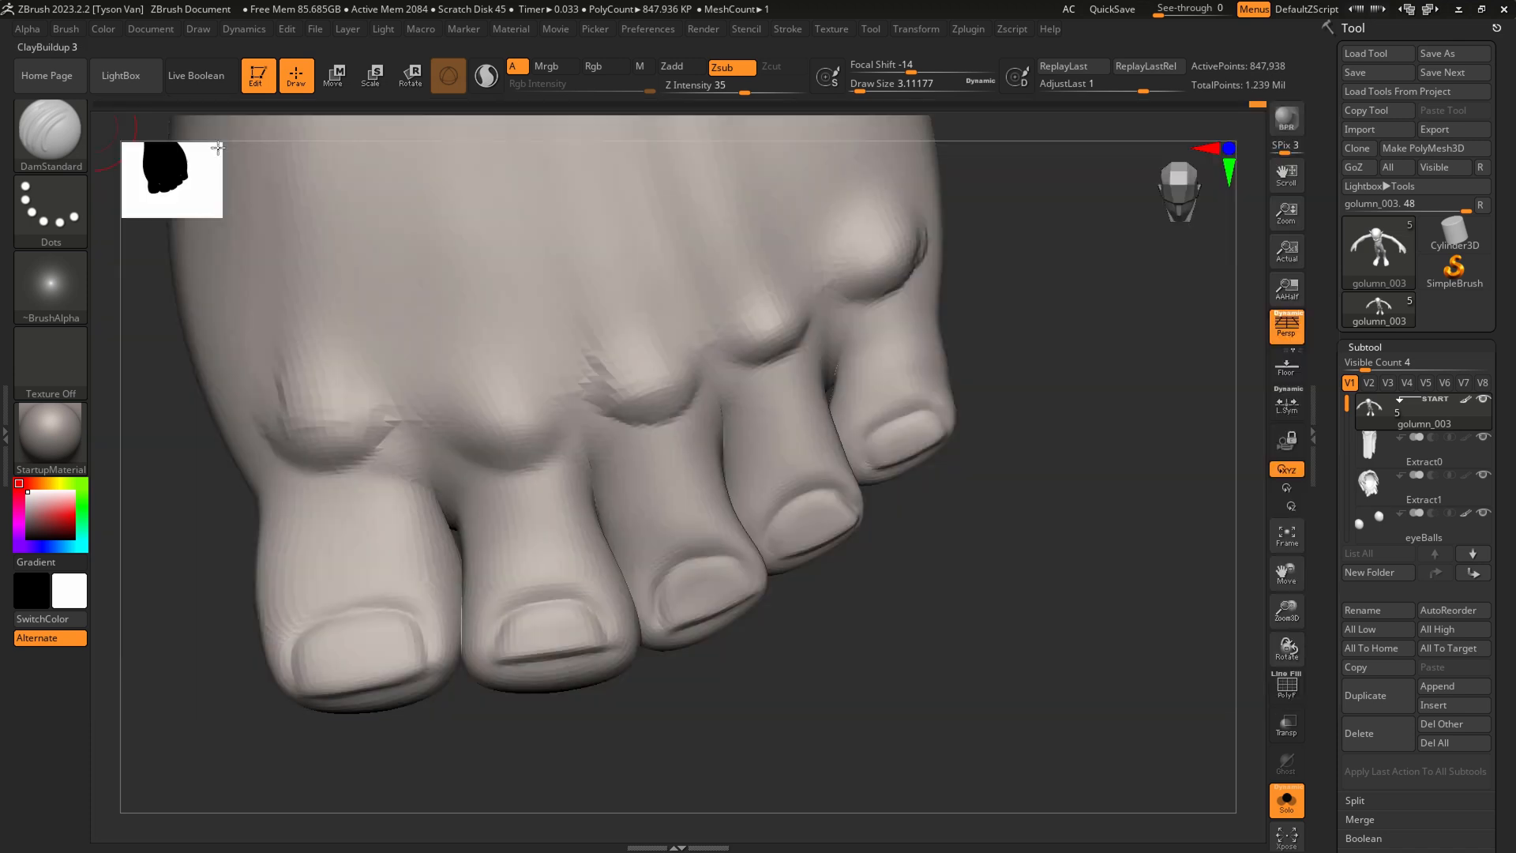
pyautogui.press('s')
pyautogui.moveTo(319, 598)
pyautogui.mouseDown()
pyautogui.moveTo(398, 567)
pyautogui.moveTo(305, 561)
pyautogui.moveTo(395, 557)
pyautogui.moveTo(374, 547)
pyautogui.moveTo(401, 570)
pyautogui.mouseUp()
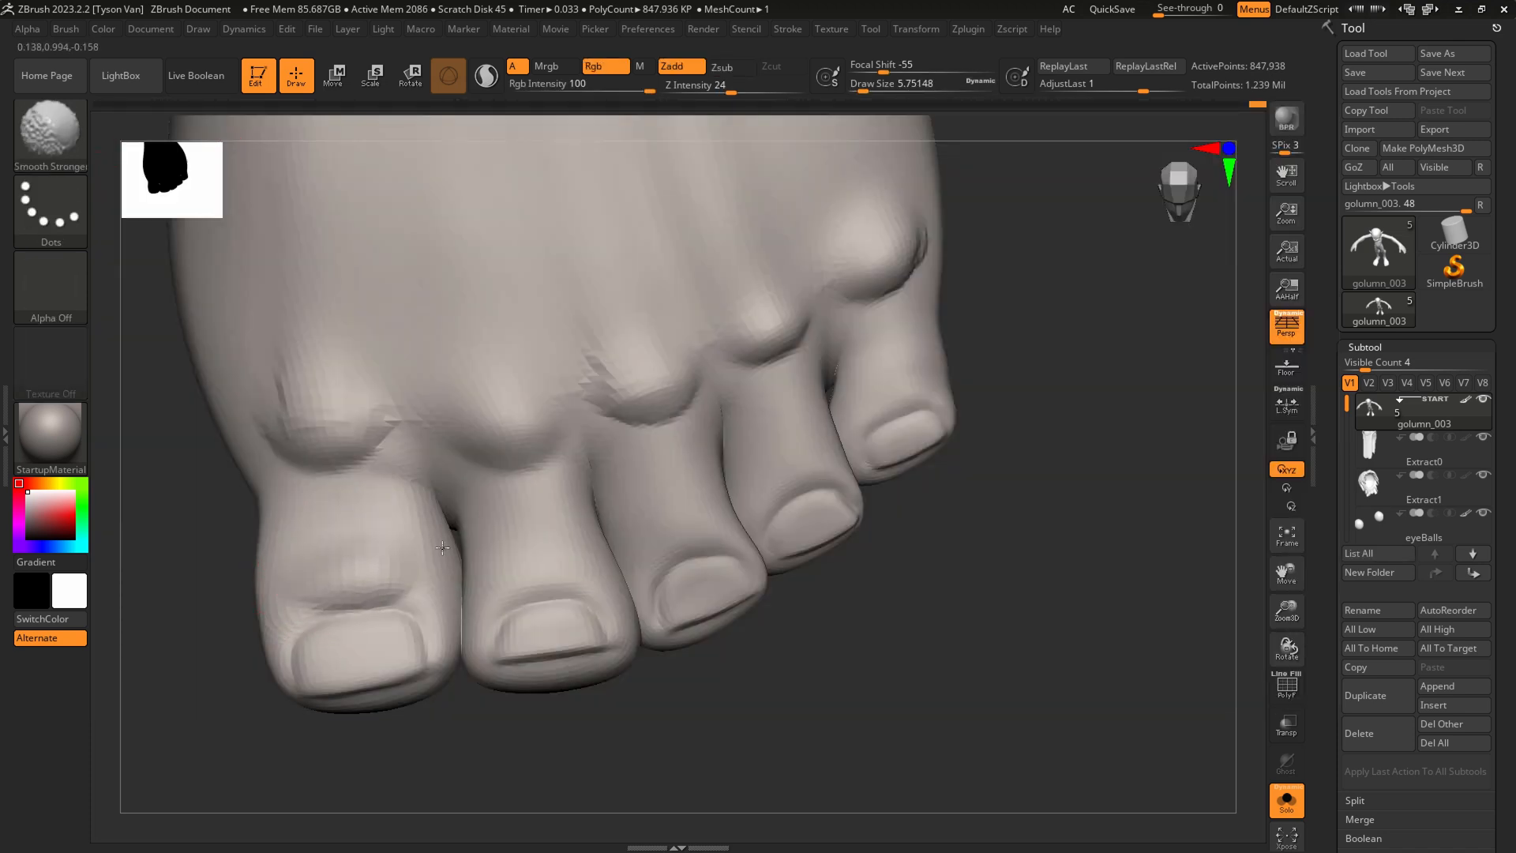
pyautogui.moveTo(512, 567)
pyautogui.mouseDown()
pyautogui.moveTo(575, 564)
pyautogui.moveTo(510, 562)
pyautogui.mouseUp()
pyautogui.moveTo(509, 563)
pyautogui.mouseDown()
pyautogui.moveTo(571, 553)
pyautogui.moveTo(531, 534)
pyautogui.moveTo(584, 531)
pyautogui.mouseUp()
pyautogui.moveTo(683, 507)
pyautogui.mouseDown()
pyautogui.moveTo(641, 520)
pyautogui.moveTo(699, 522)
pyautogui.mouseUp()
pyautogui.moveTo(773, 456)
pyautogui.mouseDown()
pyautogui.moveTo(800, 459)
pyautogui.moveTo(809, 439)
pyautogui.mouseUp()
pyautogui.moveTo(873, 397); pyautogui.dragTo(895, 361)
# Smooth the built-up joints on the smaller toes at a draw size of about 5.75
pyautogui.hotkey('shift', 'f')
pyautogui.hotkey('shift', 'f')
pyautogui.keyDown('ctrl'); pyautogui.moveTo(840, 409); pyautogui.dragTo(863, 397, button='right'); pyautogui.keyUp('ctrl')
pyautogui.press('s')
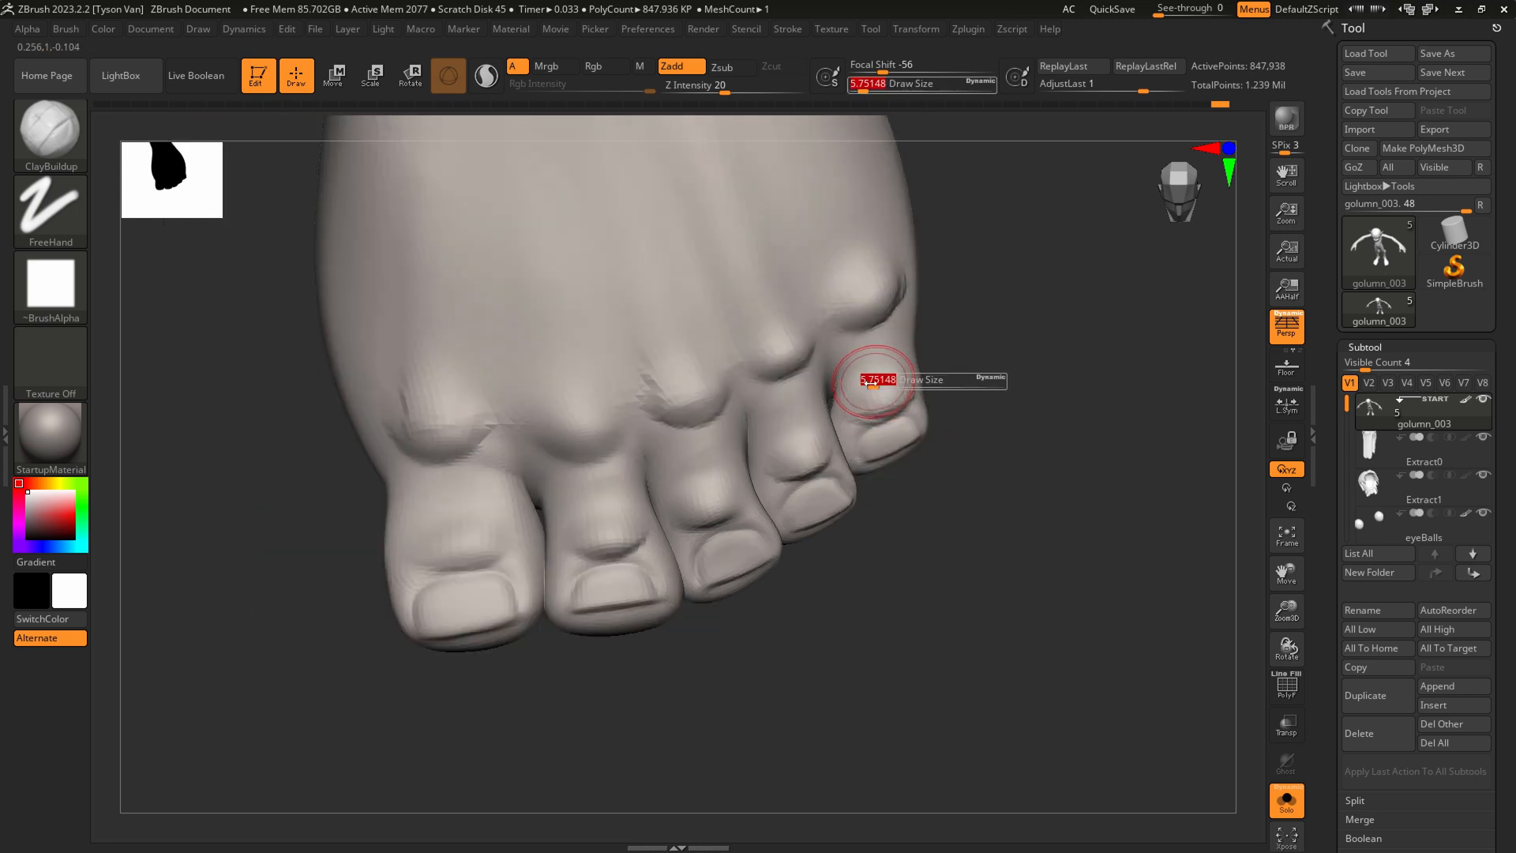
pyautogui.press('s')
pyautogui.keyDown('shift'); pyautogui.moveTo(871, 385); pyautogui.dragTo(893, 379); pyautogui.keyUp('shift')
pyautogui.keyDown('alt'); pyautogui.moveTo(893, 389); pyautogui.dragTo(871, 420, button='right'); pyautogui.keyUp('alt')
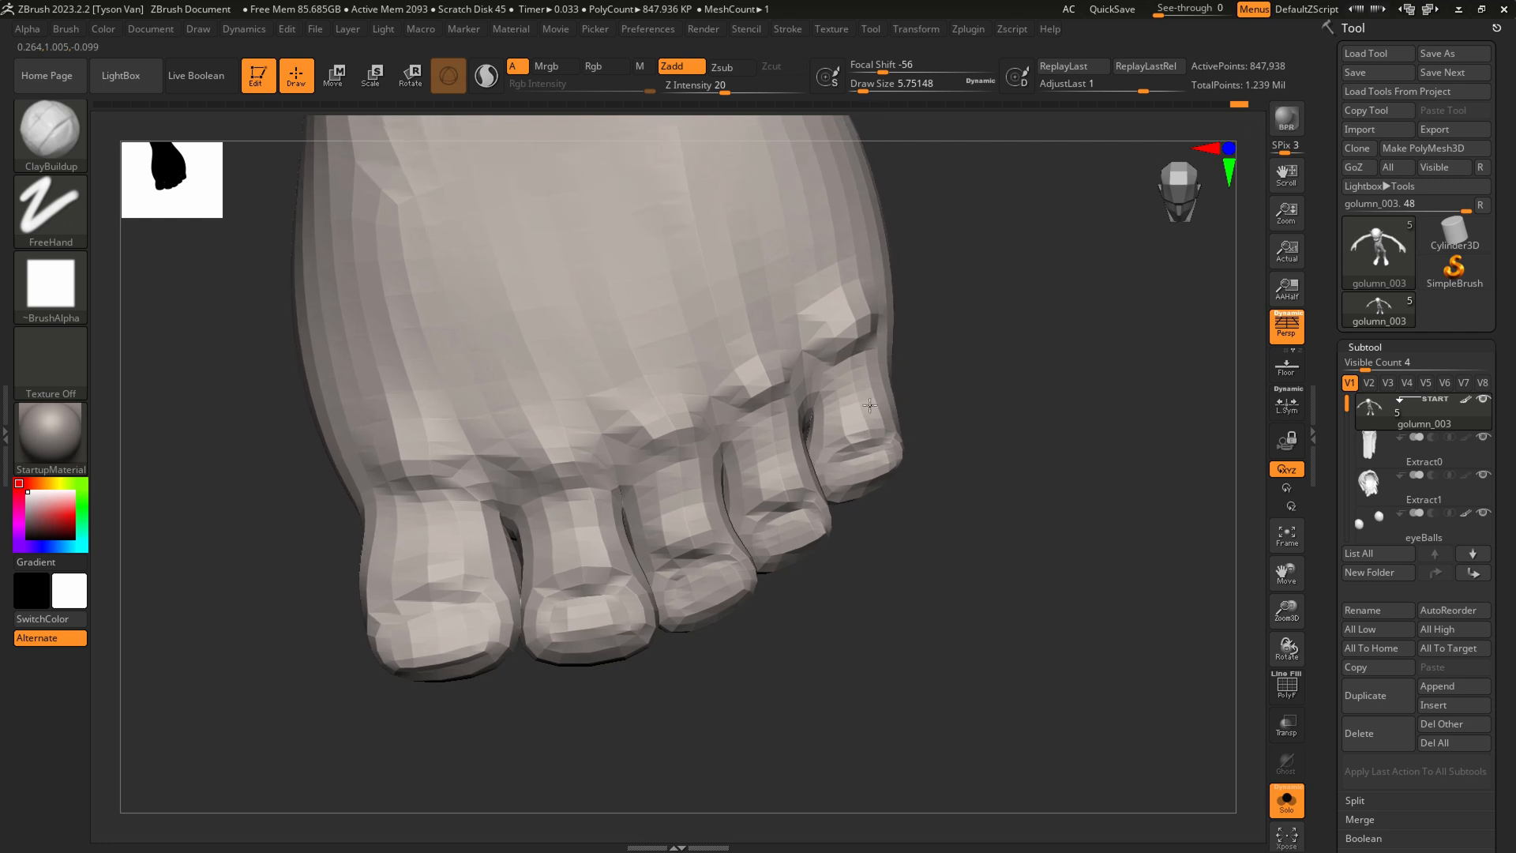
pyautogui.moveTo(812, 444)
pyautogui.keyDown('shift'); pyautogui.mouseDown()
pyautogui.moveTo(779, 419)
pyautogui.moveTo(795, 468)
pyautogui.moveTo(786, 450)
pyautogui.mouseUp(); pyautogui.keyUp('shift')
# Show the polygroup wireframe and isolate the third toe's polygroup
pyautogui.hotkey('shift', 'f')
pyautogui.keyDown('alt'); pyautogui.moveTo(667, 542); pyautogui.dragTo(578, 554, button='right'); pyautogui.keyUp('alt')
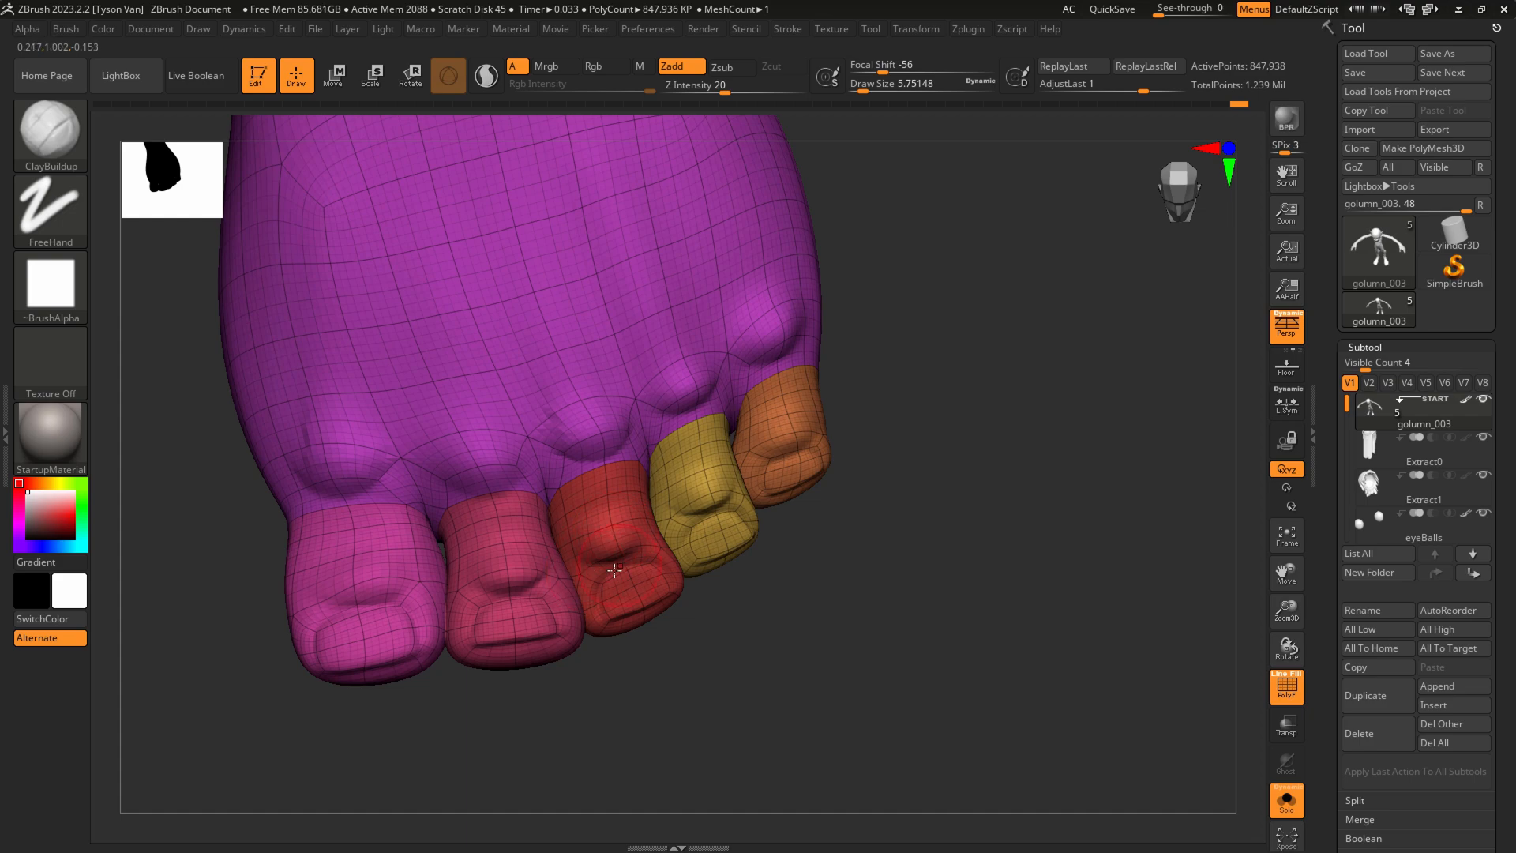
pyautogui.moveTo(661, 621); pyautogui.dragTo(511, 592, button='right')
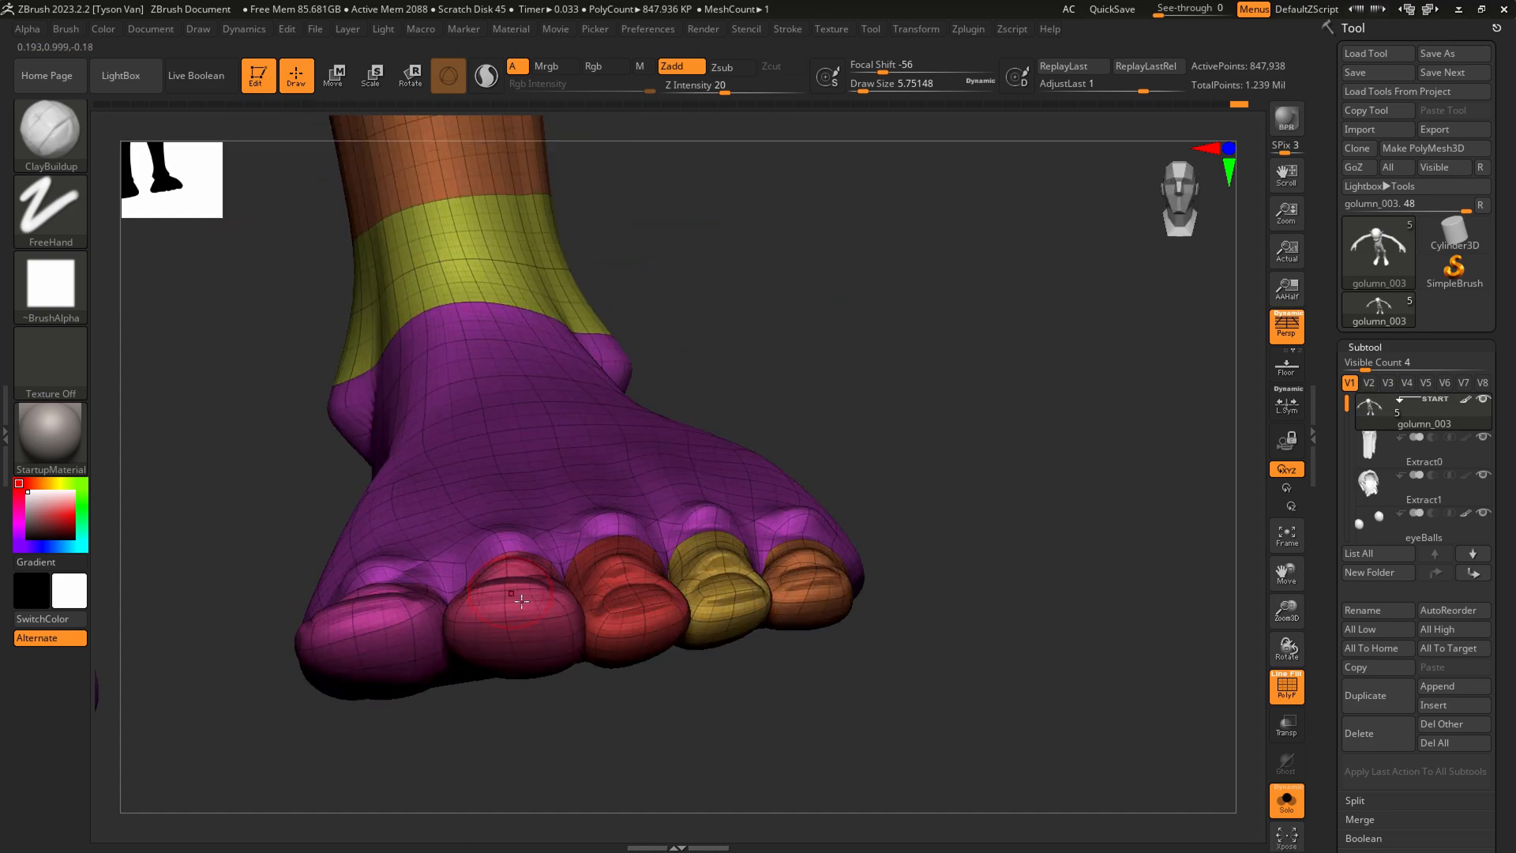
pyautogui.moveTo(710, 629)
pyautogui.mouseDown(button='right')
pyautogui.moveTo(663, 653)
pyautogui.moveTo(700, 586)
pyautogui.moveTo(628, 575)
pyautogui.moveTo(704, 608)
pyautogui.moveTo(721, 645)
pyautogui.mouseUp(button='right')
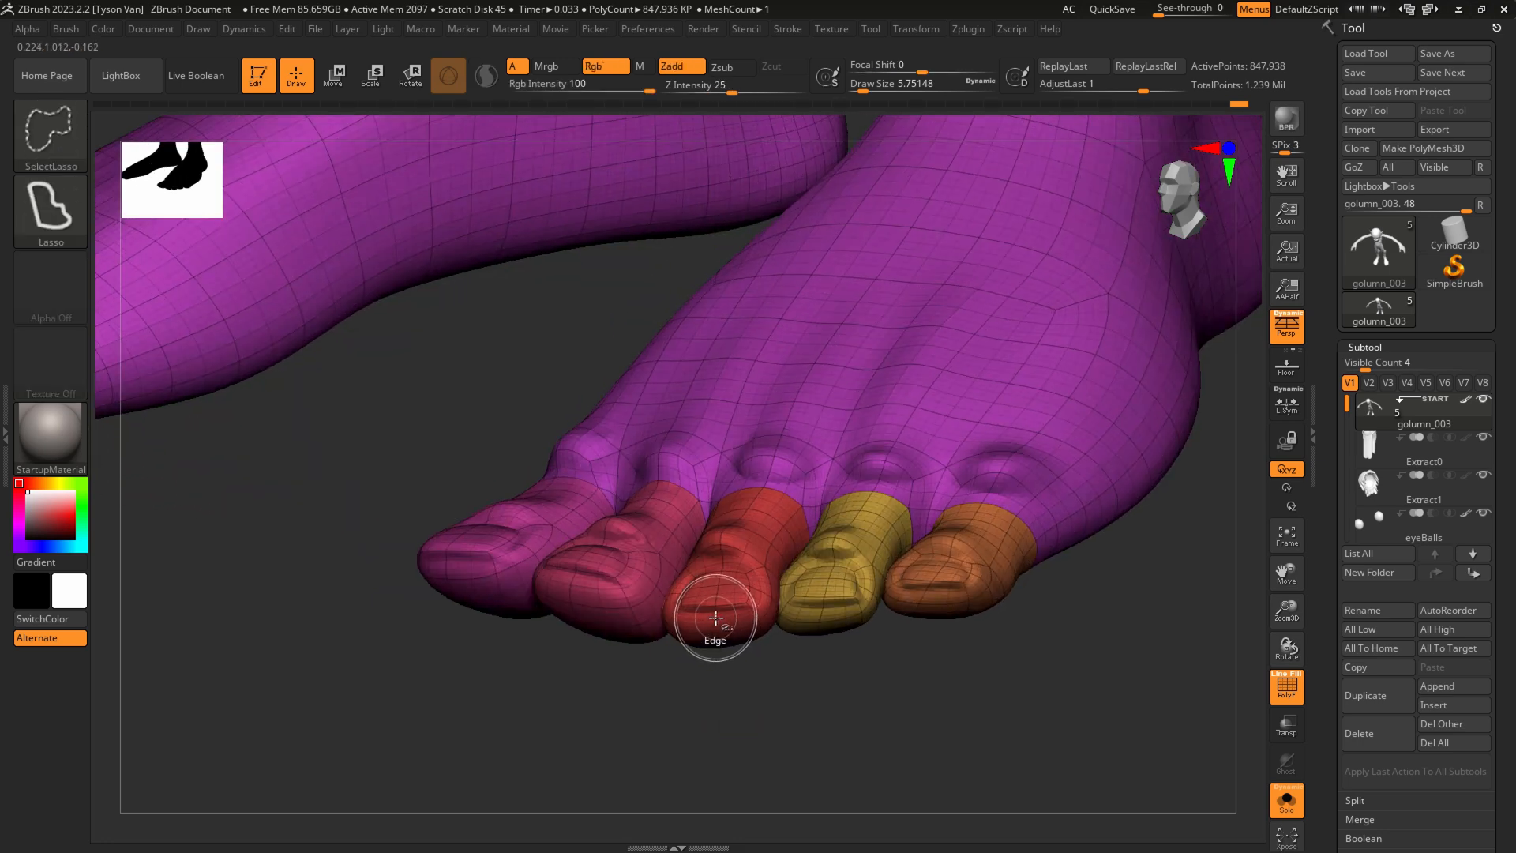
pyautogui.keyDown('ctrl'); pyautogui.keyDown('shift'); pyautogui.click(716, 619); pyautogui.keyUp('shift'); pyautogui.keyUp('ctrl')
pyautogui.keyDown('ctrl'); pyautogui.moveTo(743, 673); pyautogui.dragTo(806, 789, button='right'); pyautogui.keyUp('ctrl')
pyautogui.keyDown('ctrl'); pyautogui.keyDown('shift'); pyautogui.click(804, 784); pyautogui.keyUp('shift'); pyautogui.keyUp('ctrl')
pyautogui.hotkey('ctrl', 'shift')
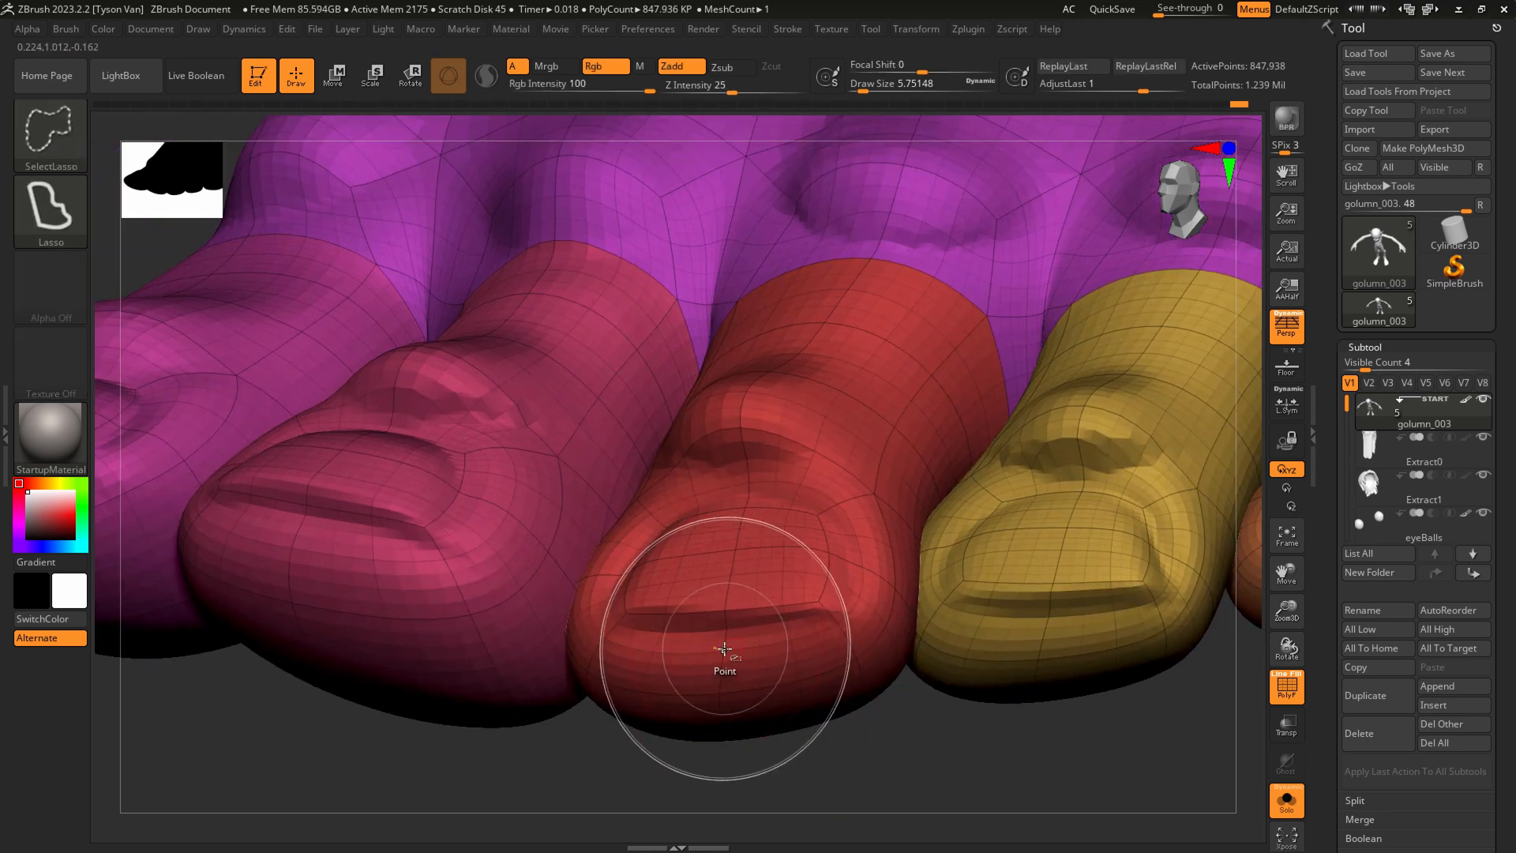
pyautogui.keyDown('ctrl'); pyautogui.keyDown('shift'); pyautogui.click(724, 649); pyautogui.keyUp('shift'); pyautogui.keyUp('ctrl')
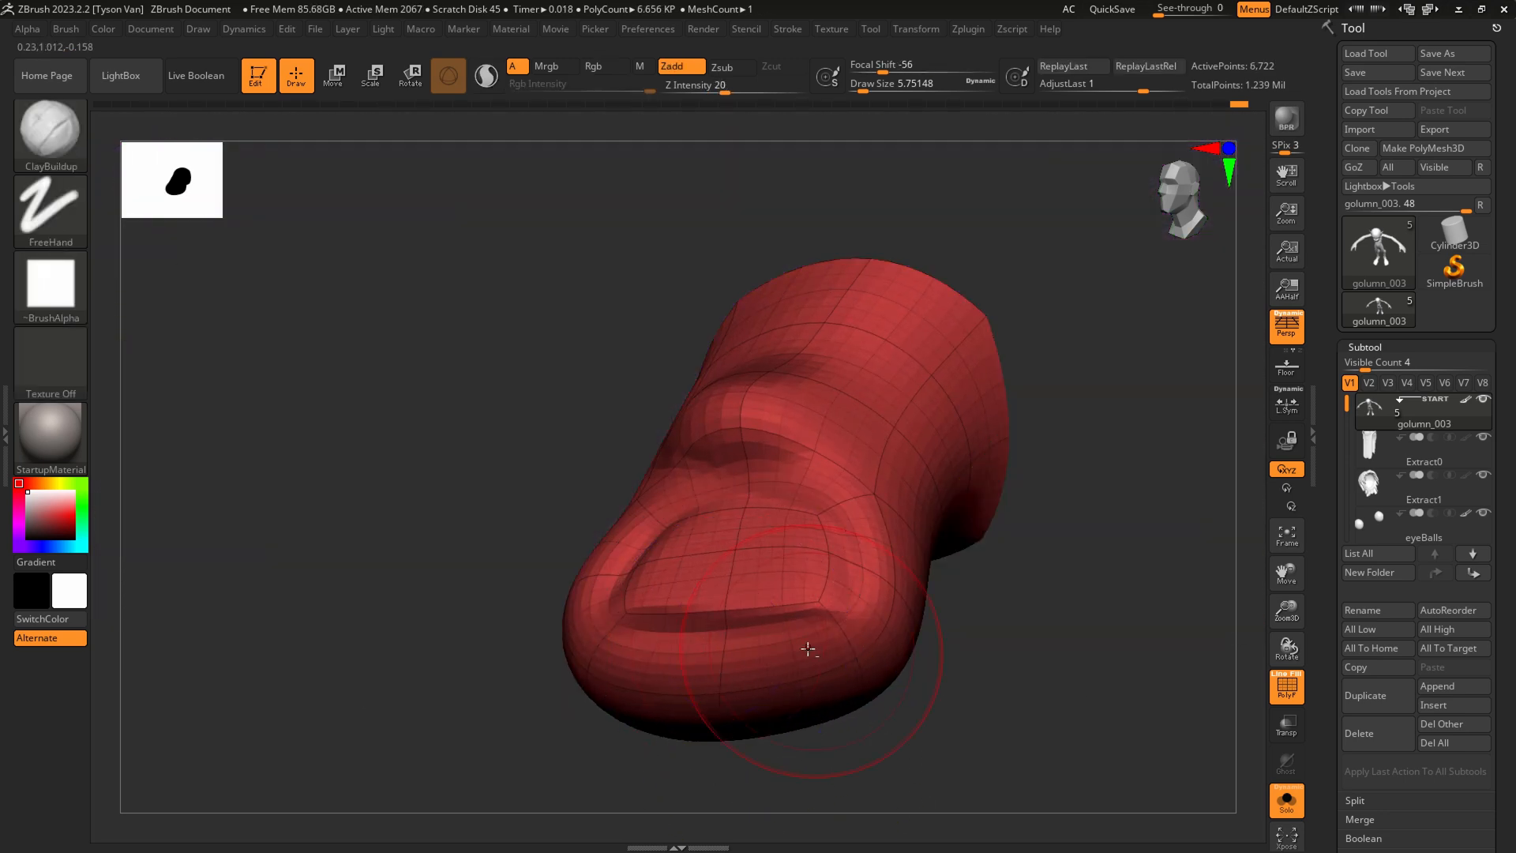
# Reshape the underside and tip of the isolated third toe with SnakeHook at a draw size of about 5.75
pyautogui.keyDown('ctrl'); pyautogui.moveTo(808, 646); pyautogui.dragTo(562, 511, button='right'); pyautogui.keyUp('ctrl')
pyautogui.keyDown('ctrl'); pyautogui.moveTo(807, 640); pyautogui.dragTo(750, 545, button='right'); pyautogui.keyUp('ctrl')
pyautogui.keyDown('ctrl'); pyautogui.moveTo(850, 656); pyautogui.dragTo(855, 798, button='right'); pyautogui.keyUp('ctrl')
pyautogui.moveTo(825, 672)
pyautogui.mouseDown(button='right')
pyautogui.moveTo(812, 612)
pyautogui.moveTo(803, 709)
pyautogui.moveTo(820, 720)
pyautogui.mouseUp(button='right')
pyautogui.press('b')
pyautogui.press('s')
pyautogui.press('h')
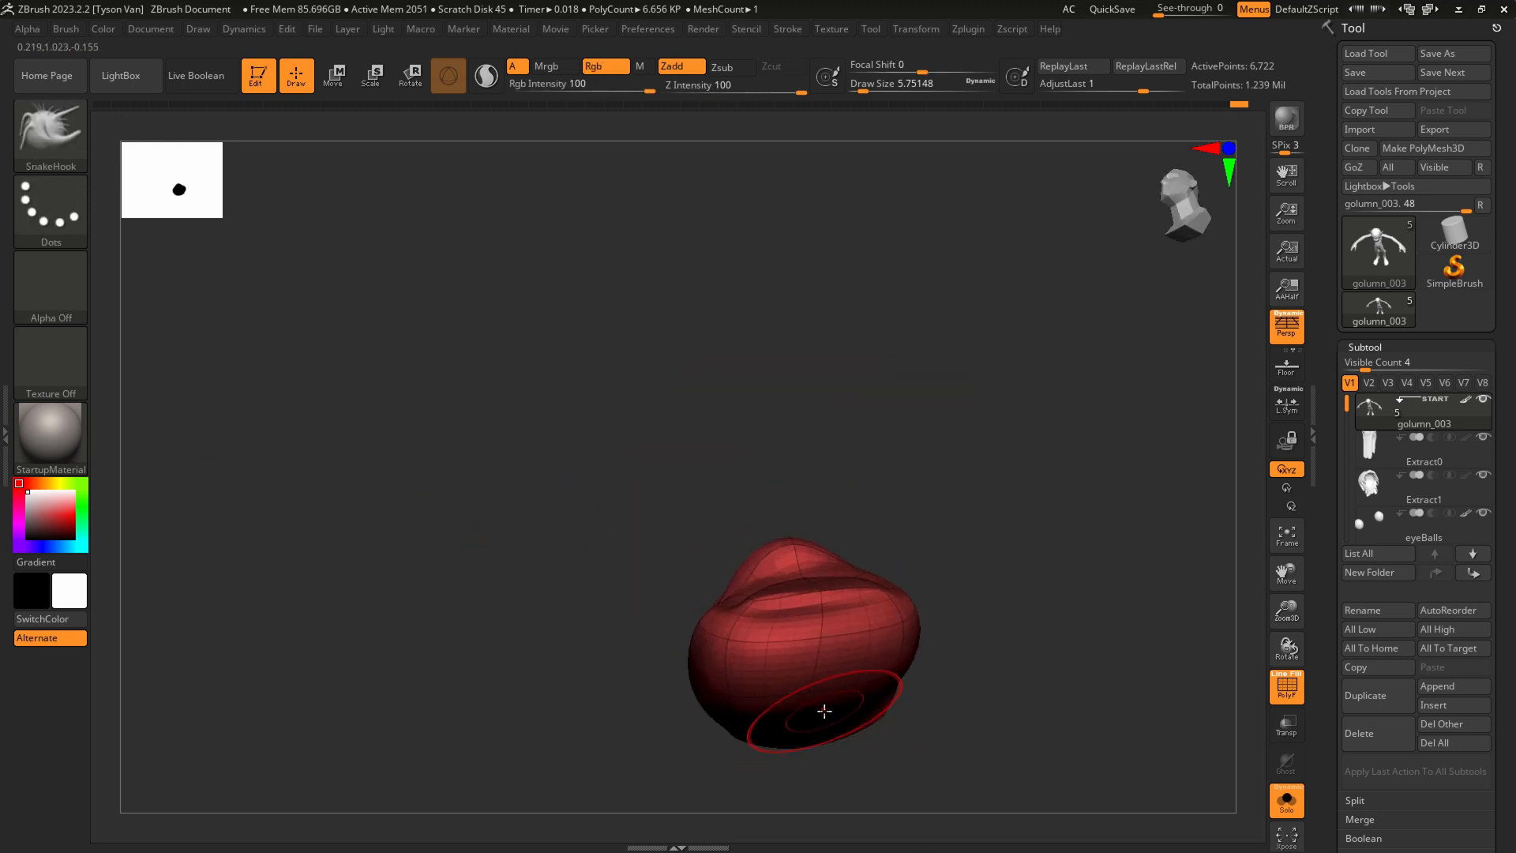
pyautogui.press('s')
pyautogui.moveTo(834, 712); pyautogui.dragTo(842, 691)
pyautogui.moveTo(844, 687)
pyautogui.mouseDown(button='right')
pyautogui.moveTo(853, 646)
pyautogui.moveTo(862, 744)
pyautogui.mouseUp(button='right')
pyautogui.press('s')
pyautogui.moveTo(804, 640); pyautogui.dragTo(807, 629)
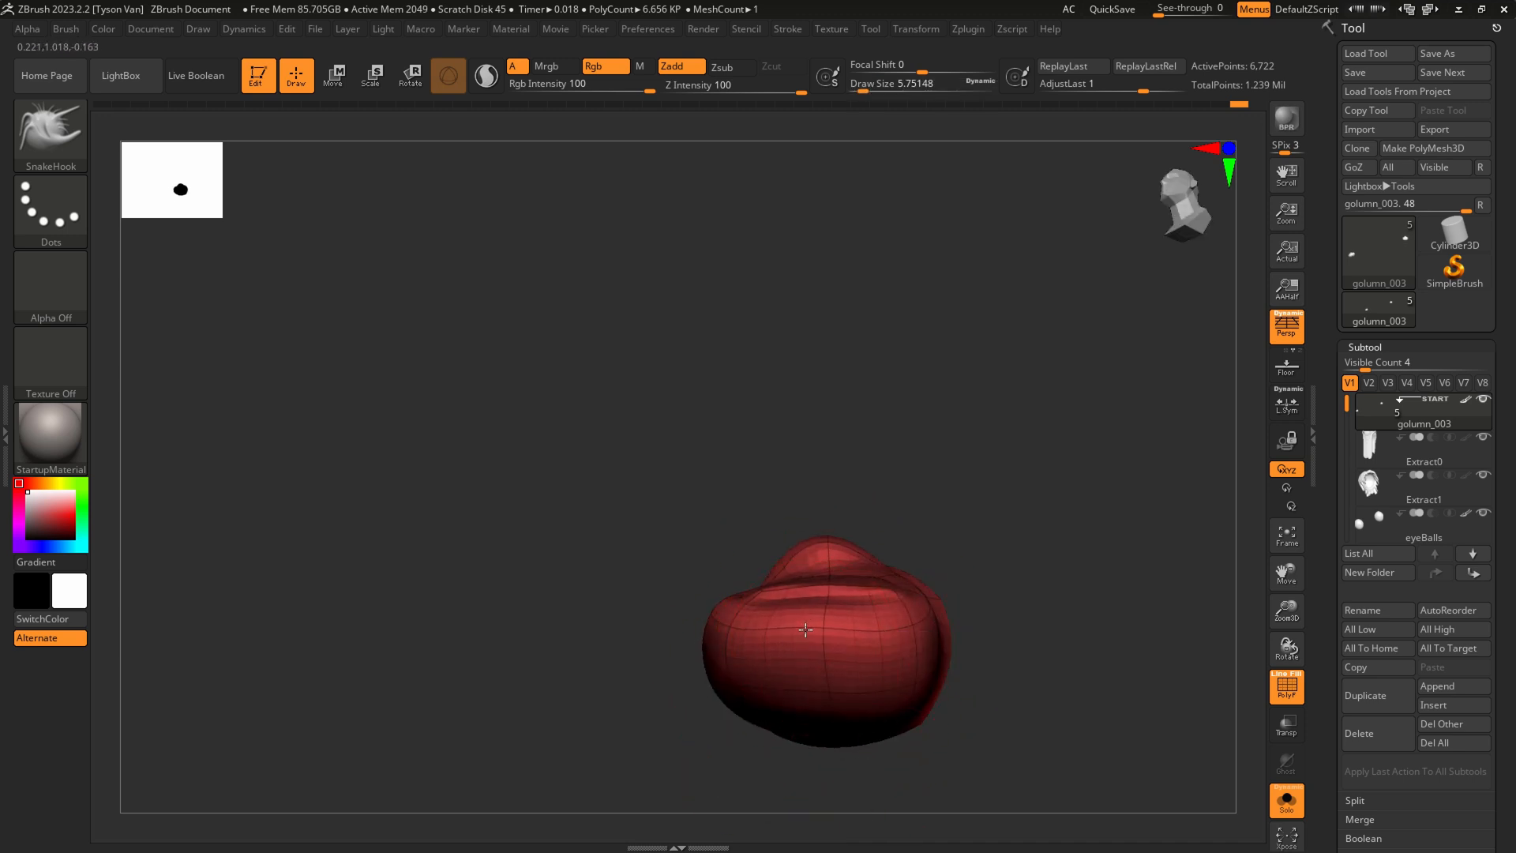
# Isolate the fourth toe, reshape its tip with SnakeHook at a draw size of about 5.75, and show the whole mesh again
pyautogui.moveTo(847, 650); pyautogui.dragTo(837, 632, button='right')
pyautogui.hotkey('ctrl', 'shift')
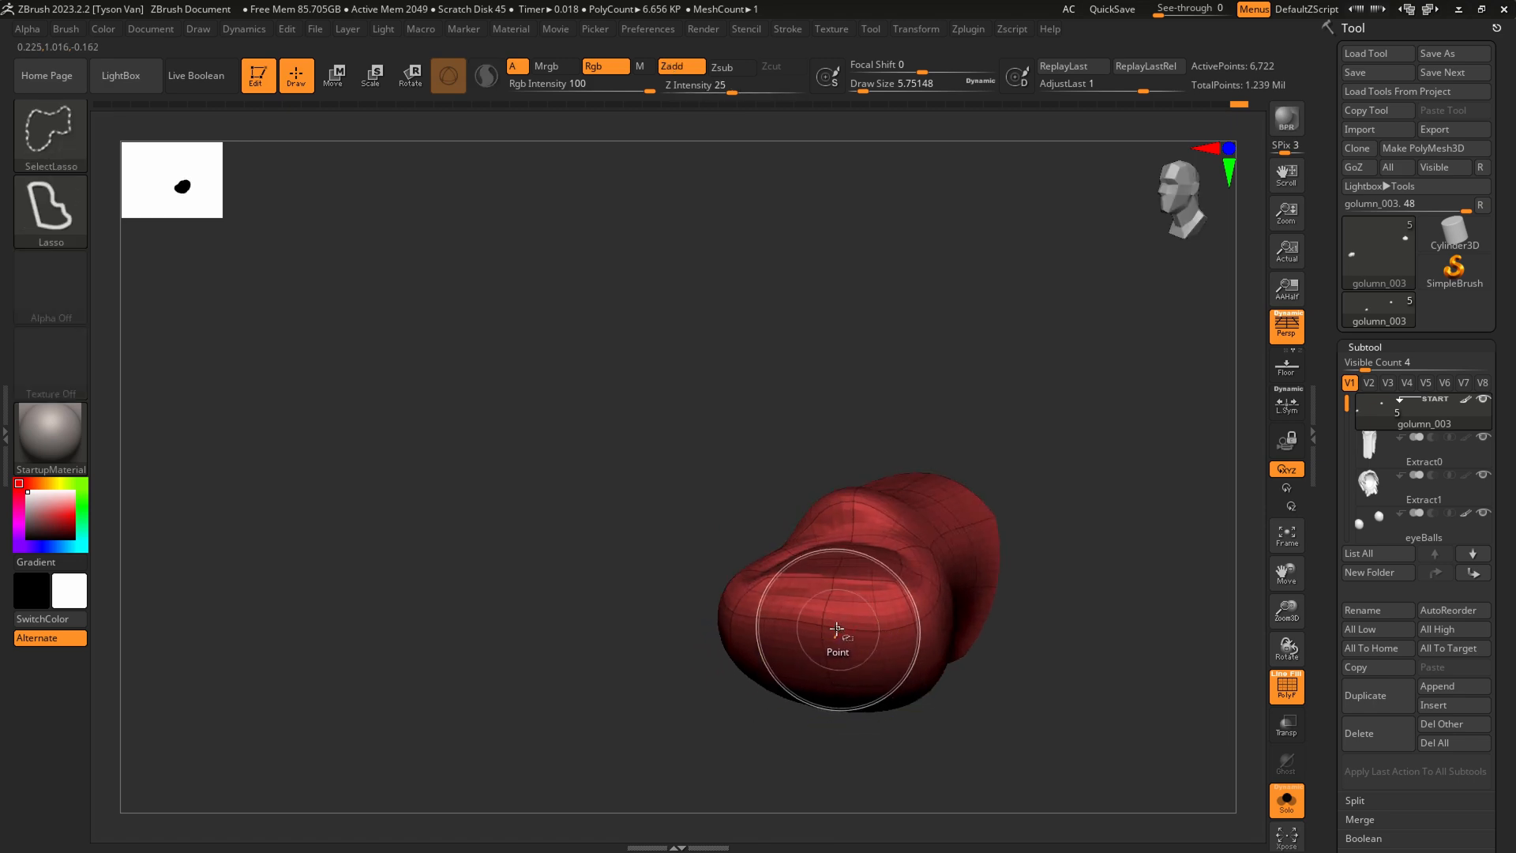
pyautogui.keyDown('ctrl'); pyautogui.keyDown('shift'); pyautogui.click(790, 751); pyautogui.keyUp('shift'); pyautogui.keyUp('ctrl')
pyautogui.moveTo(879, 643); pyautogui.dragTo(896, 679, button='right')
pyautogui.keyDown('ctrl'); pyautogui.keyDown('shift'); pyautogui.click(989, 641); pyautogui.keyUp('shift'); pyautogui.keyUp('ctrl')
pyautogui.moveTo(1007, 625); pyautogui.dragTo(980, 612, button='right')
pyautogui.moveTo(962, 674); pyautogui.dragTo(1001, 669)
pyautogui.moveTo(1008, 658); pyautogui.dragTo(933, 653, button='right')
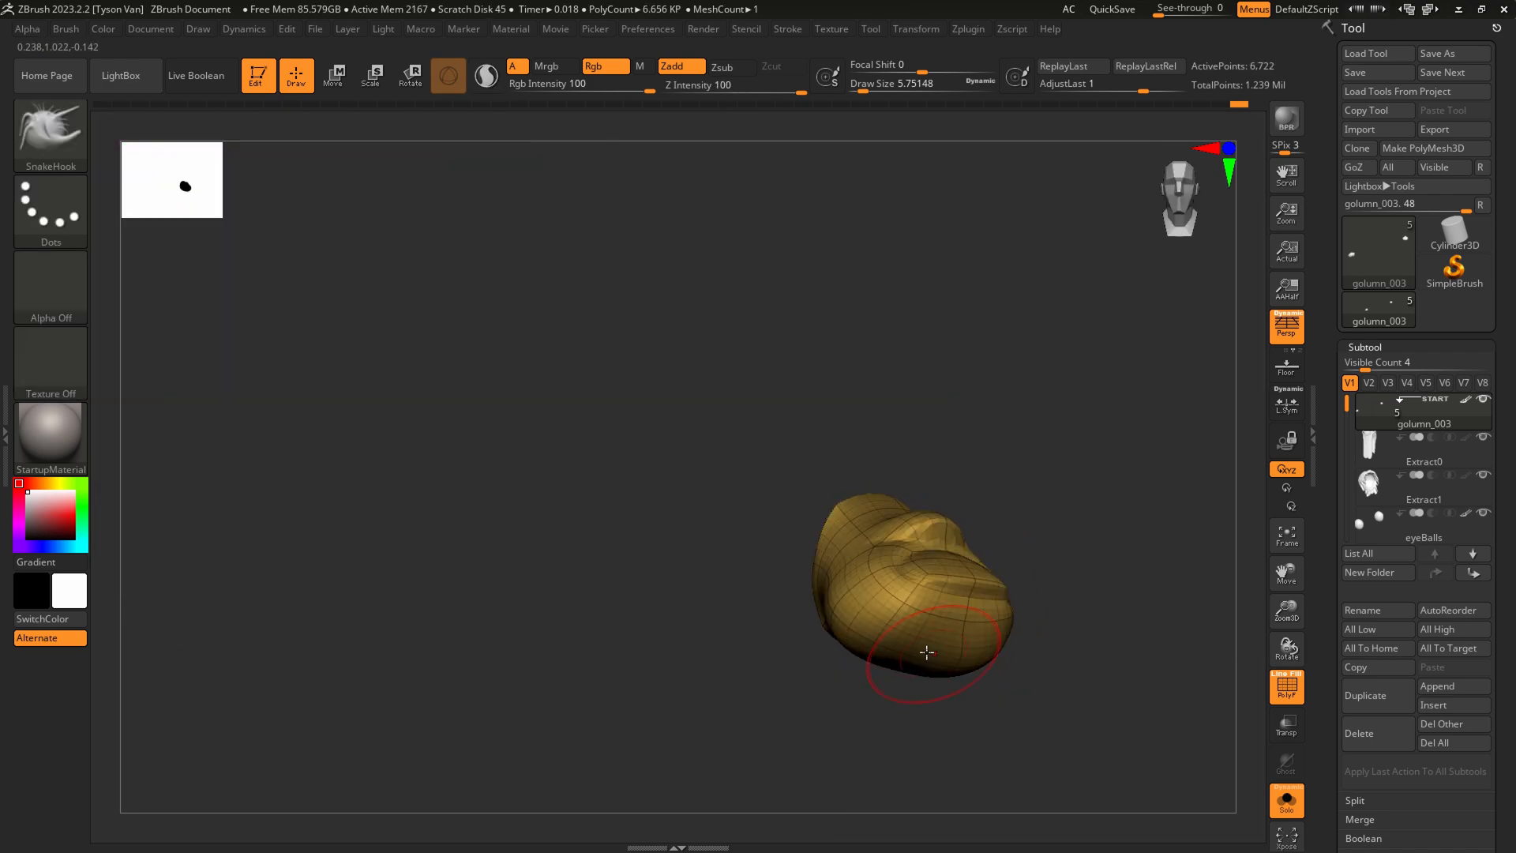
pyautogui.press('shift')
pyautogui.moveTo(1025, 644)
pyautogui.mouseDown(button='right')
pyautogui.moveTo(965, 687)
pyautogui.moveTo(993, 697)
pyautogui.moveTo(992, 643)
pyautogui.moveTo(735, 648)
pyautogui.mouseUp(button='right')
pyautogui.keyDown('ctrl'); pyautogui.keyDown('shift'); pyautogui.click(1000, 699); pyautogui.keyUp('shift'); pyautogui.keyUp('ctrl')
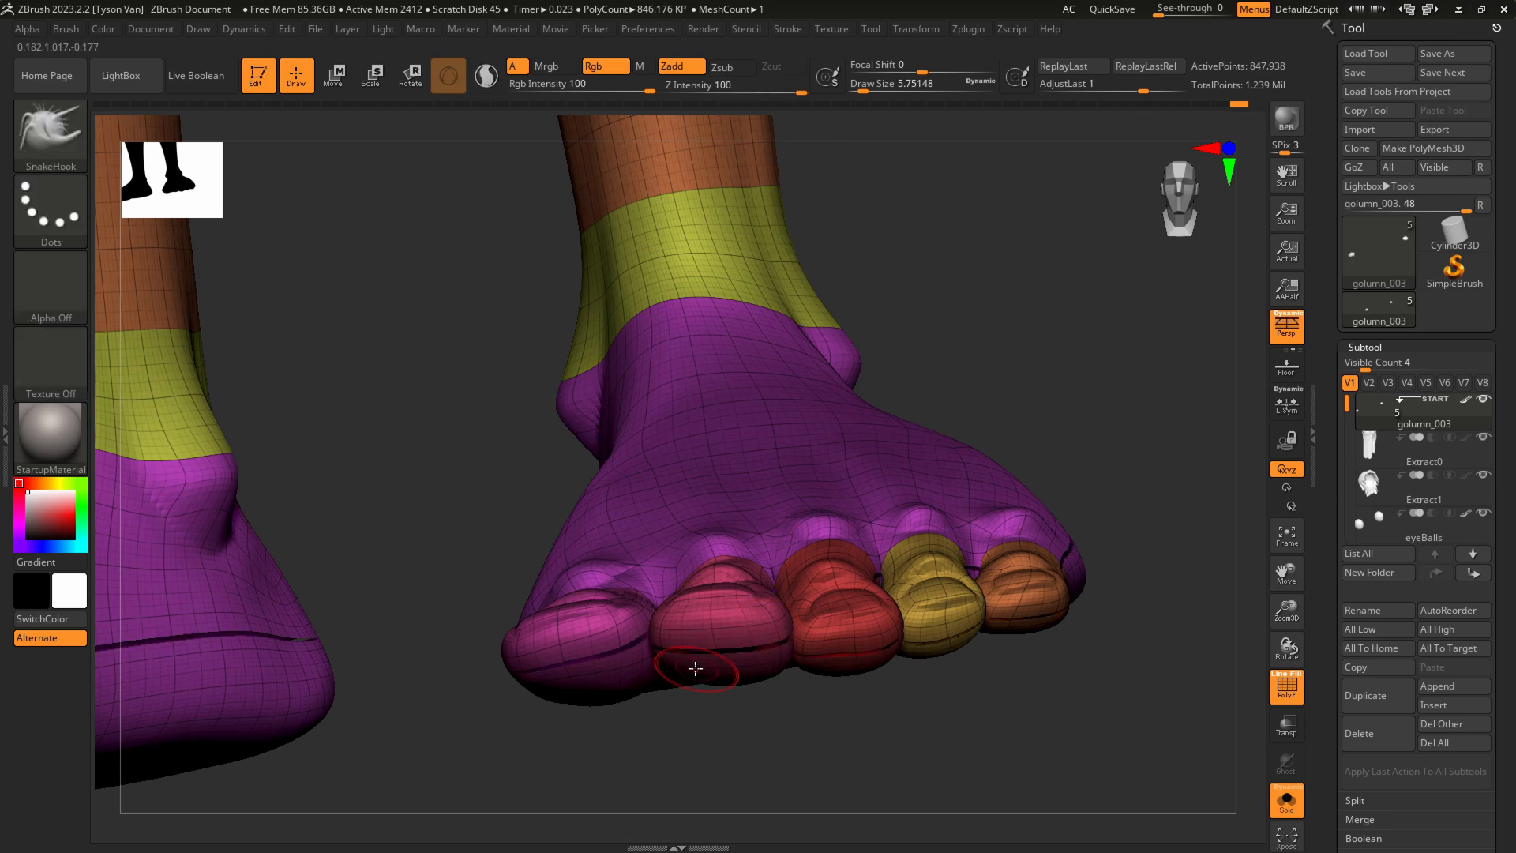
pyautogui.keyDown('ctrl'); pyautogui.keyDown('shift'); pyautogui.click(724, 654); pyautogui.keyUp('shift'); pyautogui.keyUp('ctrl')
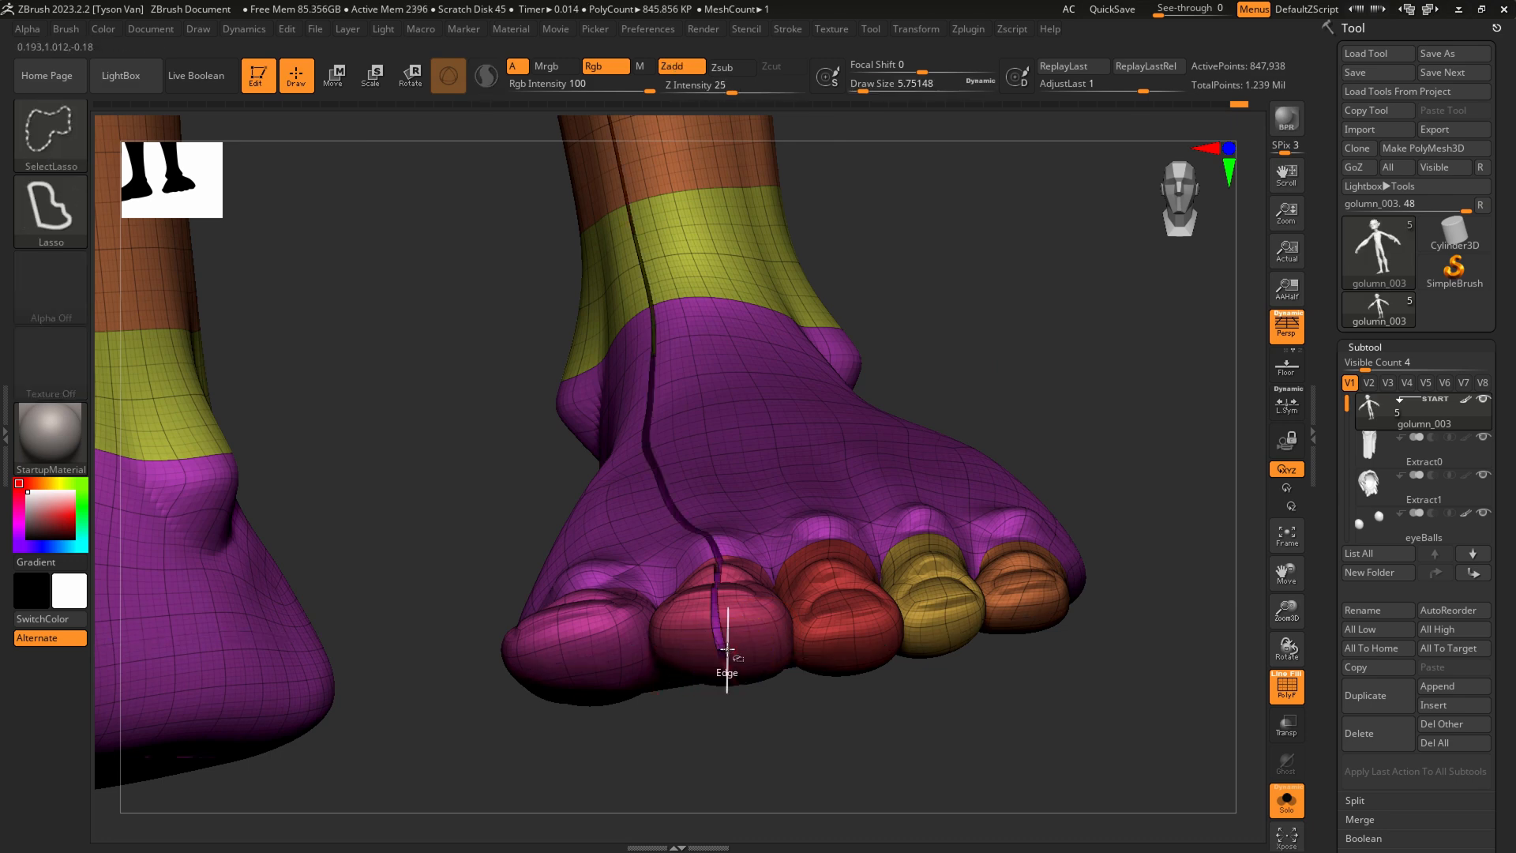
pyautogui.keyDown('ctrl'); pyautogui.moveTo(737, 662); pyautogui.dragTo(748, 623, button='right'); pyautogui.keyUp('ctrl')
pyautogui.hotkey('ctrl', 'z')
# Isolate the second toe, reshape its underside with SnakeHook at a draw size of about 10.5, and show the whole mesh again
pyautogui.keyDown('ctrl'); pyautogui.keyDown('shift'); pyautogui.click(737, 643); pyautogui.keyUp('shift'); pyautogui.keyUp('ctrl')
pyautogui.press('s')
pyautogui.moveTo(712, 649); pyautogui.dragTo(716, 649)
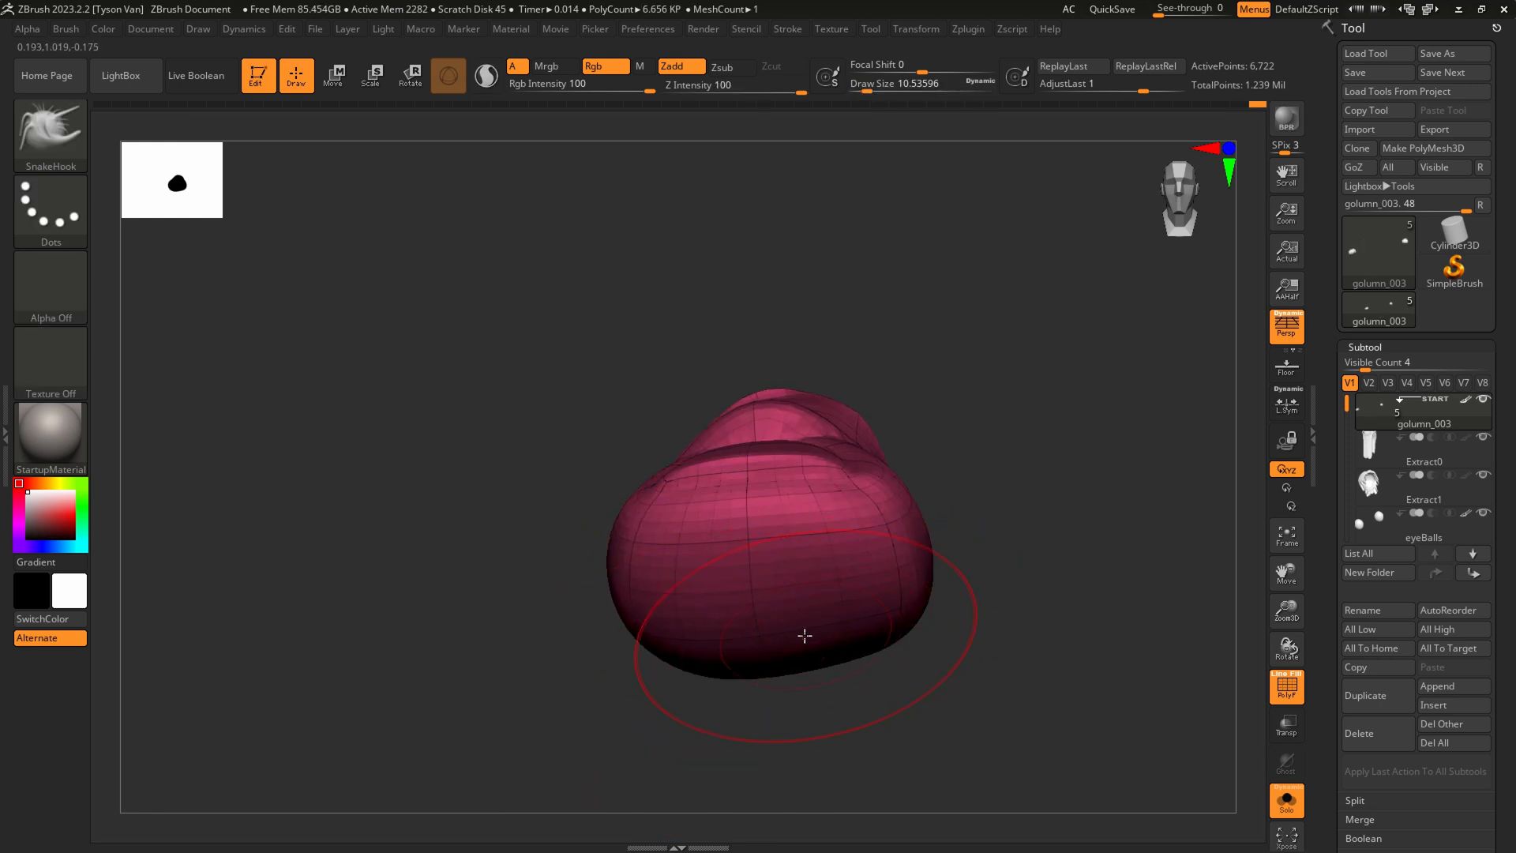
pyautogui.keyDown('ctrl'); pyautogui.moveTo(837, 632); pyautogui.dragTo(689, 657, button='right'); pyautogui.keyUp('ctrl')
pyautogui.keyDown('ctrl'); pyautogui.keyDown('shift'); pyautogui.click(798, 712); pyautogui.keyUp('shift'); pyautogui.keyUp('ctrl')
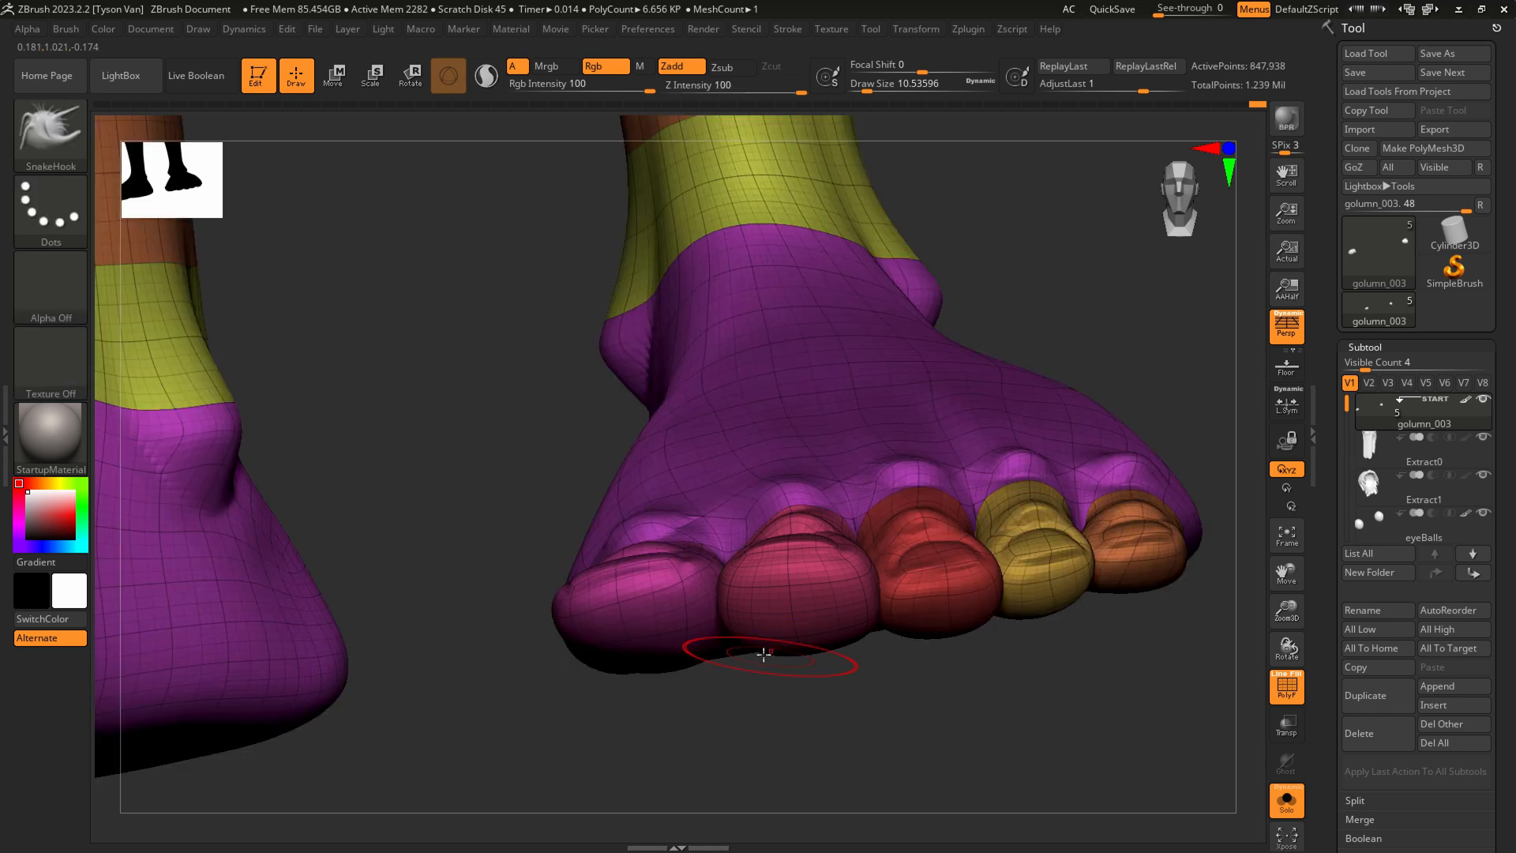
# Isolate the big toe and reshape its tip and underside with SnakeHook at a draw size of about 12.9
pyautogui.keyDown('ctrl'); pyautogui.keyDown('shift'); pyautogui.click(668, 632); pyautogui.keyUp('shift'); pyautogui.keyUp('ctrl')
pyautogui.press('s')
pyautogui.moveTo(632, 656); pyautogui.dragTo(579, 676)
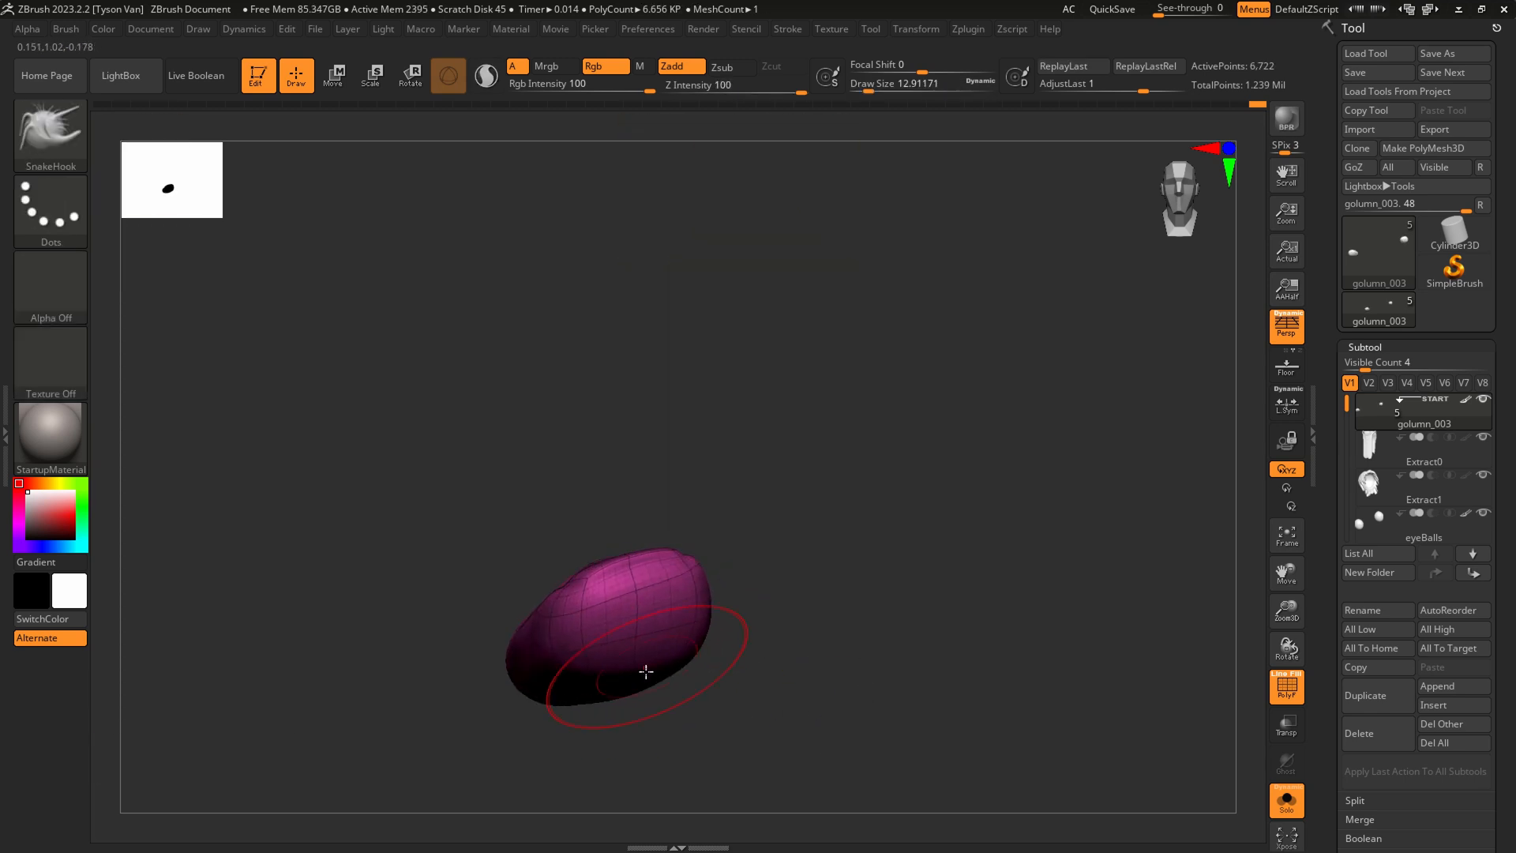
pyautogui.moveTo(650, 659); pyautogui.dragTo(619, 677, button='right')
pyautogui.moveTo(623, 673); pyautogui.dragTo(640, 654)
pyautogui.press('[')
pyautogui.moveTo(676, 638); pyautogui.dragTo(712, 676, button='right')
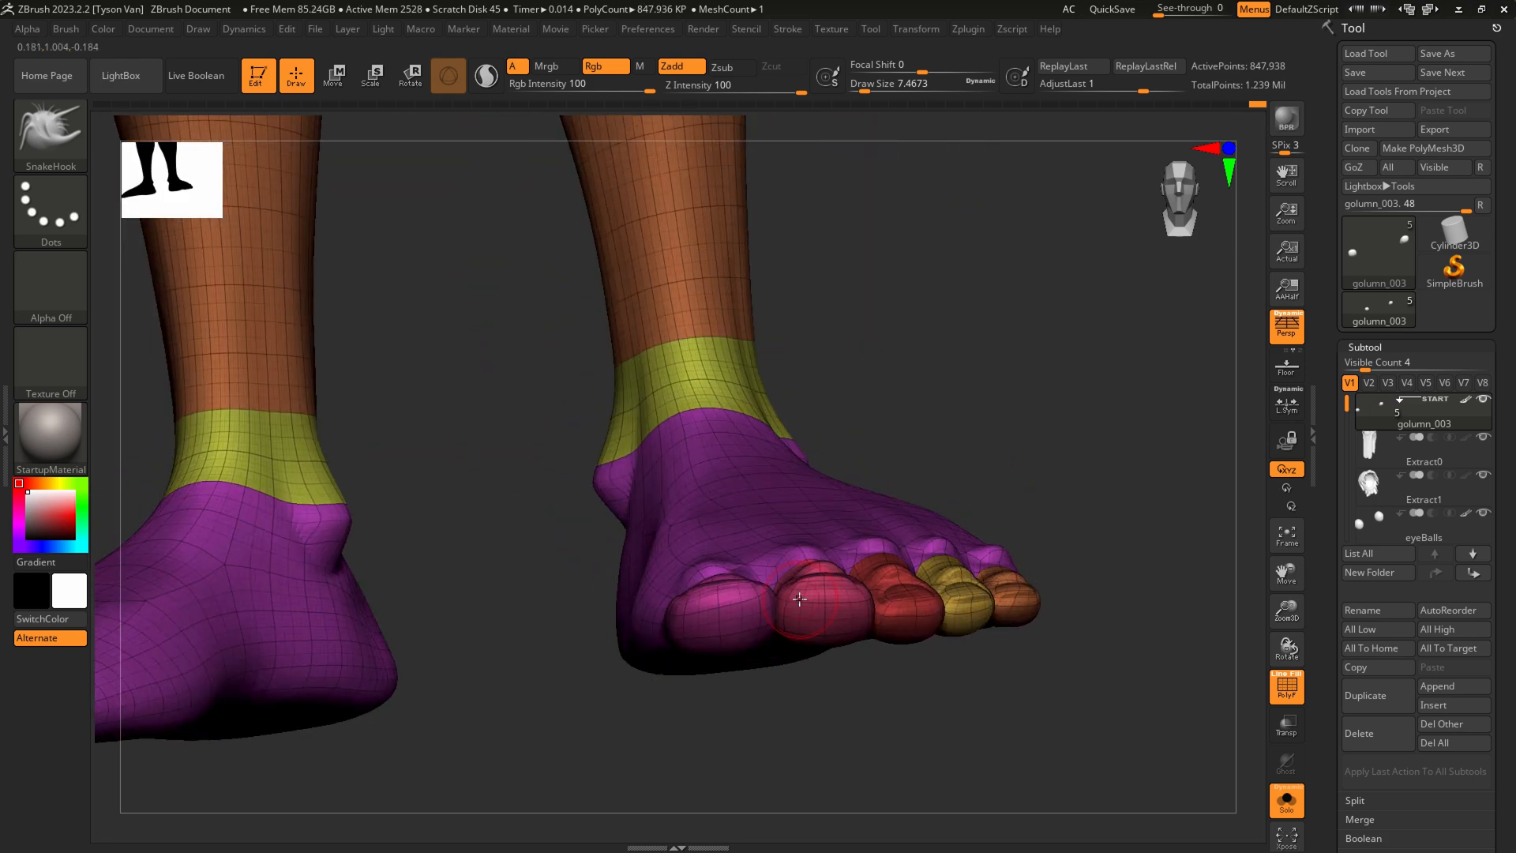
# Switch to the Move Topological brush with a draw size of about 17
pyautogui.click(36, 120)
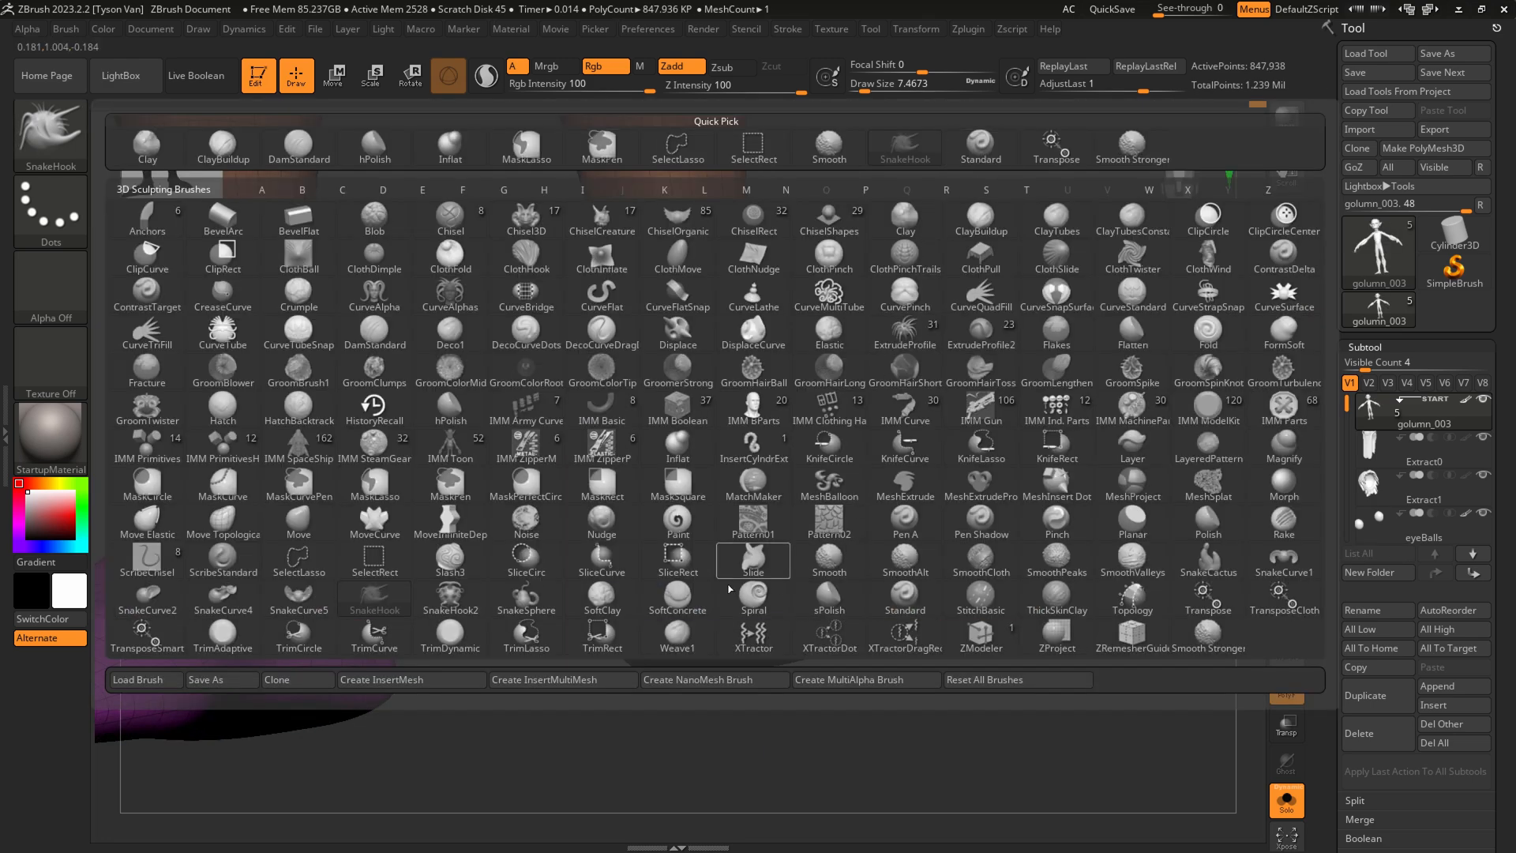
pyautogui.click(223, 524)
pyautogui.press(']')
pyautogui.press(']')
pyautogui.moveTo(757, 636)
pyautogui.keyDown('alt'); pyautogui.mouseDown(button='right')
pyautogui.moveTo(910, 630)
pyautogui.moveTo(897, 649)
pyautogui.mouseUp(button='right'); pyautogui.keyUp('alt')
# Hide the polygroup wireframe and leave solo mode so the hair, eyes and loincloth are shown with the body
pyautogui.hotkey('shift', 'f')
pyautogui.keyDown('ctrl'); pyautogui.moveTo(975, 605); pyautogui.dragTo(920, 619, button='right'); pyautogui.keyUp('ctrl')
pyautogui.moveTo(1019, 636)
pyautogui.mouseDown(button='right')
pyautogui.moveTo(880, 652)
pyautogui.moveTo(860, 711)
pyautogui.moveTo(751, 691)
pyautogui.moveTo(853, 671)
pyautogui.mouseUp(button='right')
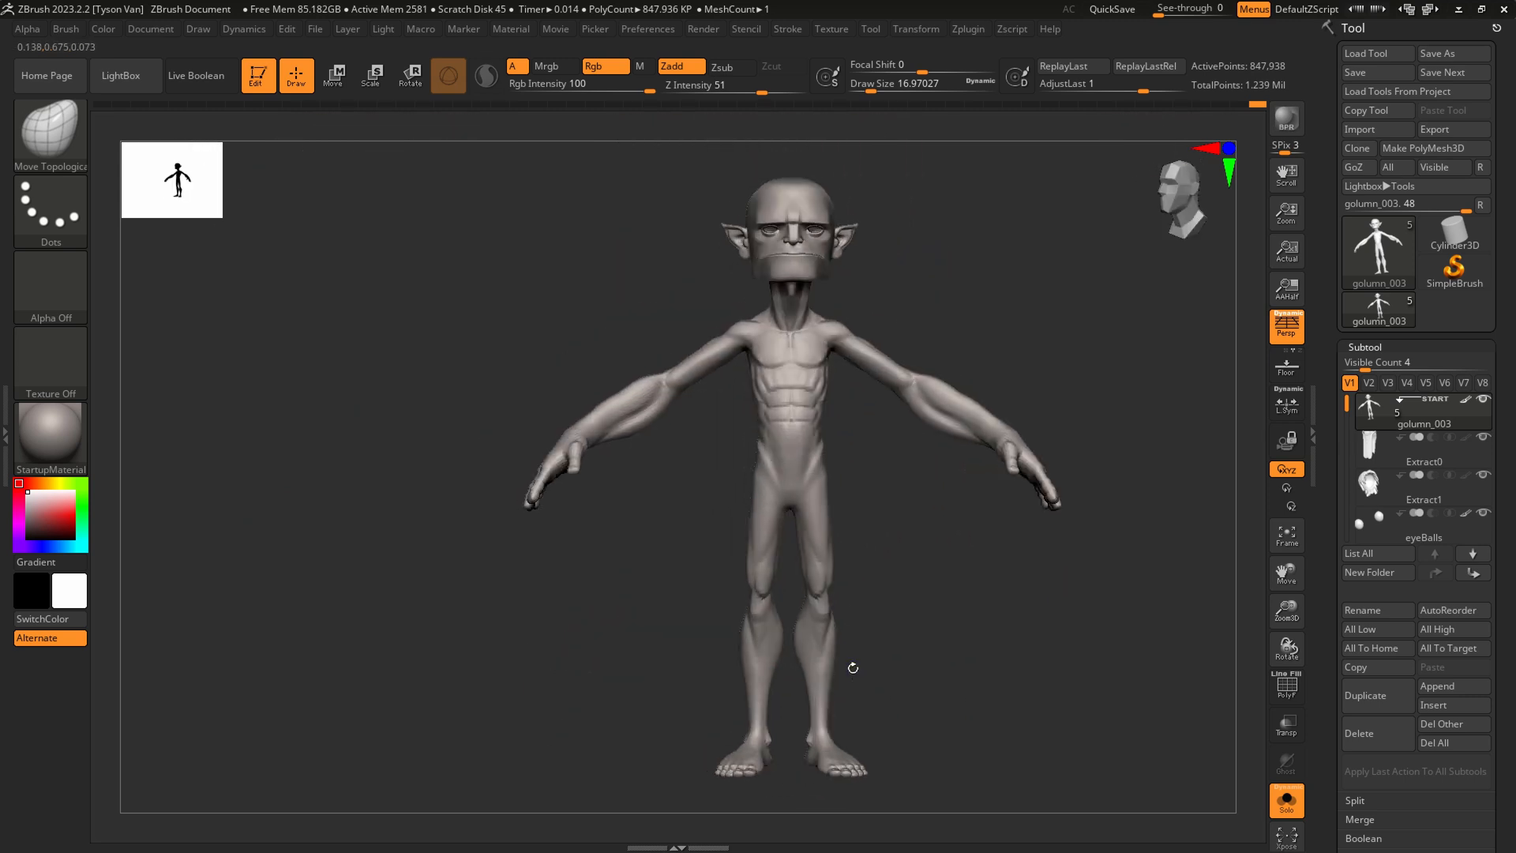
pyautogui.keyDown('alt'); pyautogui.moveTo(735, 653); pyautogui.dragTo(711, 651, button='right'); pyautogui.keyUp('alt')
pyautogui.click(1289, 803)
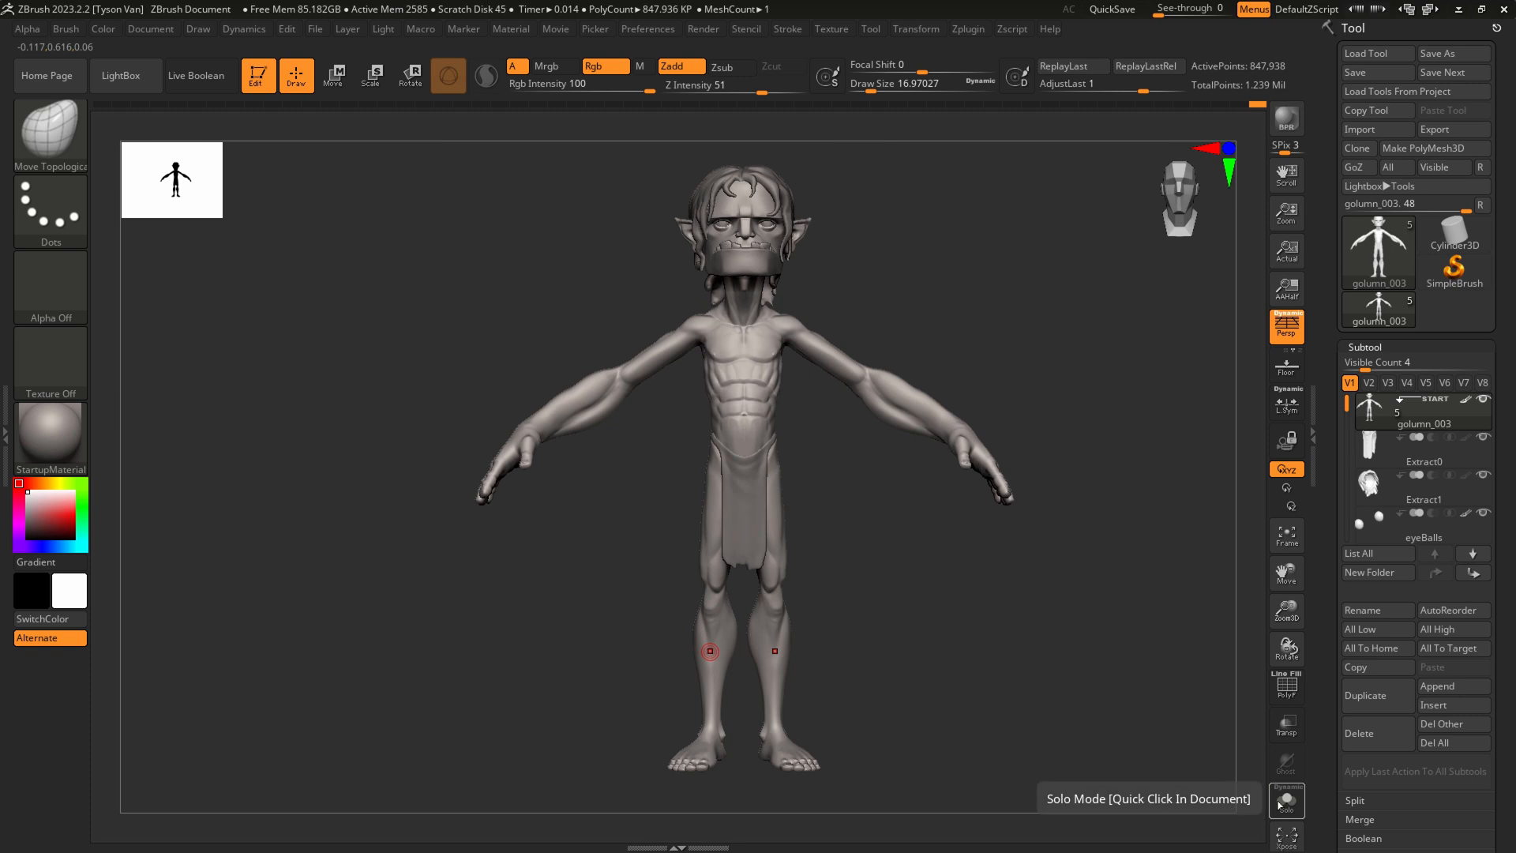
# Check the complete creature from the front and three-quarter views and save the tool to its existing file
pyautogui.moveTo(914, 598); pyautogui.dragTo(781, 469, button='right')
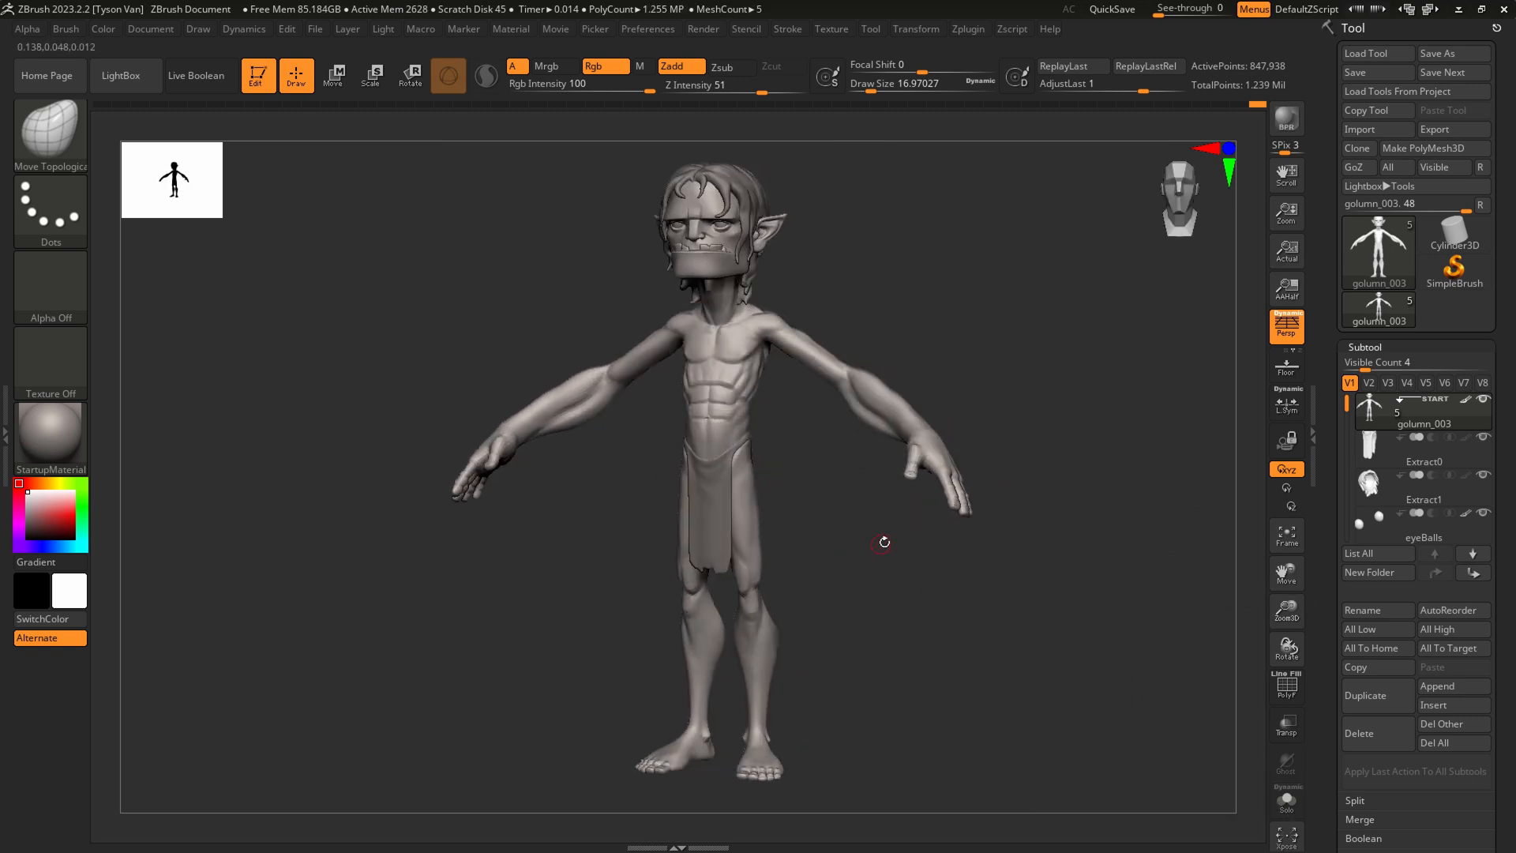
pyautogui.moveTo(737, 398); pyautogui.dragTo(740, 616, button='right')
pyautogui.moveTo(694, 336)
pyautogui.mouseDown(button='right')
pyautogui.moveTo(714, 508)
pyautogui.moveTo(663, 548)
pyautogui.moveTo(710, 537)
pyautogui.moveTo(761, 481)
pyautogui.moveTo(677, 484)
pyautogui.moveTo(717, 503)
pyautogui.mouseUp(button='right')
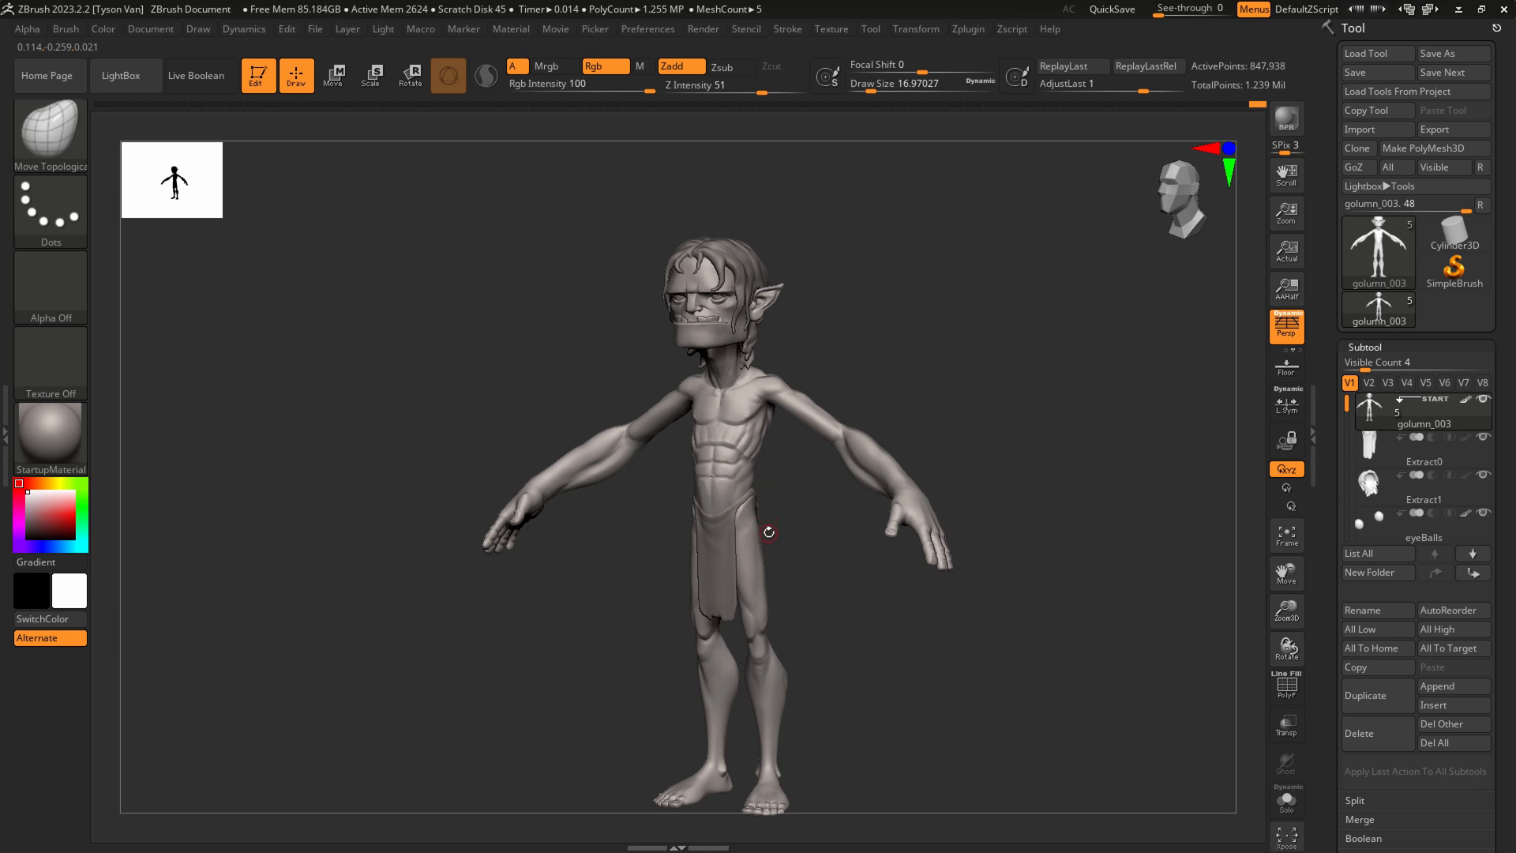
pyautogui.moveTo(819, 536)
pyautogui.mouseDown(button='right')
pyautogui.moveTo(823, 555)
pyautogui.moveTo(815, 529)
pyautogui.mouseUp(button='right')
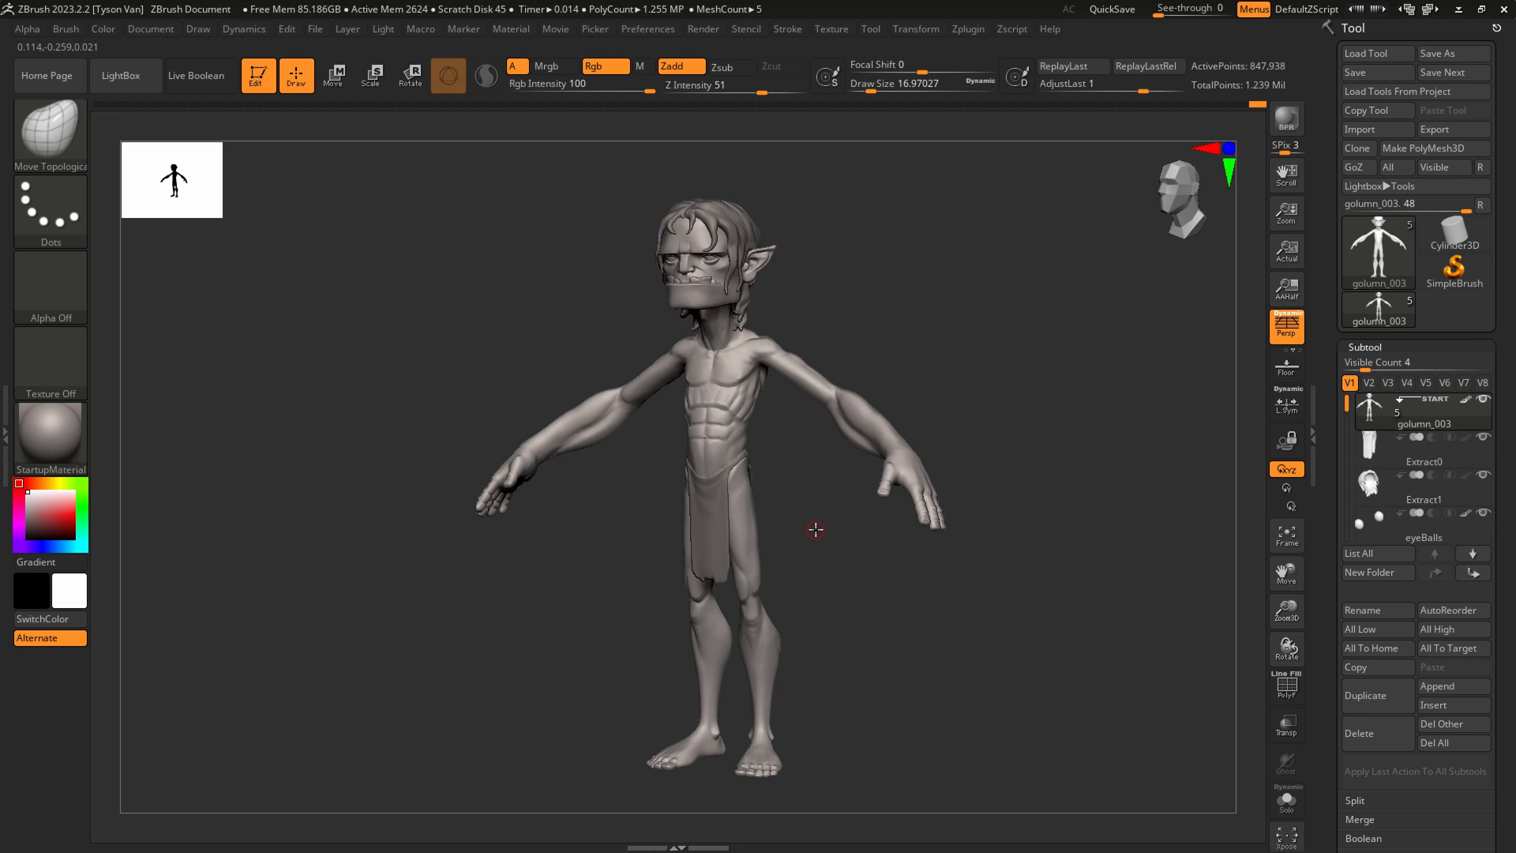
pyautogui.moveTo(812, 515); pyautogui.dragTo(814, 571, button='right')
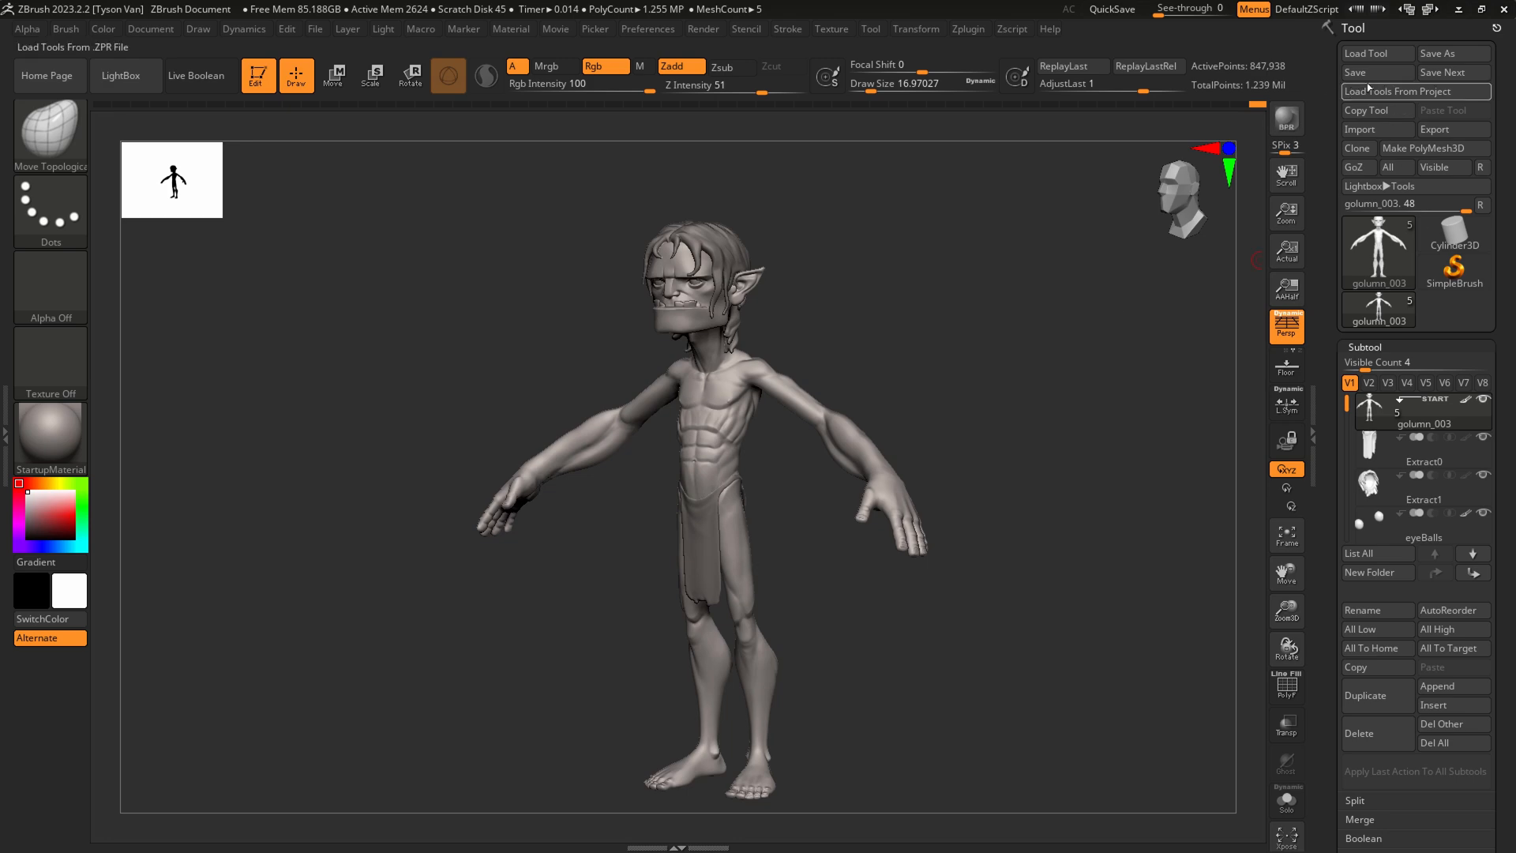
pyautogui.click(1342, 77)
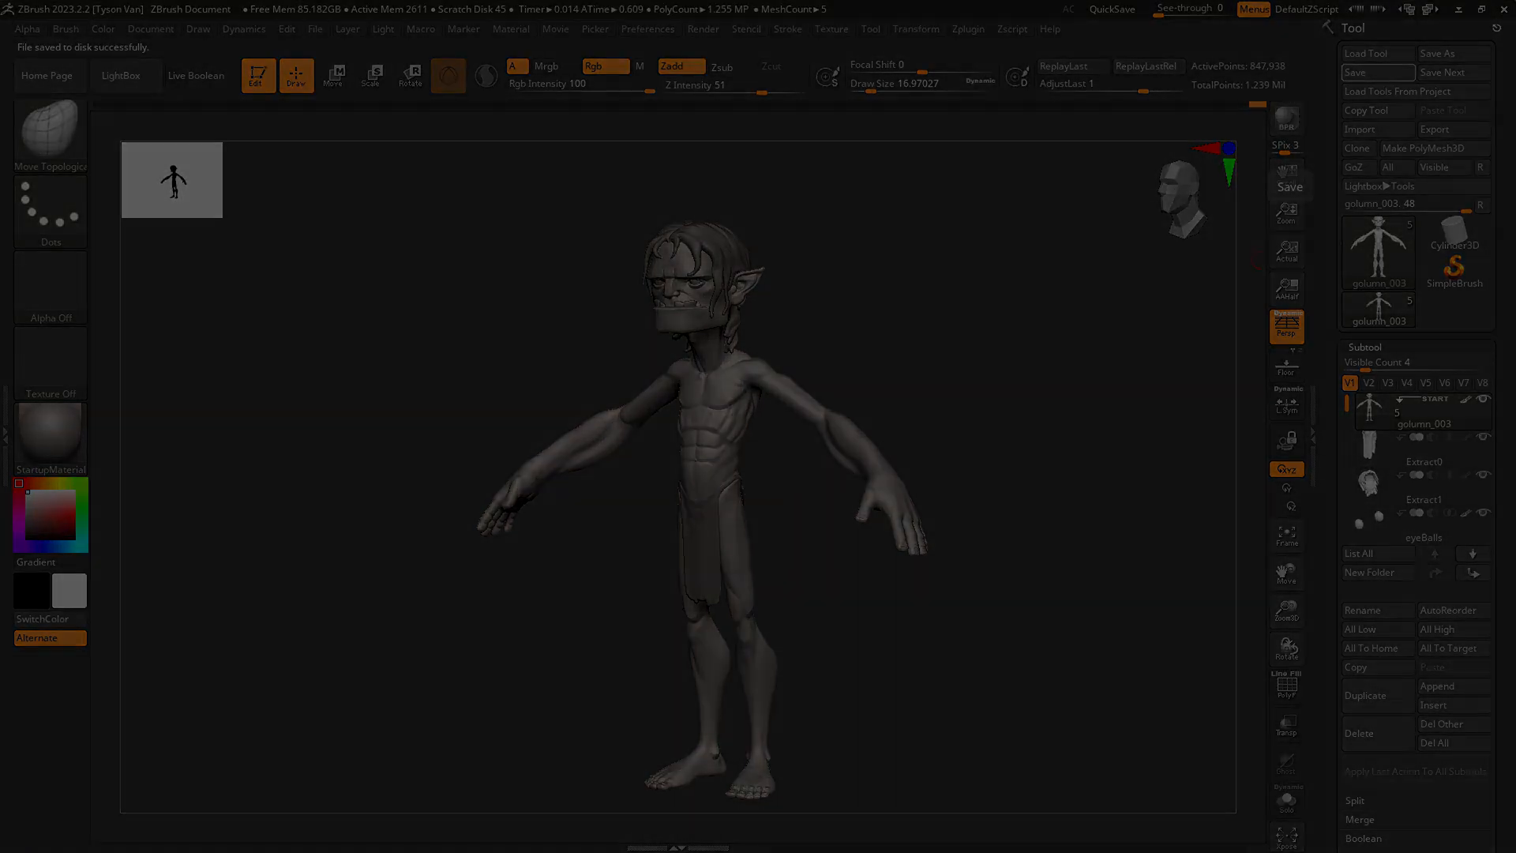